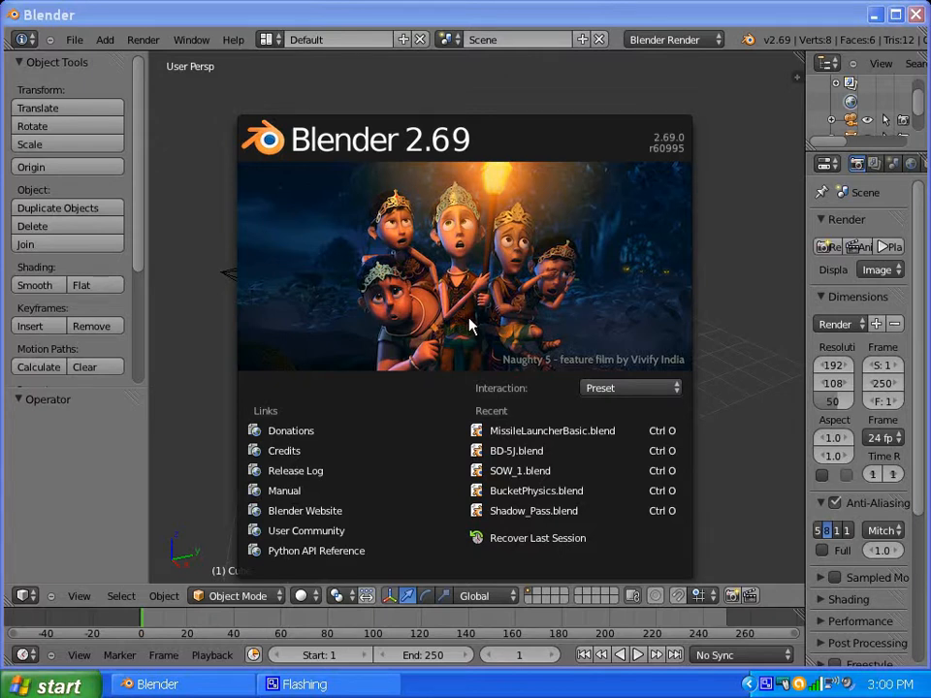
Step: Open the recent file MissileLauncherBasic.blend and hide the 3D view's properties sidebar
left_click(542, 430)
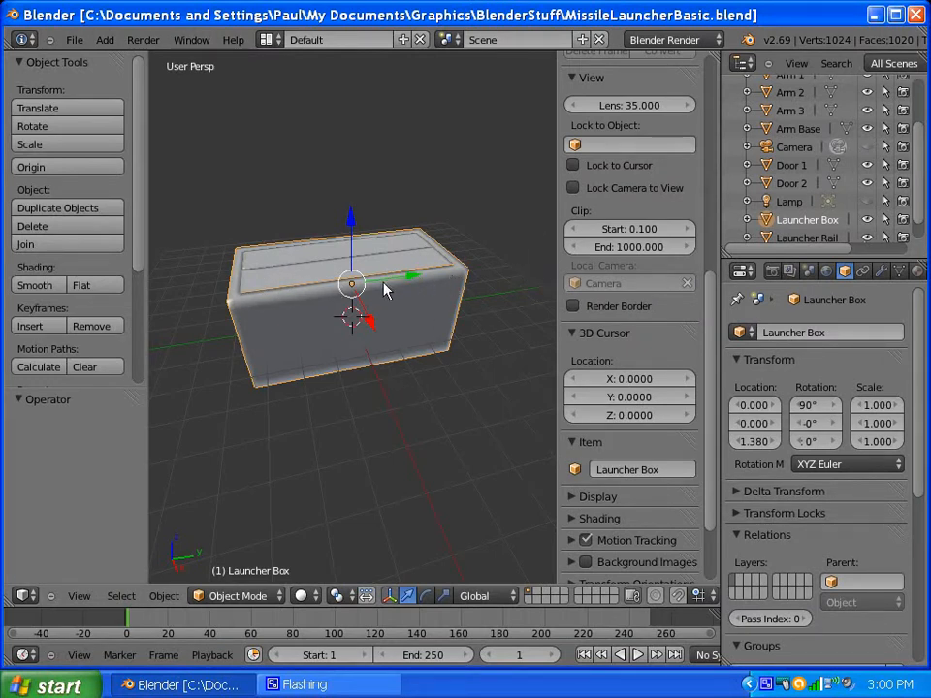
key("n")
middle_click_drag(326, 259, 344, 274)
scroll(358, 271, "up", 2)
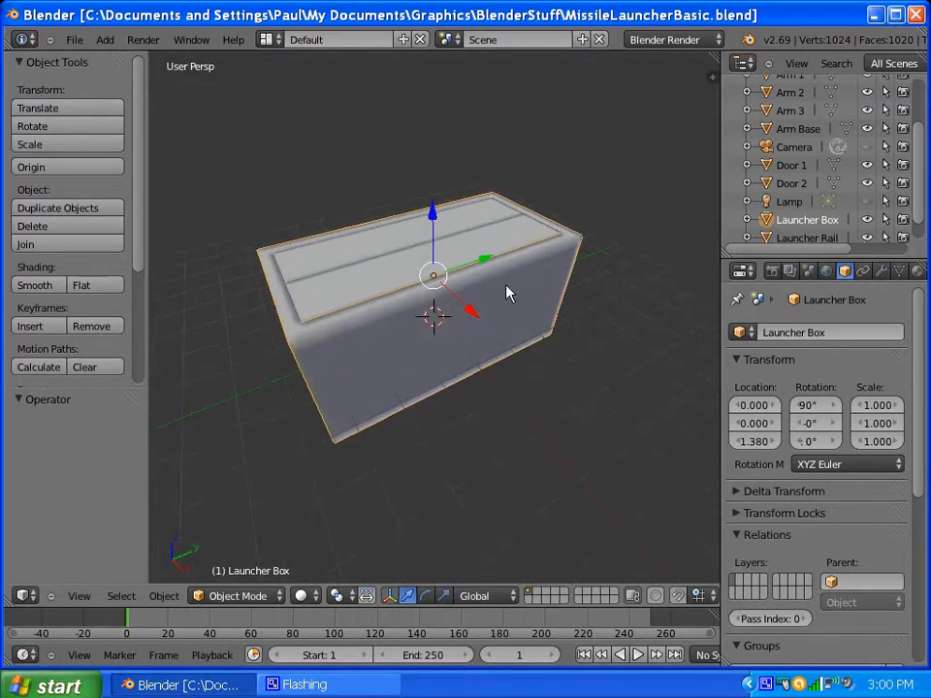
Step: Hide the Launcher Box temporarily to examine the missile, rail and arm assembly from the side, restoring the box when done
left_click(866, 221)
middle_click_drag(447, 306, 400, 252)
scroll(400, 252, "up", 3)
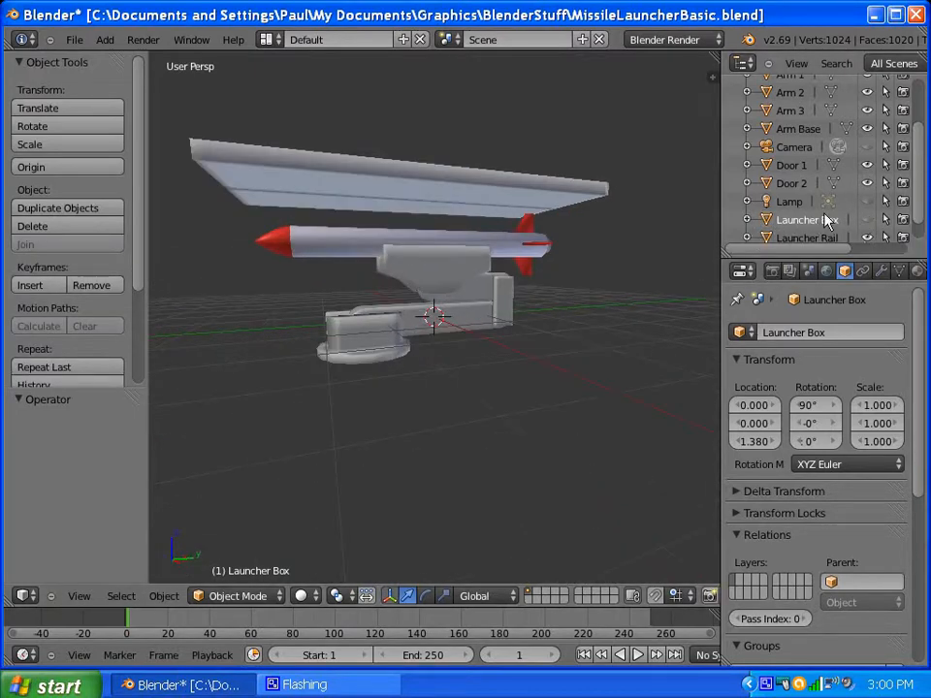
left_click(866, 221)
scroll(427, 329, "down", 6)
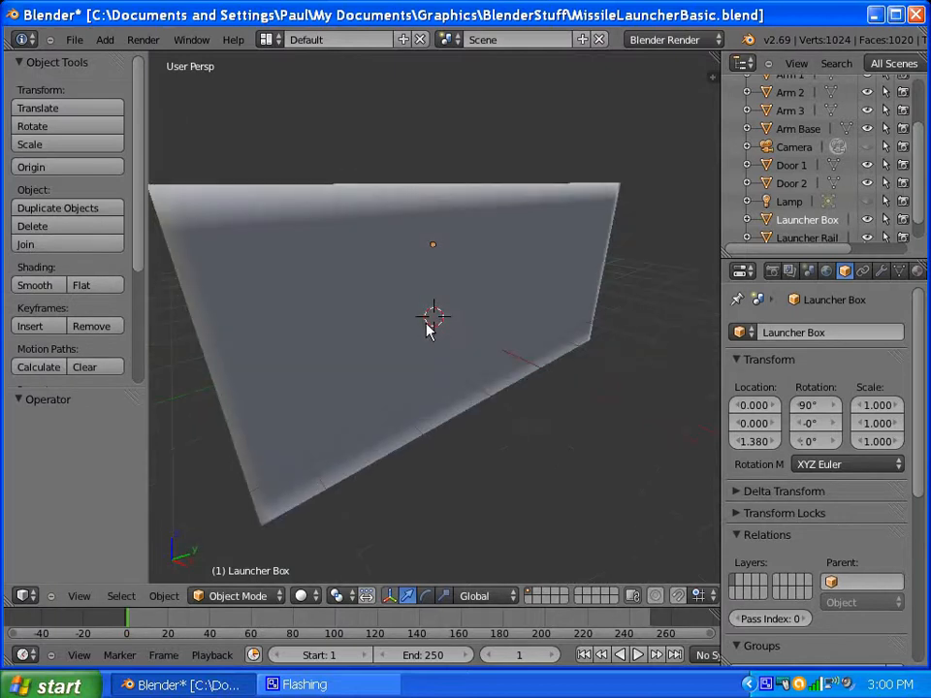
middle_click_drag(464, 316, 436, 379)
scroll(397, 291, "up", 3)
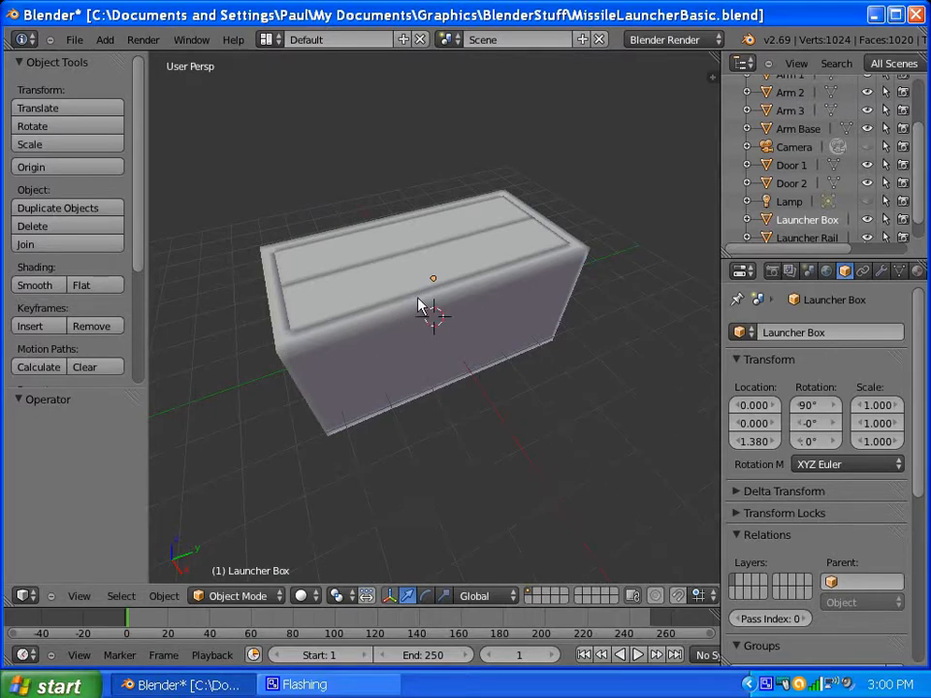
Step: Examine the closed launcher from several angles, briefly hiding the Launcher Box to view the doors above the arm
mouse_move(422, 307)
middle_mouse_down()
mouse_move(418, 376)
mouse_move(391, 391)
mouse_move(414, 281)
mouse_move(397, 395)
mouse_move(395, 270)
mouse_move(426, 305)
middle_mouse_up()
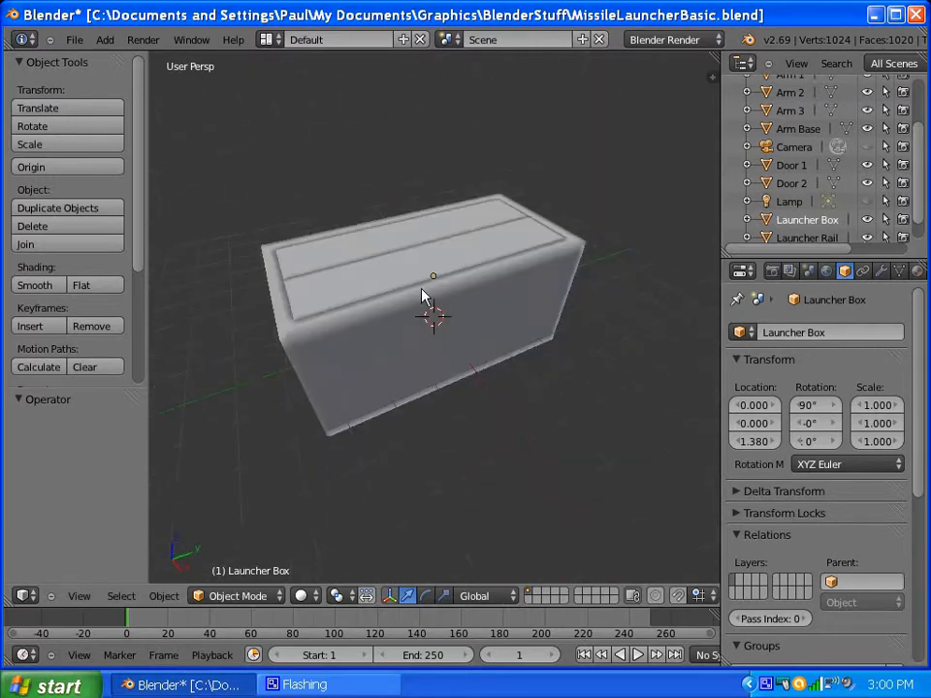
middle_click_drag(359, 305, 424, 276)
scroll(380, 297, "down", 3)
scroll(417, 330, "up", 2)
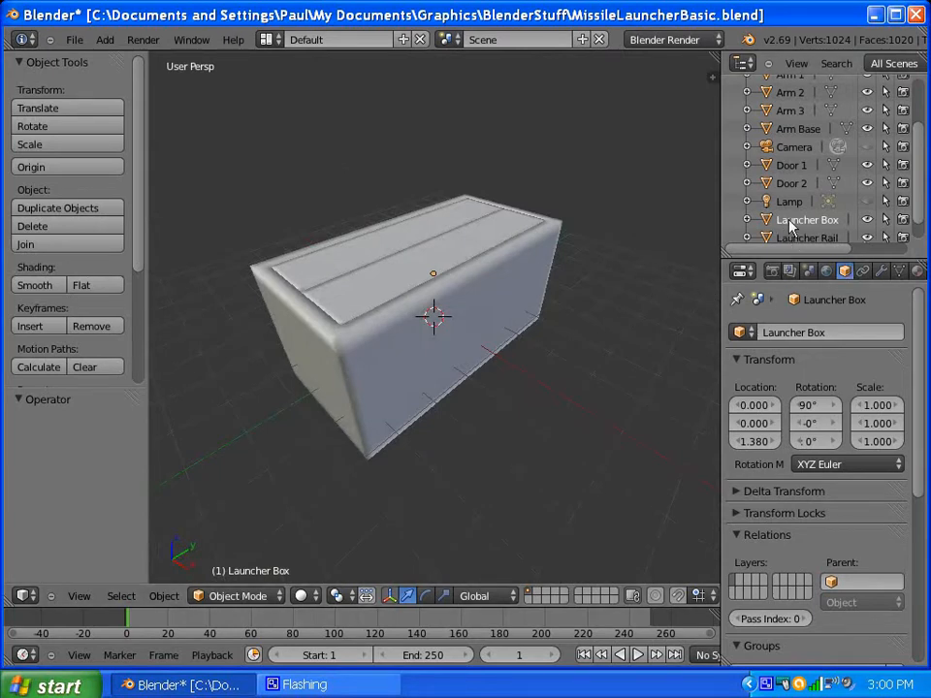
left_click(866, 219)
middle_click_drag(486, 292, 451, 297)
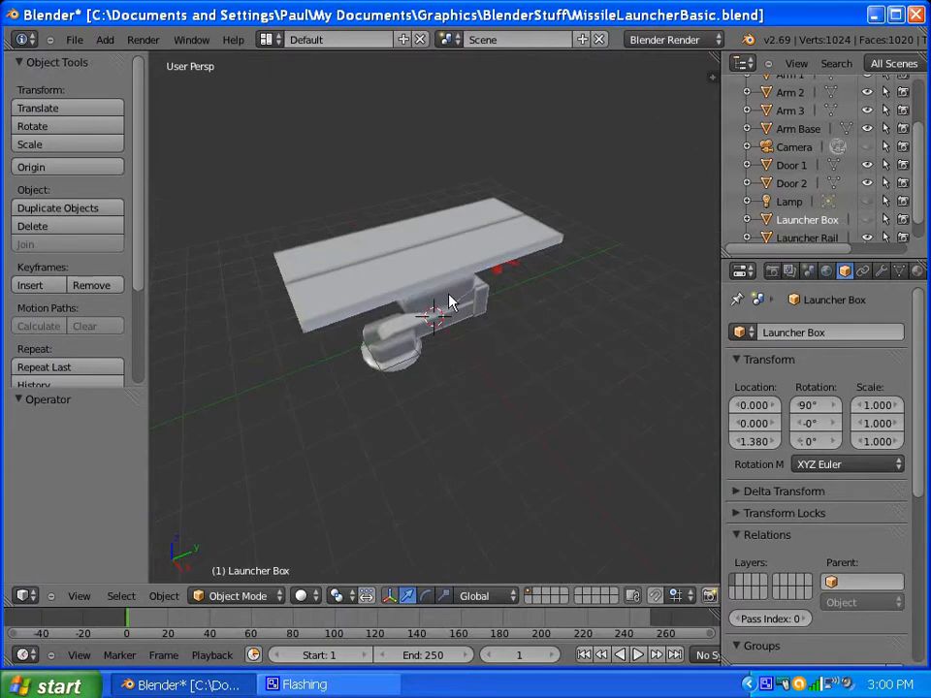
left_click(866, 220)
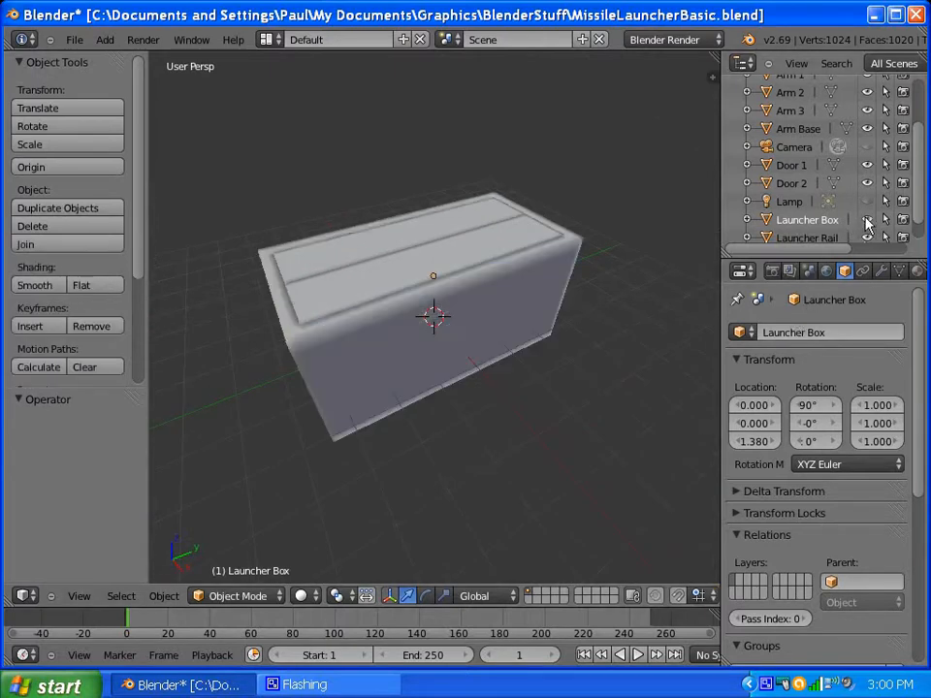
scroll(413, 307, "down", 5)
scroll(413, 306, "up", 4)
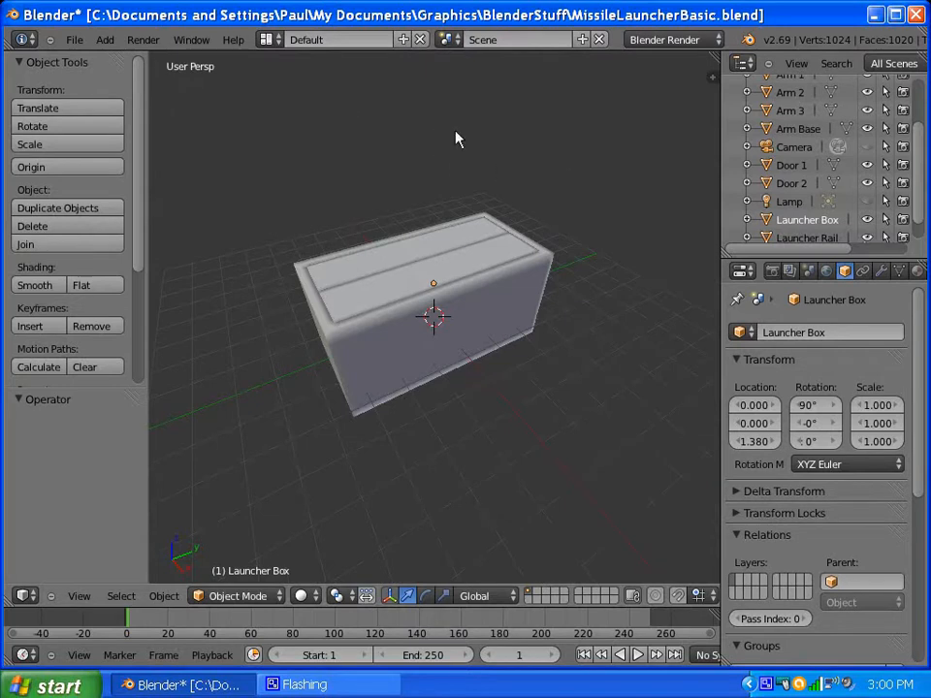
Step: Add a Plain Axes empty at the origin and move it along Y to about -7.08, in front of the box
left_click(105, 40)
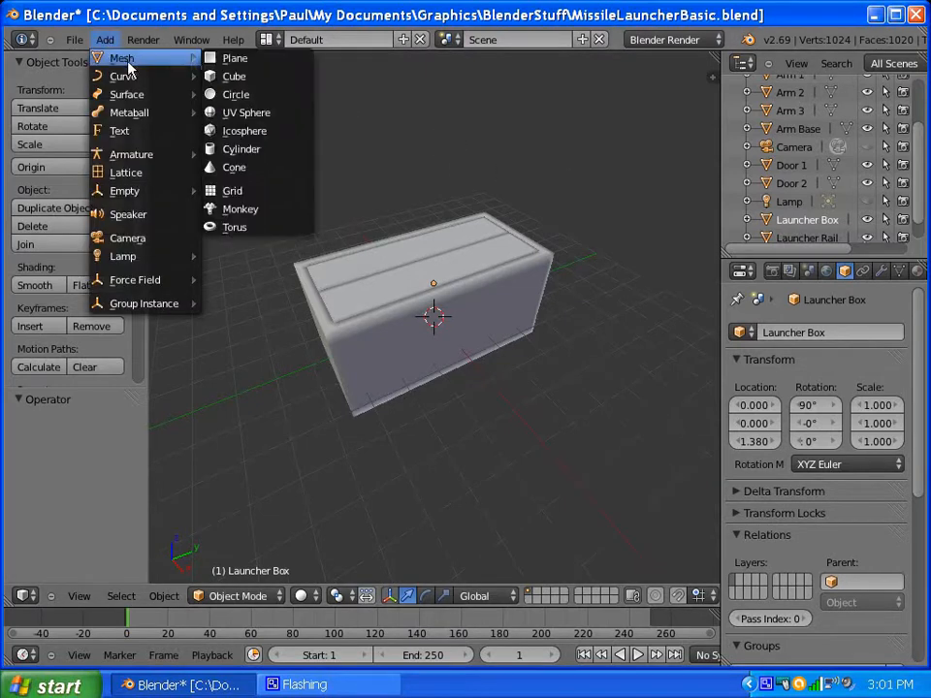
mouse_move(133, 78)
mouse_move(146, 192)
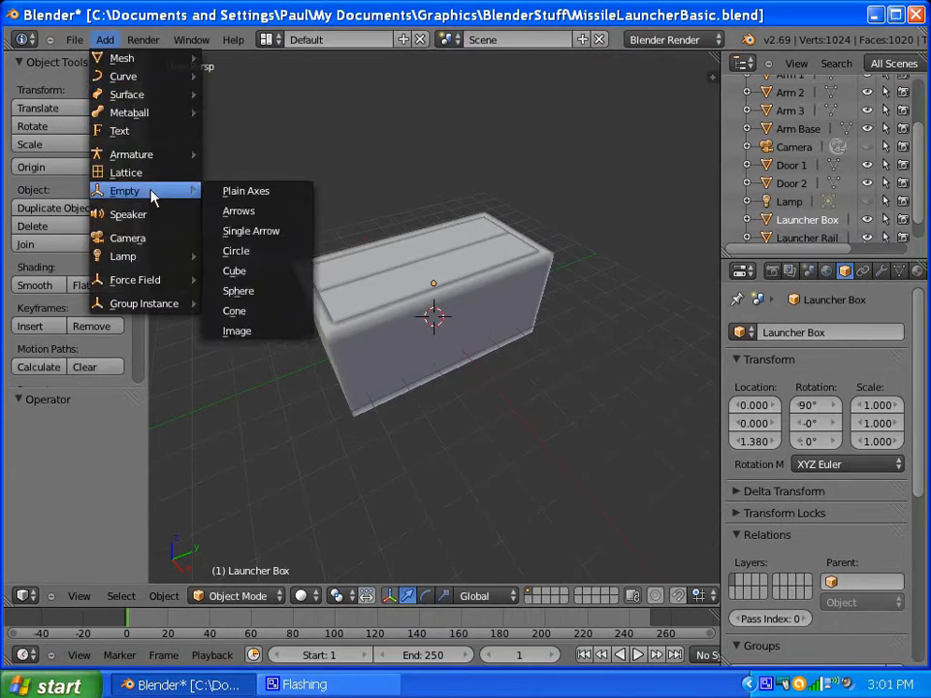
left_click(237, 193)
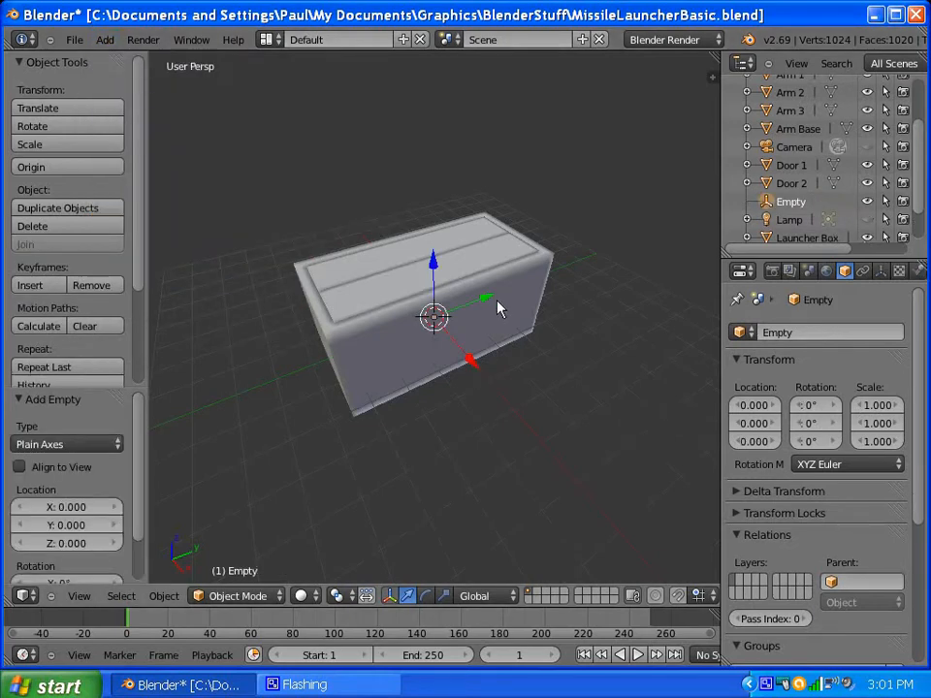
left_click_drag(488, 307, 232, 381)
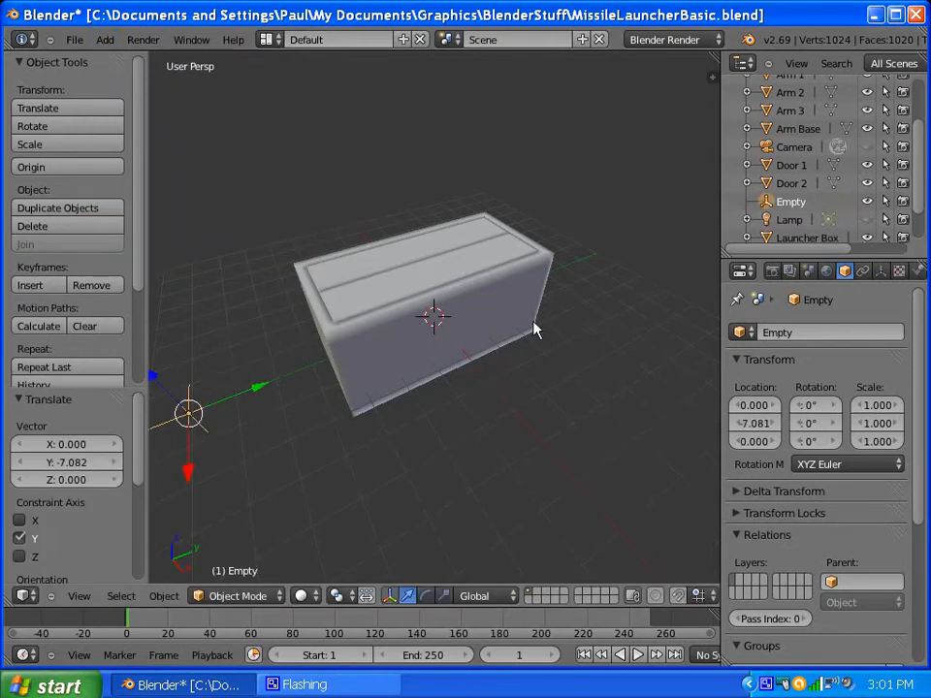
Step: Rename the new empty as Missile Target
left_click(777, 333)
type("M")
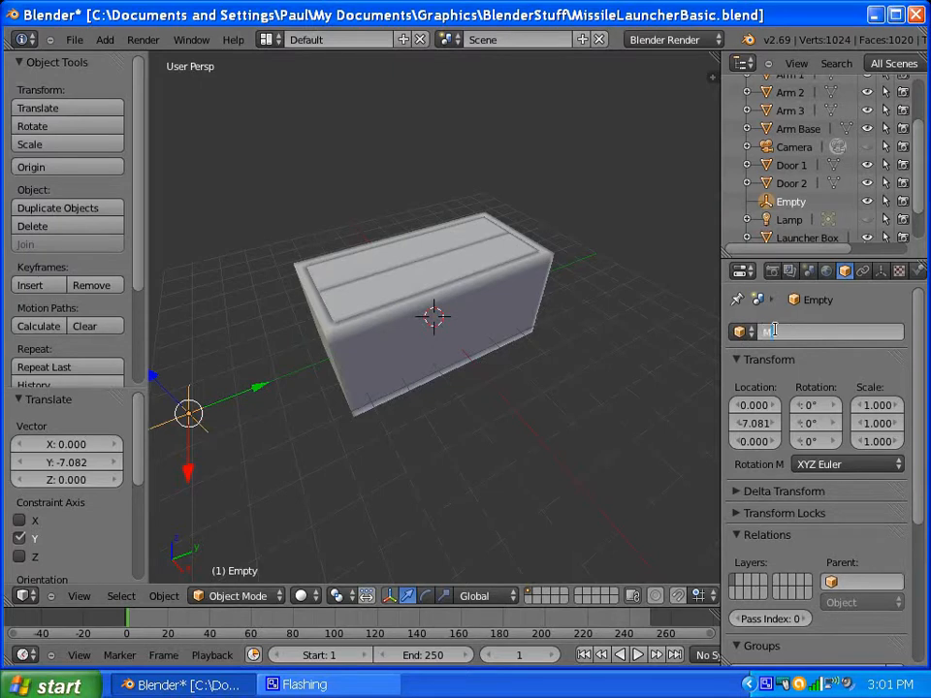
type("issile Target")
key("Return")
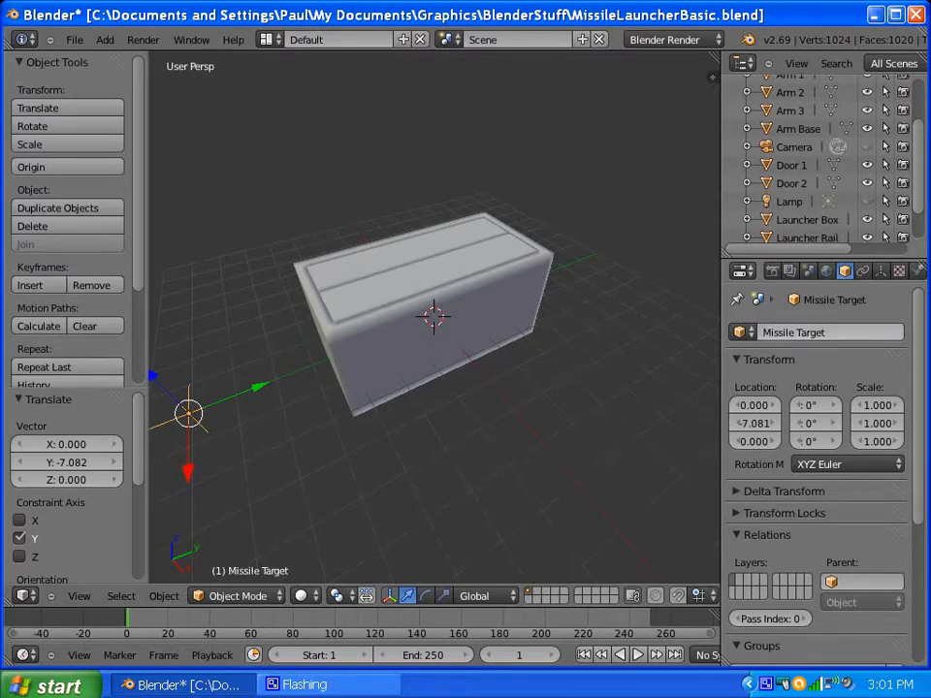
Step: Raise Missile Target to about Z 6.18 and shift it along Y to about -7.44
scroll(307, 365, "down", 3)
scroll(291, 365, "up", 1)
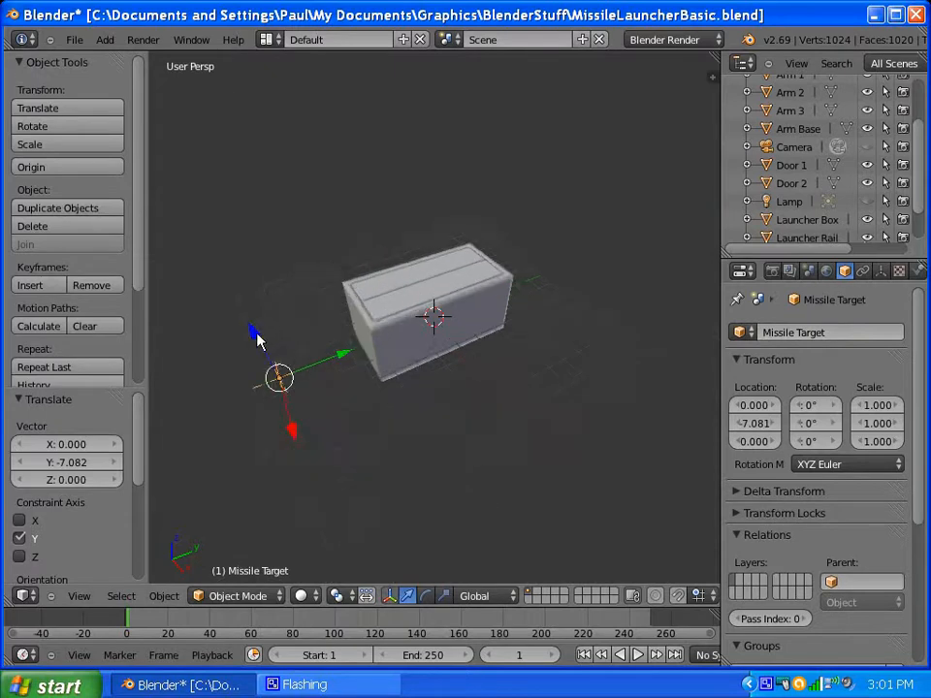
key("g")
key("z")
left_click(260, 209)
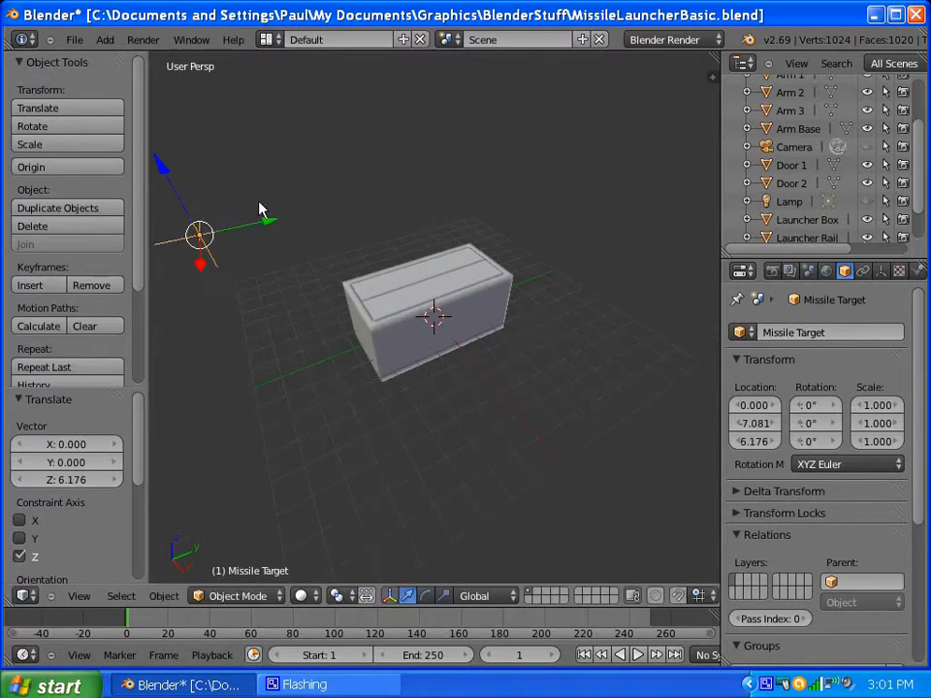
key("g")
key("y")
left_click(254, 234)
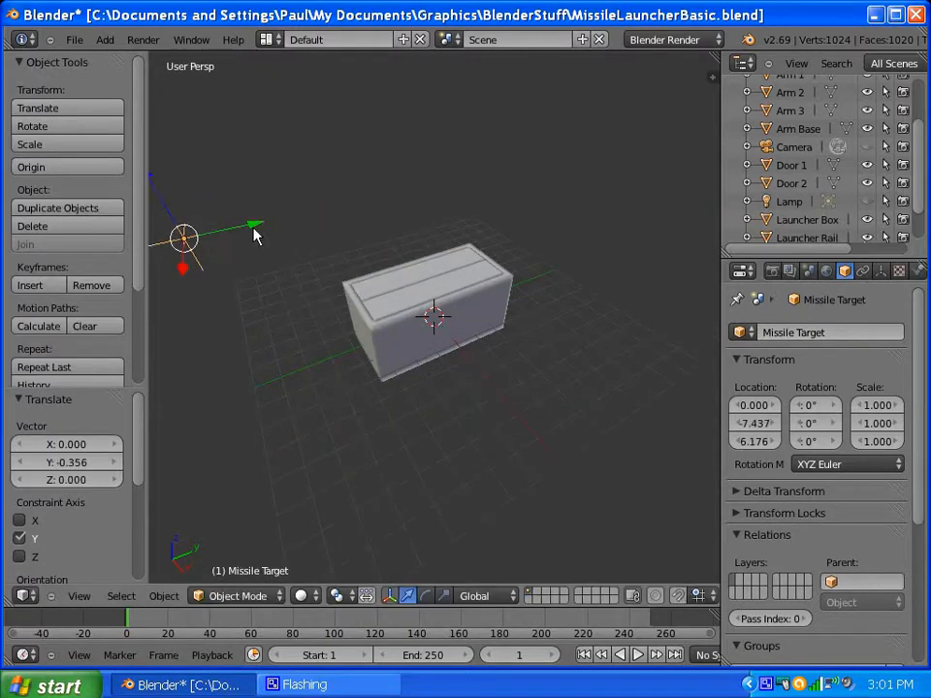
Step: Move Missile Target along X to about 1.30 and raise it to about Z 7.92
middle_click_drag(278, 292, 359, 317)
key("g")
key("x")
left_click(391, 368)
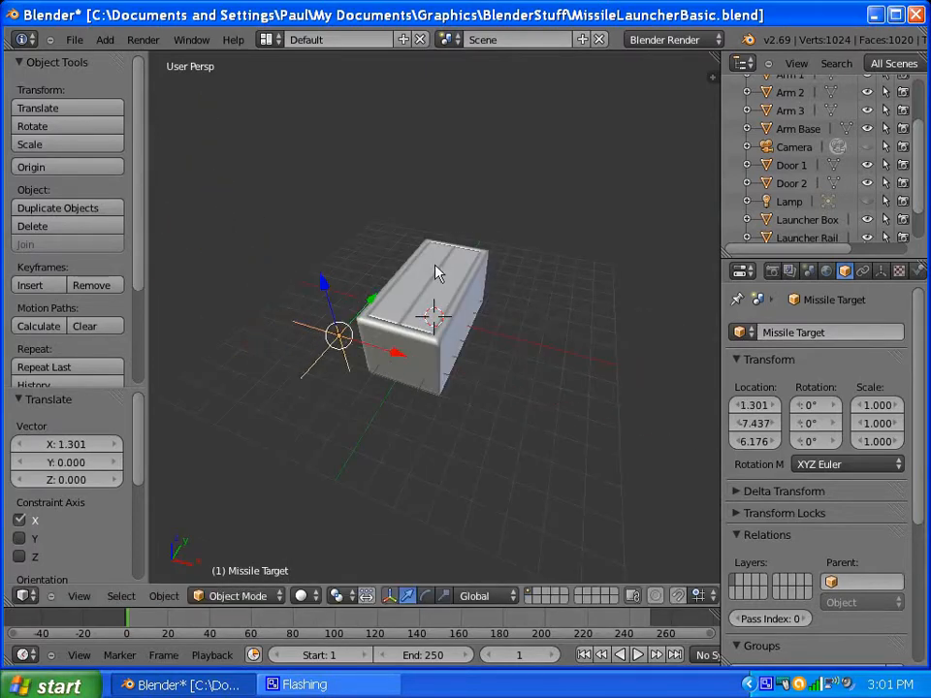
middle_click_drag(436, 271, 354, 311)
middle_click_drag(308, 285, 271, 282)
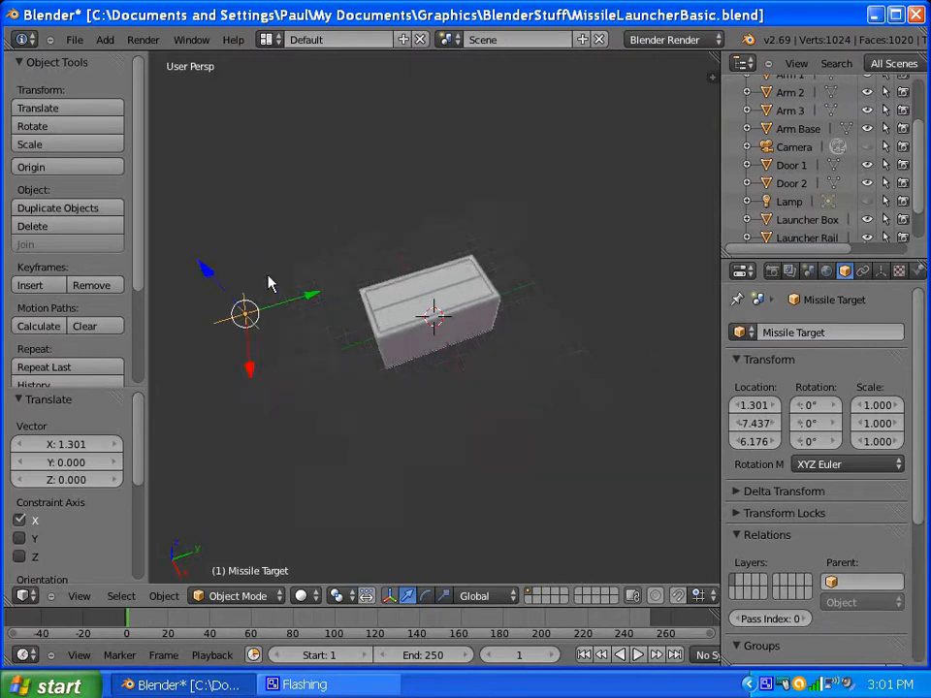
key("g")
key("z")
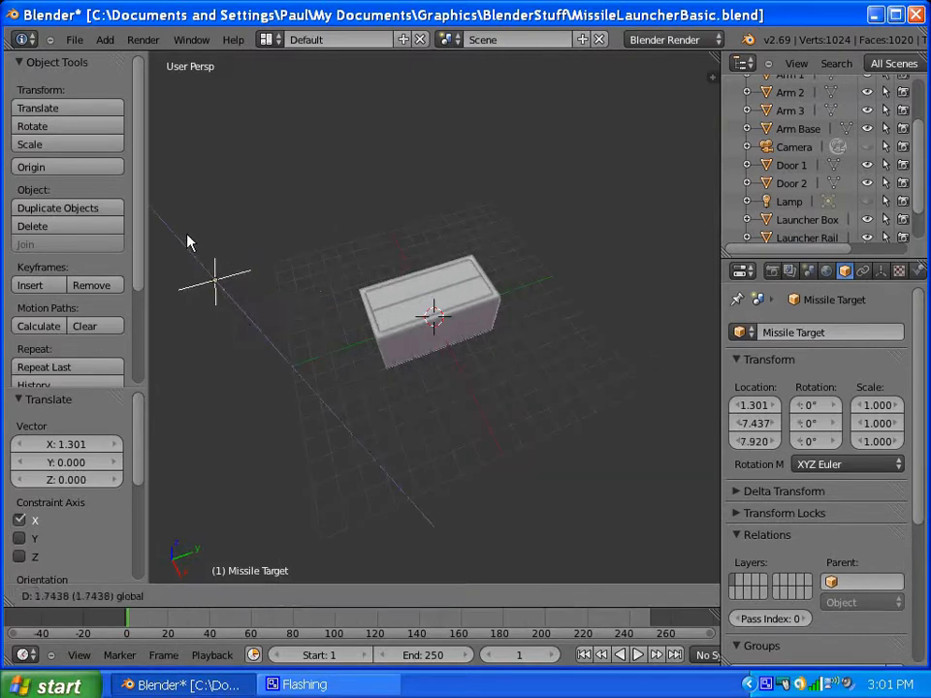
left_click(187, 242)
Step: Move Missile Target sideways along X to about 4.25
middle_click_drag(220, 297, 304, 297)
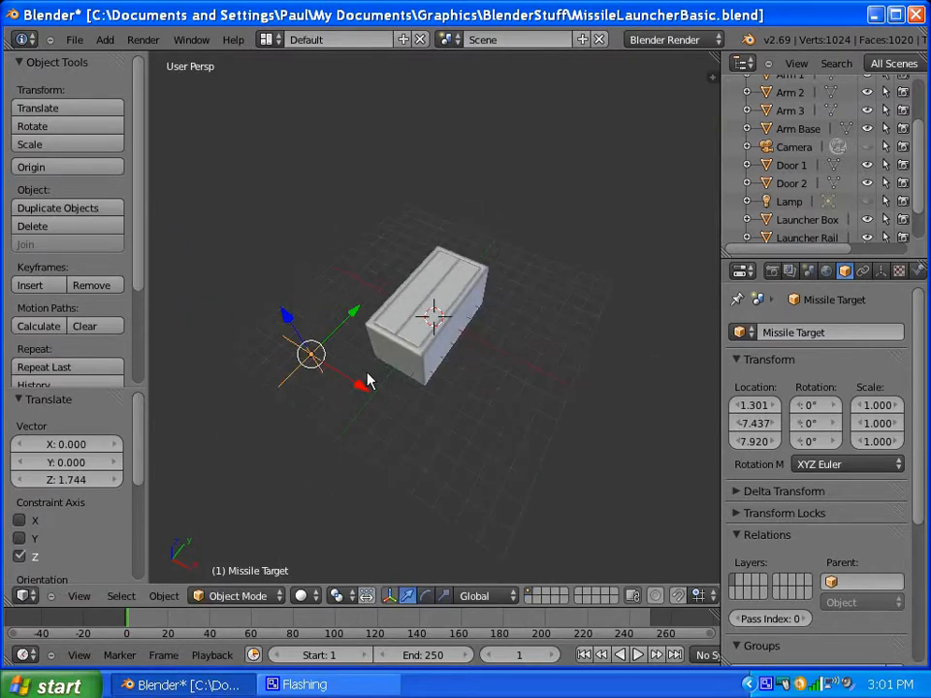
key("g")
key("x")
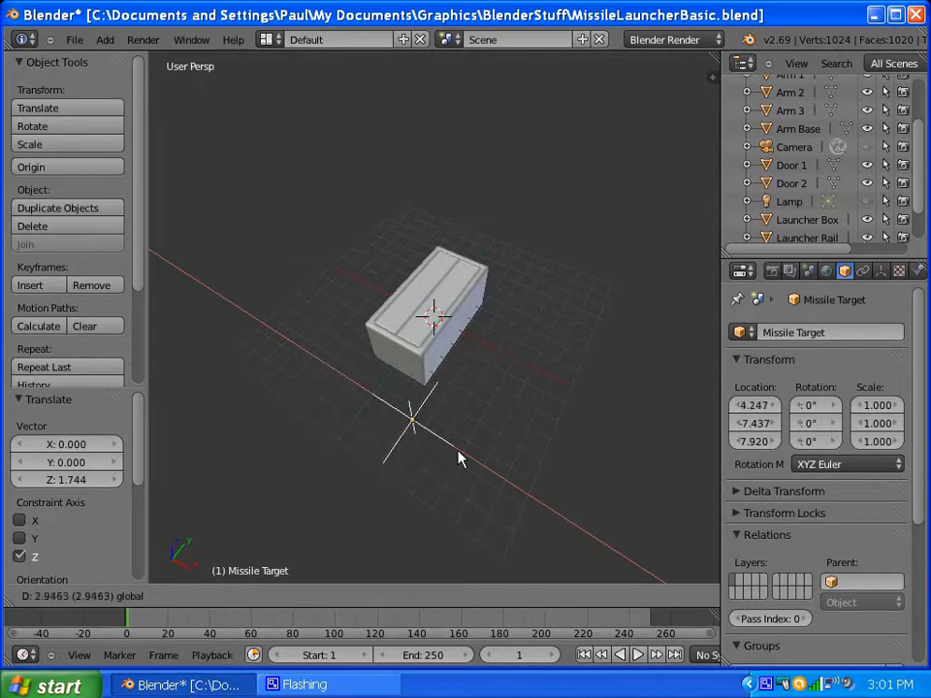
left_click(461, 456)
Step: Examine the launcher box and its two top doors from the front, above and side
middle_click_drag(506, 346, 349, 329)
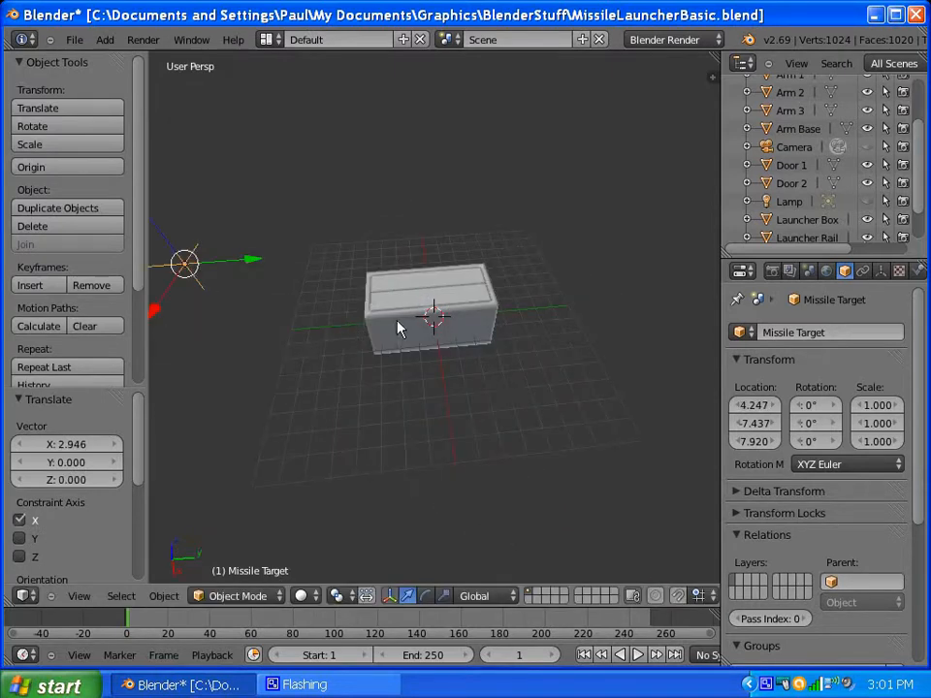
scroll(400, 327, "up", 4)
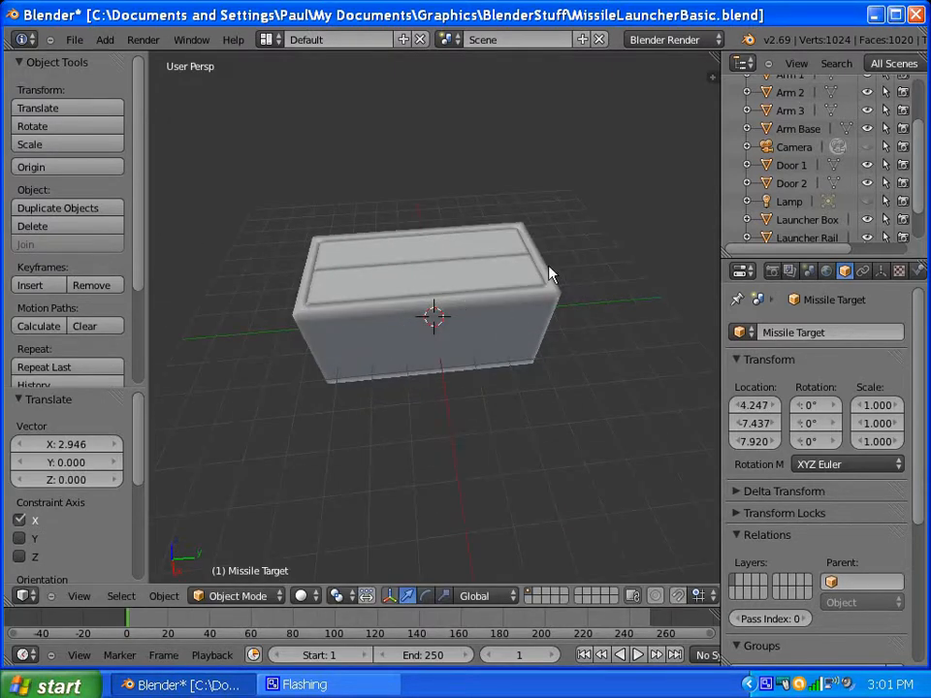
scroll(523, 289, "down", 2)
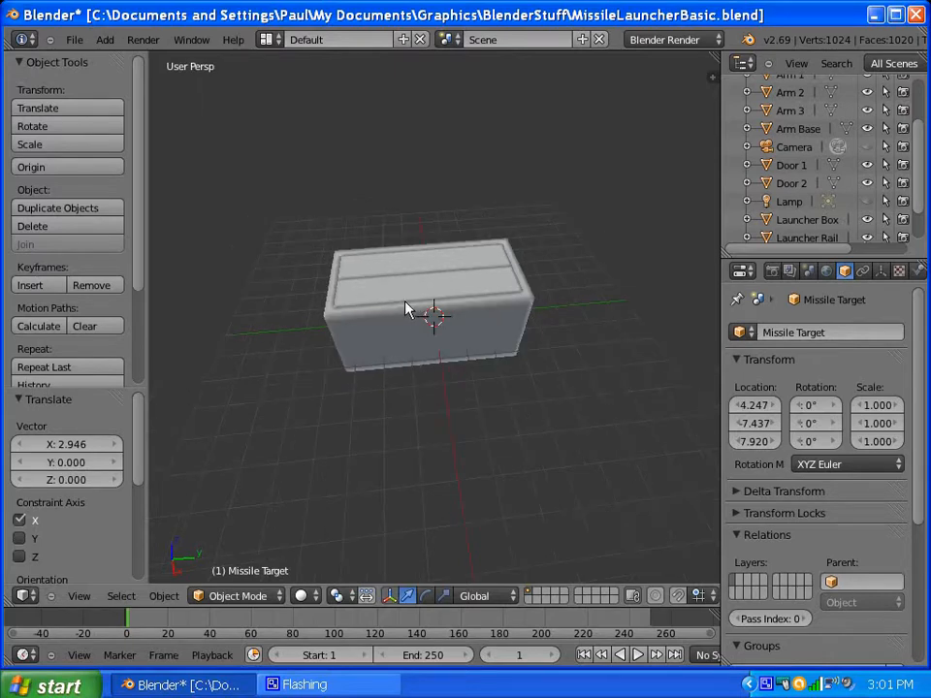
scroll(406, 308, "up", 1)
scroll(364, 303, "up", 2)
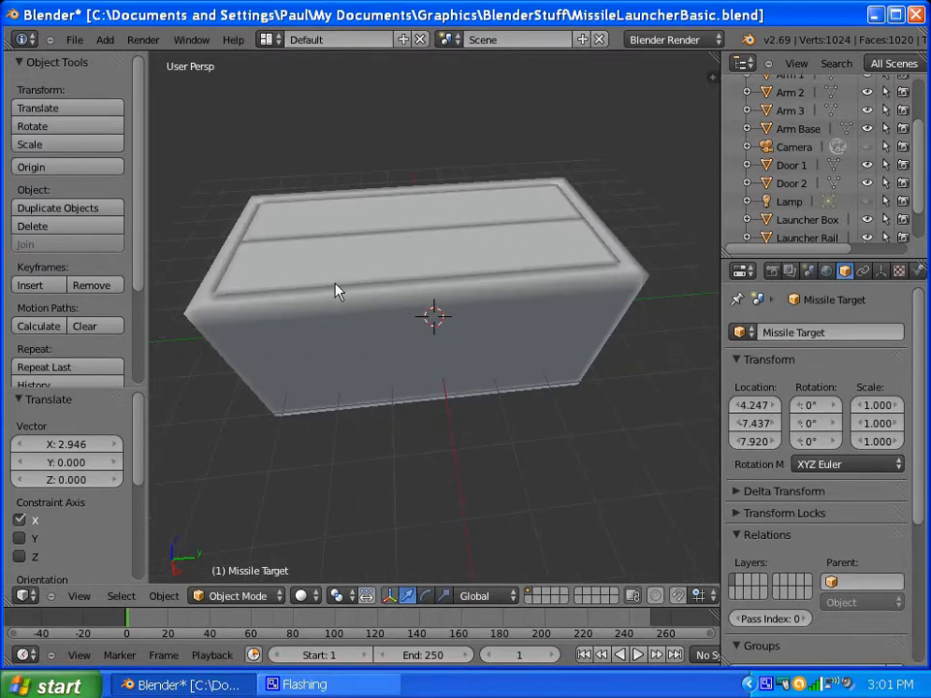
middle_click_drag(336, 290, 420, 268)
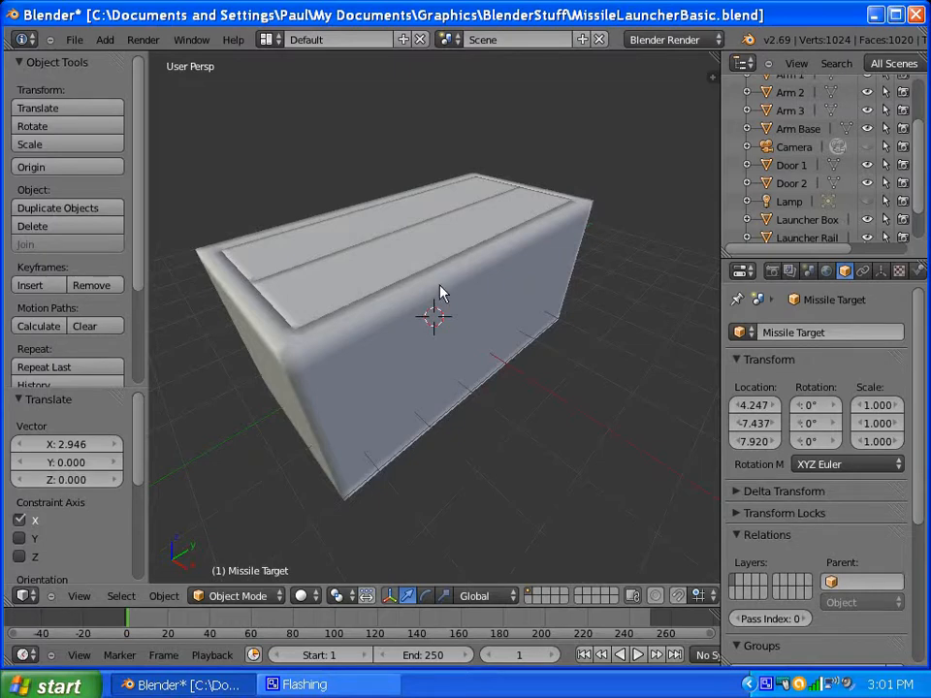
middle_click_drag(409, 337, 406, 394)
middle_click_drag(395, 317, 405, 316)
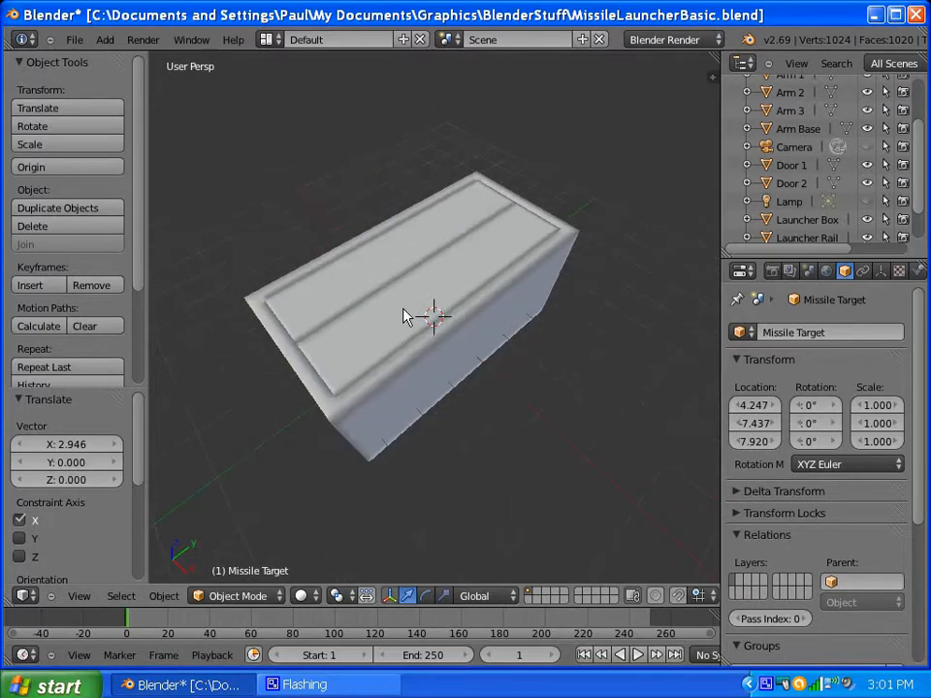
scroll(406, 316, "up", 1)
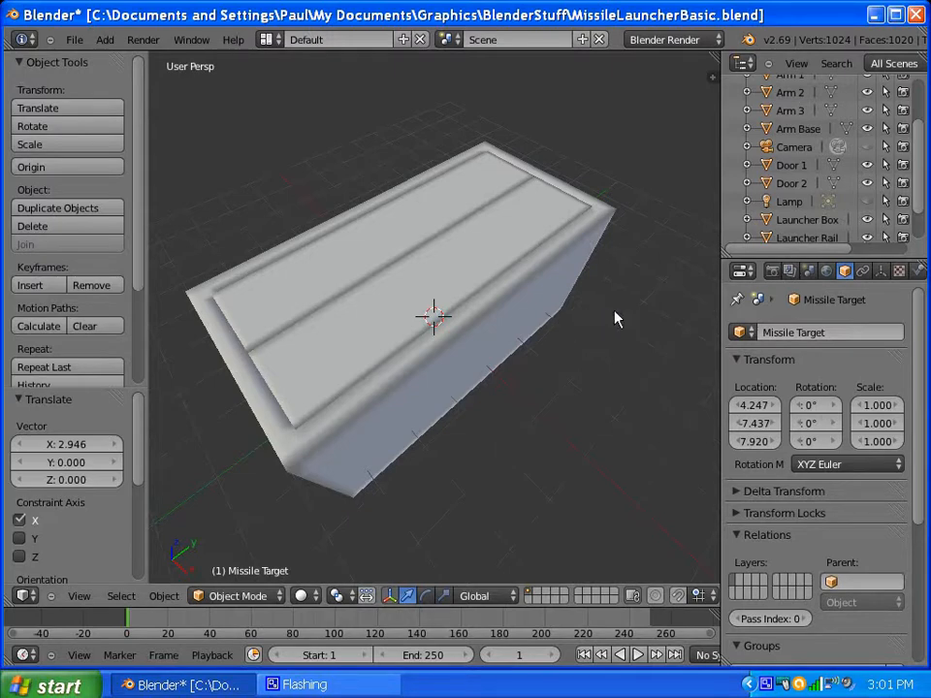
middle_click_drag(555, 322, 507, 262)
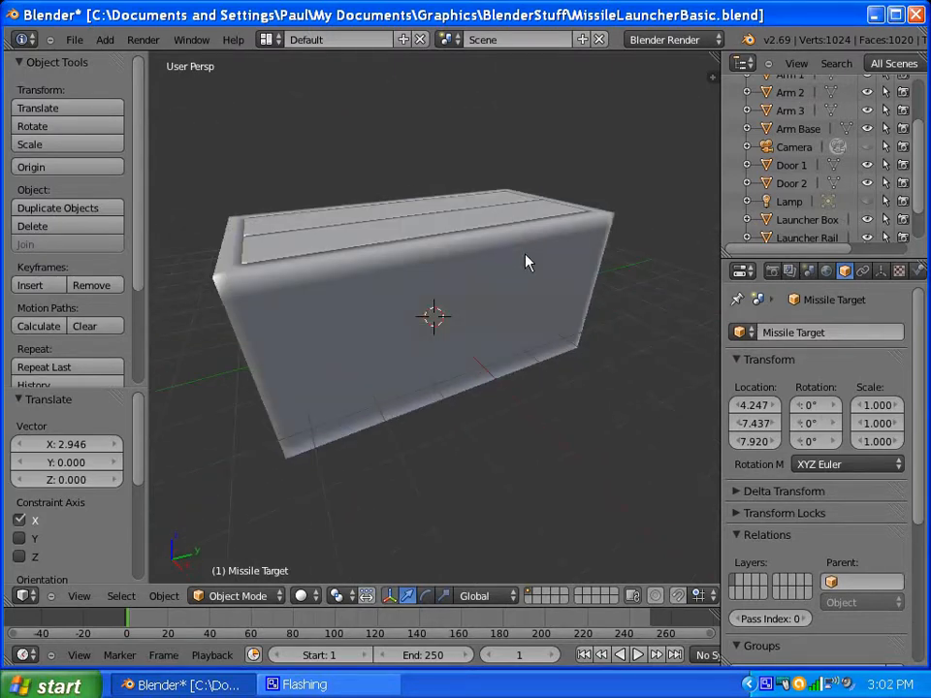
Step: Switch between wireframe and solid shading to inspect how the missile and arm sit inside the closed box
key("z")
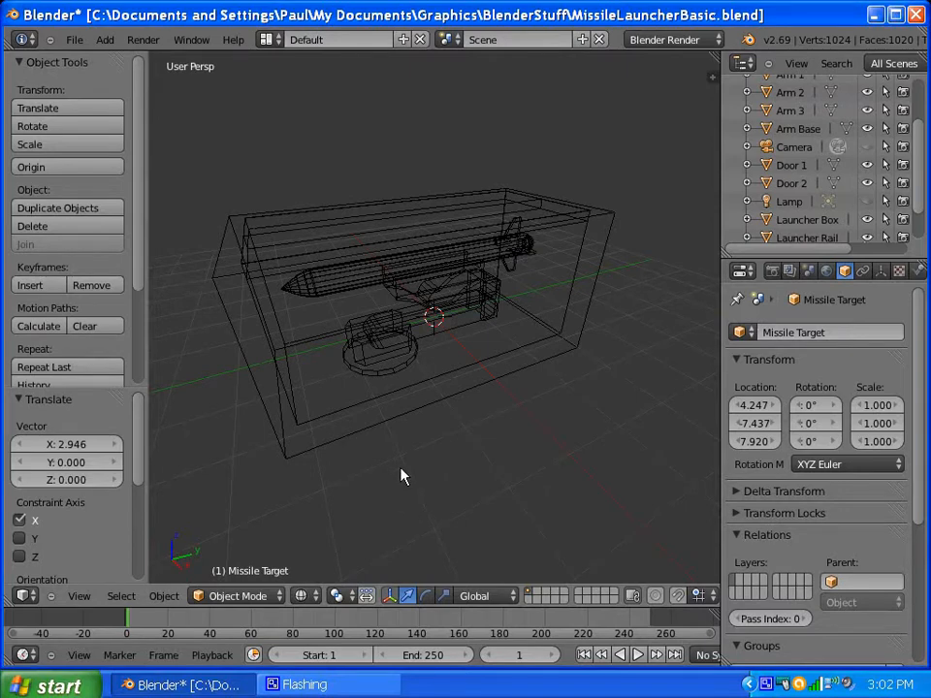
middle_click_drag(425, 463, 376, 373)
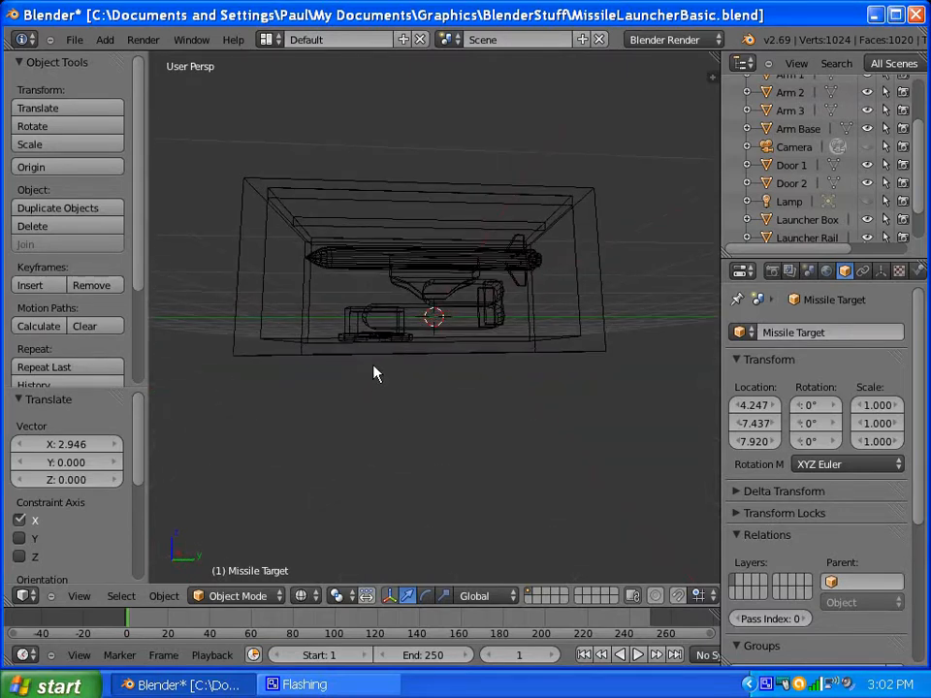
key("z")
key("z")
key("z")
key("z")
key("z")
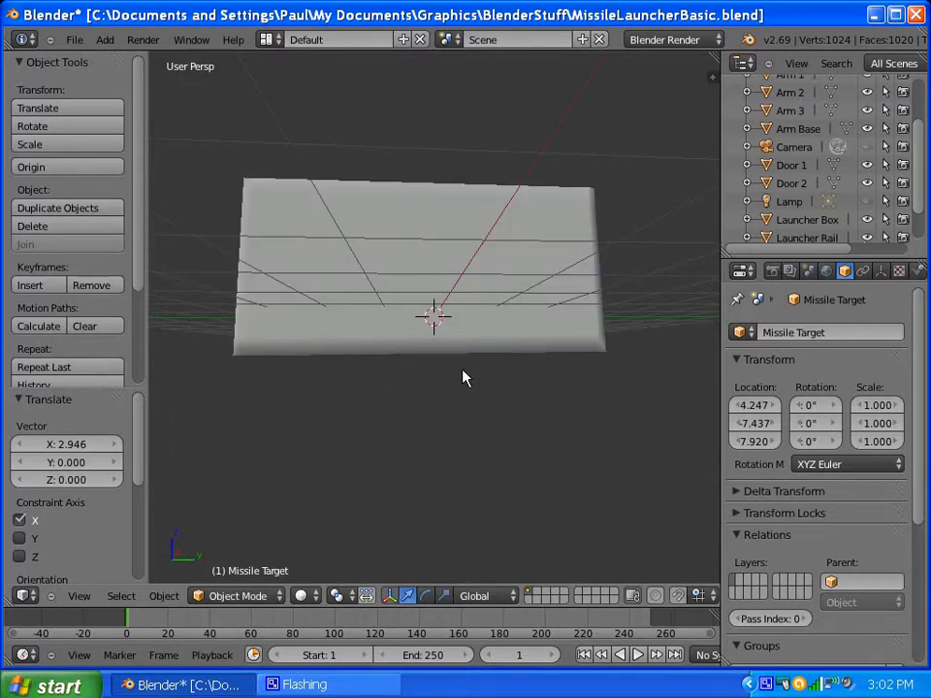
Step: Enable the 3D View: Screencast Keys add-on in the user preferences and close the preferences window
middle_click_drag(464, 377, 485, 426)
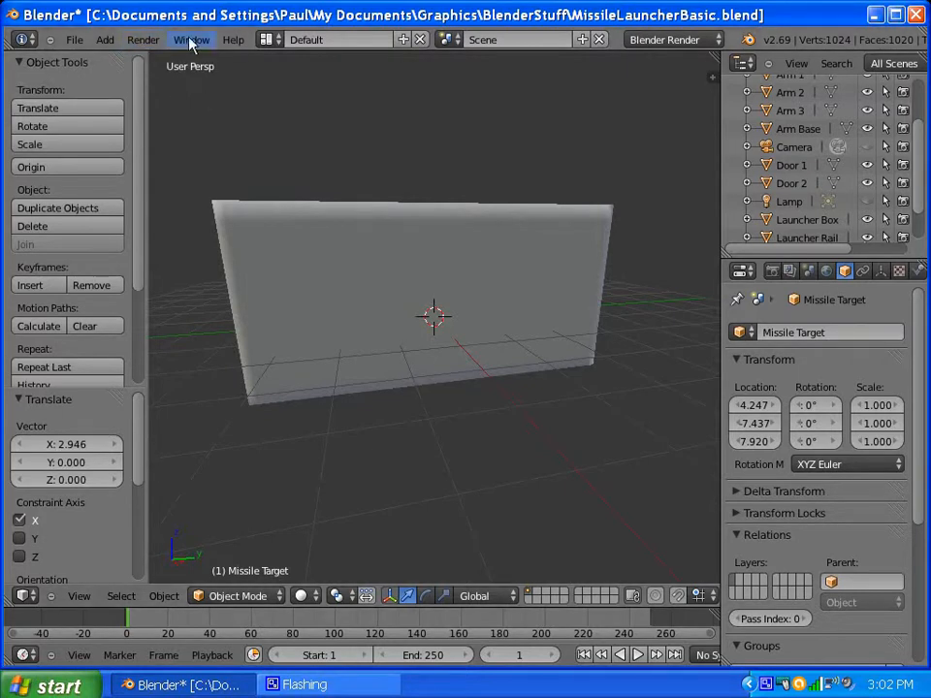
left_click(75, 40)
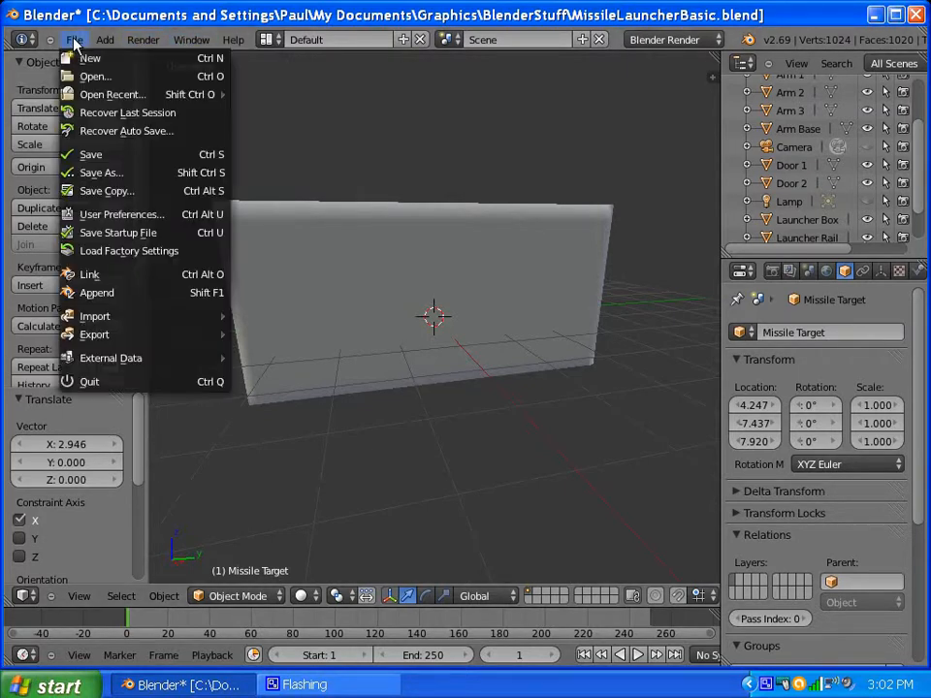
left_click(124, 215)
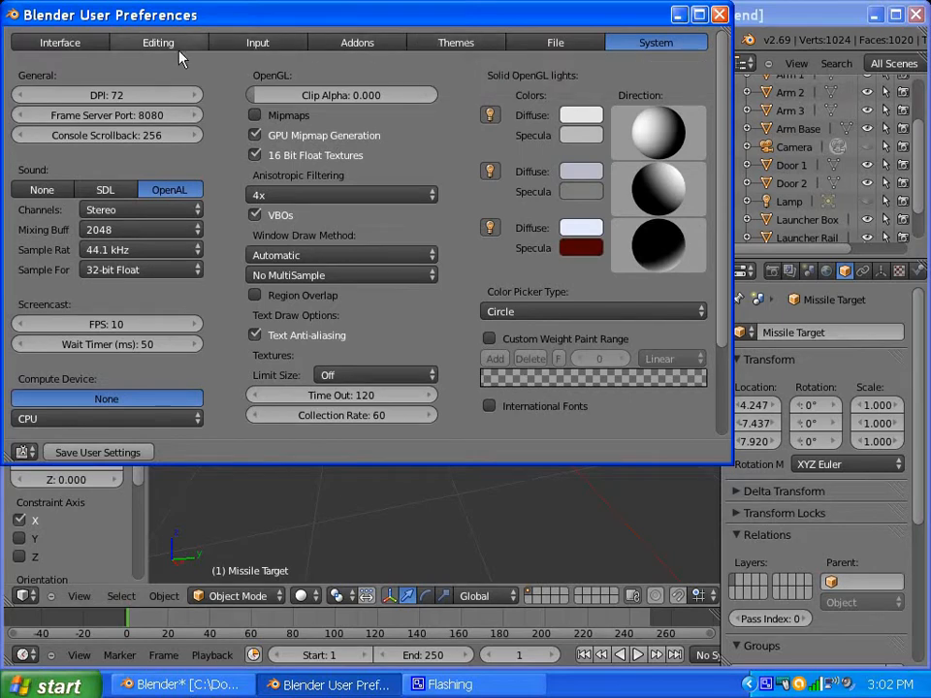
left_click(354, 43)
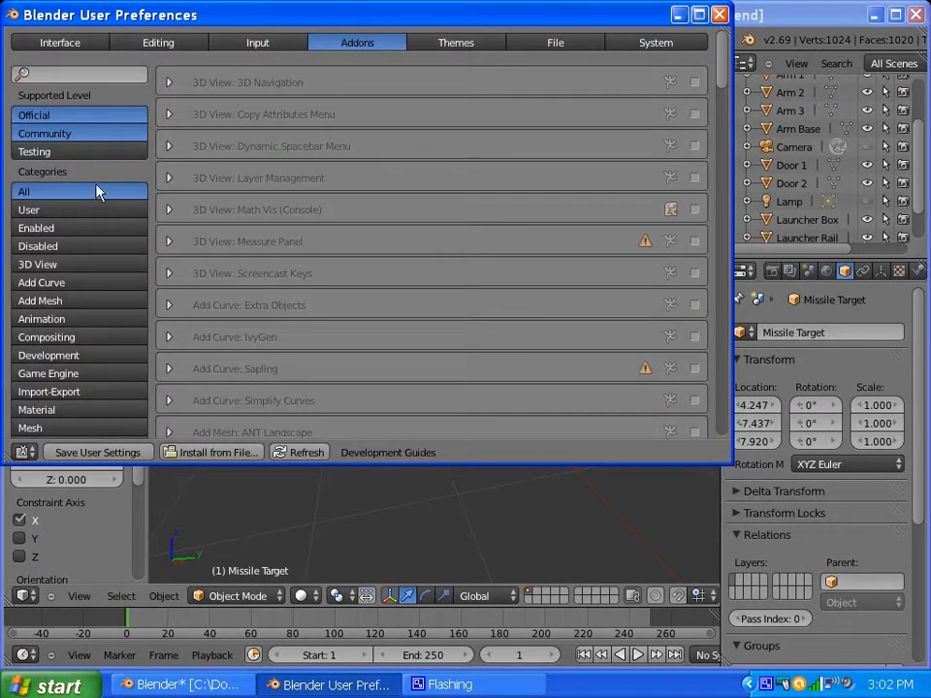
left_click(67, 356)
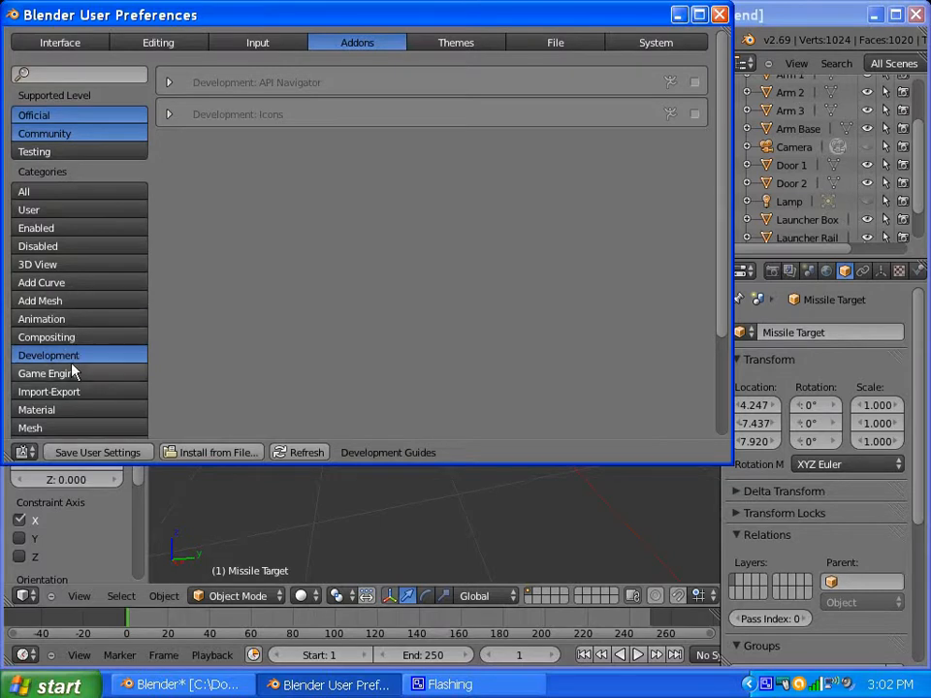
scroll(73, 367, "down", 3)
scroll(73, 369, "down", 1)
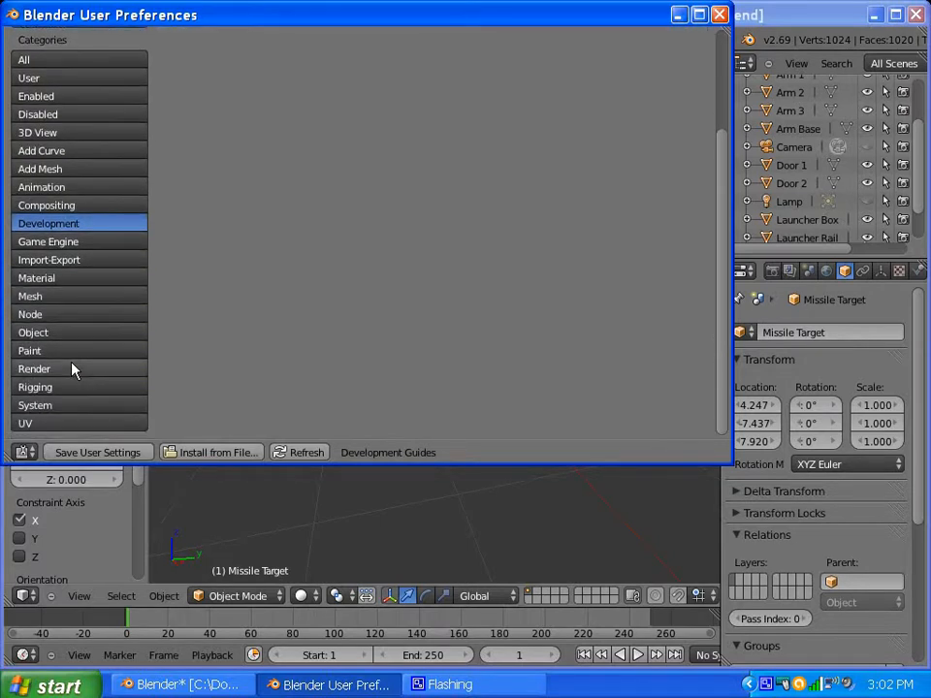
left_click(59, 387)
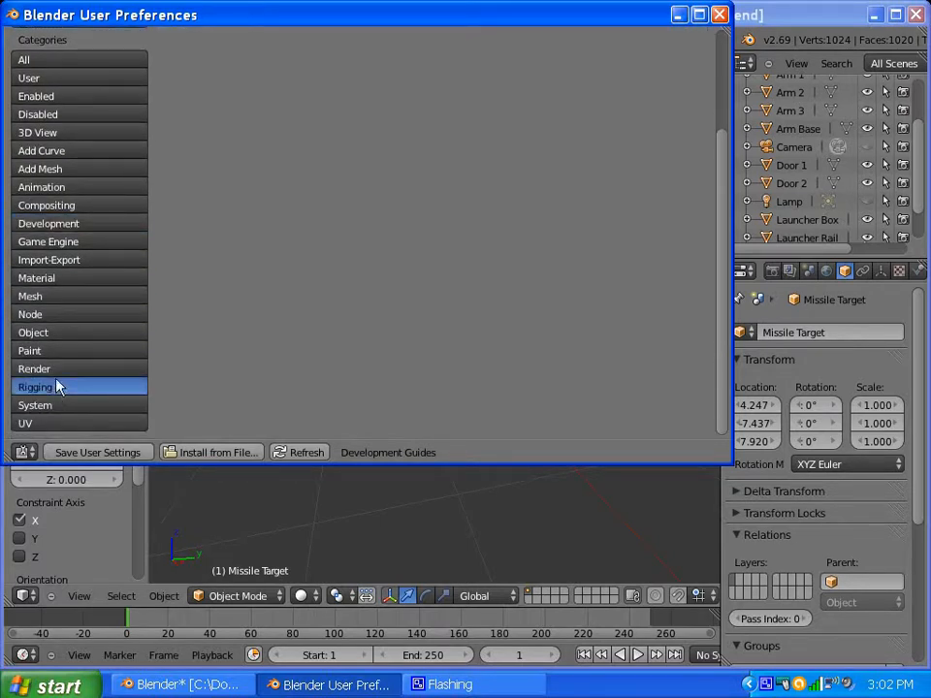
scroll(58, 302, "up", 5)
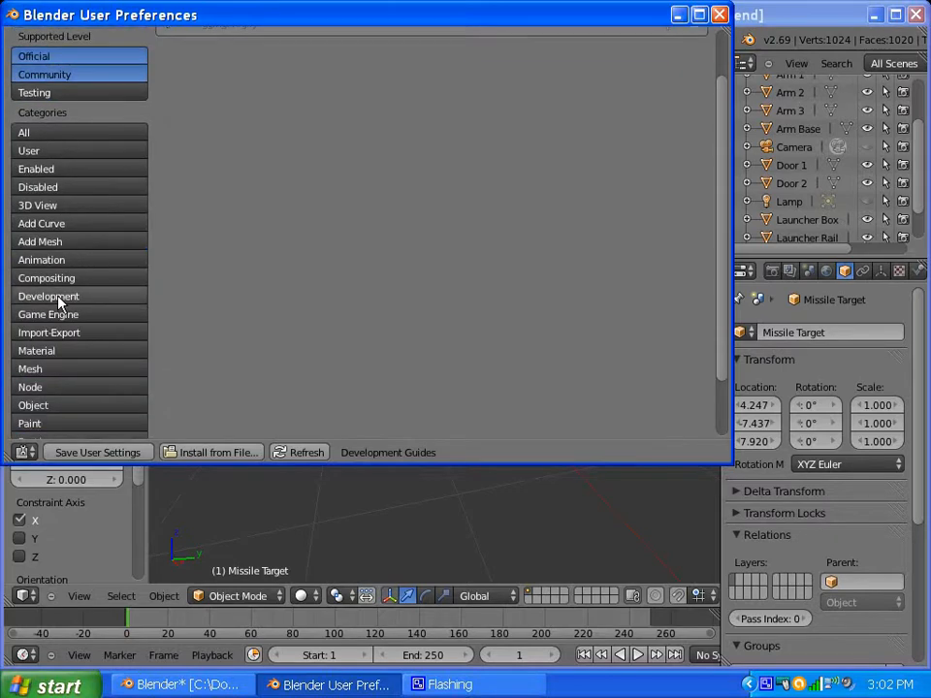
scroll(58, 301, "up", 1)
left_click(64, 264)
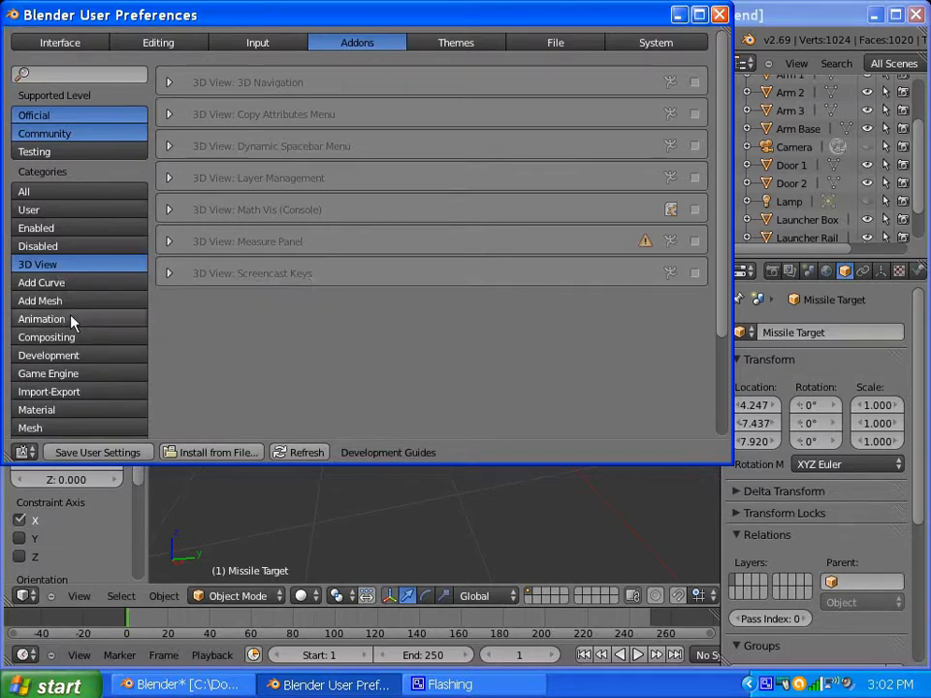
left_click(695, 273)
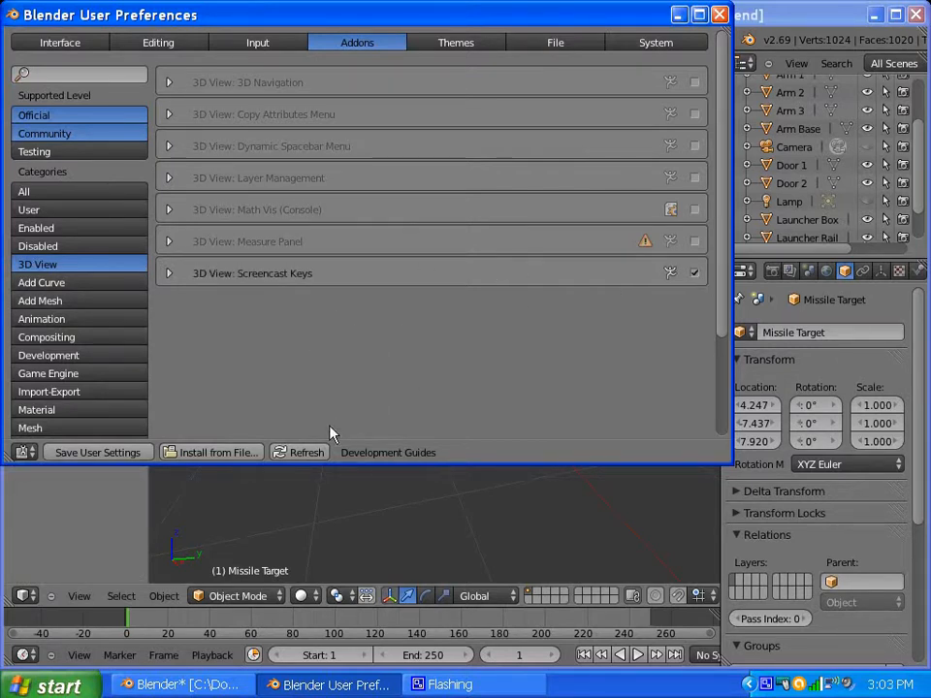
left_click(719, 14)
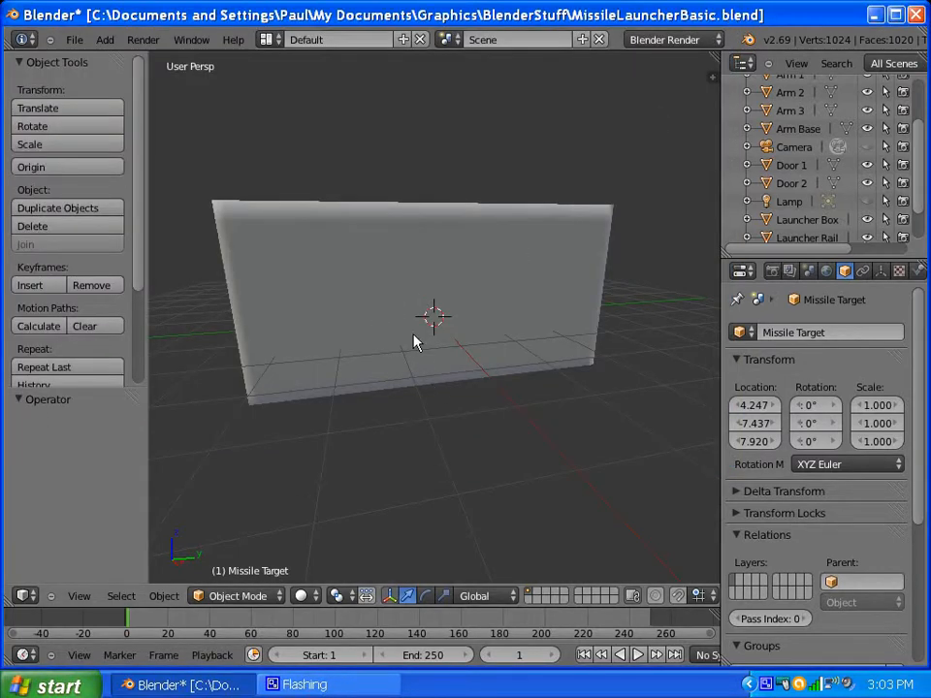
Step: Select the Launcher Box and place the 3D cursor on its long side, near the middle
right_click(351, 360)
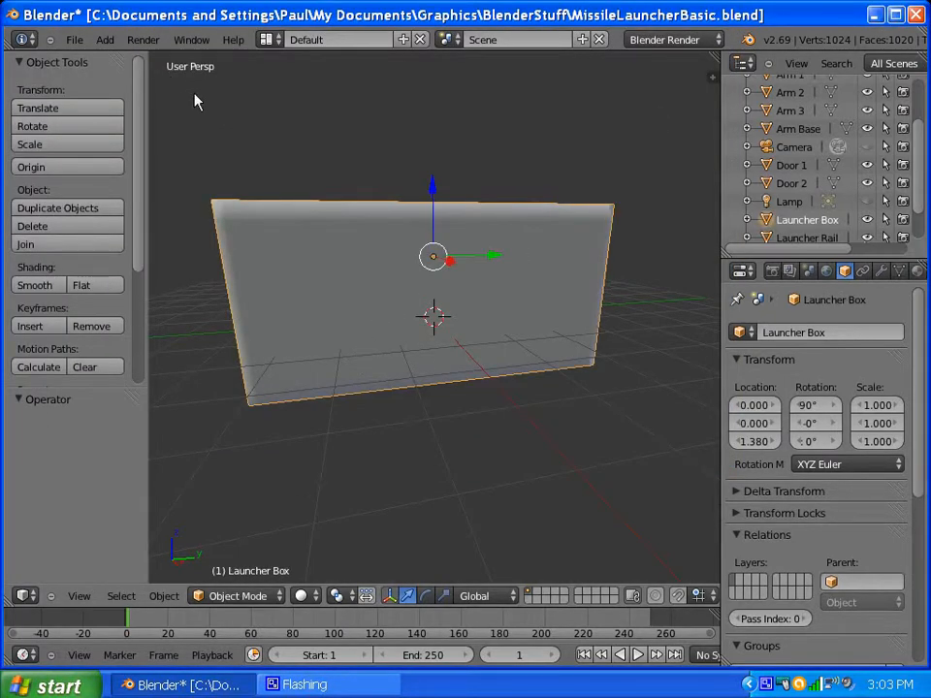
left_click(272, 41)
middle_click_drag(205, 187, 242, 248)
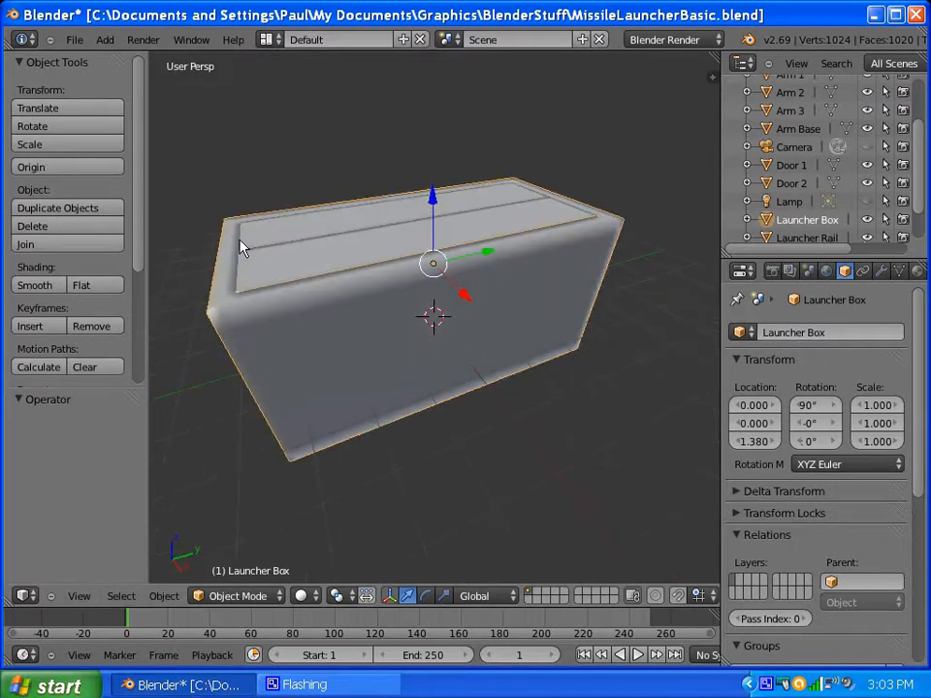
left_click(438, 469)
left_click(457, 394)
left_click(410, 339)
Step: Reopen the add-on preferences, check the details of the Screencast Keys add-on and minimise the preferences window
left_click(82, 43)
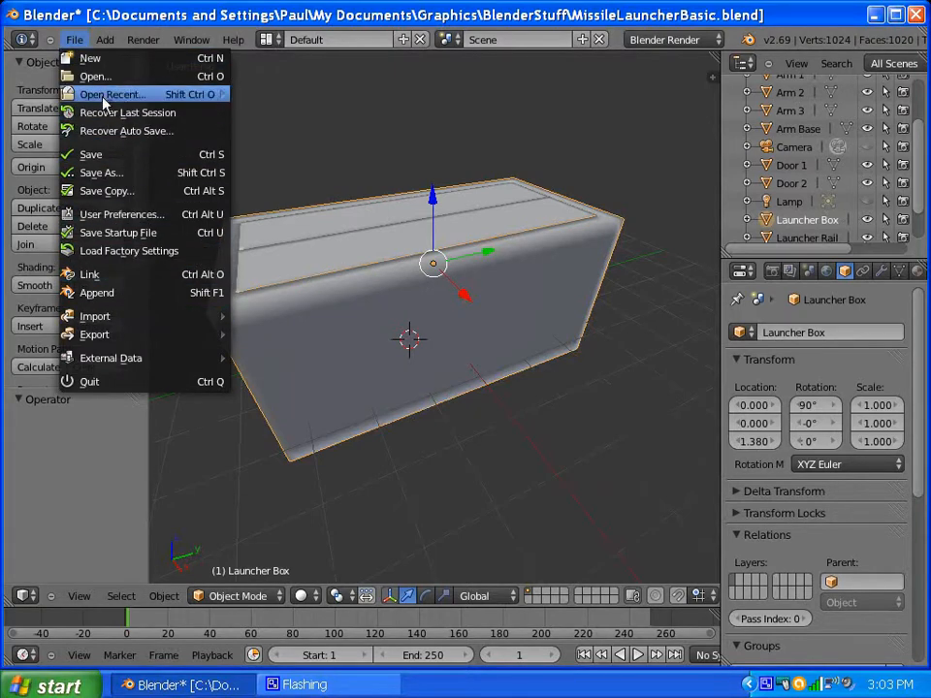
left_click(107, 215)
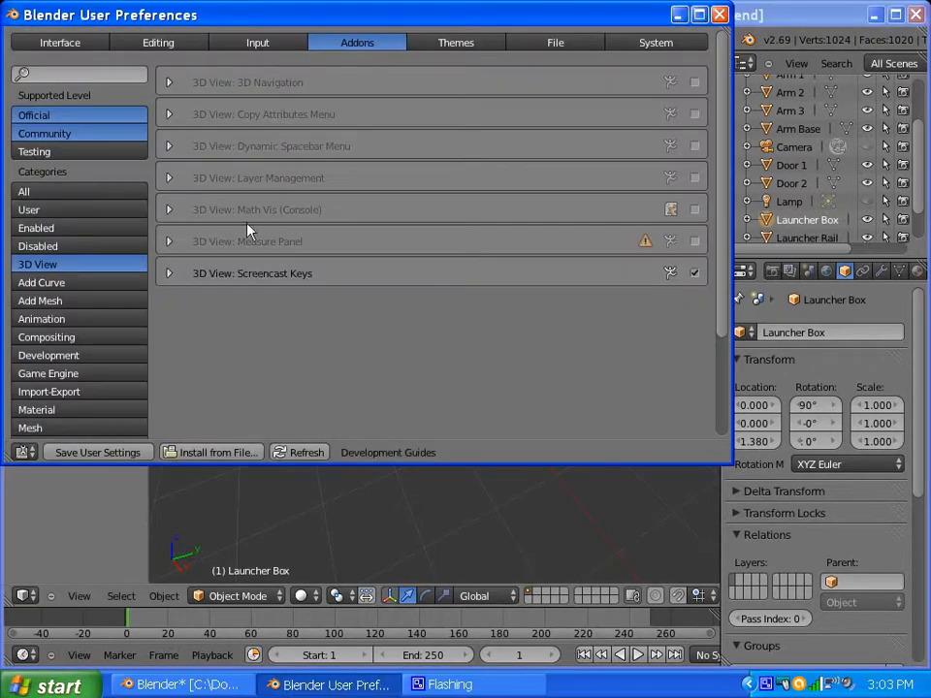
left_click(167, 274)
left_click(167, 275)
left_click(167, 275)
left_click(166, 274)
left_click(679, 15)
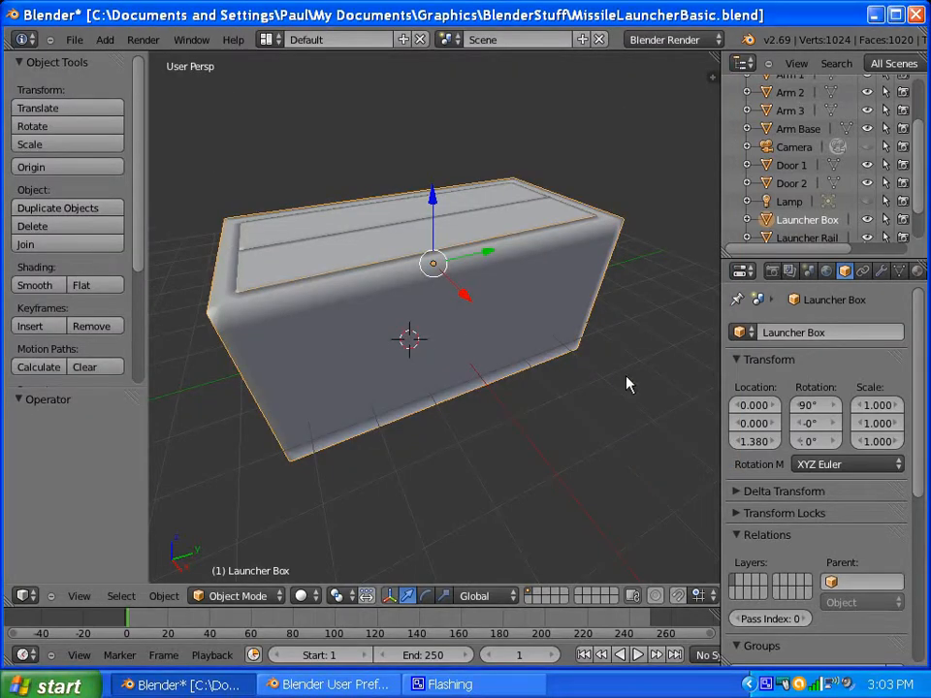
Step: Start the Screencast Keys display for the 3D view from the view properties
key("n")
scroll(694, 443, "down", 5)
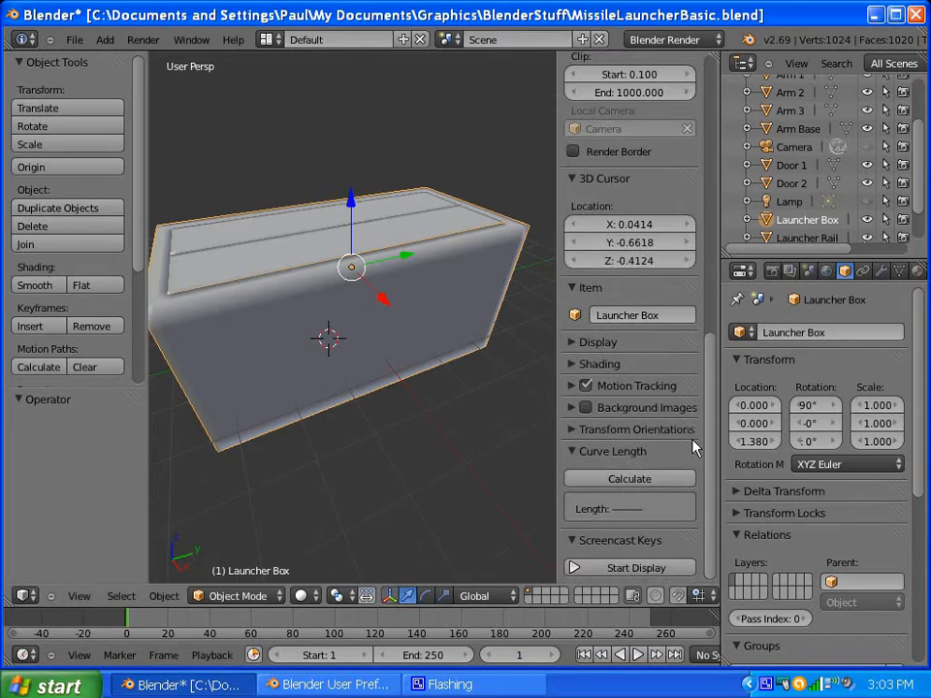
left_click(590, 568)
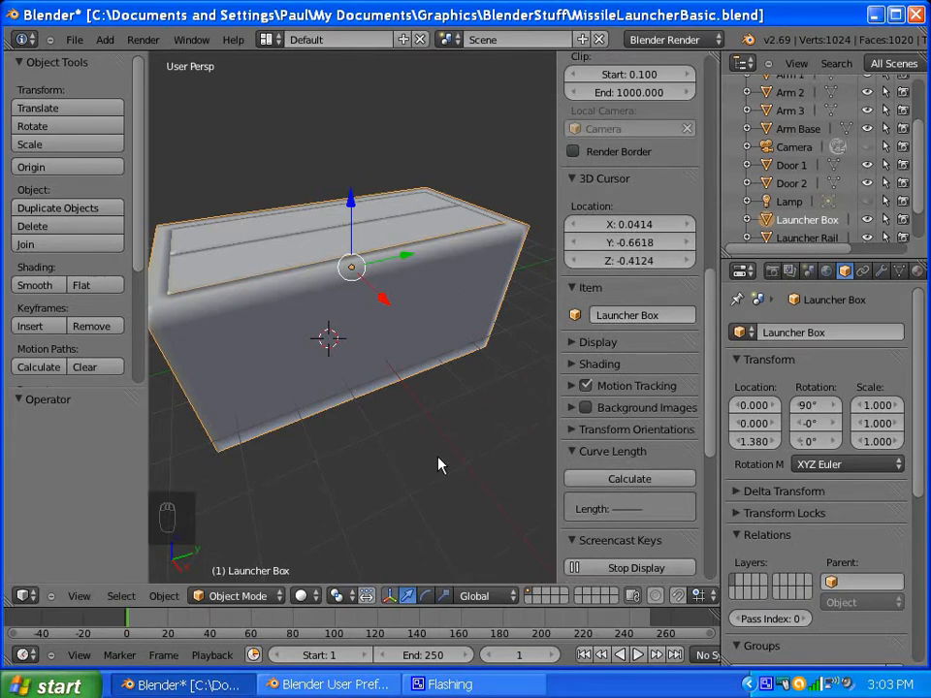
key("n")
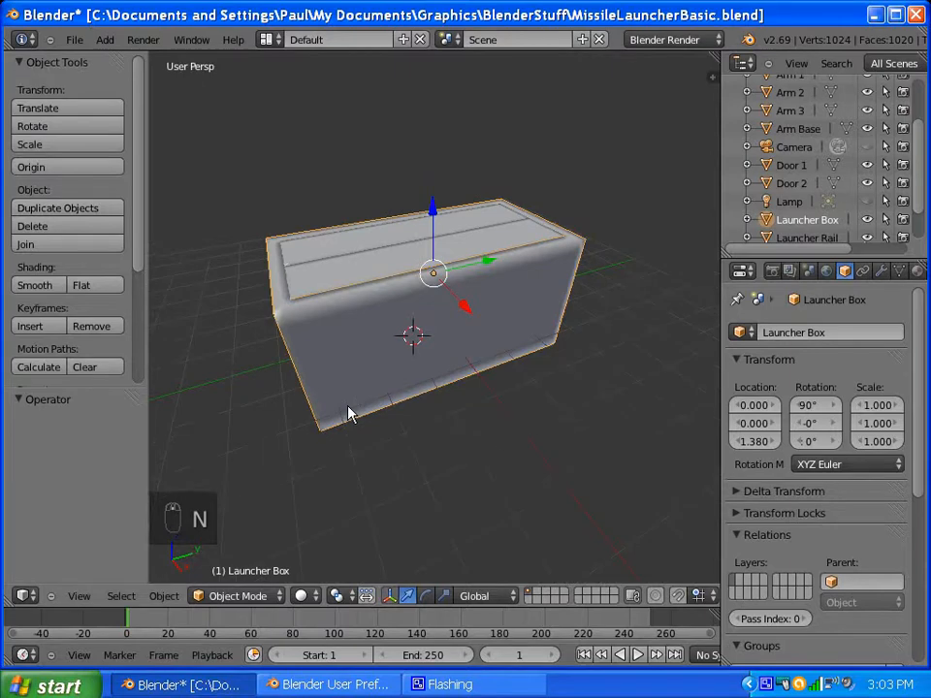
Step: Examine the Launcher Box up close in solid shading and its missile and arm in wireframe
scroll(349, 413, "up", 3)
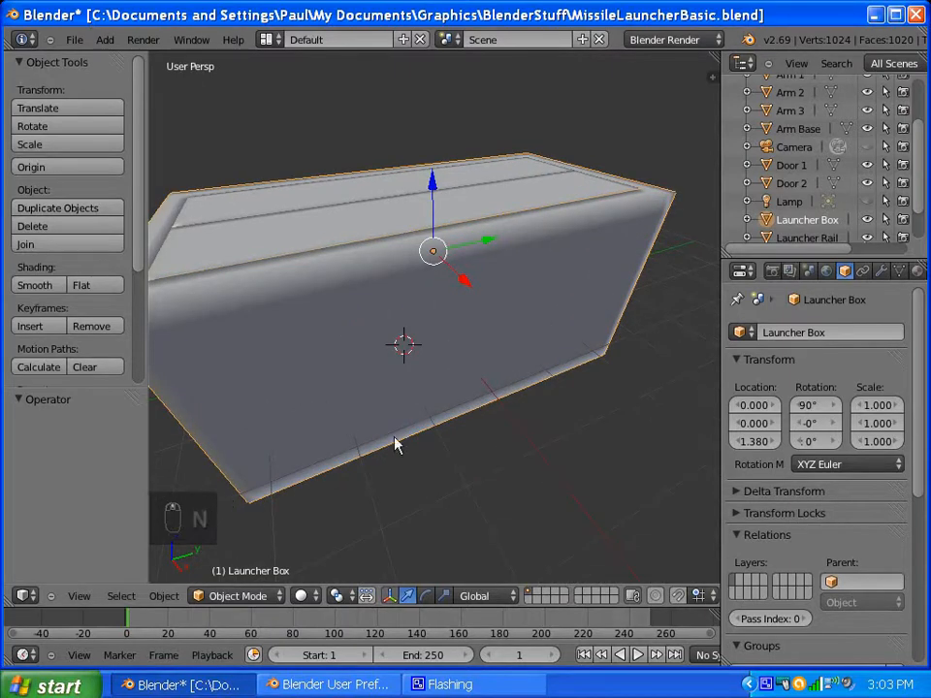
scroll(395, 444, "down", 3)
middle_click_drag(491, 316, 462, 304)
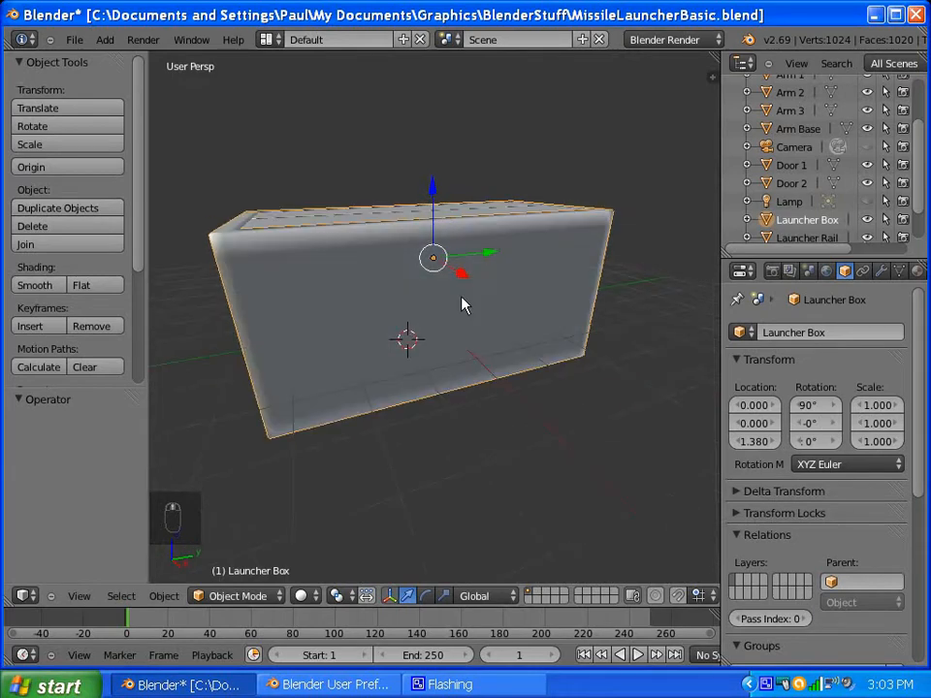
scroll(462, 305, "up", 2)
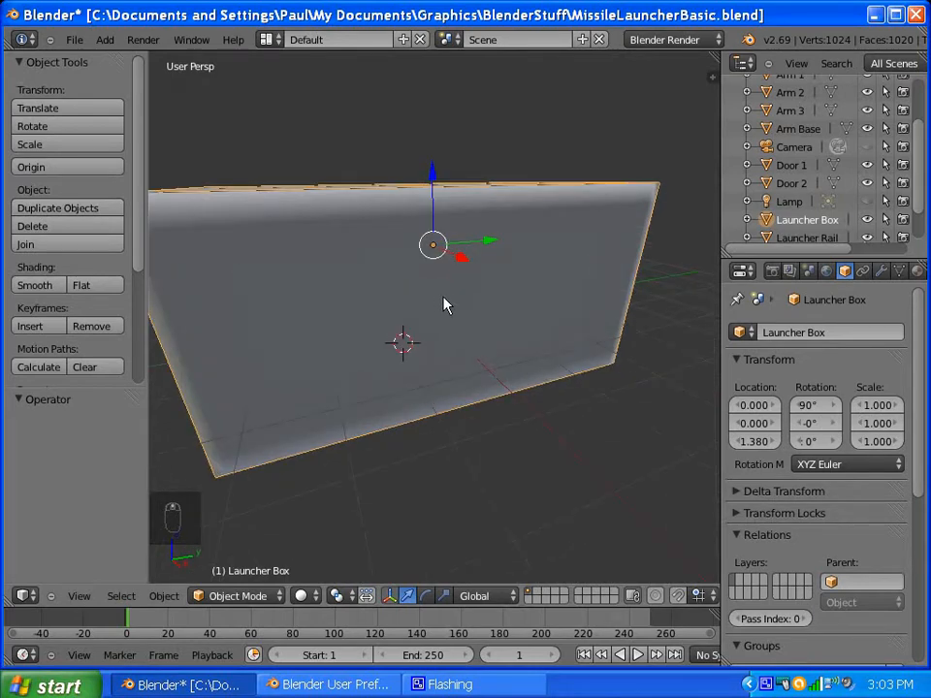
scroll(444, 304, "down", 2)
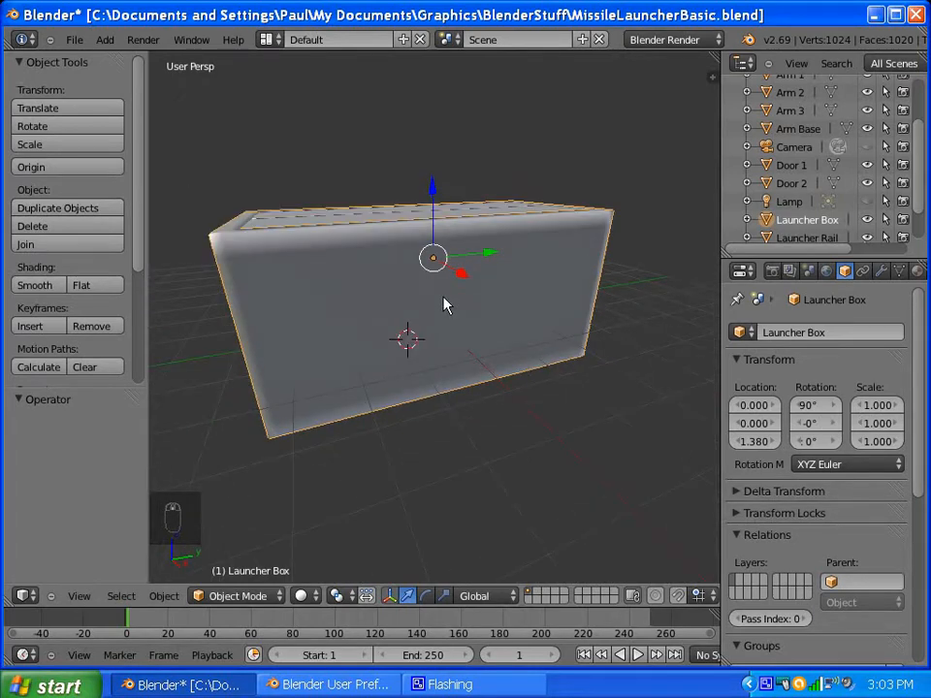
key("z")
middle_click_drag(417, 318, 393, 337)
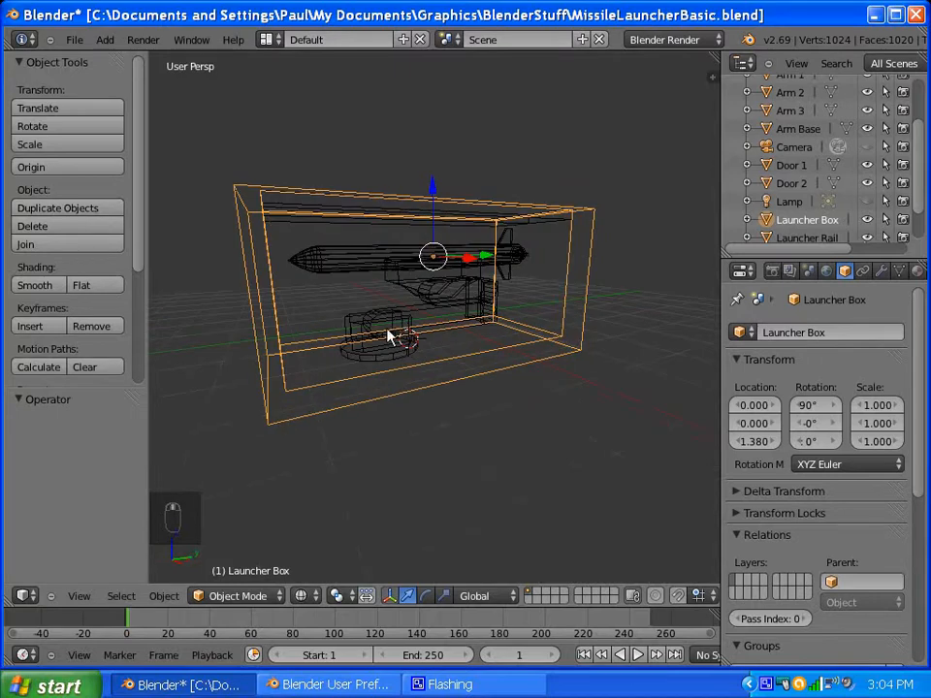
key("z")
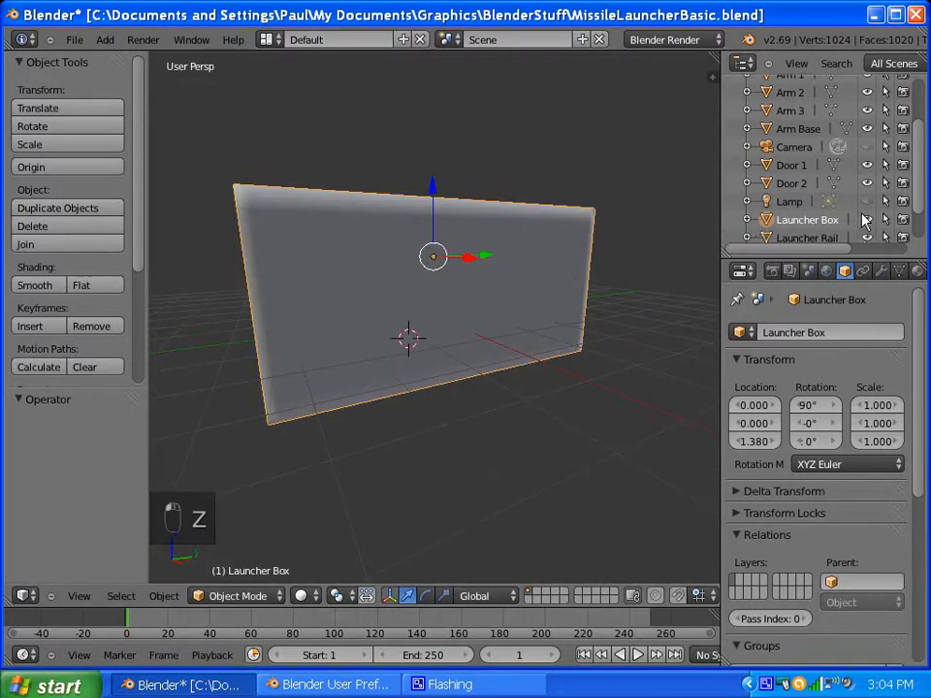
Step: Hide the Launcher Box to inspect the missile, arm and doors from below, and show it again
key("h")
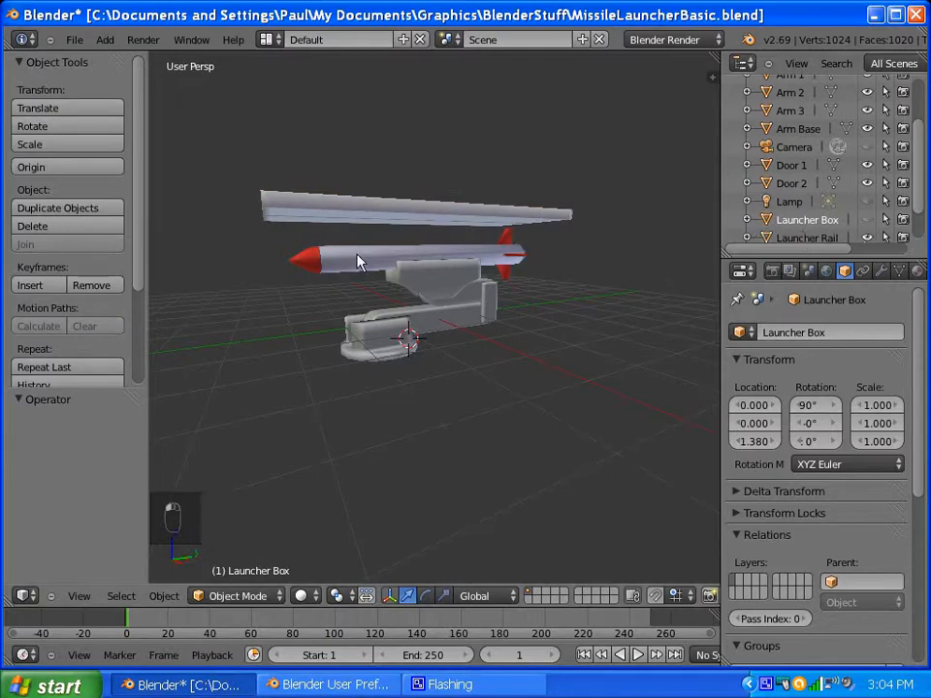
middle_click_drag(354, 331, 376, 301)
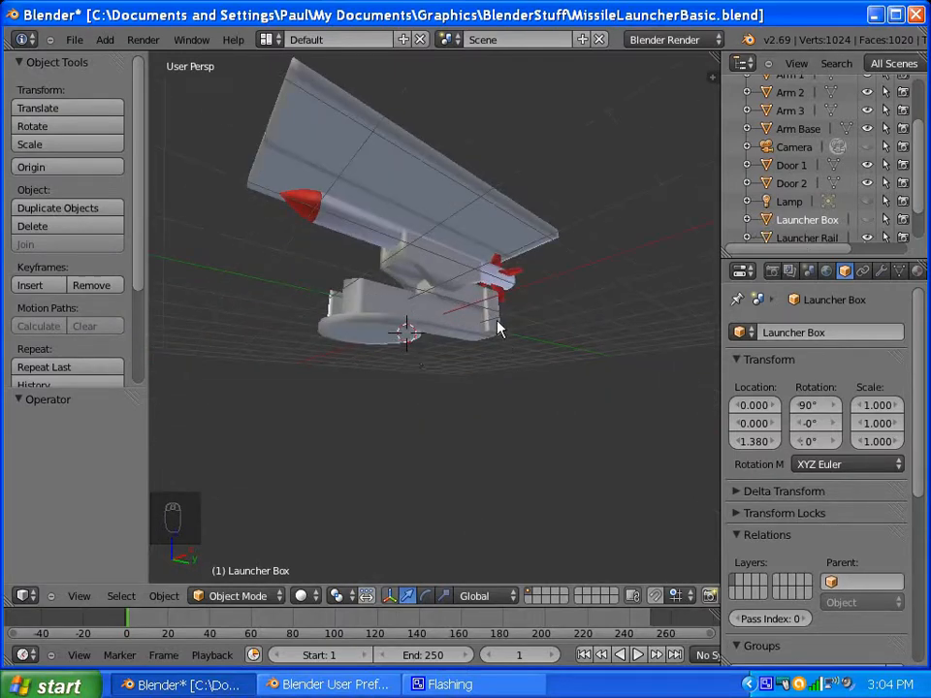
left_click(867, 220)
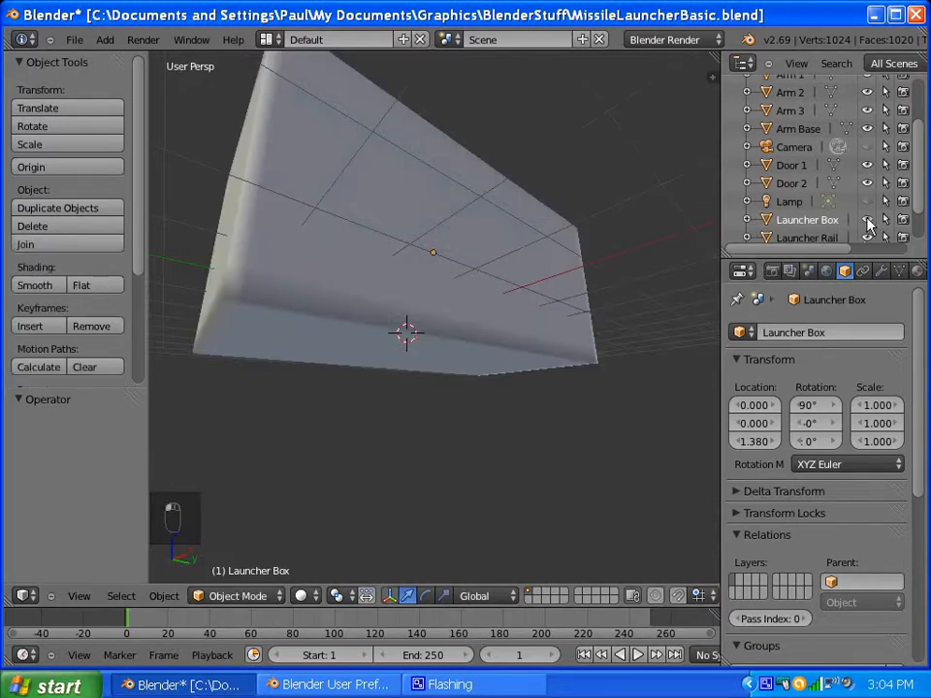
Step: Display the launcher in wireframe in the right orthographic view
key("z")
middle_click_drag(590, 285, 356, 361)
key("KP_5")
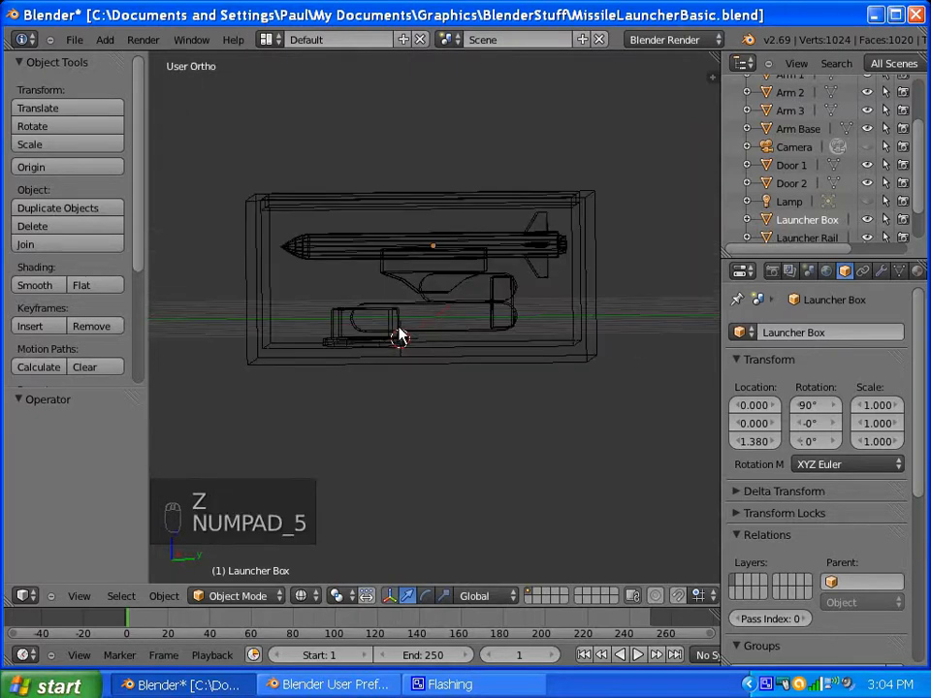
key("KP_1")
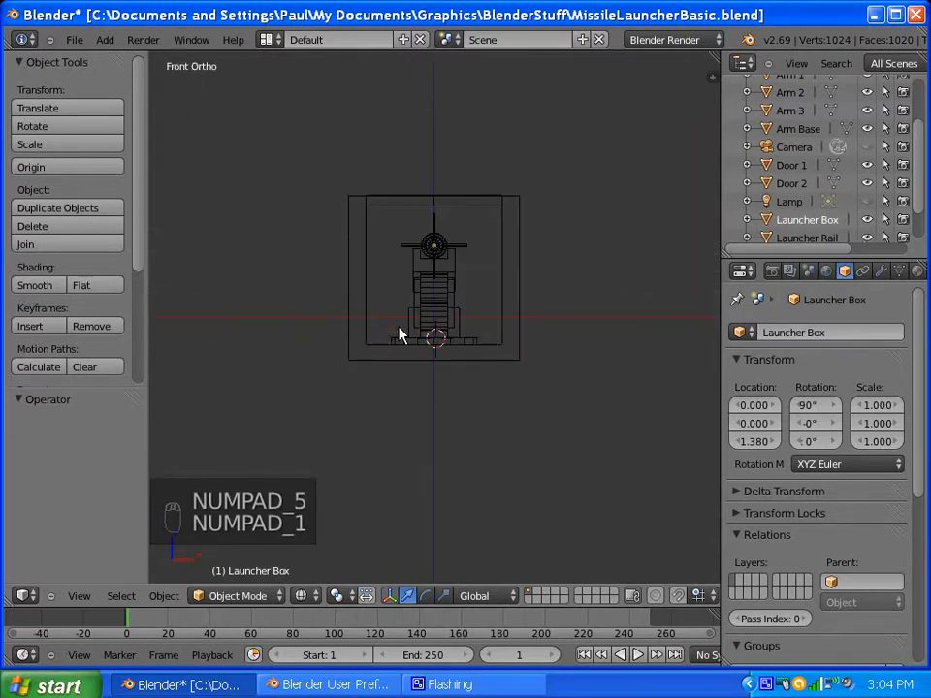
key("KP_3")
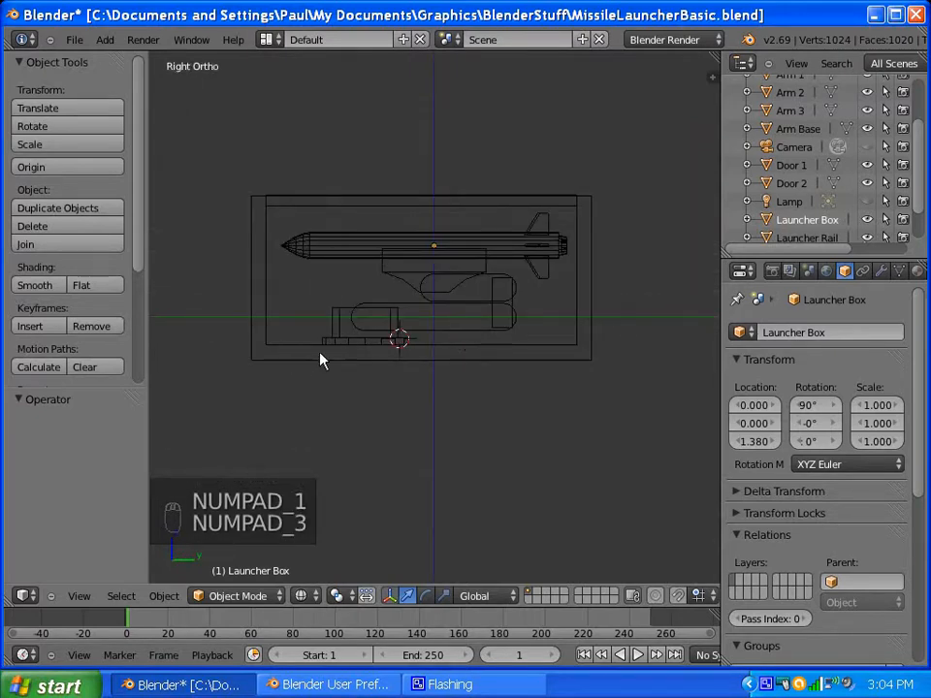
Step: Add a single-bone armature to the scene
left_click(104, 40)
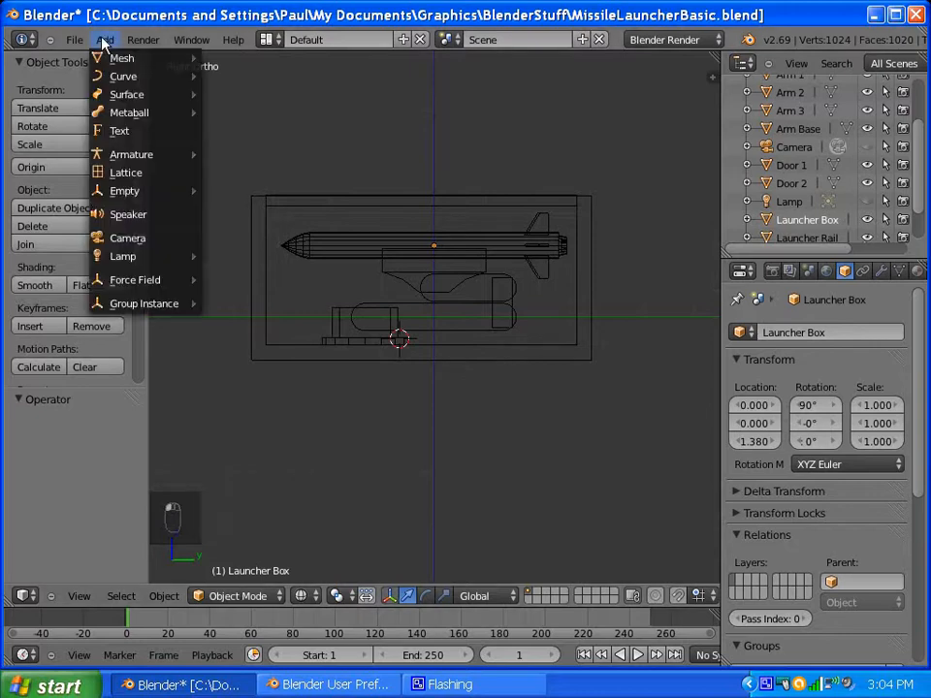
mouse_move(144, 159)
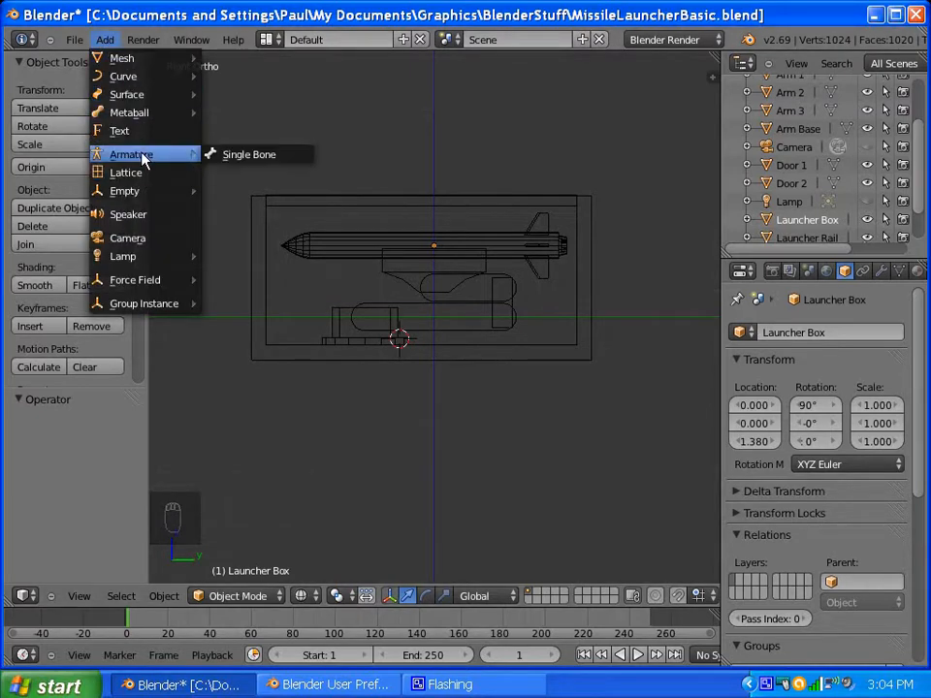
left_click(244, 155)
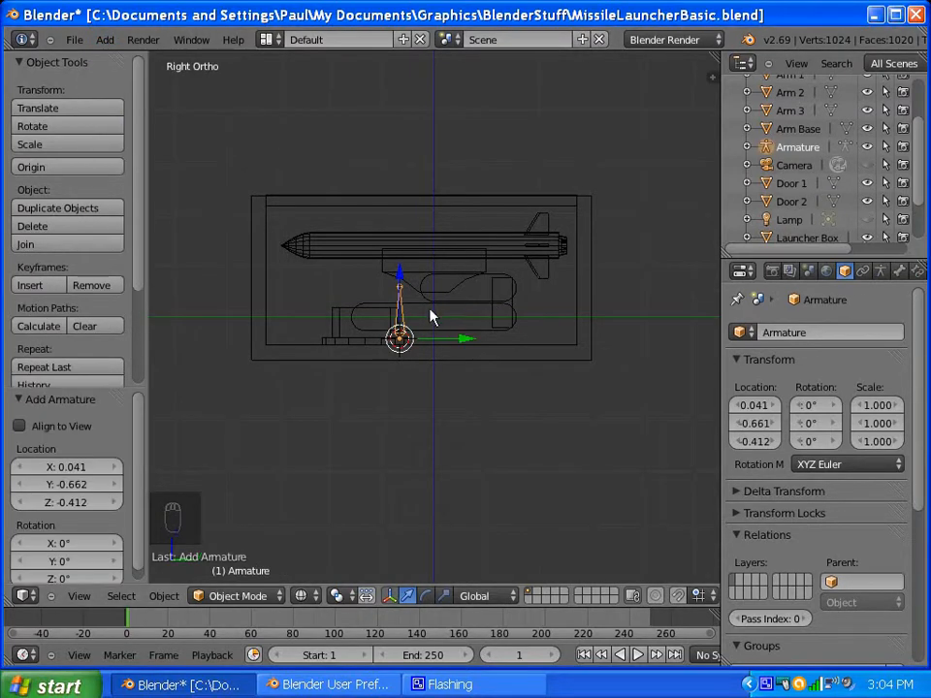
Step: Move the armature along Y and Z to the middle of the Launcher Box's floor, at about Y -0.083, Z -0.727
left_click_drag(397, 273, 397, 291)
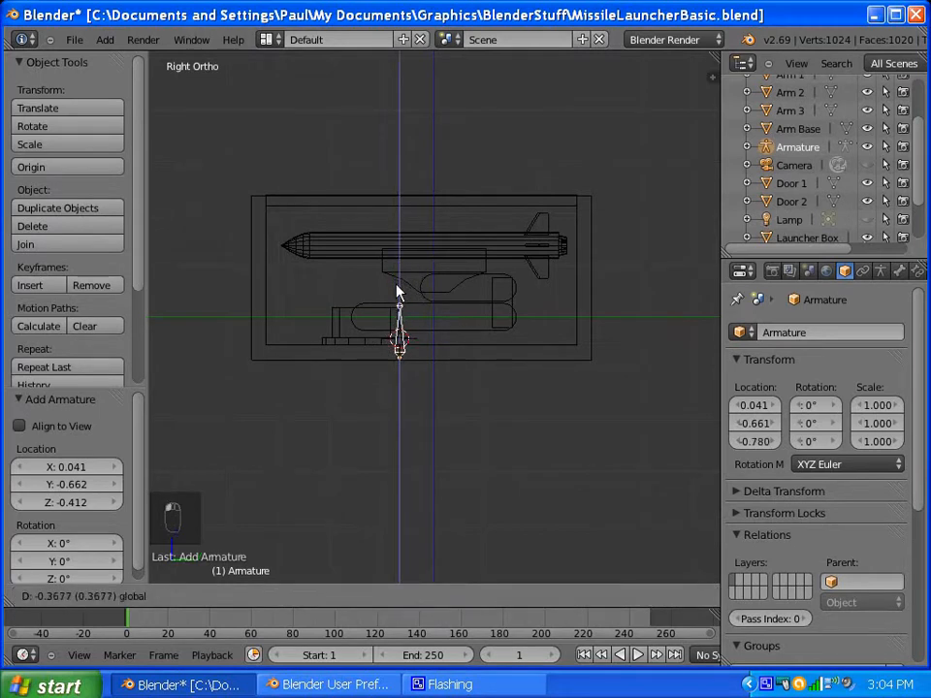
left_click_drag(468, 363, 516, 366)
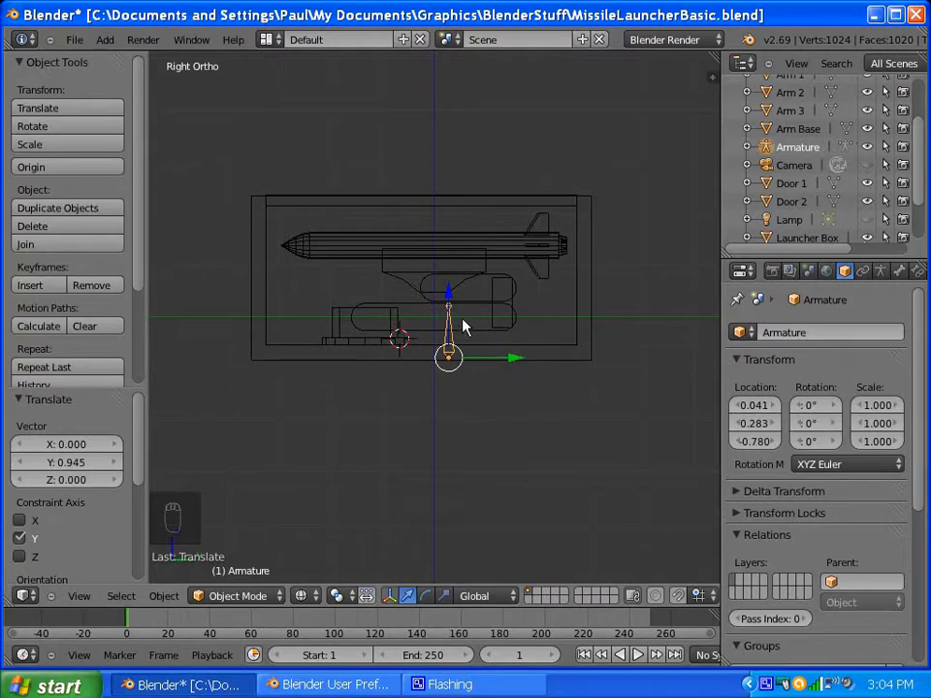
left_click_drag(449, 303, 449, 291)
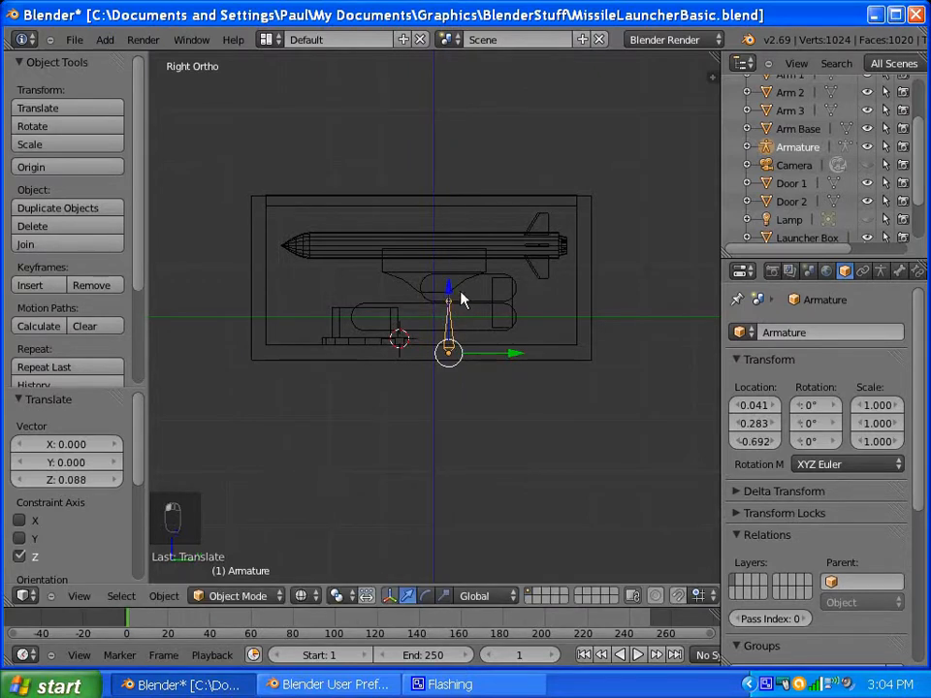
left_click_drag(516, 360, 505, 359)
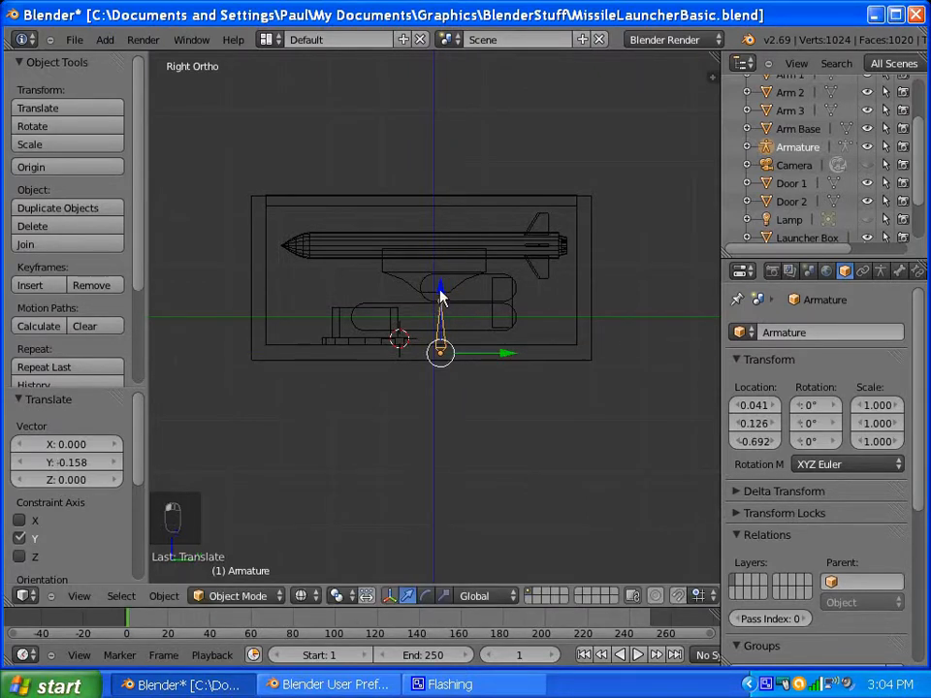
left_click_drag(441, 293, 442, 297)
left_click_drag(509, 355, 496, 364)
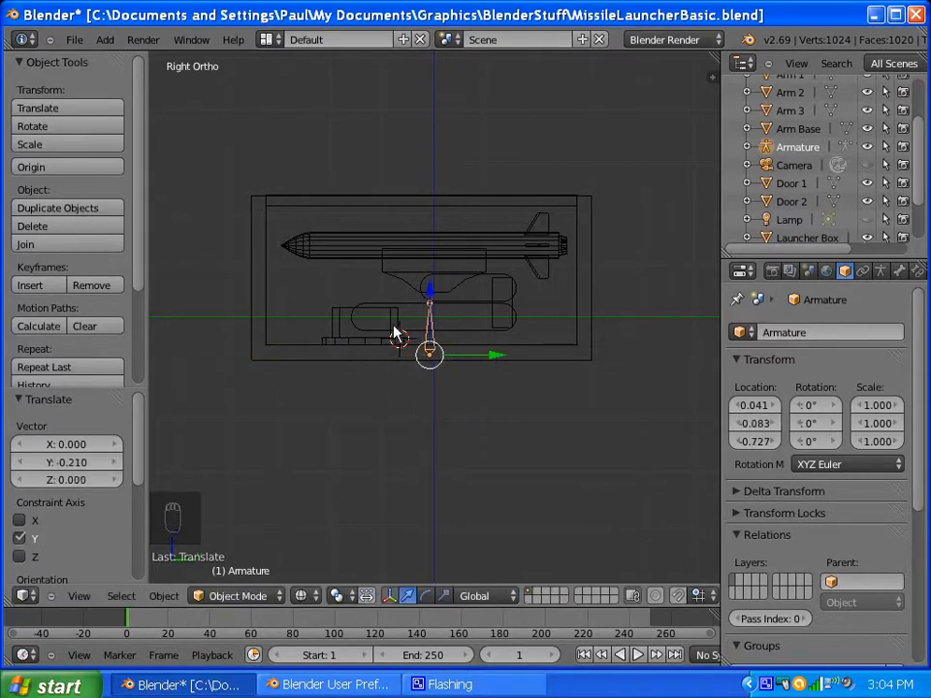
Step: Add a second bone in the armature's Edit Mode and move it about -0.644 along Y so it stands on the arm base
scroll(411, 332, "up", 2)
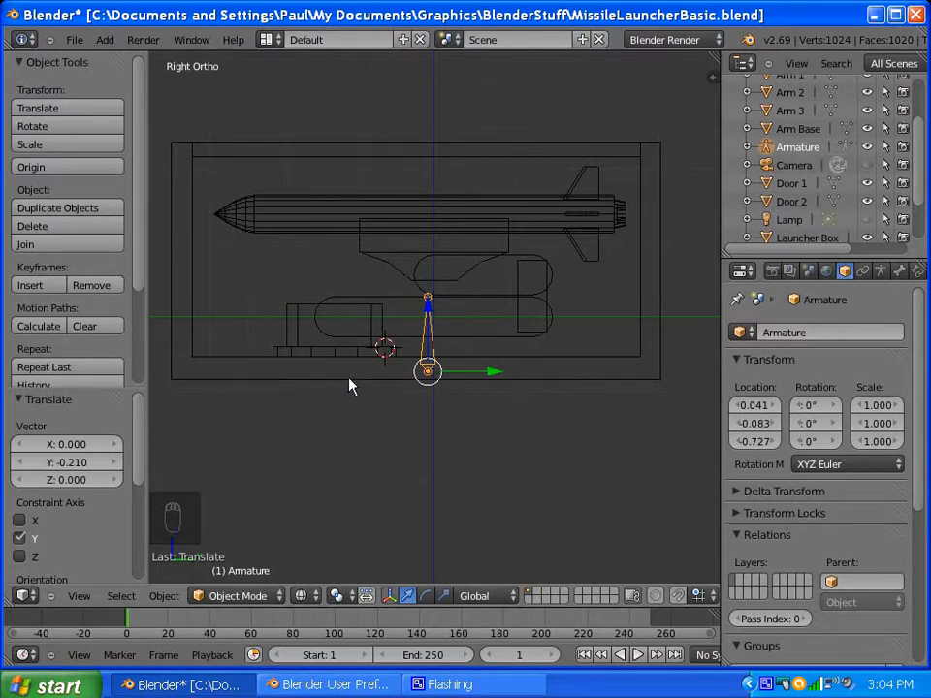
left_click(243, 596)
left_click(241, 559)
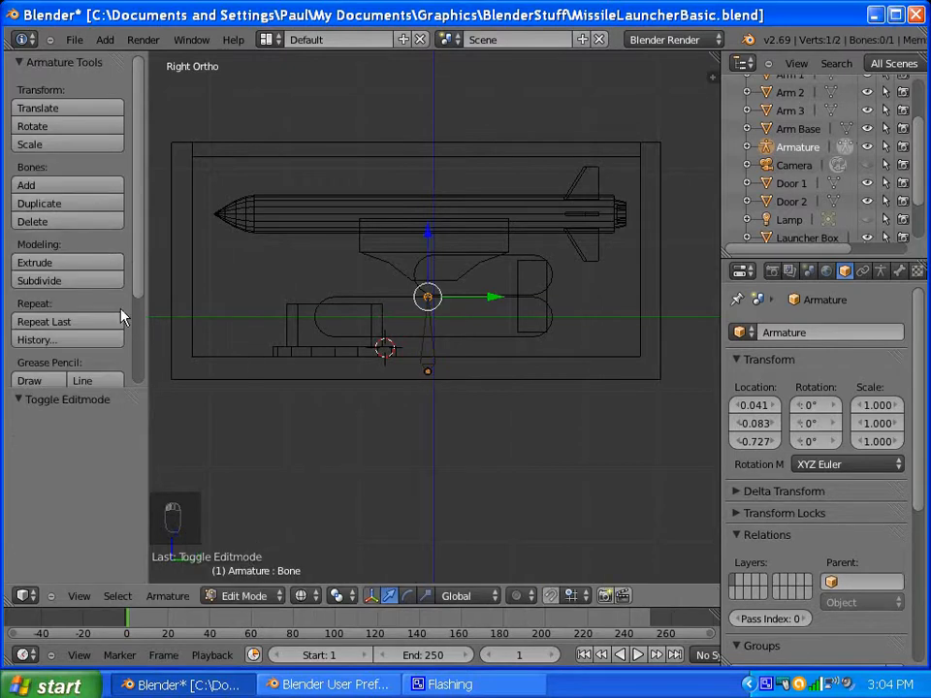
left_click(64, 186)
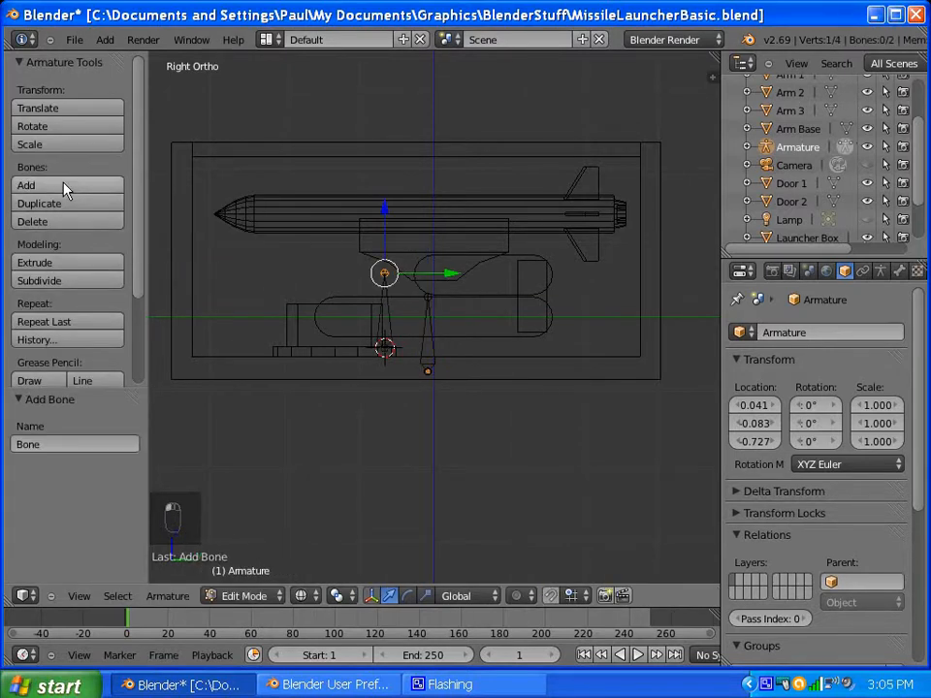
right_click(385, 313)
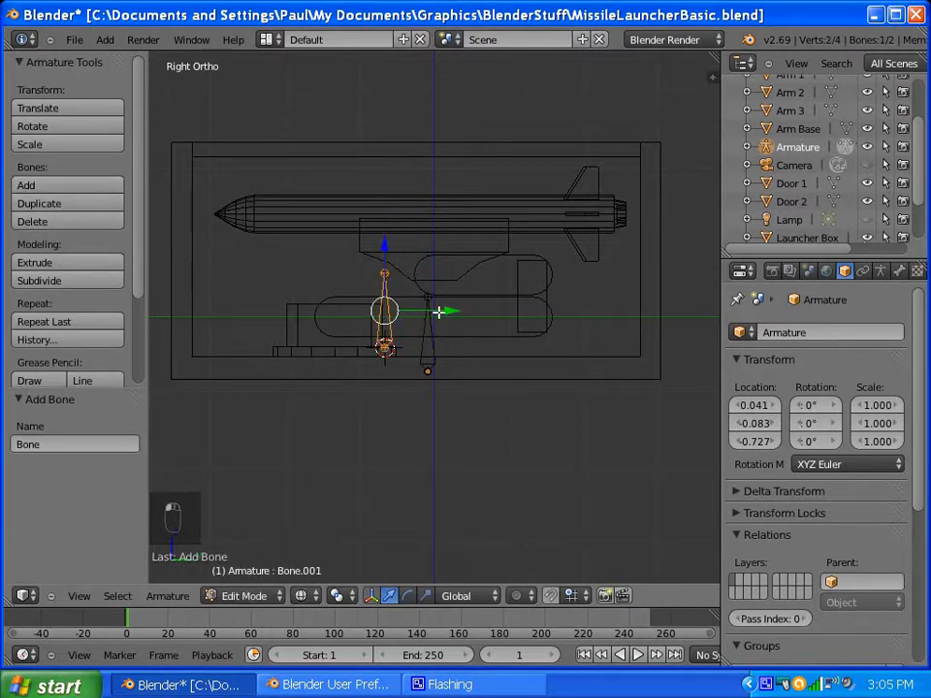
key("g")
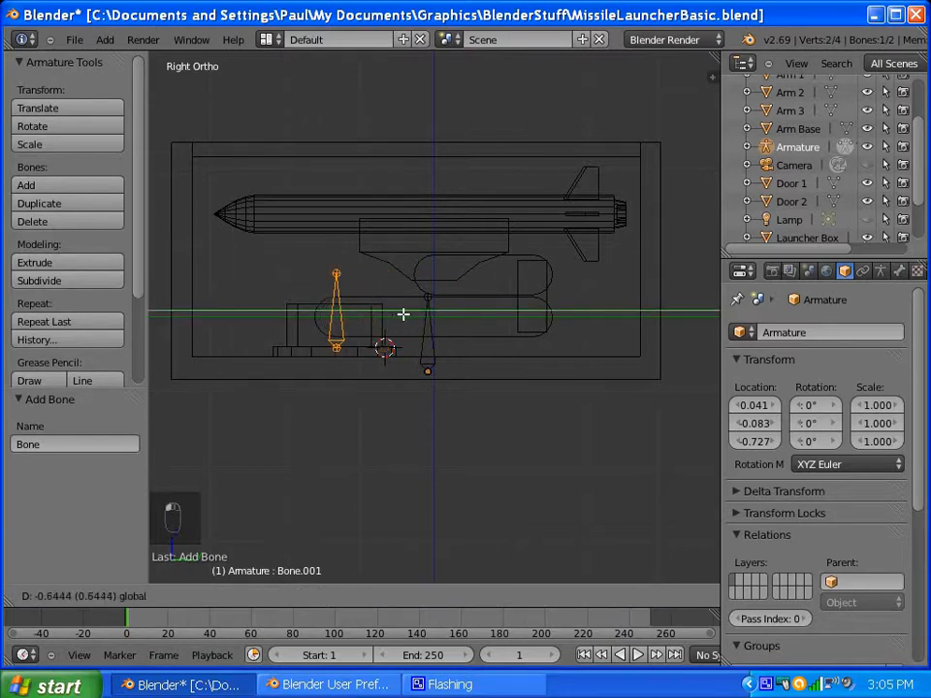
left_click(404, 314)
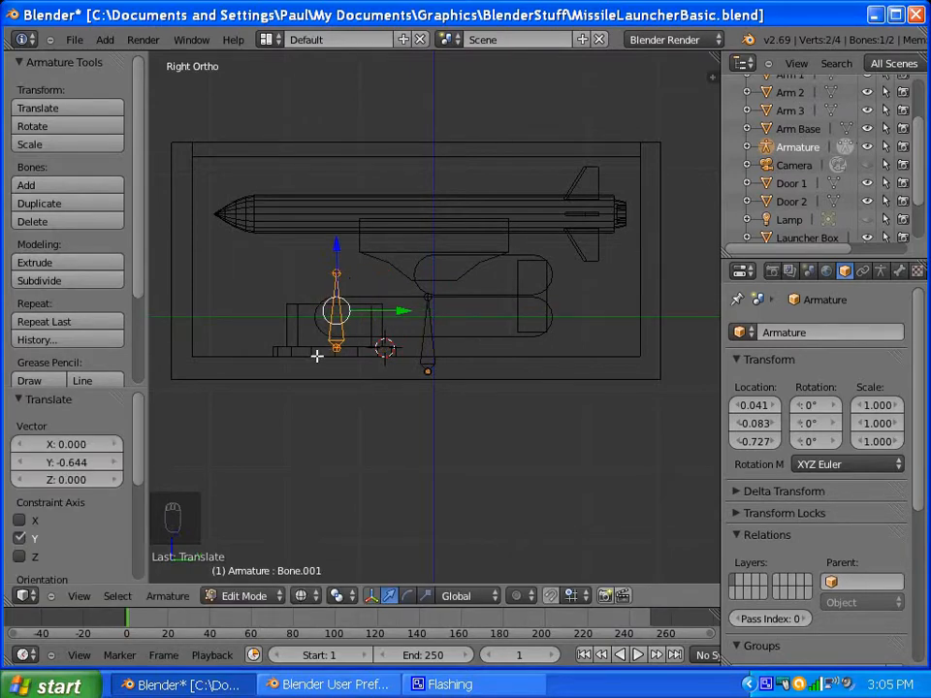
scroll(317, 356, "up", 2)
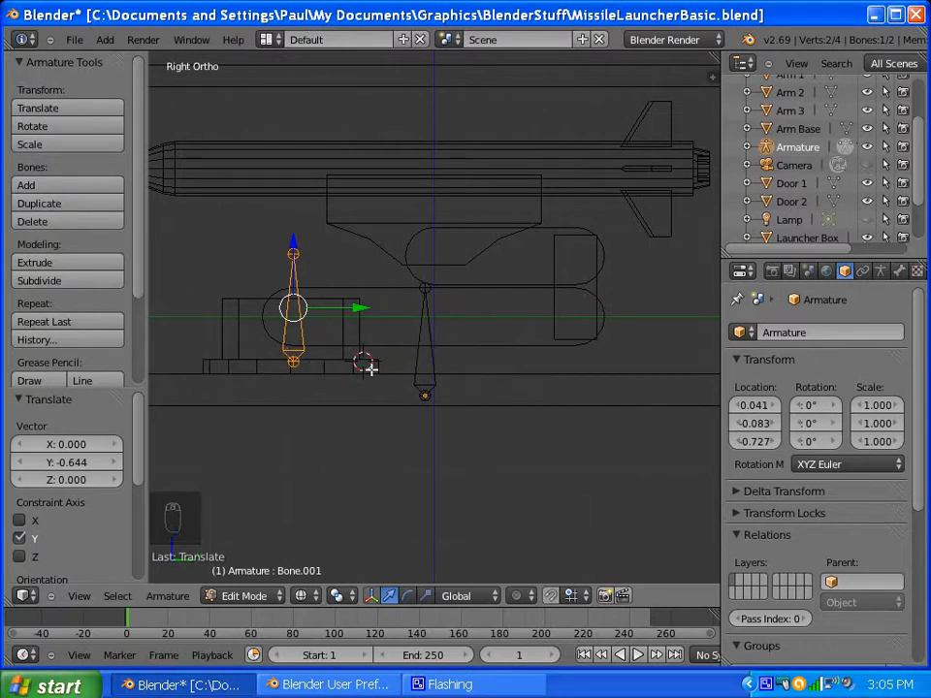
scroll(371, 368, "down", 2)
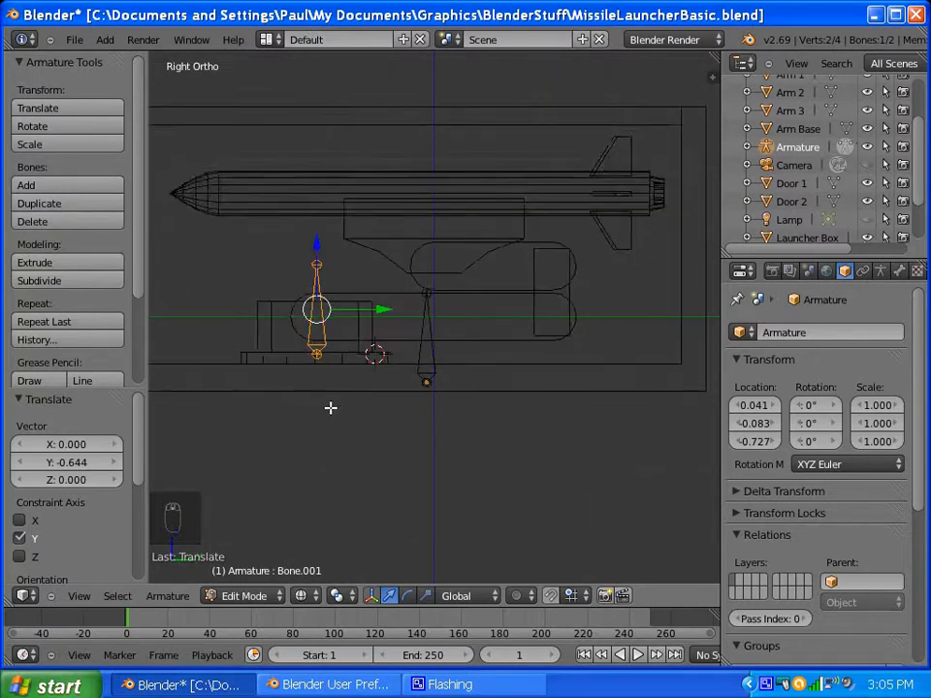
Step: Rename the armature's original bone, standing on the middle of the box floor, as Root
right_click(430, 344)
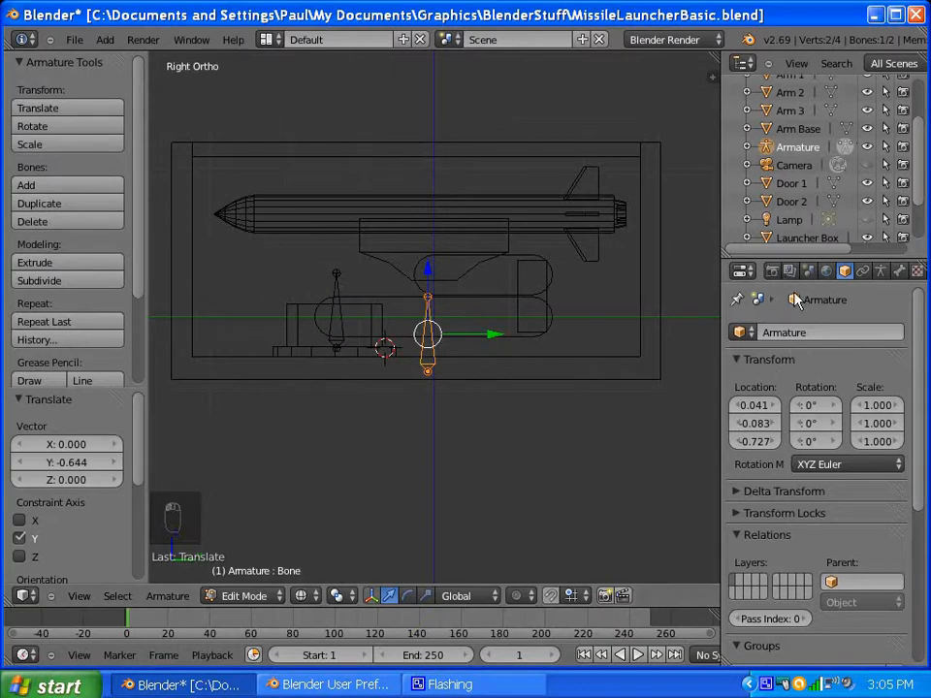
left_click(899, 270)
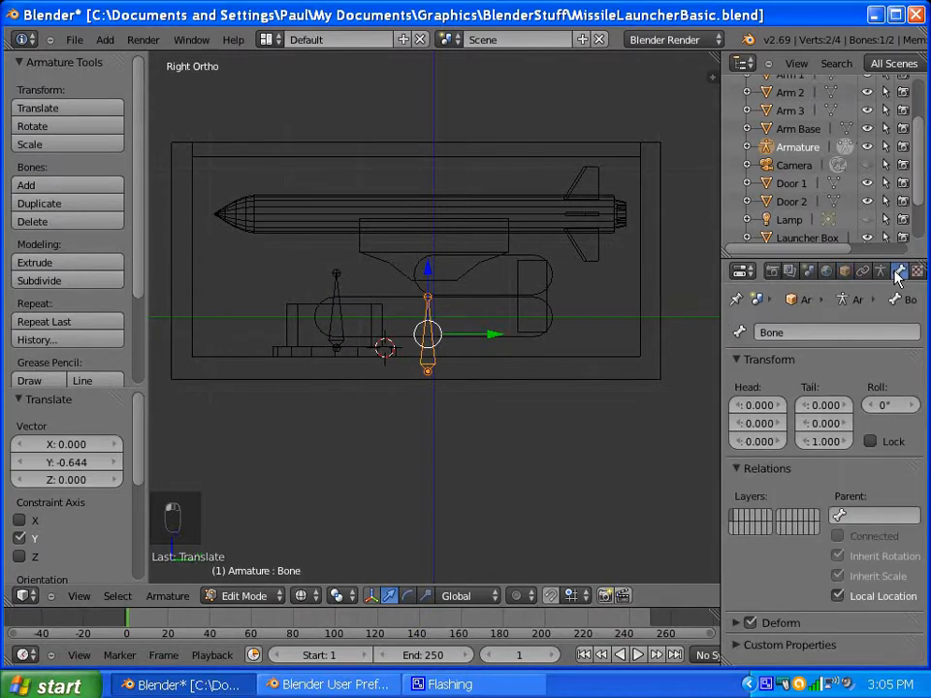
left_click(786, 333)
type("Root")
key("Return")
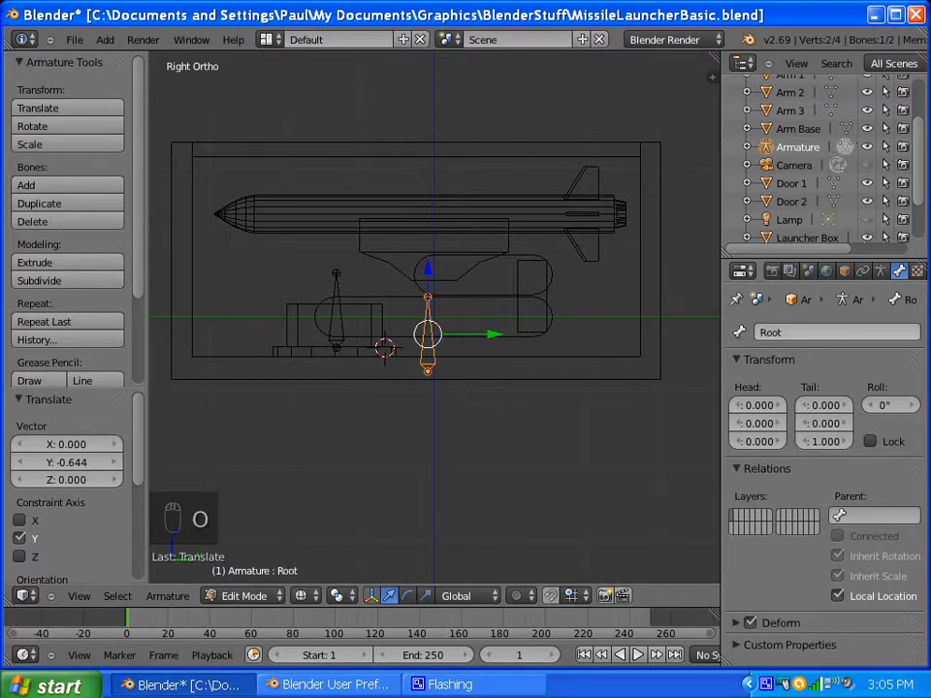
Step: Rename the second bone, standing on the arm base, as BasePivot
right_click(335, 320)
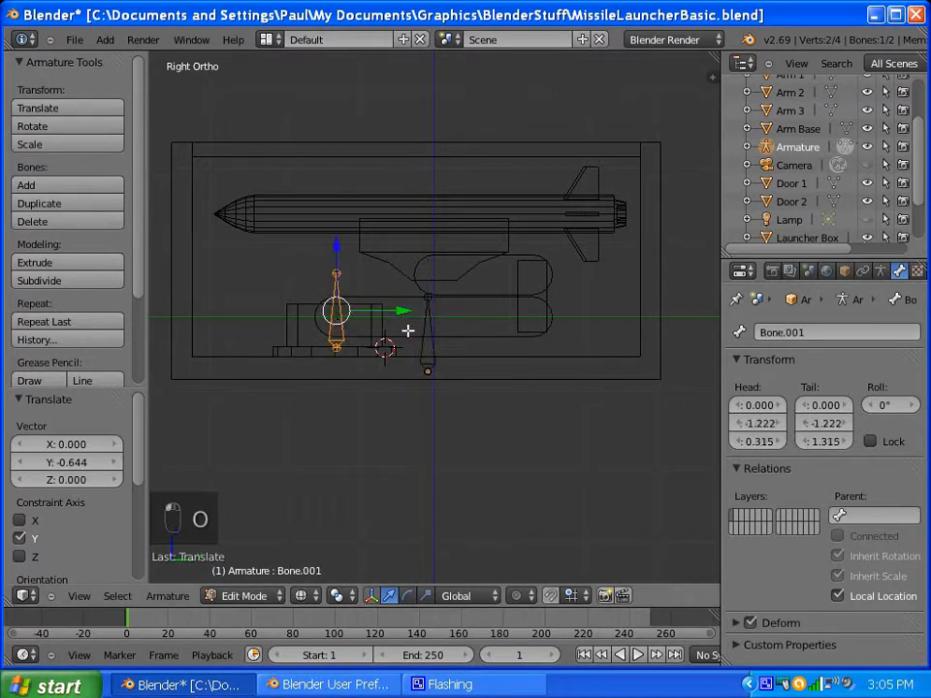
left_click(796, 333)
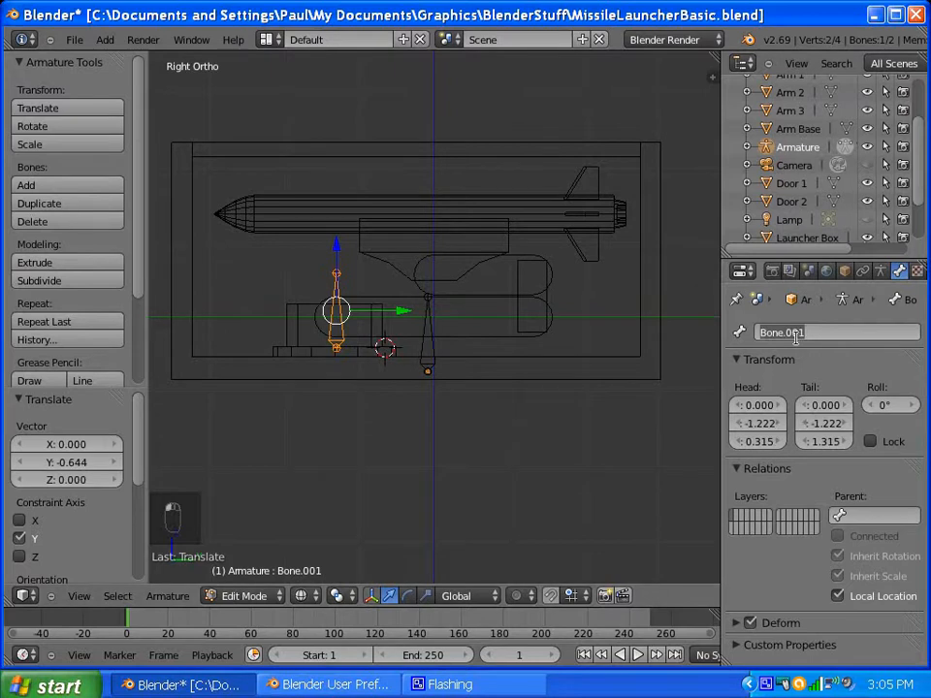
type("Base")
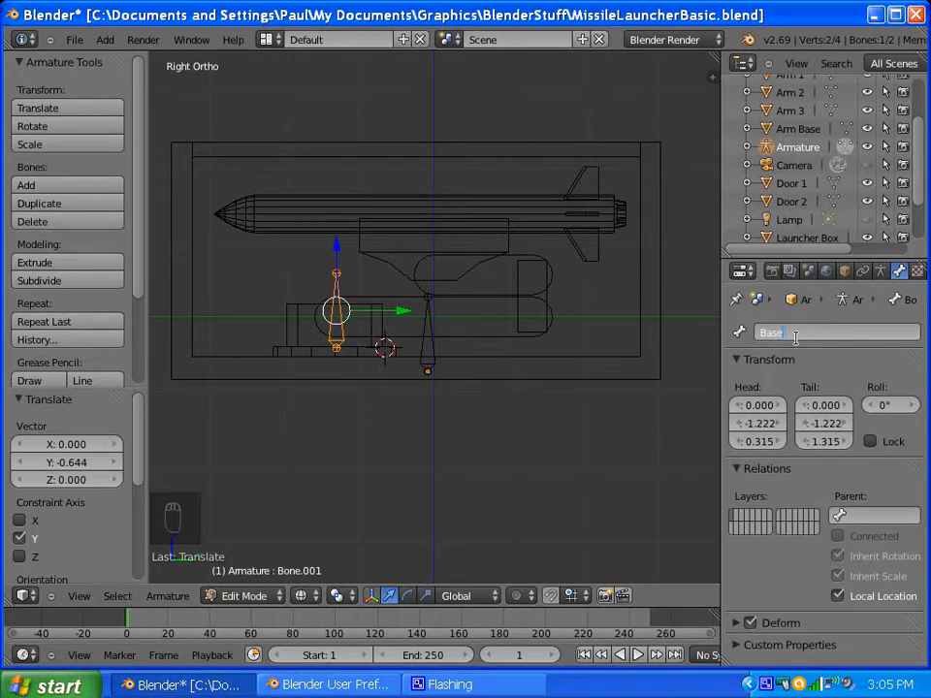
type("Pivot")
key("Return")
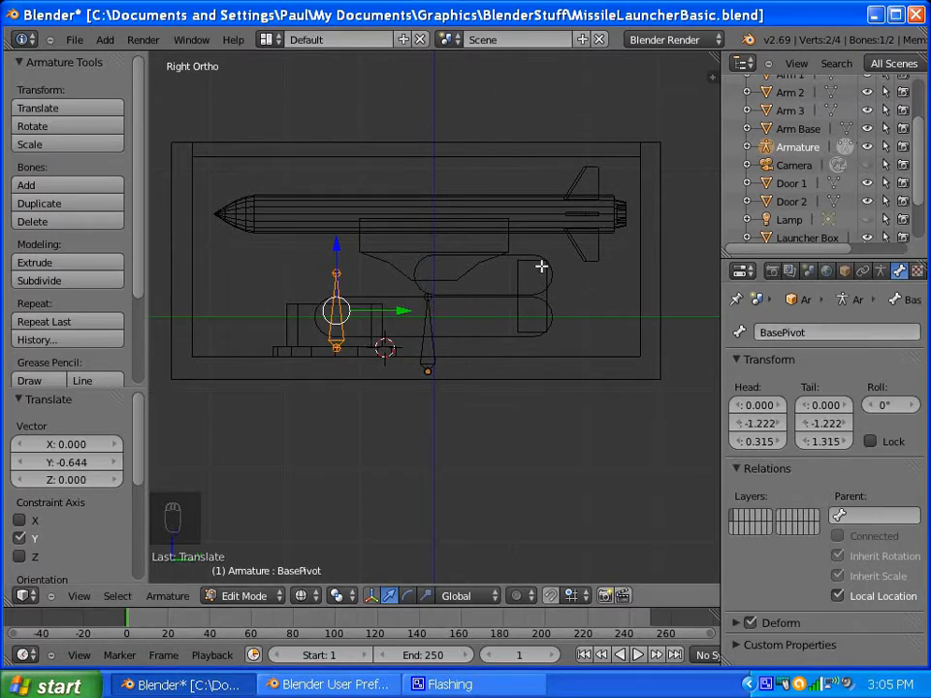
Step: Hide the Launcher Box and return the armature to Object Mode
left_click(867, 238)
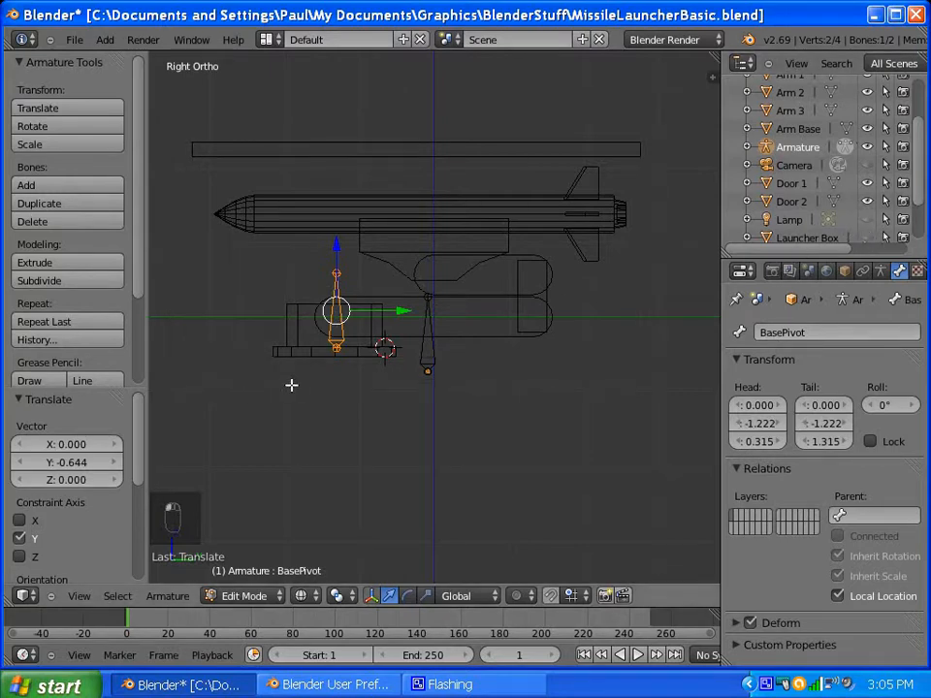
left_click(244, 596)
left_click(248, 576)
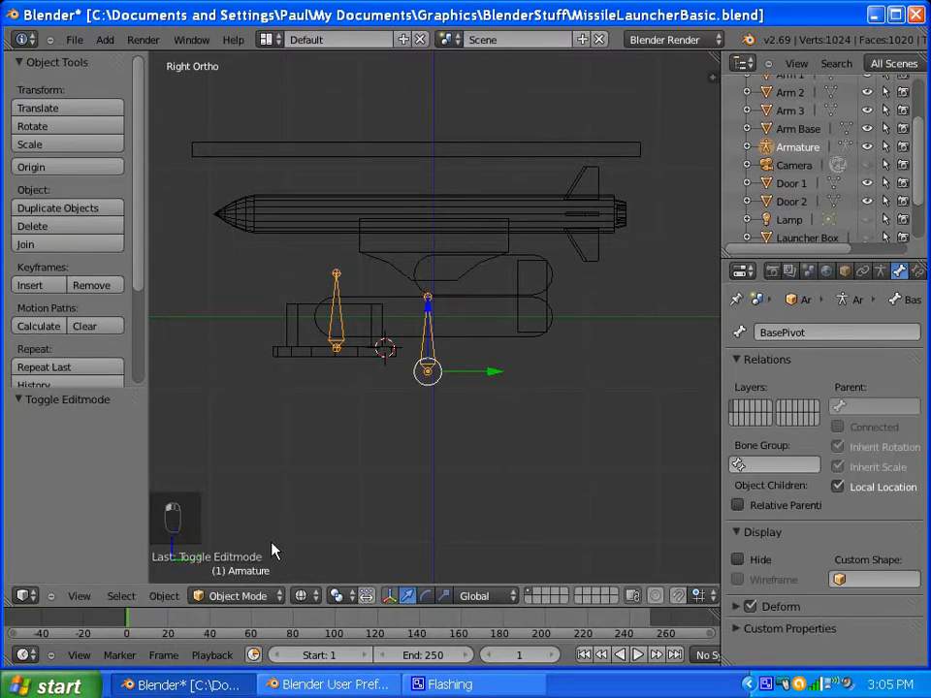
Step: Open the Arm Base mesh in Edit Mode with vertex selection
middle_click_drag(271, 549, 340, 339)
right_click(322, 339)
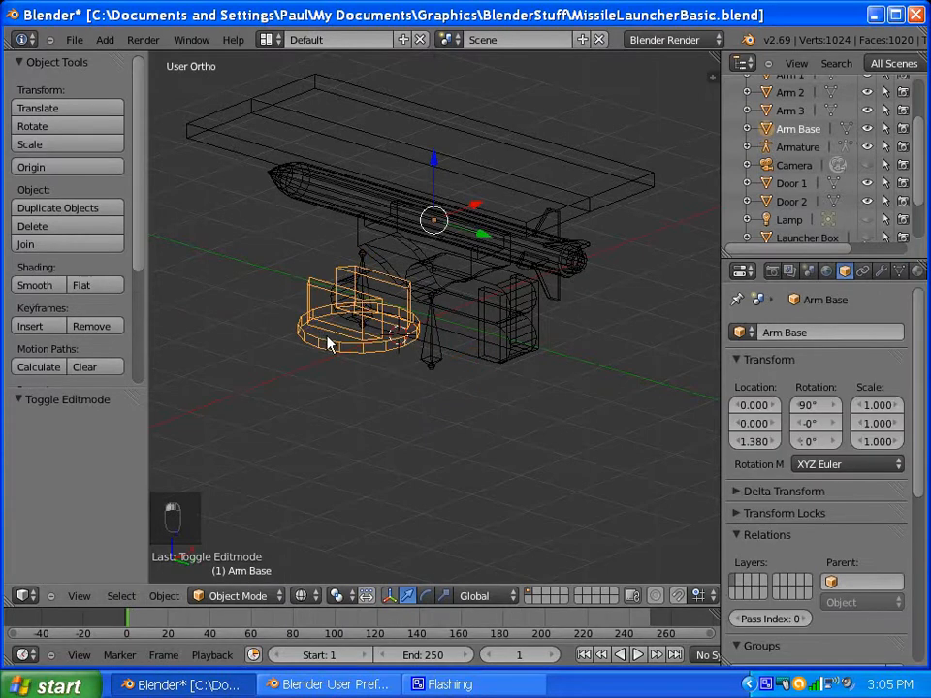
left_click(247, 596)
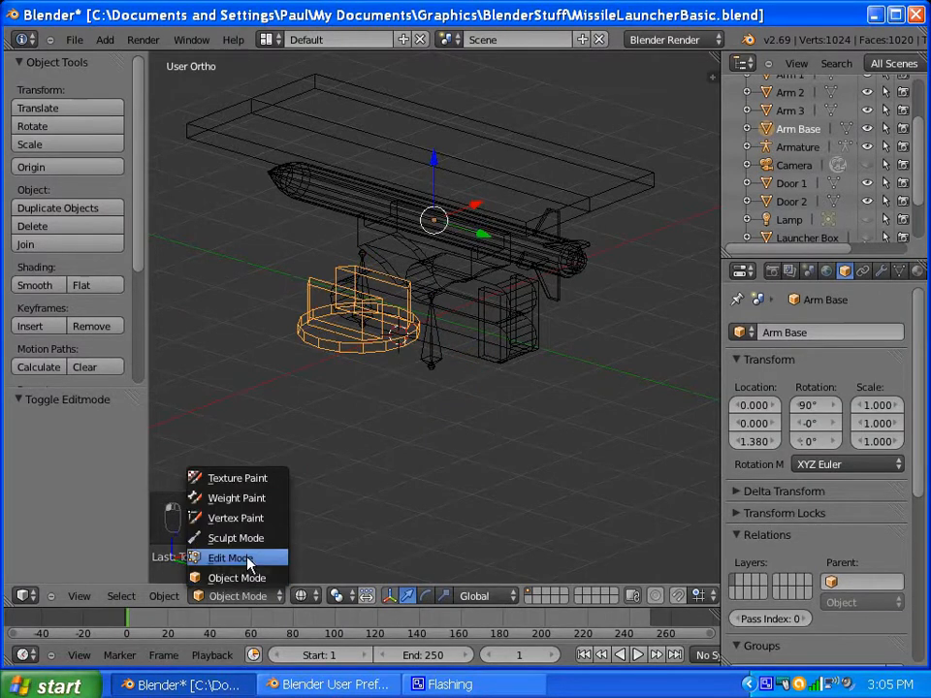
left_click(247, 557)
scroll(329, 384, "up", 4)
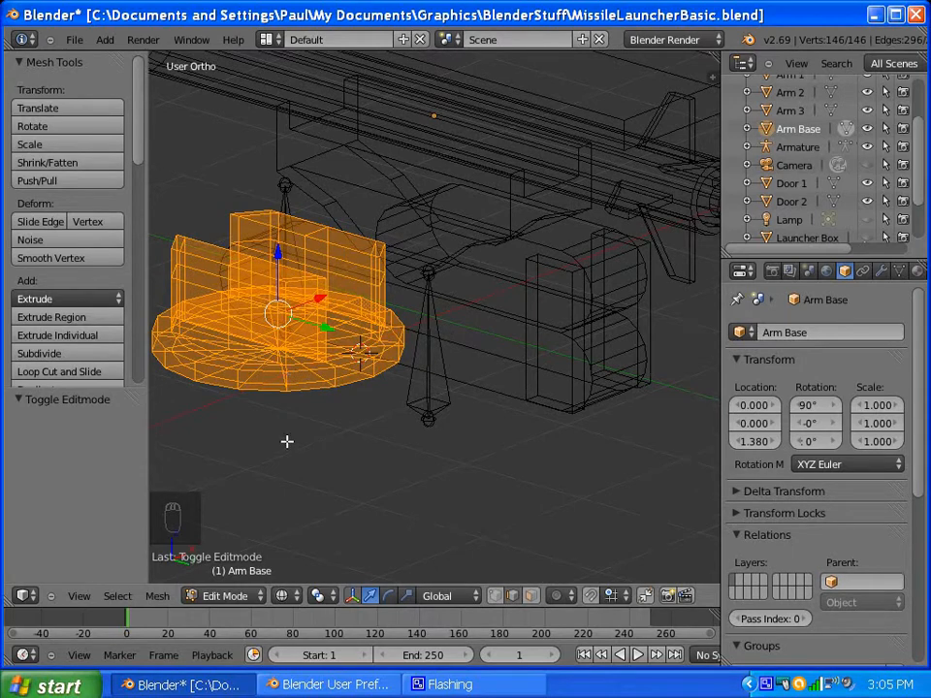
key("ctrl+Tab")
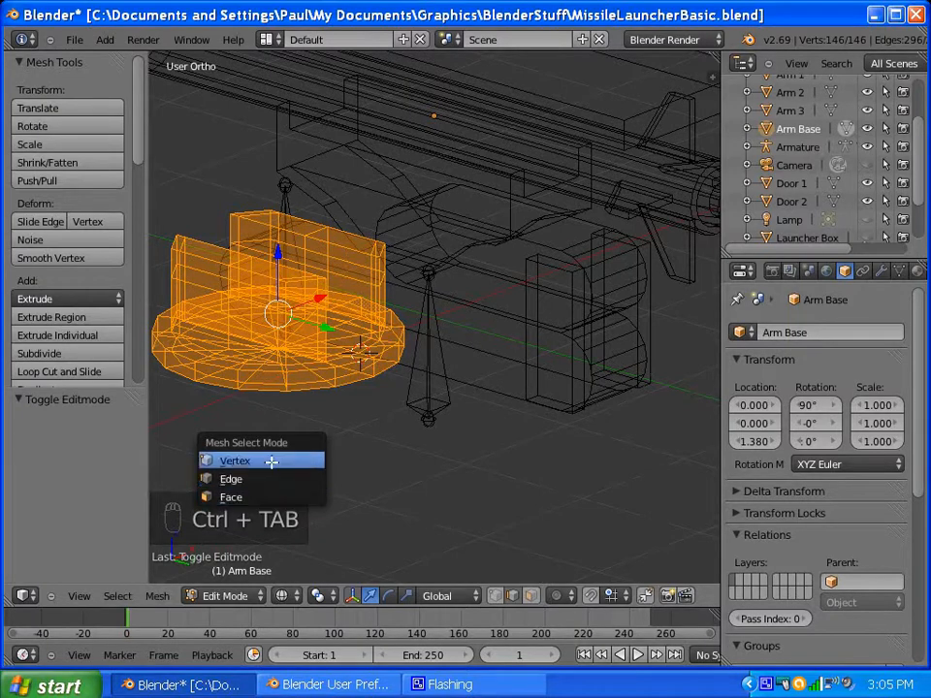
left_click(273, 460)
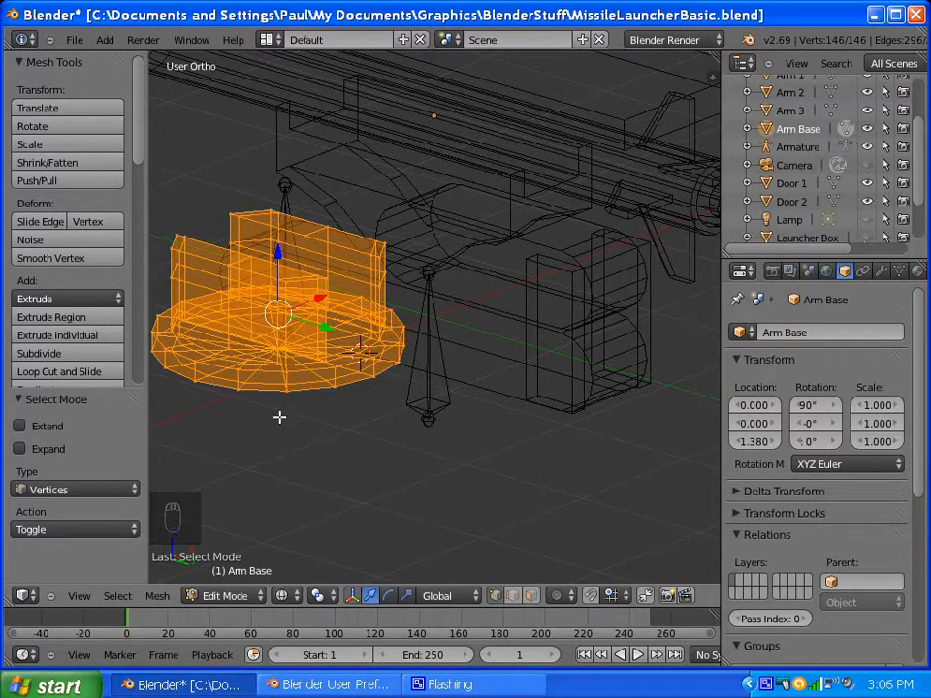
Step: Select only the centre vertex of the Arm Base's round disc and snap the 3D cursor to it
key("a")
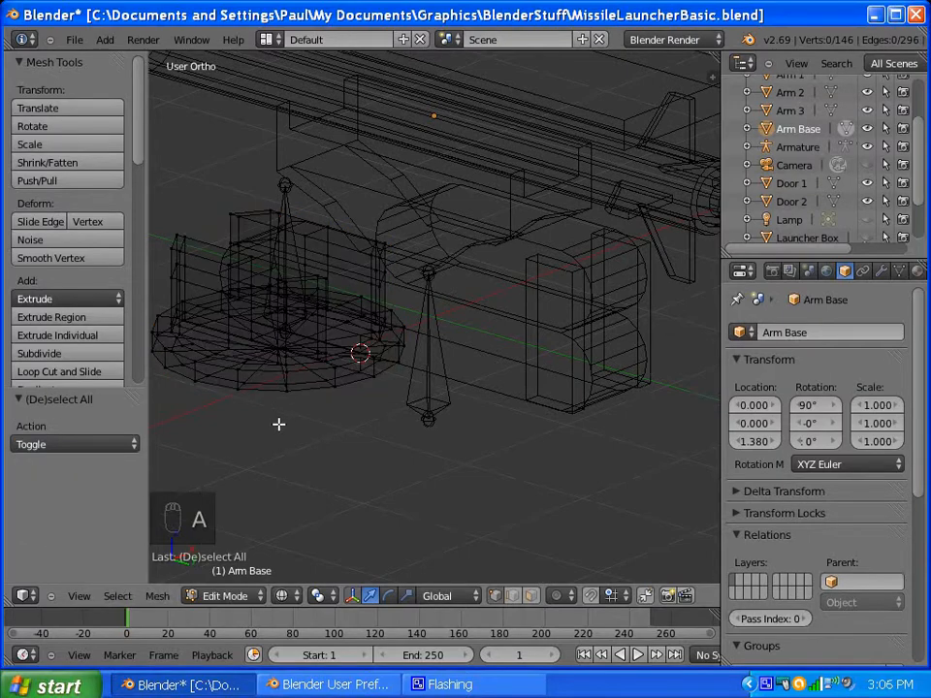
middle_click_drag(279, 424, 393, 333)
right_click(406, 207)
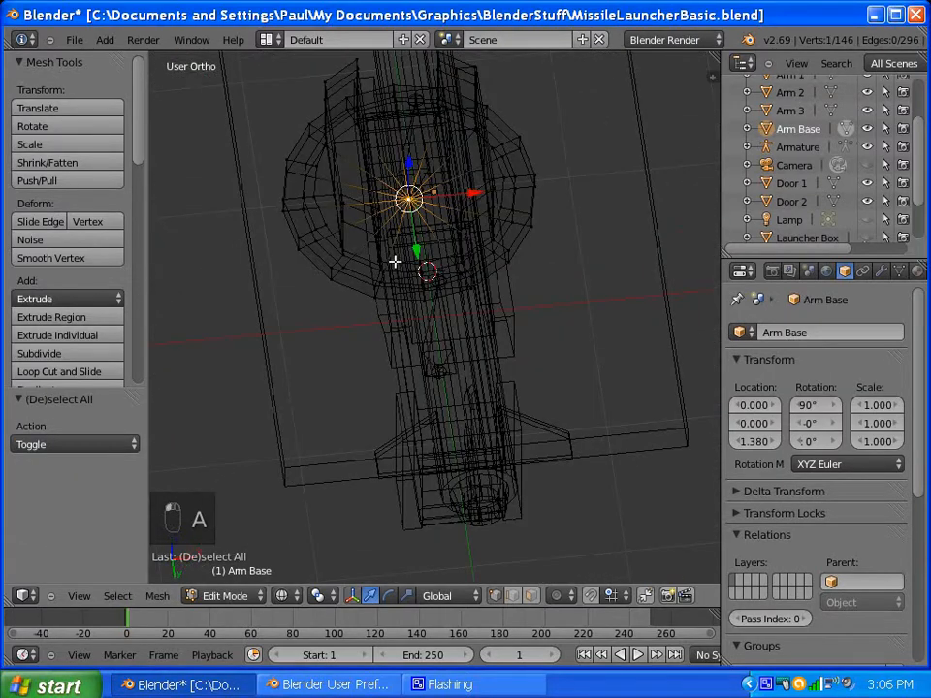
middle_click_drag(395, 262, 370, 316)
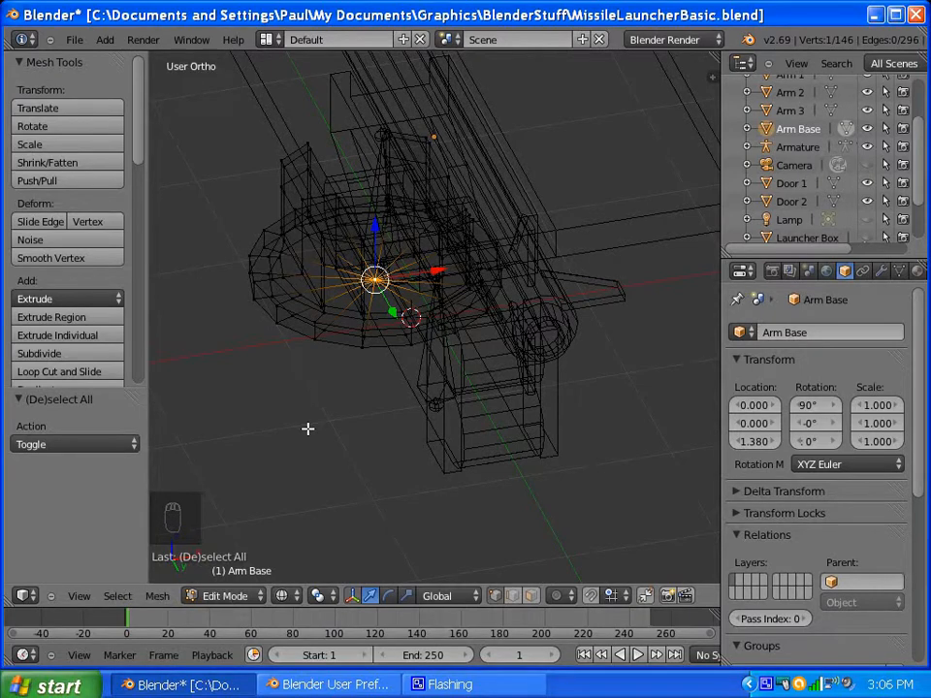
key("shift+s")
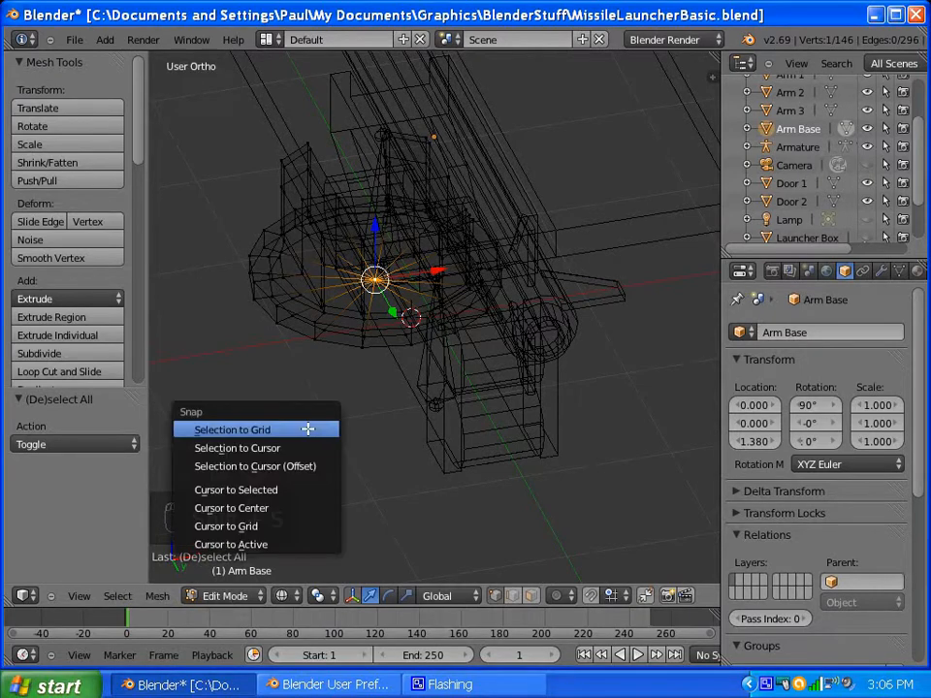
left_click(273, 490)
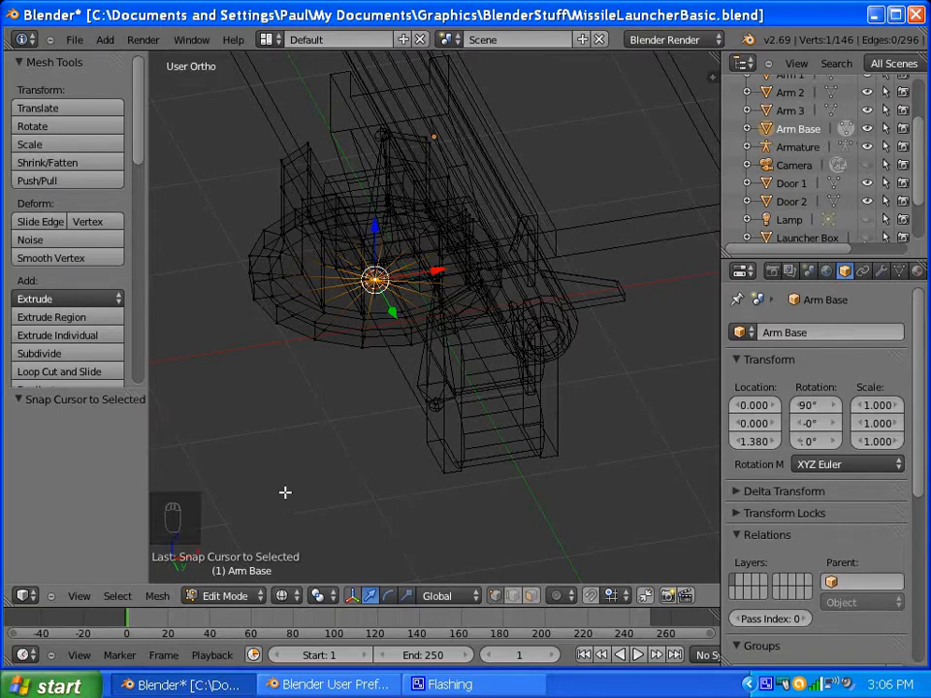
Step: Return to the armature in Edit Mode and snap the BasePivot bone's head to the 3D cursor in the Arm Base disc
key("Tab")
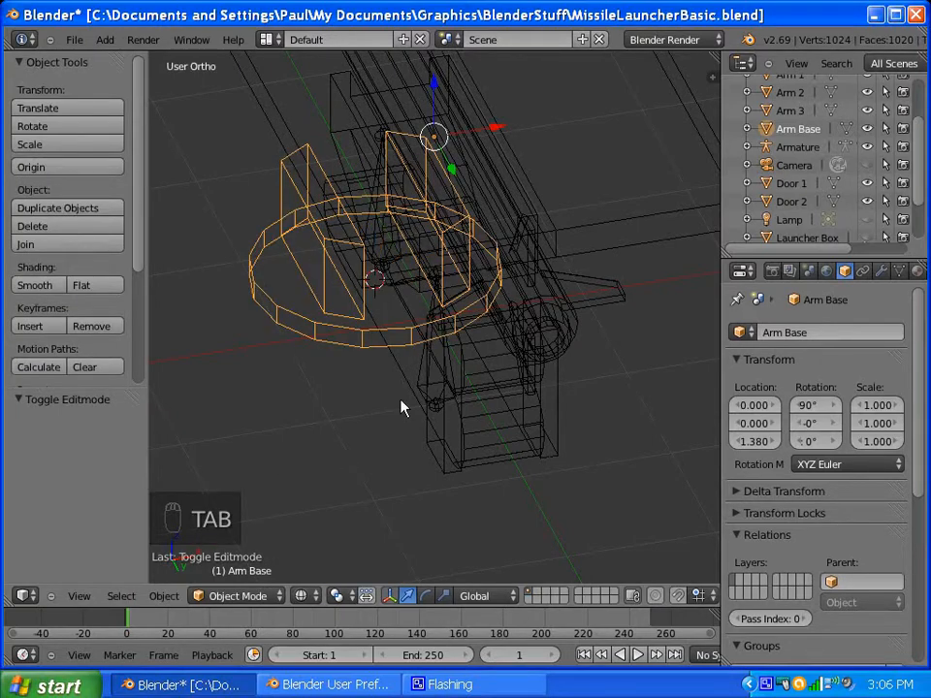
middle_click_drag(403, 407, 298, 355)
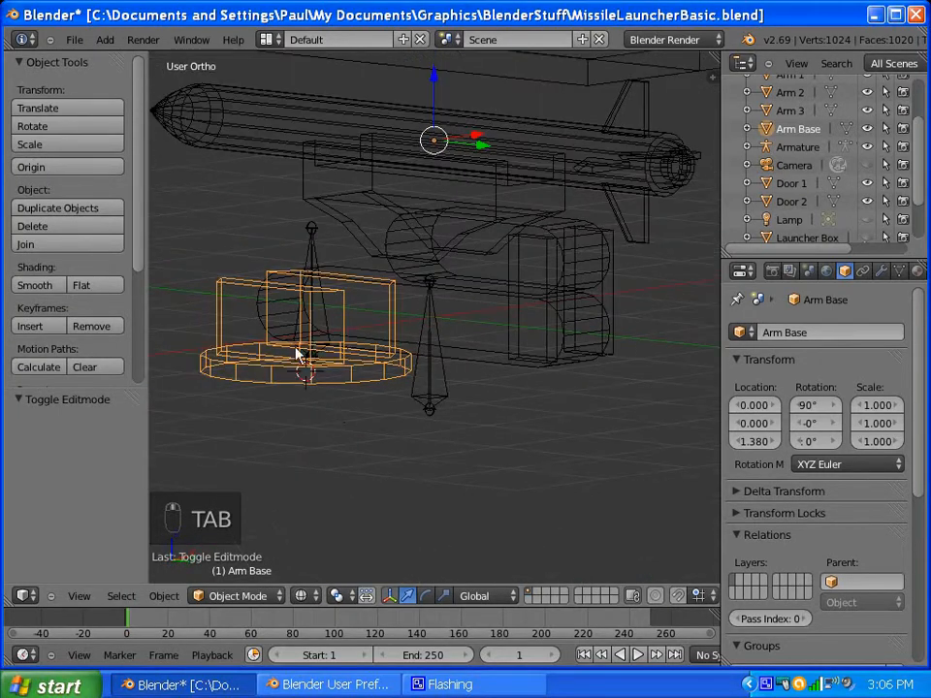
right_click(314, 245)
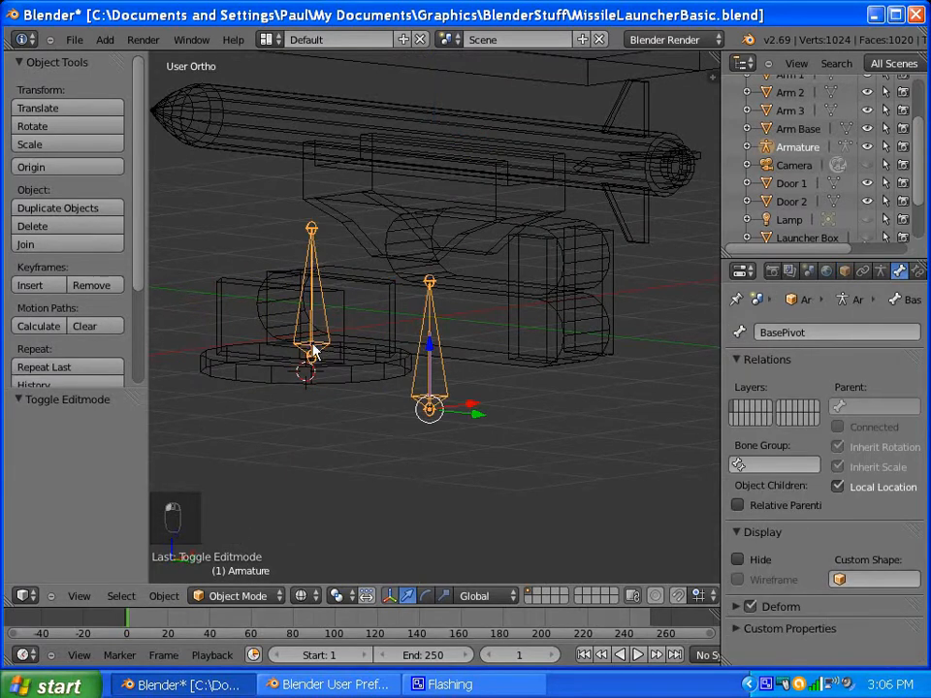
left_click(274, 597)
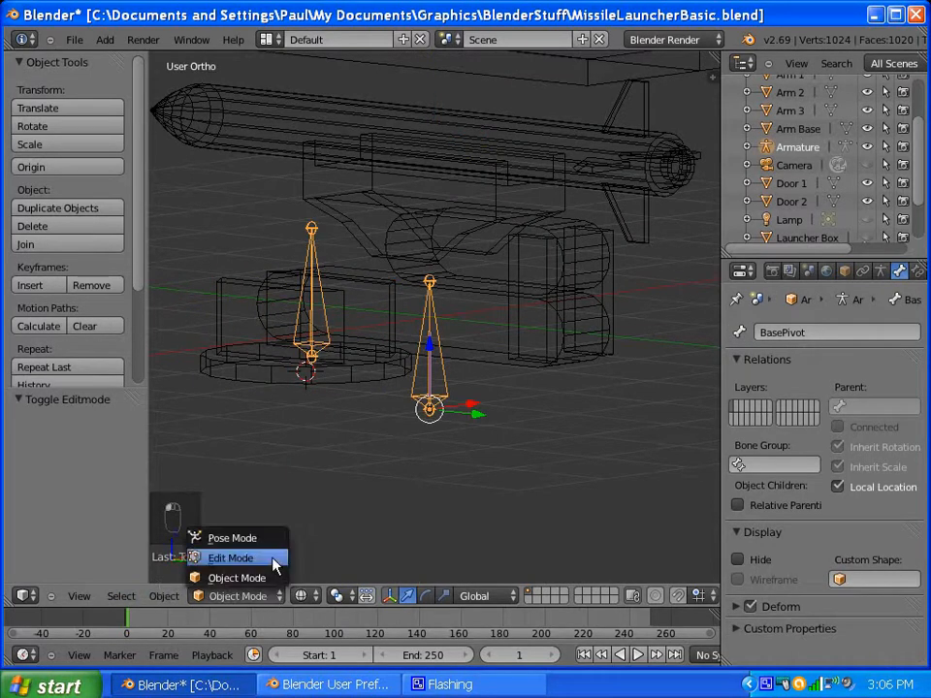
left_click(275, 559)
middle_click_drag(291, 408, 294, 347)
left_click(287, 363)
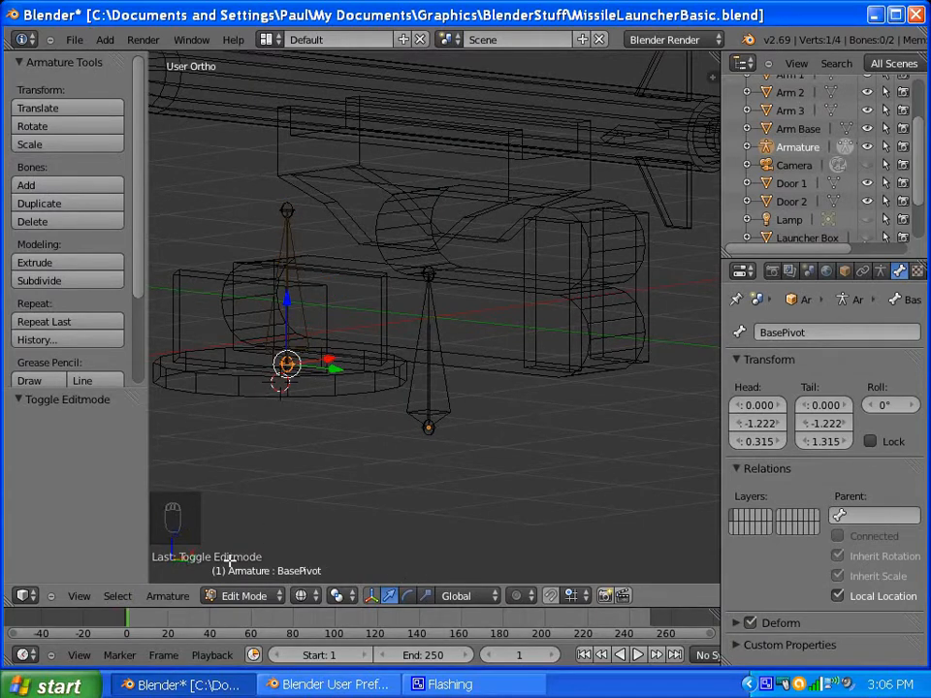
key("shift+s")
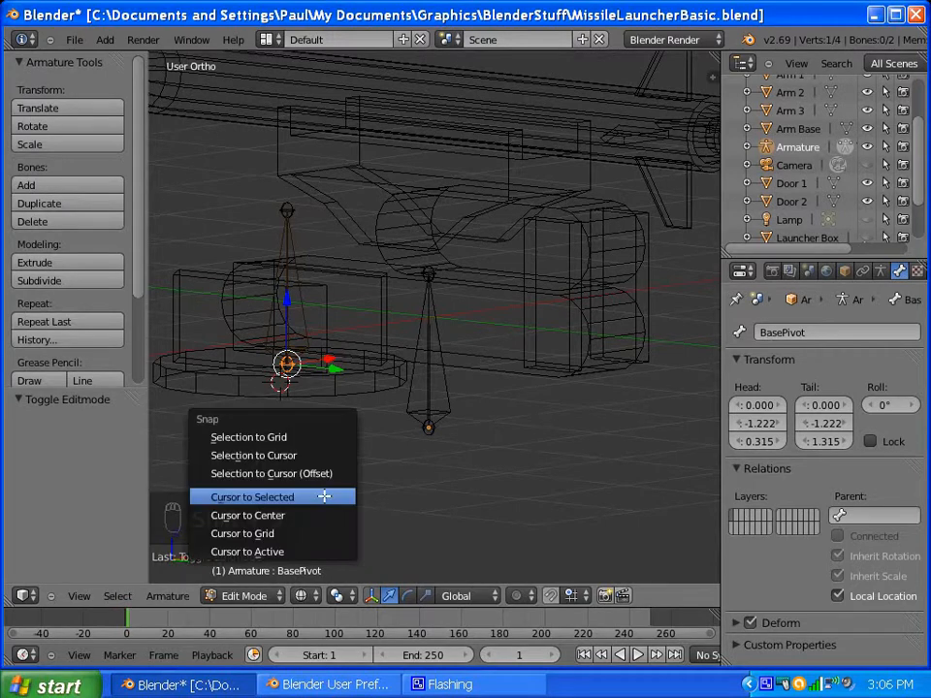
left_click(296, 455)
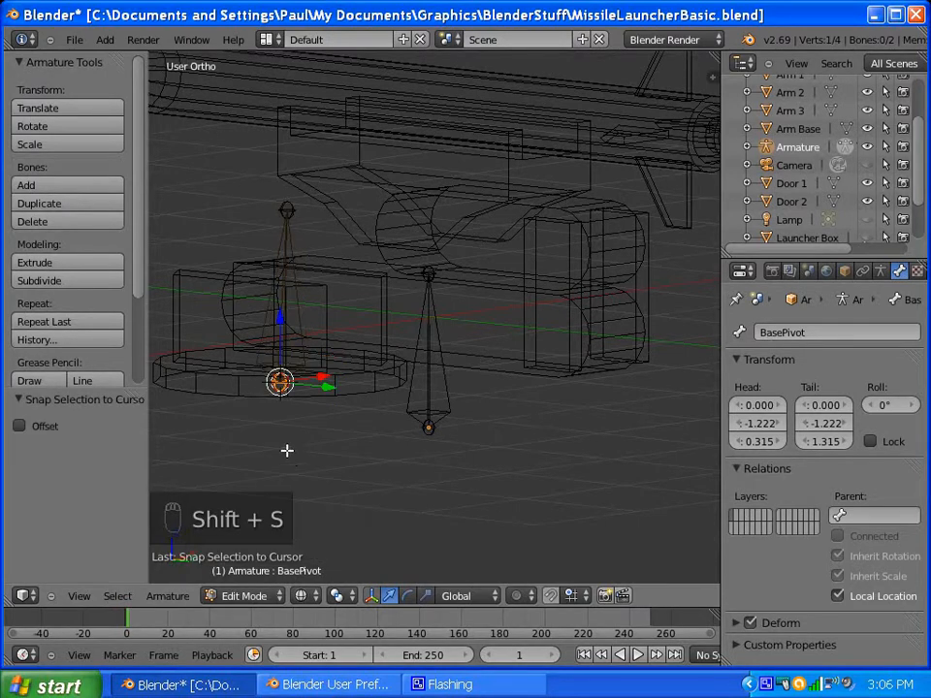
Step: Snap the BasePivot bone's tail to the 3D cursor and raise it about 0.46 along the global Z axis
right_click(286, 209)
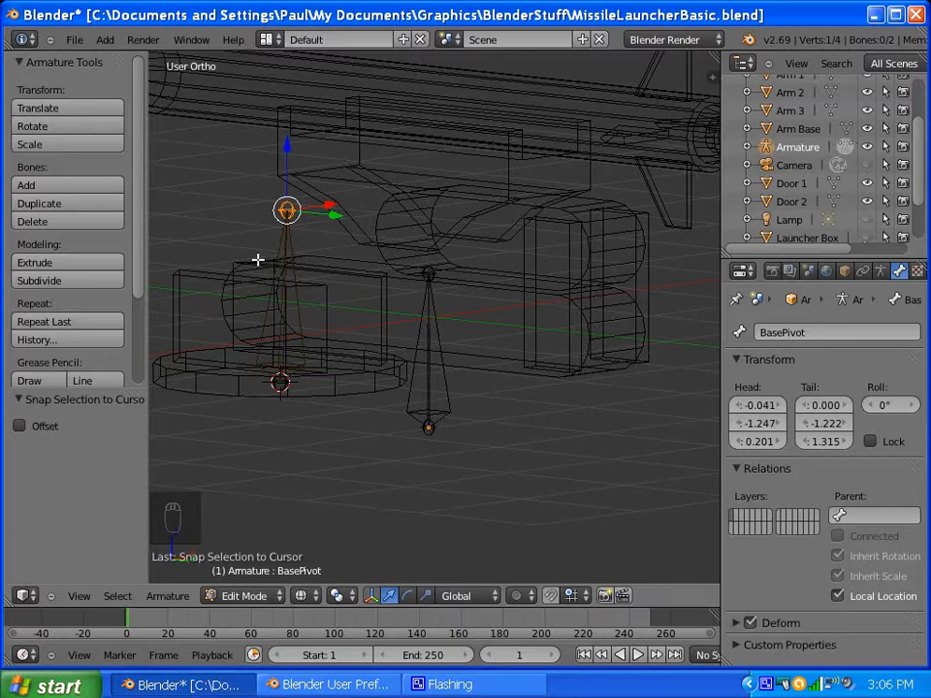
key("shift+s")
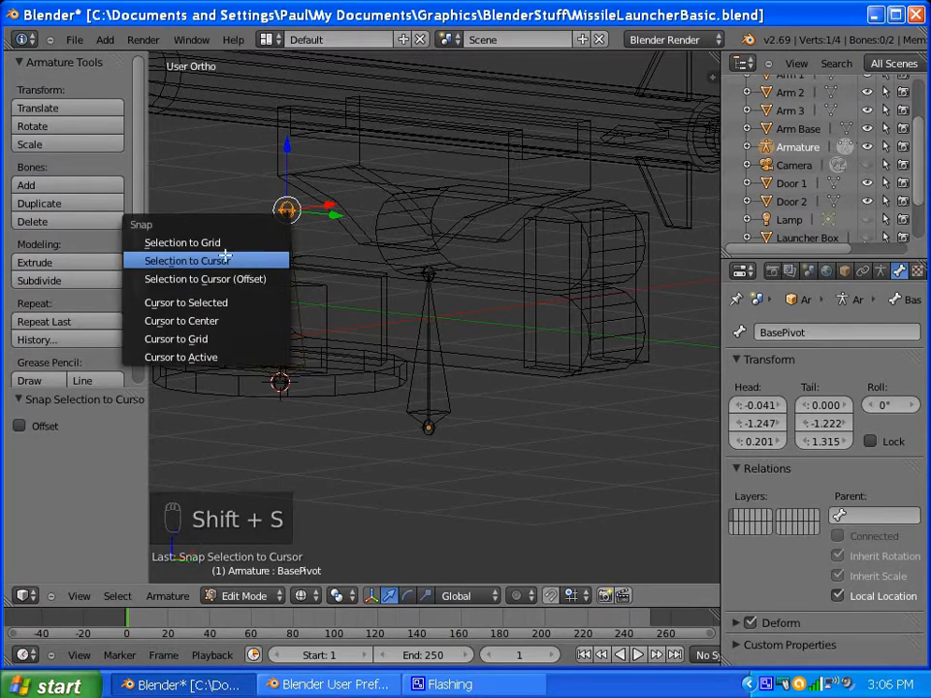
left_click(189, 260)
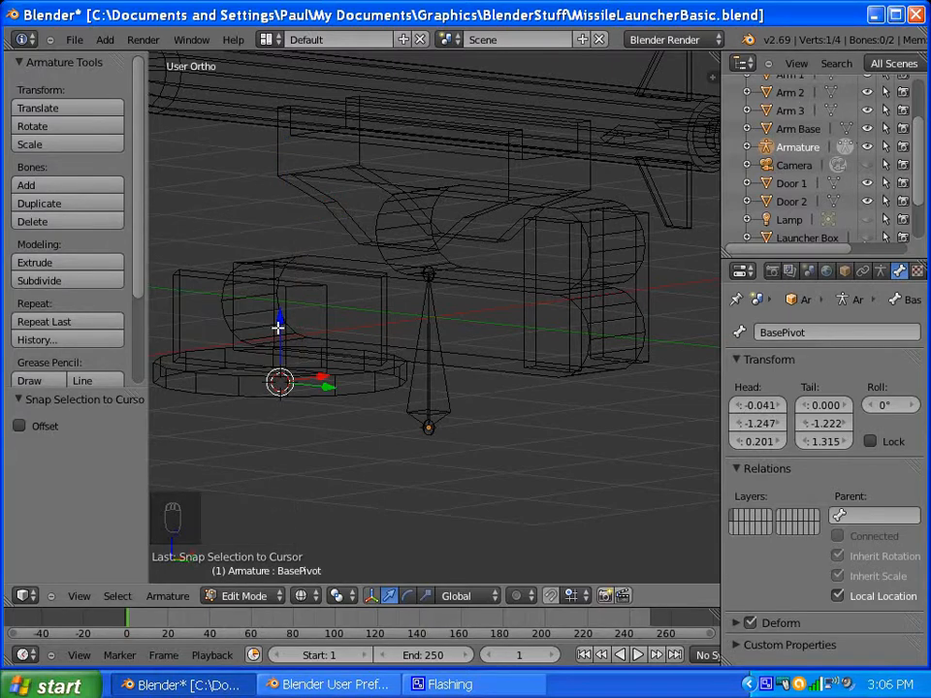
key("g")
key("z")
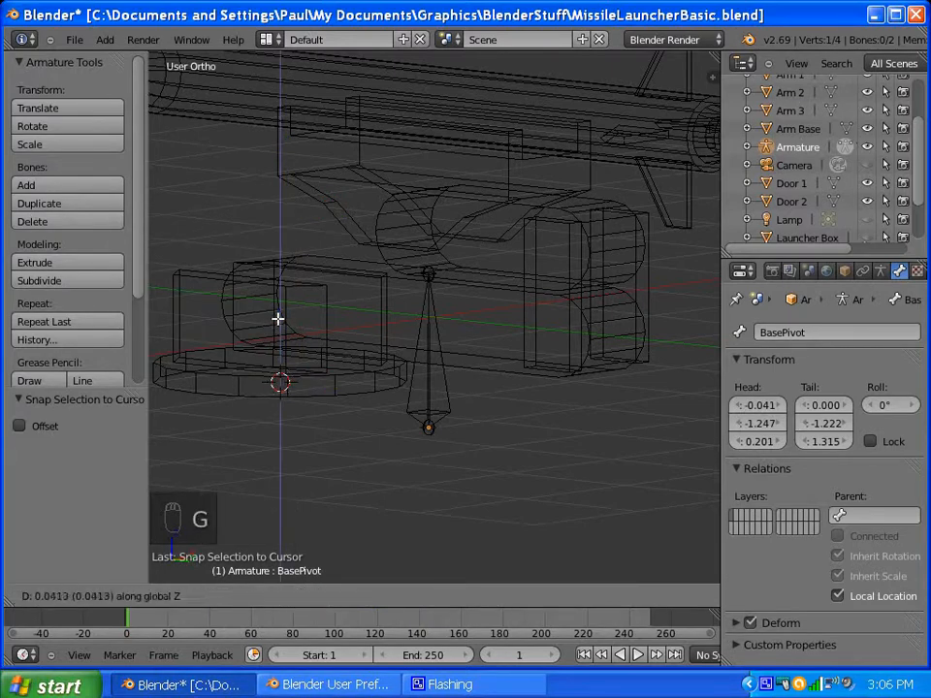
left_click(268, 257)
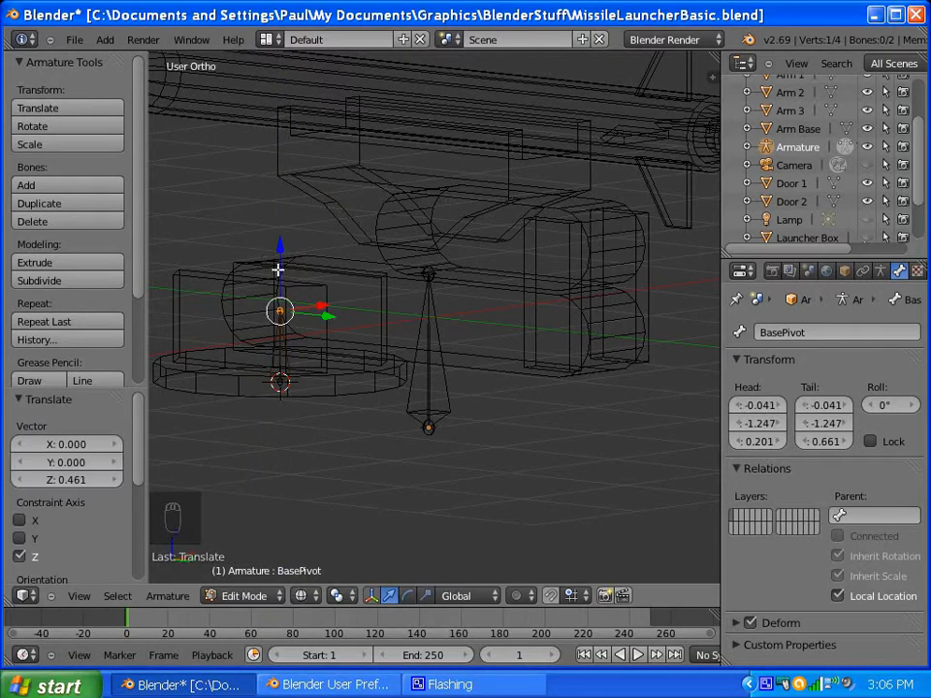
middle_click_drag(345, 331, 302, 358)
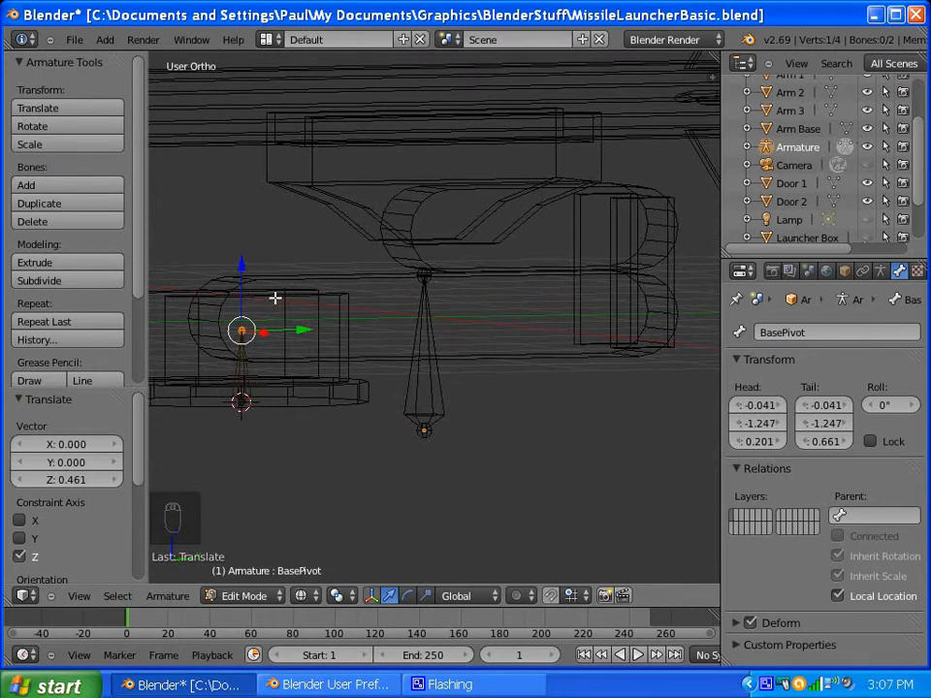
Step: Return the armature to Object Mode and open the Arm 1 mesh in Edit Mode with nothing selected
left_click(248, 610)
left_click(239, 579)
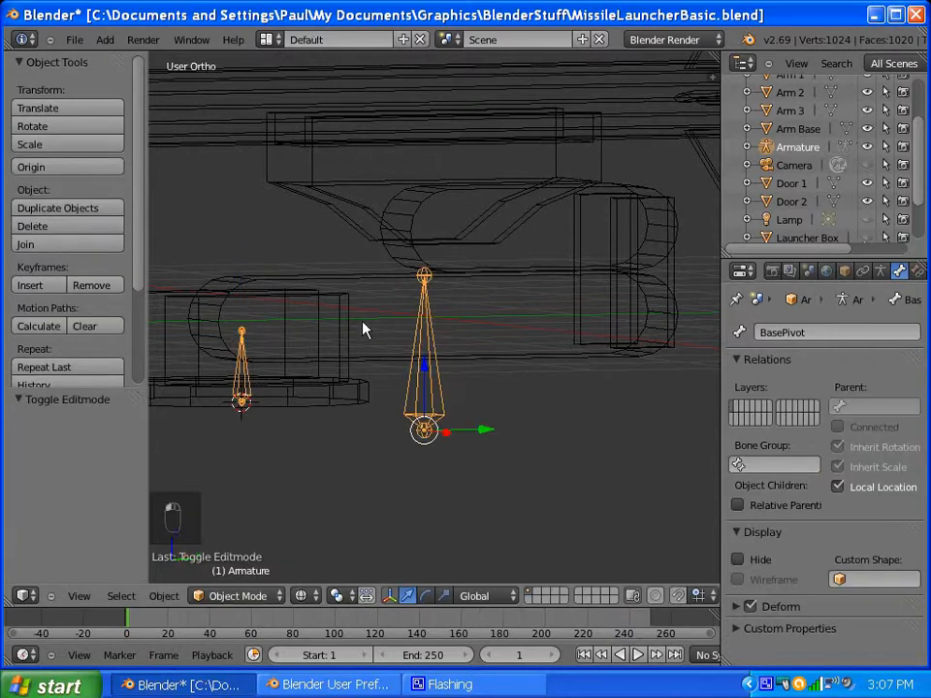
middle_click_drag(263, 297, 291, 435)
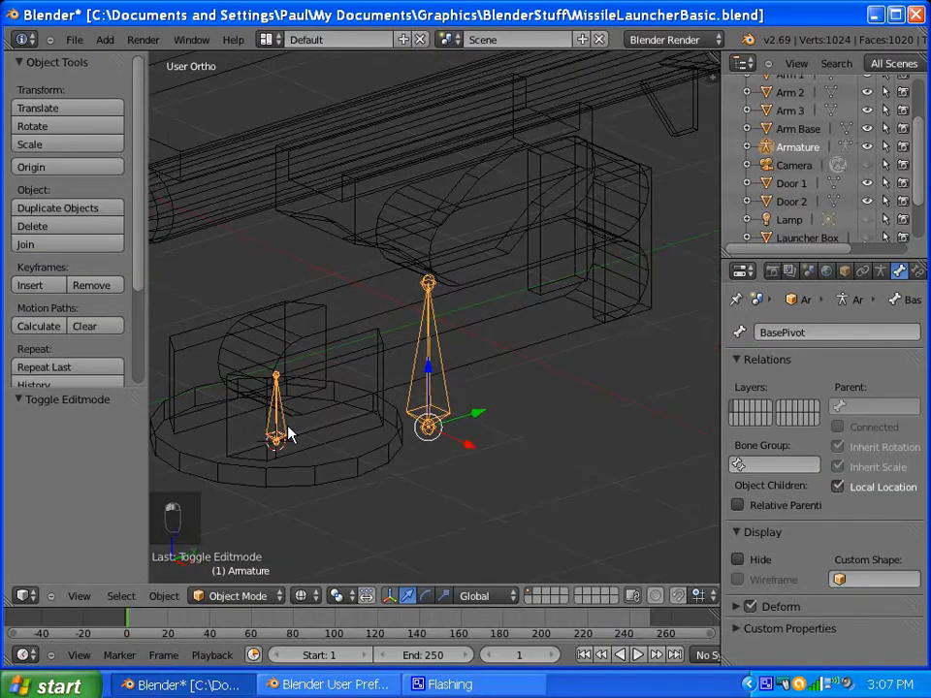
right_click(272, 351)
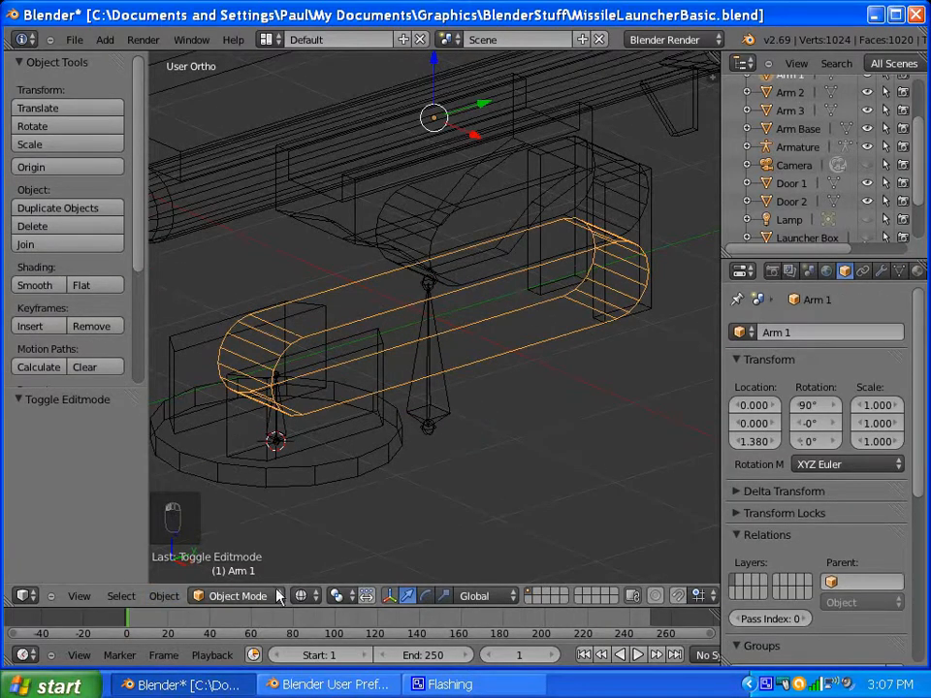
left_click(231, 597)
left_click(226, 558)
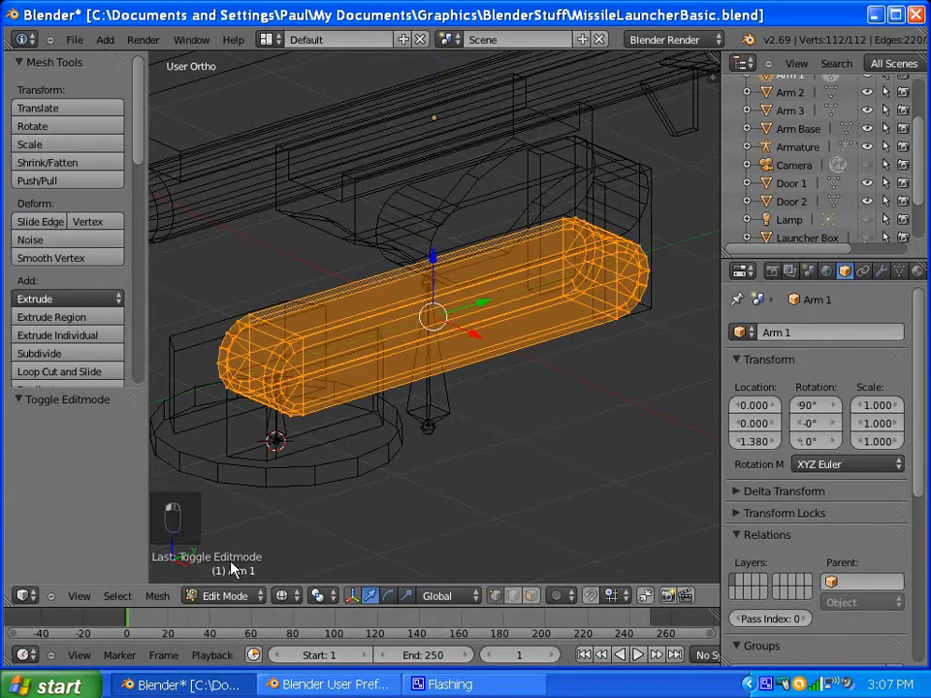
key("a")
Step: Select the centre vertices on both sides of Arm 1's end over the arm base and snap the 3D cursor midway between them
middle_click_drag(250, 432, 277, 396)
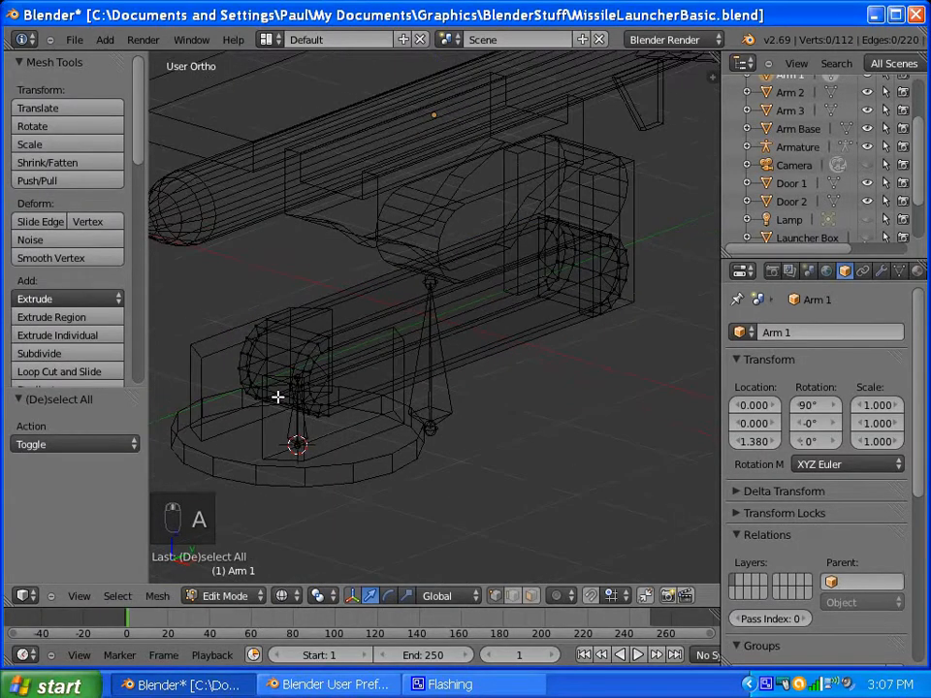
right_click(329, 375)
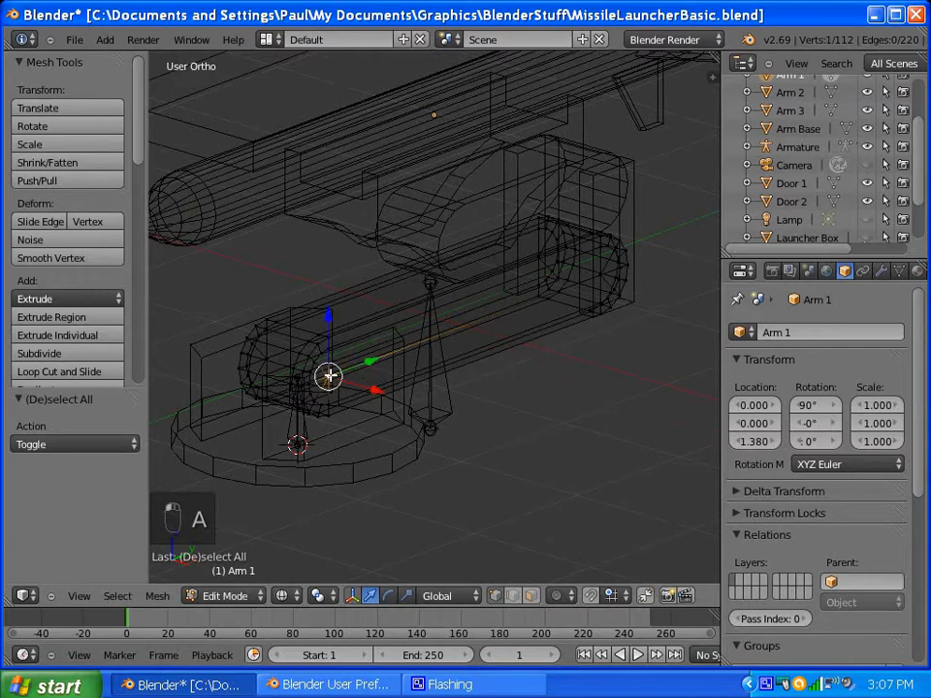
middle_click_drag(251, 395, 434, 393)
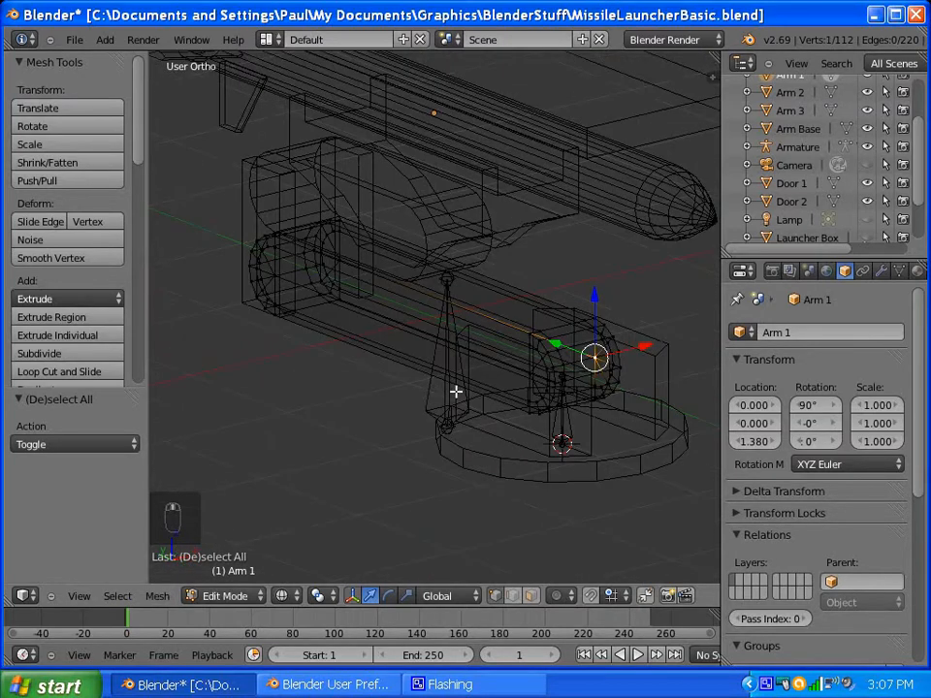
right_click(533, 372, "shift")
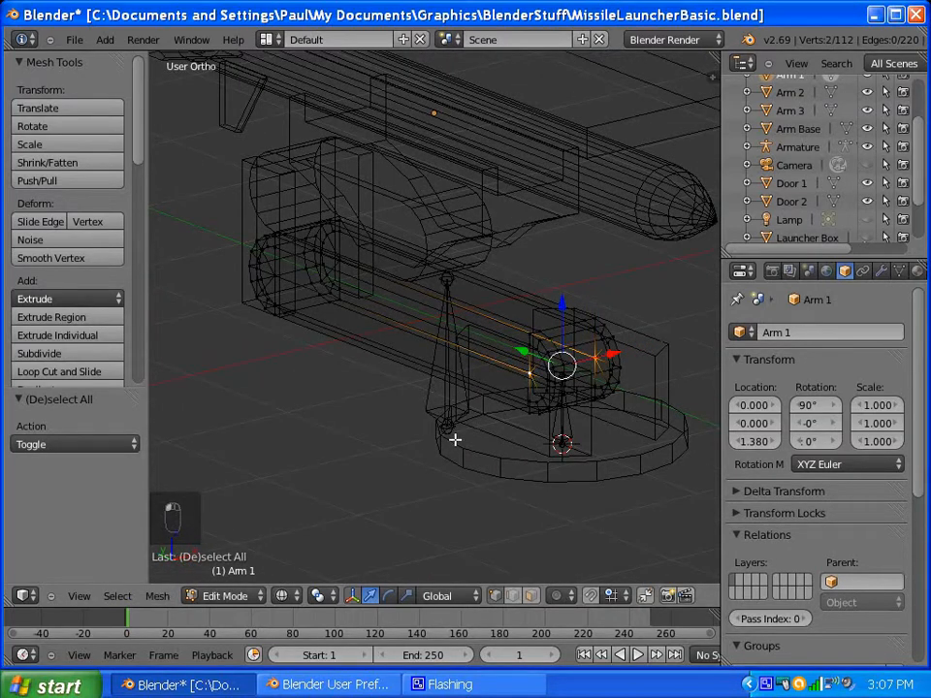
middle_click_drag(532, 423, 334, 416)
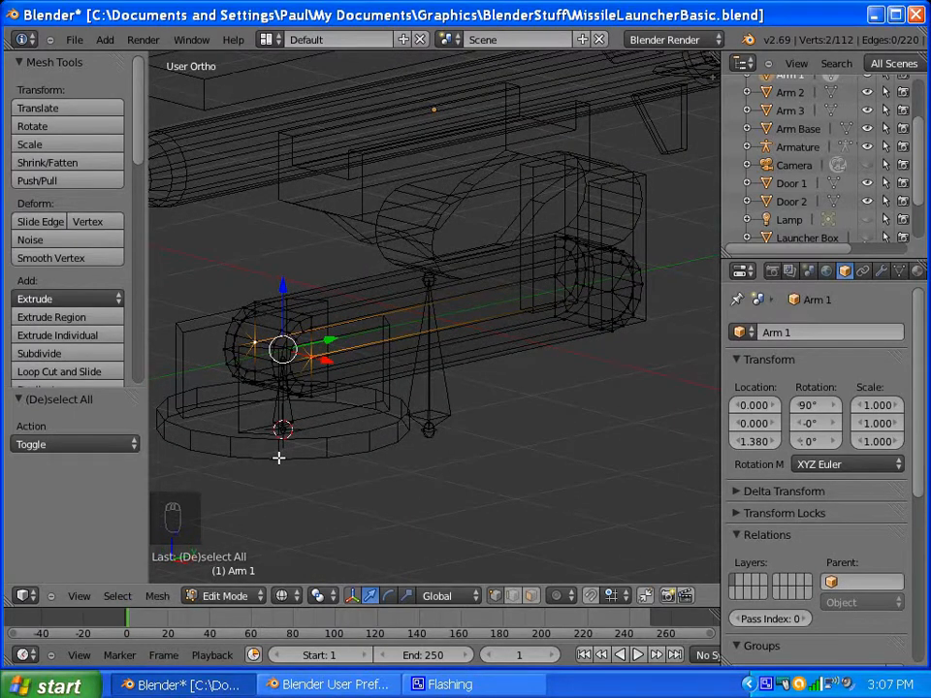
key("shift+s")
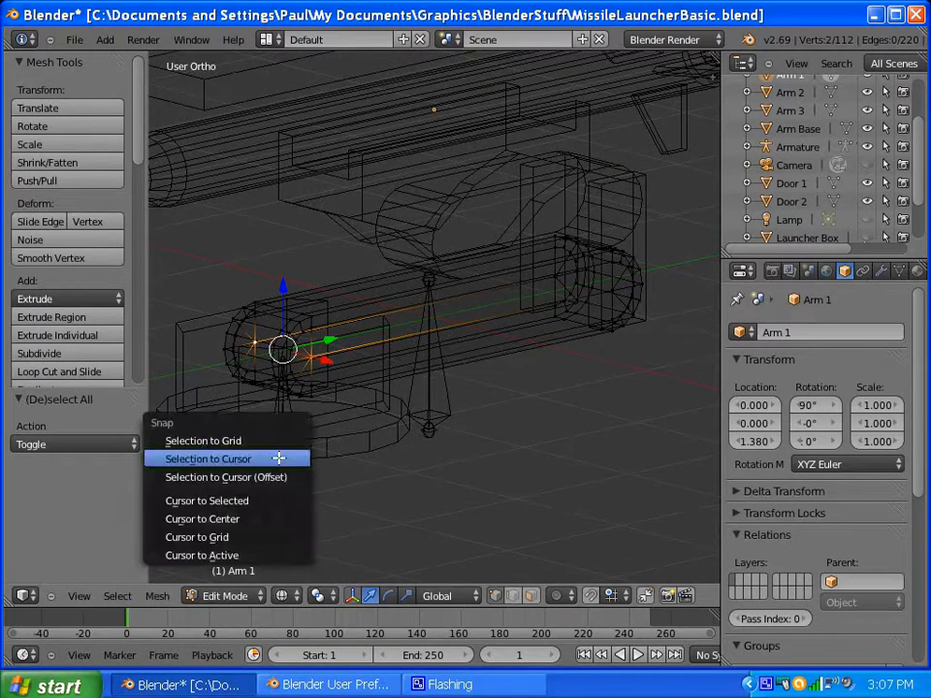
left_click(235, 501)
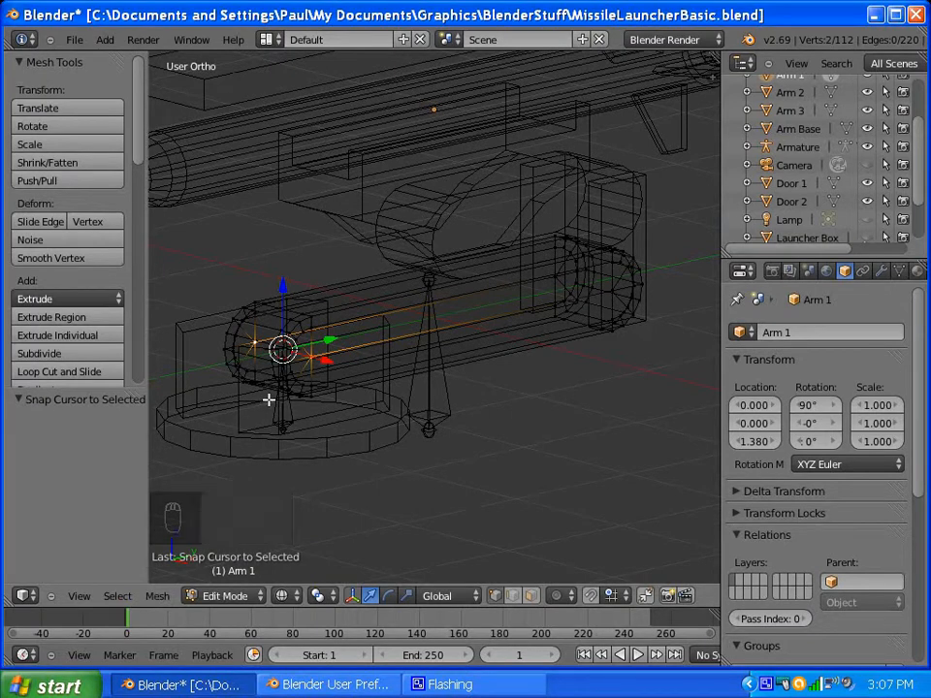
Step: Reopen the armature in Edit Mode and snap the BasePivot bone's tail to the 3D cursor at Arm 1's pivot
key("Tab")
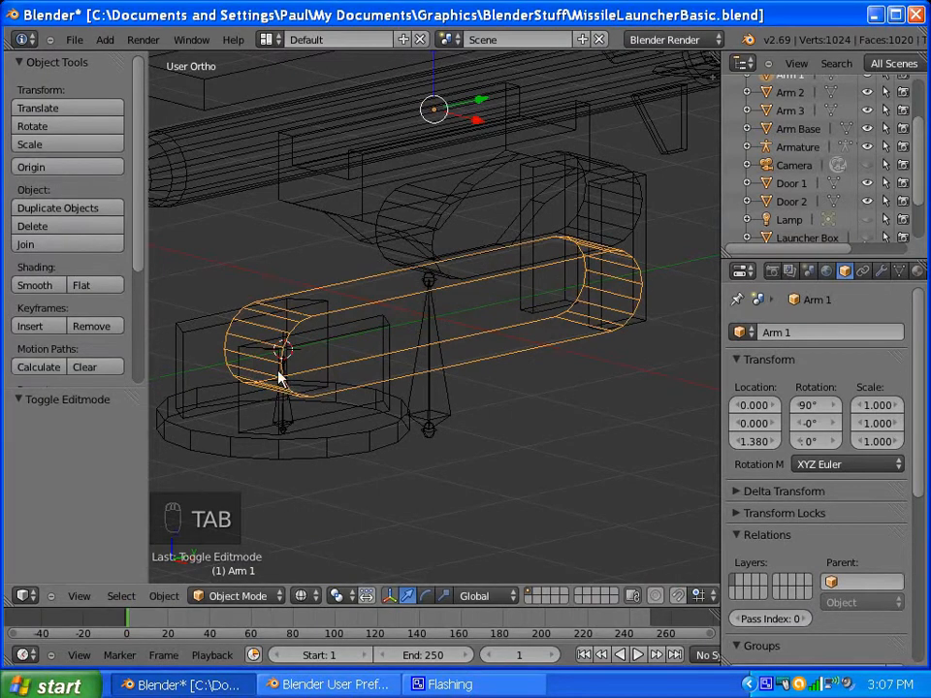
right_click(282, 415)
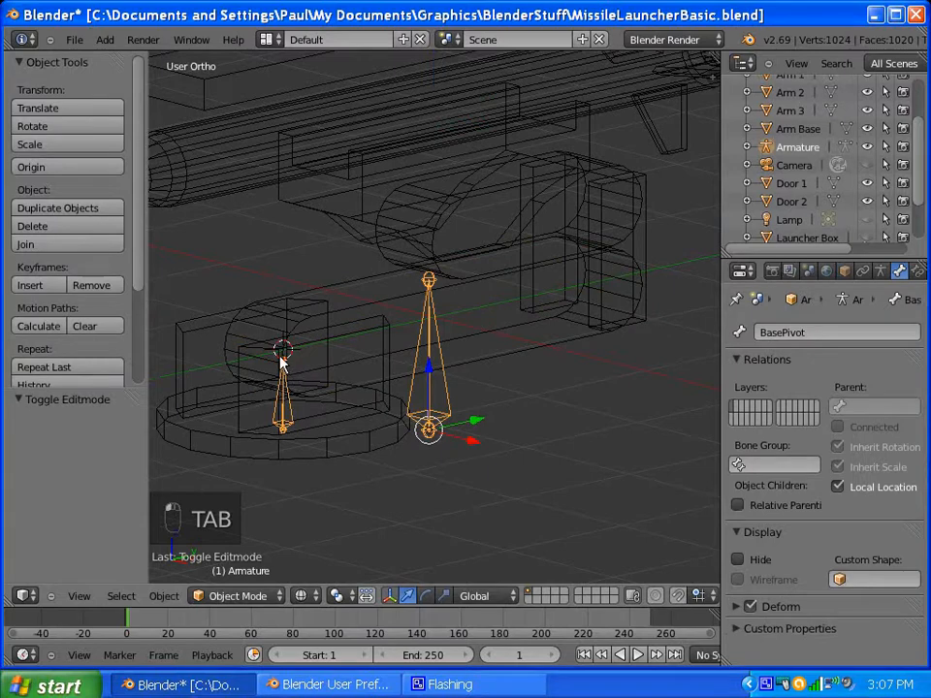
key("Tab")
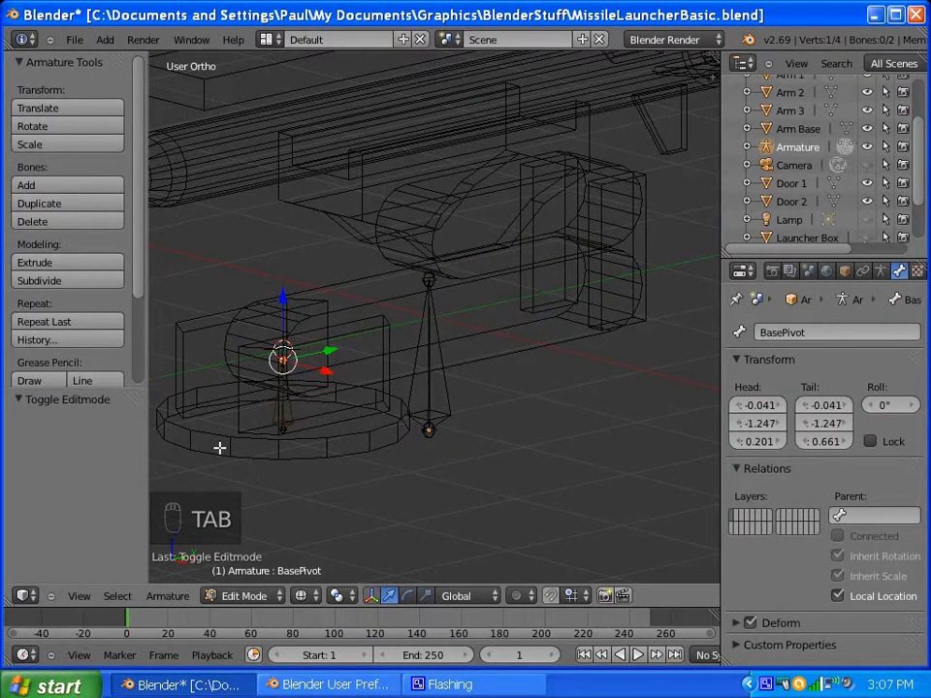
key("shift+s")
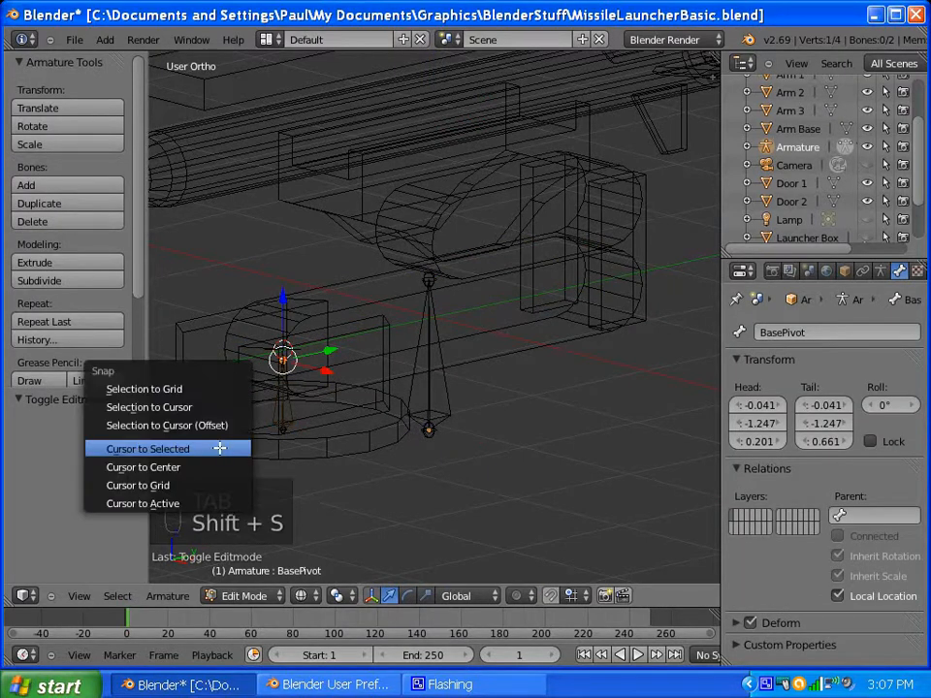
left_click(181, 412)
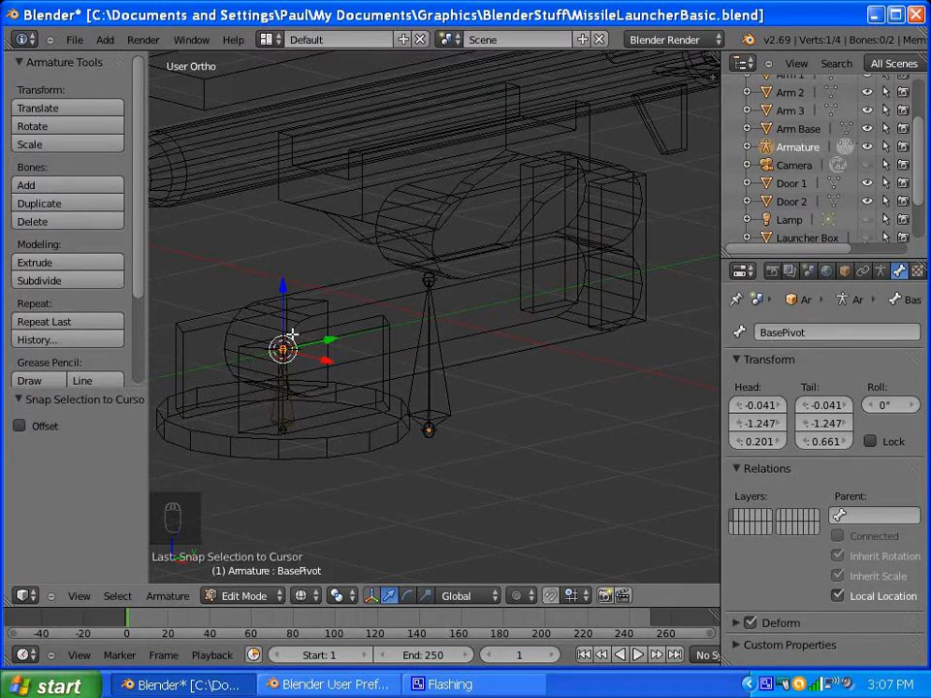
Step: Extrude a new bone from the BasePivot bone's tail about 2.39 along the global Y axis, towards Arm 1's far end
left_click(53, 264)
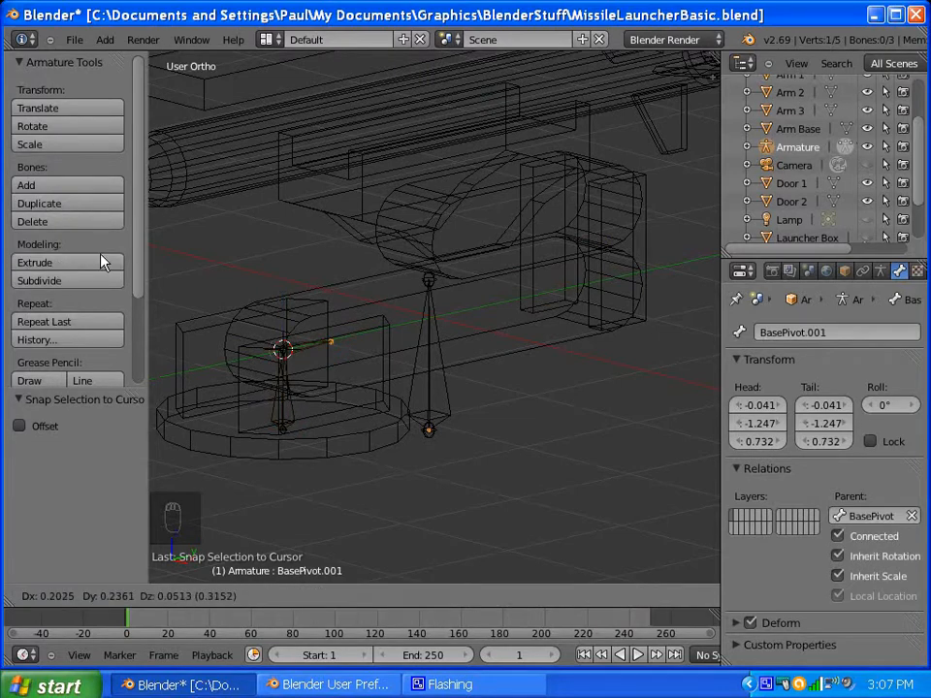
key("y")
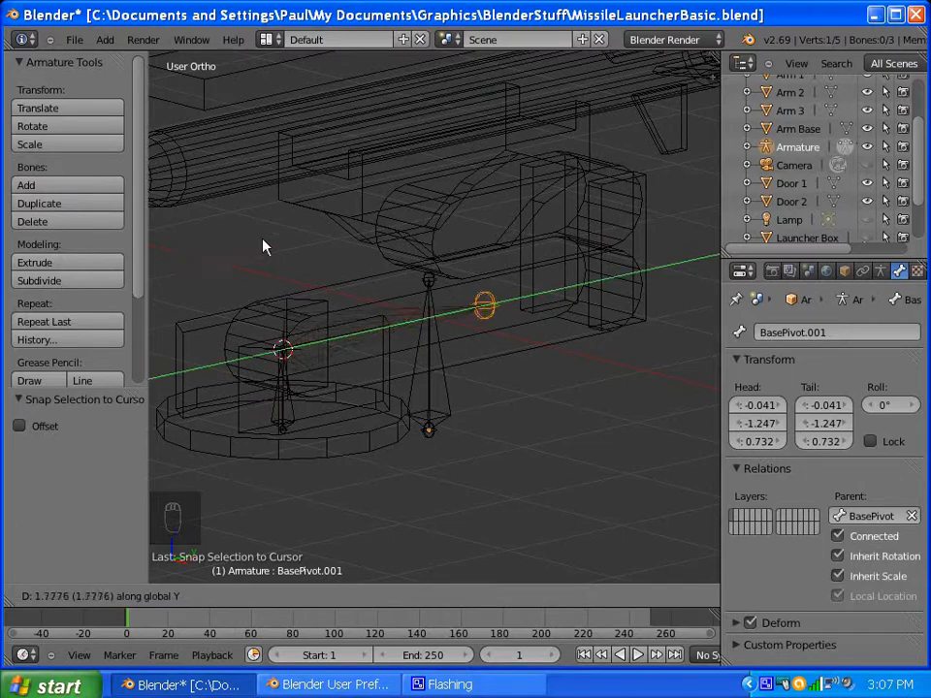
left_click(329, 237)
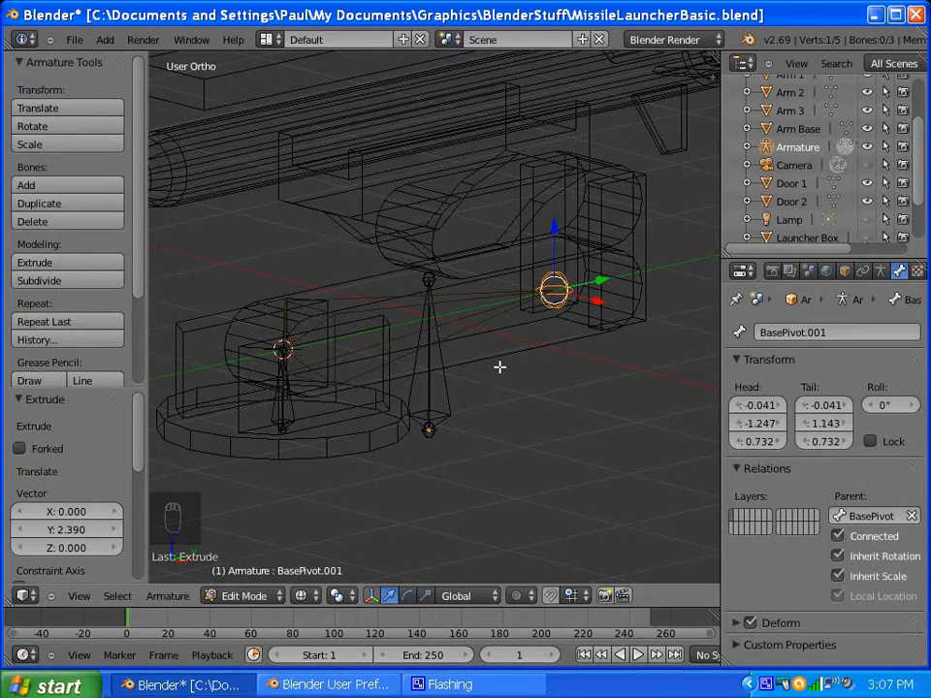
Step: Return the armature to Object Mode and open the Arm 1 mesh in Edit Mode with no vertices selected
middle_click_drag(613, 353, 422, 358)
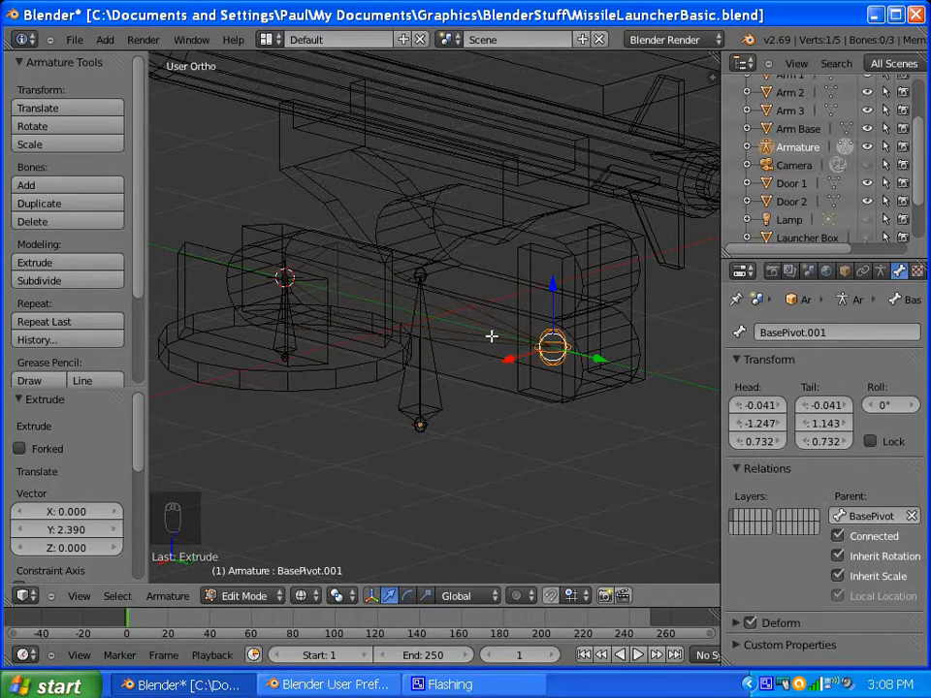
middle_click_drag(626, 338, 608, 333)
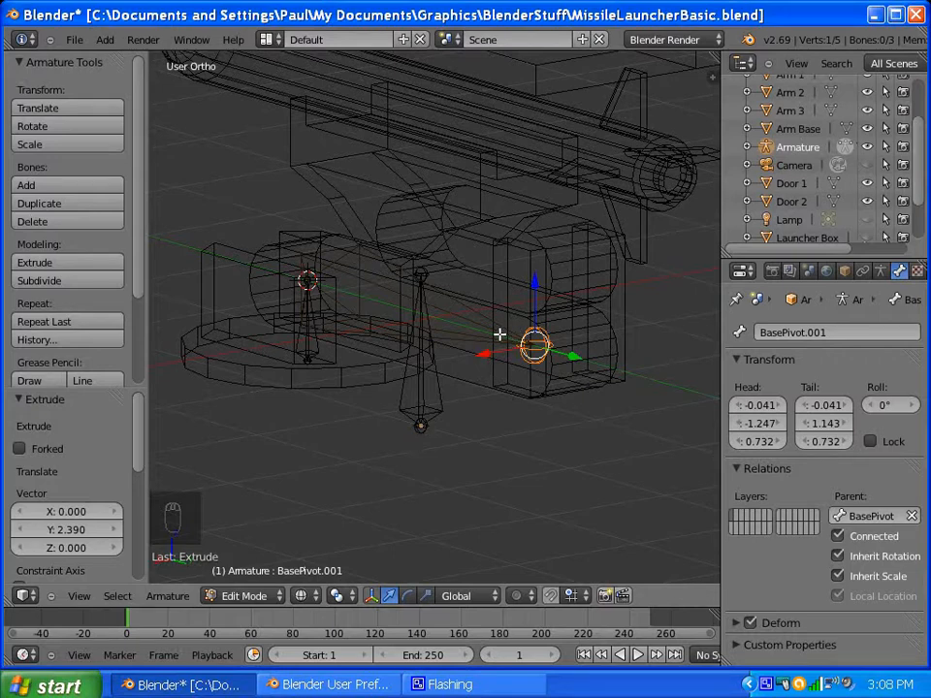
key("Tab")
right_click(576, 376)
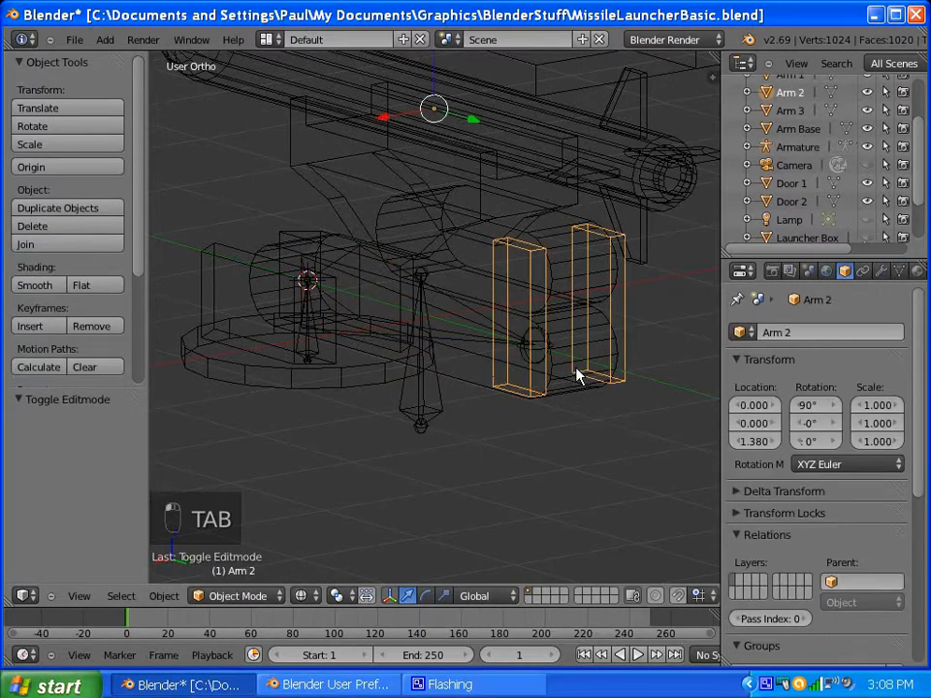
right_click(573, 378)
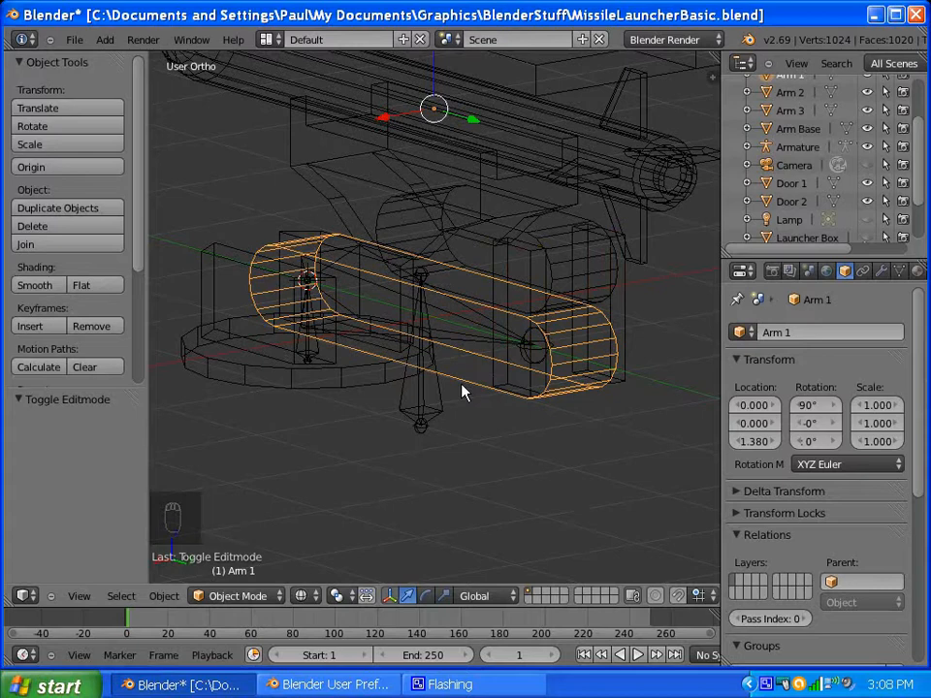
key("Tab")
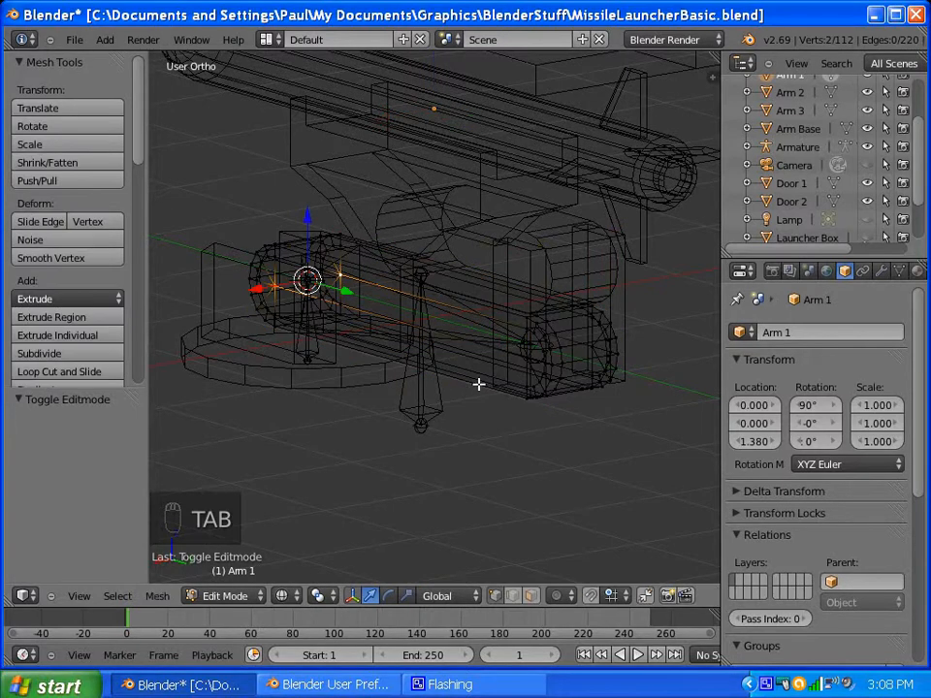
key("a")
key("a")
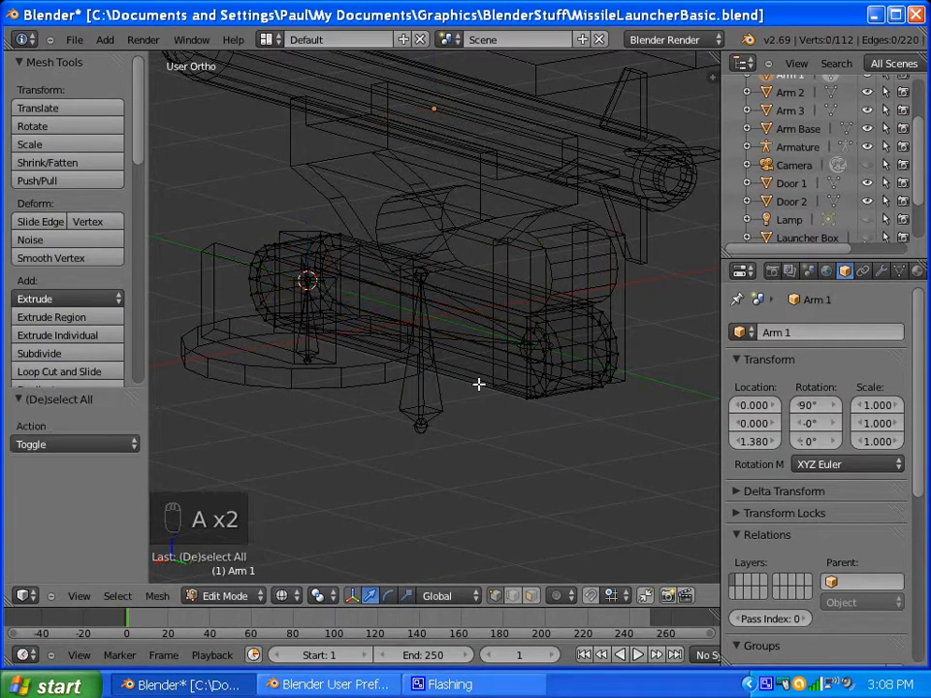
Step: Select the centre vertices on both sides of Arm 1's far end, near the extruded bone's tail
scroll(574, 378, "up", 2)
right_click(573, 378)
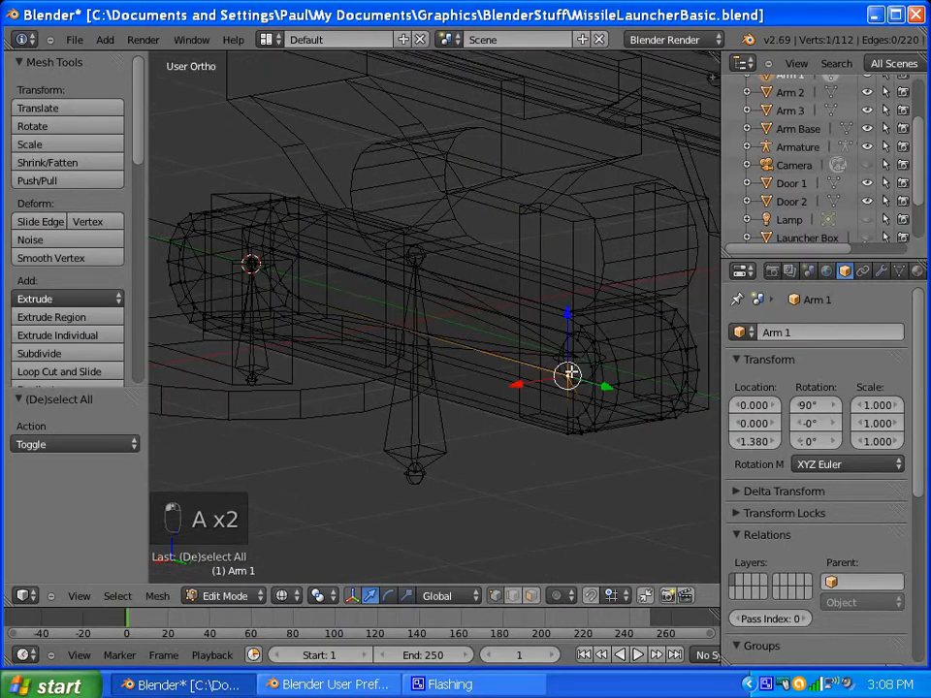
middle_click_drag(620, 385, 350, 380)
right_click(256, 363, "shift")
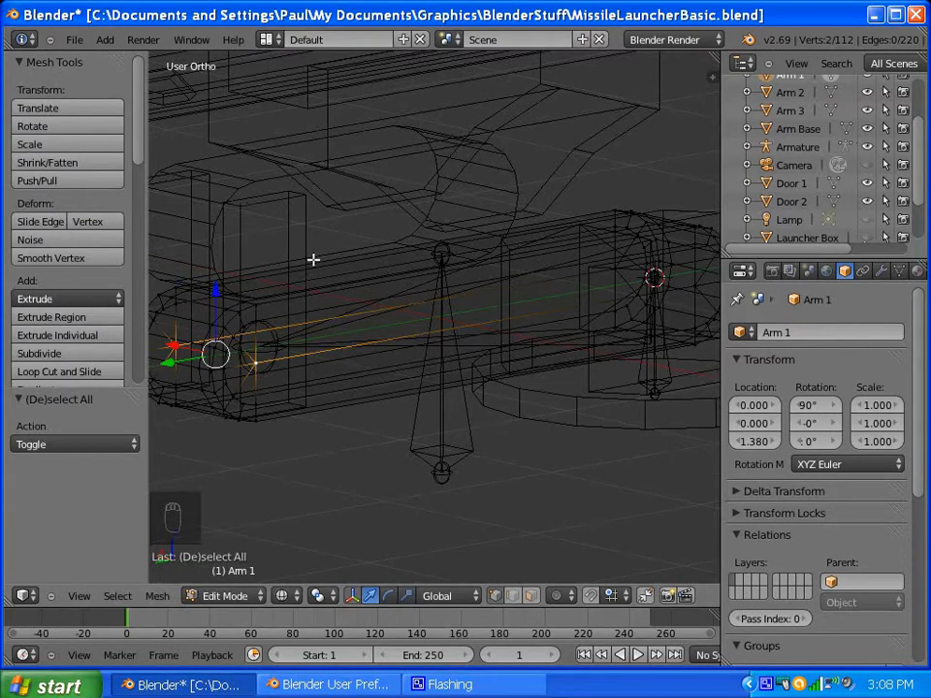
middle_click_drag(347, 258, 536, 242)
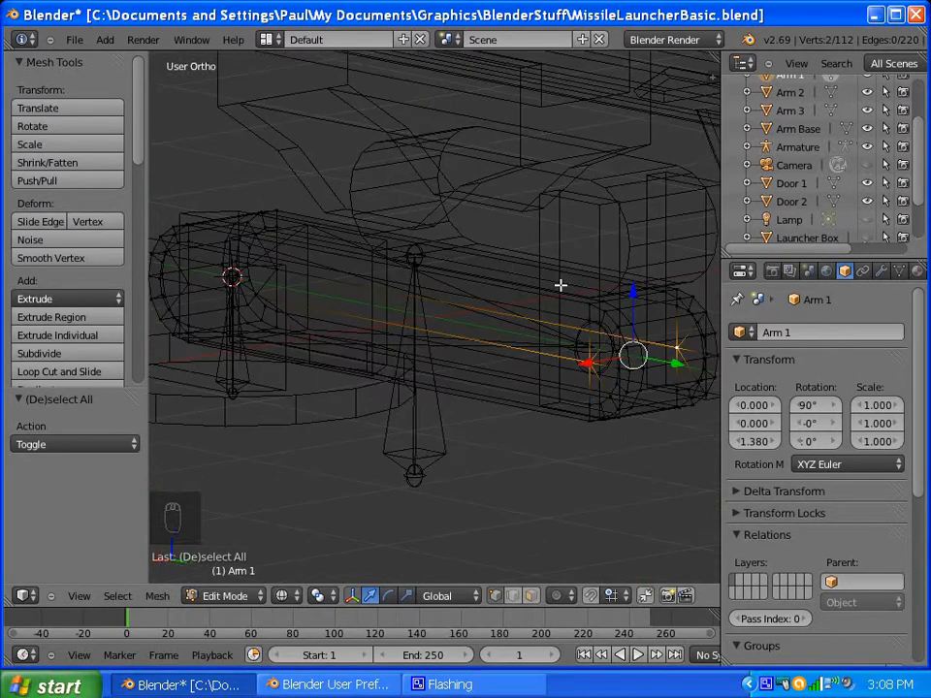
middle_click_drag(562, 282, 437, 235)
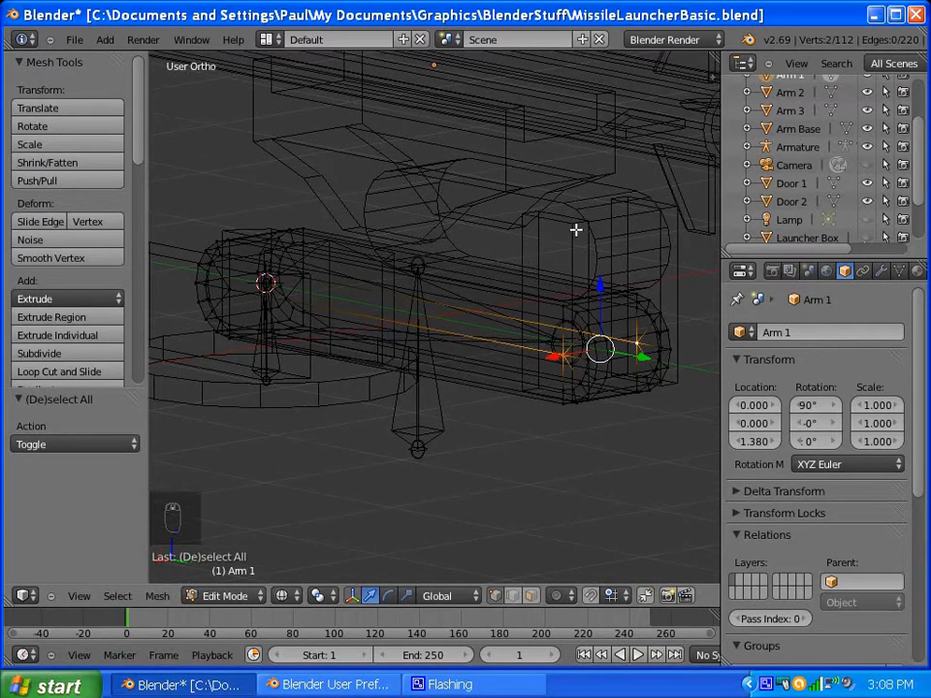
middle_click_drag(626, 231, 603, 229)
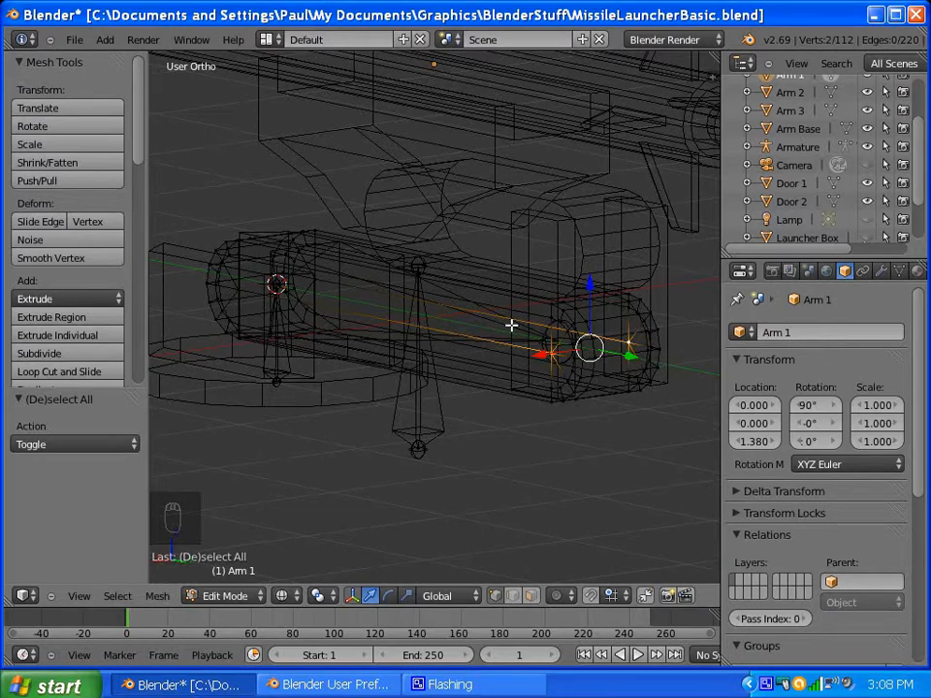
Step: Snap the 3D cursor to the selected Arm 1 vertices, using Median Point as the pivot point
key("shift+s")
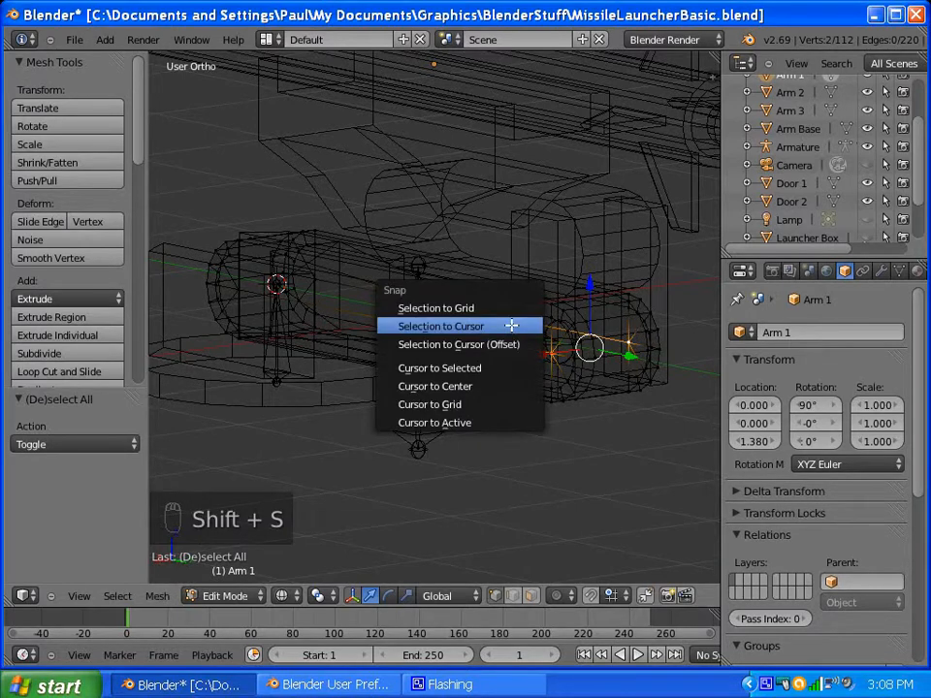
left_click(468, 369)
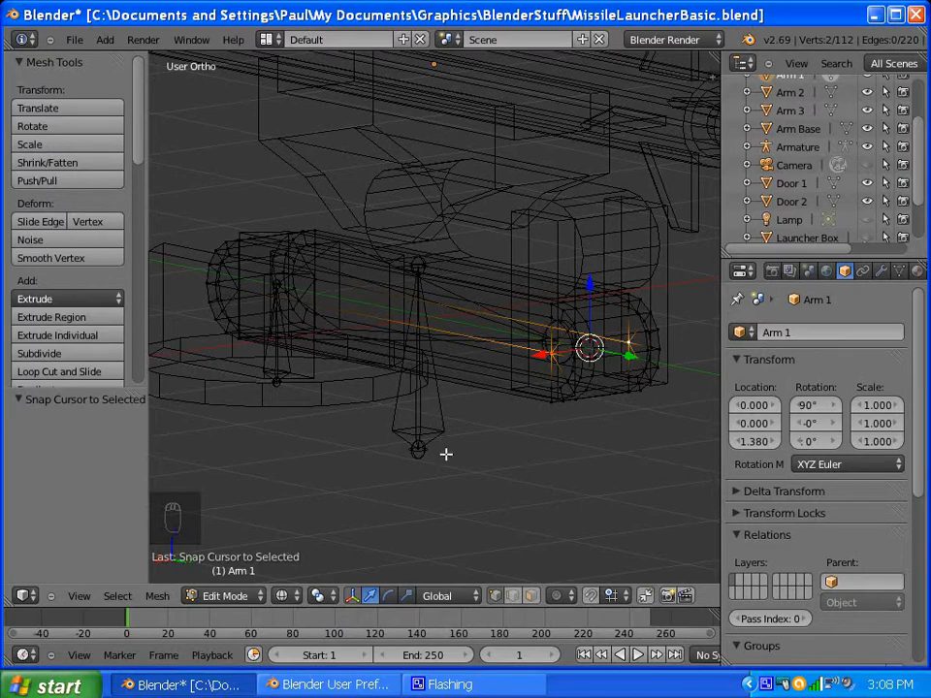
left_click(324, 599)
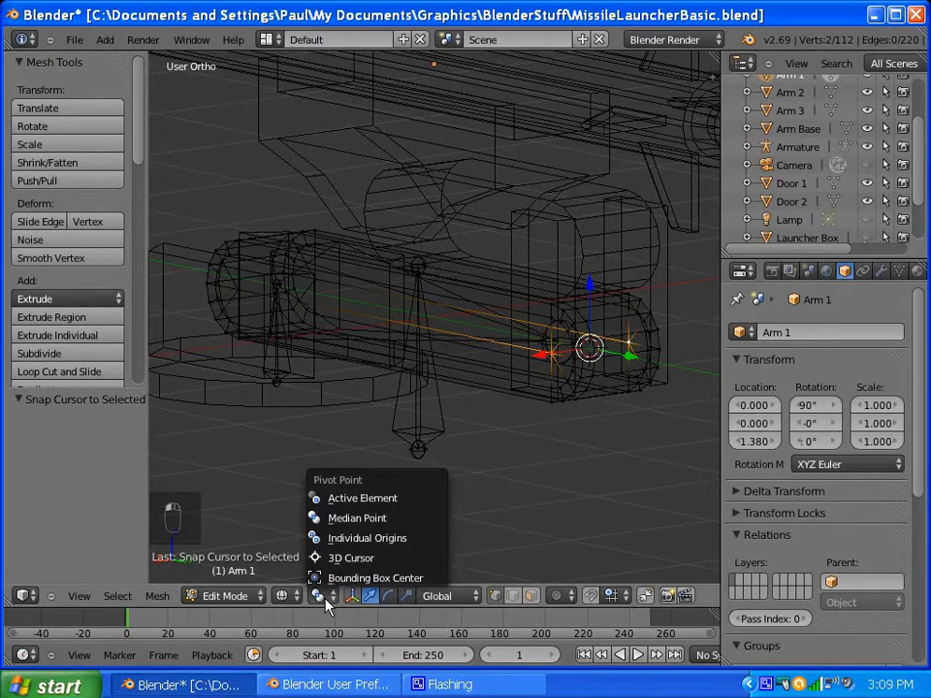
left_click(417, 518)
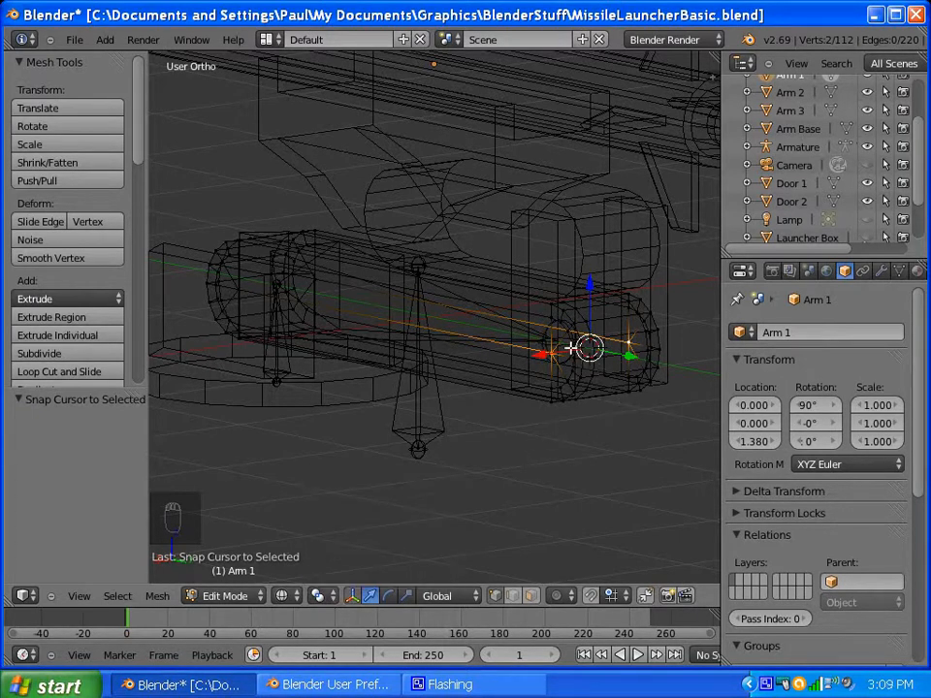
Step: Leave Arm 1, reopen the armature in Edit Mode and snap the Arm 1 bone's tail to the 3D cursor
key("a")
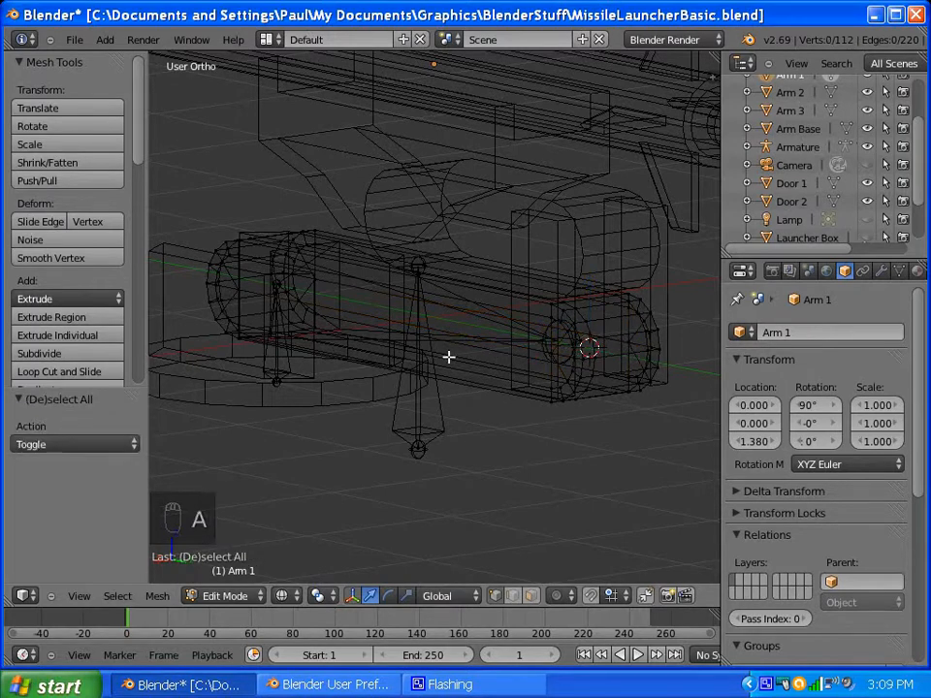
key("Tab")
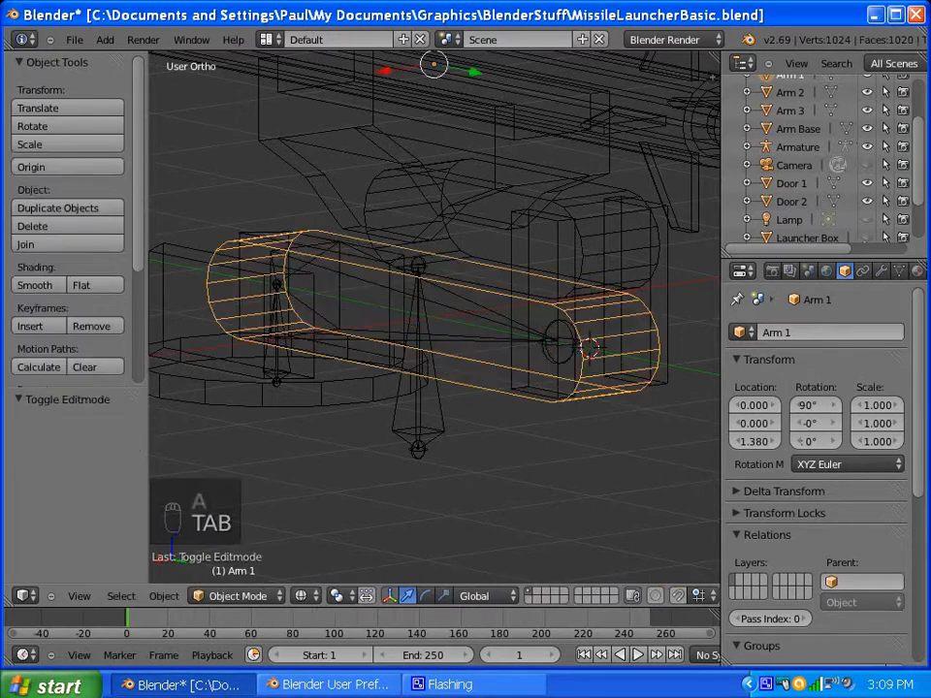
right_click(462, 342)
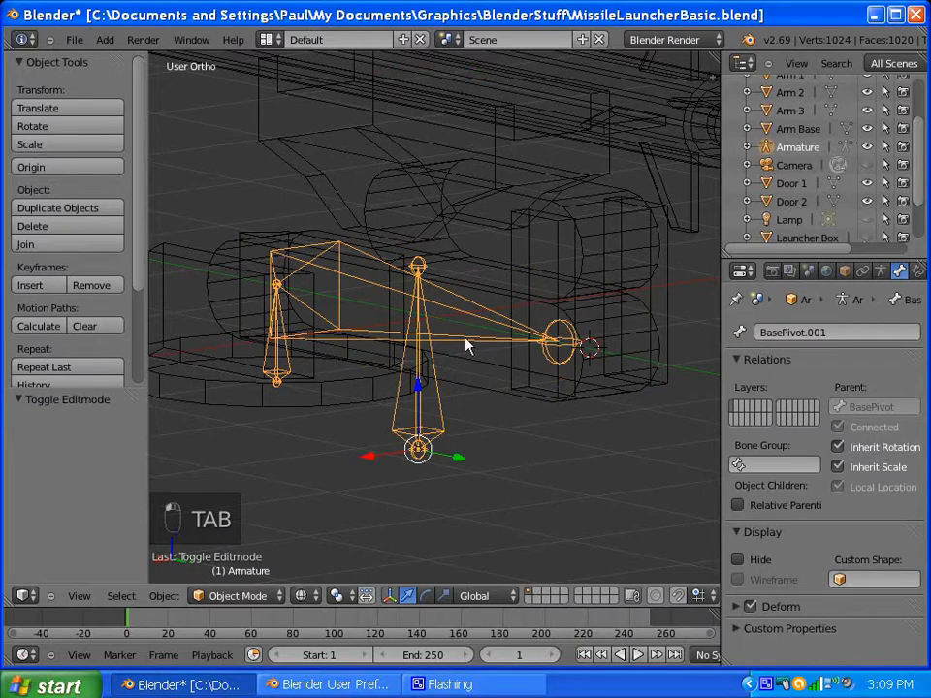
key("Tab")
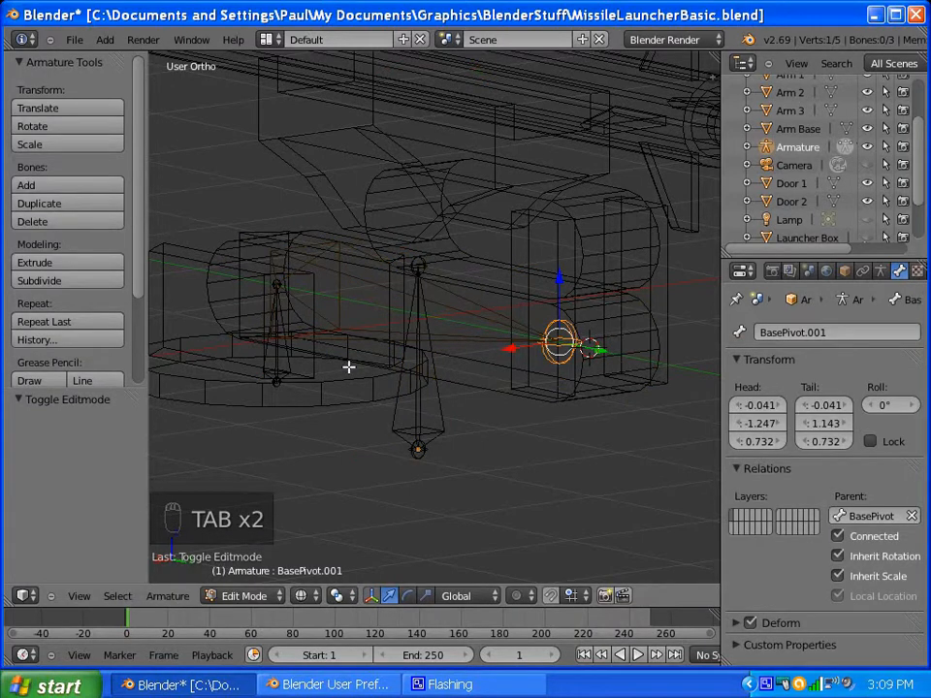
key("shift+s")
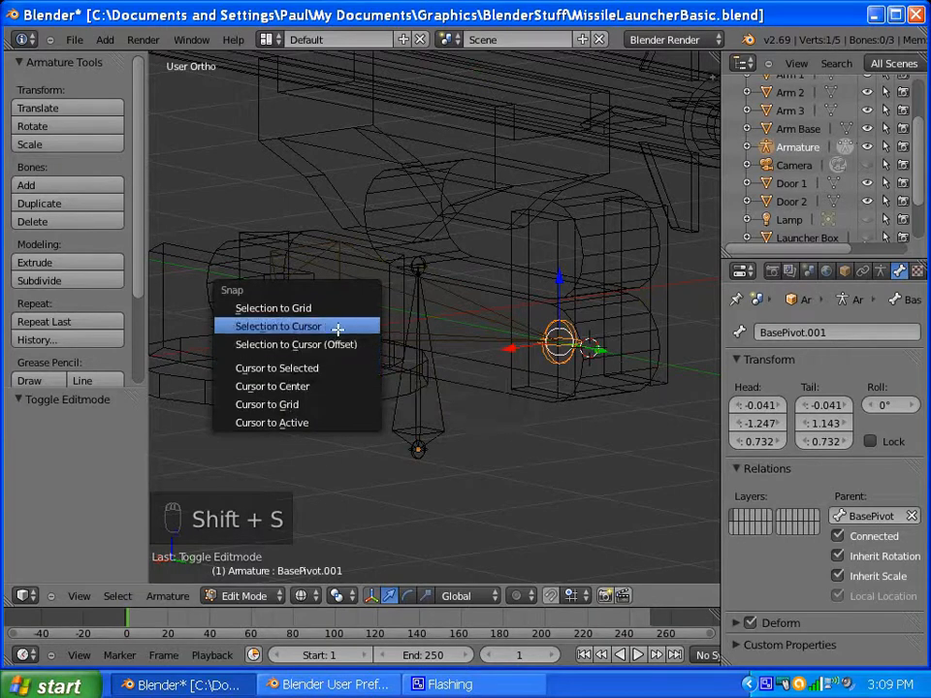
left_click(338, 327)
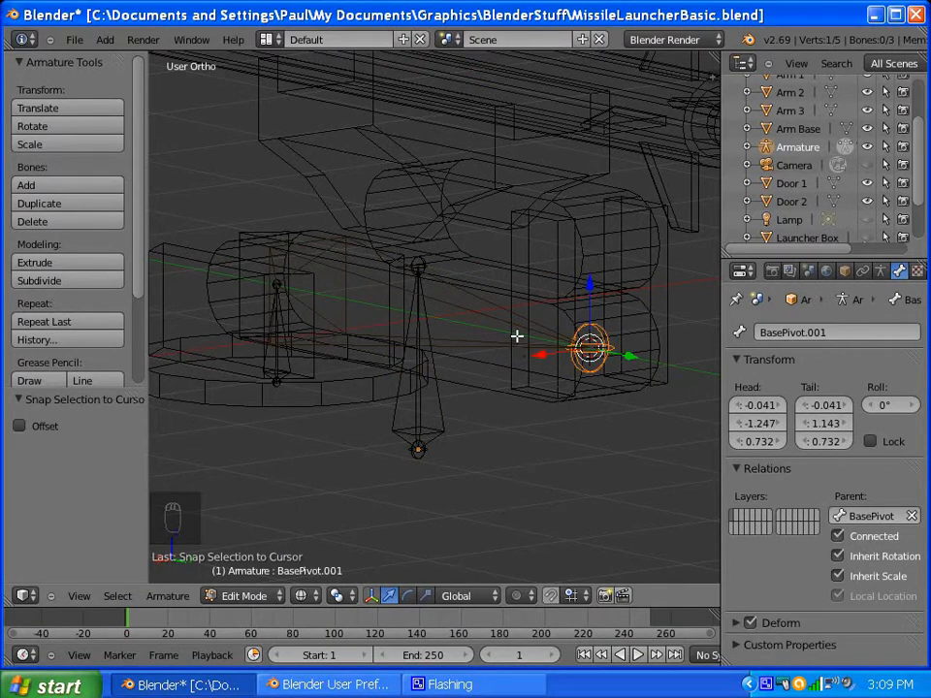
Step: Return the armature to Object Mode and open the Arm 3 mesh in Edit Mode with no vertices selected
key("Tab")
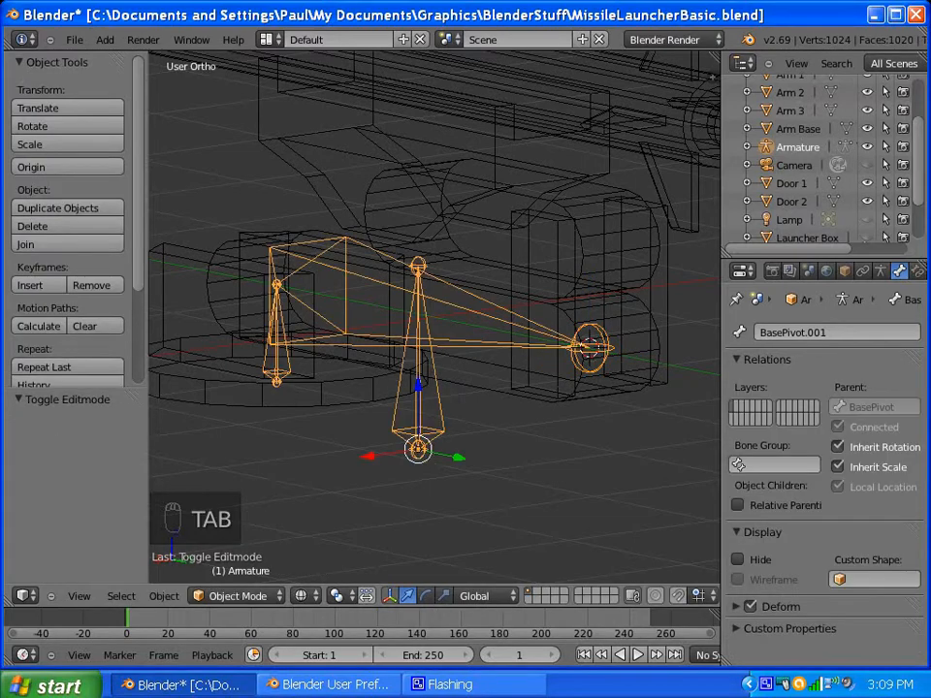
right_click(618, 240)
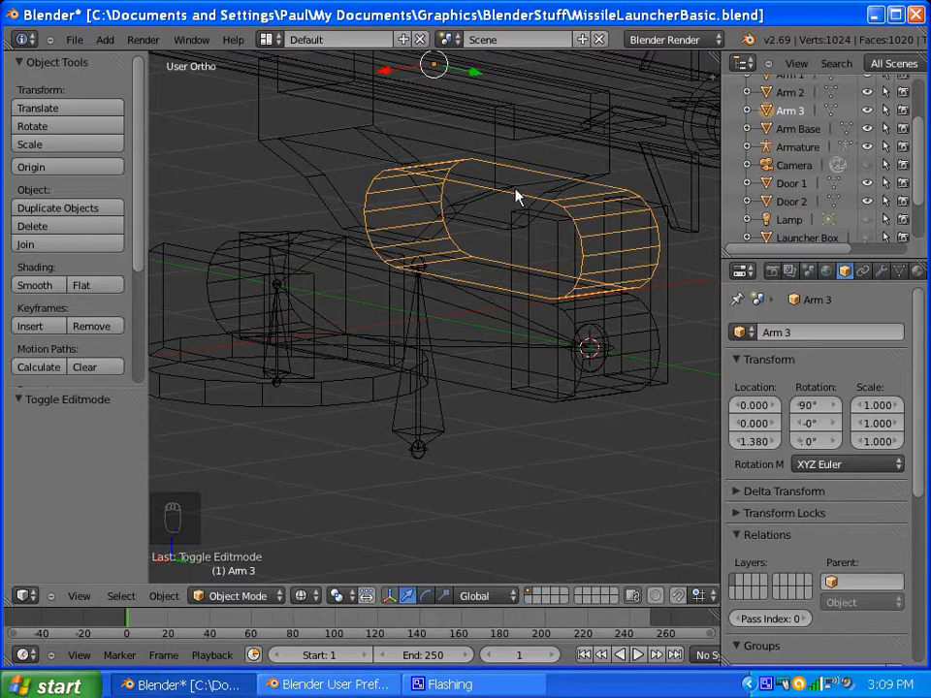
scroll(515, 193, "down", 3)
scroll(515, 193, "up", 3)
key("Tab")
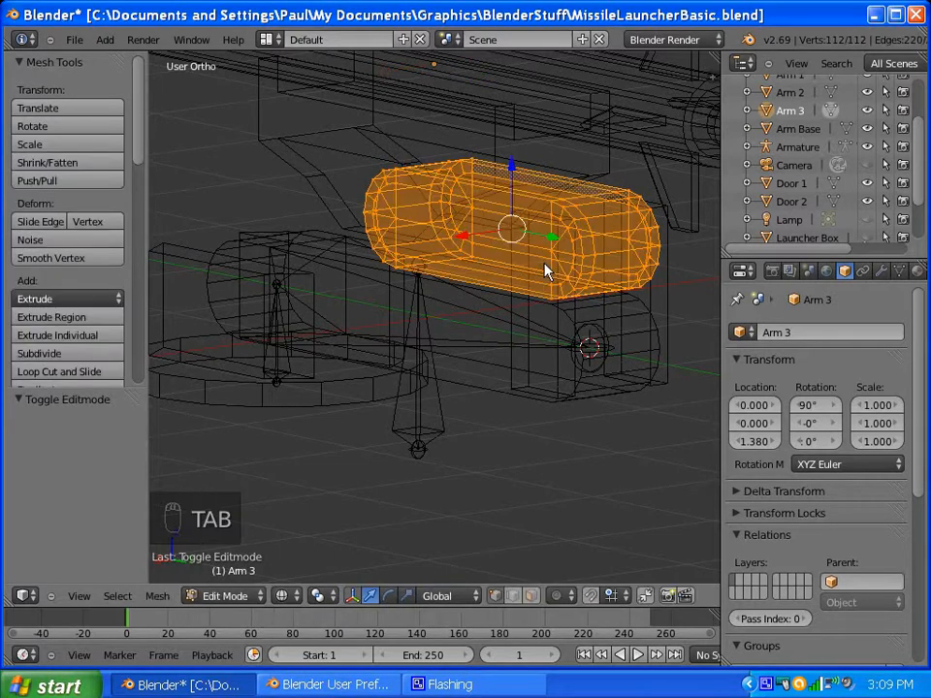
key("a")
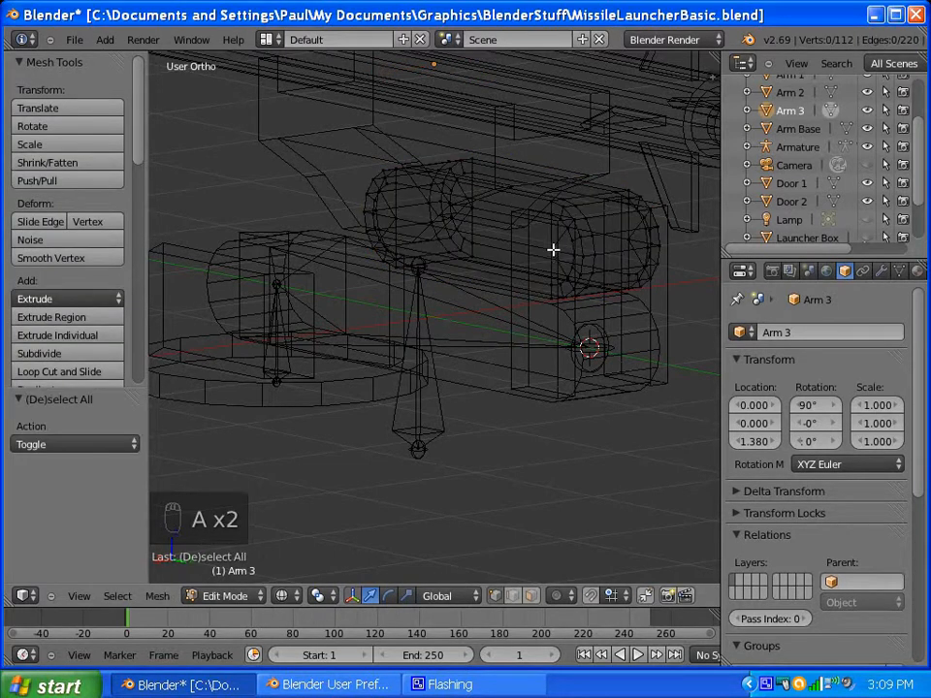
Step: Select the centre vertices on both sides of Arm 3's end above Arm 1's far end and snap the 3D cursor midway between them
right_click(553, 249)
middle_click_drag(662, 264, 459, 276)
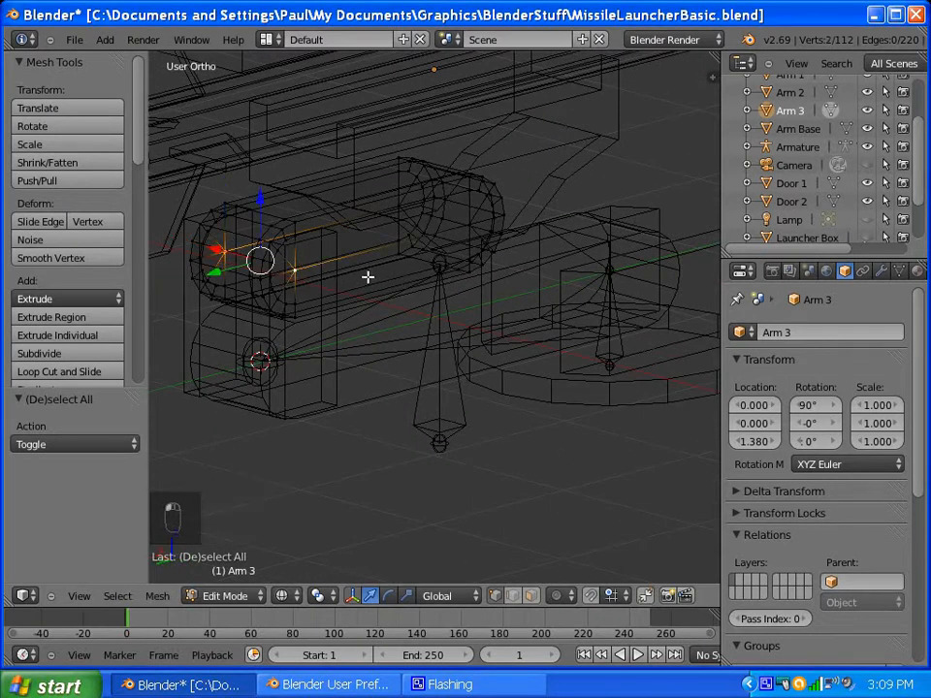
key("shift+s")
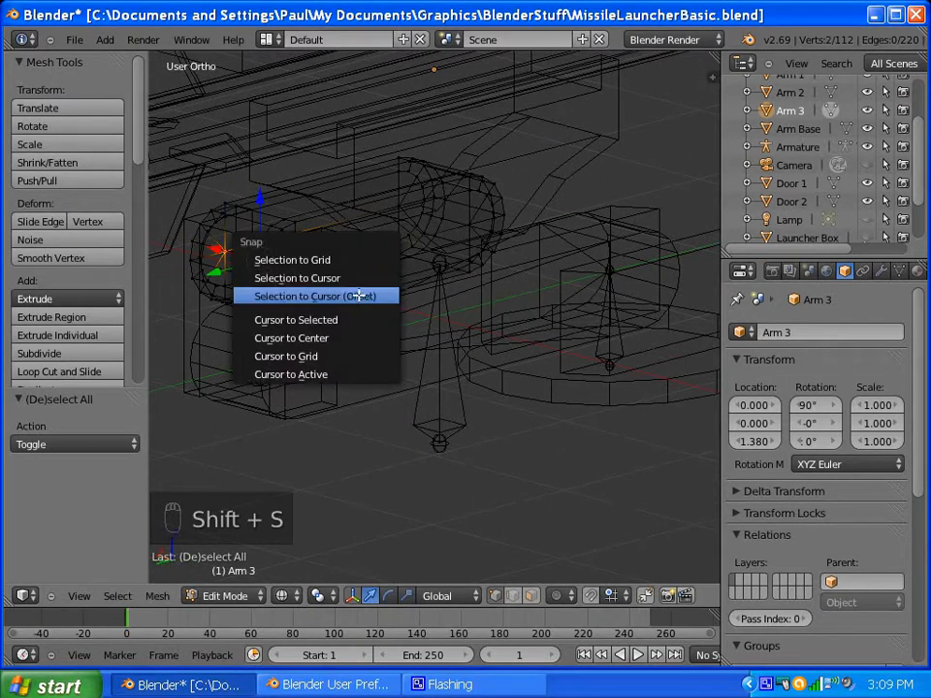
left_click(341, 321)
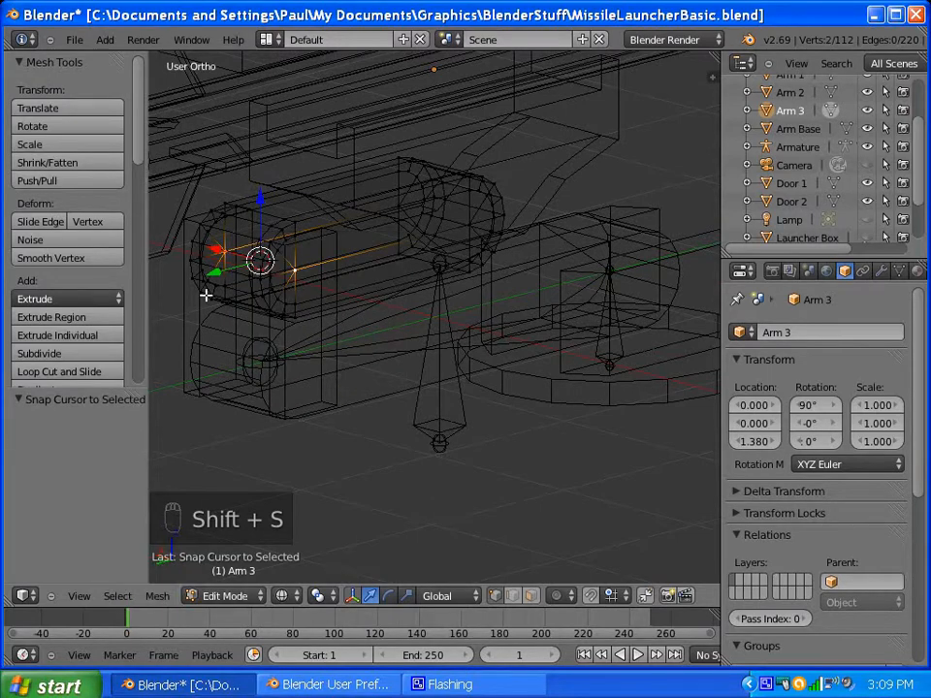
middle_click_drag(232, 287, 450, 279)
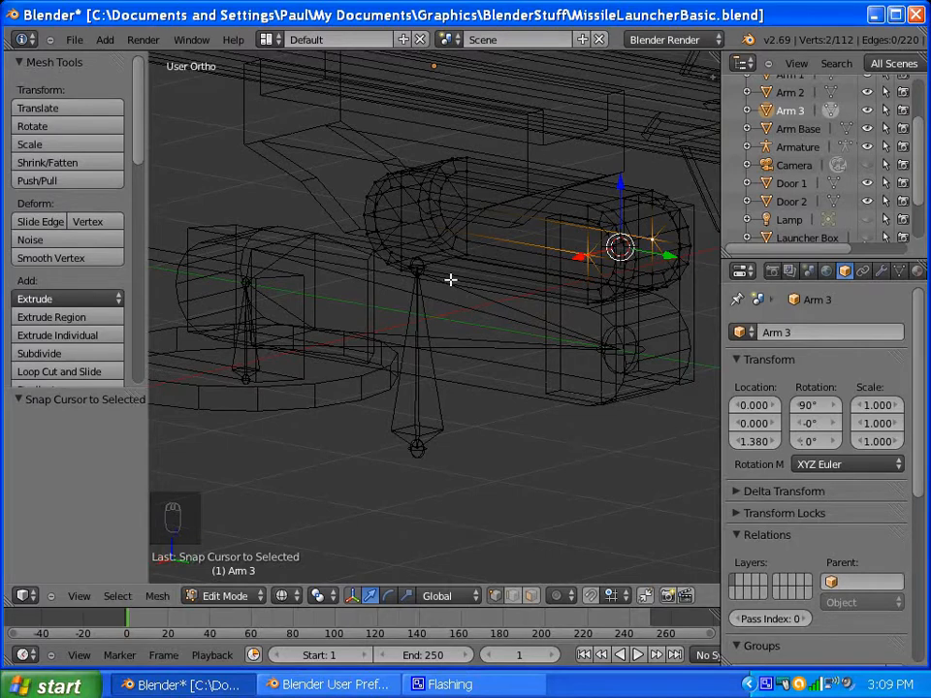
Step: Reopen the armature in Edit Mode and extrude a new bone from the Arm 1 bone's tail about 0.425 up the global Z axis
key("a")
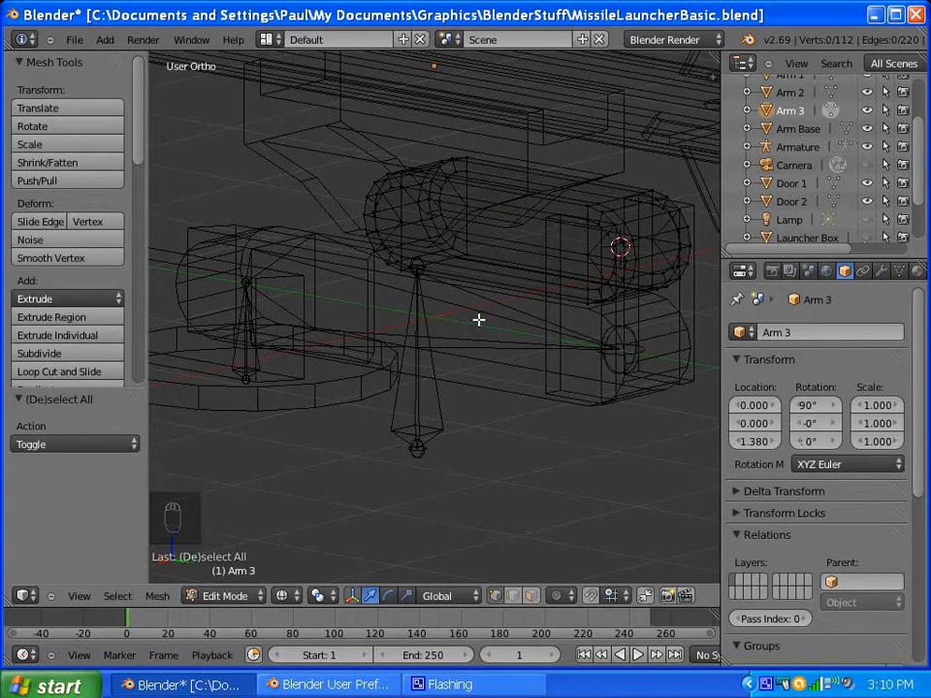
key("Tab")
right_click(547, 336)
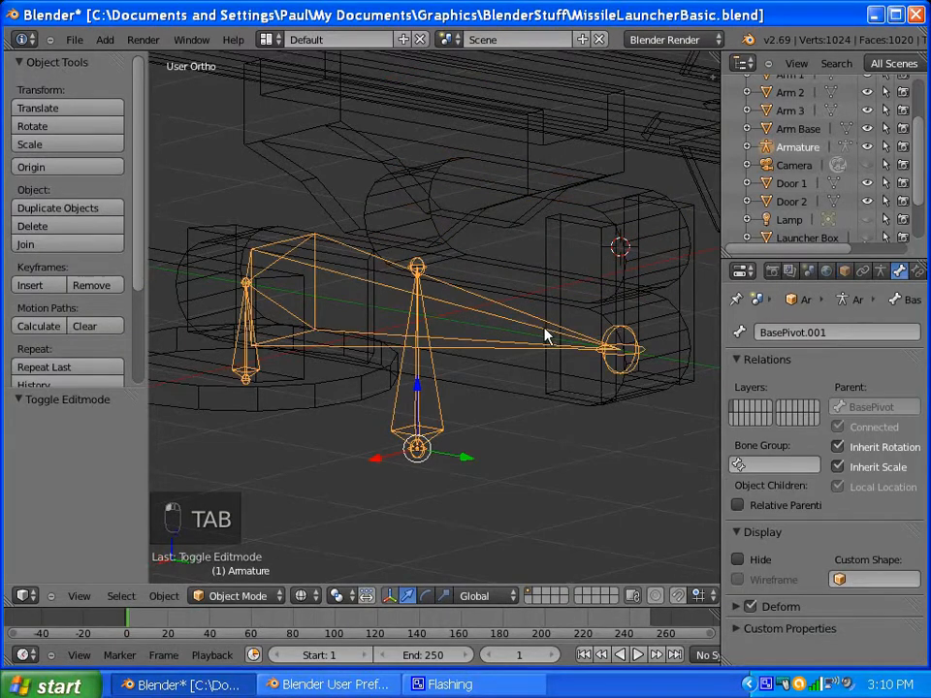
key("Tab")
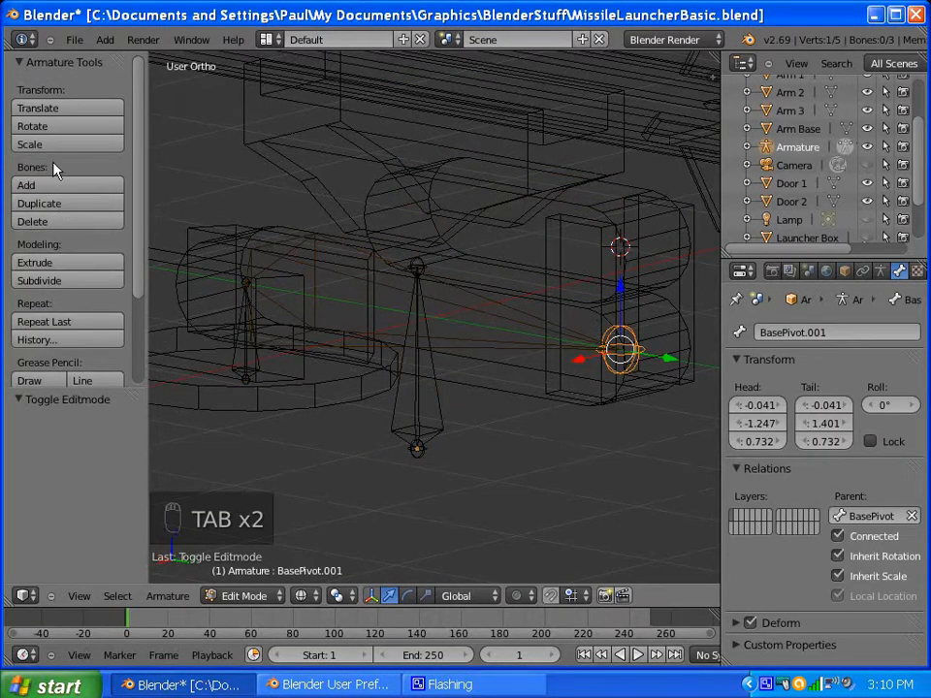
left_click(67, 263)
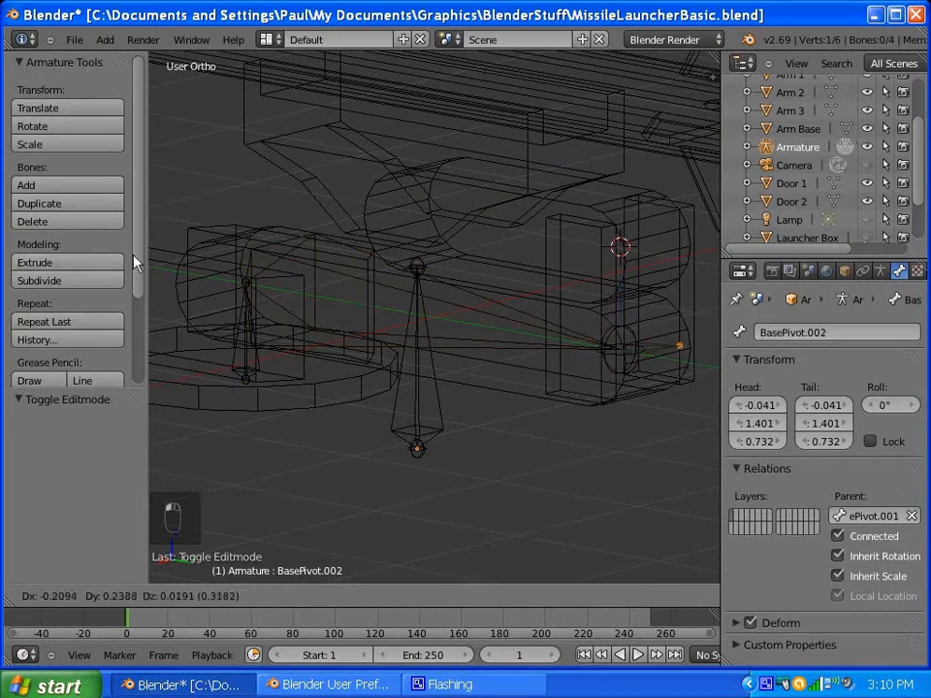
key("z")
left_click(129, 189)
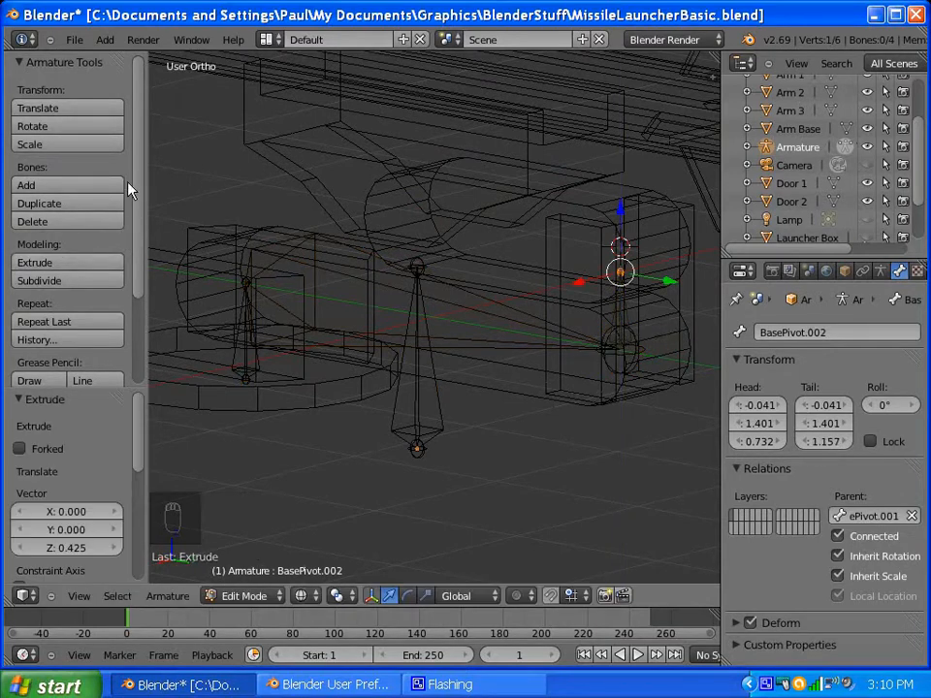
Step: Snap the newly extruded vertical bone's tail to the 3D cursor and return the armature to Object Mode
key("shift+s")
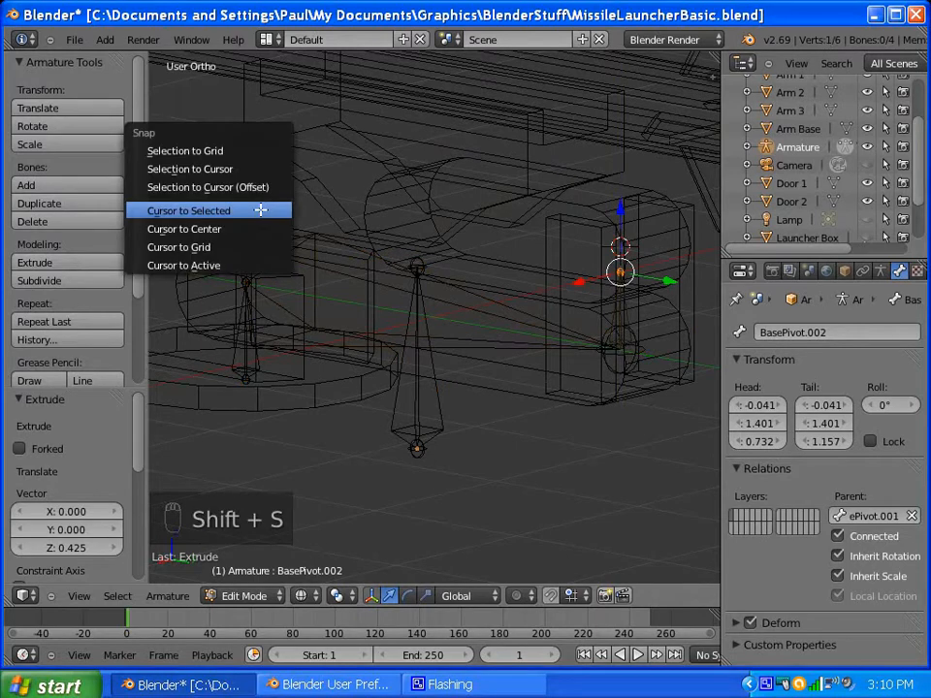
left_click(209, 169)
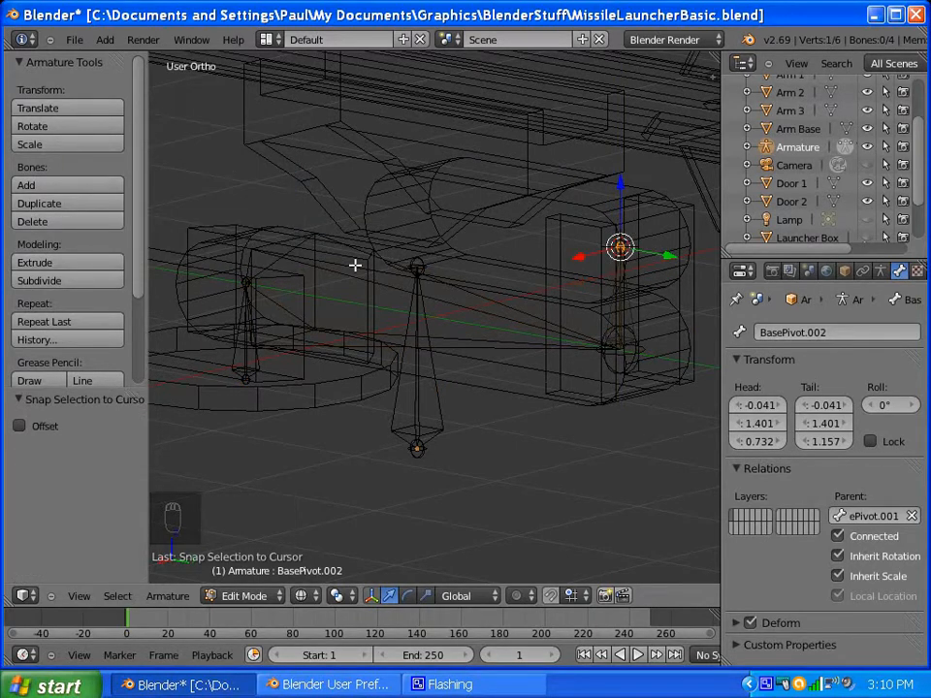
key("Tab")
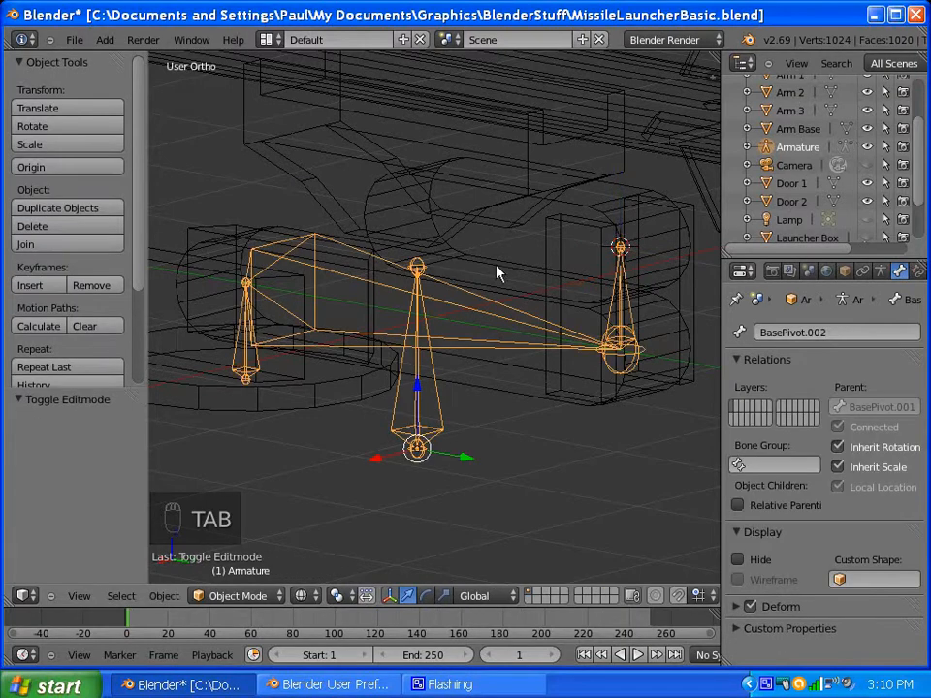
Step: Open Arm 3 in Edit Mode, select the centre vertices on both sides of its opposite end and snap the 3D cursor midway between them
right_click(636, 220)
right_click(641, 243)
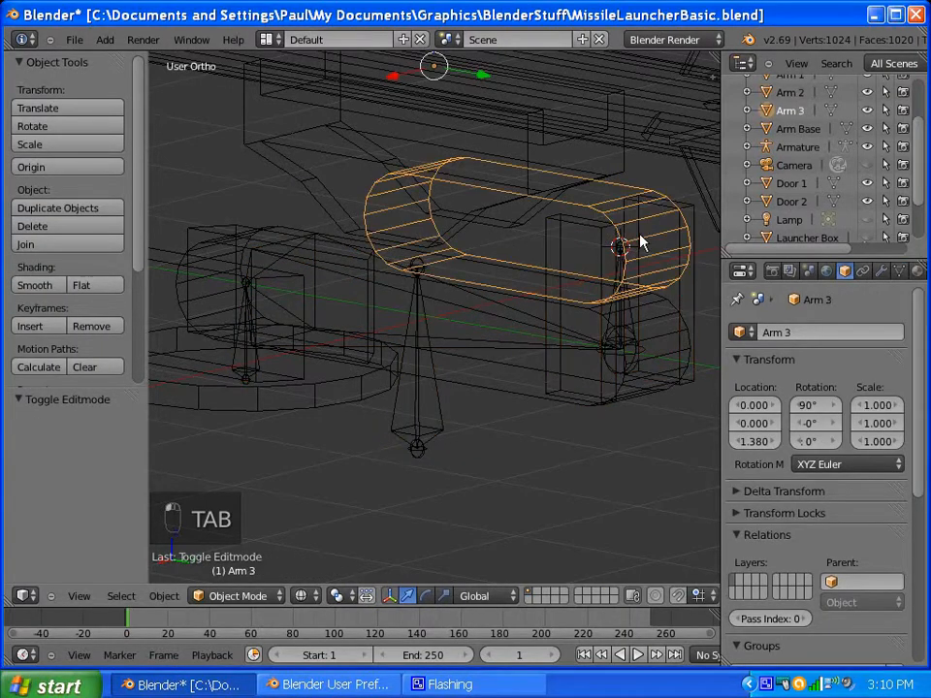
key("Tab")
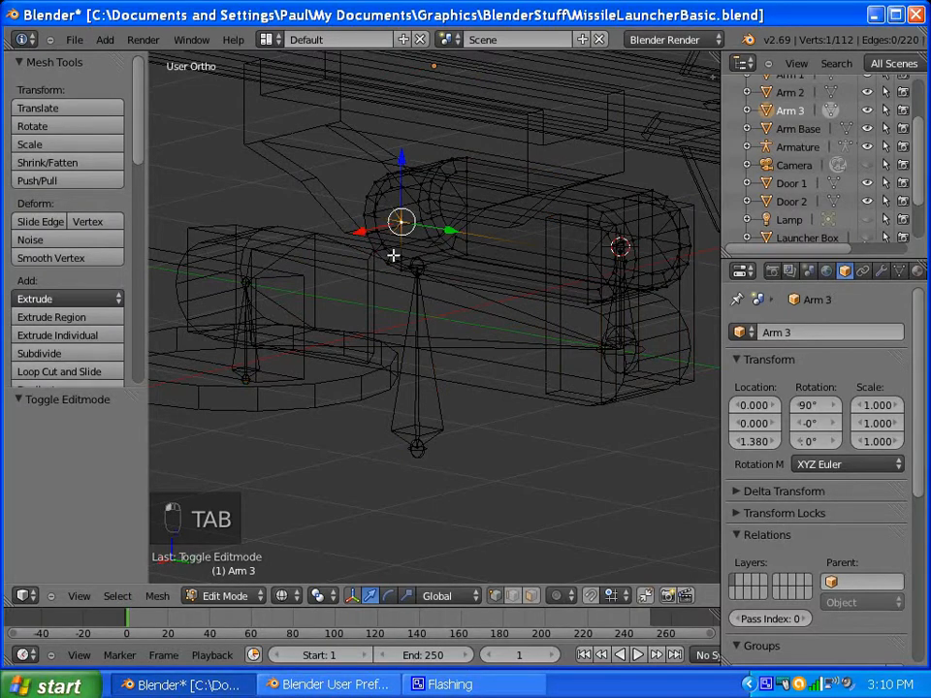
scroll(412, 253, "up", 1)
middle_click_drag(411, 253, 569, 246)
middle_click_drag(424, 231, 411, 270)
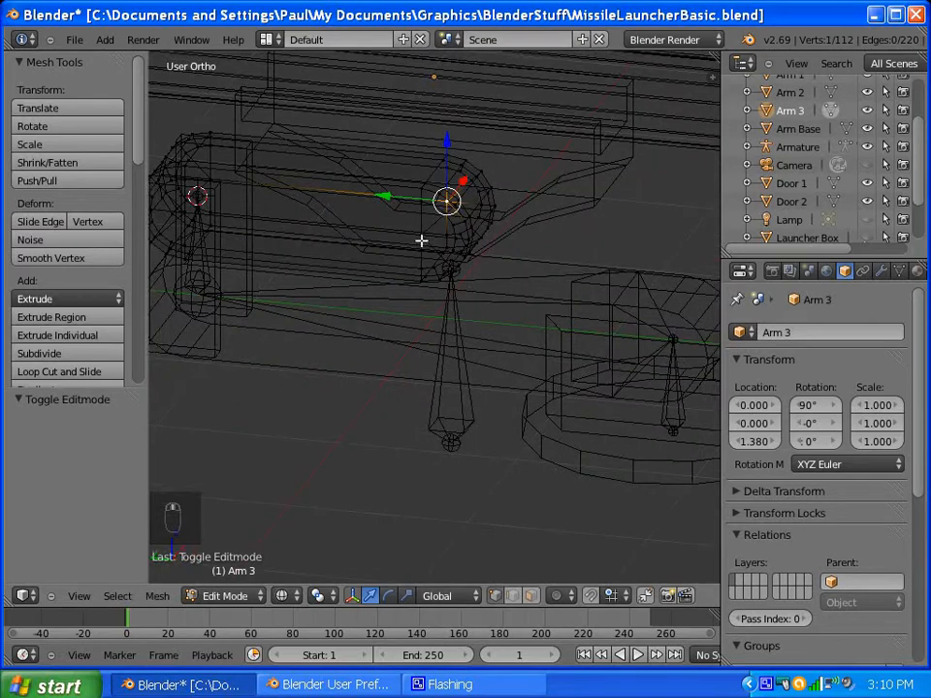
right_click(393, 246, "shift")
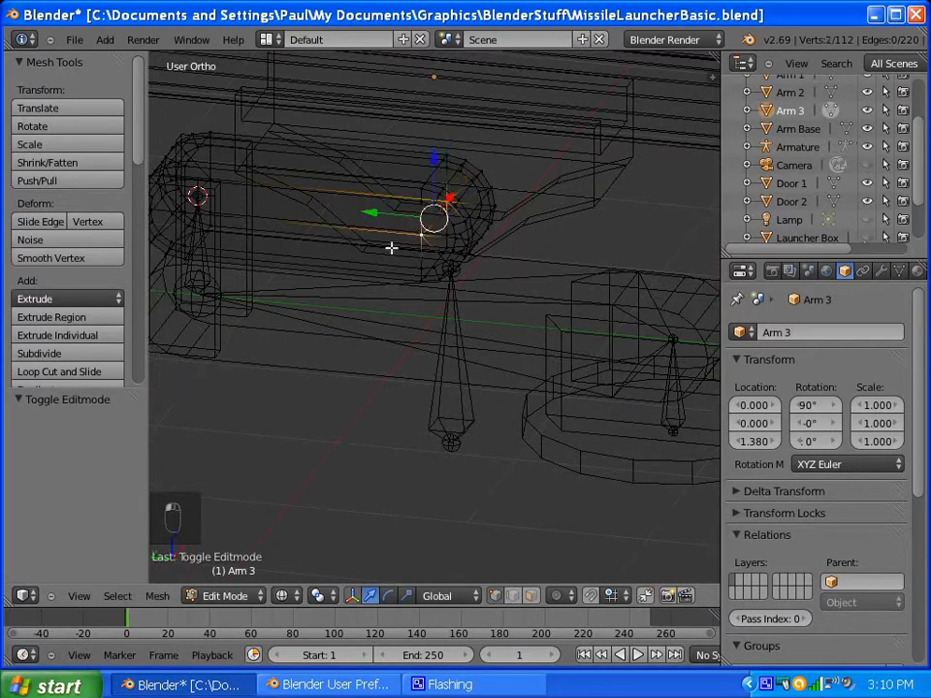
key("shift+s")
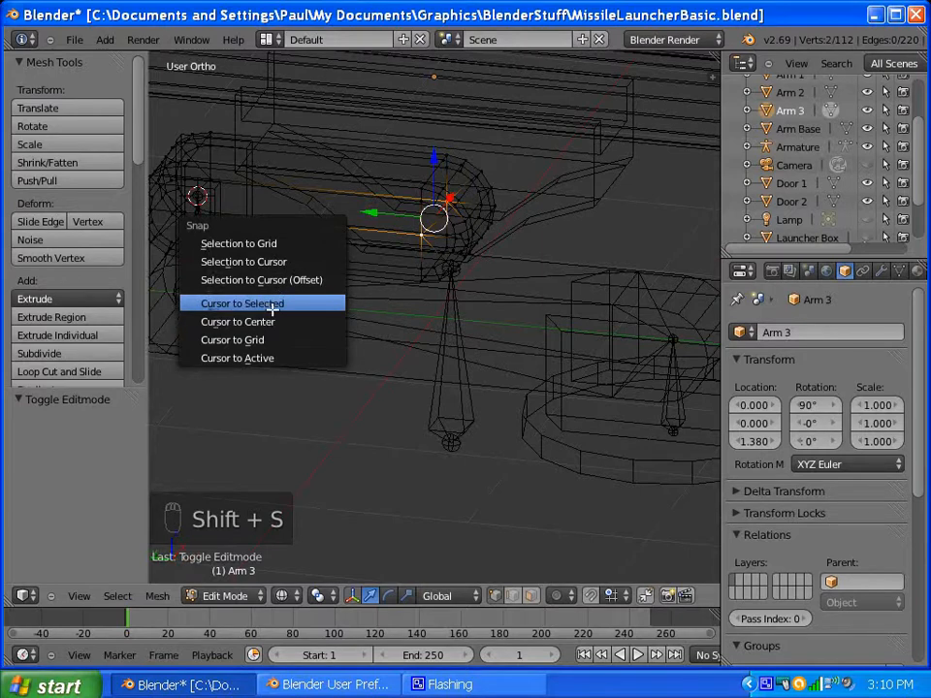
left_click(272, 305)
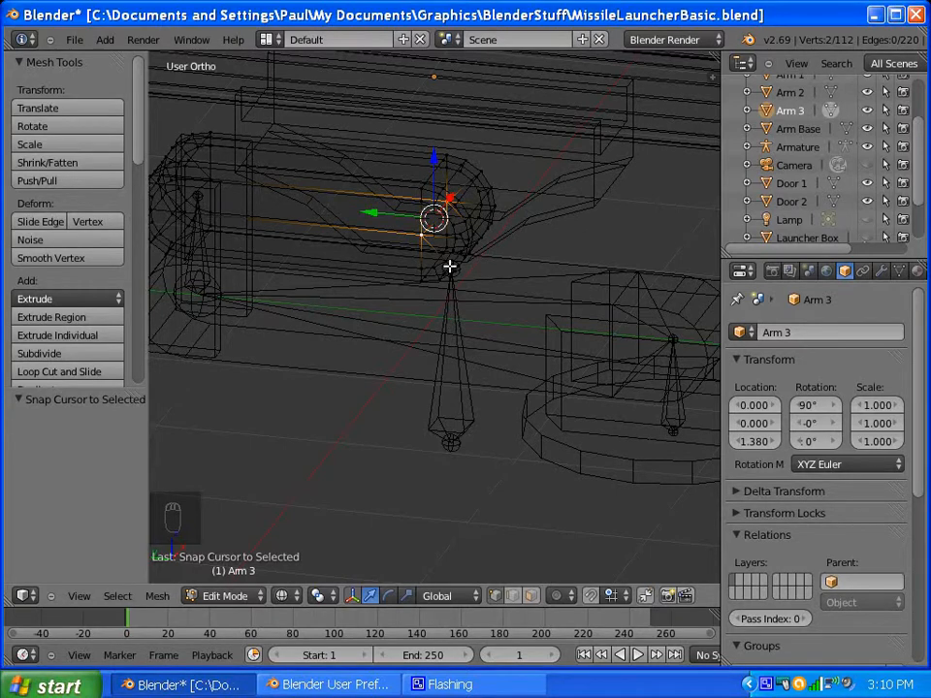
Step: Deselect Arm 3's vertices, leave the mesh and reopen the armature in Edit Mode
key("a")
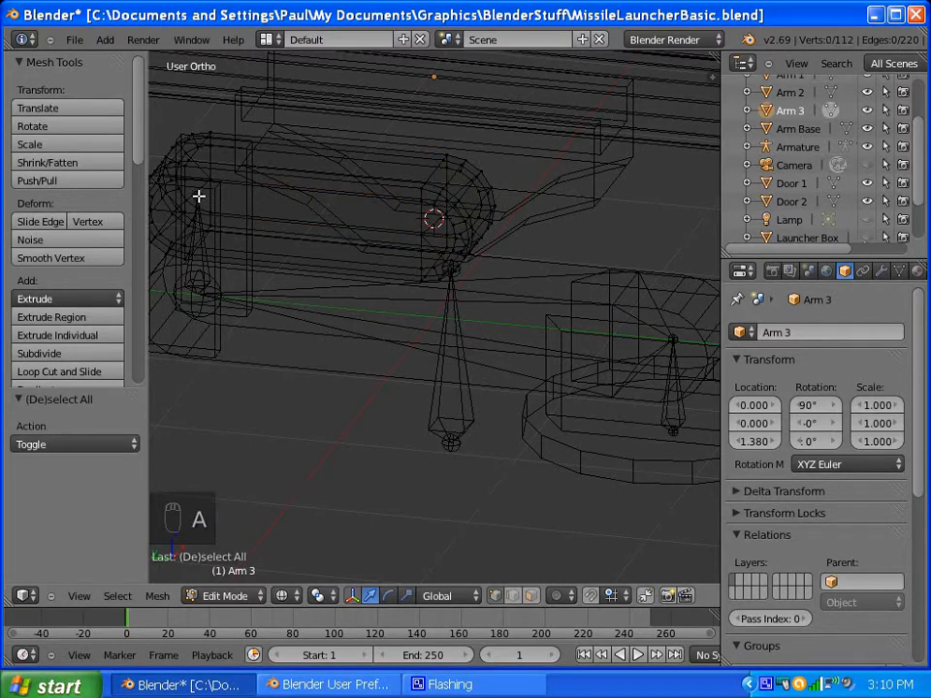
key("Tab")
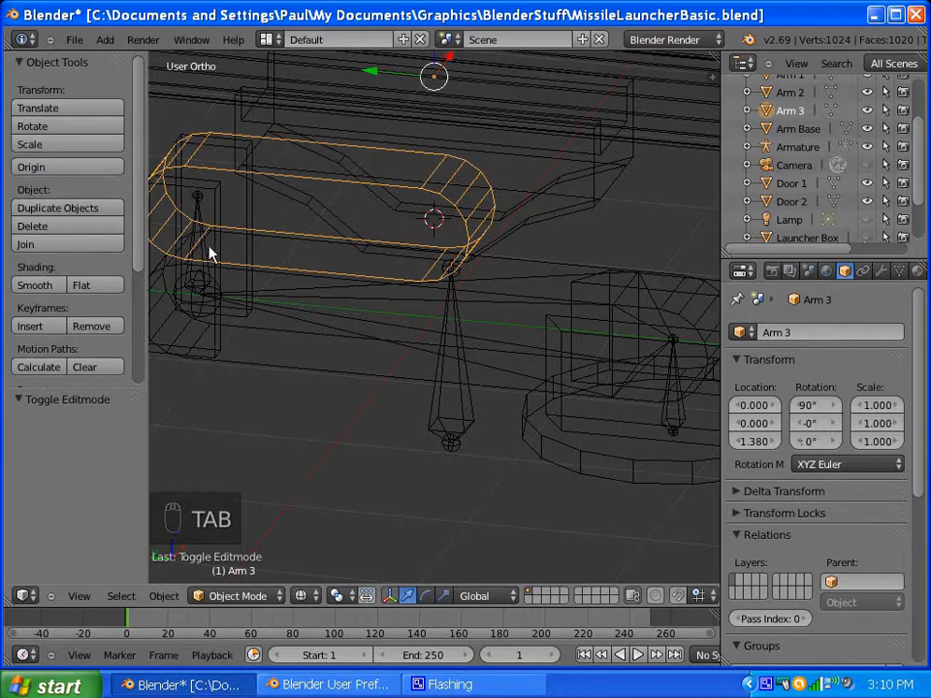
right_click(192, 271)
right_click(328, 310)
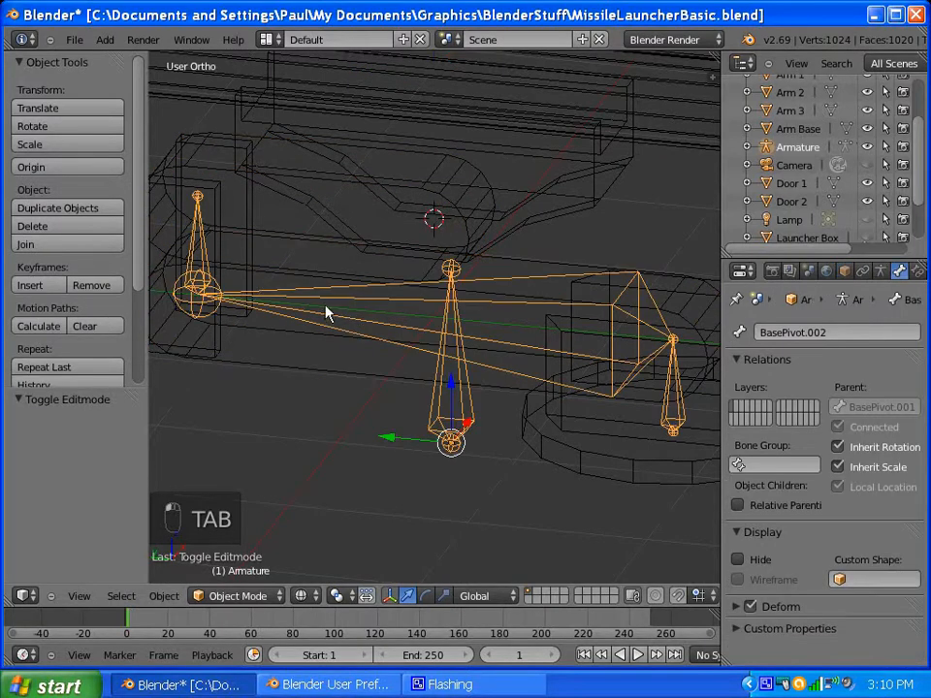
key("Tab")
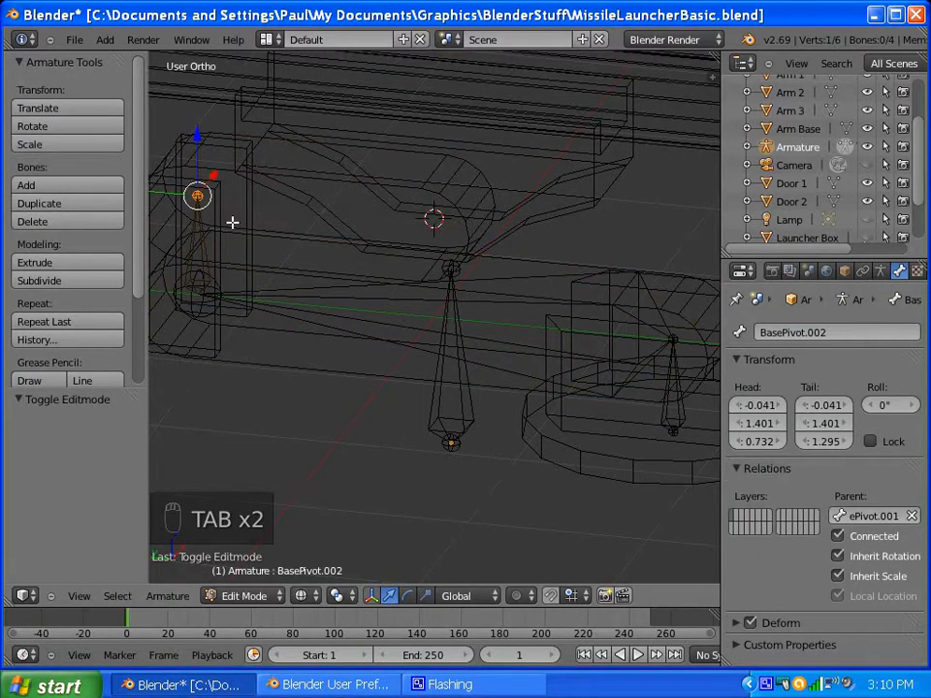
Step: Extrude a bone from the vertical bone's tail along the global Y axis and snap its tail to the 3D cursor
key("e")
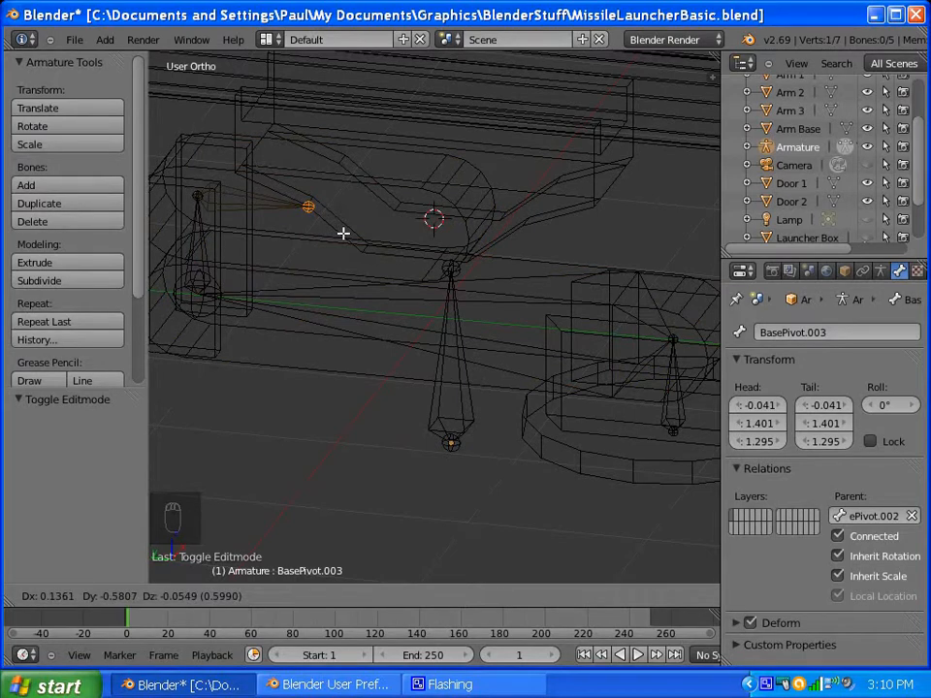
key("y")
key("y")
key("y")
key("y")
key("y")
left_click(404, 242)
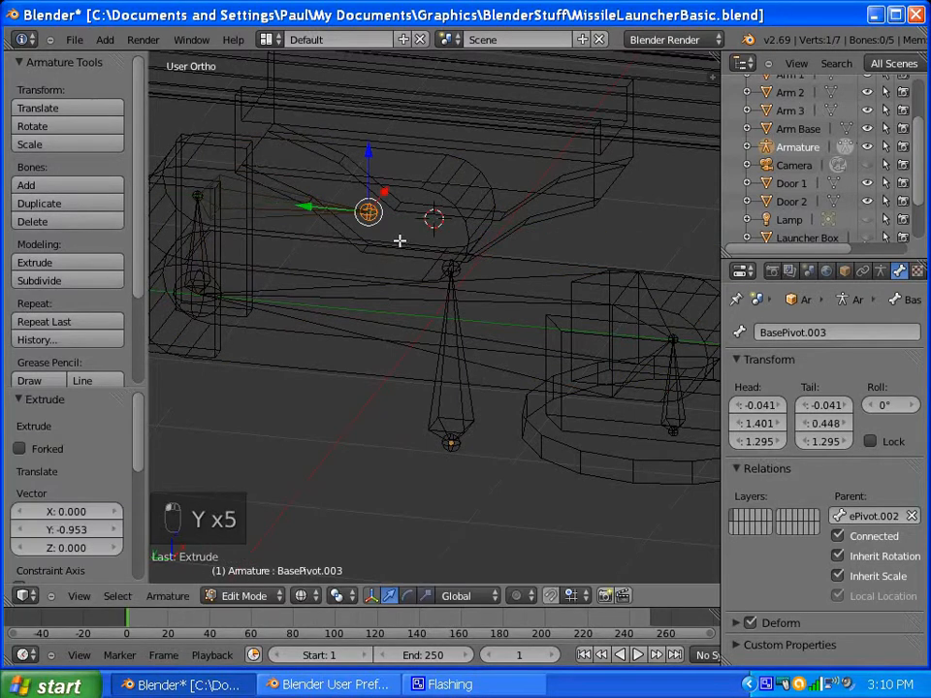
key("shift+s")
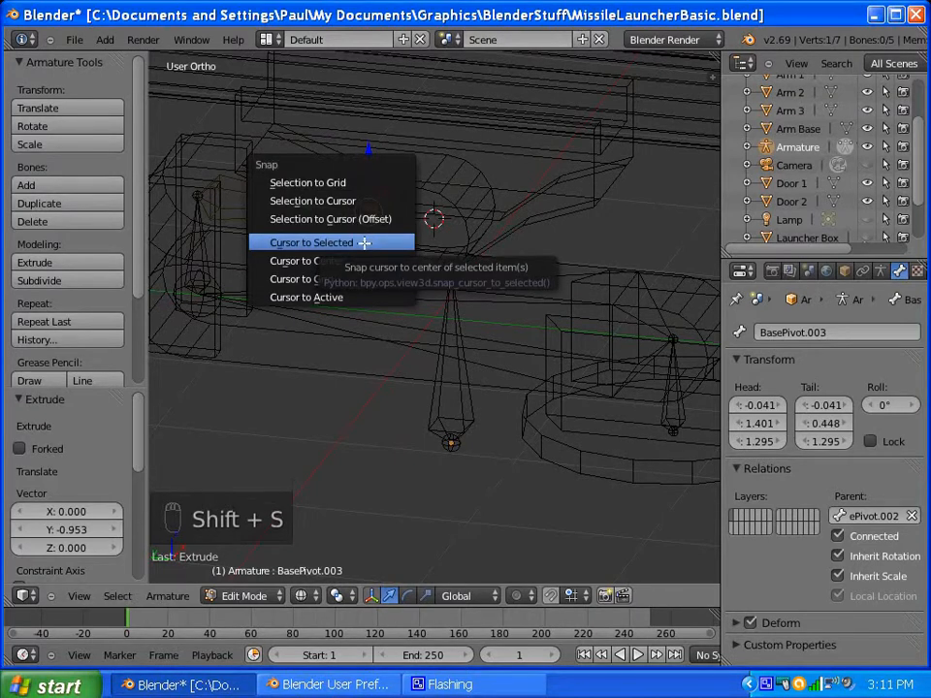
left_click(340, 201)
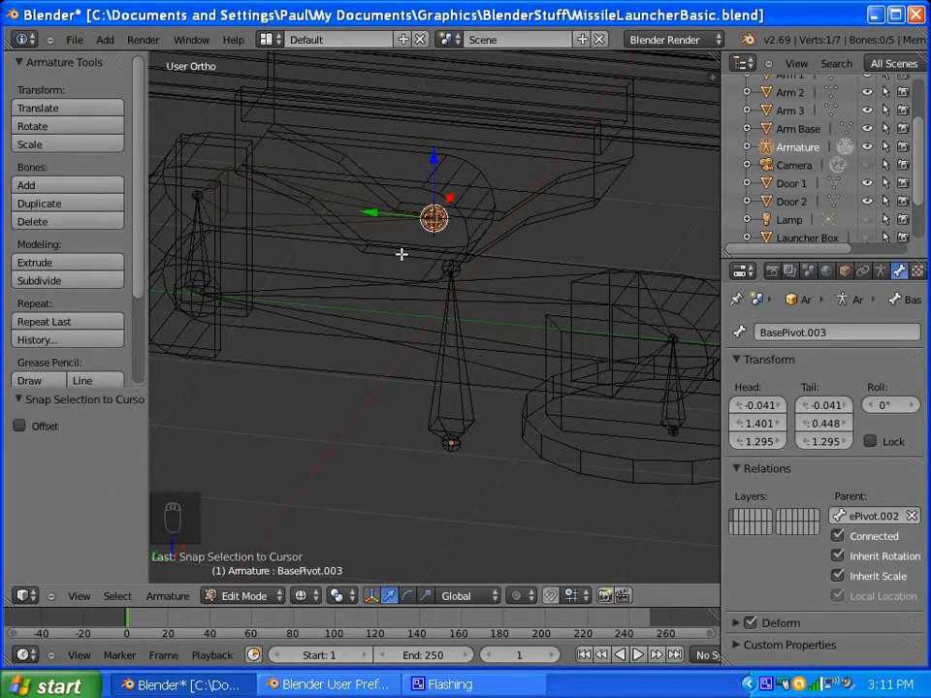
Step: Extrude another bone from the Arm 3 bone's tail about -0.929 along the global Y axis
middle_click_drag(402, 255, 455, 259)
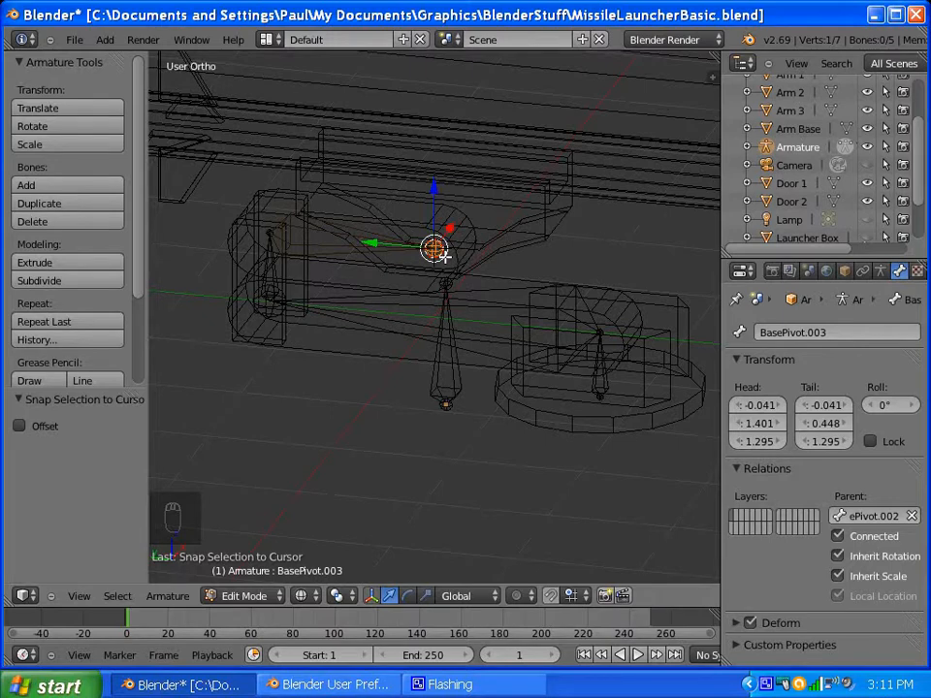
key("e")
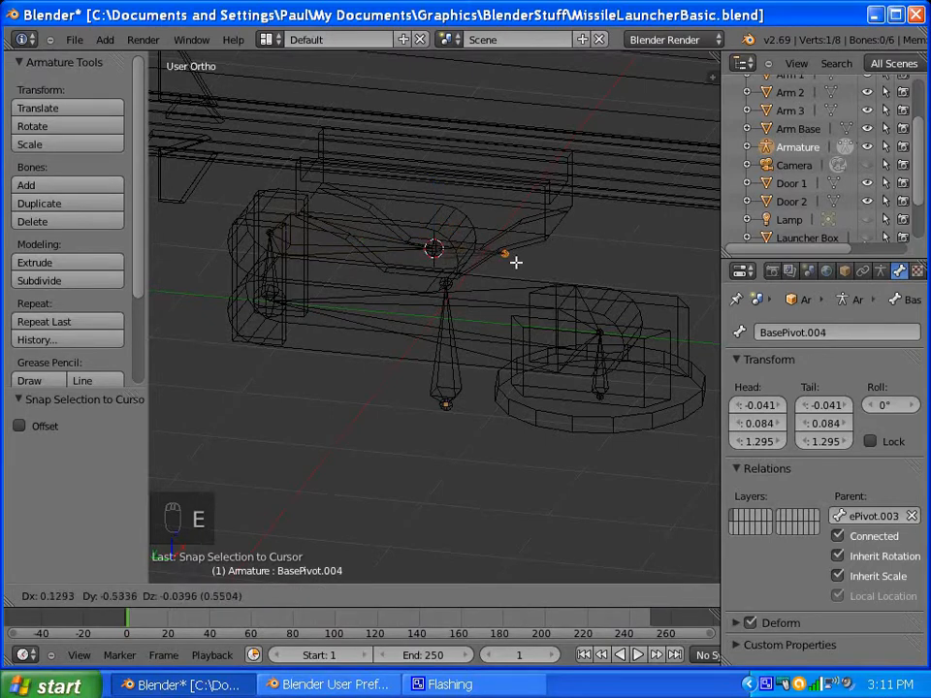
key("y")
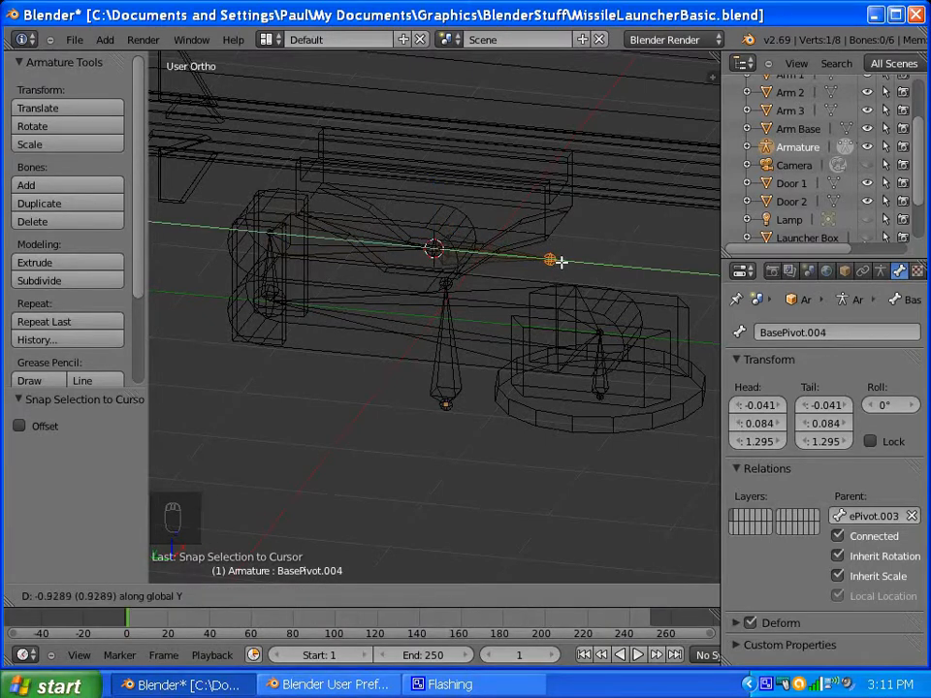
left_click(561, 262)
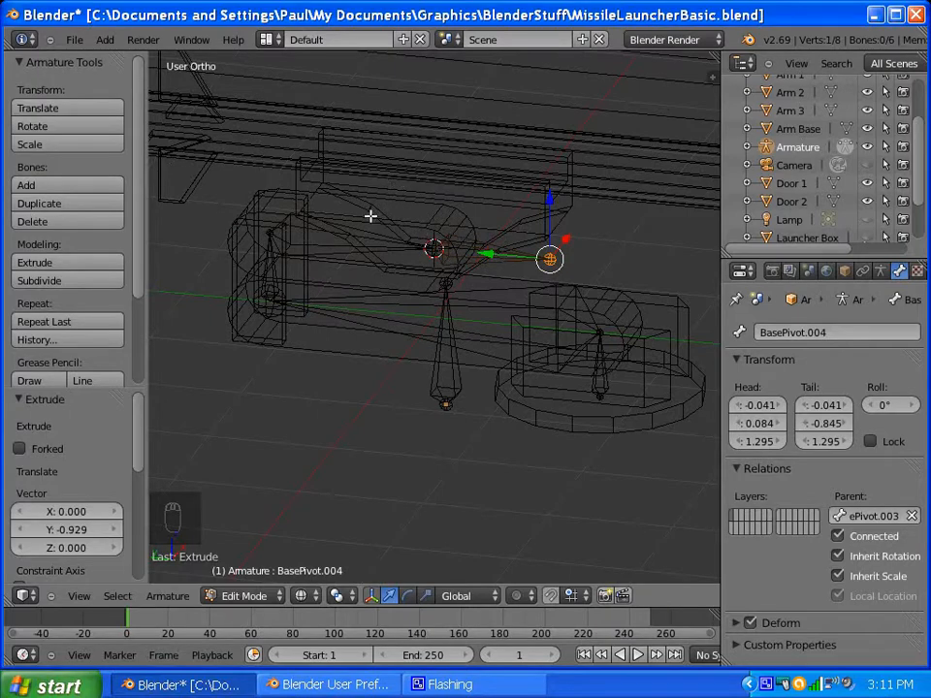
Step: Add a new unparented bone to the armature at the 3D cursor
middle_click_drag(542, 326, 243, 322)
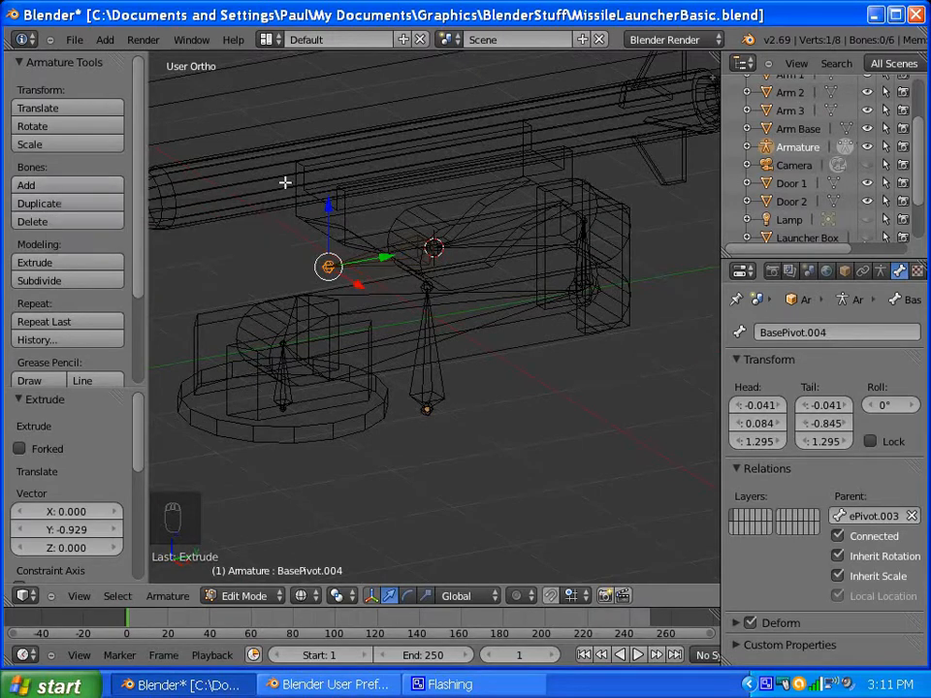
scroll(407, 191, "down", 4)
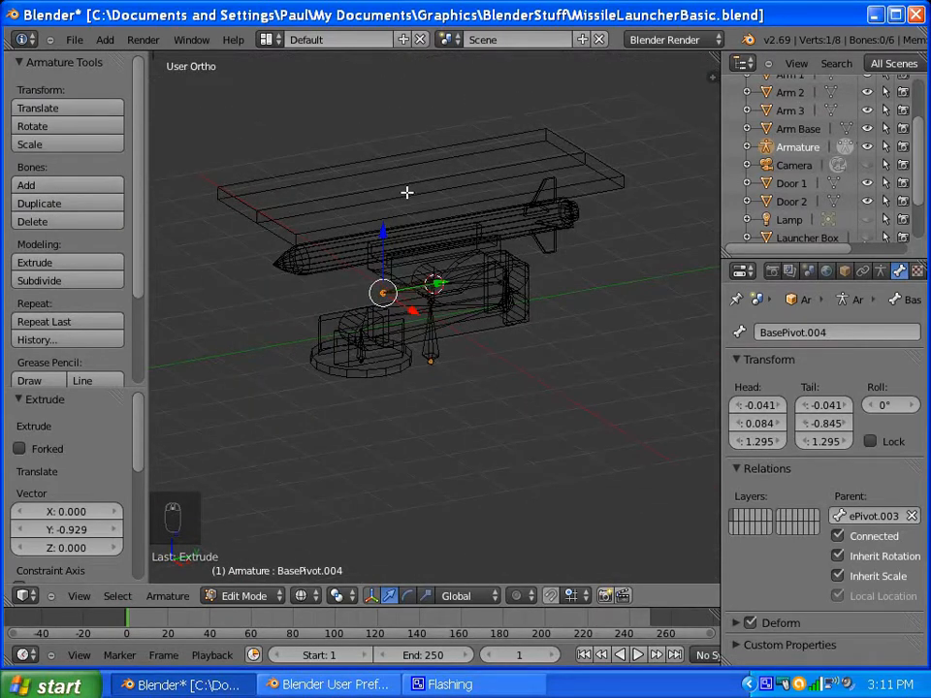
key("shift+a")
scroll(480, 202, "up", 3)
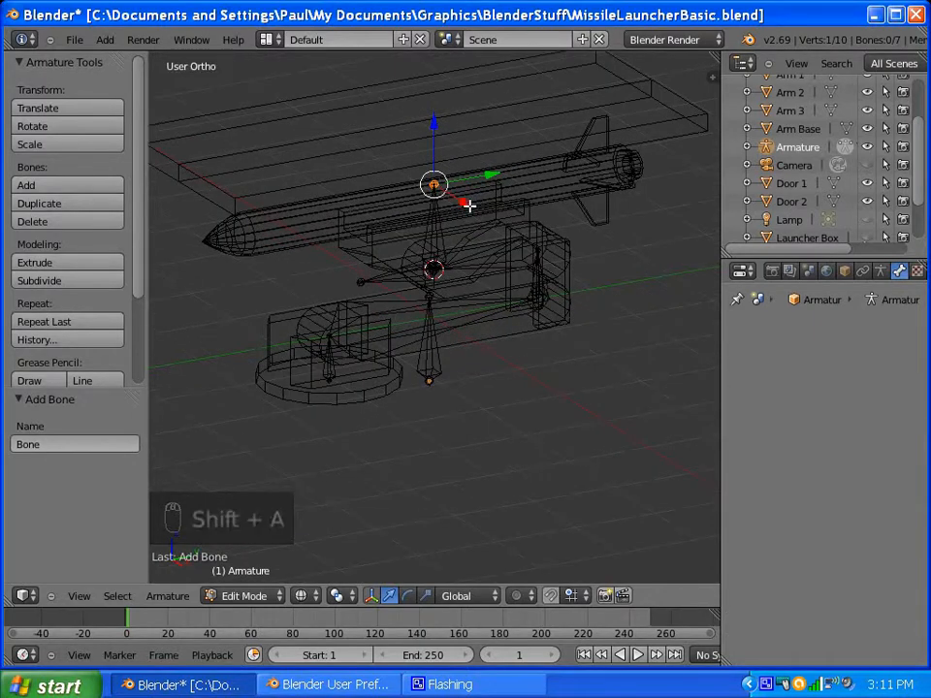
mouse_move(469, 203)
left_mouse_down()
mouse_move(450, 202)
mouse_move(482, 215)
mouse_move(470, 209)
mouse_move(474, 215)
left_mouse_up()
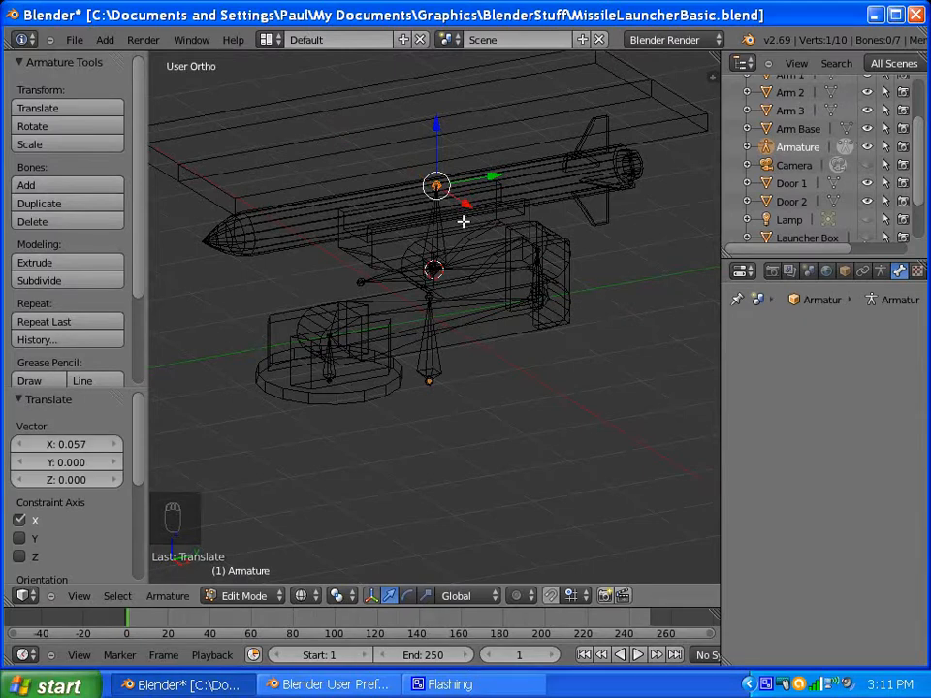
key("ctrl+z")
key("ctrl+z")
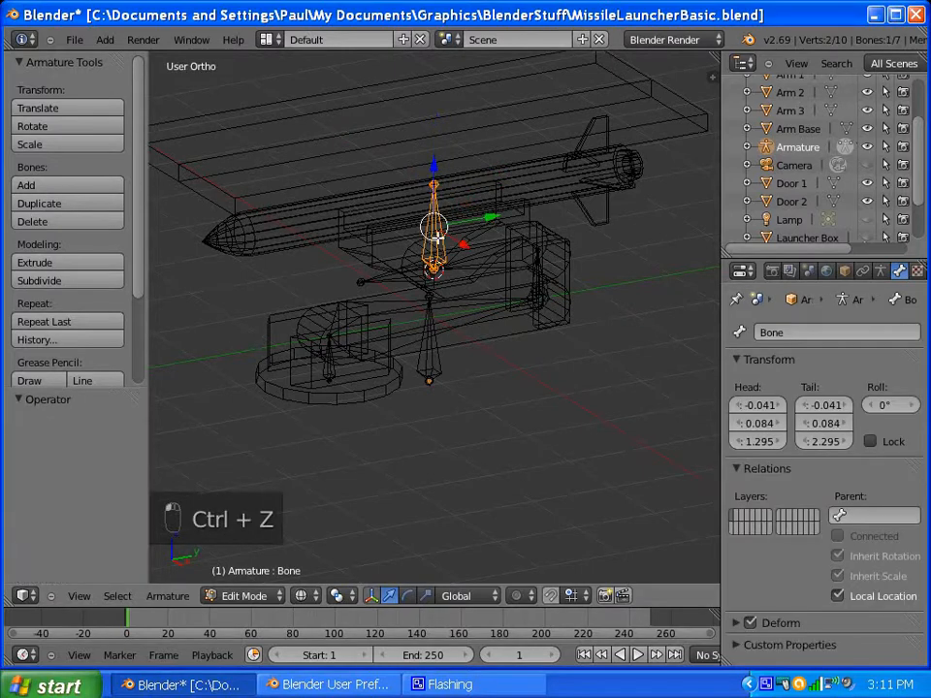
Step: Move the whole added bone about -1.139 along the X axis, to the outer side of the launcher
left_click_drag(458, 245, 413, 217)
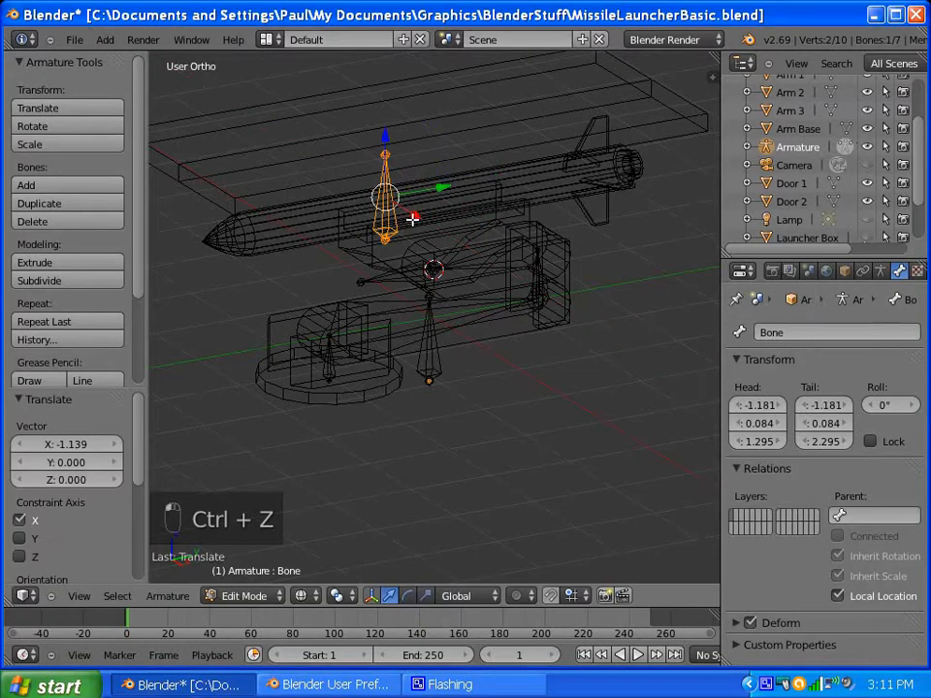
middle_click_drag(364, 147, 495, 153)
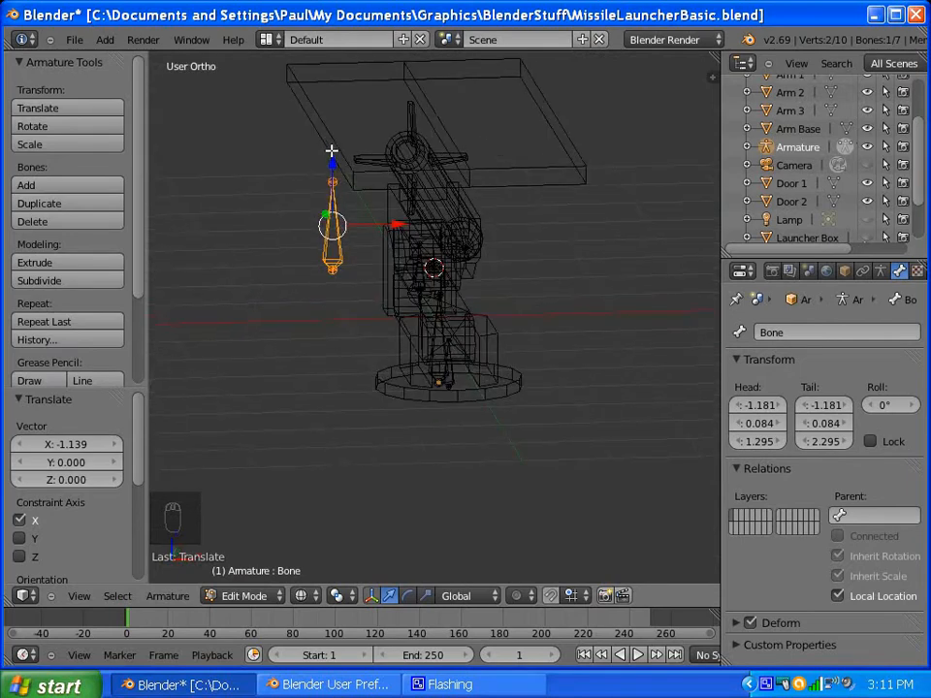
middle_click_drag(332, 150, 346, 191)
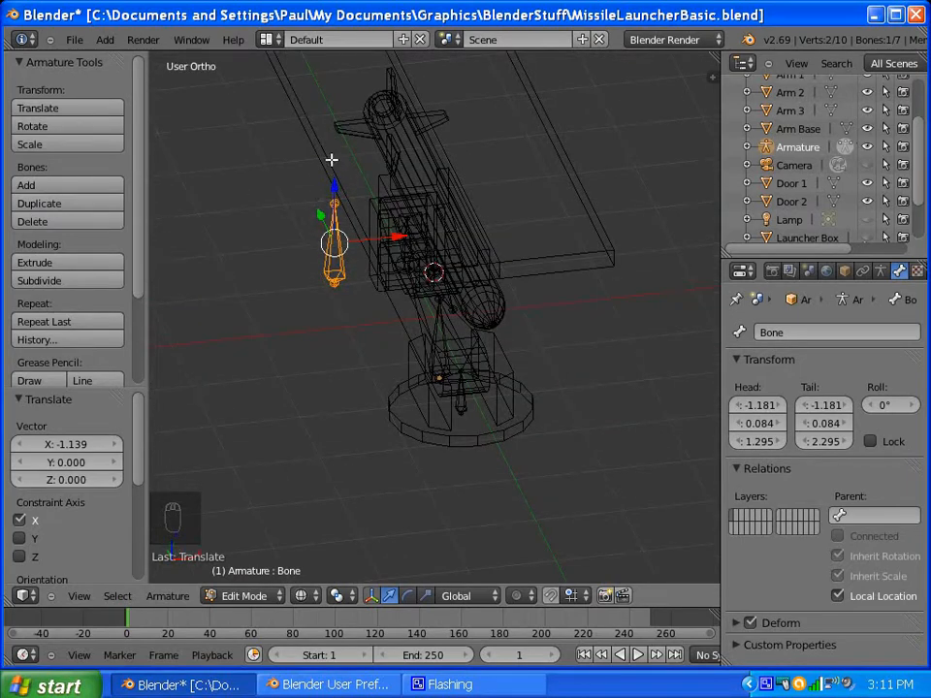
Step: Return the armature to Object Mode, select Door 1 and open its mesh in Edit Mode
key("Tab")
key("Tab")
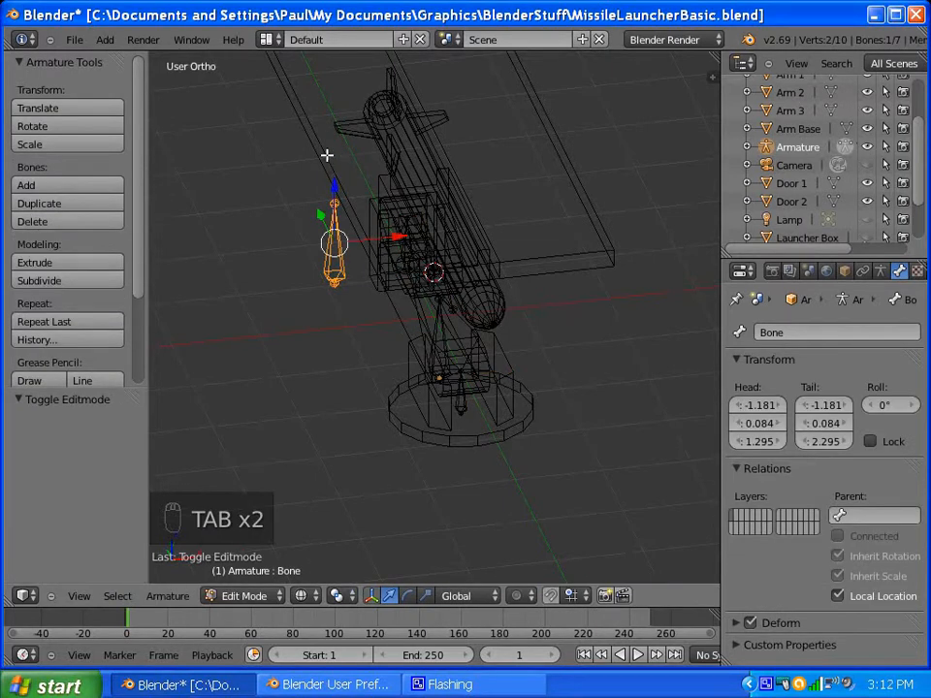
key("Tab")
right_click(335, 143)
right_click(322, 144)
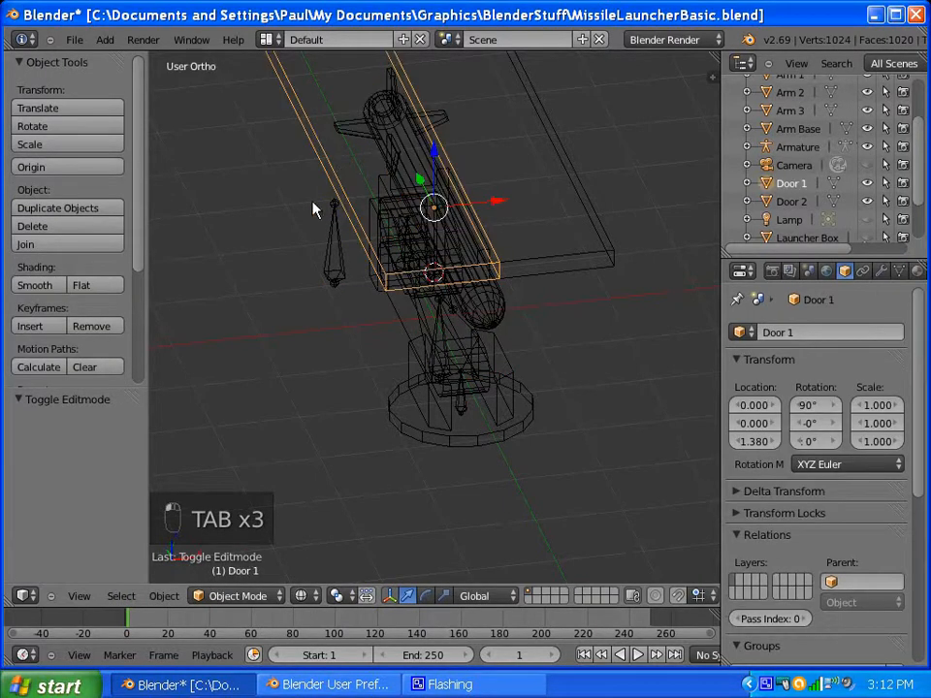
key("Tab")
Step: Switch the mesh selection mode to edges for Door 1
middle_click_drag(318, 188, 289, 177)
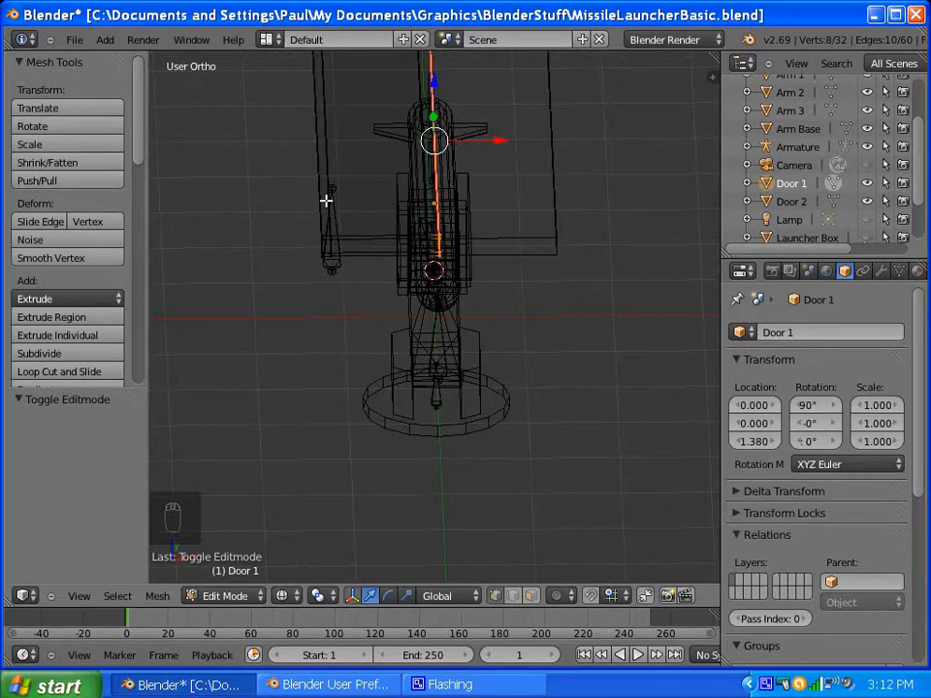
key("shift+Tab")
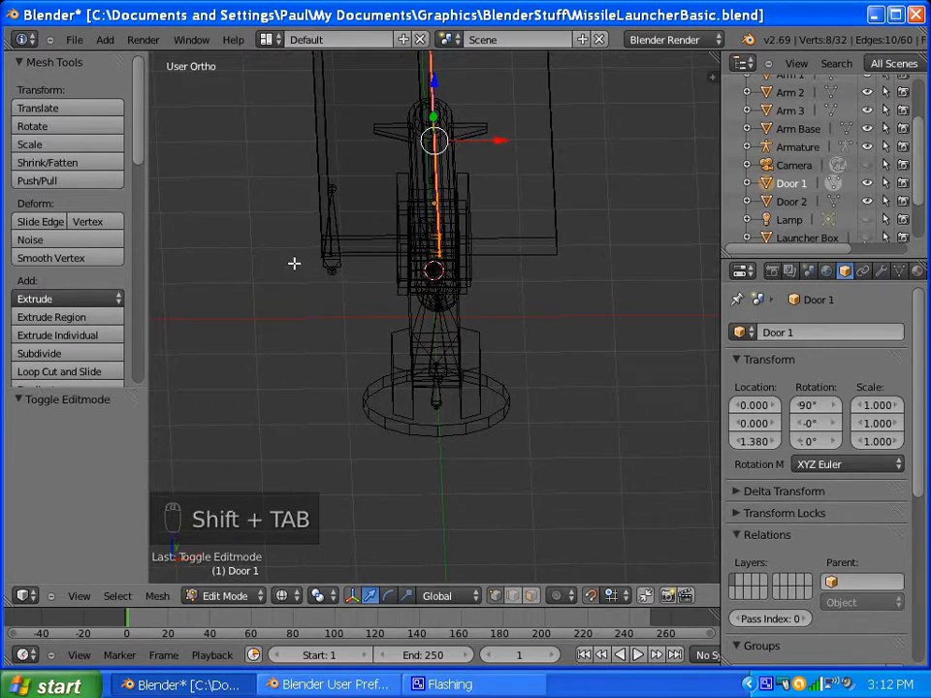
key("ctrl+Tab")
left_click(265, 280)
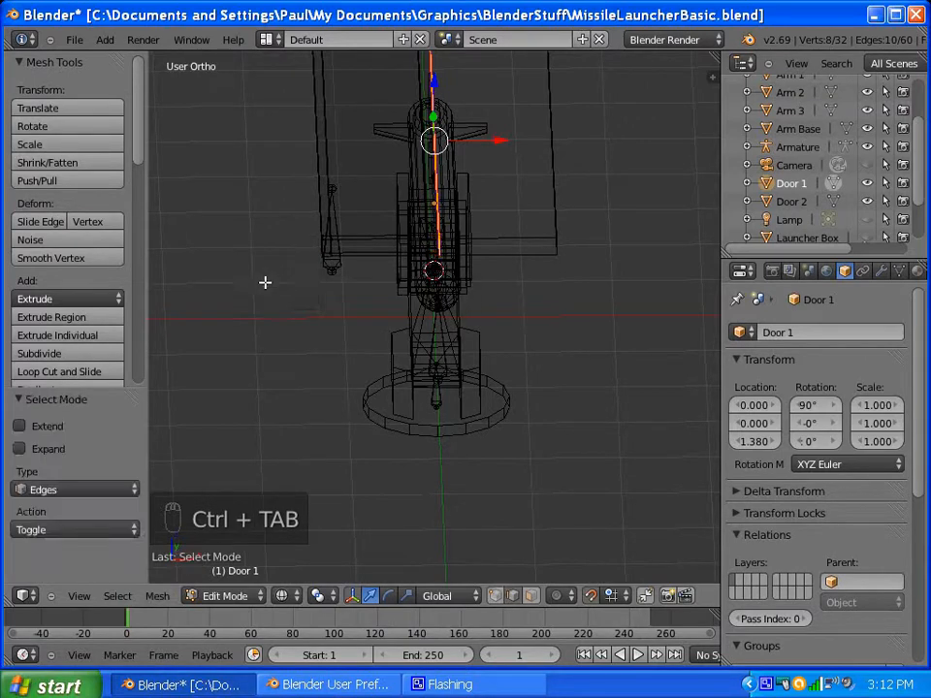
middle_click_drag(329, 176, 285, 150)
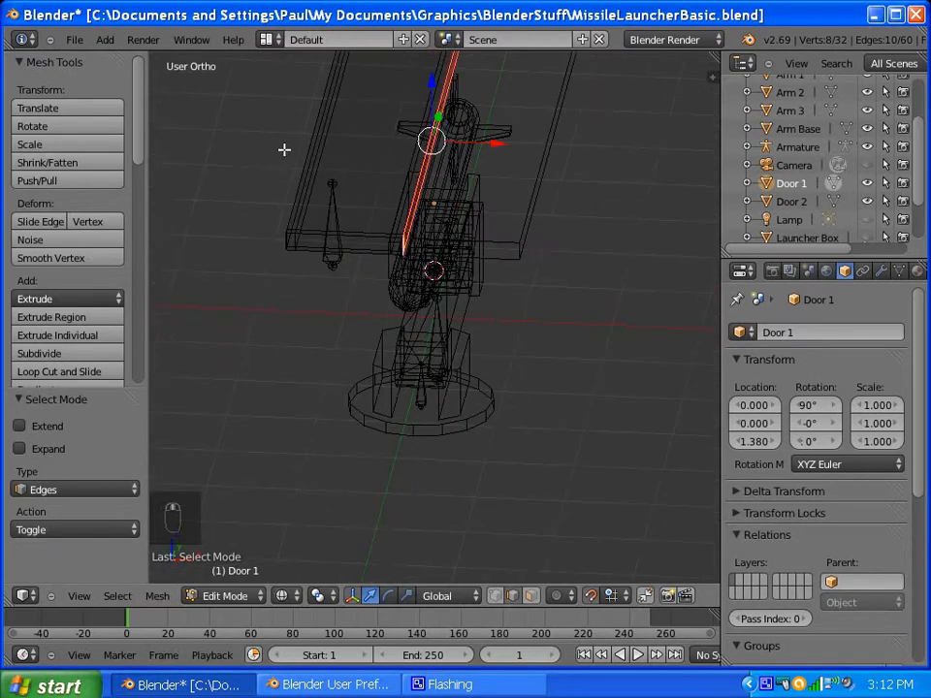
Step: Select the edge loop along Door 1's outer hinge side and snap the 3D cursor to it
right_click(294, 240, "alt")
middle_click_drag(247, 247, 304, 236)
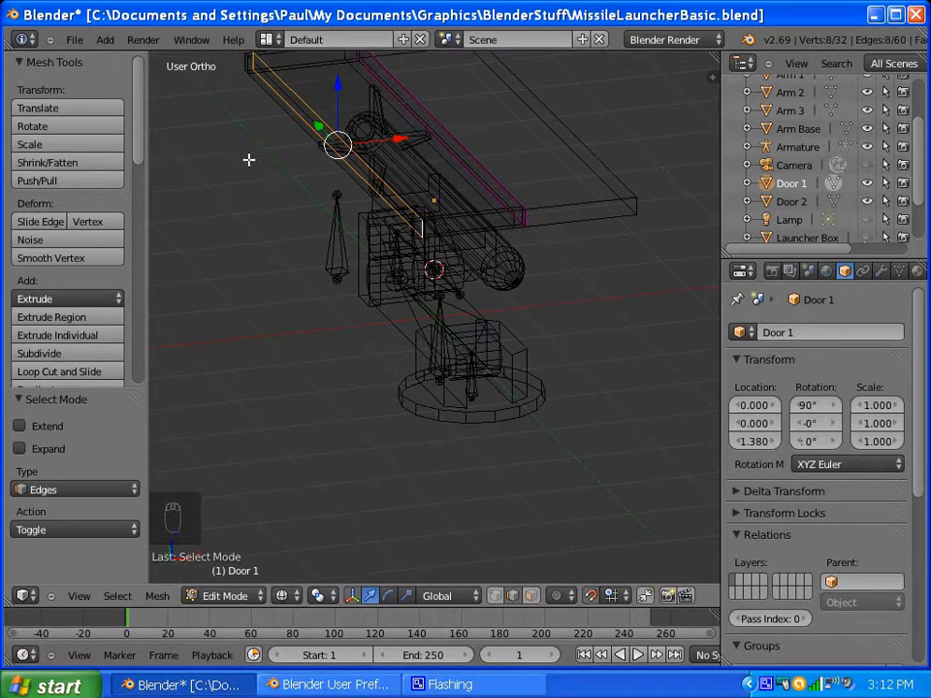
key("shift+s")
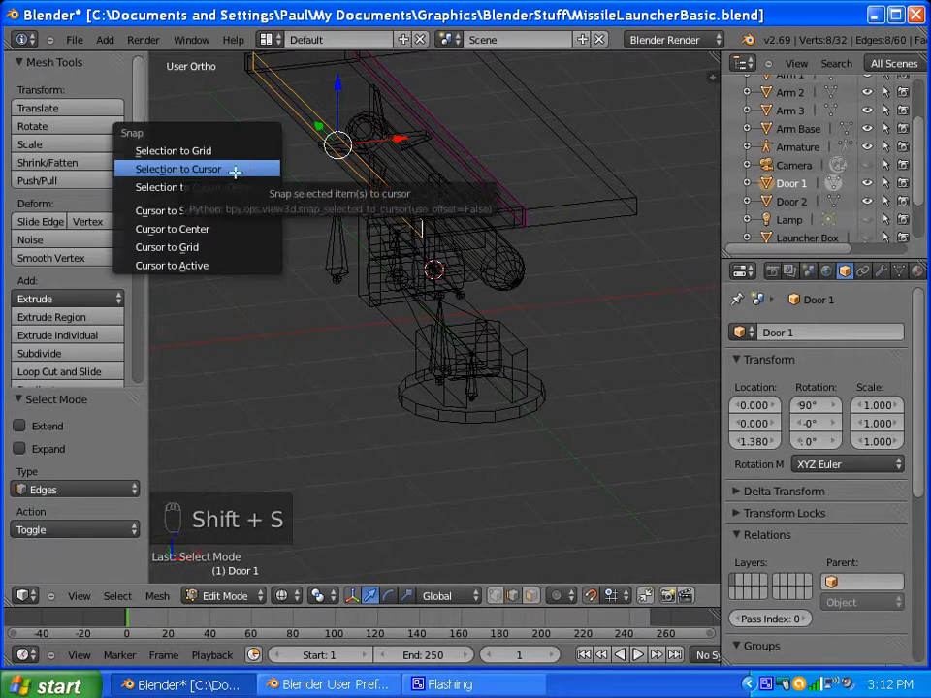
left_click(198, 212)
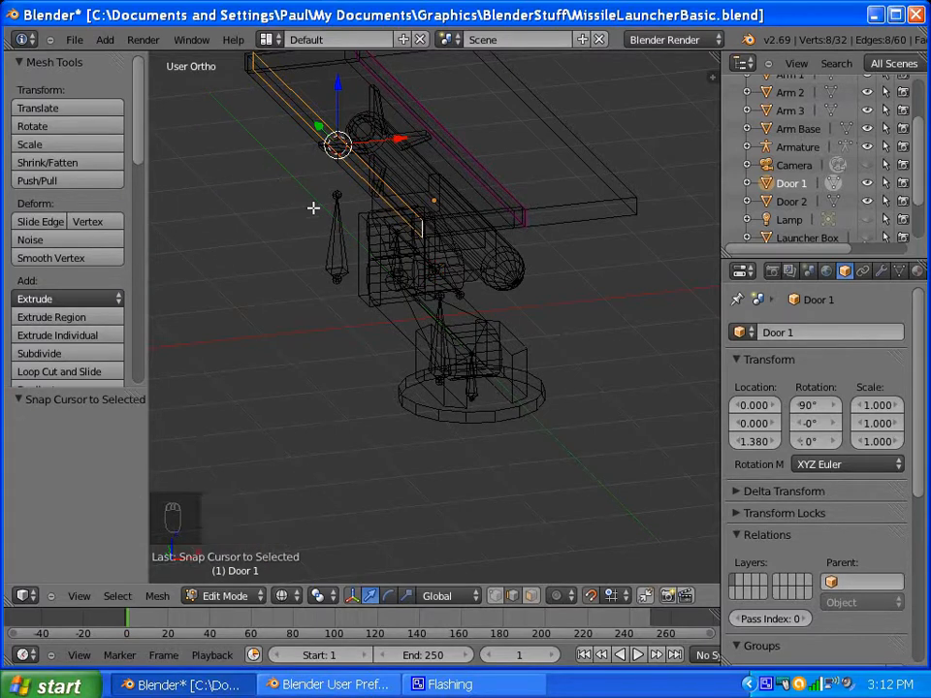
Step: Leave Door 1's mesh, open the armature in Edit Mode and snap the unparented bone's head to the 3D cursor
key("Tab")
right_click(332, 276)
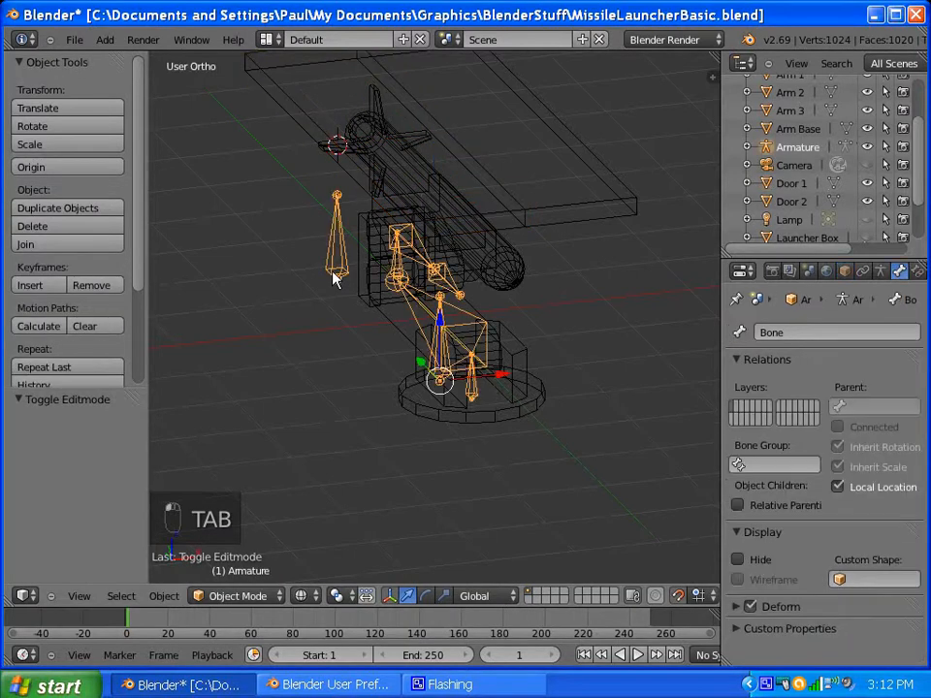
key("Tab")
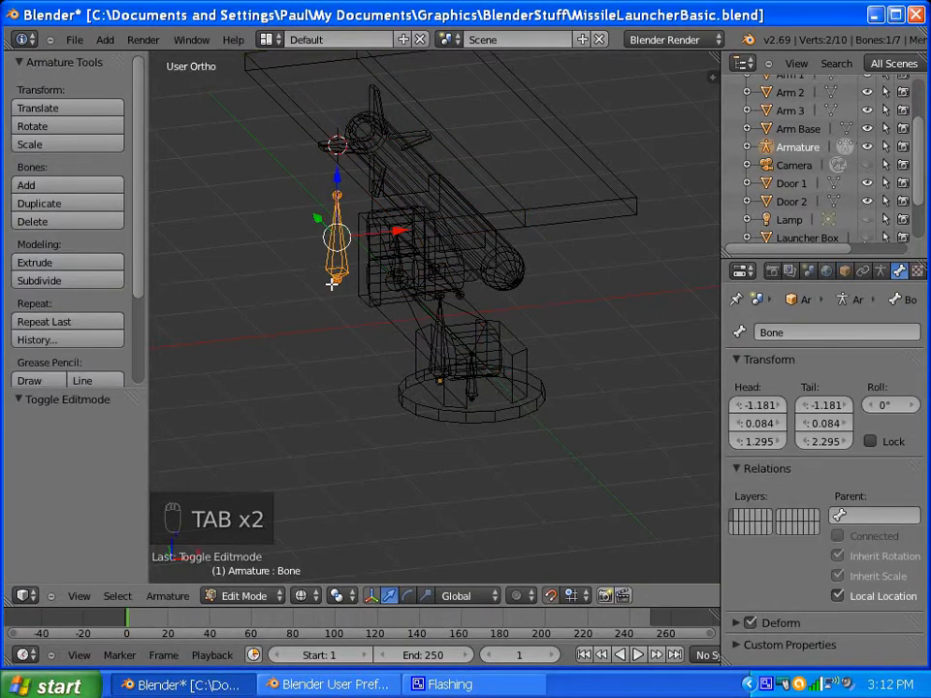
right_click(335, 281)
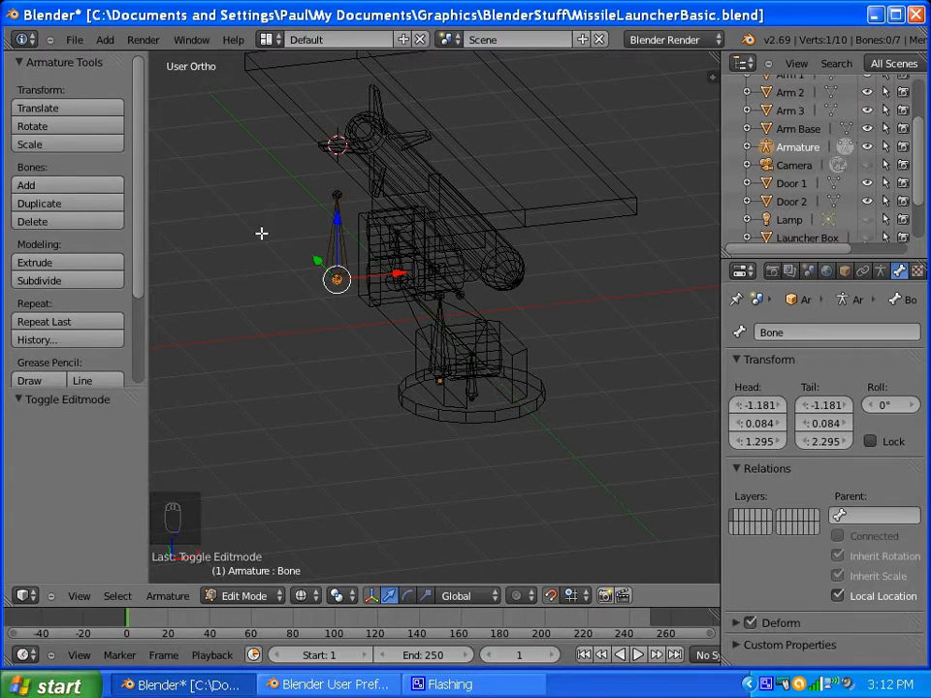
left_click(321, 258)
left_click(327, 247)
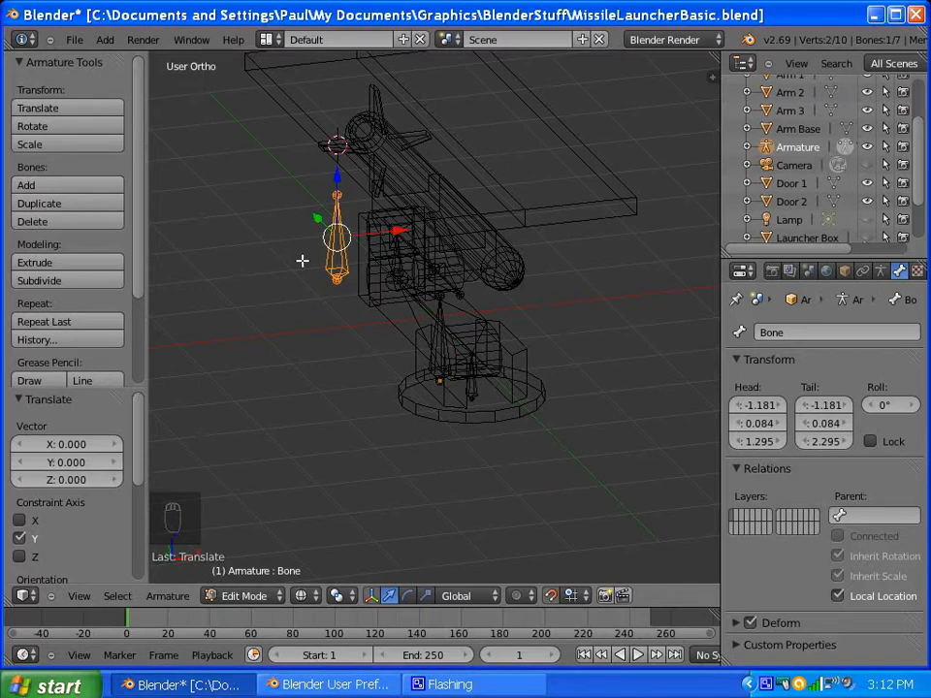
right_click(337, 281)
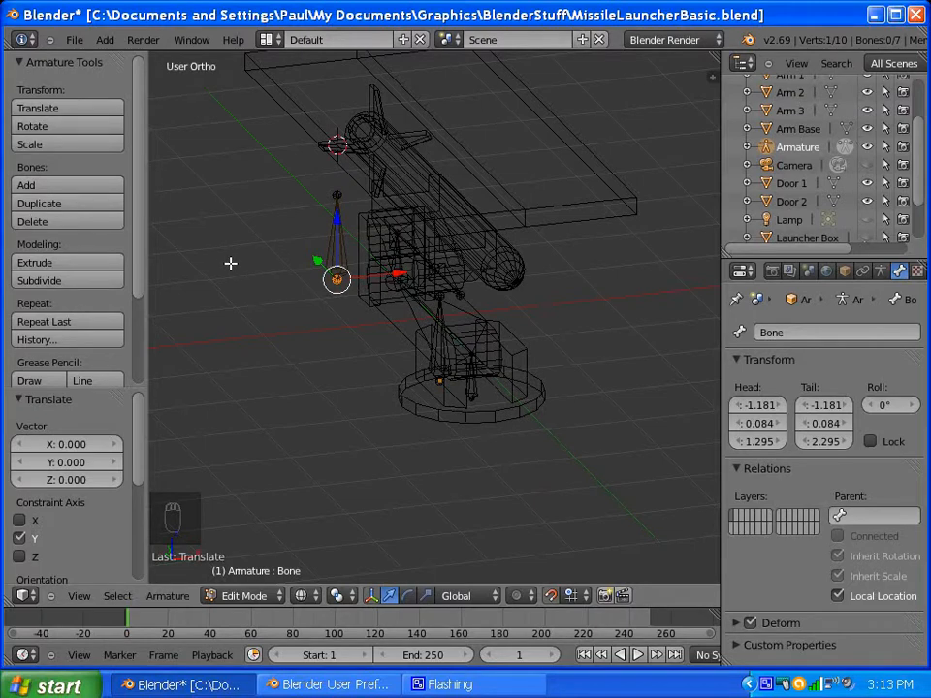
key("shift+s")
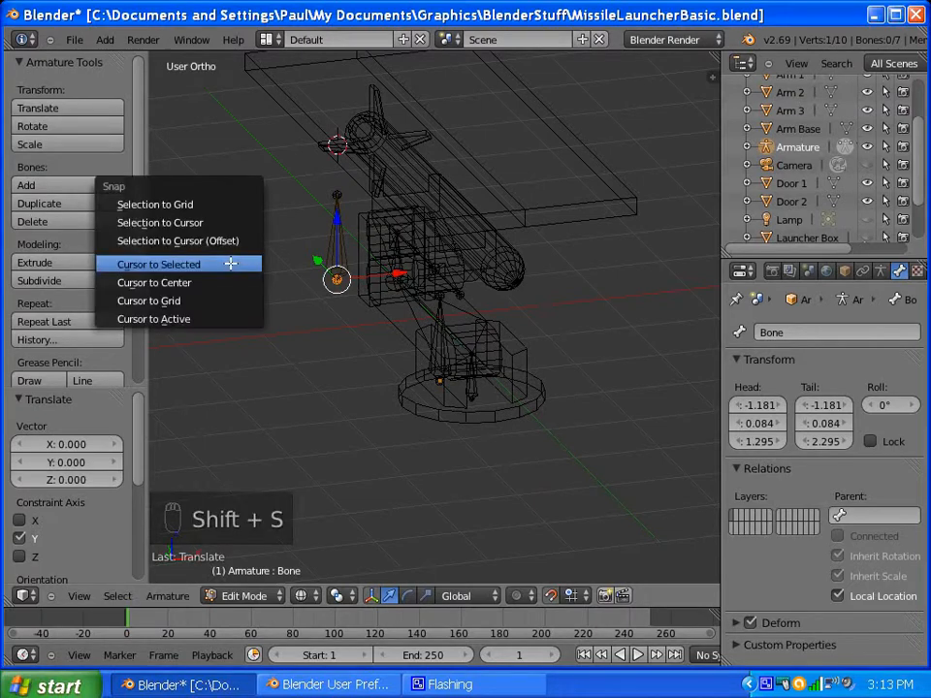
left_click(202, 224)
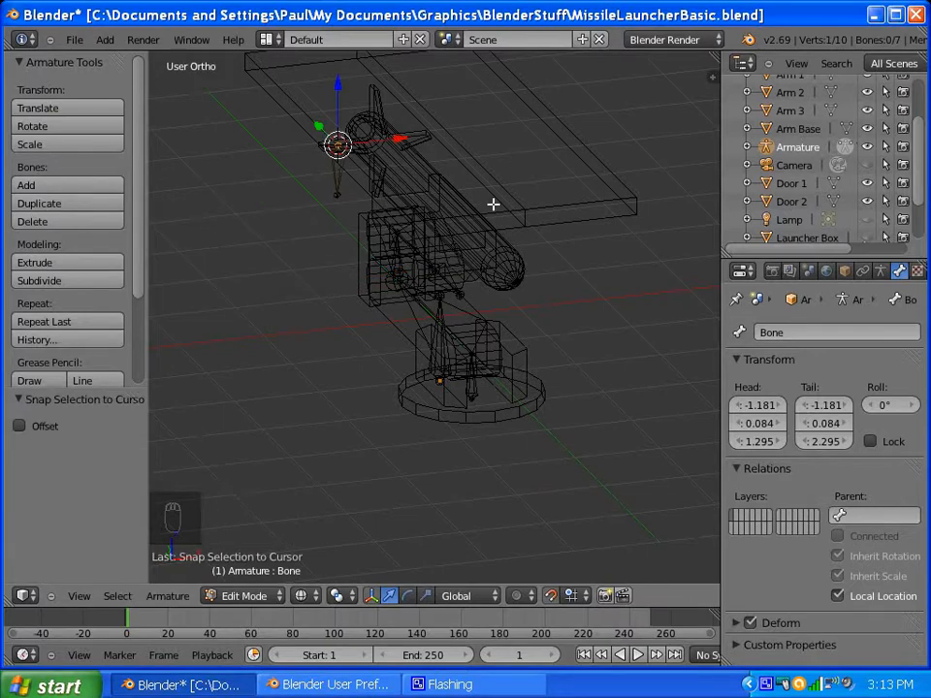
Step: Reopen Door 1 in Edit Mode, select the edge loop along its inner side and snap the 3D cursor to it
middle_click_drag(493, 204, 352, 230)
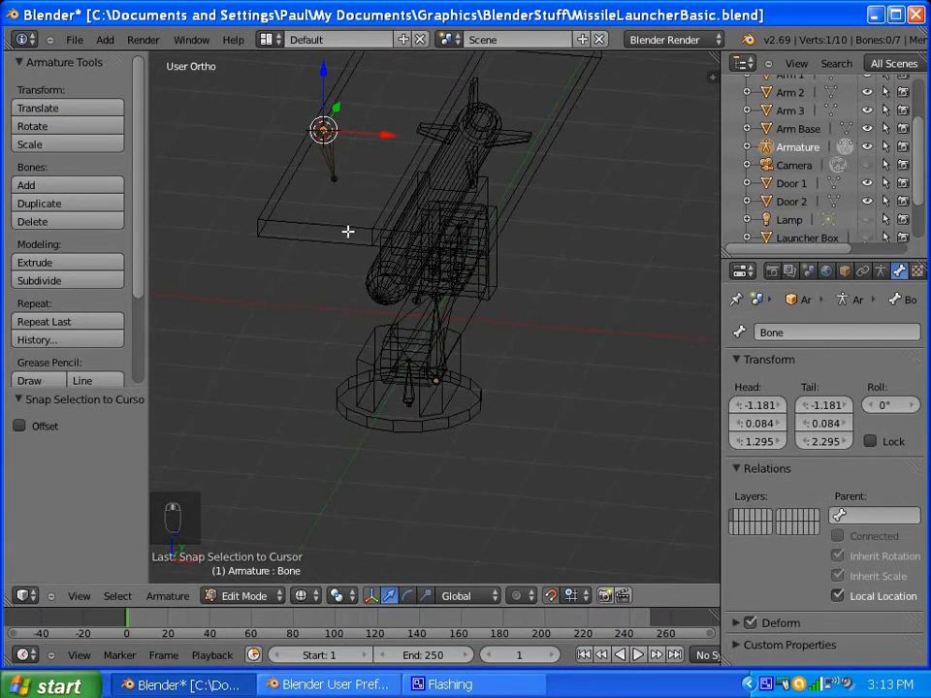
key("Tab")
right_click(351, 217)
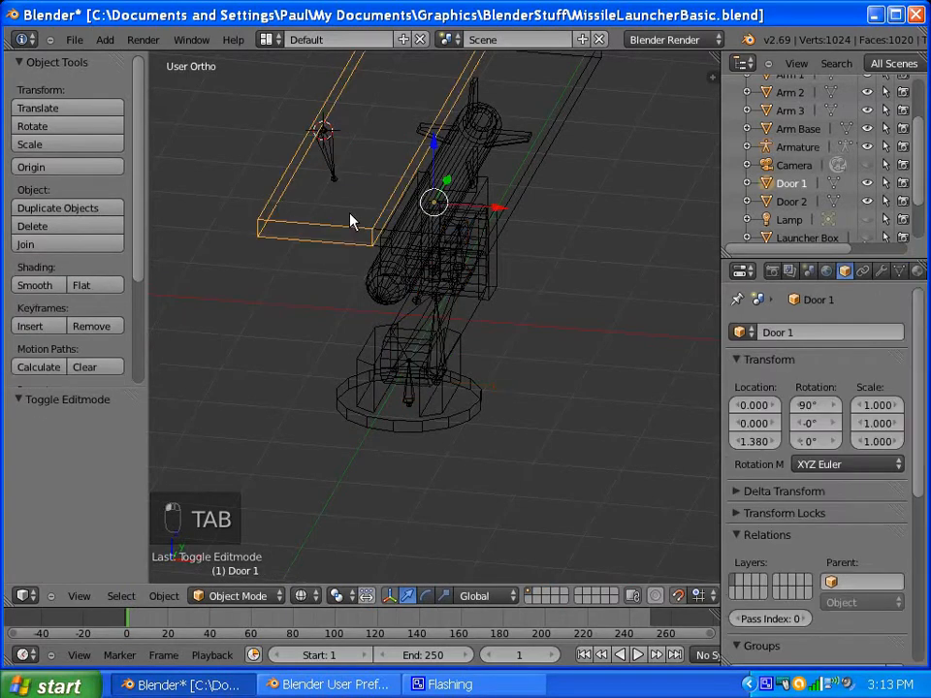
key("Tab")
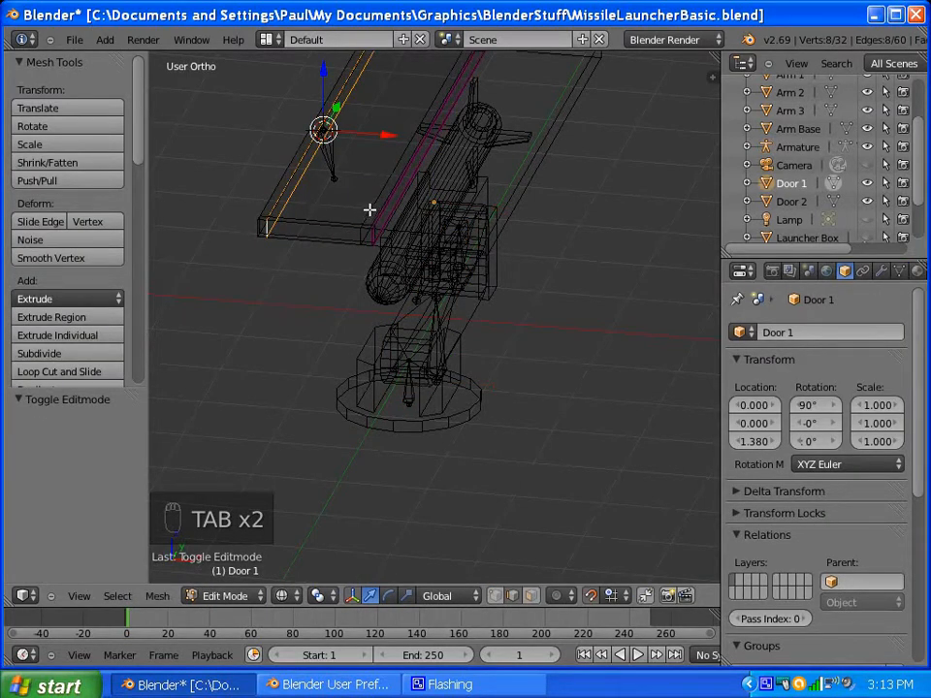
right_click(370, 210)
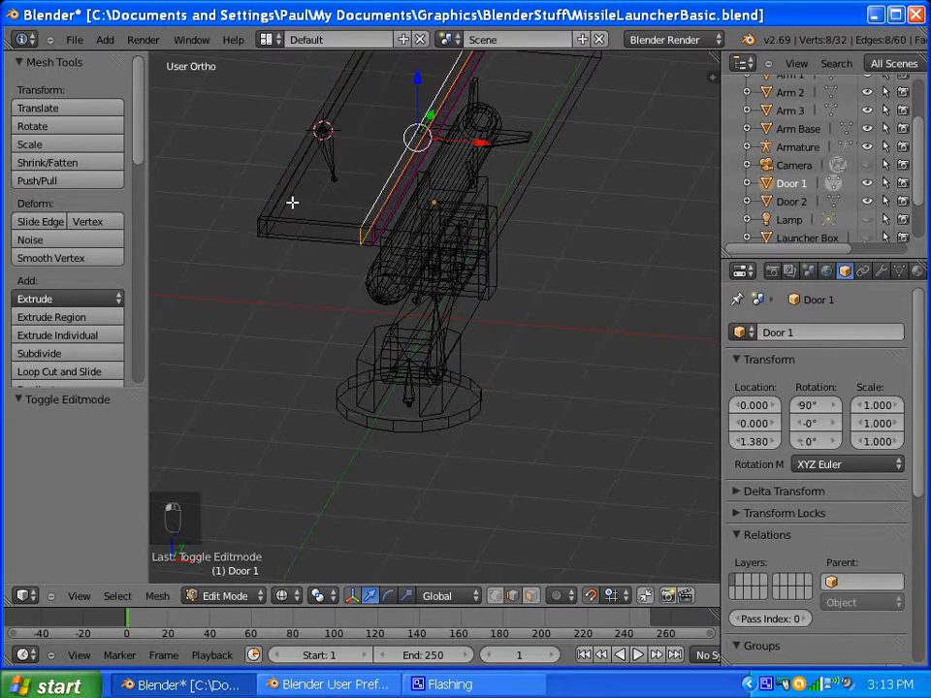
middle_click_drag(258, 185, 297, 185)
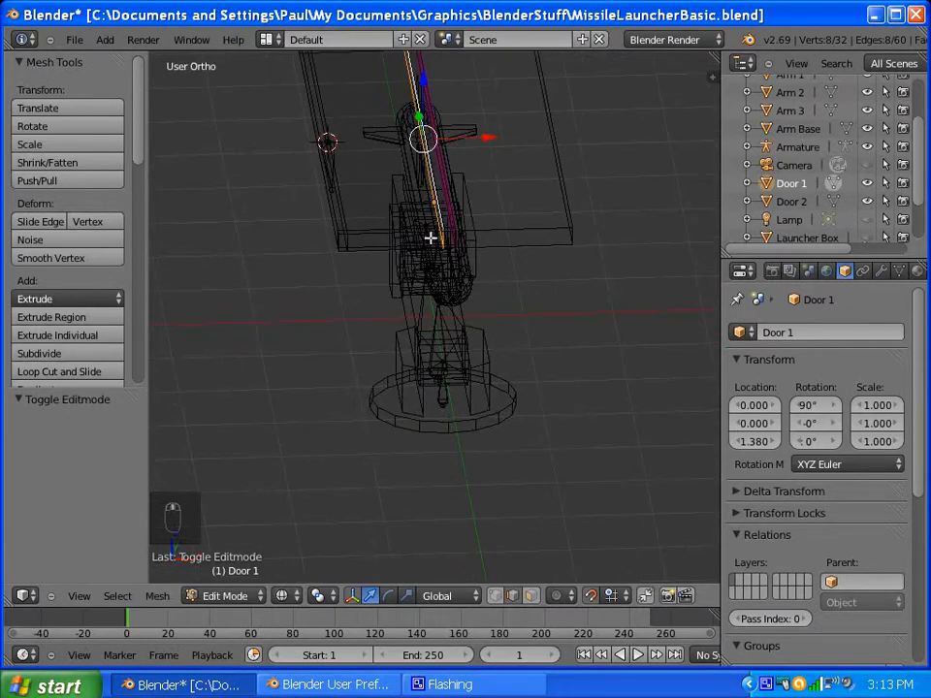
middle_click_drag(381, 185, 358, 180)
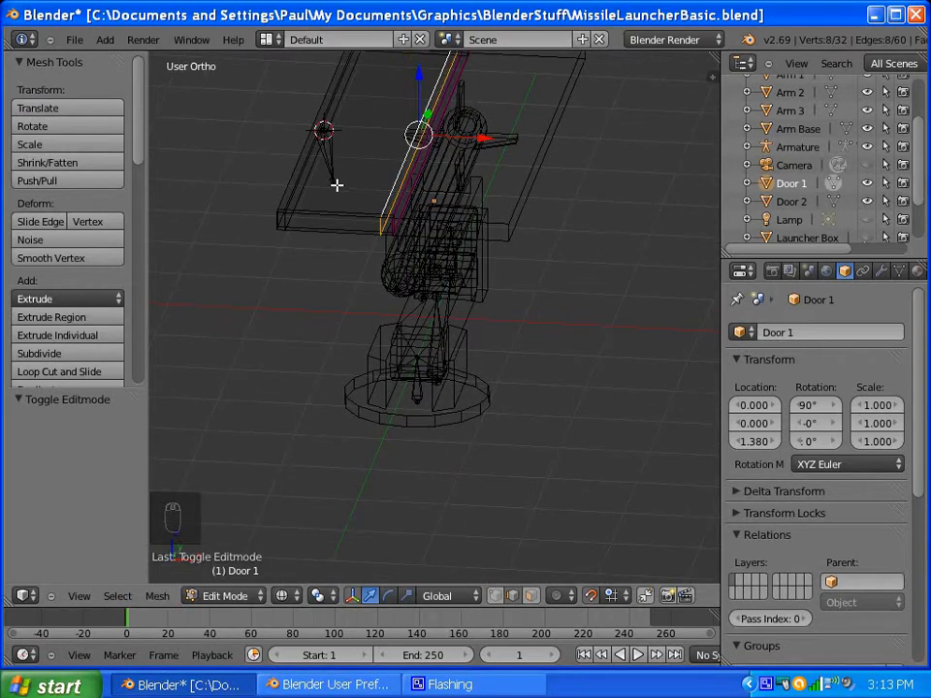
key("shift+s")
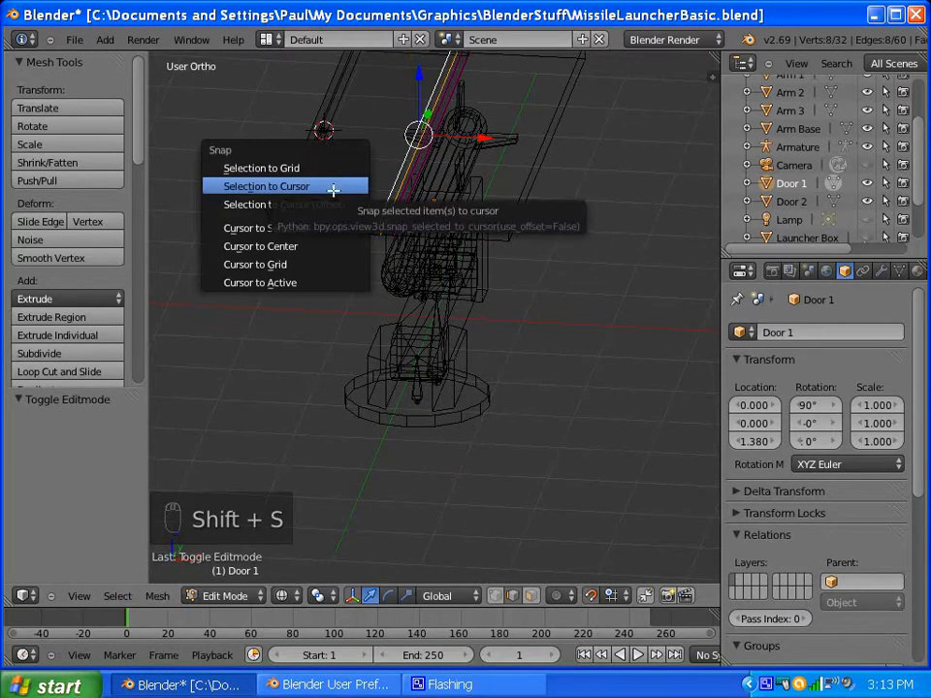
left_click(281, 229)
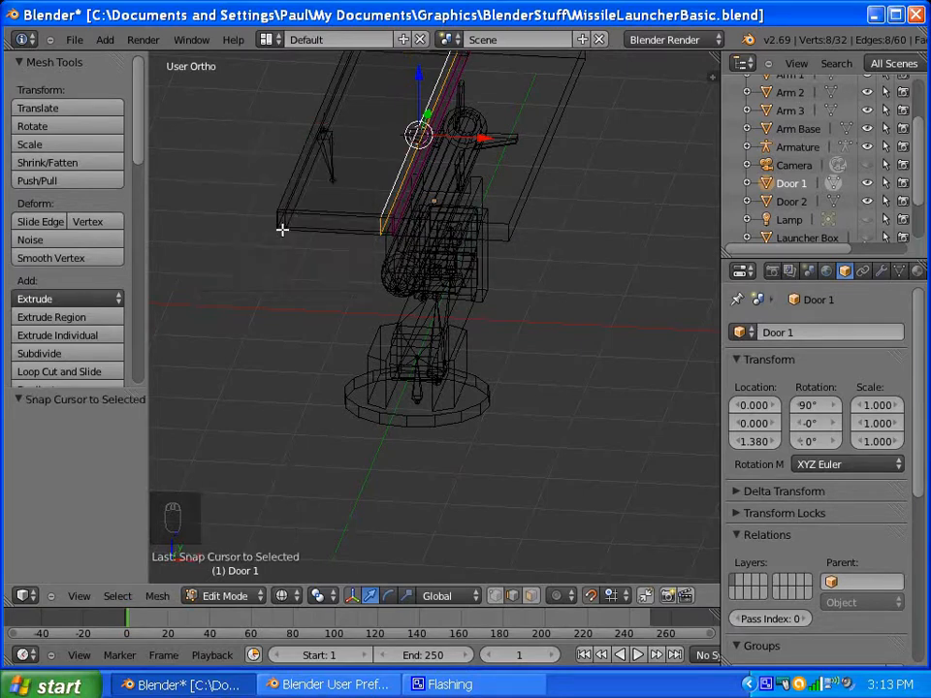
Step: Return to the armature's Edit Mode and snap the door bone's tail to the 3D cursor at Door 1's inner edge
key("Tab")
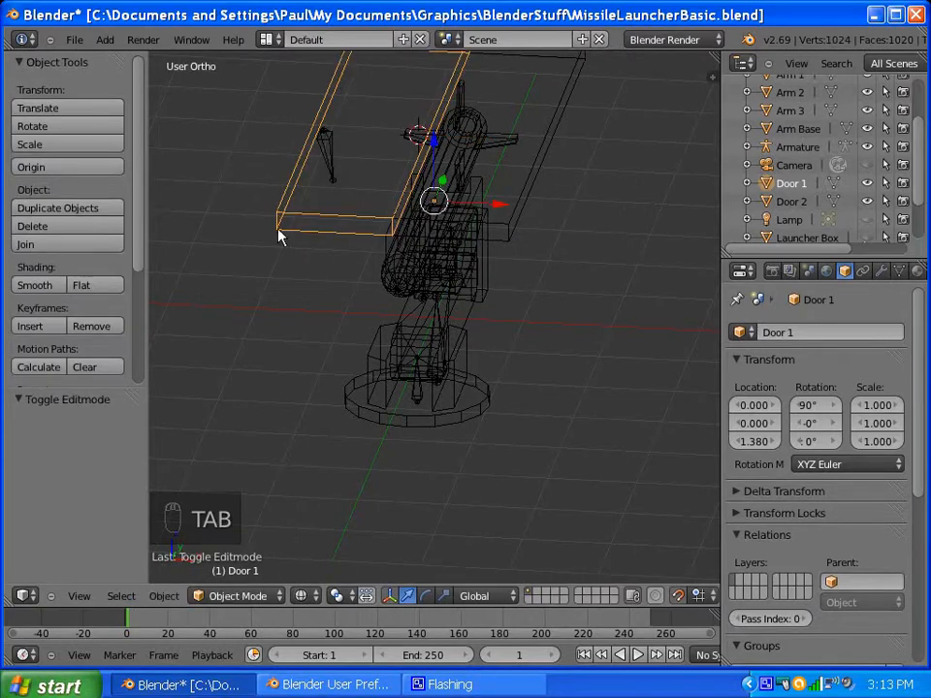
middle_click_drag(278, 235, 398, 231)
right_click(367, 183)
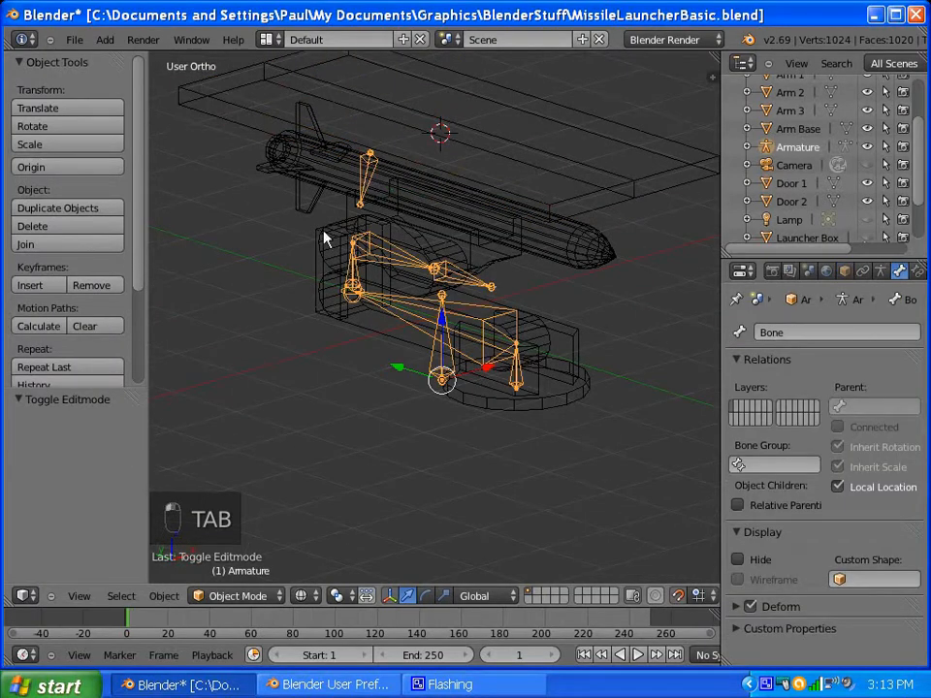
key("Tab")
right_click(359, 206)
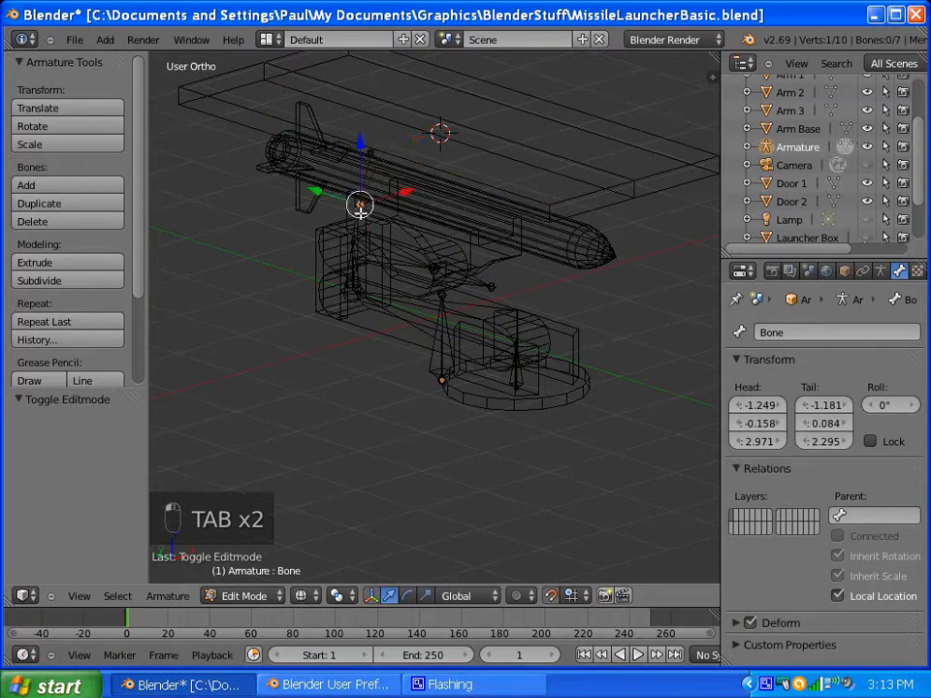
middle_click_drag(358, 206, 281, 214)
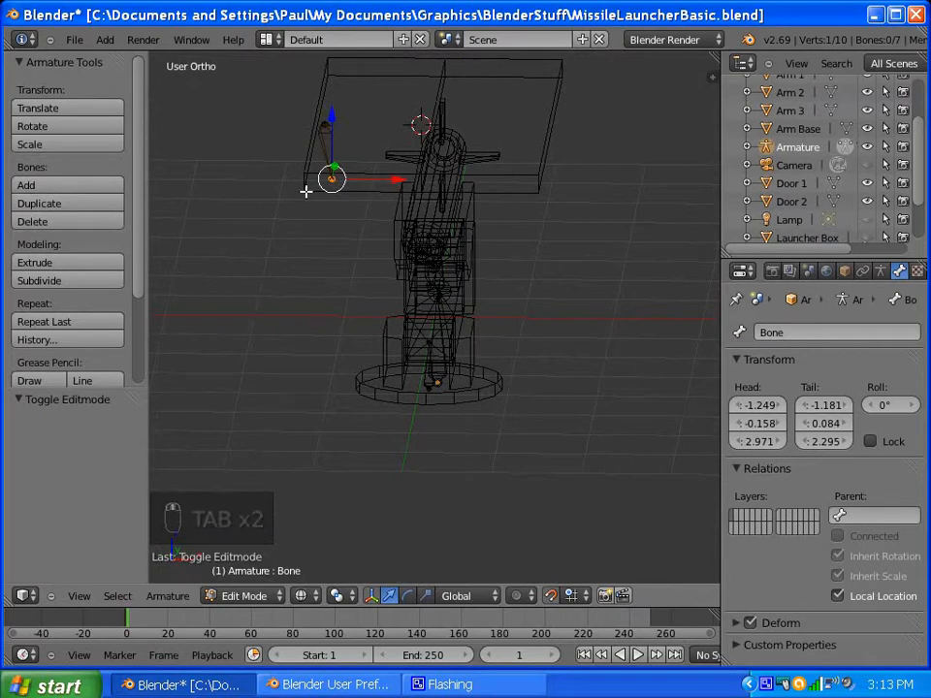
key("shift+s")
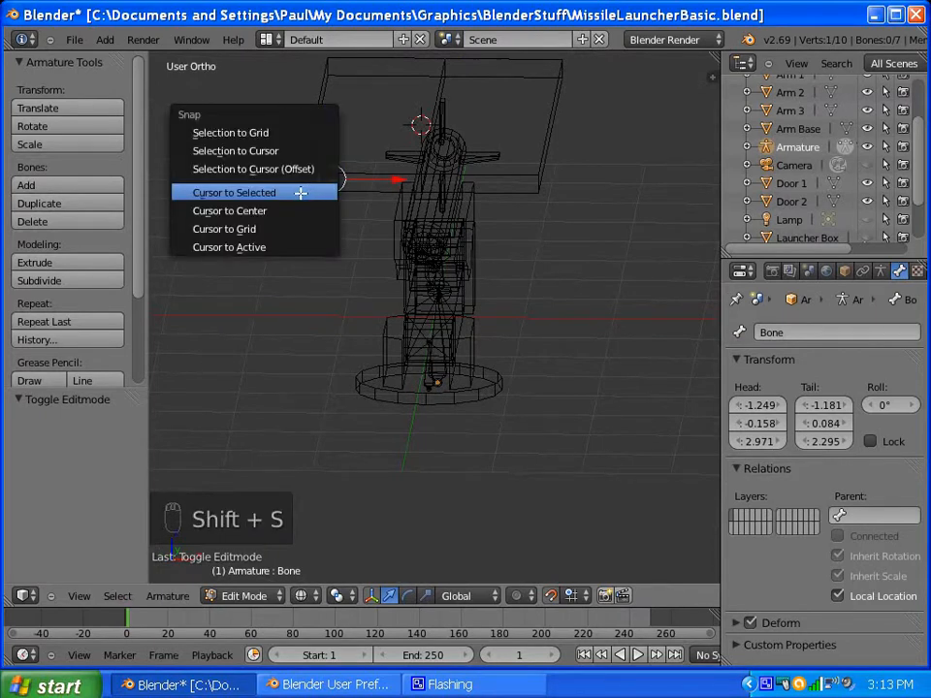
left_click(265, 151)
Step: Select the whole door bone, snap the 3D cursor to the scene center and set the pivot point to 3D Cursor
middle_click_drag(338, 158, 331, 205)
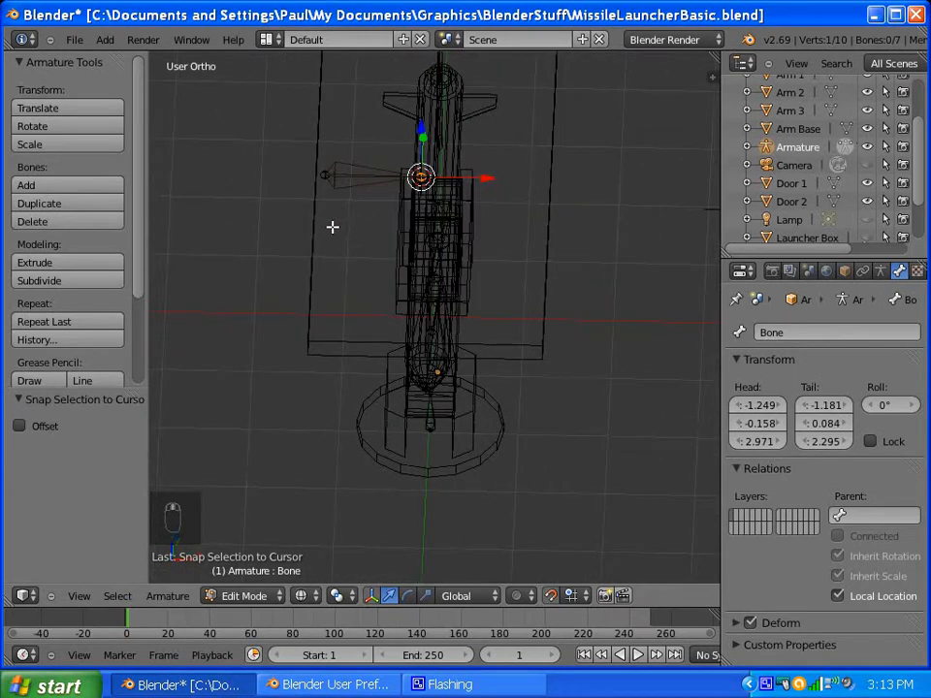
mouse_move(333, 227)
middle_mouse_down()
mouse_move(379, 224)
mouse_move(376, 194)
mouse_move(329, 198)
mouse_move(321, 220)
middle_mouse_up()
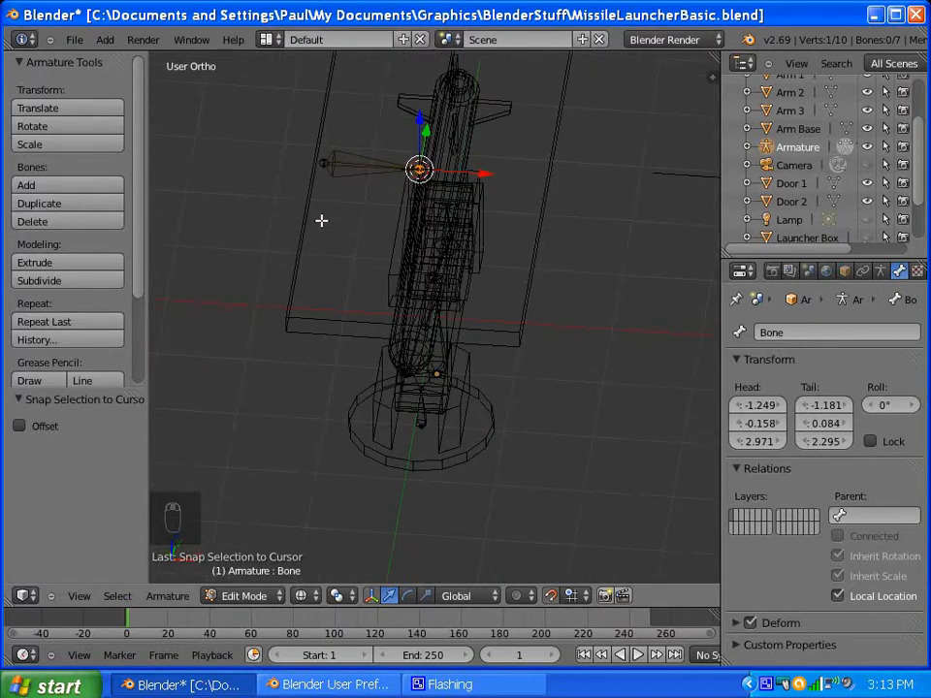
right_click(342, 166)
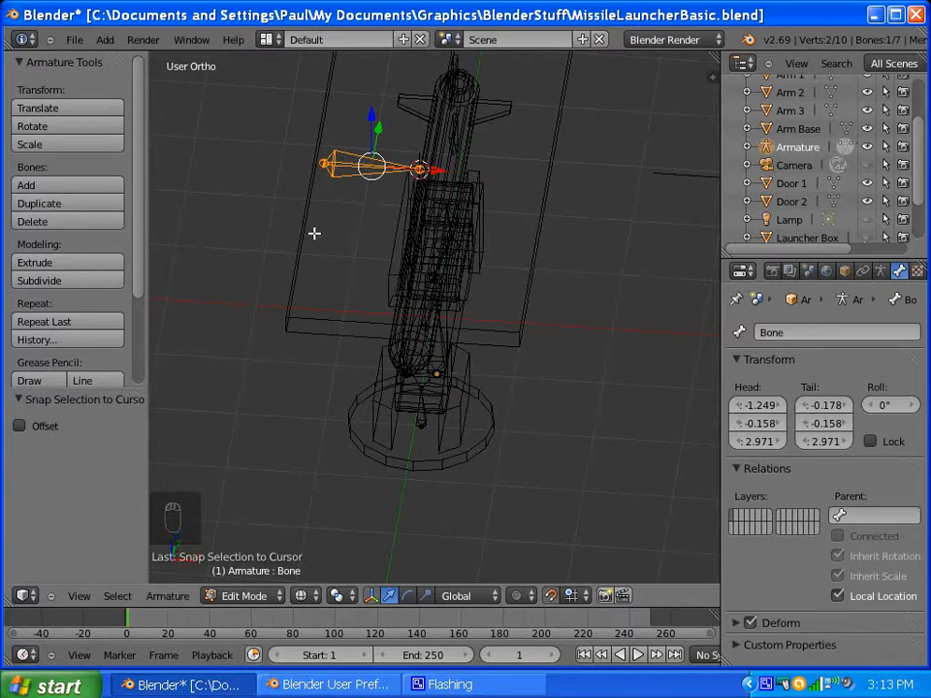
key("shift+s")
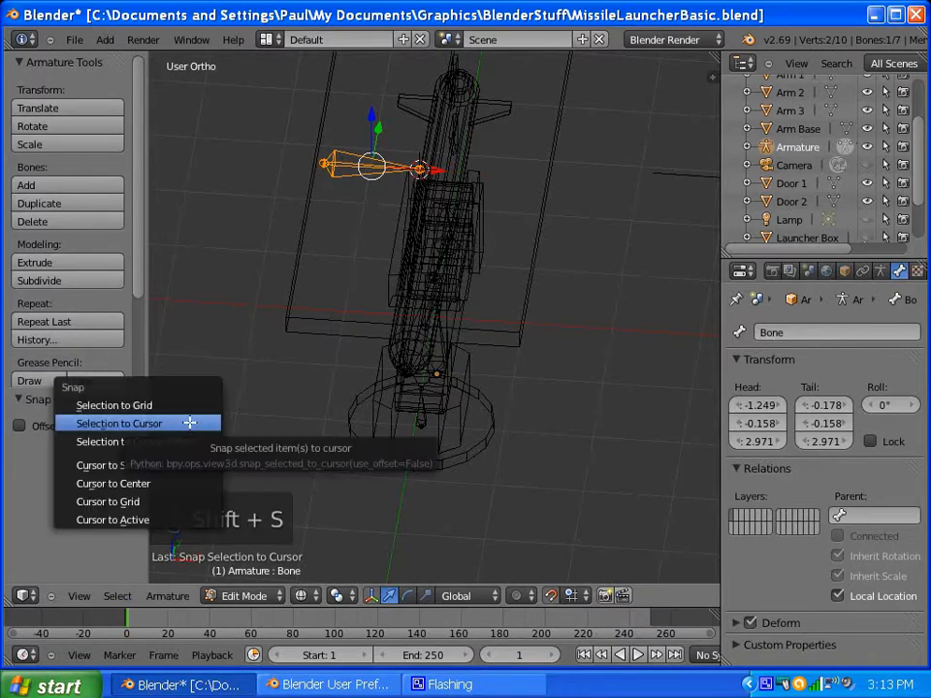
left_click(155, 483)
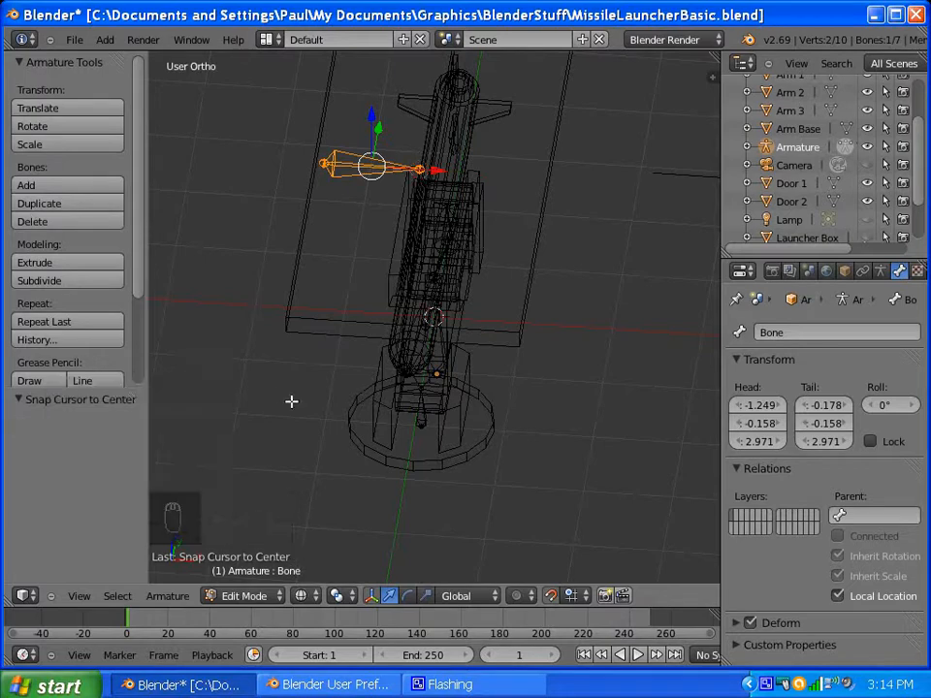
middle_click_drag(308, 373, 358, 361)
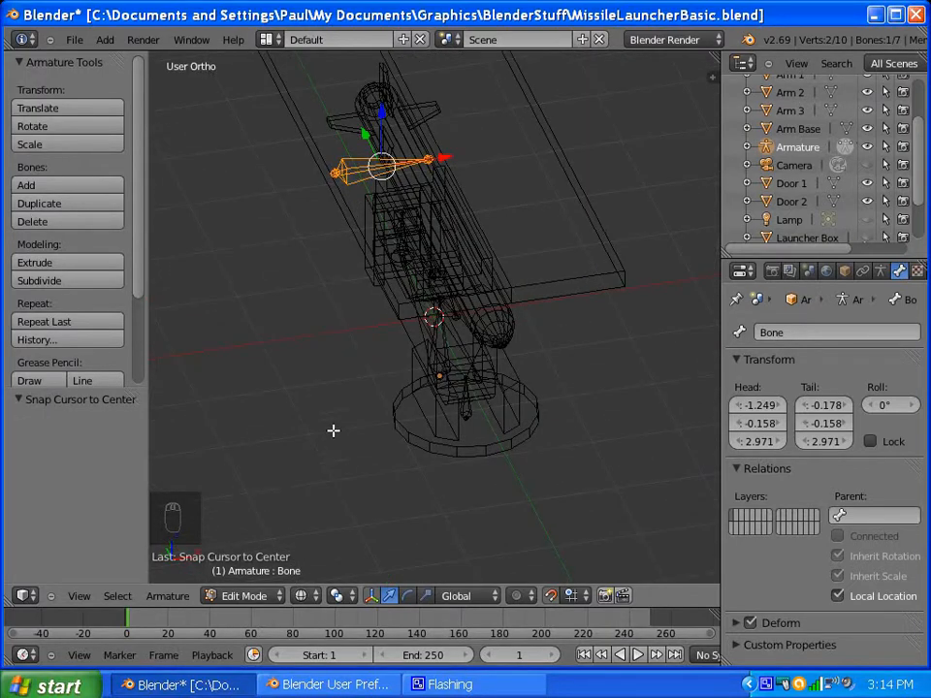
left_click(337, 596)
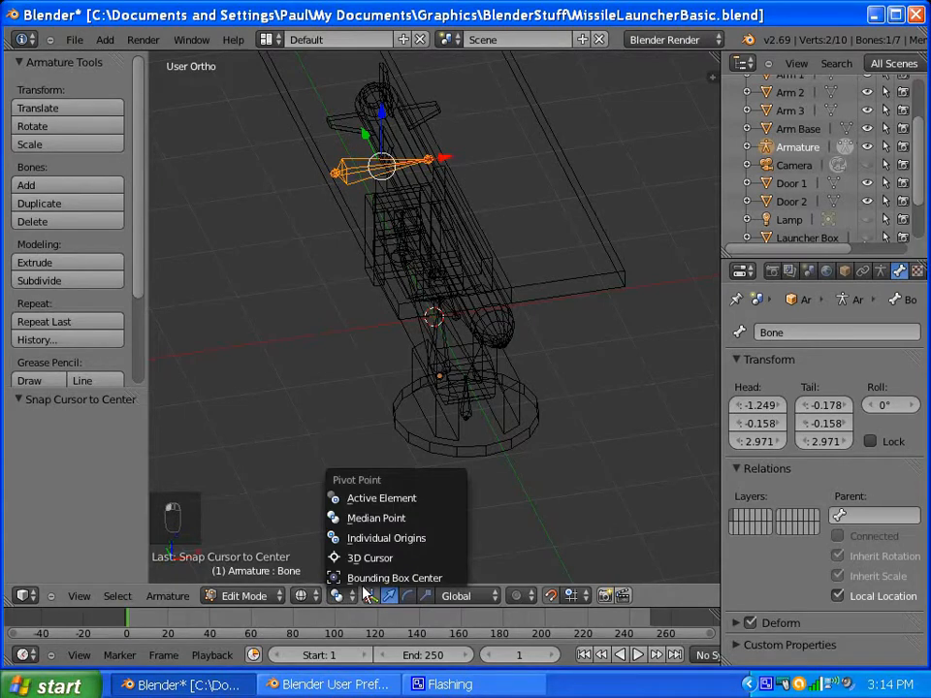
left_click(375, 560)
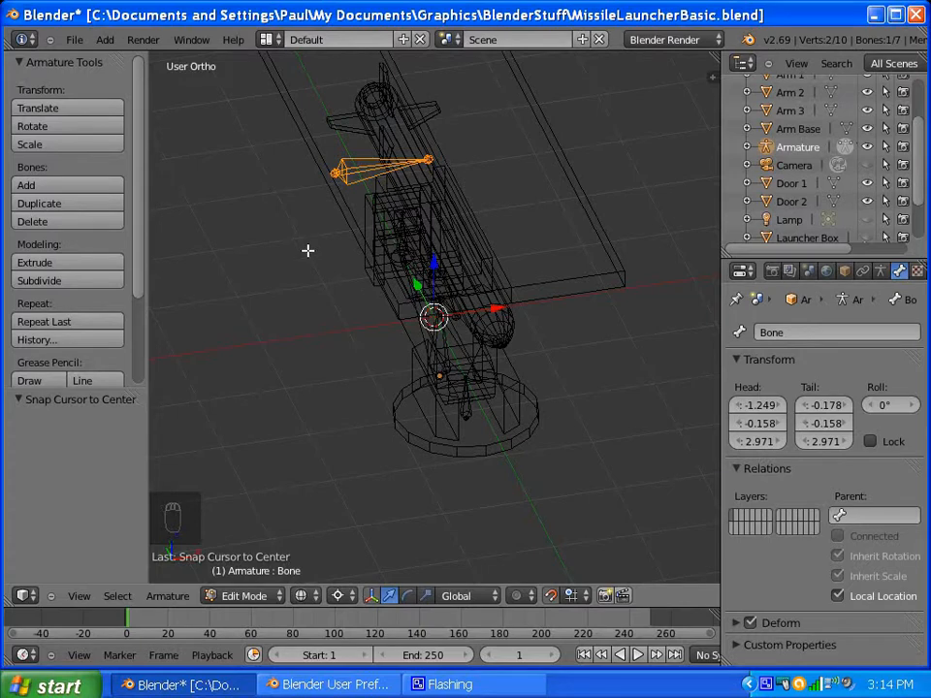
Step: Duplicate the door bone in place and mirror the copy about the 3D cursor by scaling it -1 along X
key("shift+d")
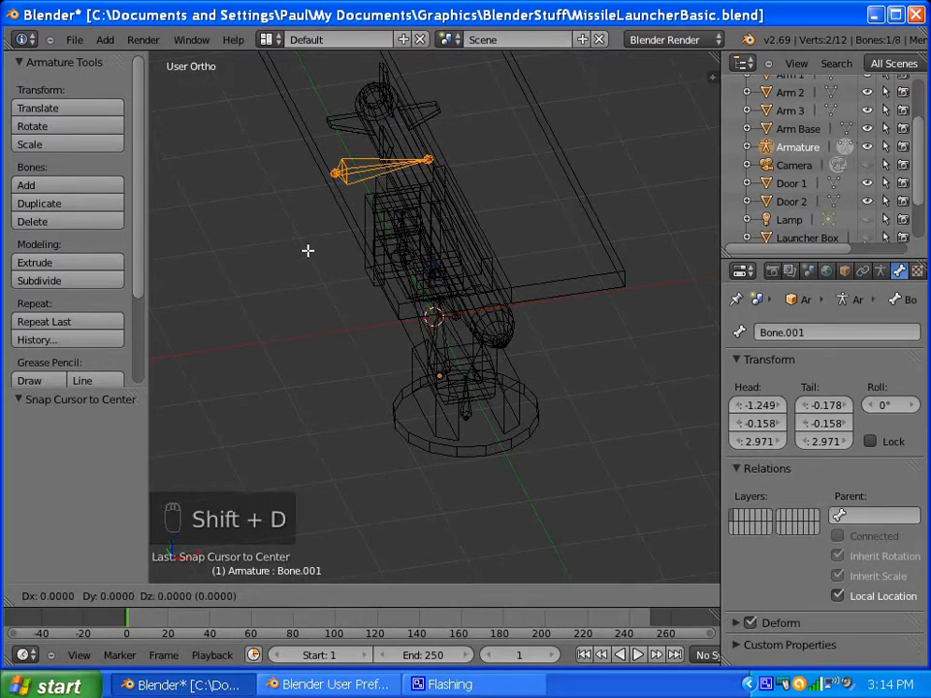
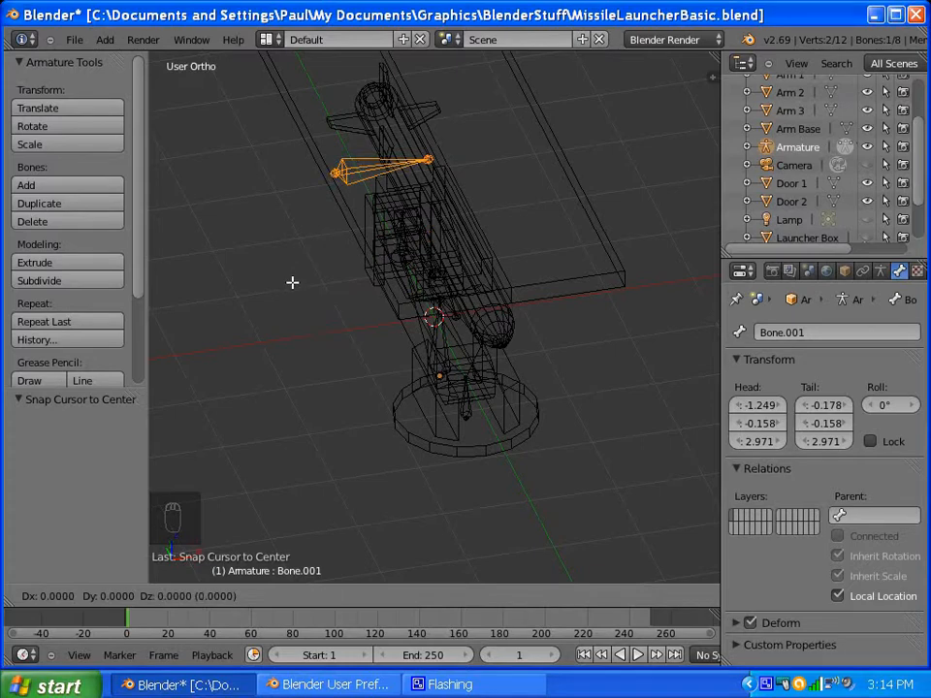
left_click(292, 282)
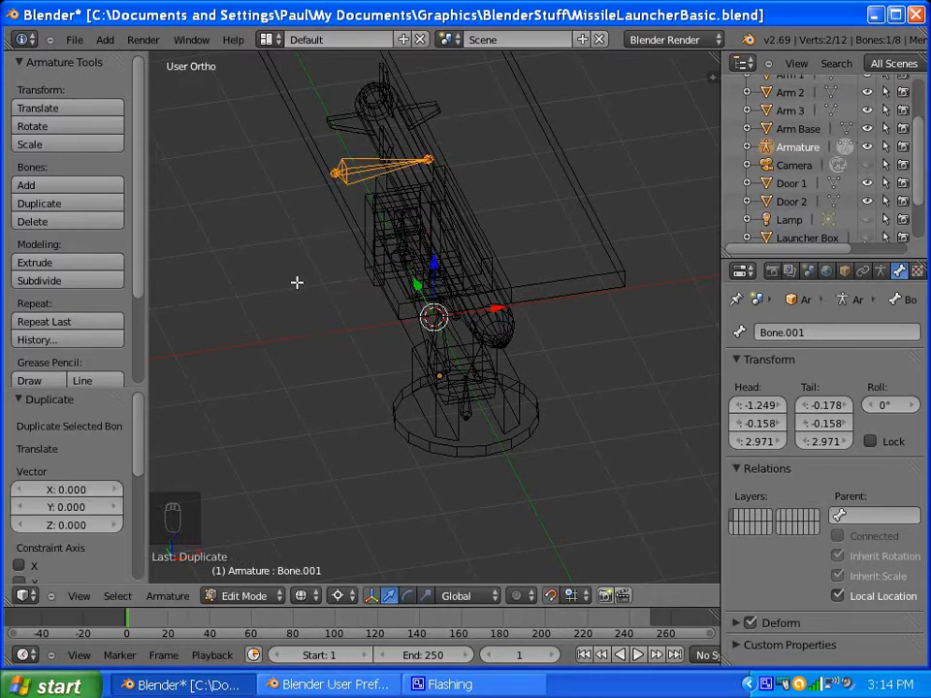
key("s")
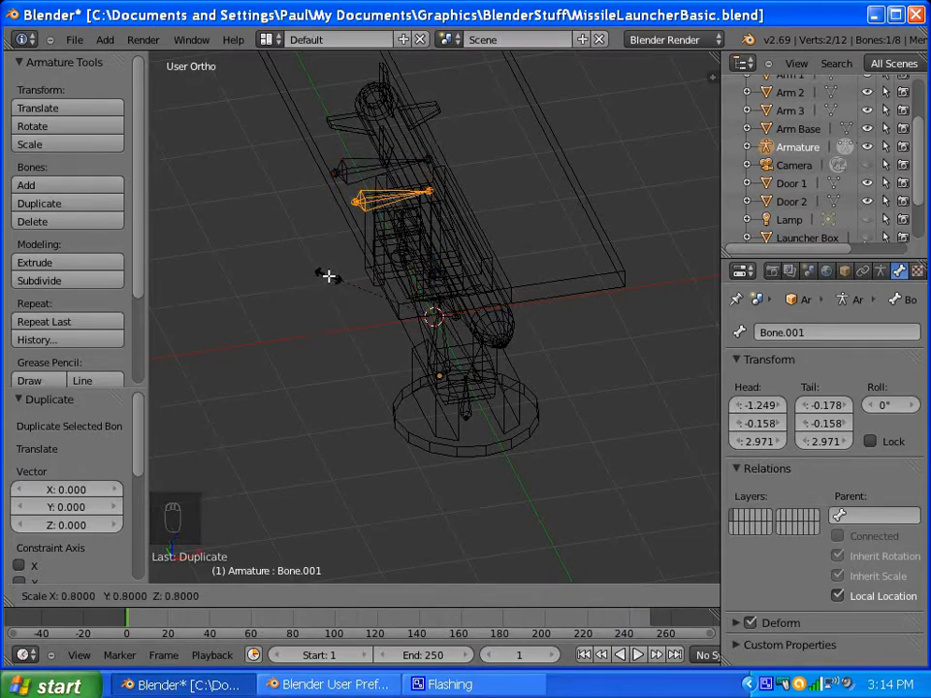
key("x")
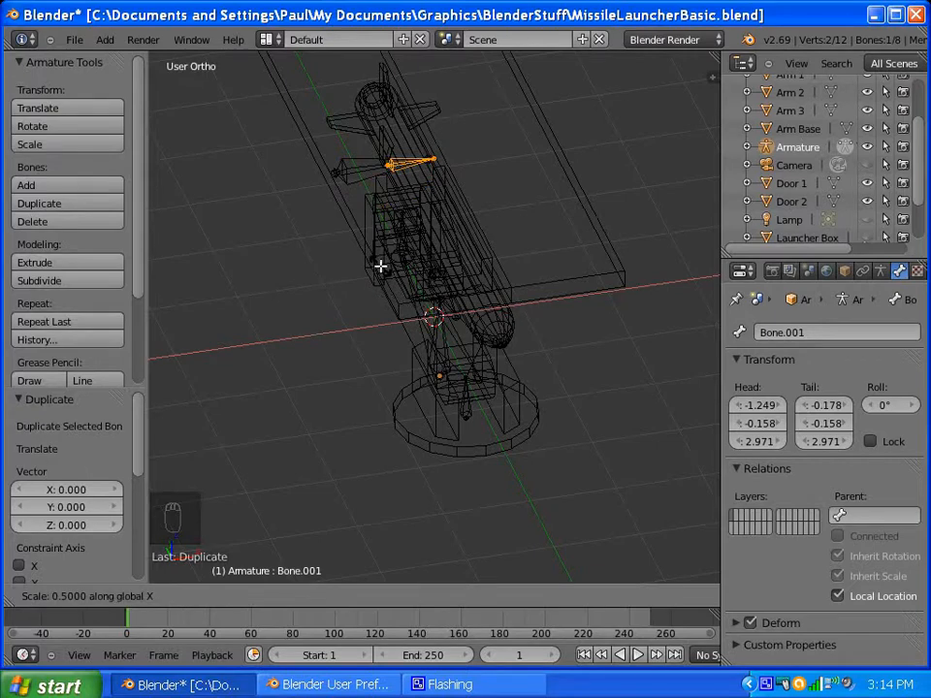
type("-1")
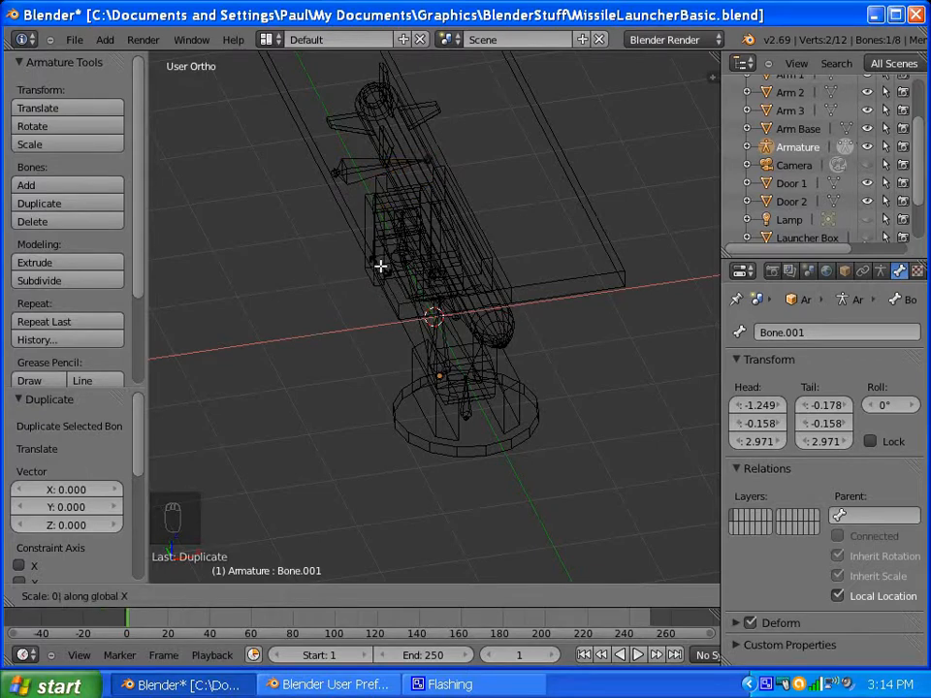
key("Return")
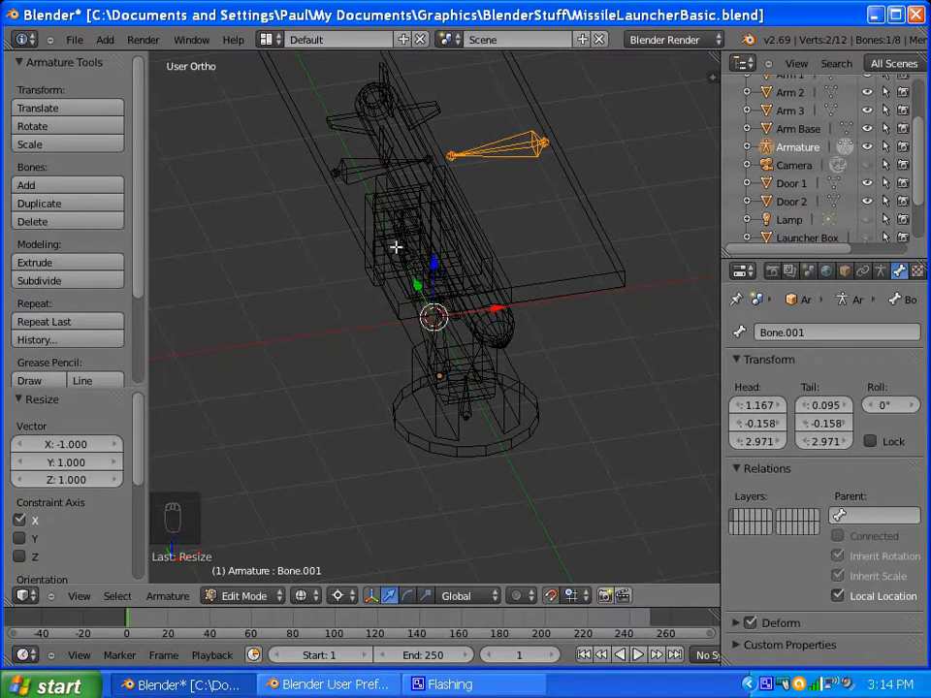
Step: Set the pivot point to Median Point and turn off snapping
middle_click_drag(479, 179, 397, 170)
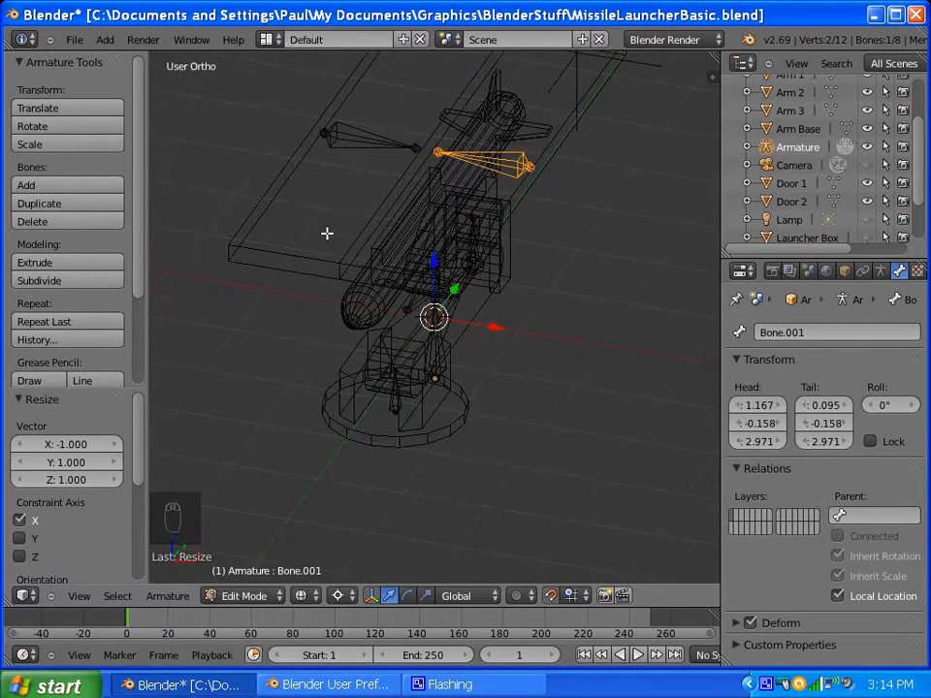
left_click(334, 595)
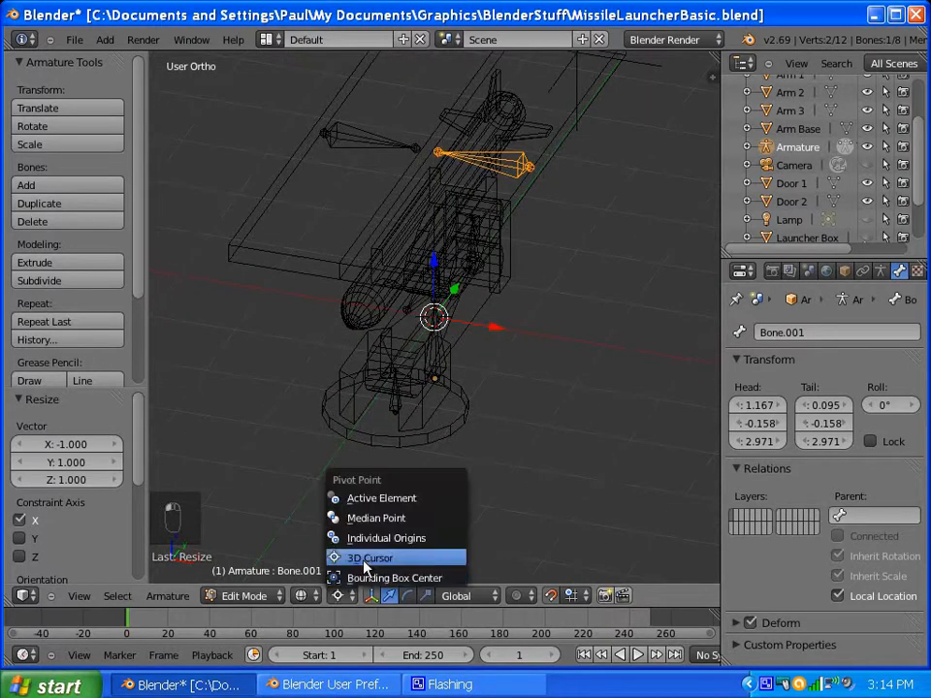
left_click(373, 518)
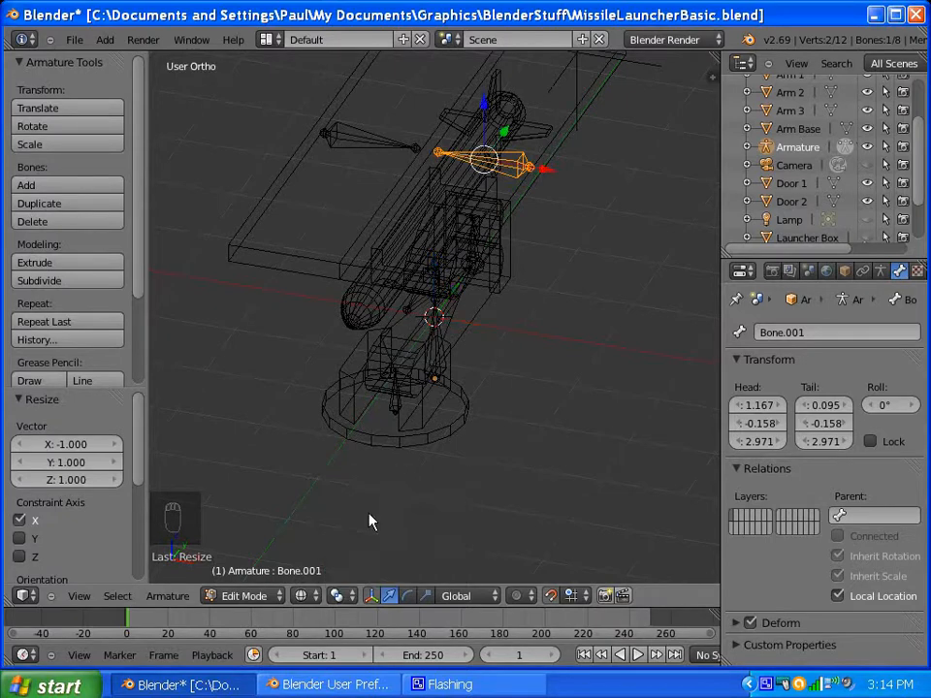
key("o")
Step: Add a new bone to the armature at the 3D cursor in the scene center
middle_click_drag(353, 297, 406, 308)
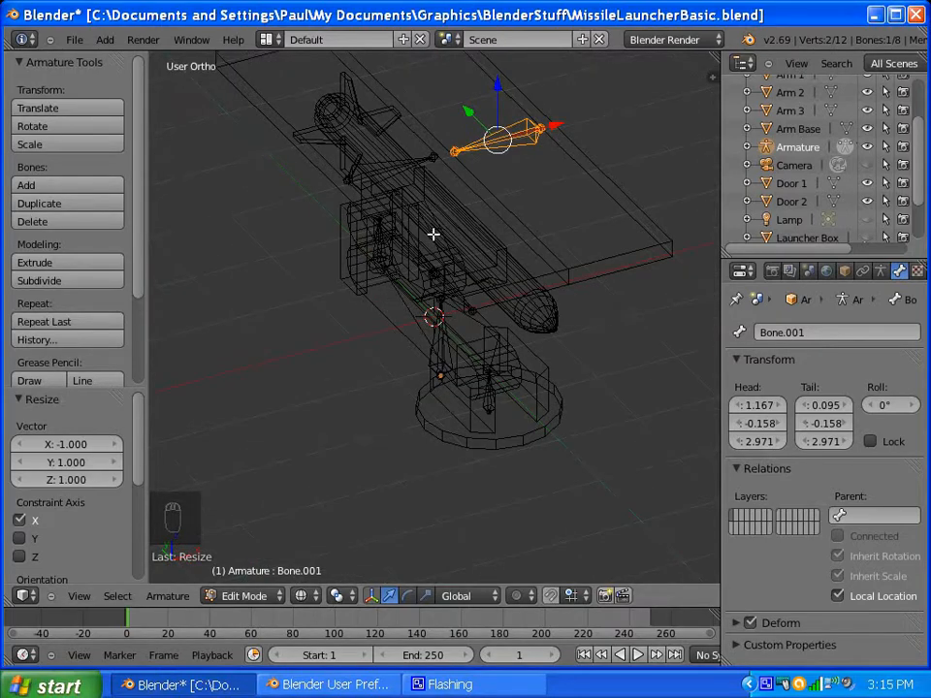
middle_click_drag(435, 235, 320, 243)
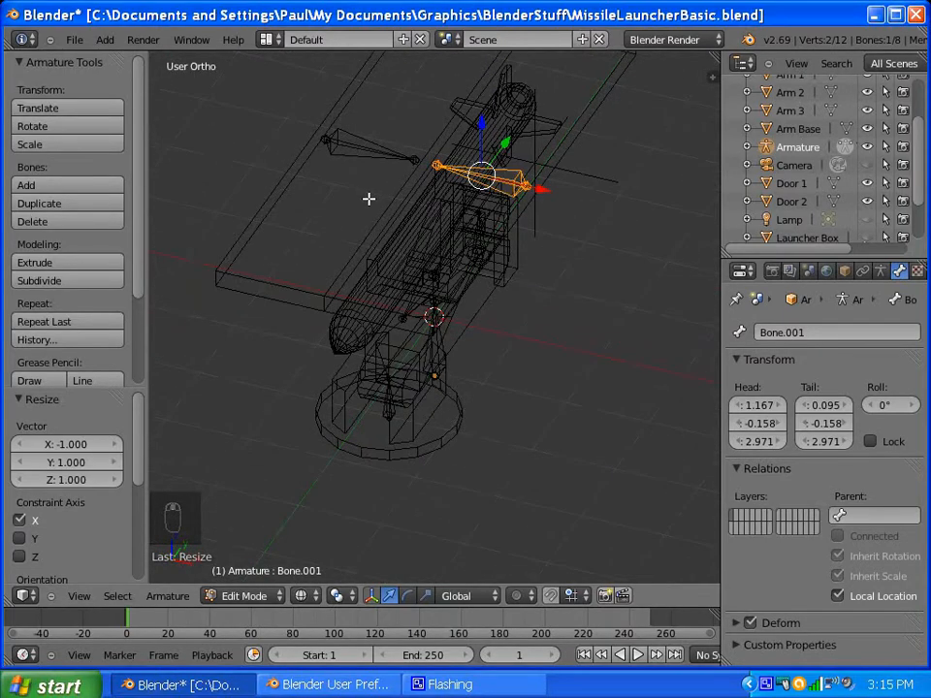
scroll(363, 203, "up", 1)
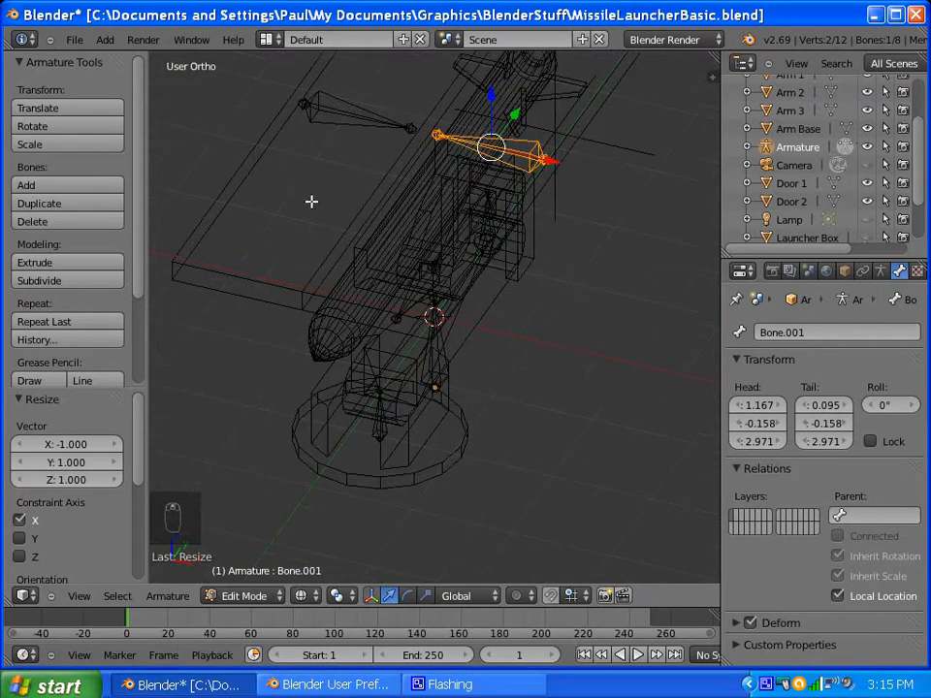
middle_click_drag(311, 201, 333, 215)
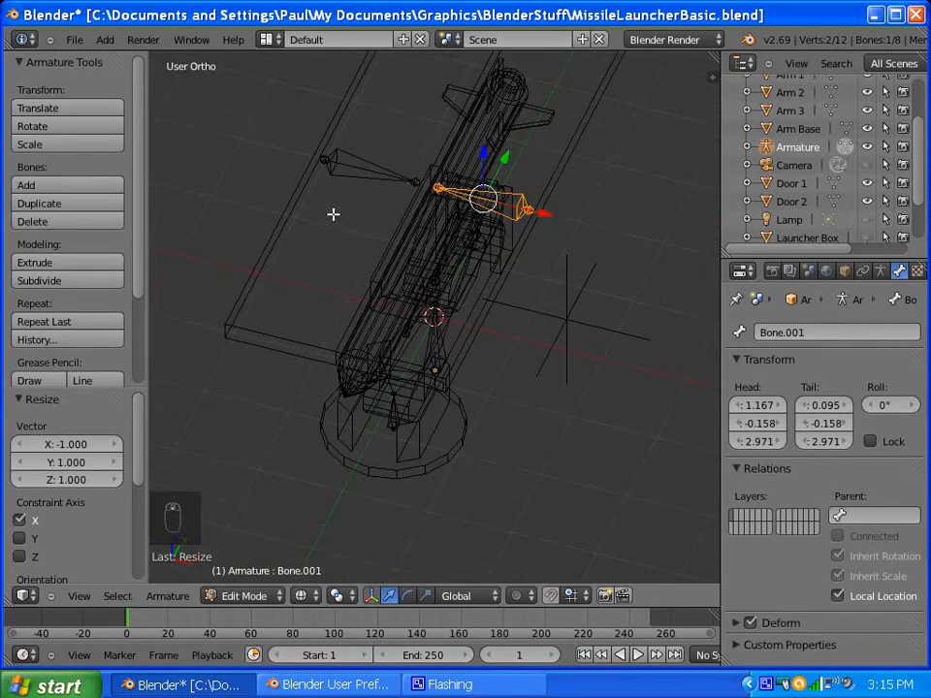
scroll(376, 206, "up", 1)
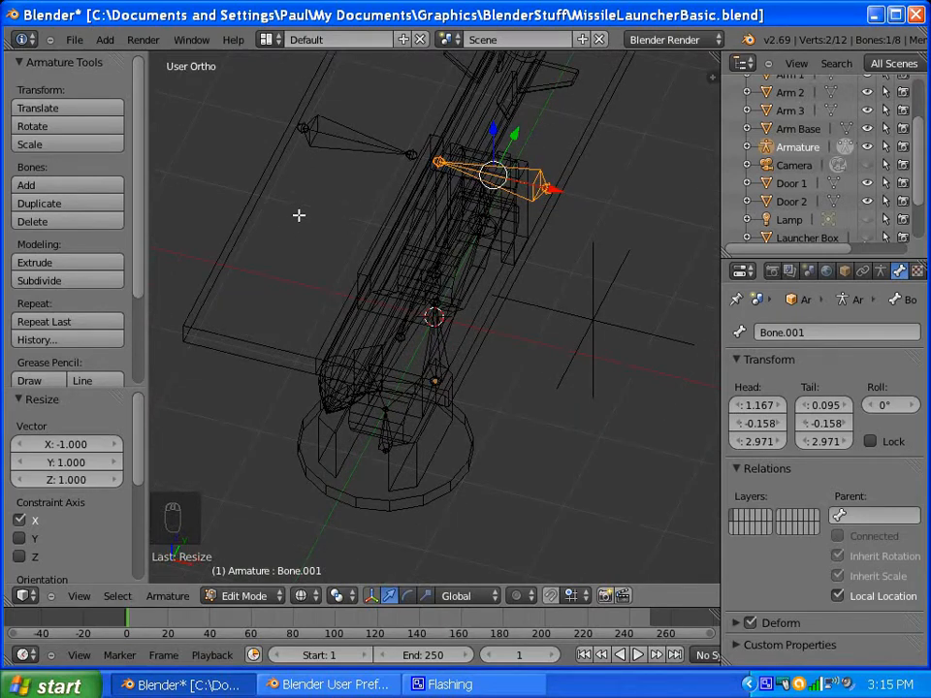
middle_click_drag(300, 214, 424, 144)
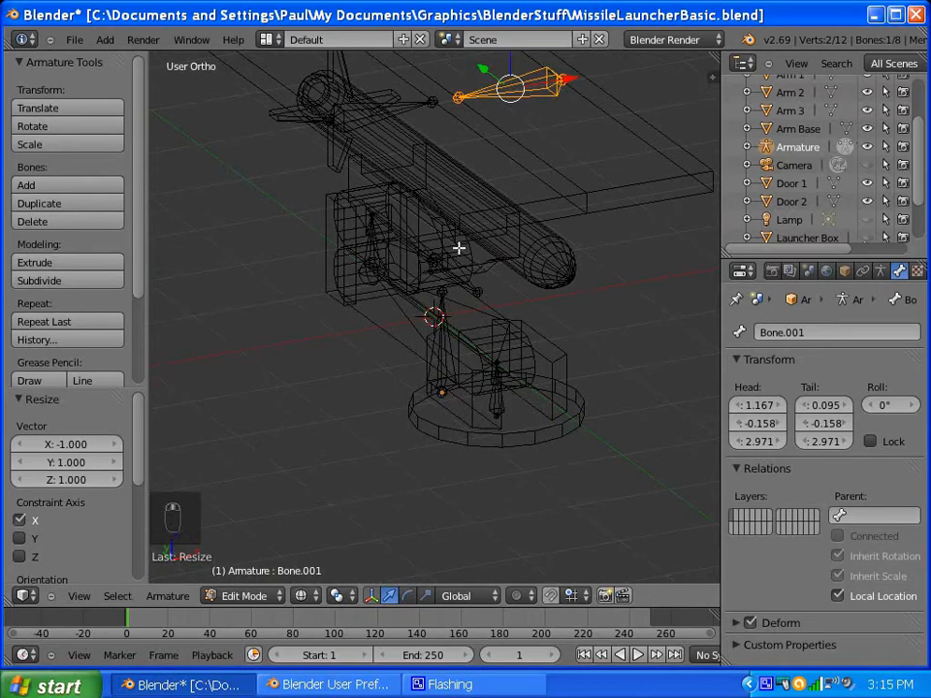
middle_click_drag(508, 260, 369, 199)
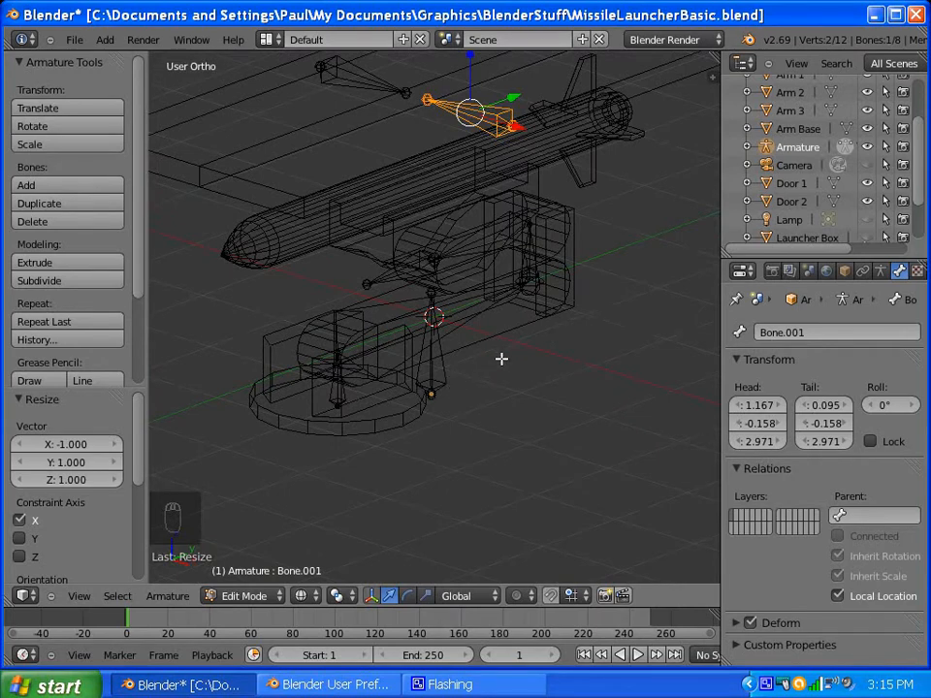
scroll(515, 392, "up", 1)
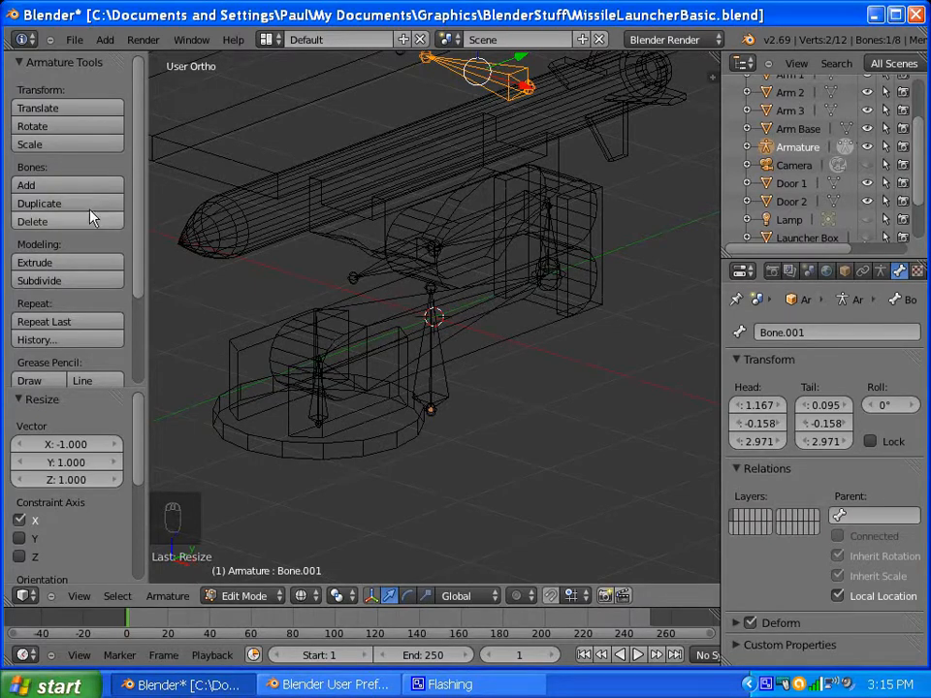
left_click(72, 186)
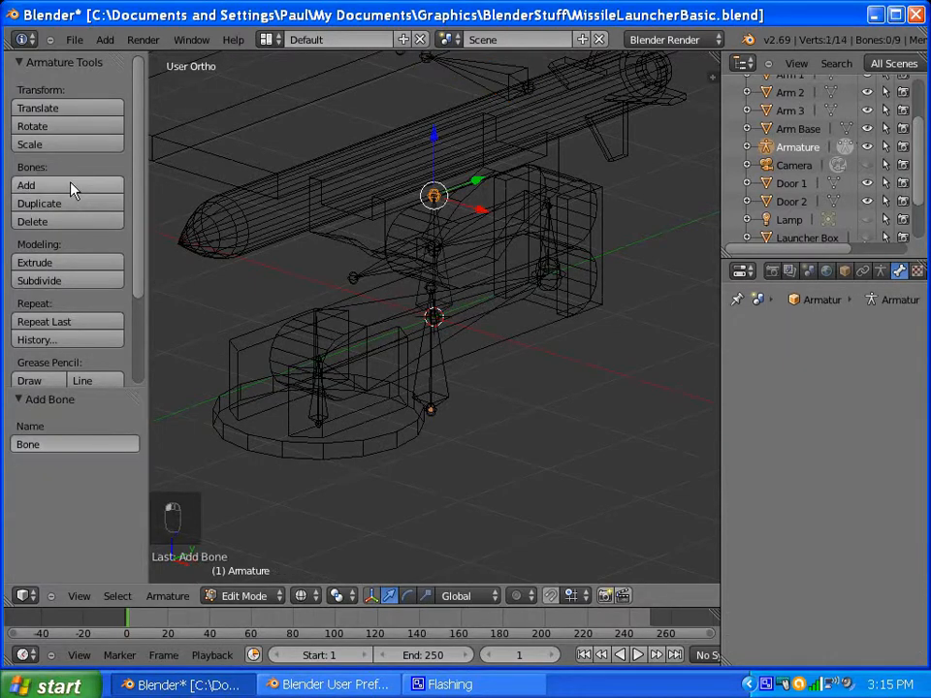
right_click(437, 276)
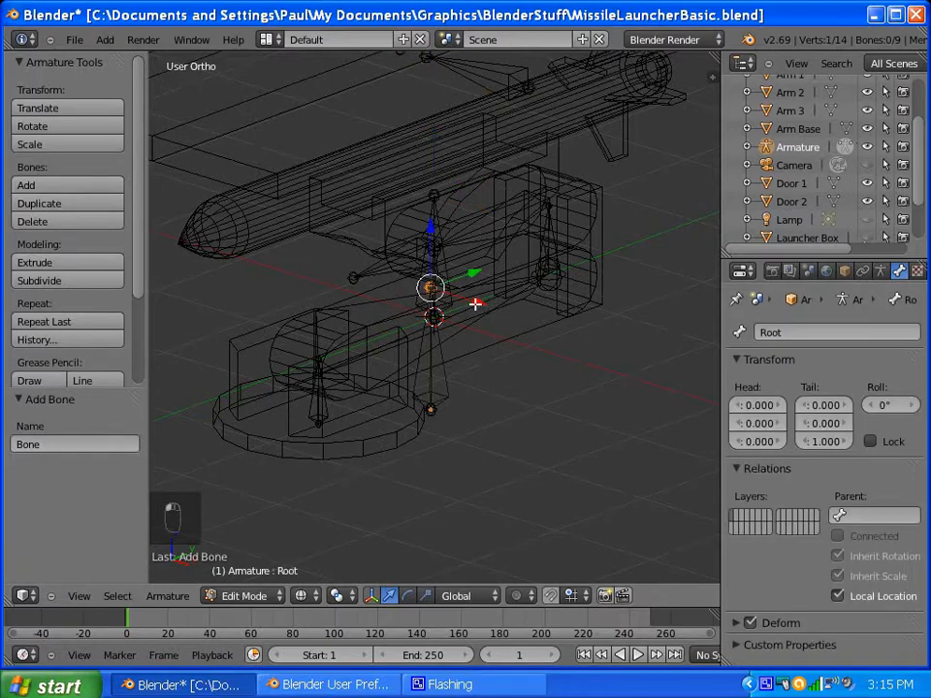
key("g")
key("x")
left_click(518, 324)
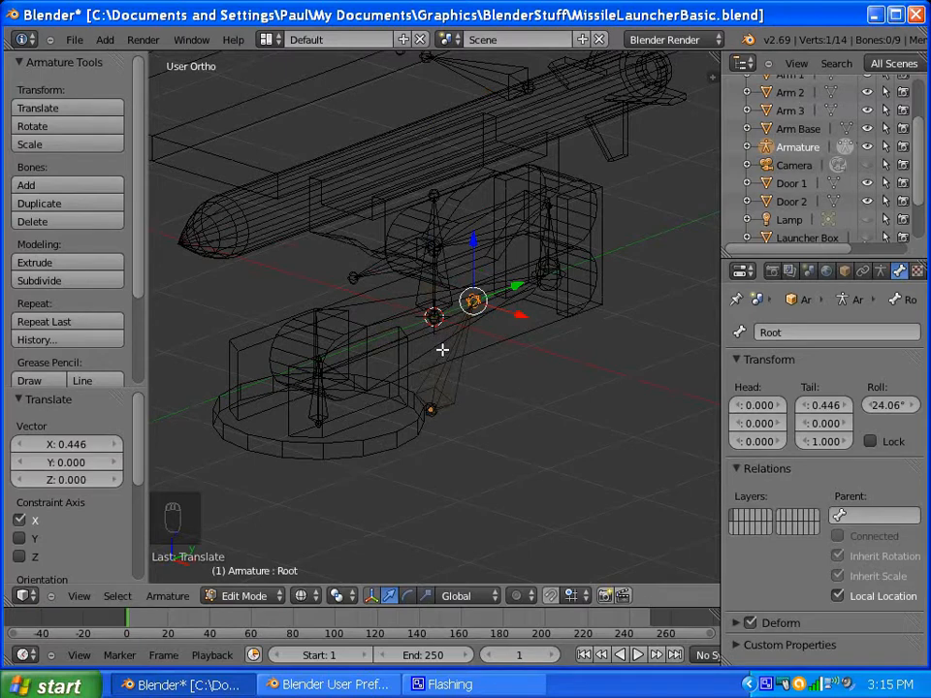
key("ctrl+z")
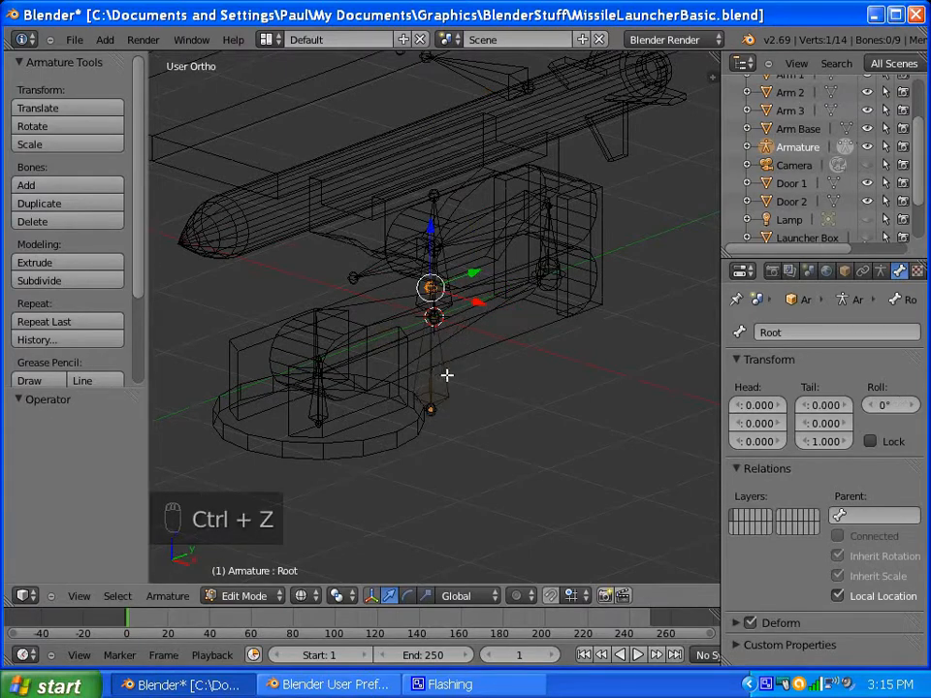
key("g")
key("x")
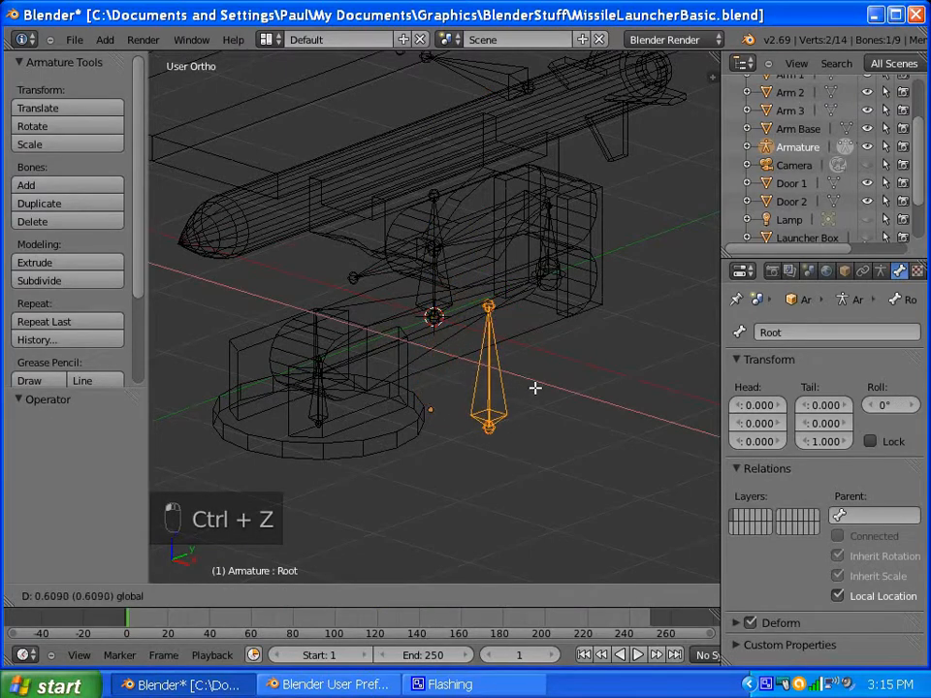
left_click(535, 388)
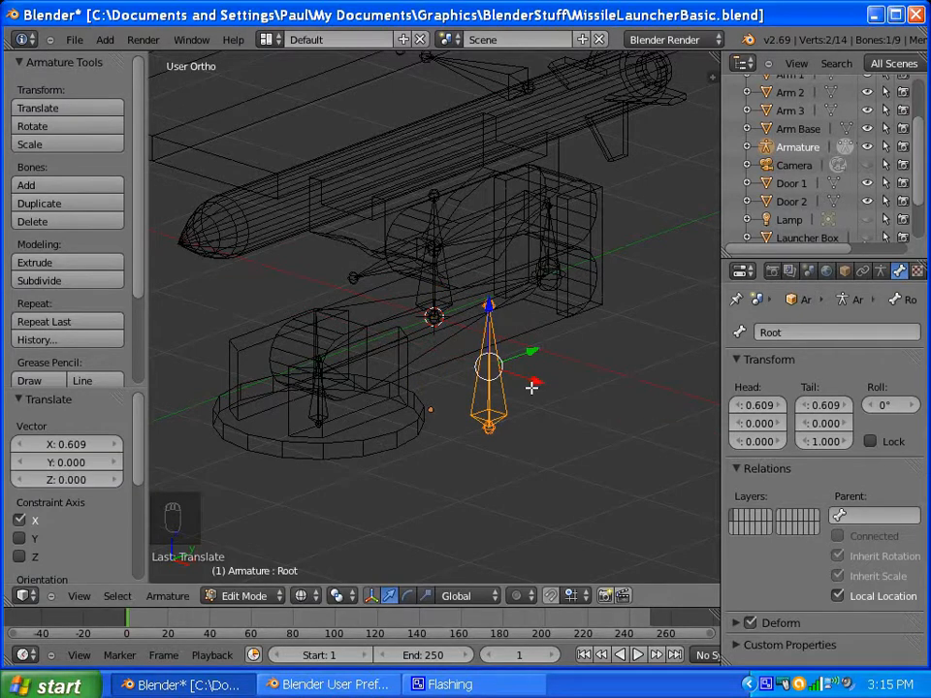
key("ctrl+z")
Step: Select the newly added bone and move it along X to about 0.906, beside the launcher arm
right_click(438, 265)
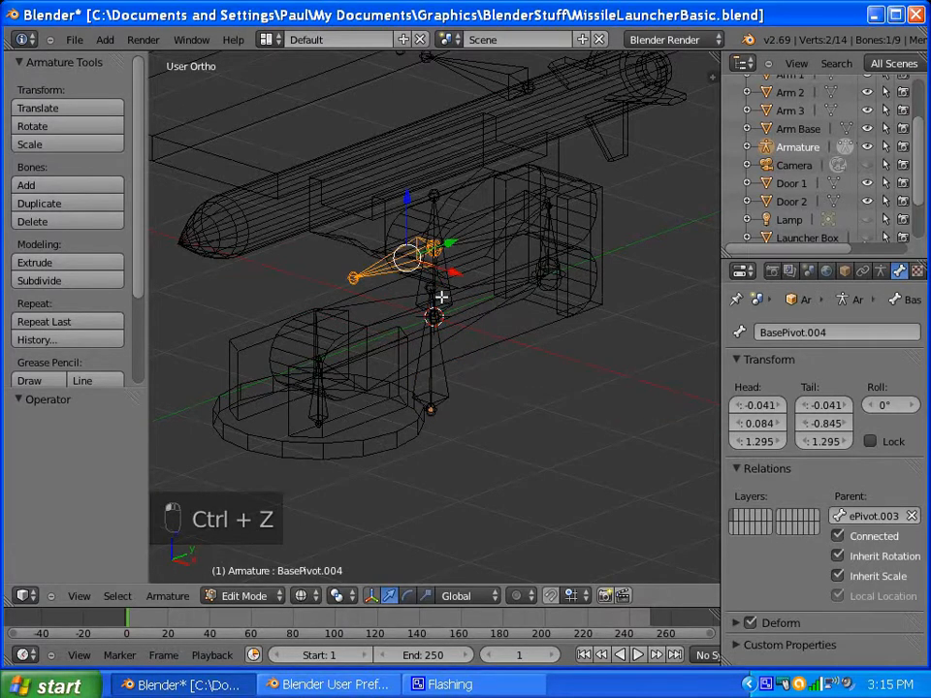
right_click(438, 297)
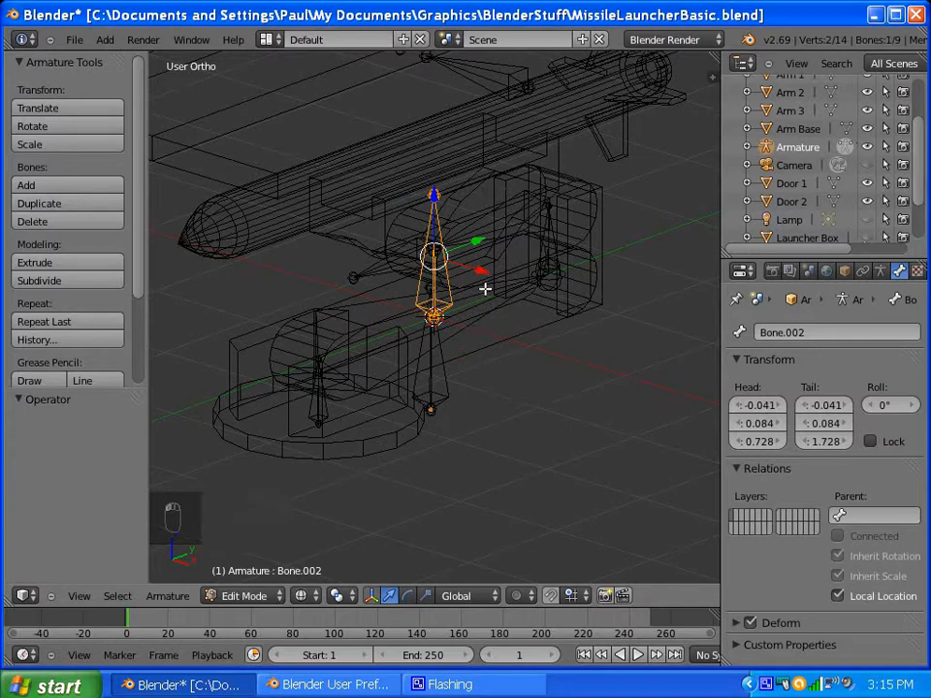
key("g")
key("x")
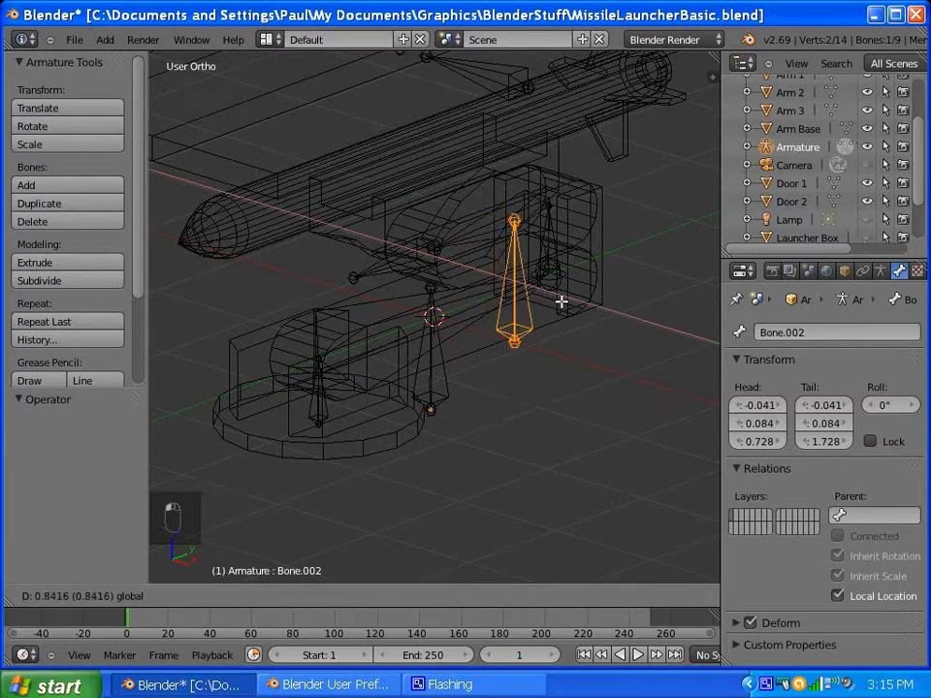
left_click(562, 301)
middle_click_drag(325, 243, 525, 319)
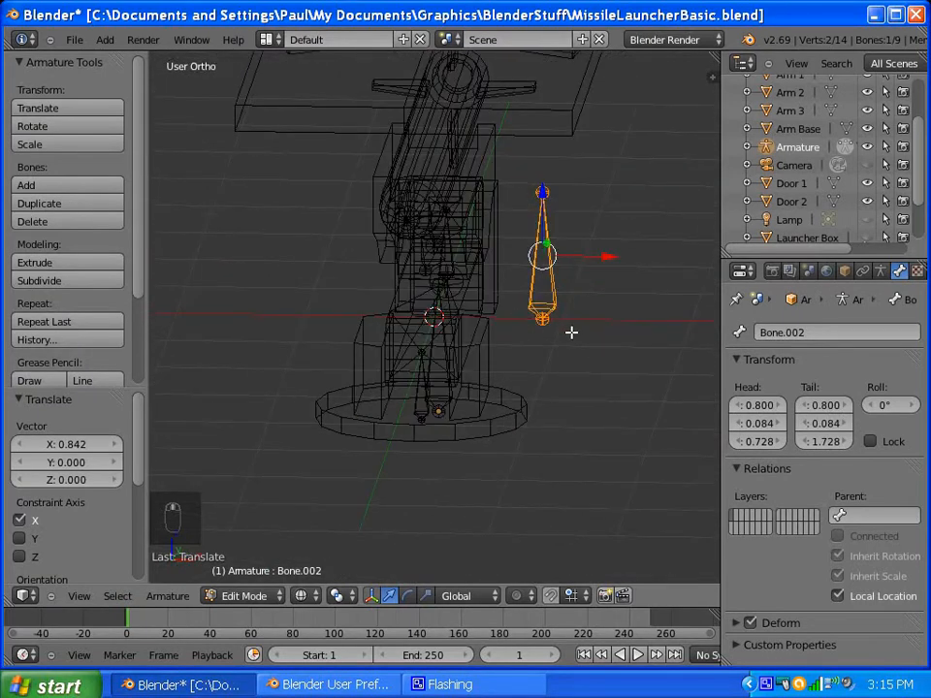
left_click_drag(601, 257, 624, 345)
Step: Shift the new bone about 0.168 back toward the arm along X, to X 0.738
middle_click_drag(646, 353, 507, 355)
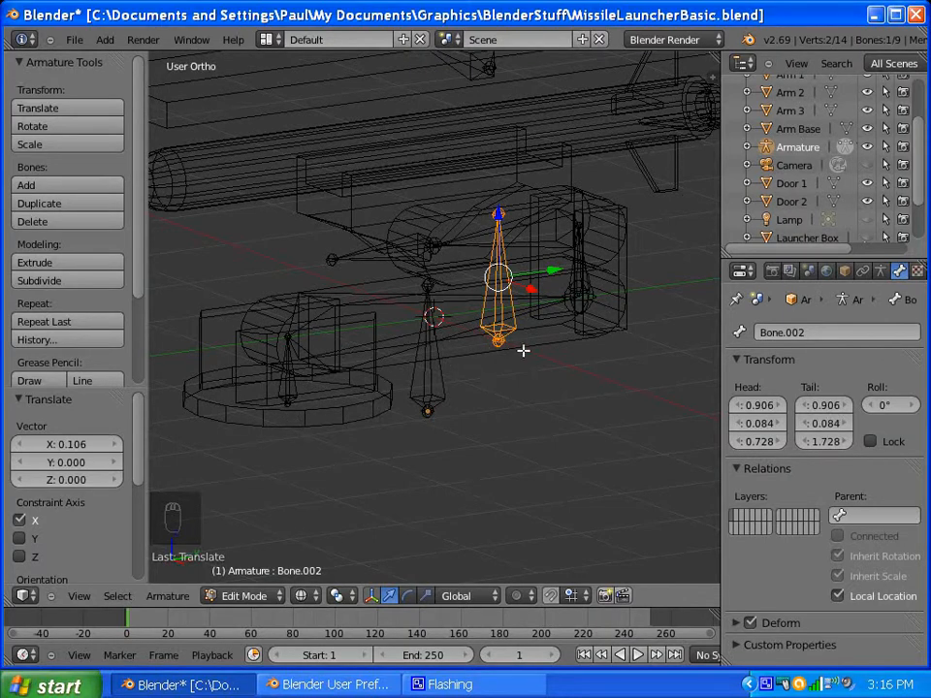
middle_click_drag(476, 358, 568, 346)
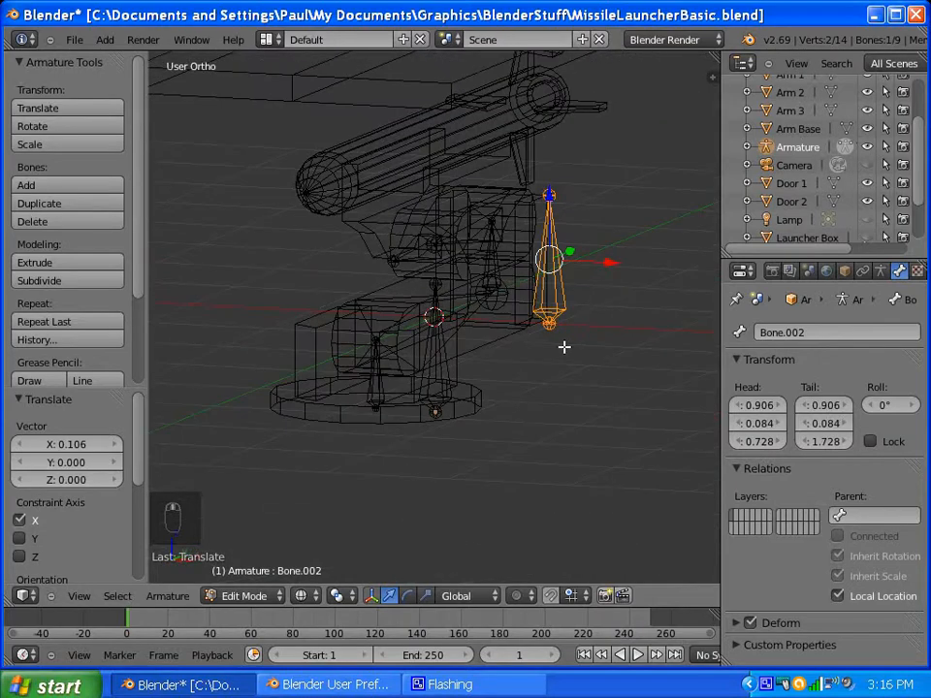
middle_click_drag(495, 344, 494, 383)
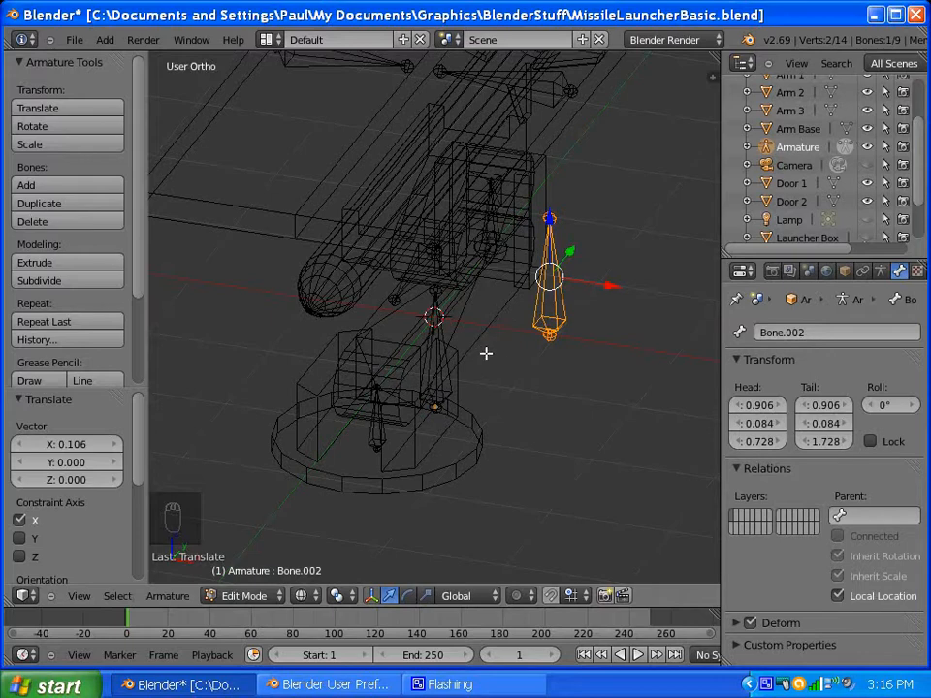
mouse_move(513, 347)
middle_mouse_down()
mouse_move(549, 335)
mouse_move(559, 297)
mouse_move(528, 297)
mouse_move(518, 324)
middle_mouse_up()
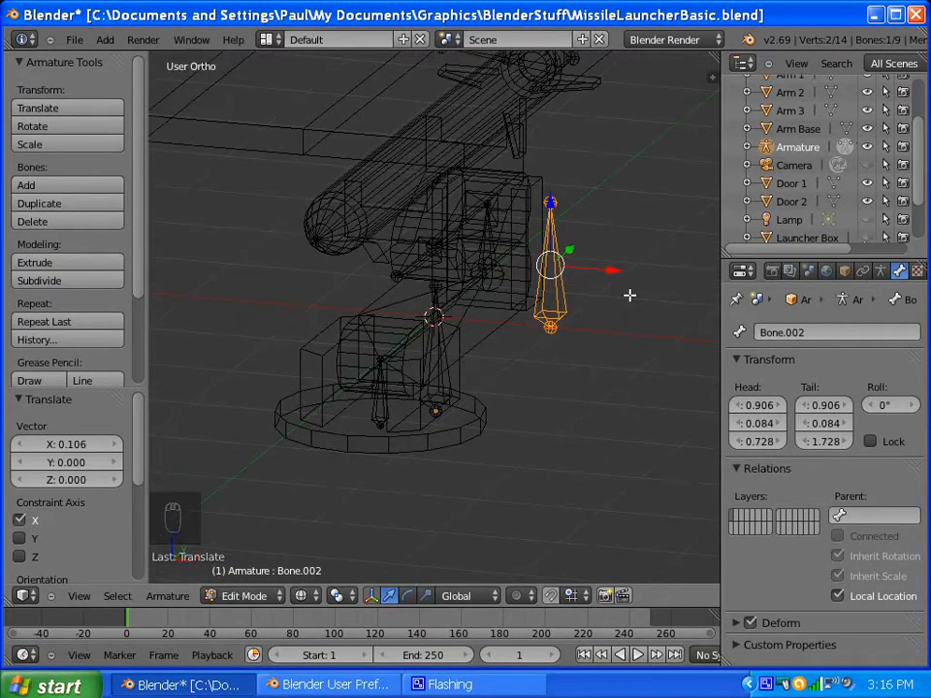
key("g")
key("x")
left_click(583, 289)
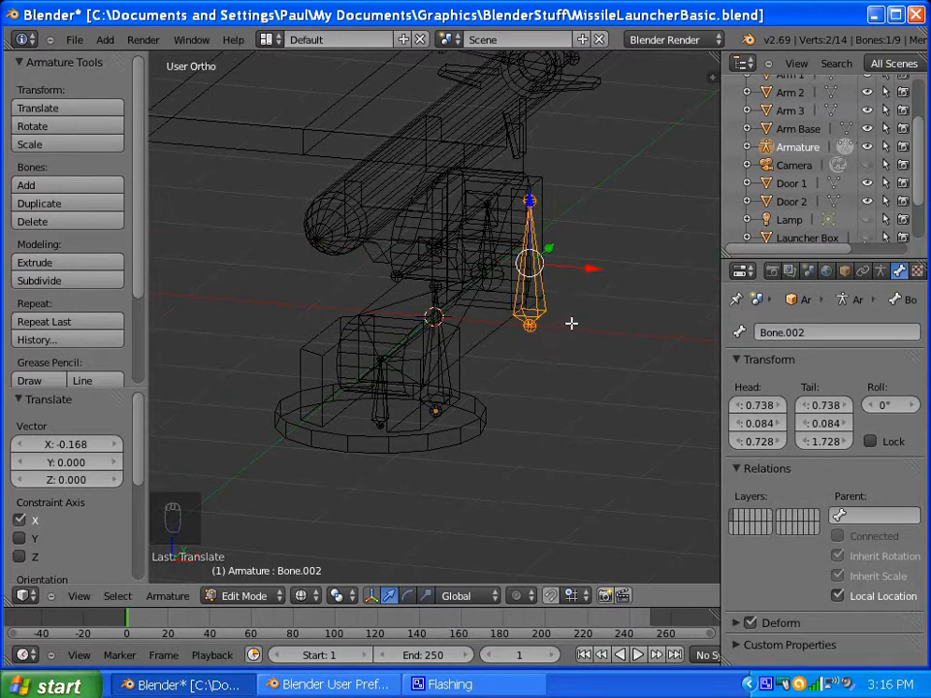
middle_click_drag(599, 291, 505, 306)
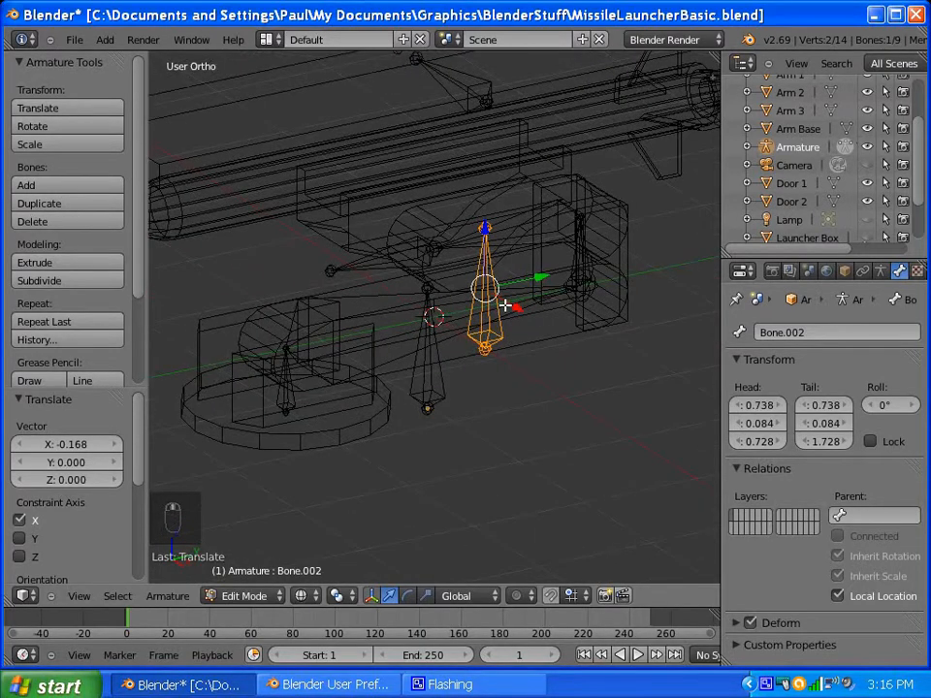
middle_click_drag(549, 351, 650, 333)
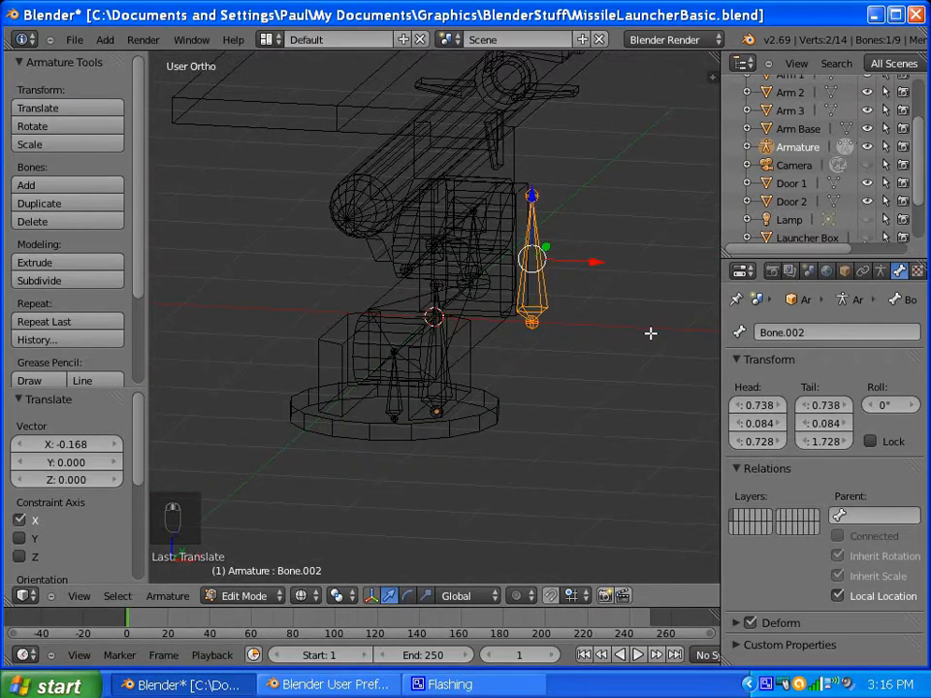
Step: Name the new bone beside the launcher arm TrackingInfluenceController
left_click(790, 333)
type("TrackingInfluenceCon")
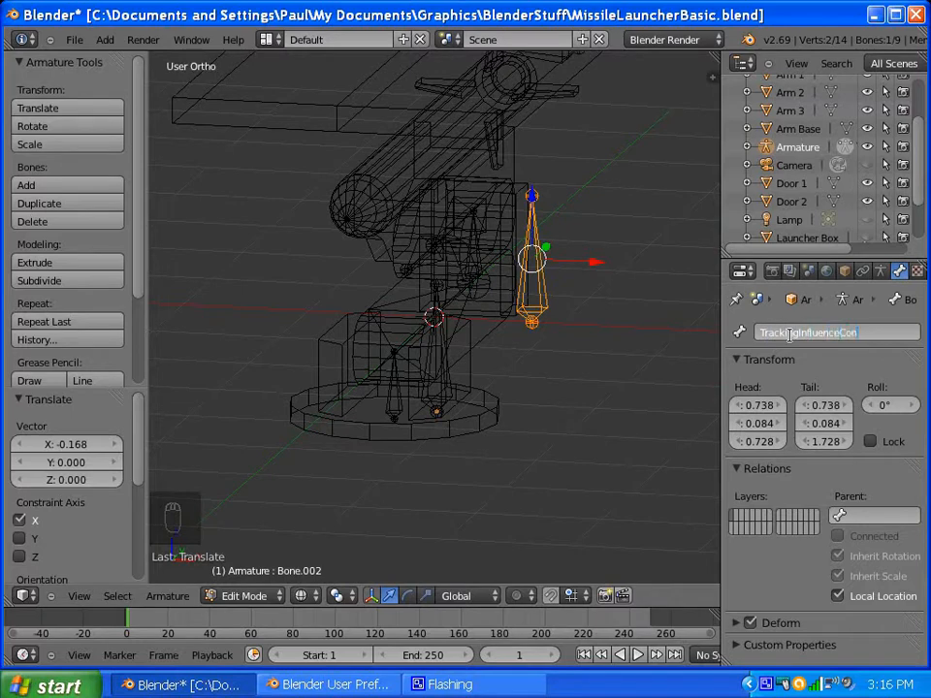
type("ller")
key("Return")
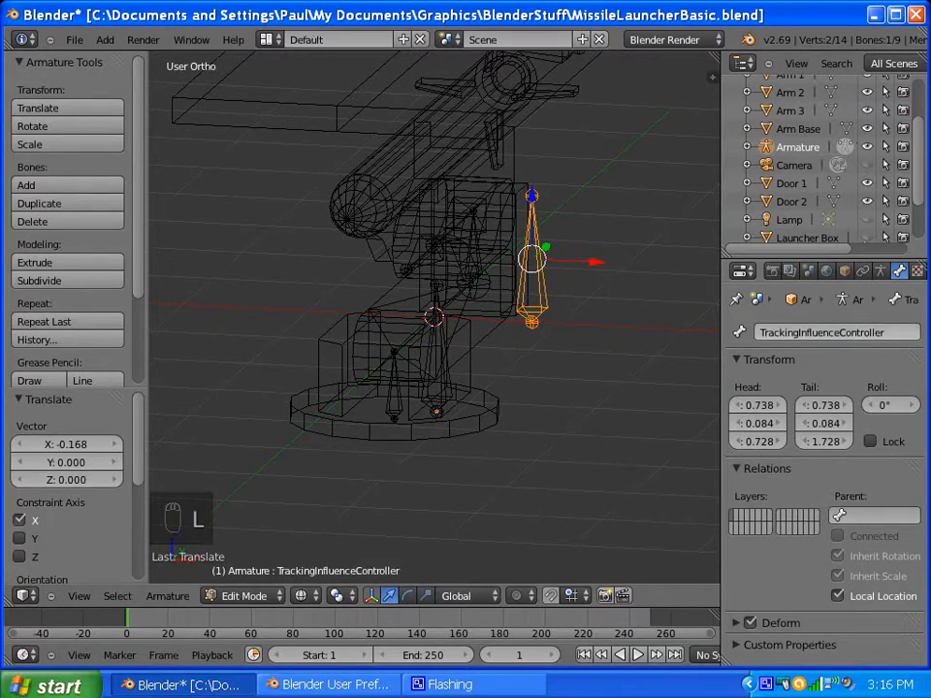
Step: Rename the bone beside the launcher arm with the short name TIC
left_click(796, 333)
key("BackSpace")
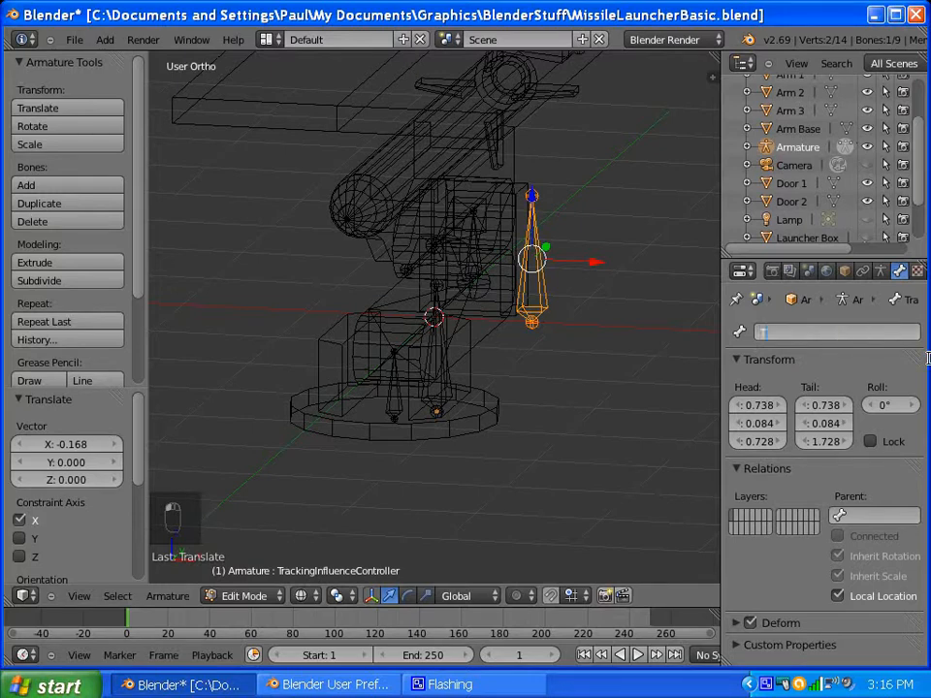
type("TIC")
key("Return")
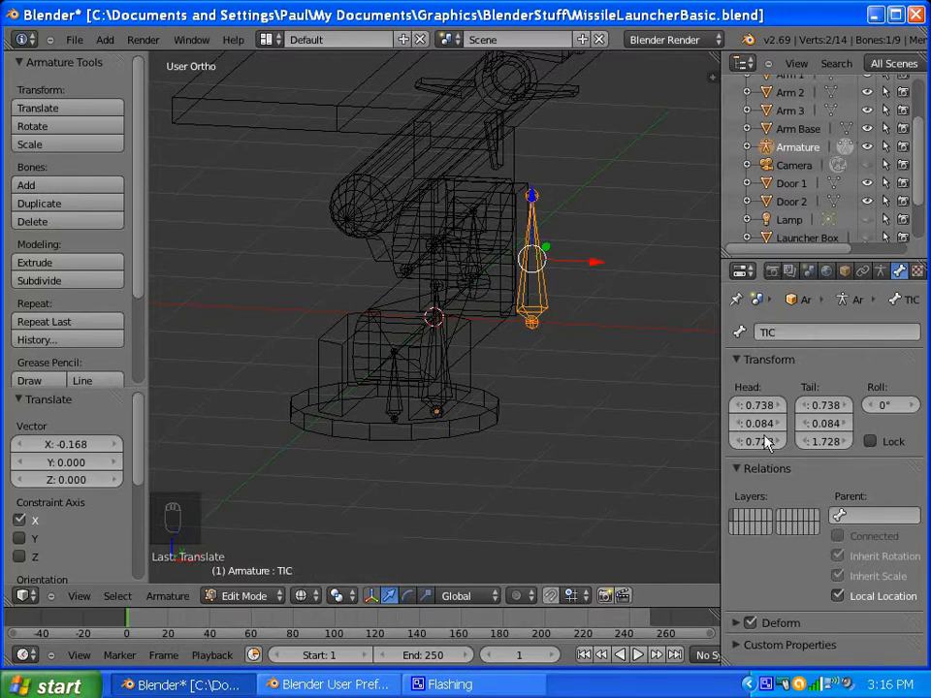
Step: Select the long lower arm bone that extends from the BasePivot bone and rename it Arm 1
middle_click_drag(499, 318, 453, 347)
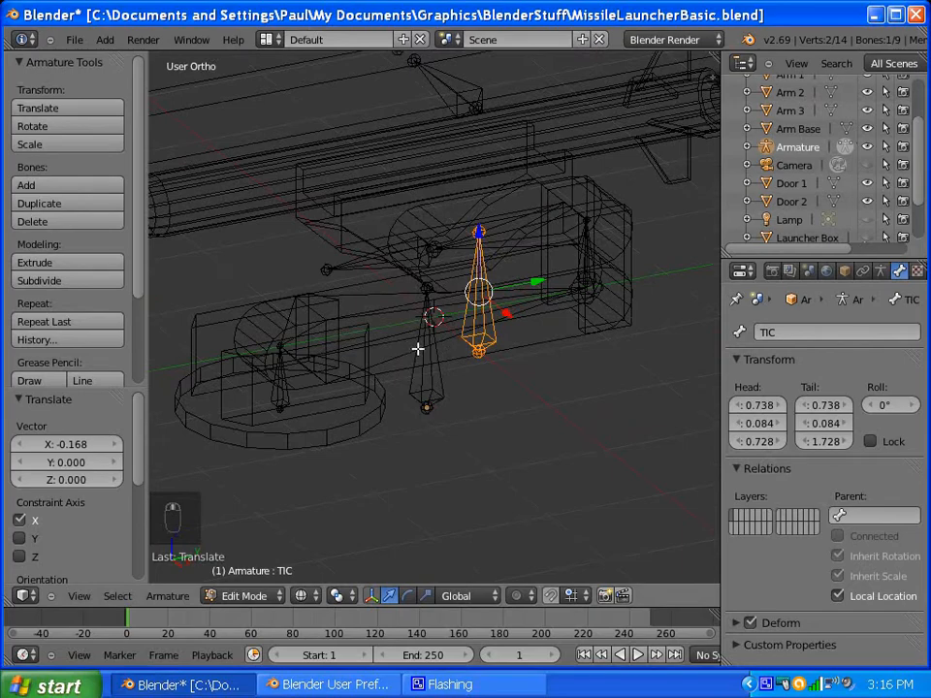
middle_click_drag(462, 209, 407, 257)
right_click(299, 383)
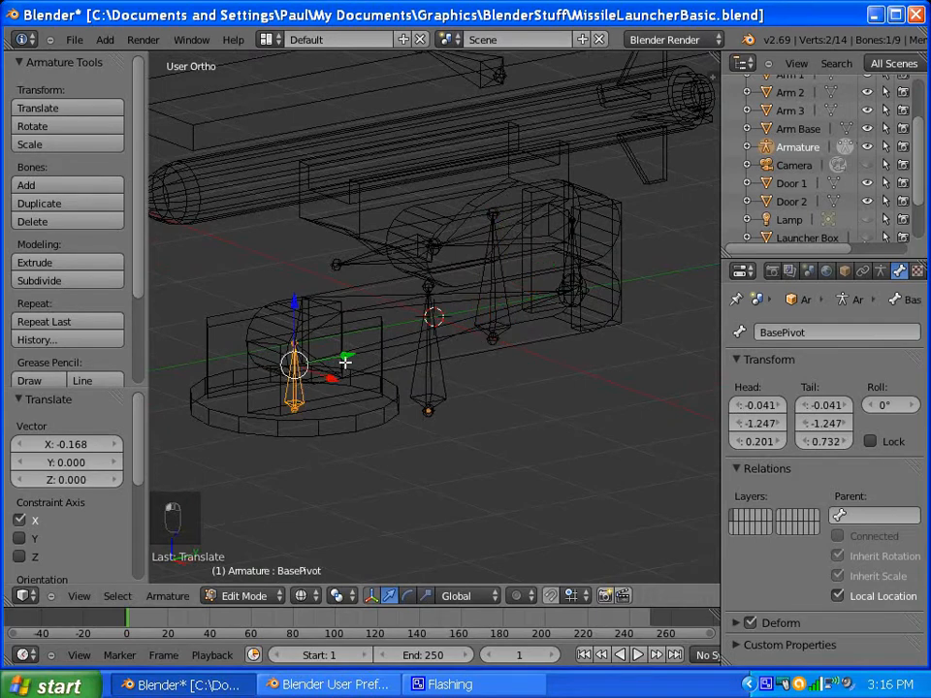
right_click(424, 381)
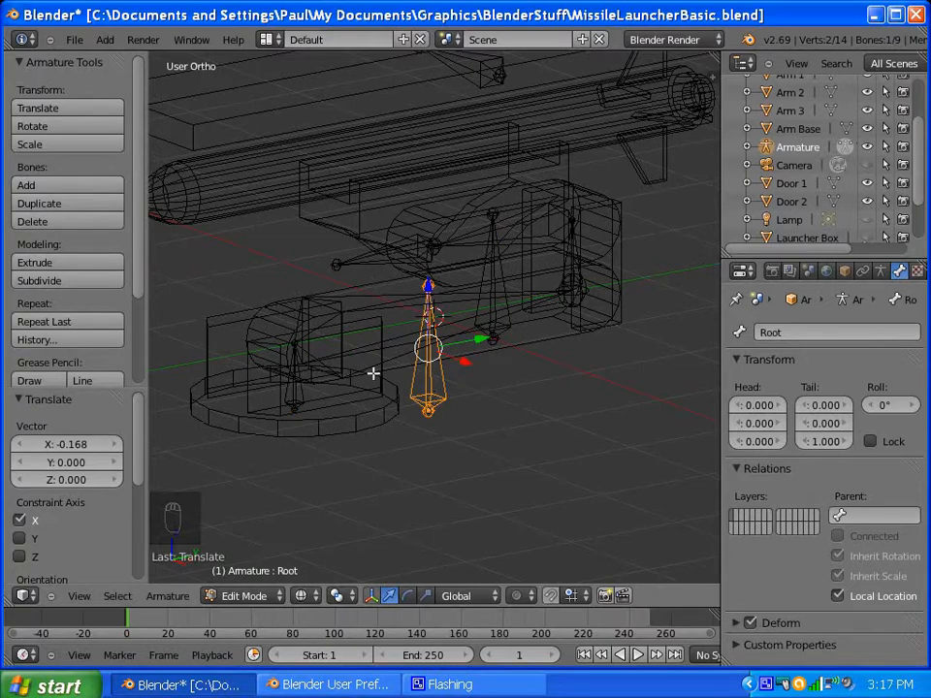
right_click(342, 347)
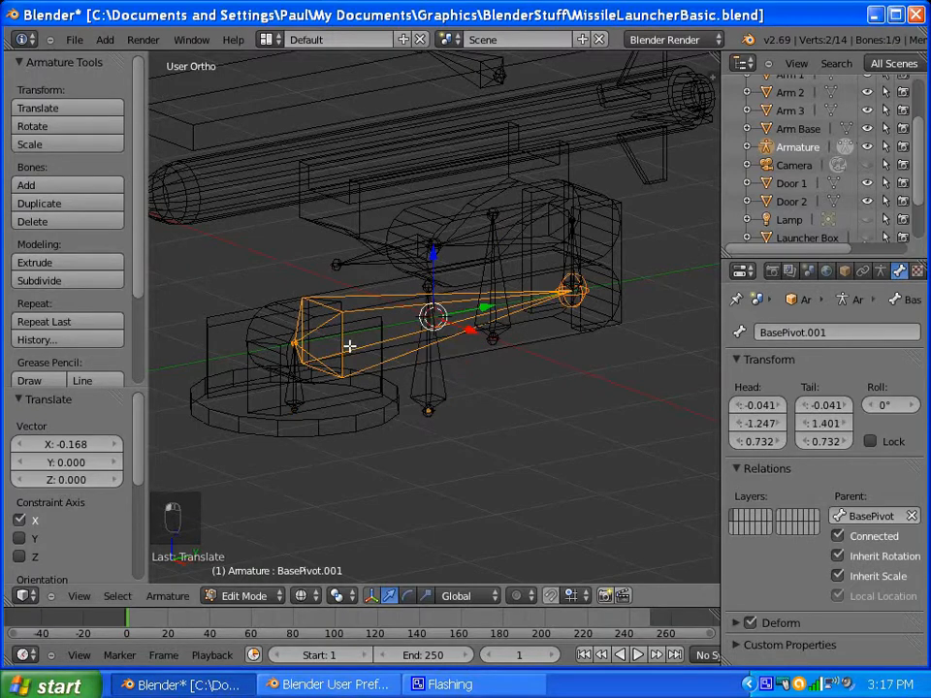
left_click(793, 333)
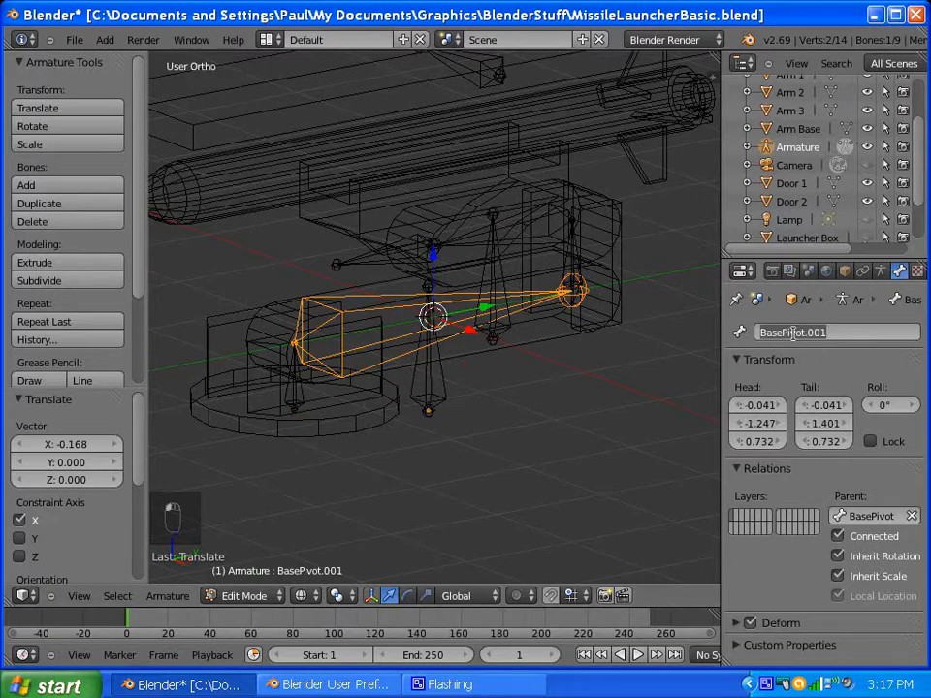
type("Arm")
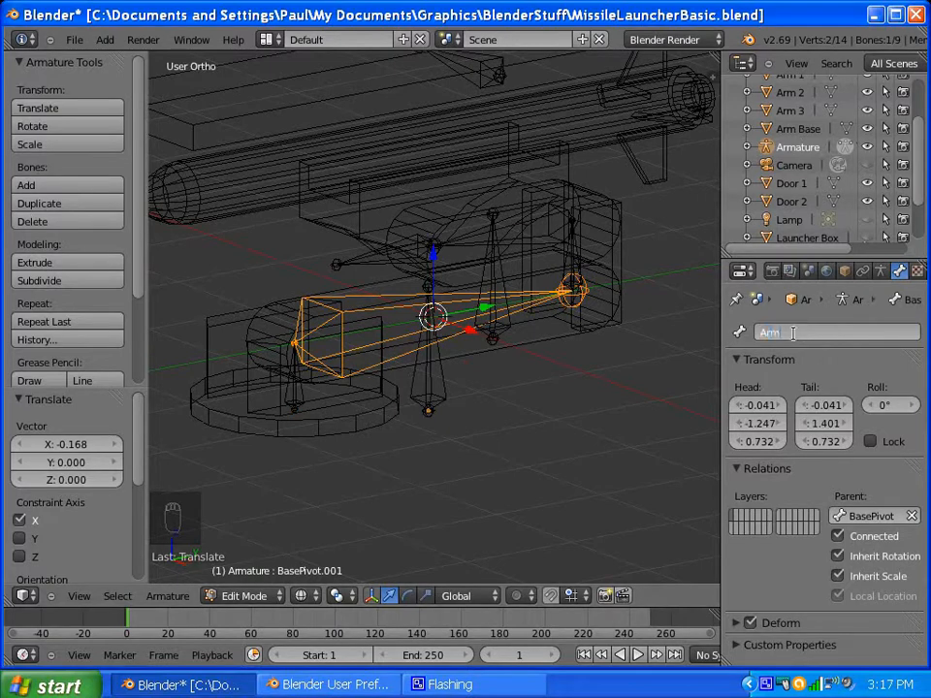
type(" 1")
key("Return")
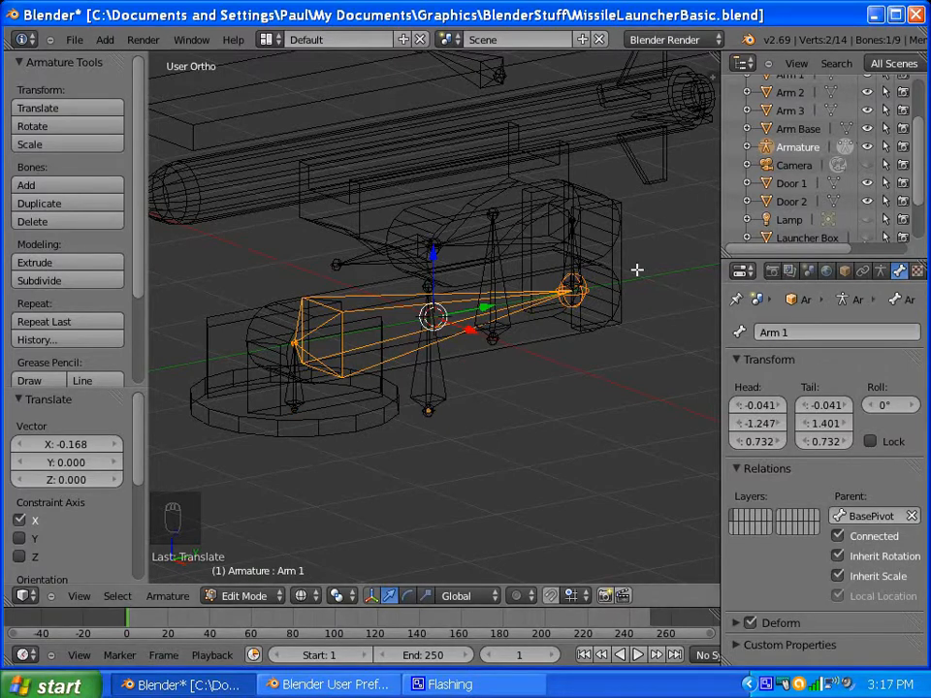
Step: Select the short upright bone at the far end of Arm 1 and rename it Arm 2
right_click(574, 271)
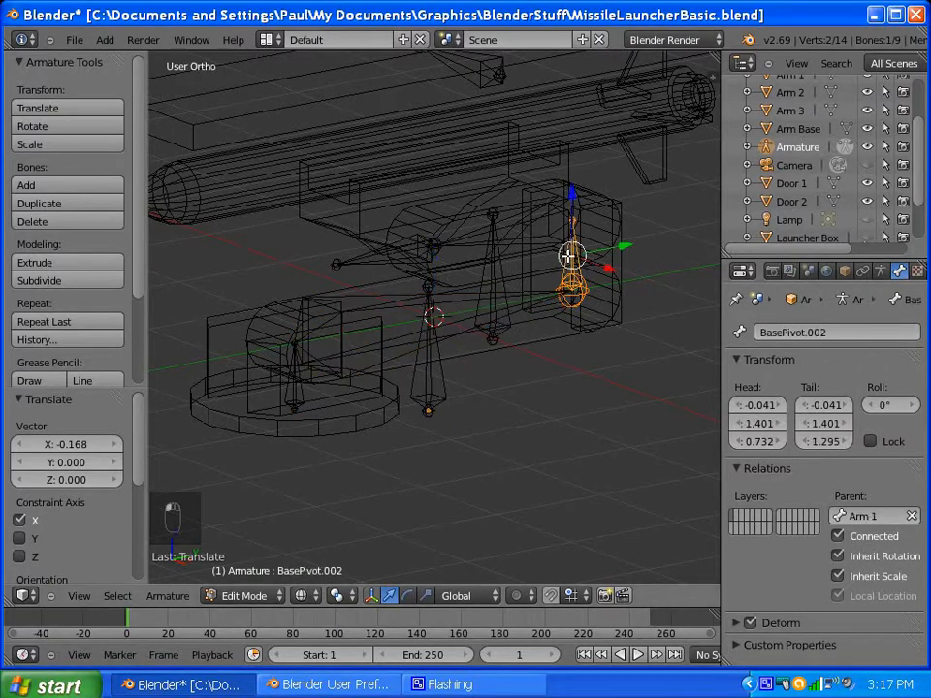
left_click(808, 333)
type("Arm 2")
key("Return")
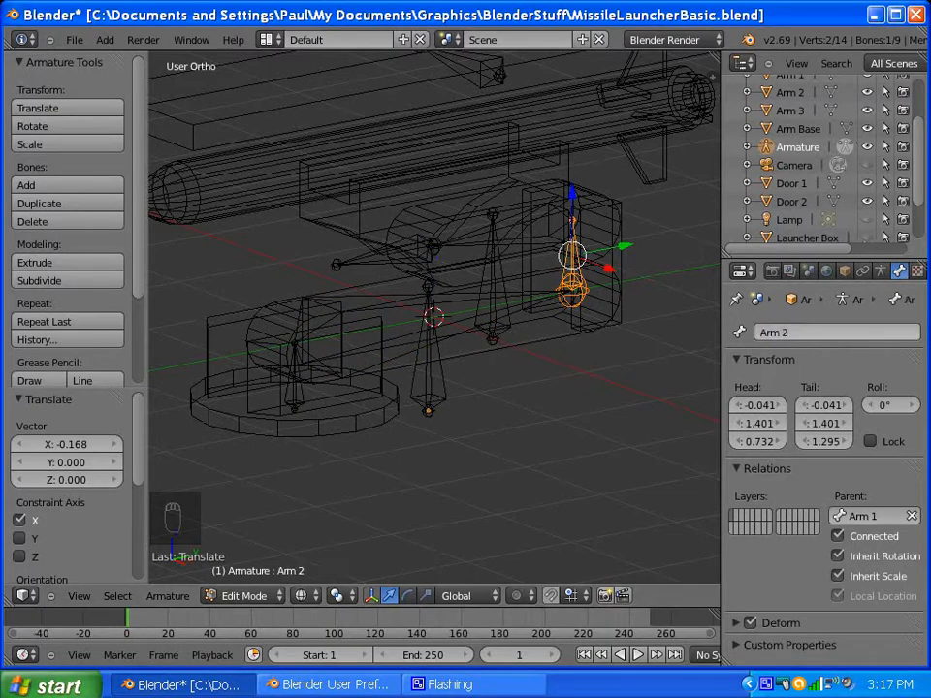
Step: Select the upper arm bone running back from the top of Arm 2 and rename it Arm 3
right_click(537, 221)
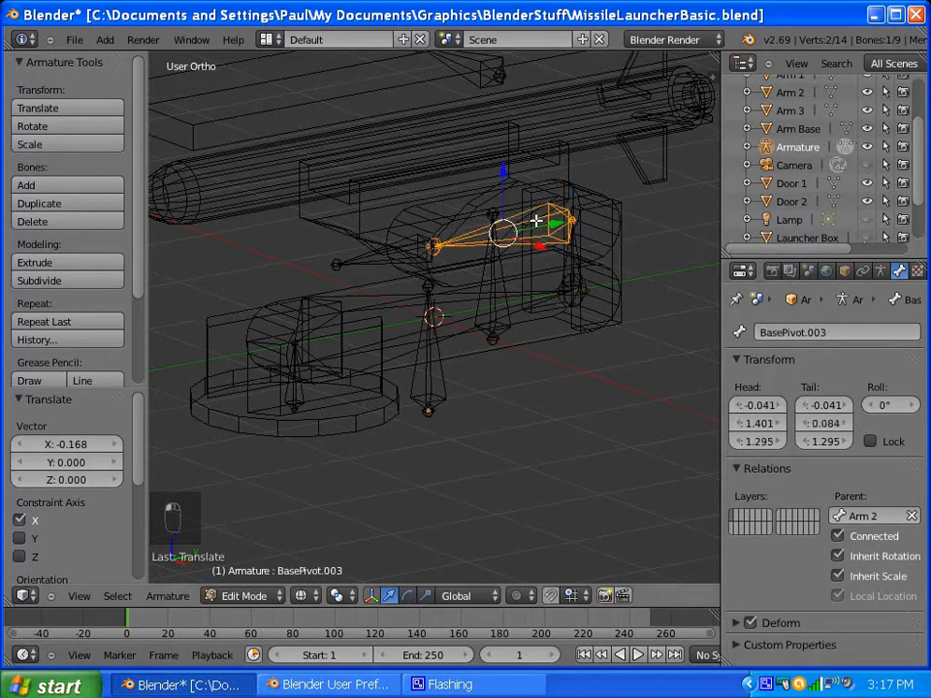
left_click(800, 330)
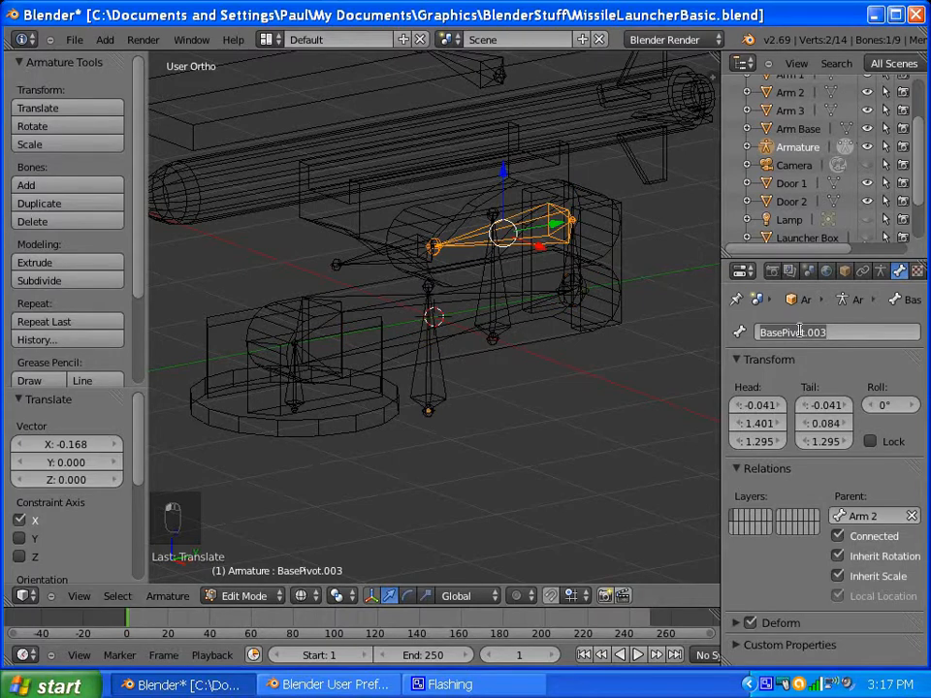
type("Arm")
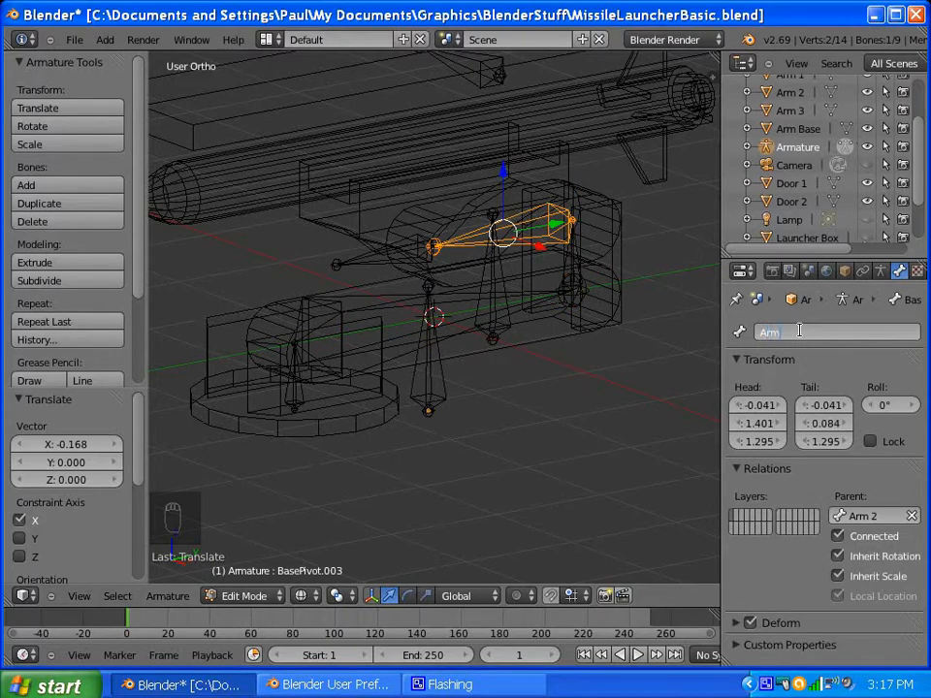
type(" 3")
key("Return")
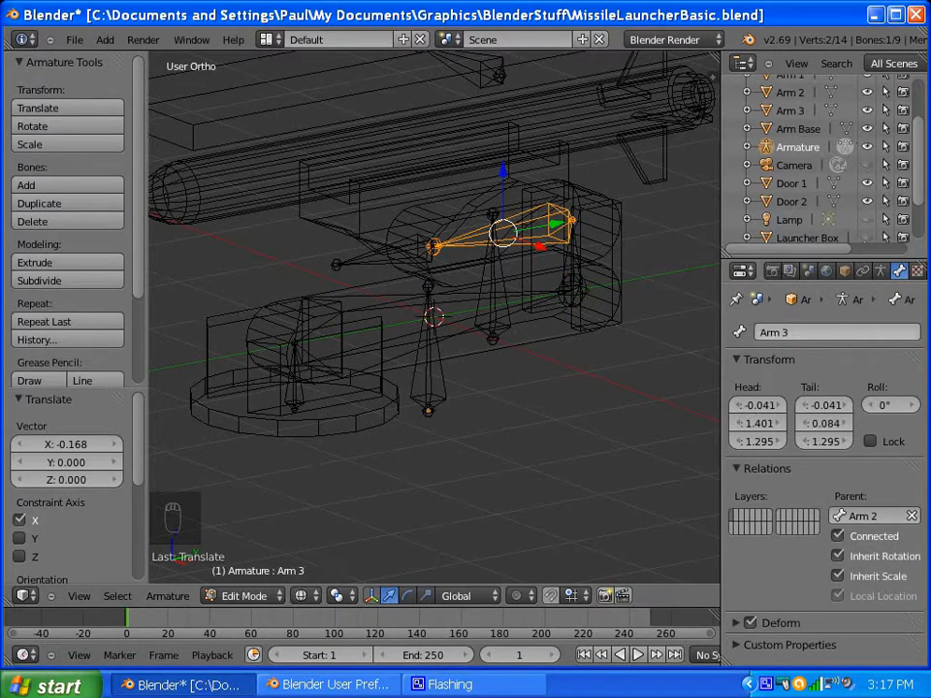
Step: Select the missile-support bone at the end of Arm 3 and rename it Launcher rail
right_click(570, 268)
right_click(437, 255)
right_click(419, 252)
left_click(800, 332)
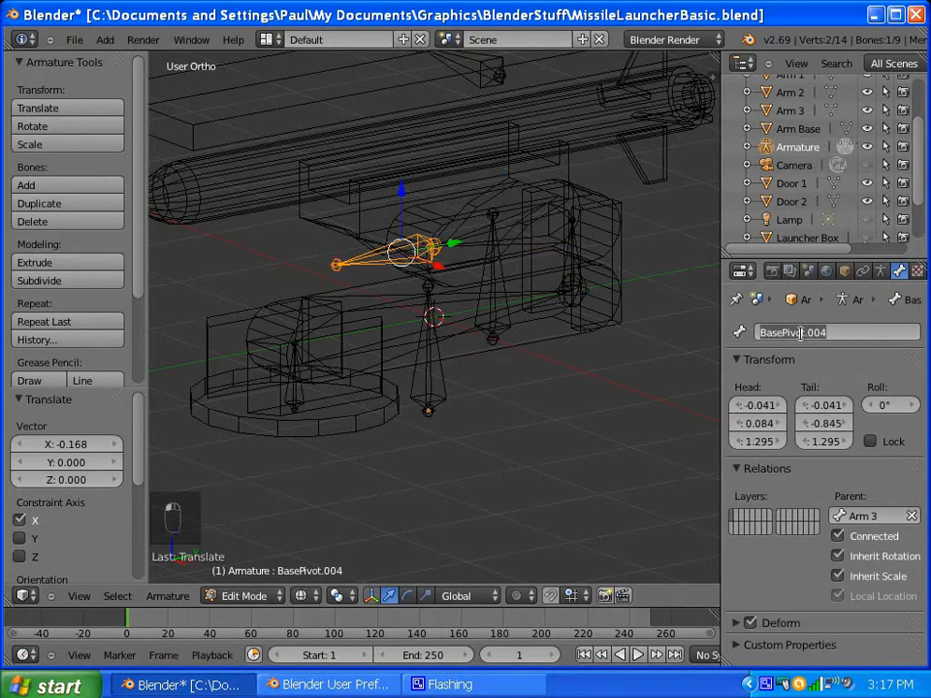
type("LauncherRail")
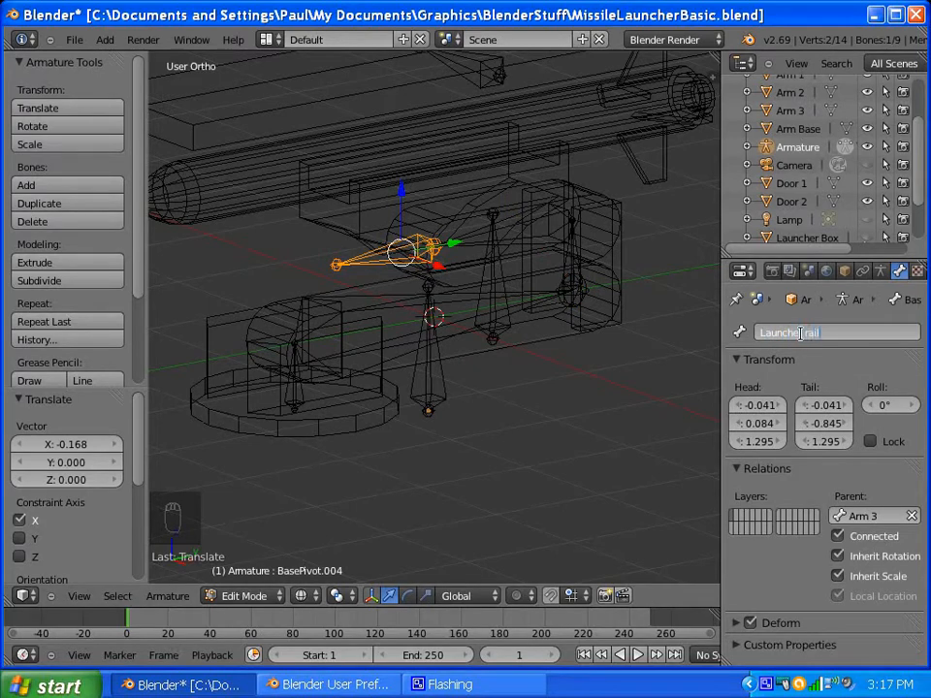
key("Return")
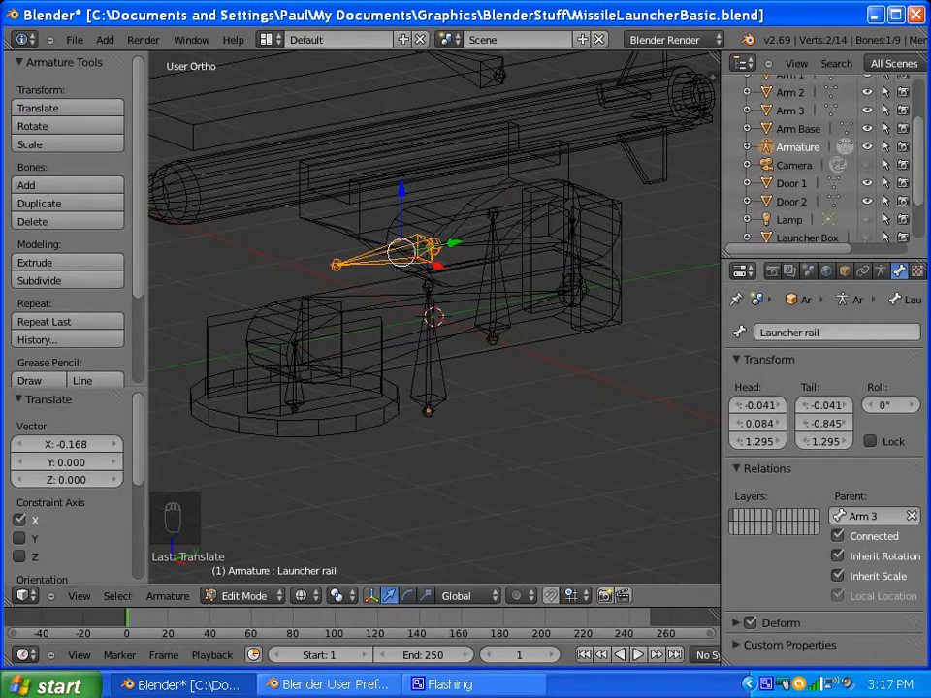
Step: Select the door bone on the negative X side, above the missile, and rename it Door 1
middle_click_drag(439, 364, 348, 155)
right_click(347, 155)
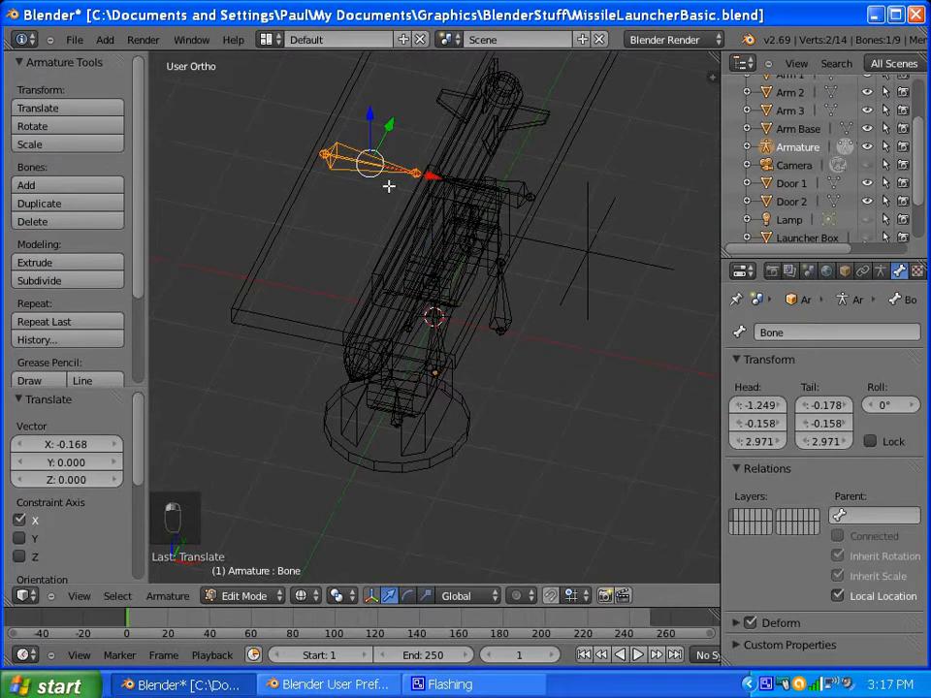
left_click(795, 332)
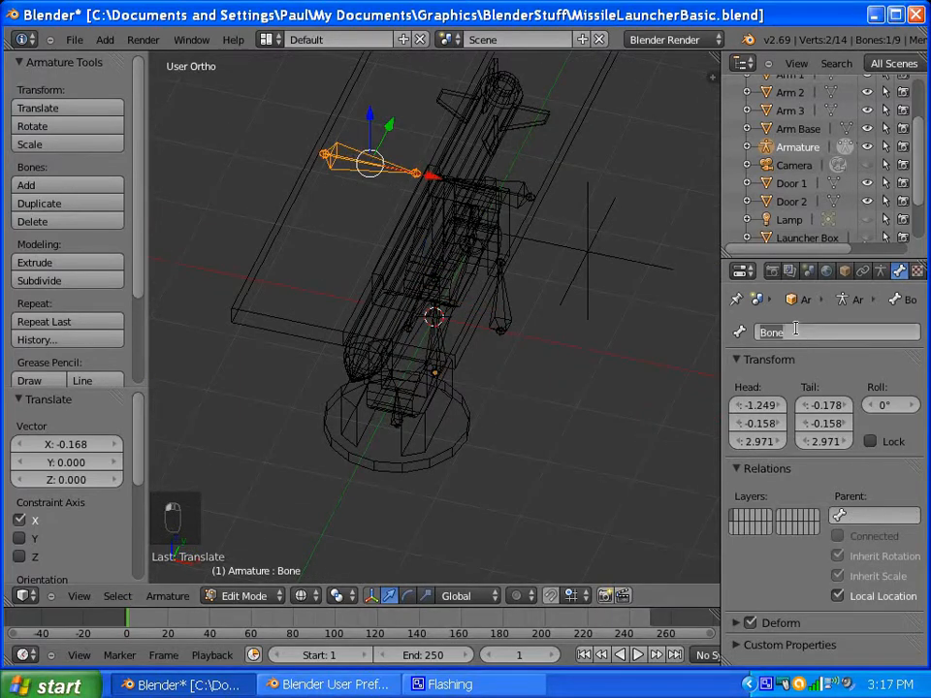
type("Door 1")
key("Return")
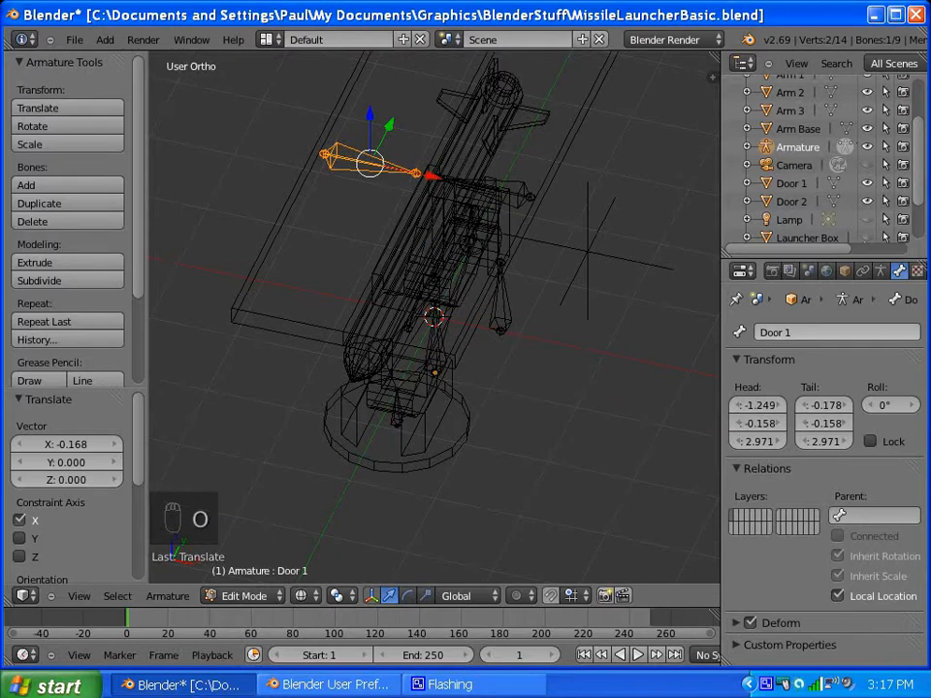
Step: Select the mirrored door bone on the positive X side and rename it Door 2
right_click(528, 184)
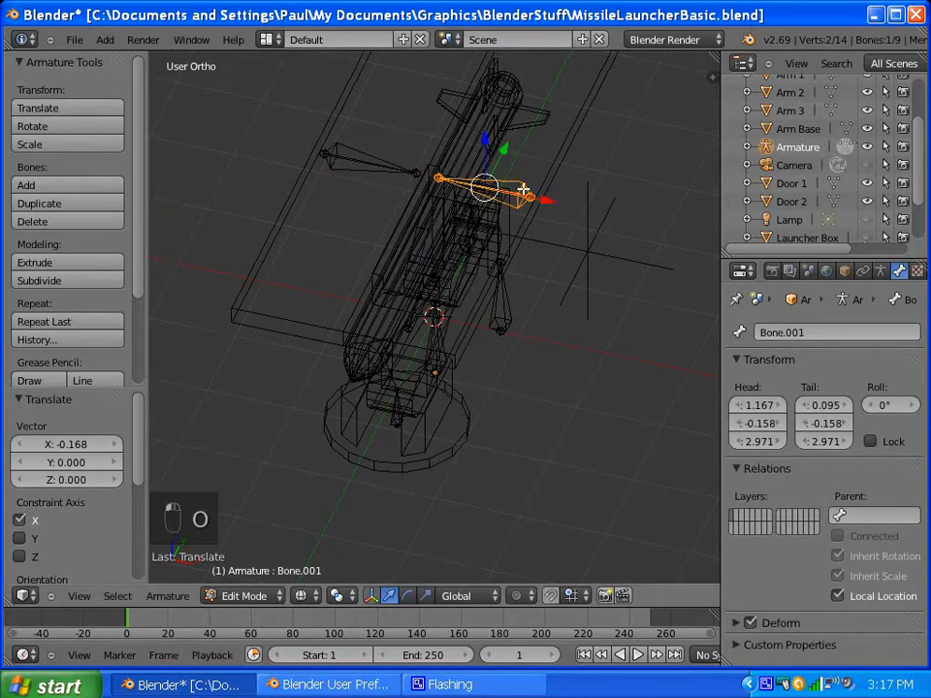
left_click(784, 332)
type("Doo")
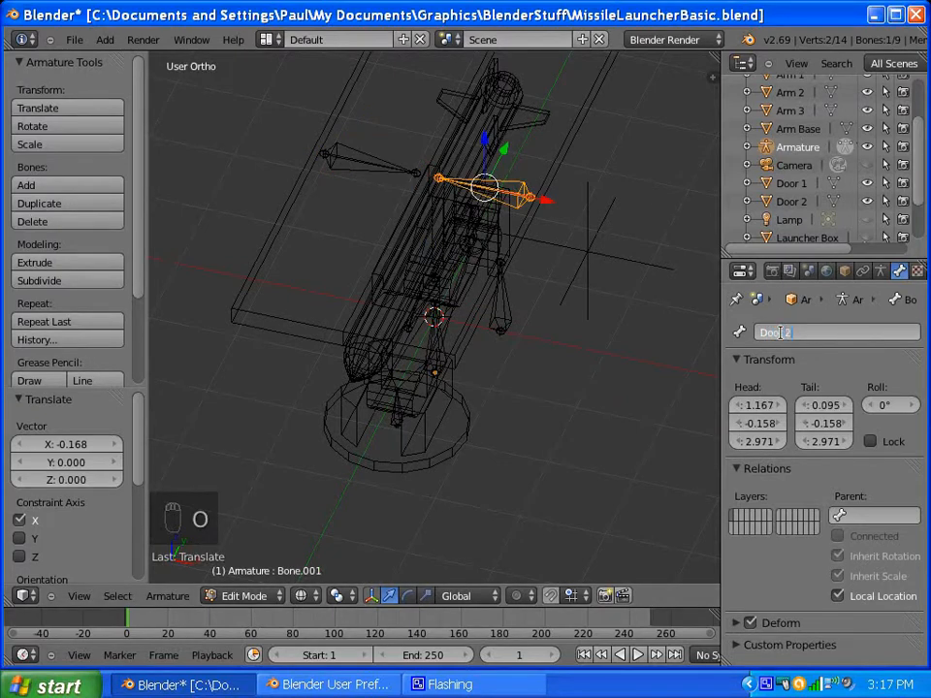
type("r 2")
key("Return")
Step: Check the Root, BasePivot and Arm 1 bones in turn, and turn off Deform for the TIC bone
middle_click_drag(505, 350, 478, 297)
middle_click_drag(412, 324, 438, 360)
right_click(434, 367)
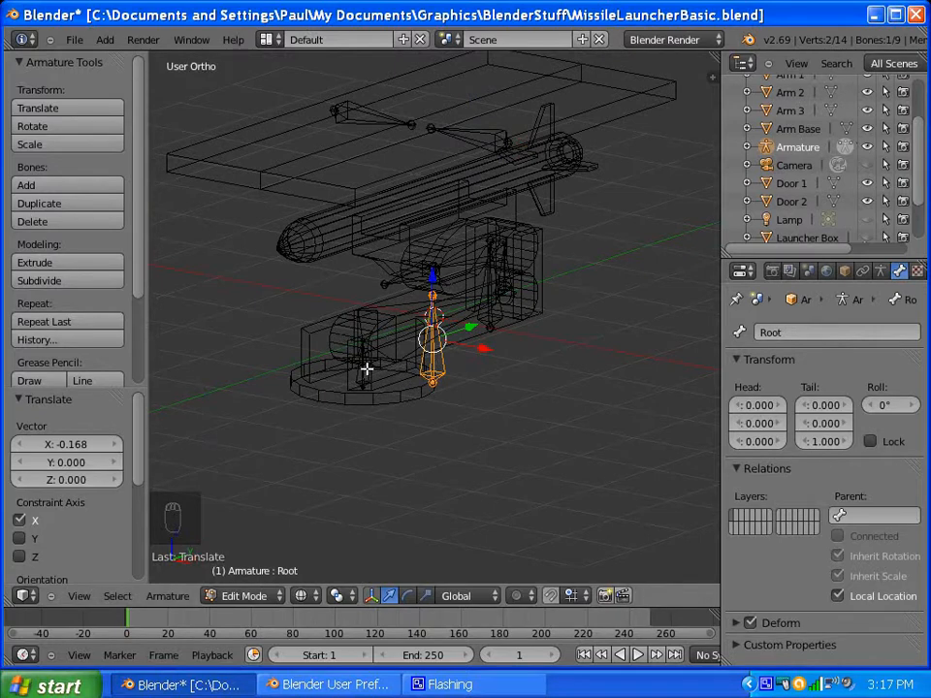
mouse_move(361, 369)
middle_mouse_down()
mouse_move(384, 370)
mouse_move(358, 336)
mouse_move(332, 364)
mouse_move(361, 359)
middle_mouse_up()
right_click(309, 374)
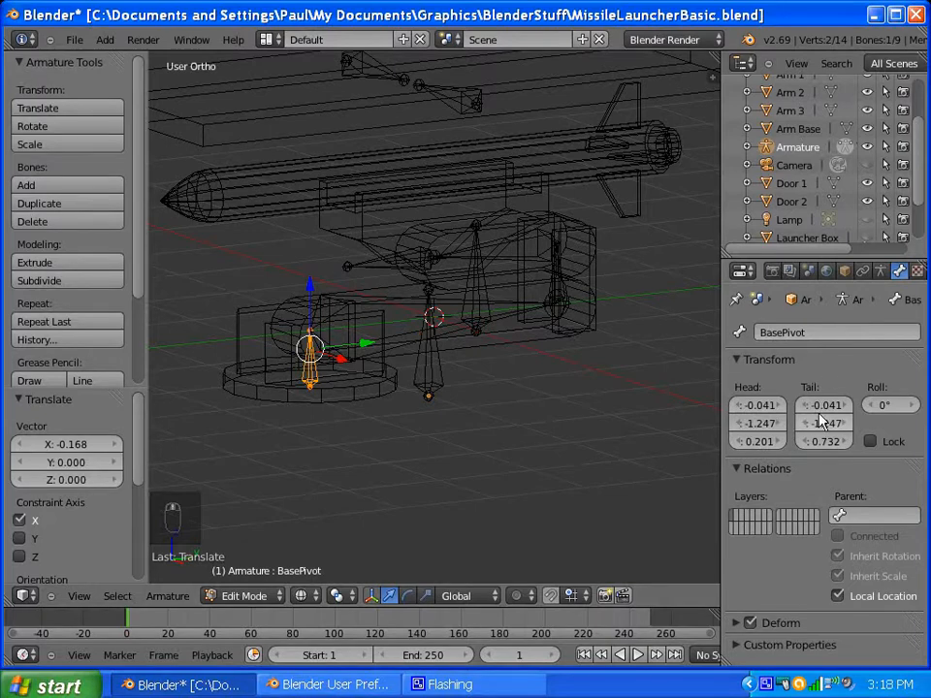
right_click(428, 358)
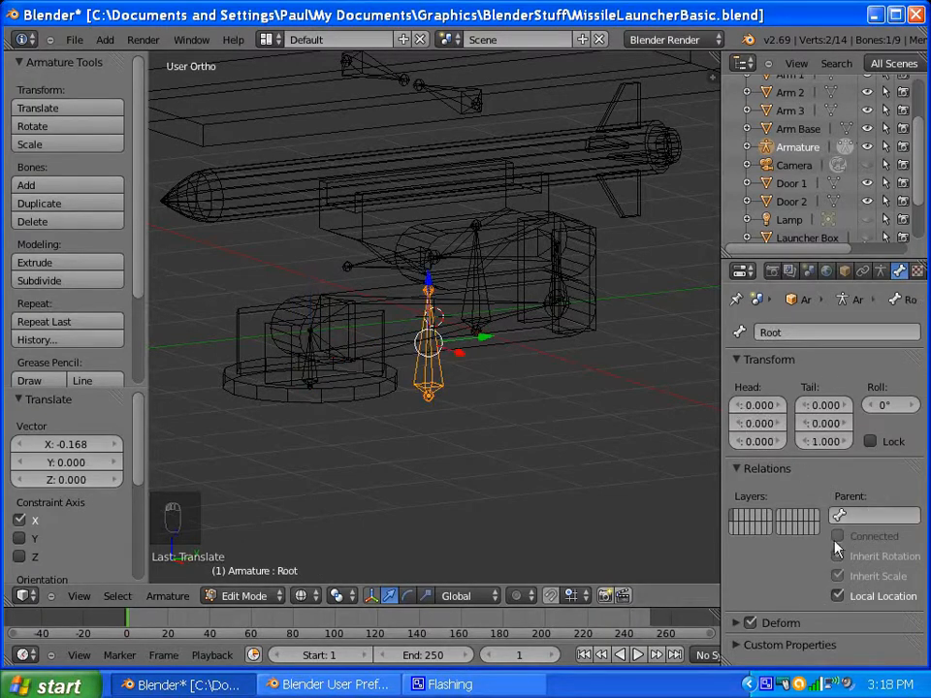
right_click(326, 374)
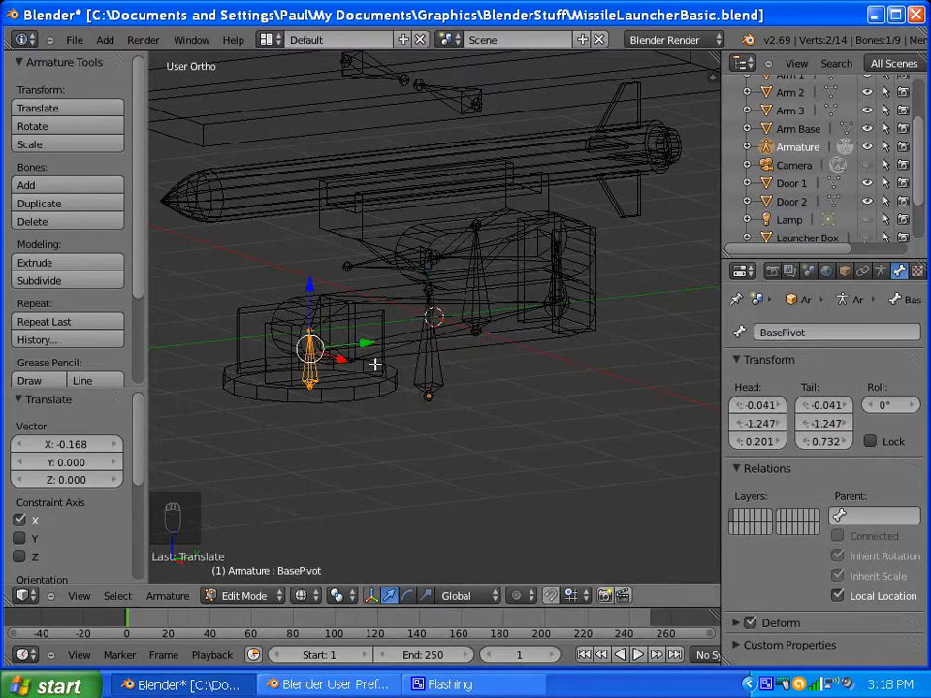
right_click(482, 312)
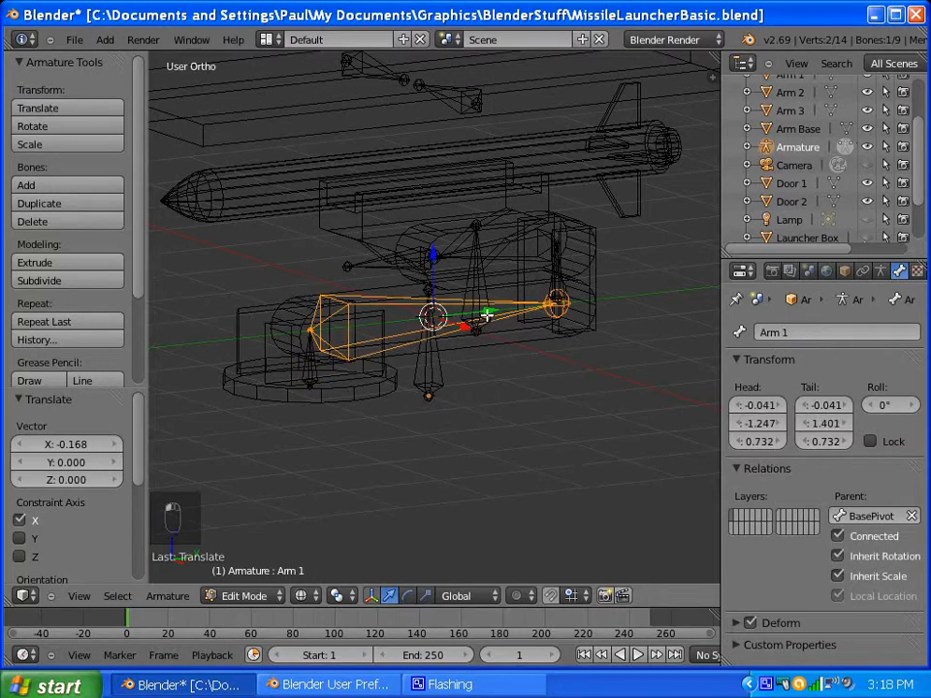
right_click(480, 283)
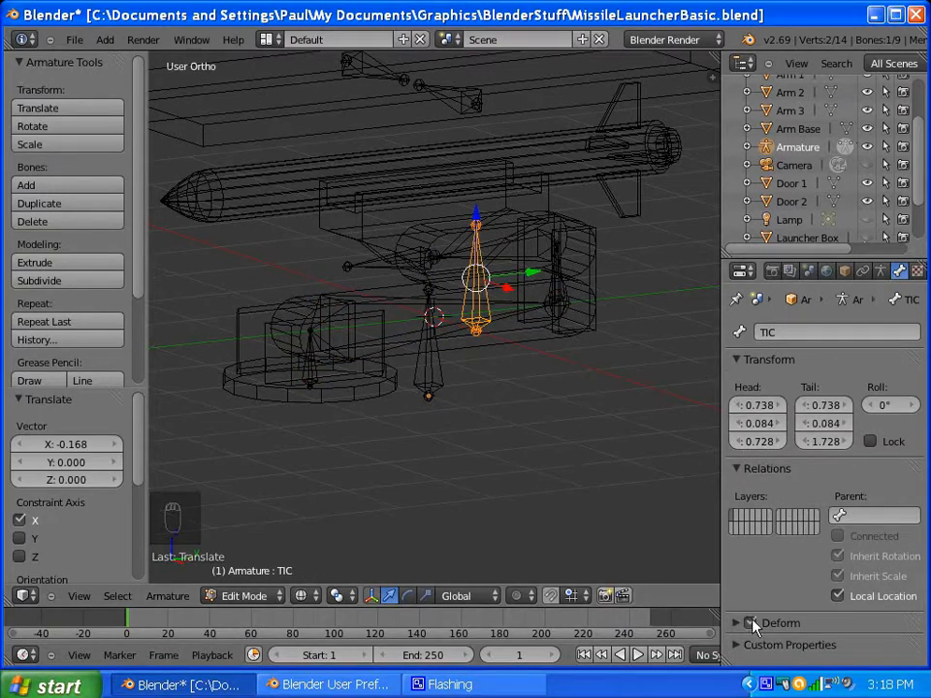
Step: Set Root as the parent of the BasePivot bone in the launcher base
mouse_move(437, 347)
middle_mouse_down()
mouse_move(534, 353)
mouse_move(429, 367)
middle_mouse_up()
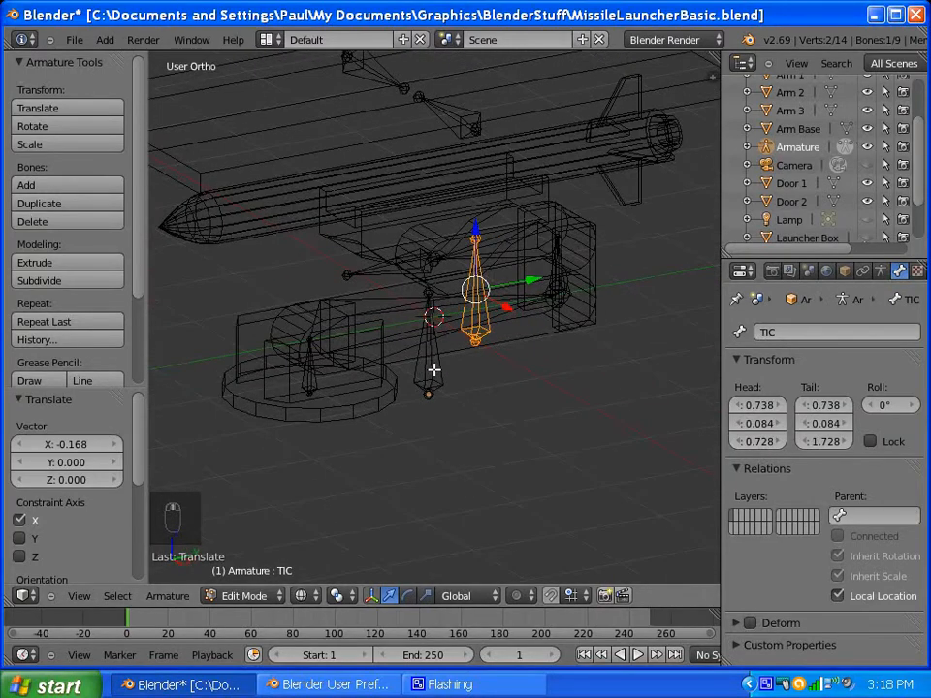
right_click(307, 385)
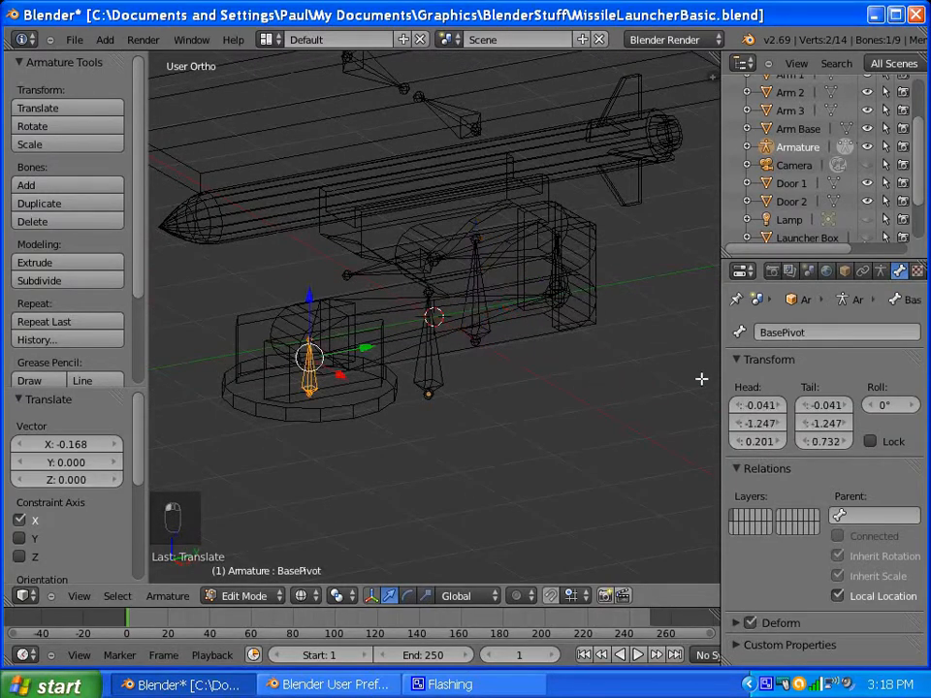
left_click(840, 519)
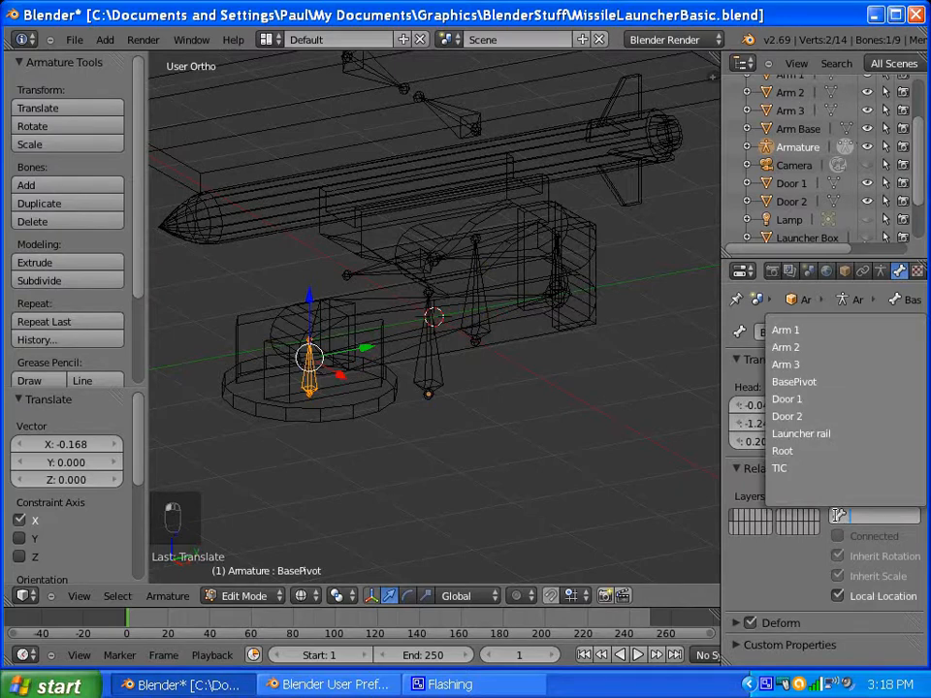
left_click(782, 451)
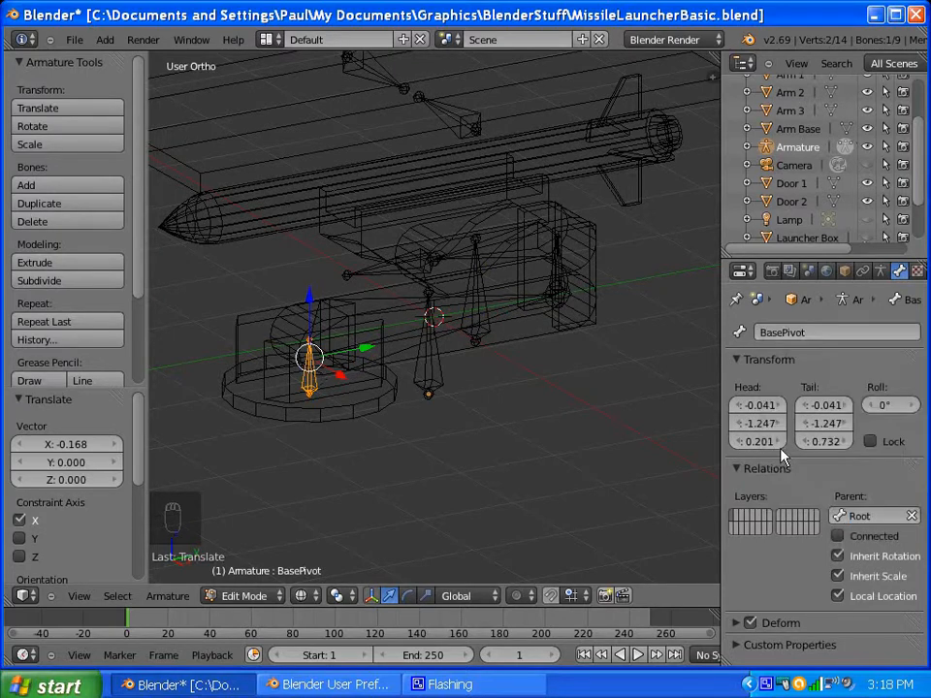
Step: Select the TIC bone beside the arm and set Root as its parent
middle_click_drag(448, 370, 515, 362)
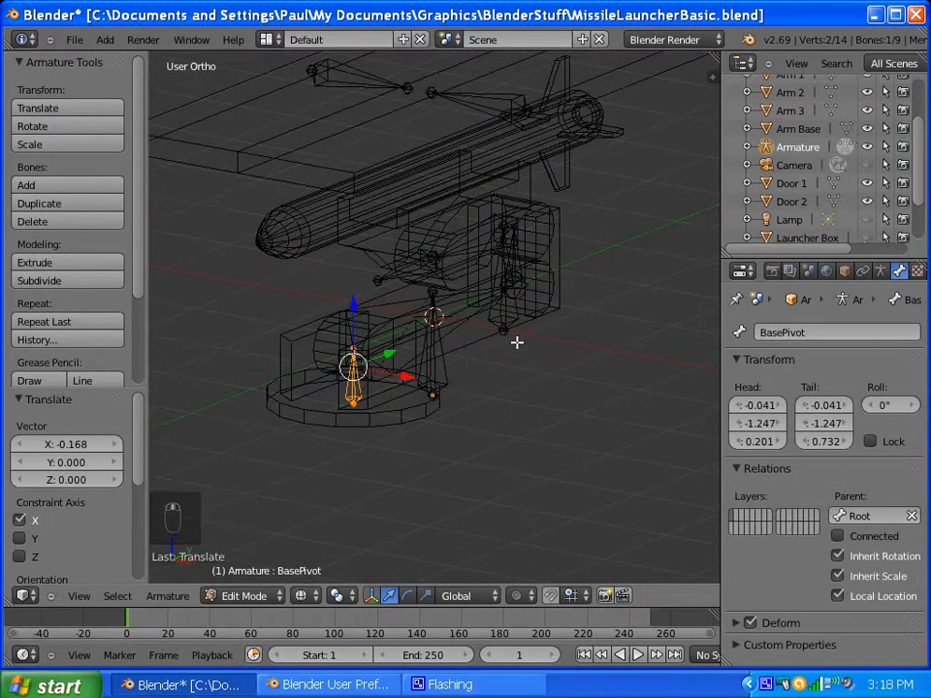
right_click(515, 319)
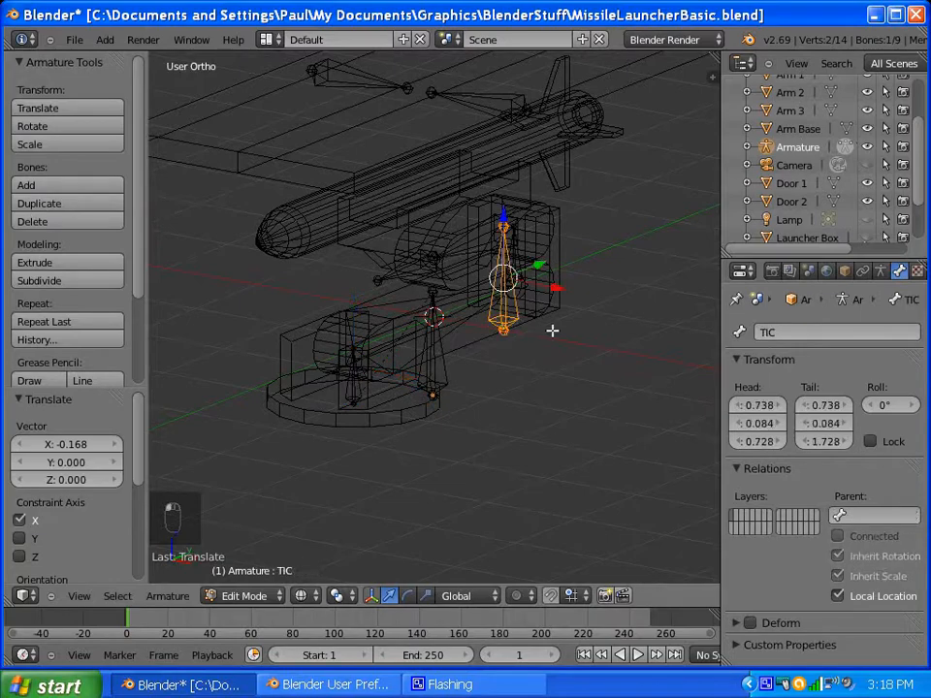
left_click(900, 517)
left_click(782, 447)
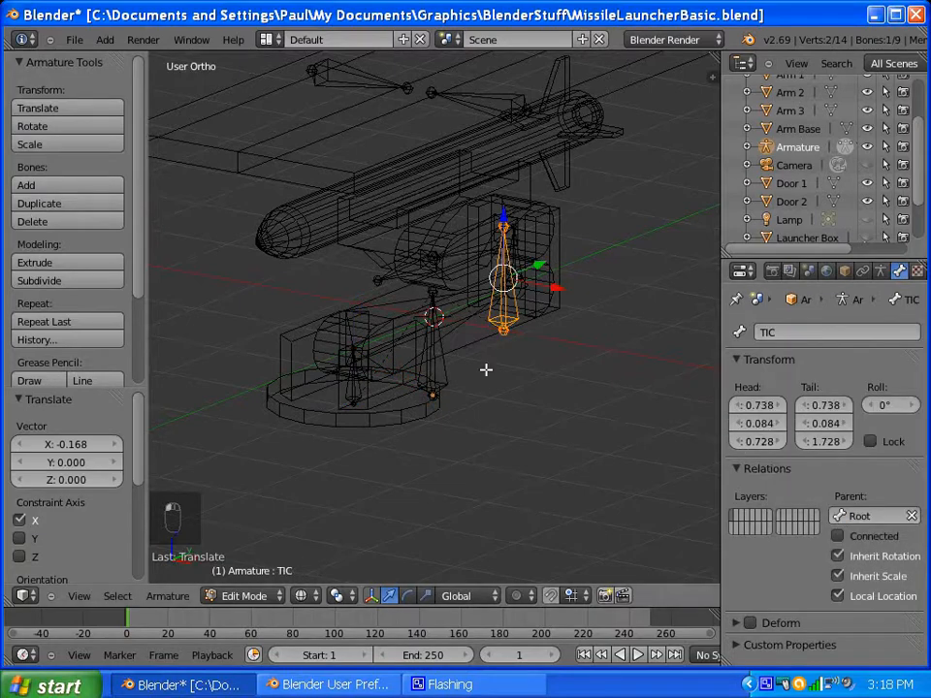
Step: Set Root as the parent of both the Door 1 and Door 2 bones above the missile
middle_click_drag(486, 370, 490, 411)
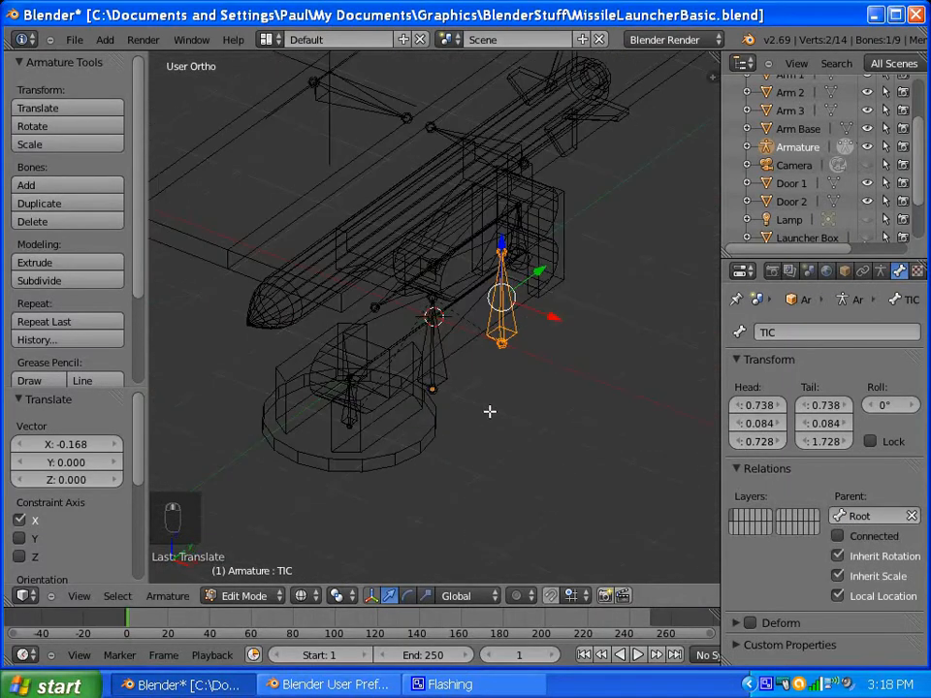
right_click(351, 97)
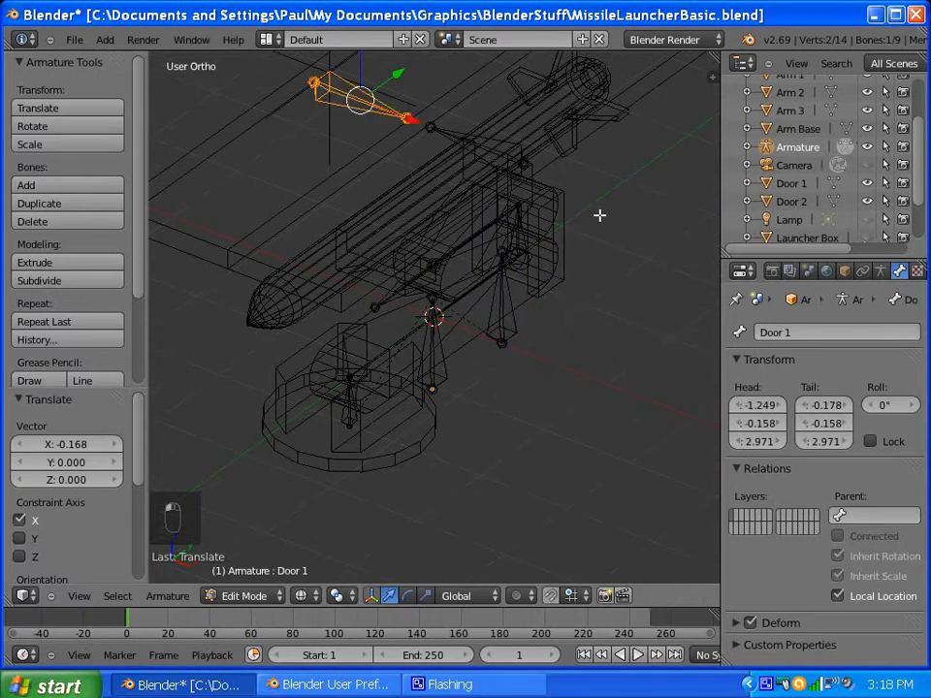
left_click(840, 519)
left_click(782, 448)
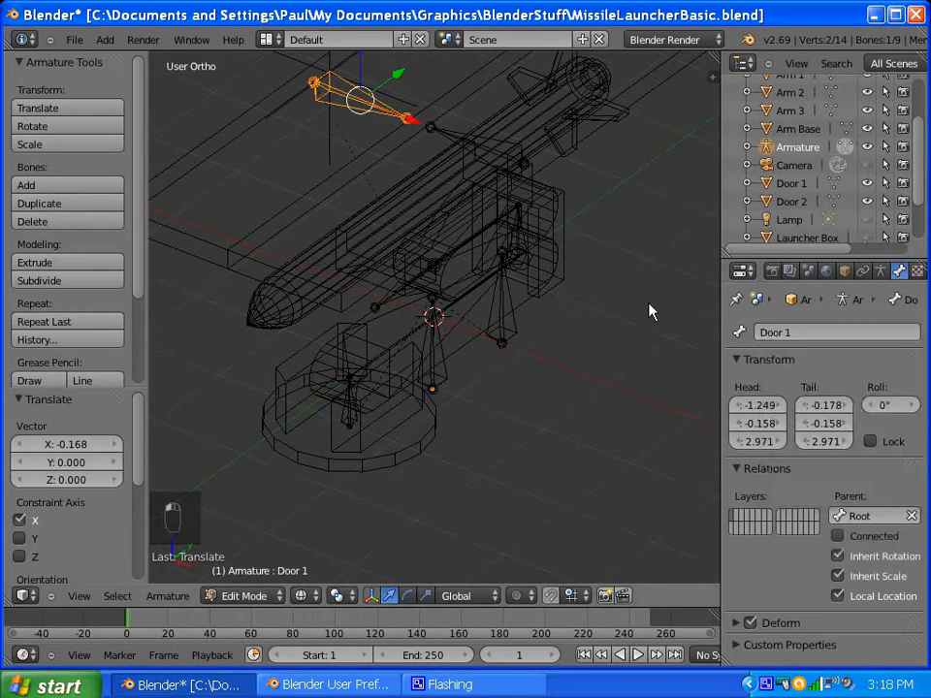
right_click(486, 152)
left_click(846, 516)
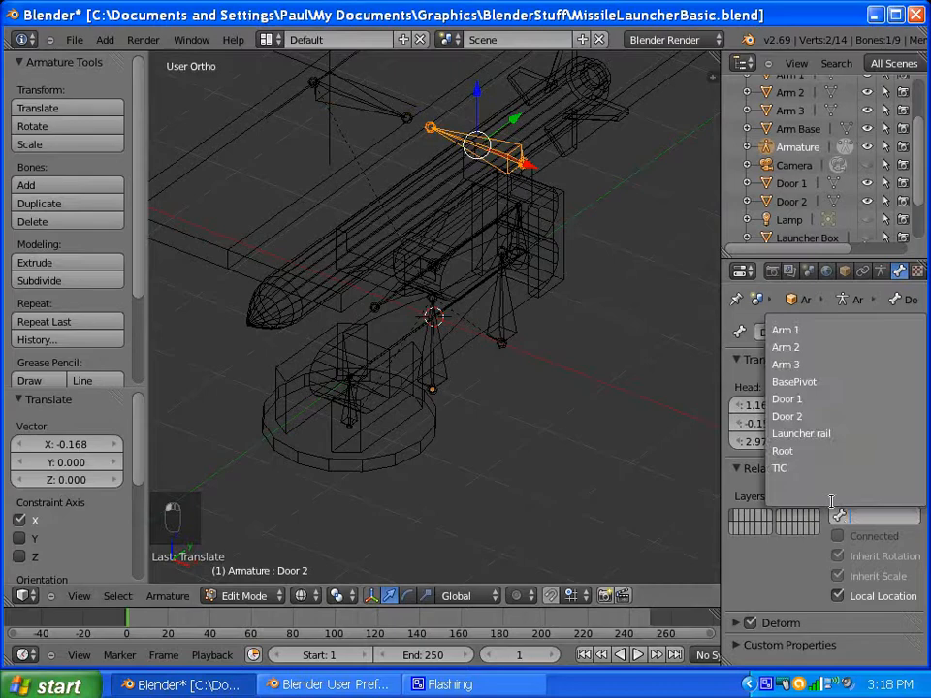
left_click(812, 448)
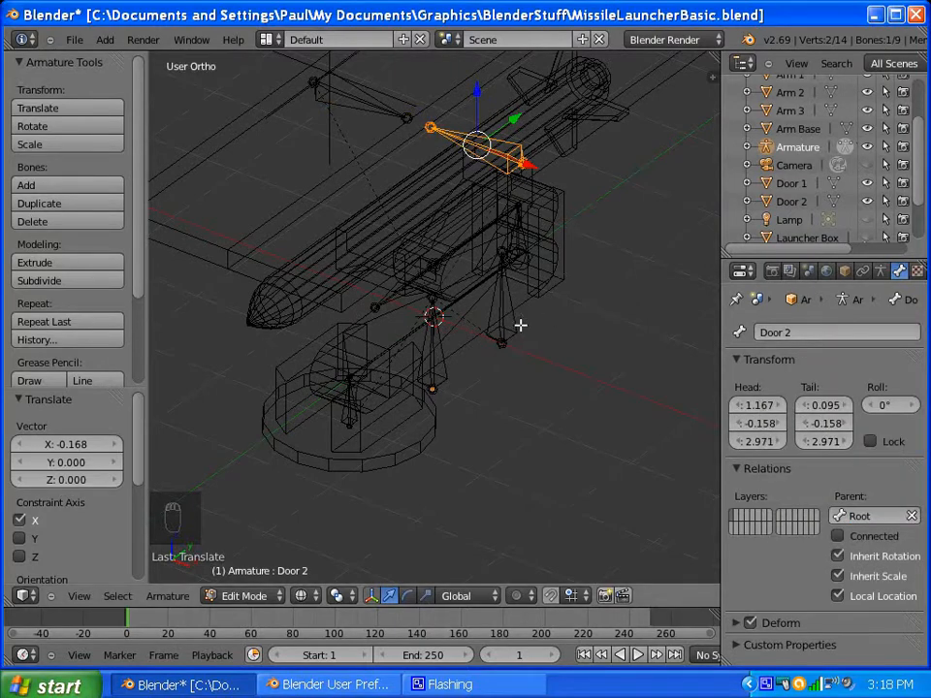
Step: Switch the armature from Edit Mode to Pose Mode
middle_click_drag(576, 337, 559, 301)
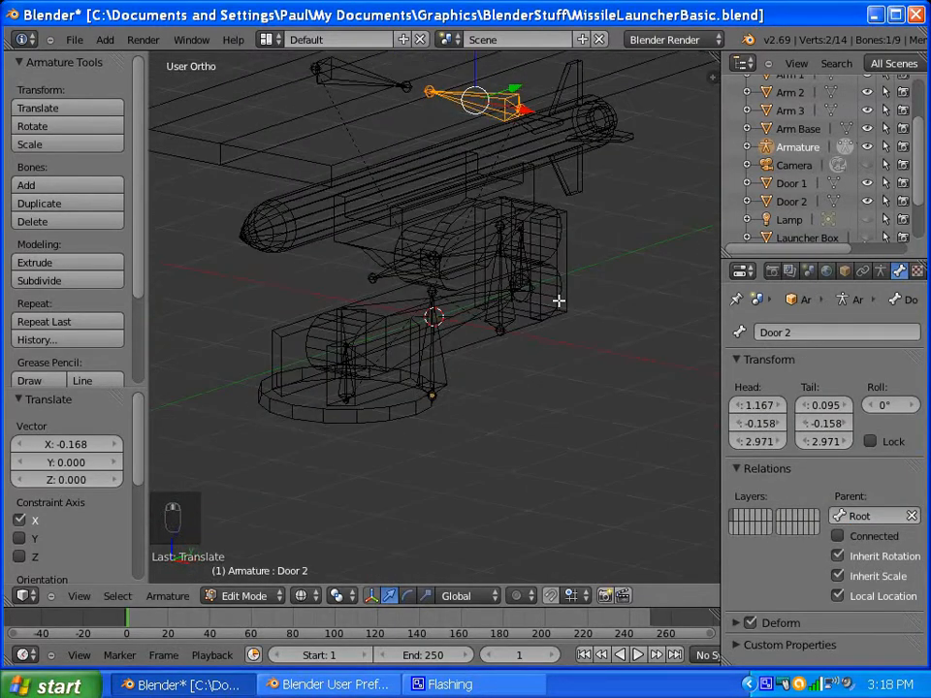
middle_click_drag(503, 273, 481, 309)
middle_click_drag(455, 353, 311, 387)
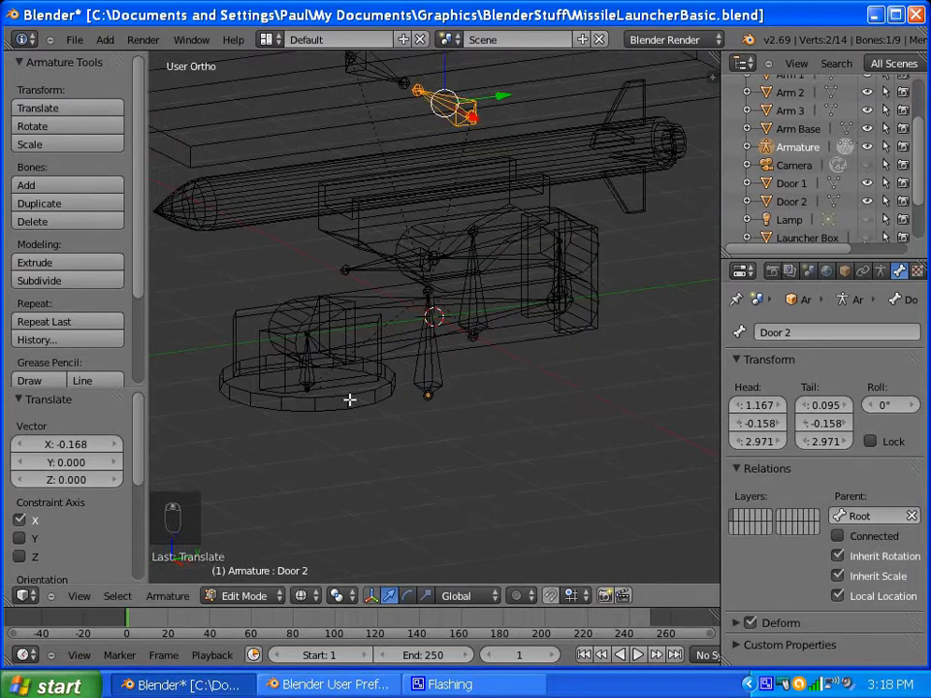
left_click(280, 598)
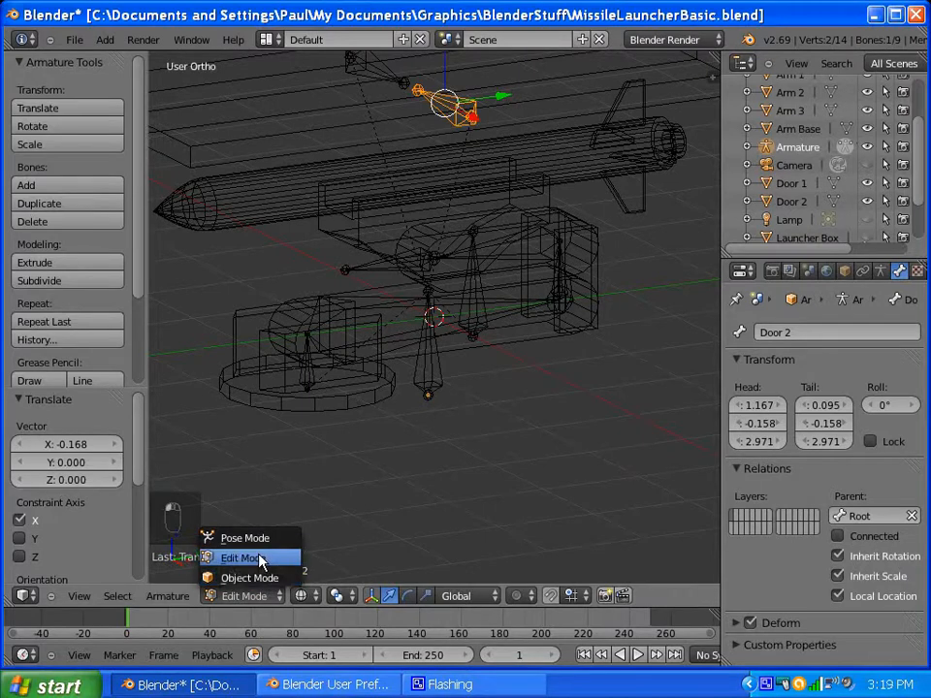
left_click(254, 558)
left_click(244, 595)
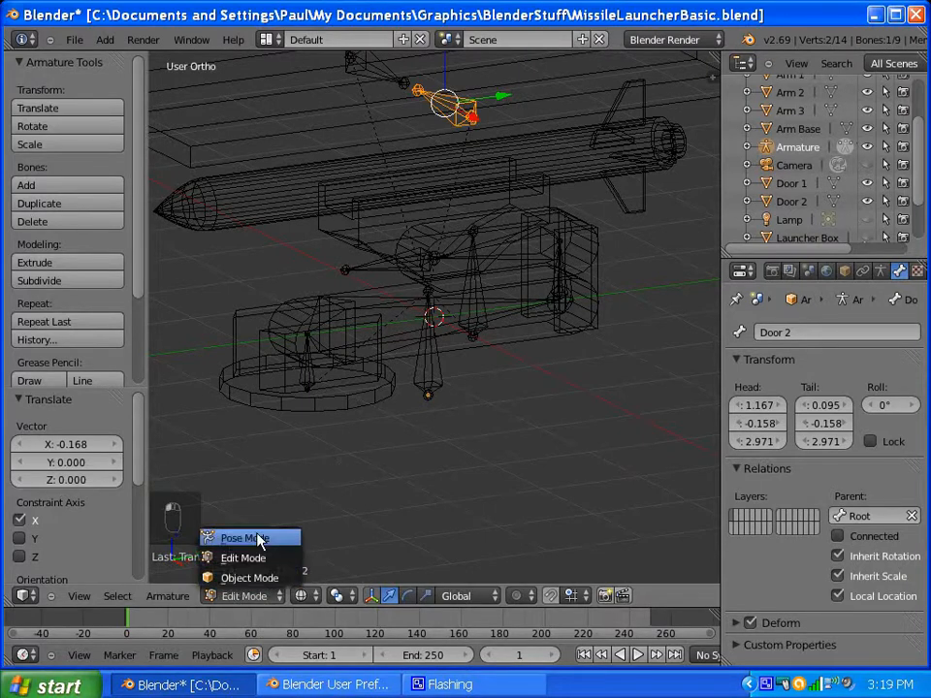
left_click(260, 537)
Step: Parent the Arm Base object to the BasePivot bone using the Bone Relative option
middle_click_drag(342, 375, 363, 434)
key("ctrl+Tab")
right_click(346, 441)
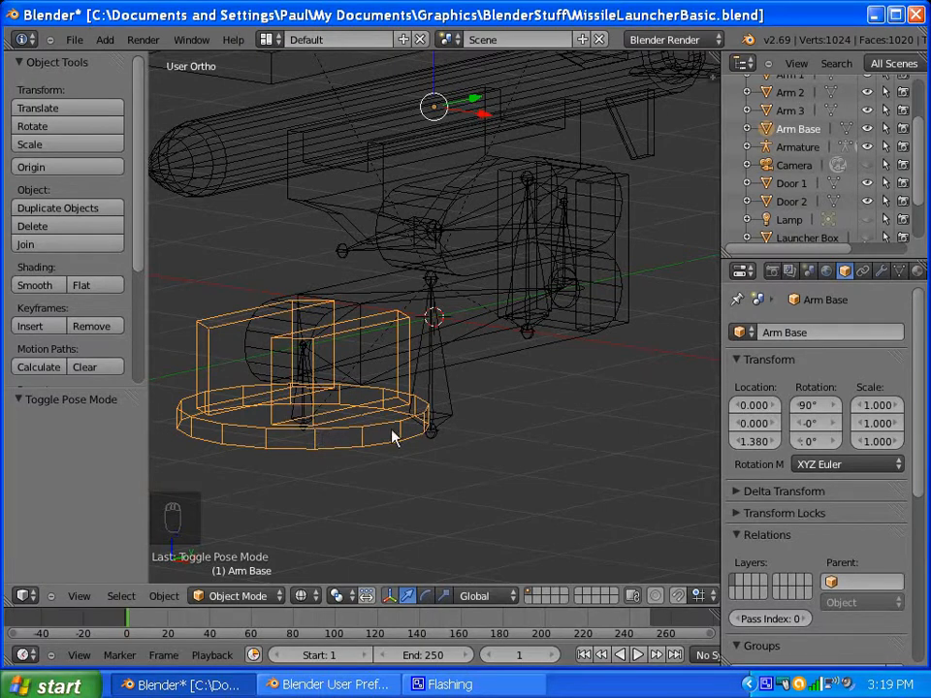
right_click(301, 419)
key("ctrl+Tab")
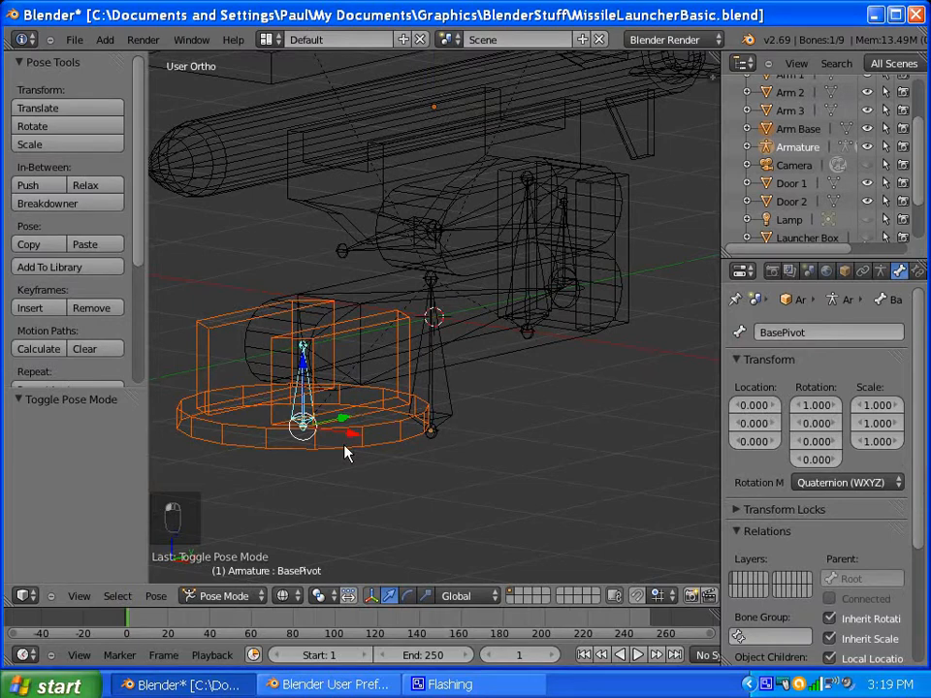
key("ctrl+p")
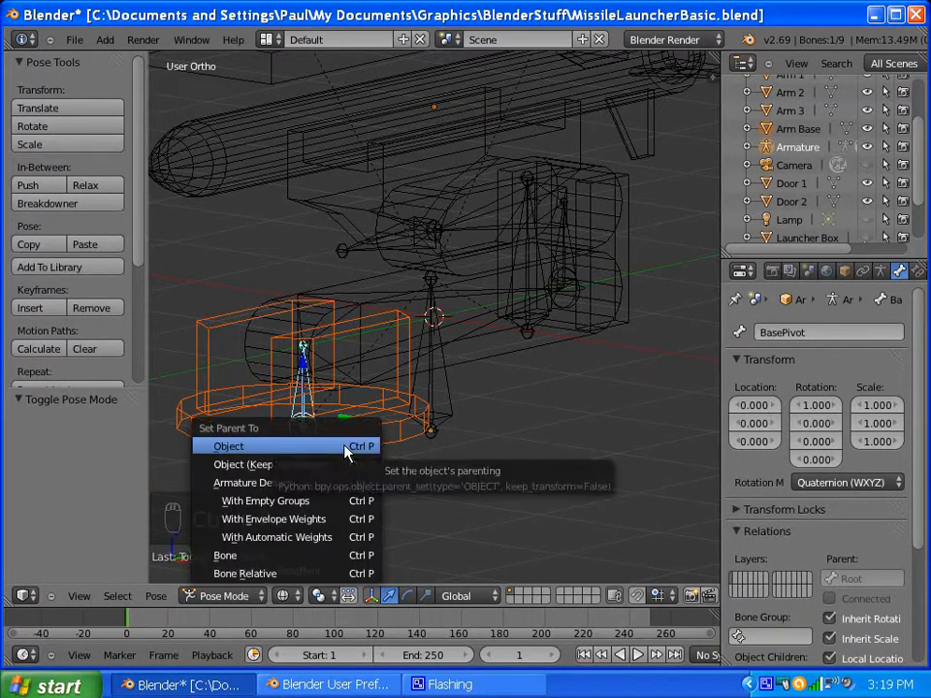
left_click(286, 574)
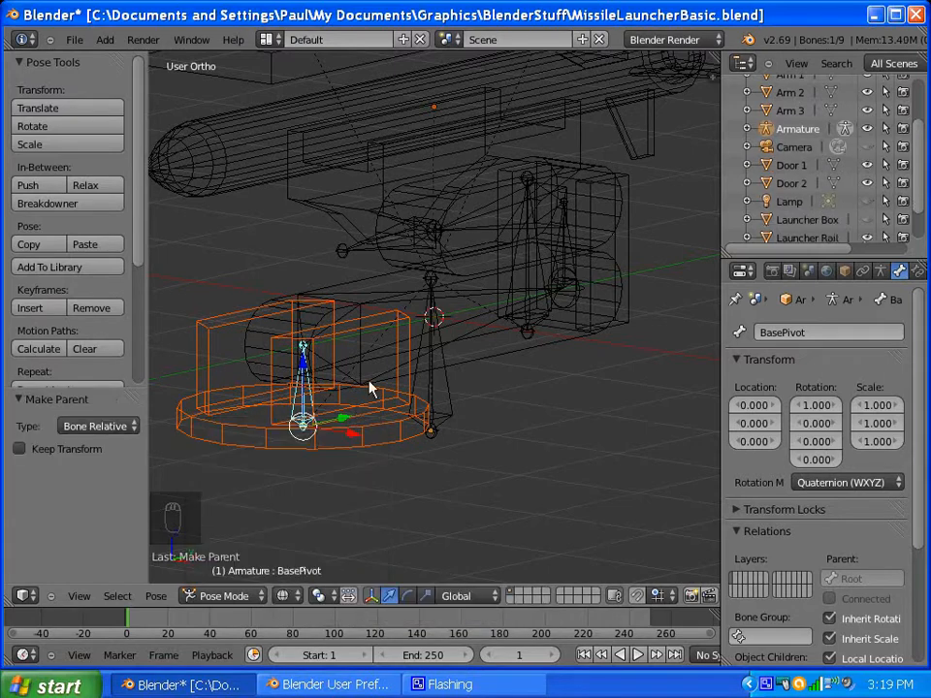
Step: Parent the Arm 1 object to the Arm 1 bone using Bone Relative
middle_click_drag(445, 399, 372, 405)
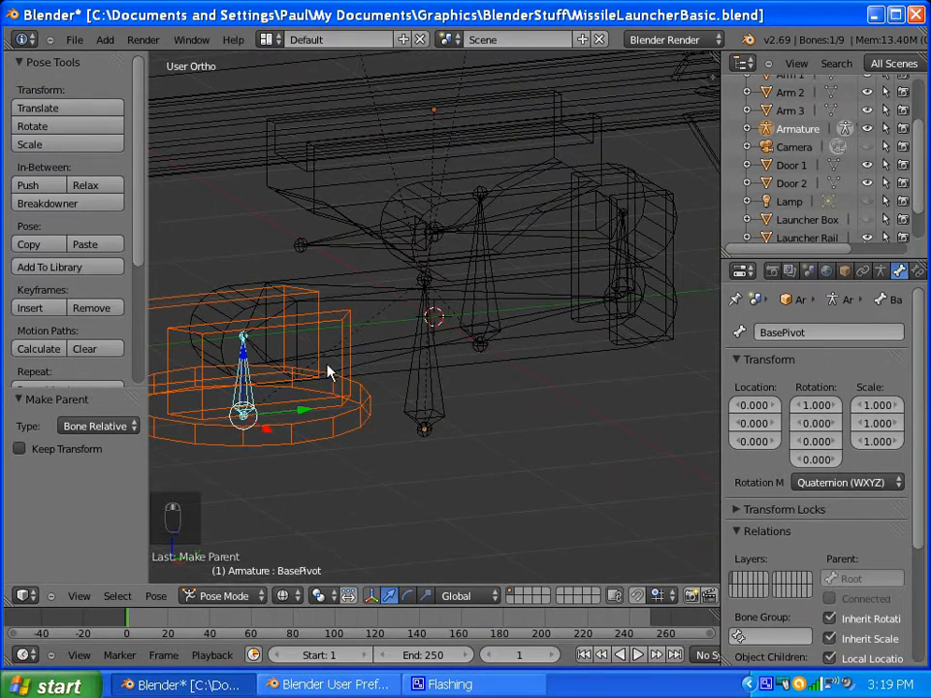
middle_click_drag(404, 367, 415, 388)
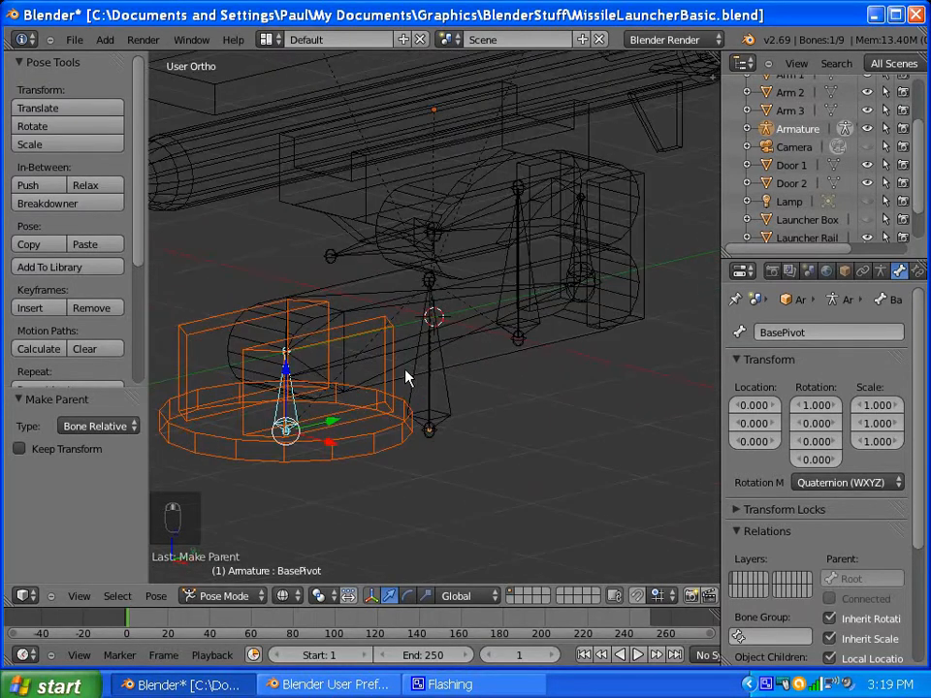
left_click(406, 370)
left_click(485, 356)
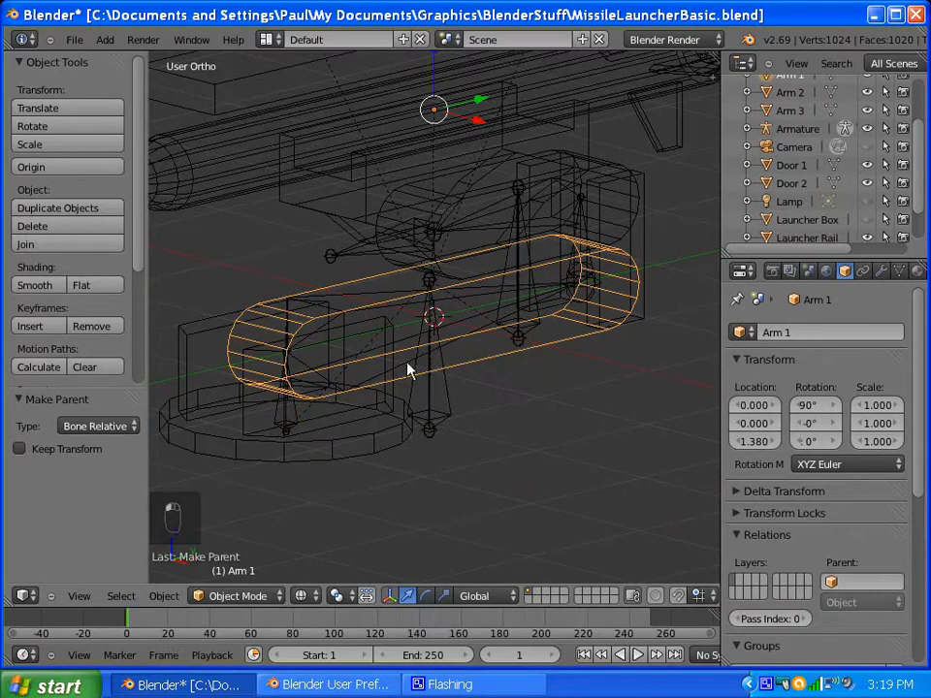
left_click(365, 351)
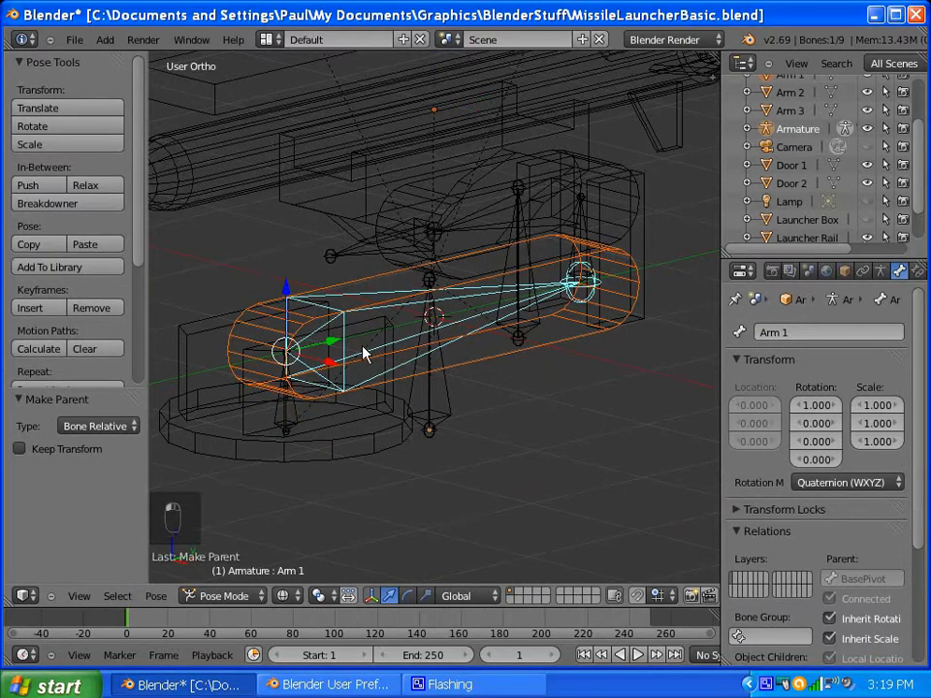
key("ctrl+p")
left_click(365, 353)
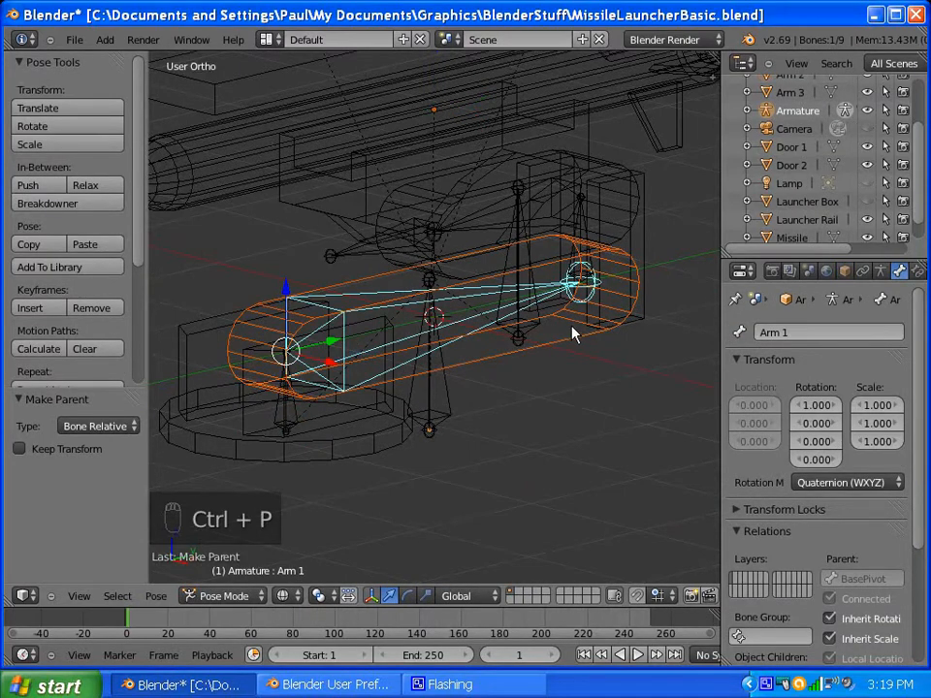
Step: Parent the Arm 2 object to the Arm 2 bone at the far end of the lower arm, using Bone Relative
middle_click_drag(573, 335, 509, 343)
middle_click_drag(669, 353, 550, 361)
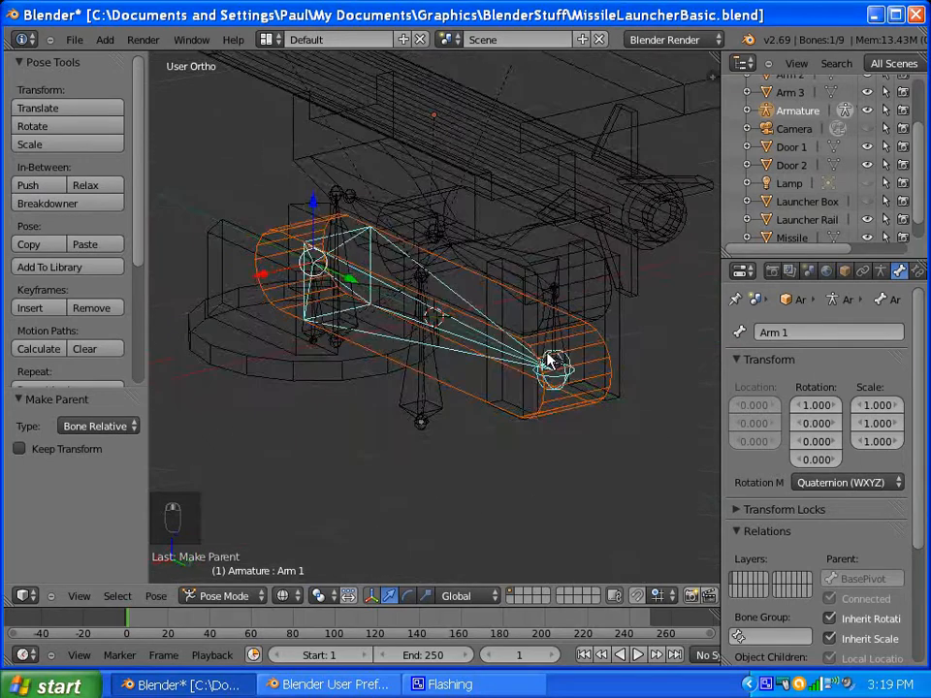
key("ctrl+Tab")
left_click(516, 319)
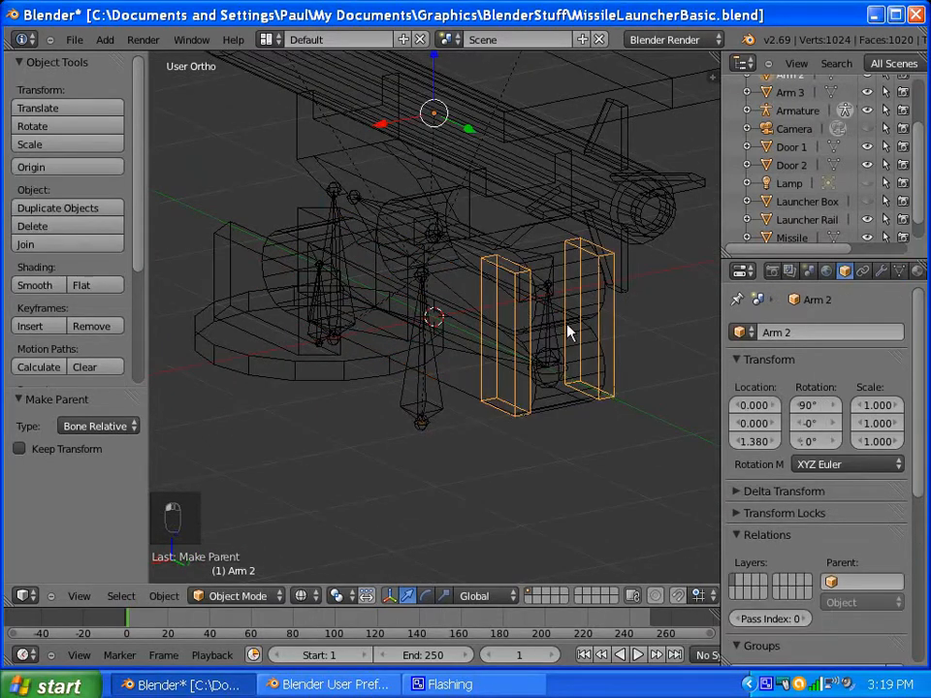
right_click(553, 347)
key("ctrl+Tab")
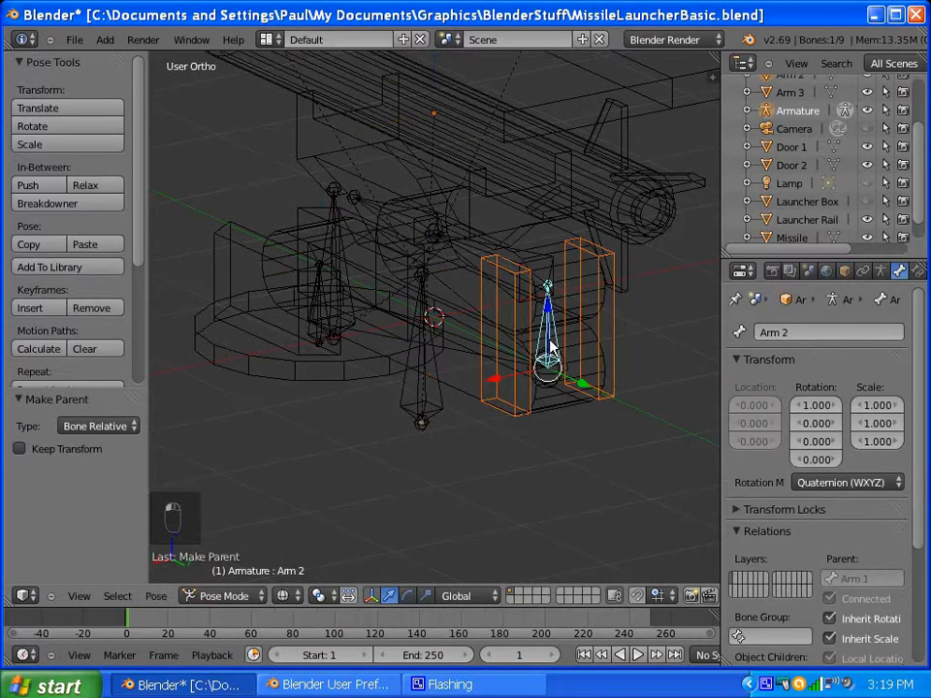
key("ctrl+p")
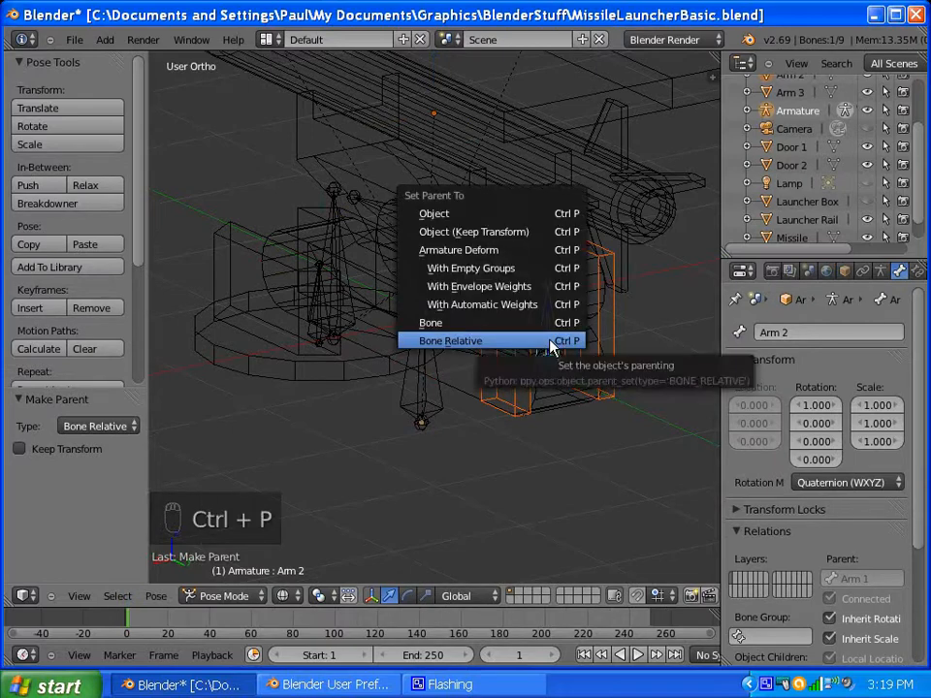
left_click(548, 345)
Step: Parent the Arm 3 object to the Arm 3 bone using Bone Relative
right_click(449, 260)
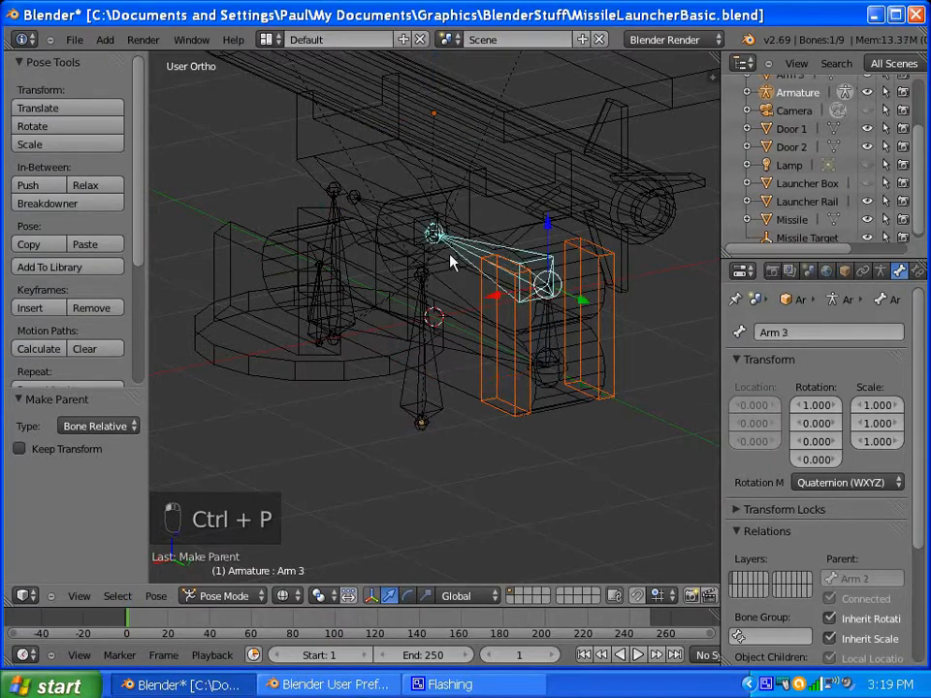
key("ctrl+Tab")
right_click(443, 274)
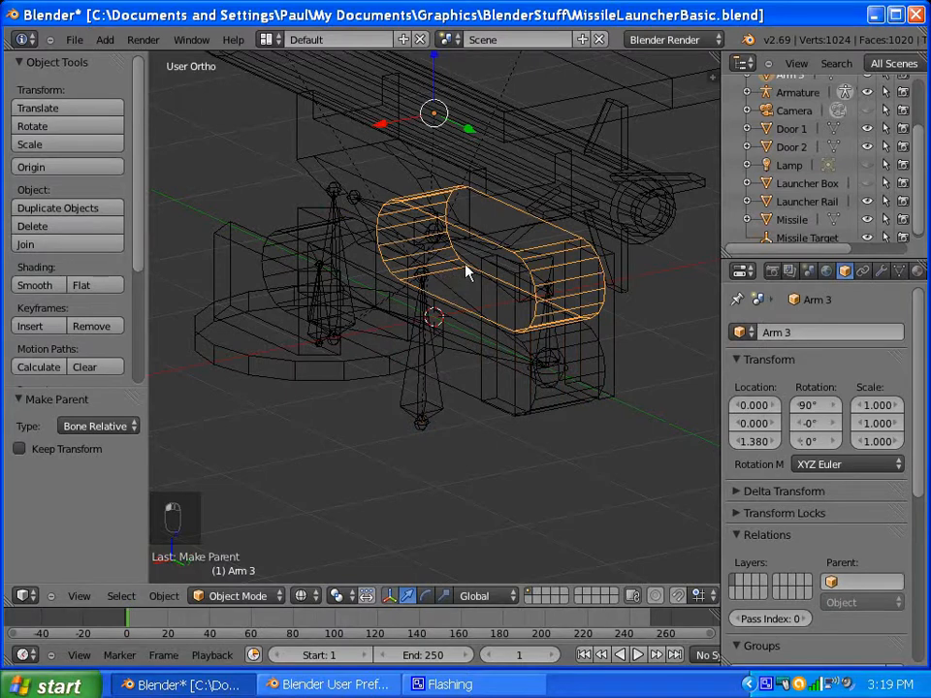
right_click(476, 264)
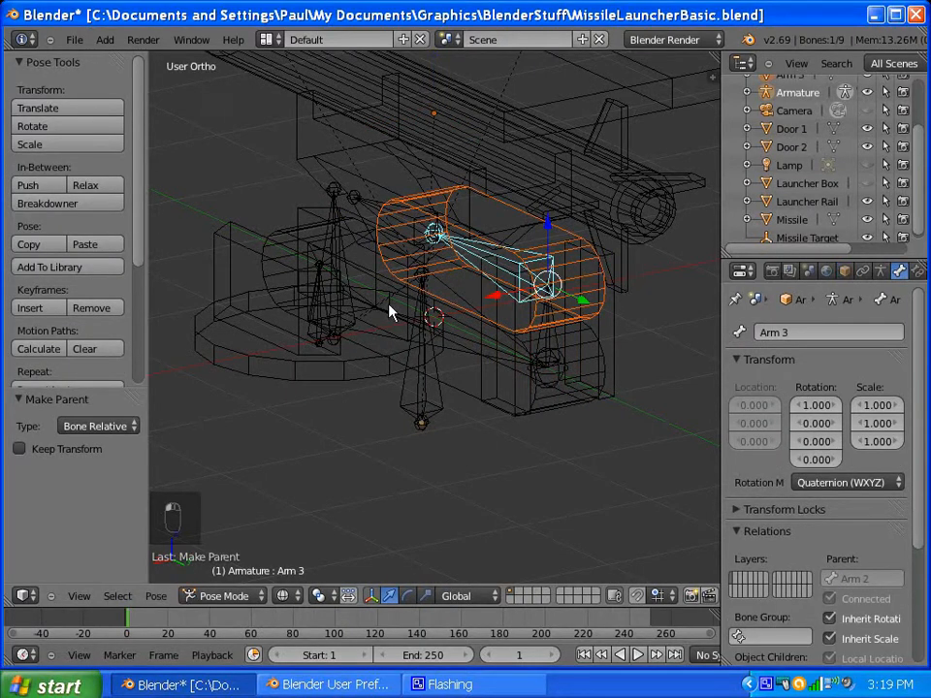
key("ctrl+p")
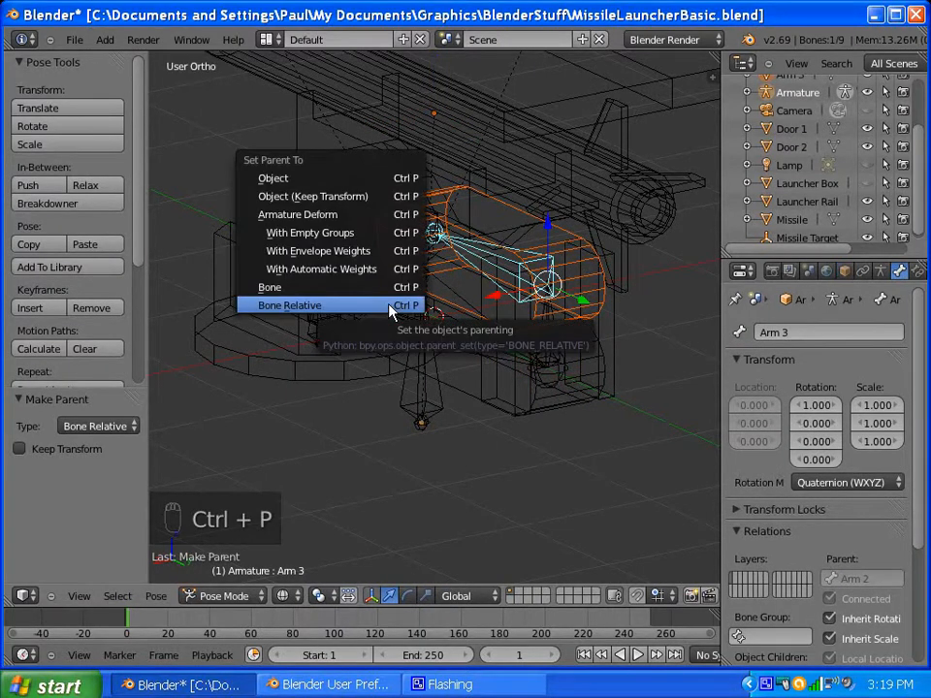
left_click(390, 308)
Step: Parent the Launcher Rail object under the missile to the Launcher rail bone using Bone Relative
middle_click_drag(328, 306, 376, 204)
key("ctrl+Tab")
right_click(365, 198)
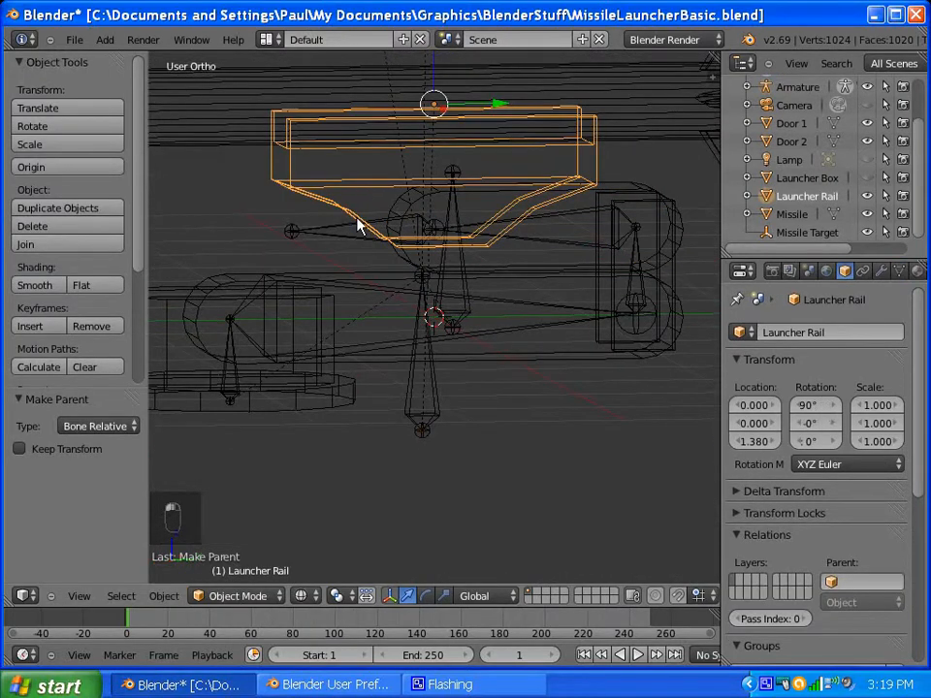
right_click(349, 235, "shift")
key("ctrl+Tab")
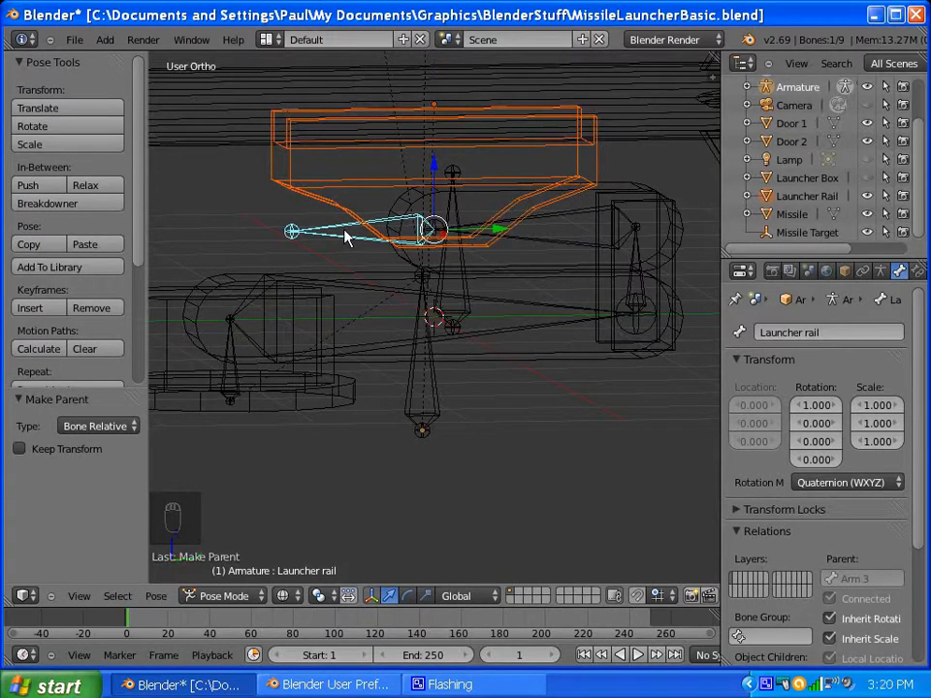
key("ctrl+p")
left_click(349, 233)
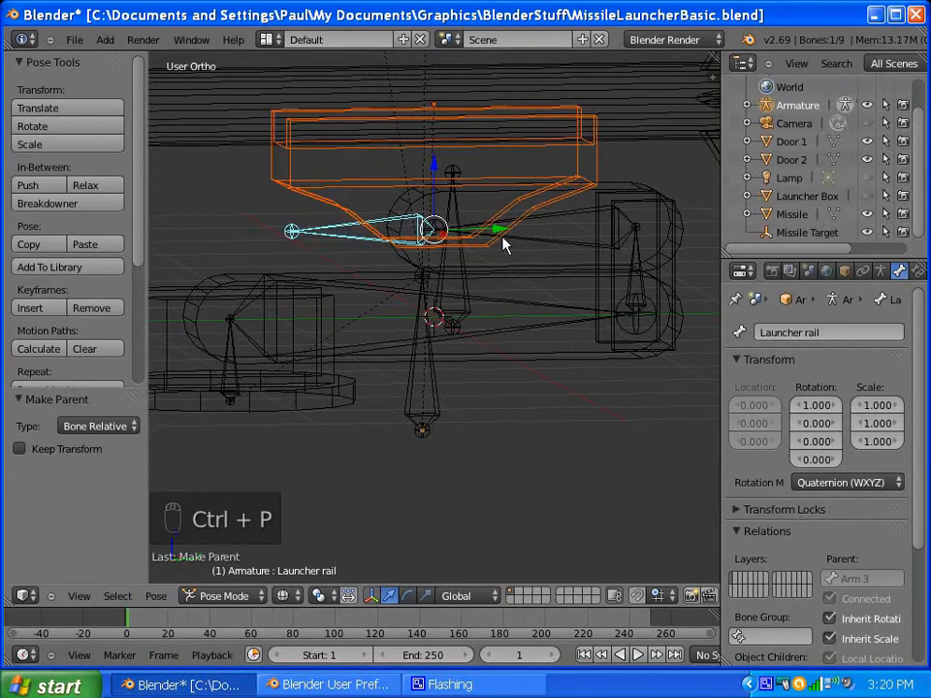
Step: Parent the Door 1 object to the Door 1 bone using Bone Relative
middle_click_drag(502, 243, 482, 199)
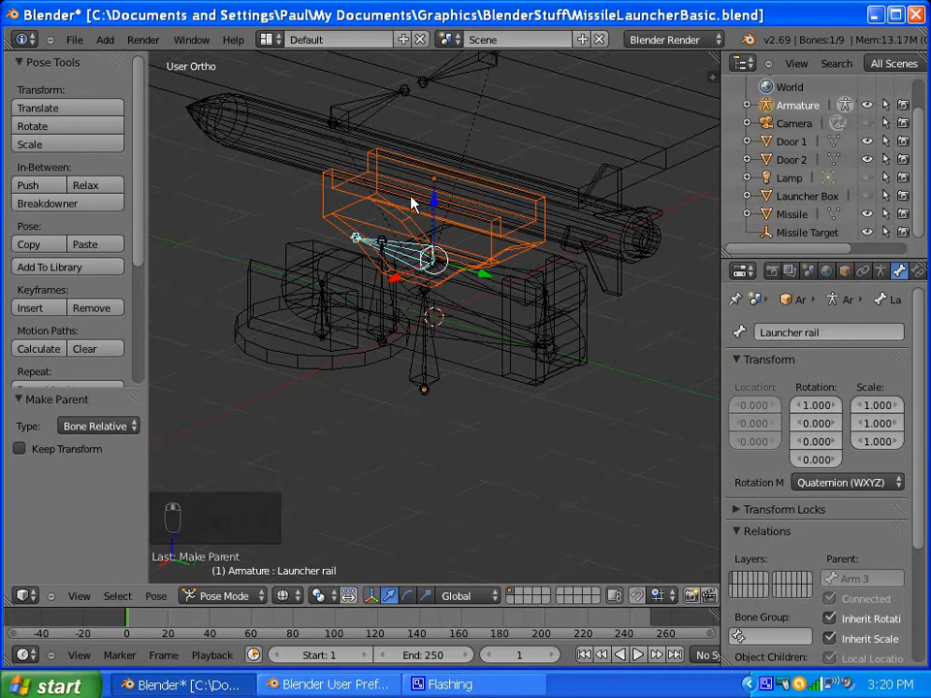
middle_click_drag(414, 204, 599, 217)
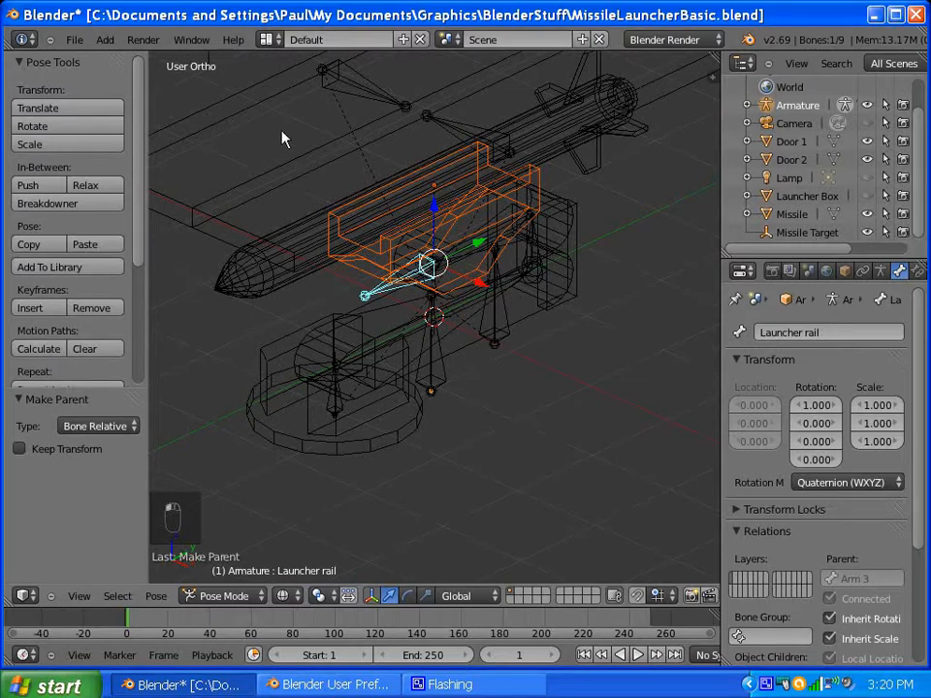
key("ctrl+z")
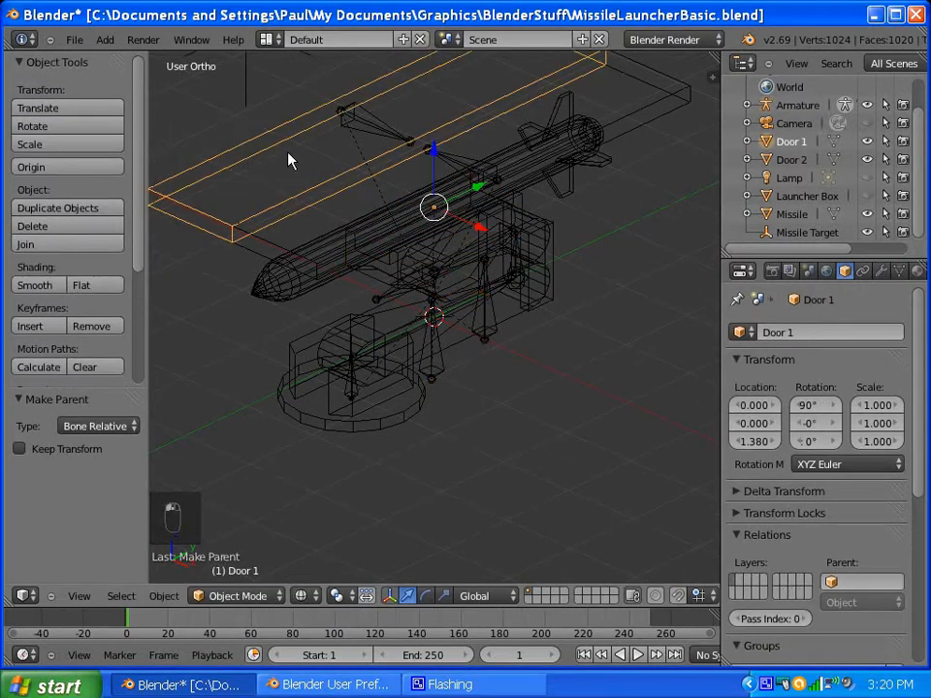
key("ctrl+z")
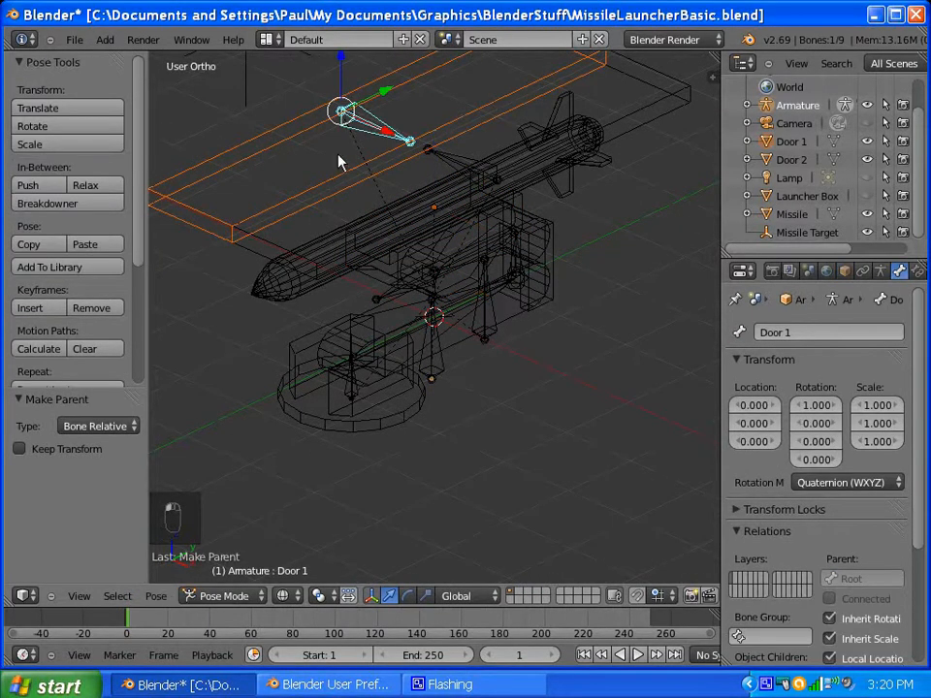
key("ctrl+p")
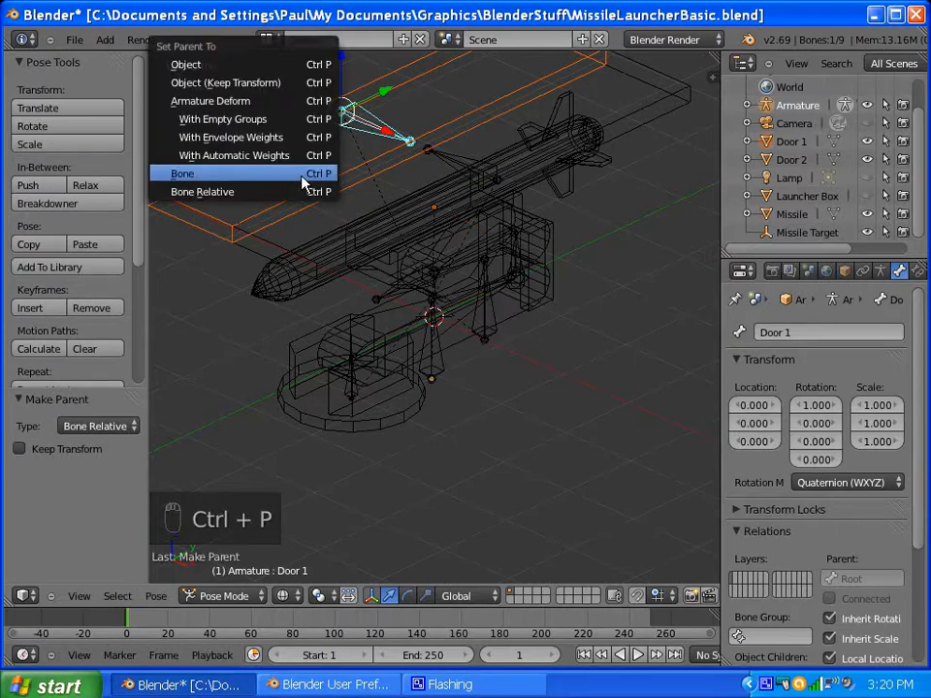
left_click(256, 197)
Step: Parent the Door 2 object to the Door 2 bone using Bone Relative
middle_click_drag(233, 260, 526, 141)
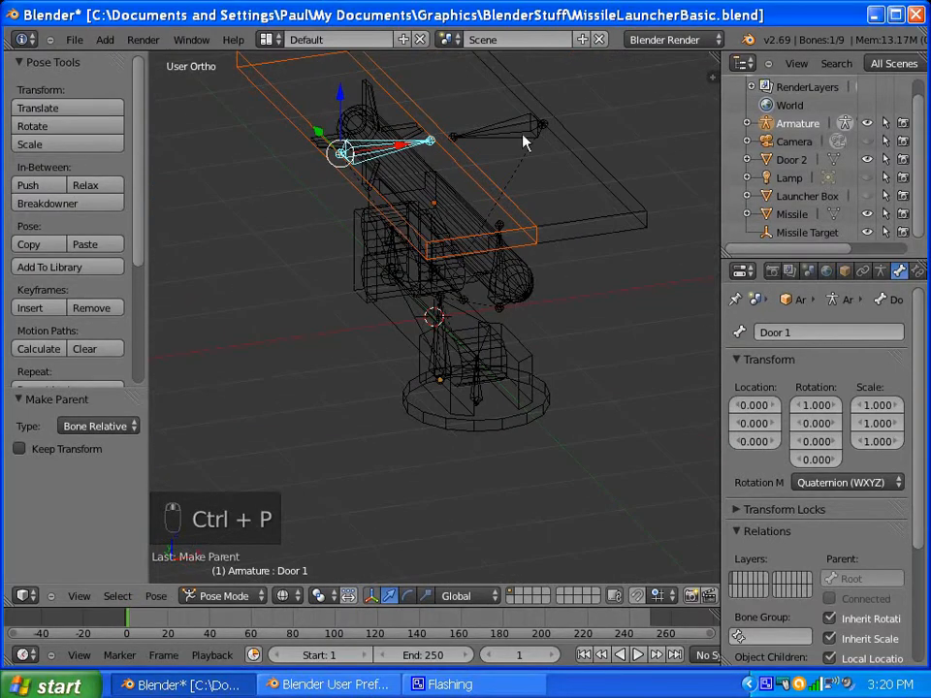
right_click(590, 157)
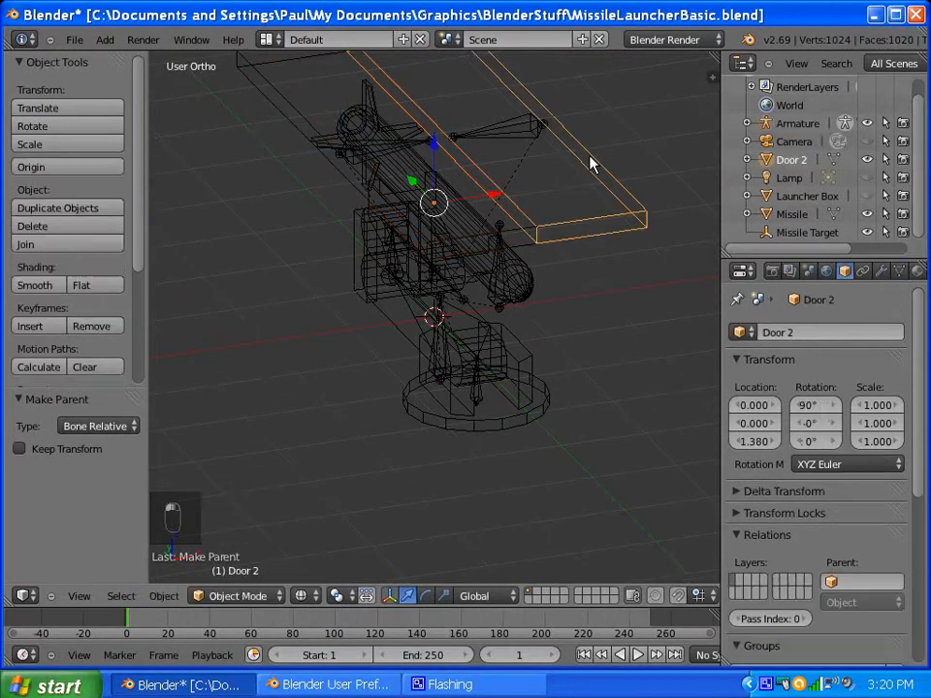
right_click(517, 126, "shift")
key("ctrl+p")
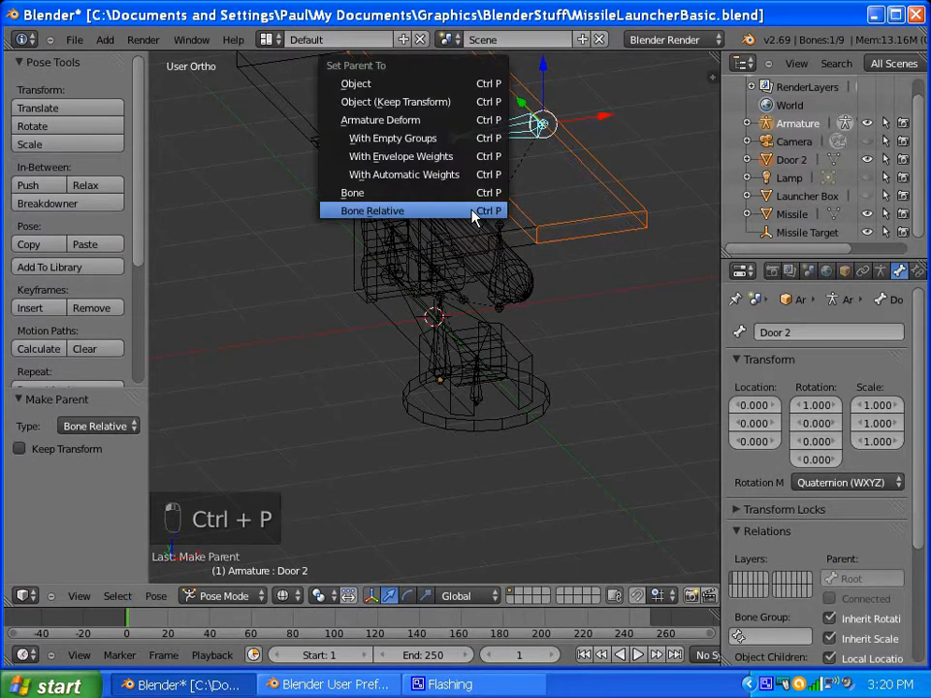
left_click(473, 212)
Step: Switch the 3D view from wireframe to solid shading to show the launcher, missile and both doors
middle_click_drag(614, 254, 423, 264)
scroll(423, 264, "up", 2)
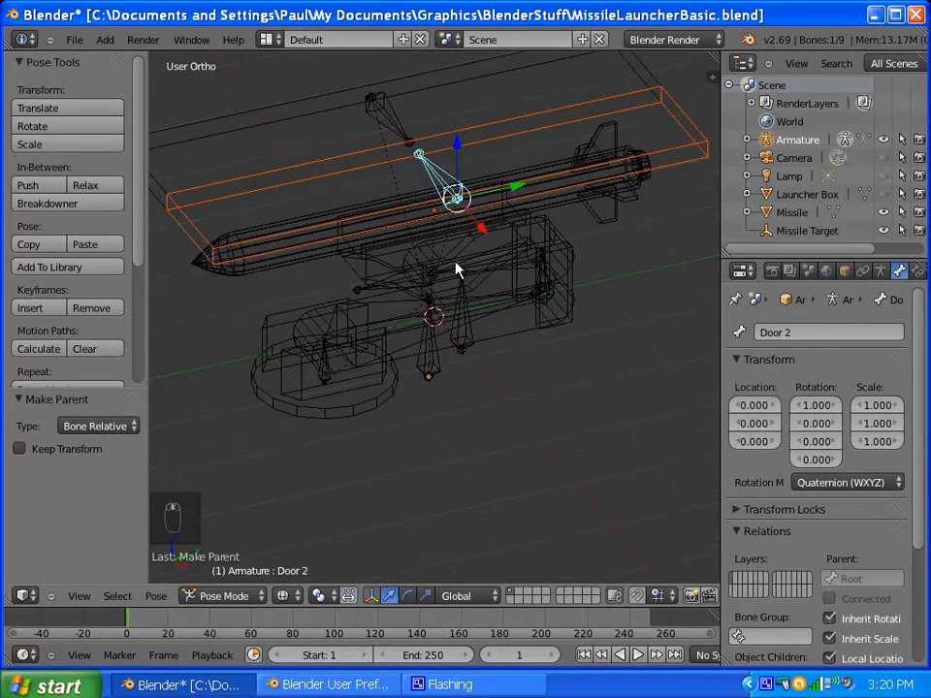
middle_click_drag(502, 315, 532, 298)
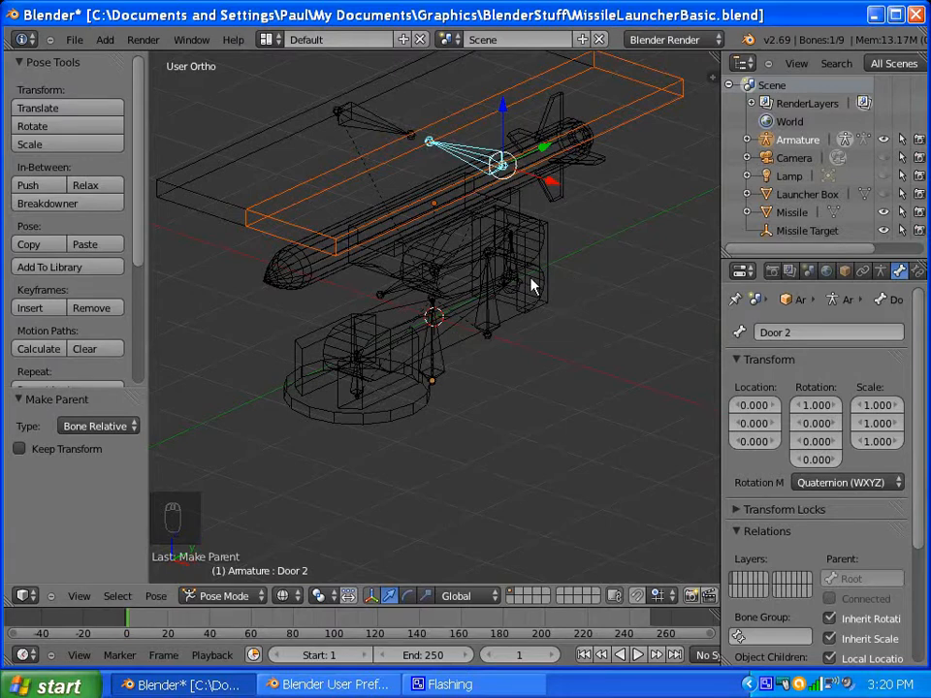
key("z")
middle_click_drag(535, 287, 384, 175)
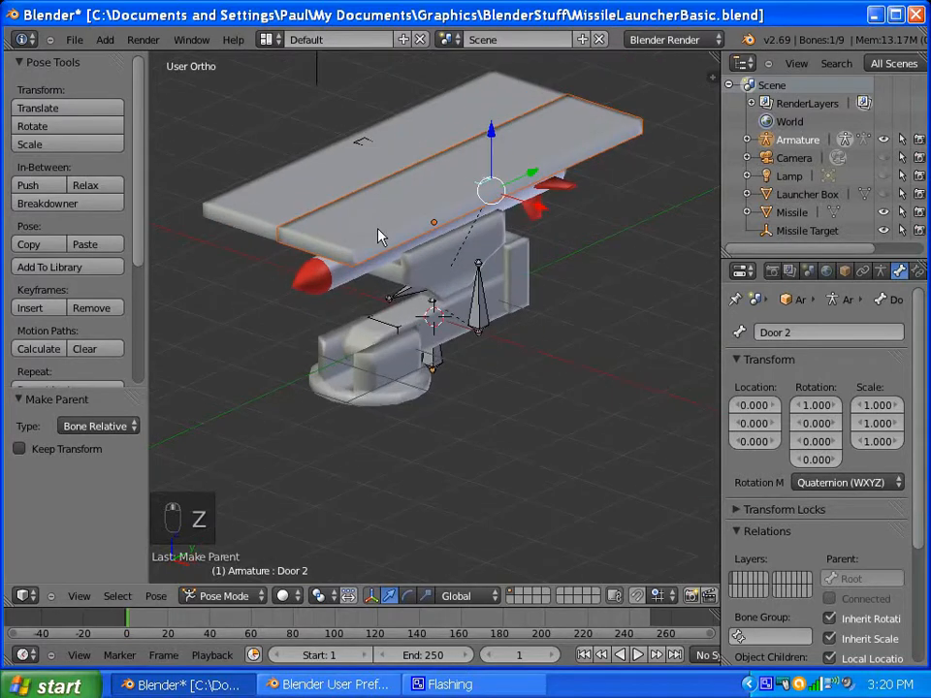
Step: Try to rotate the Door 1 bone about the global X axis
right_click(357, 150)
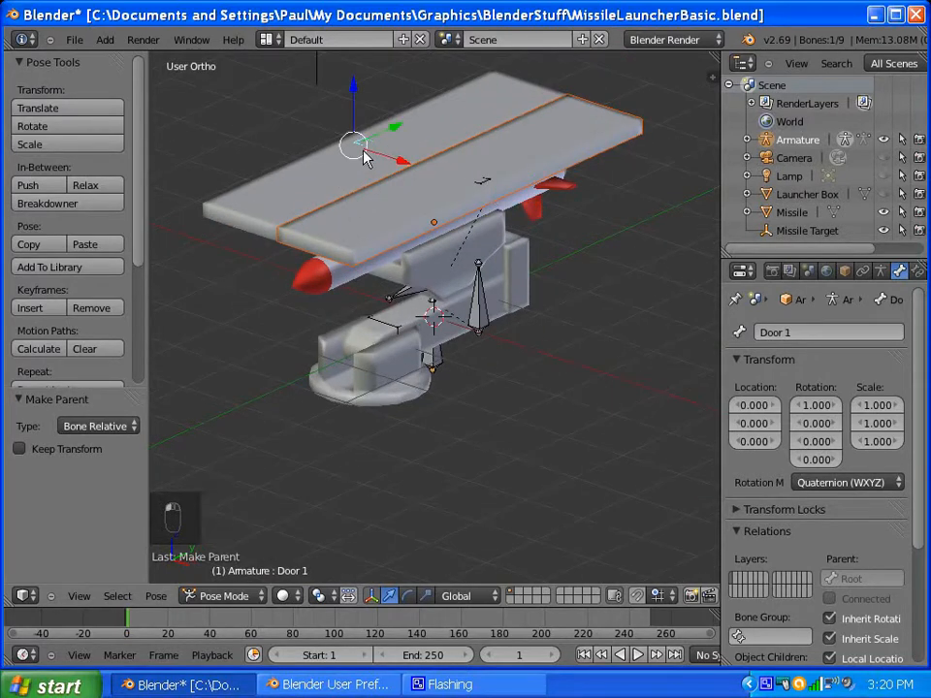
key("r")
key("x")
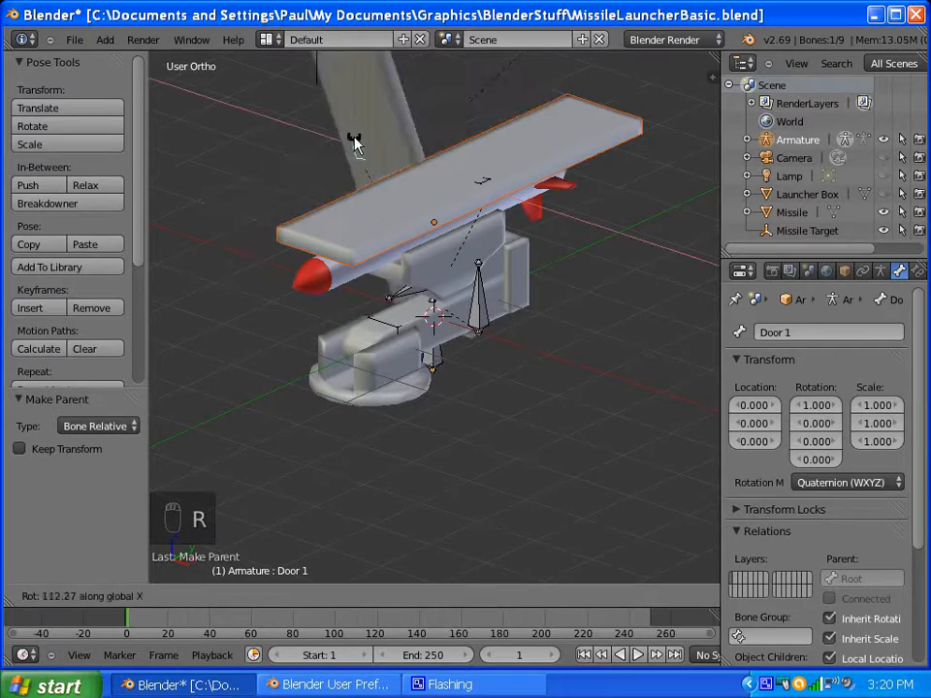
key("Escape")
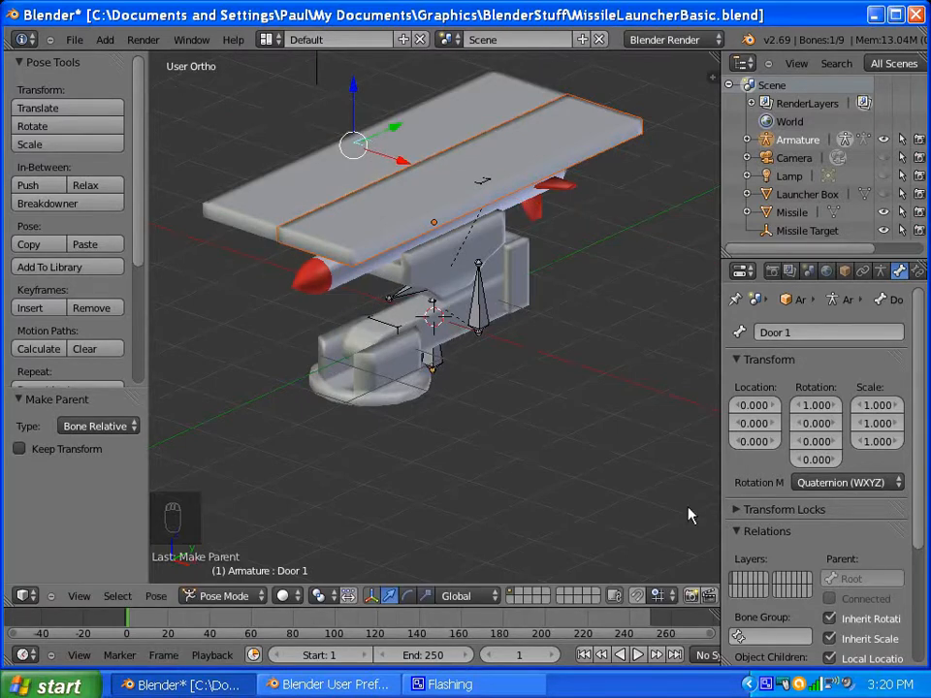
Step: Set the transform orientation to Local for posing the selected Door 1 bone
left_click(478, 595)
left_click(480, 557)
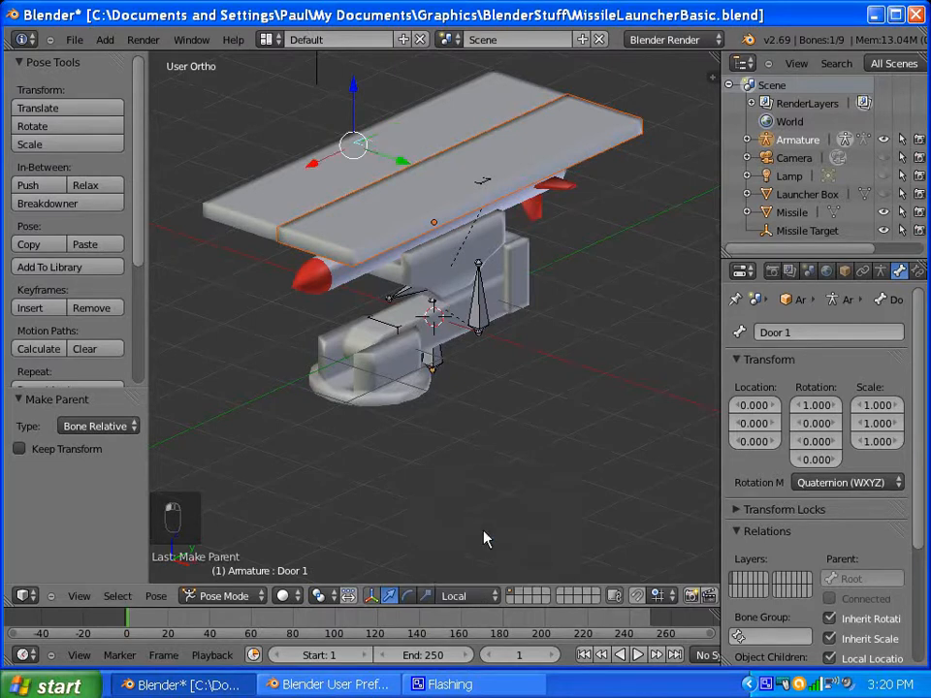
Step: Try the Gimbal and Local transform orientations for the Door 1 bone, and leave the orientation set to Global
left_click(472, 596)
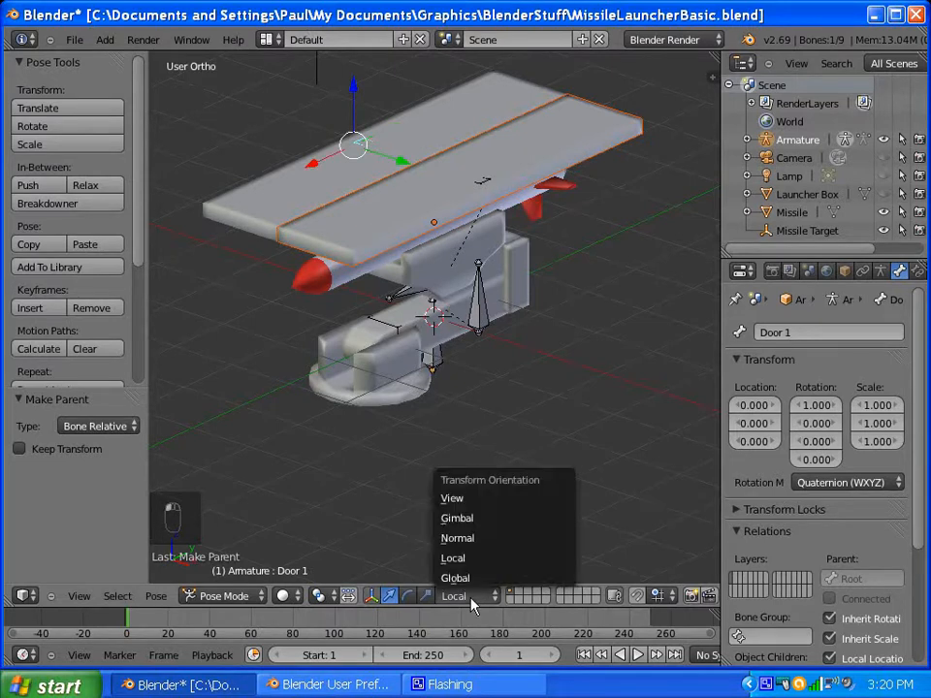
left_click(481, 520)
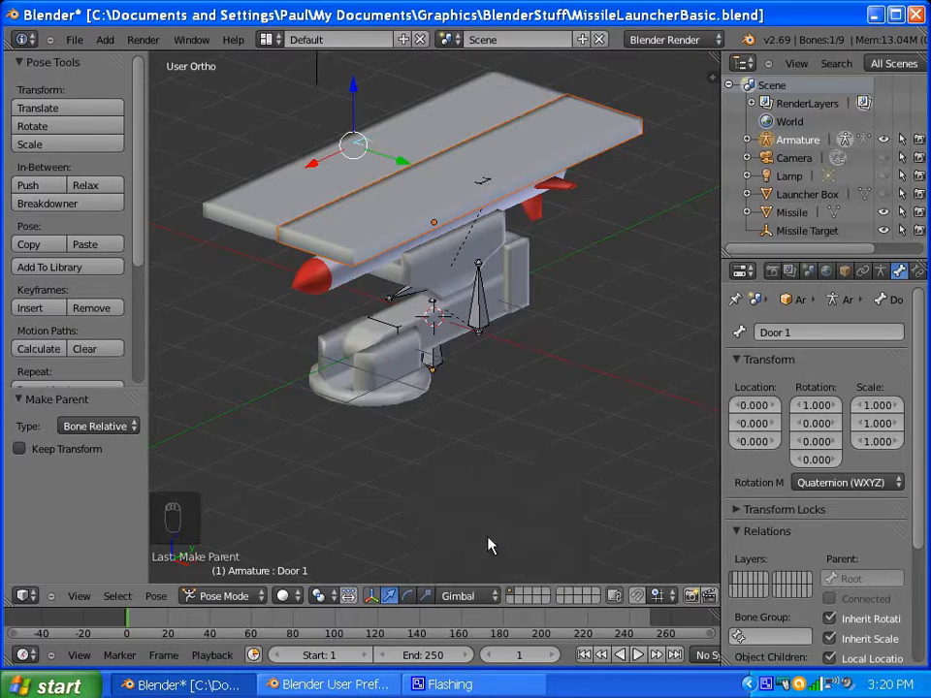
left_click(484, 598)
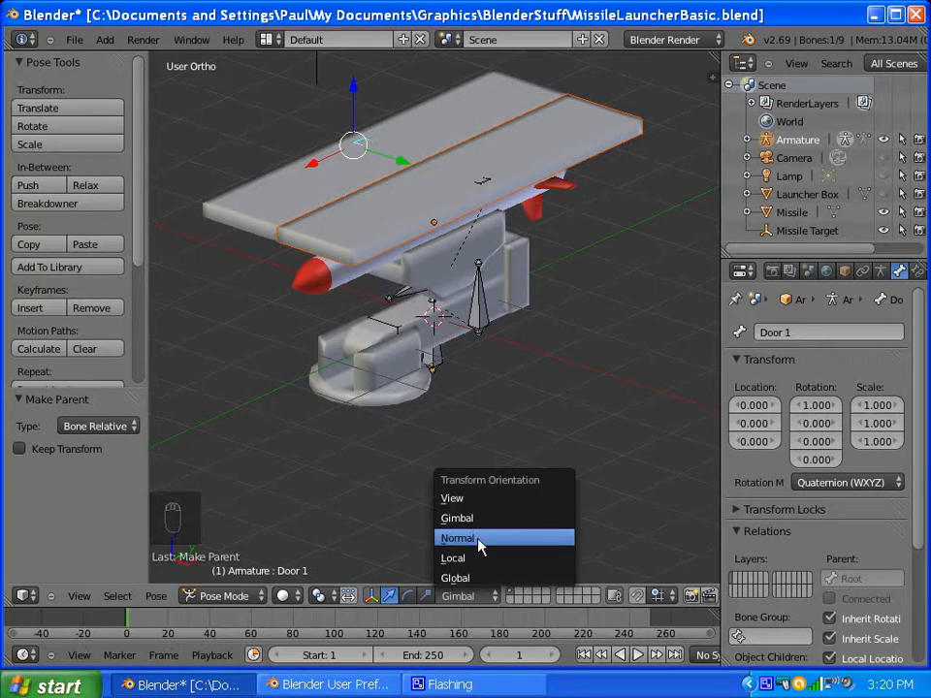
left_click(474, 558)
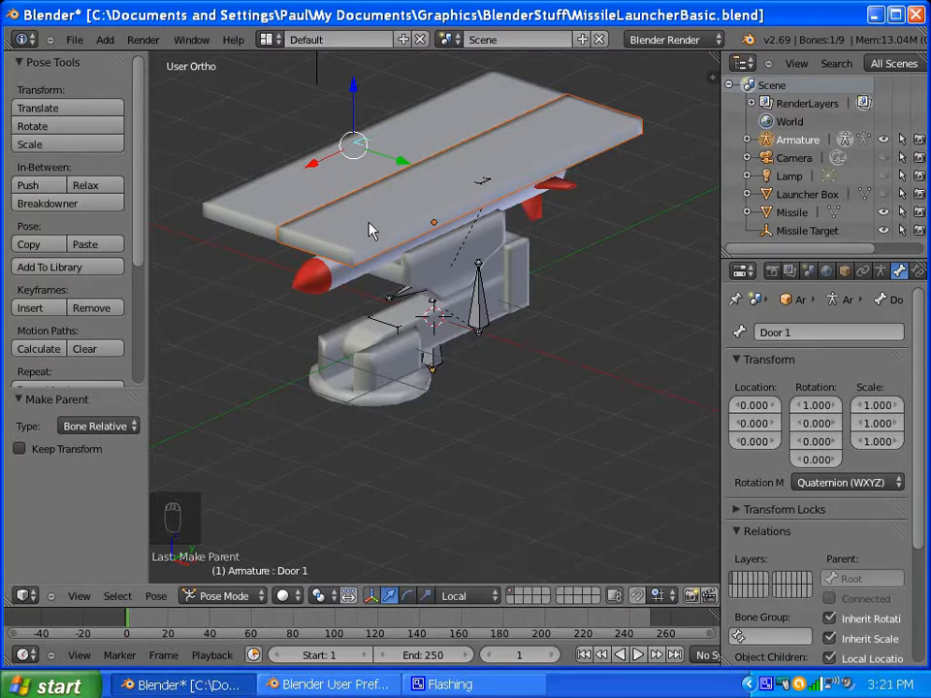
left_click(475, 592)
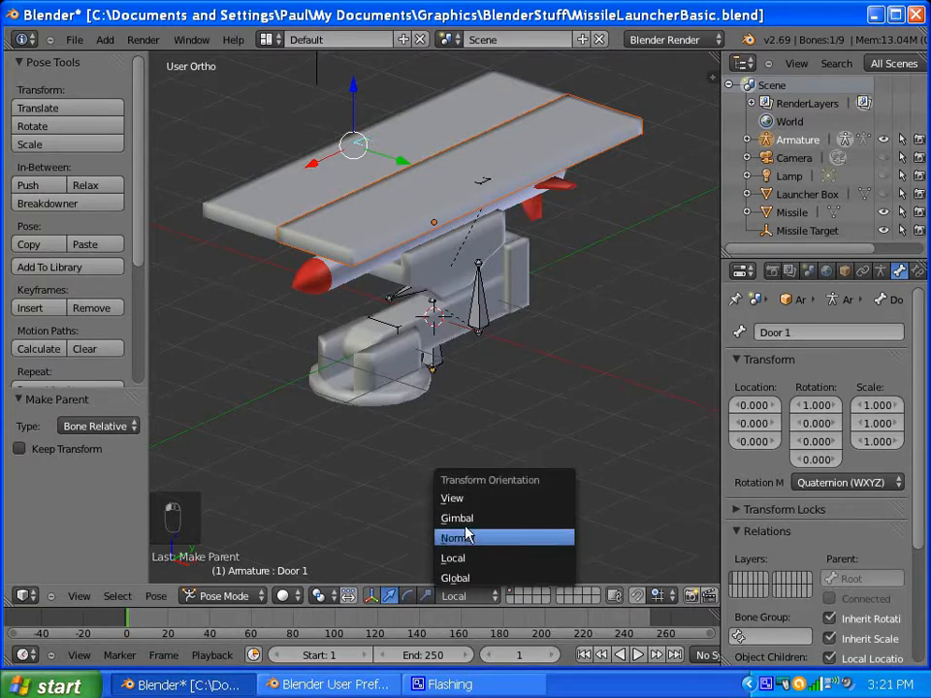
left_click(464, 578)
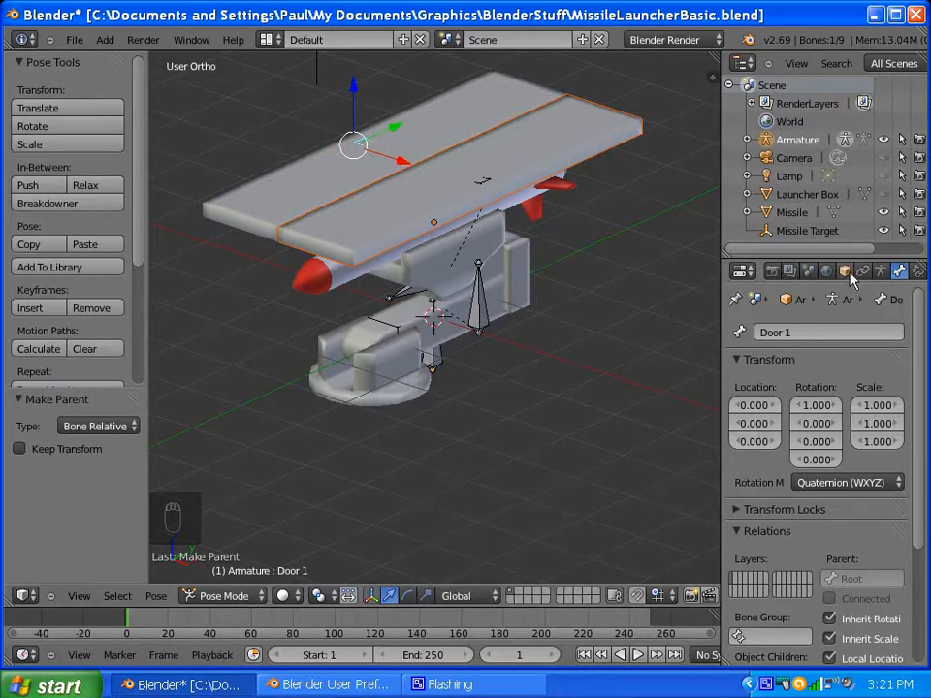
right_click(439, 367)
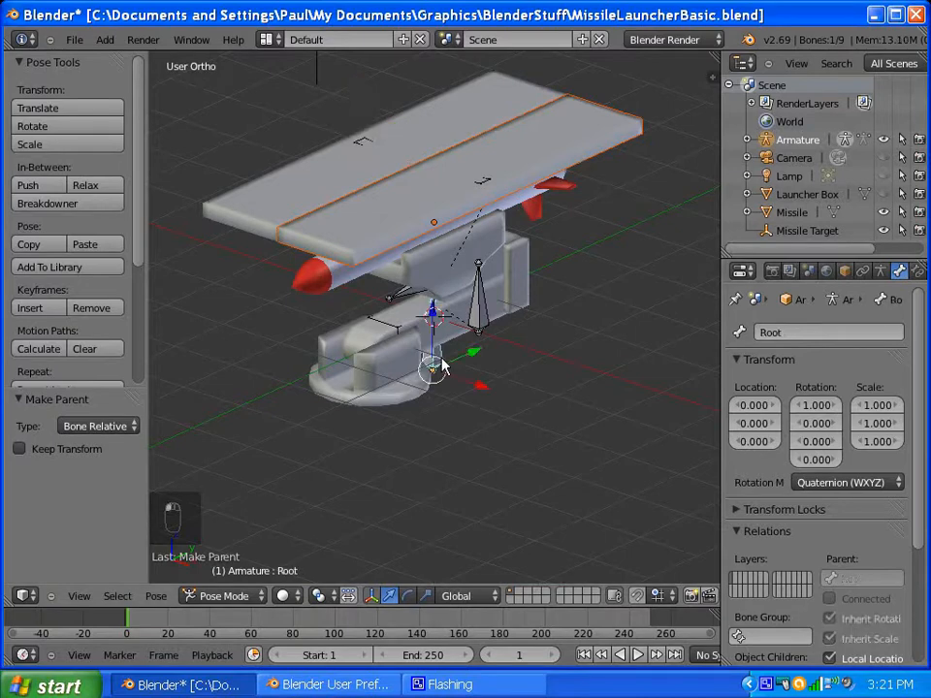
left_click(223, 595)
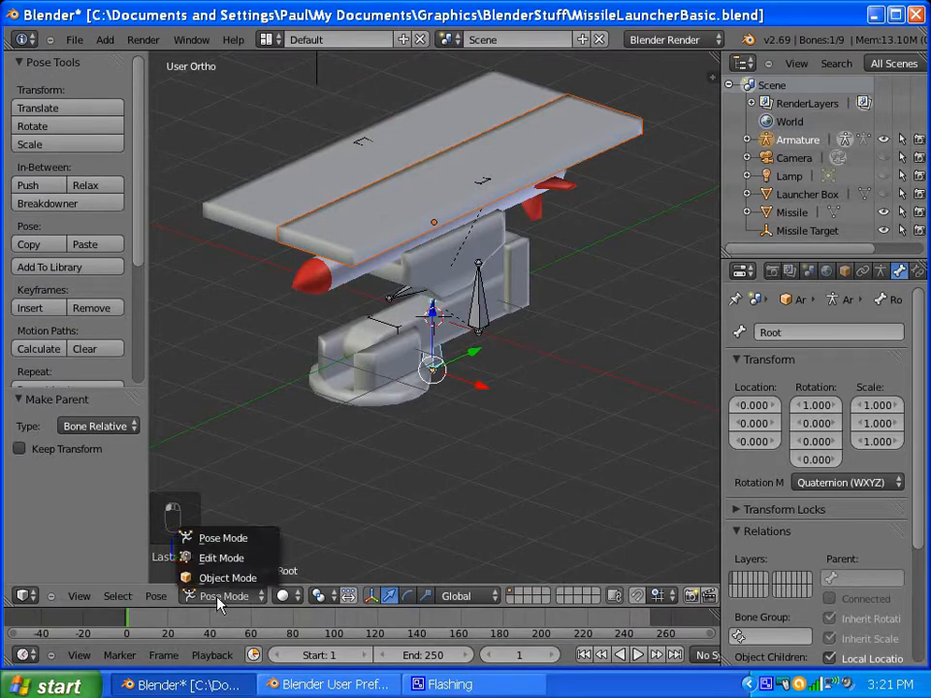
left_click(204, 576)
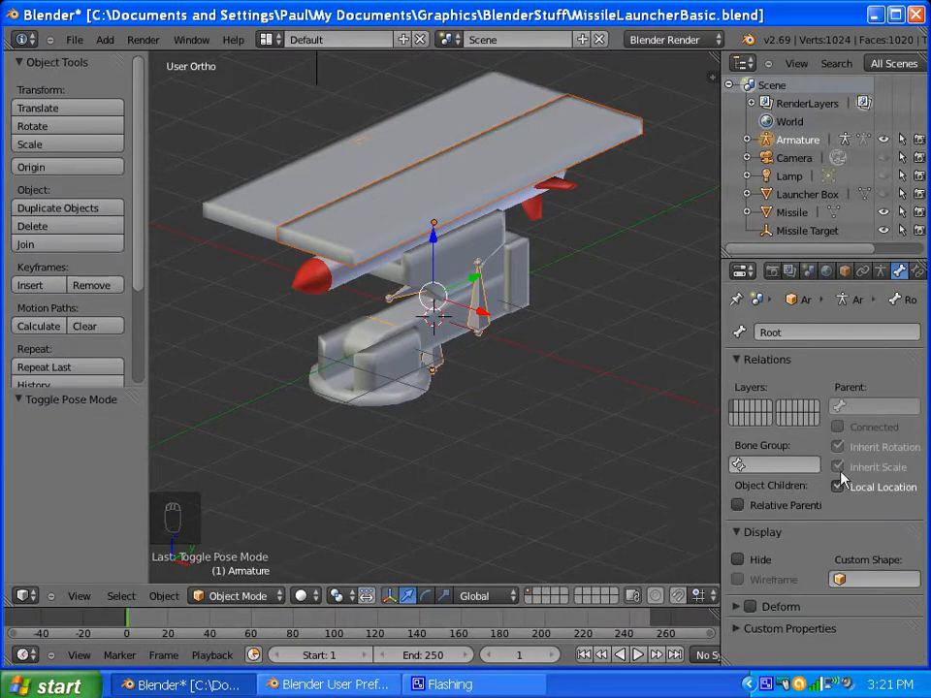
left_click(844, 271)
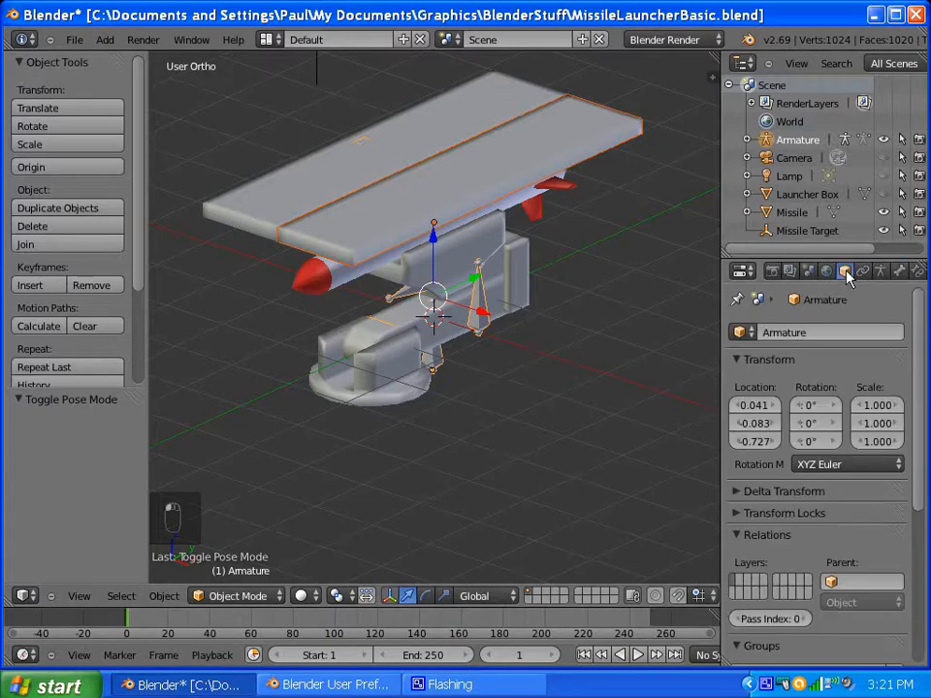
scroll(796, 491, "down", 8)
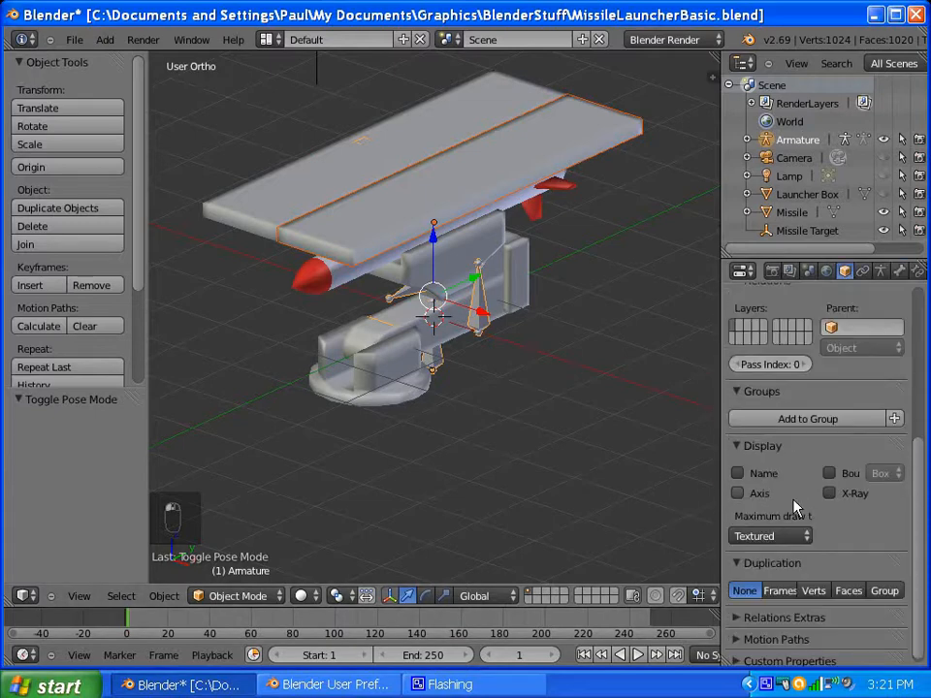
left_click(738, 494)
left_click(738, 494)
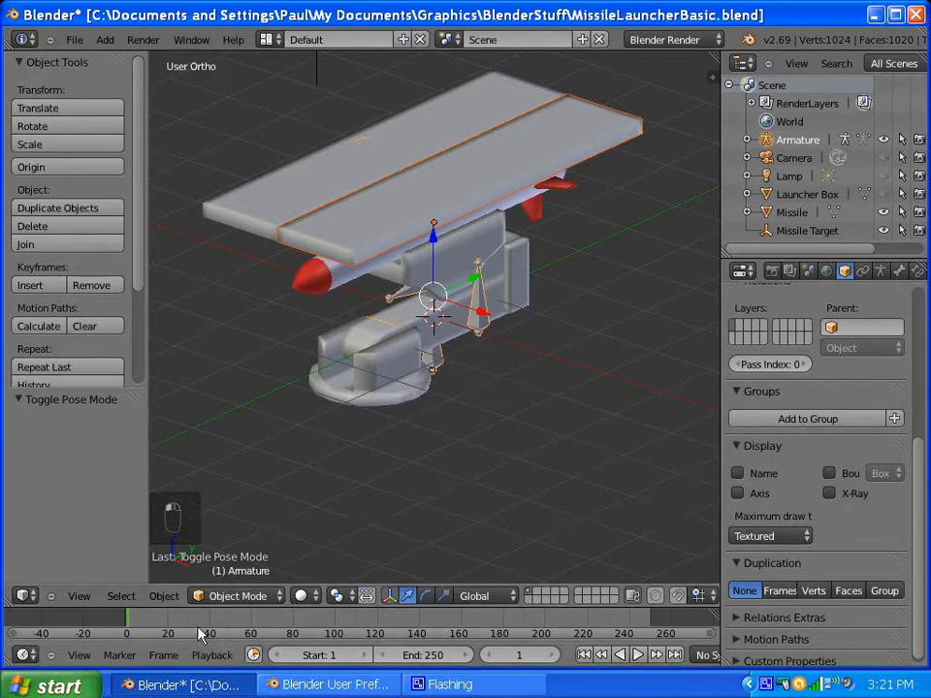
left_click(229, 595)
left_click(184, 537)
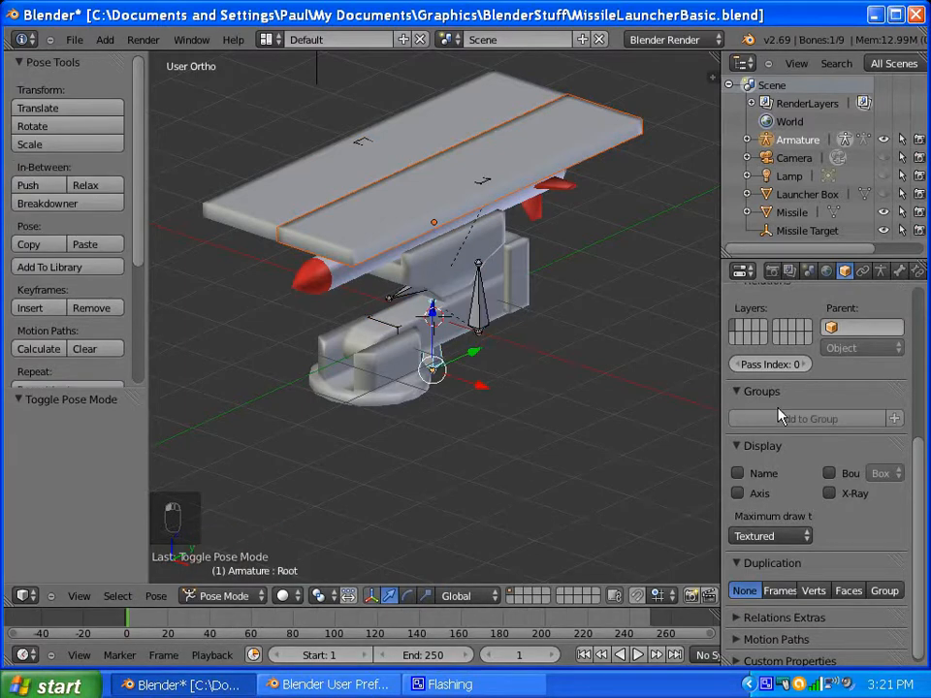
Step: Turn on the Axes and X-Ray display options for the armature
left_click(882, 272)
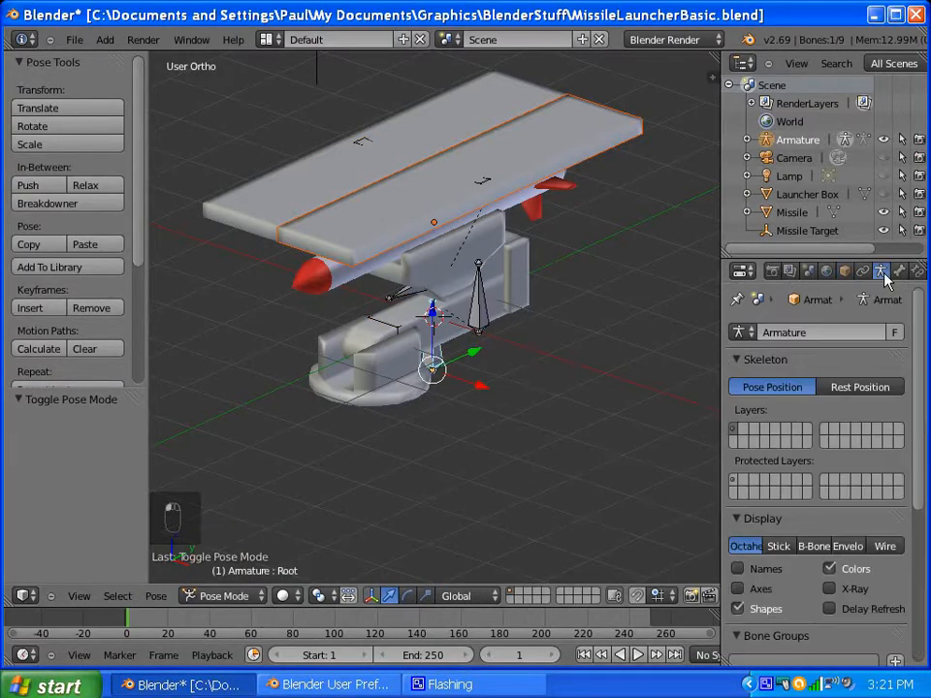
left_click(739, 588)
middle_click_drag(447, 211, 419, 267)
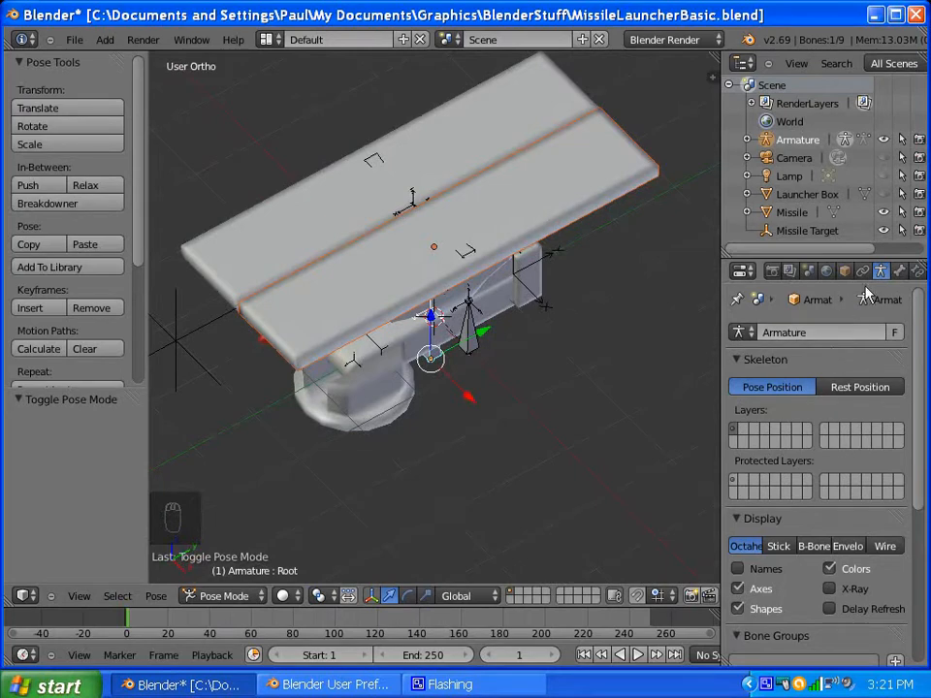
left_click(829, 588)
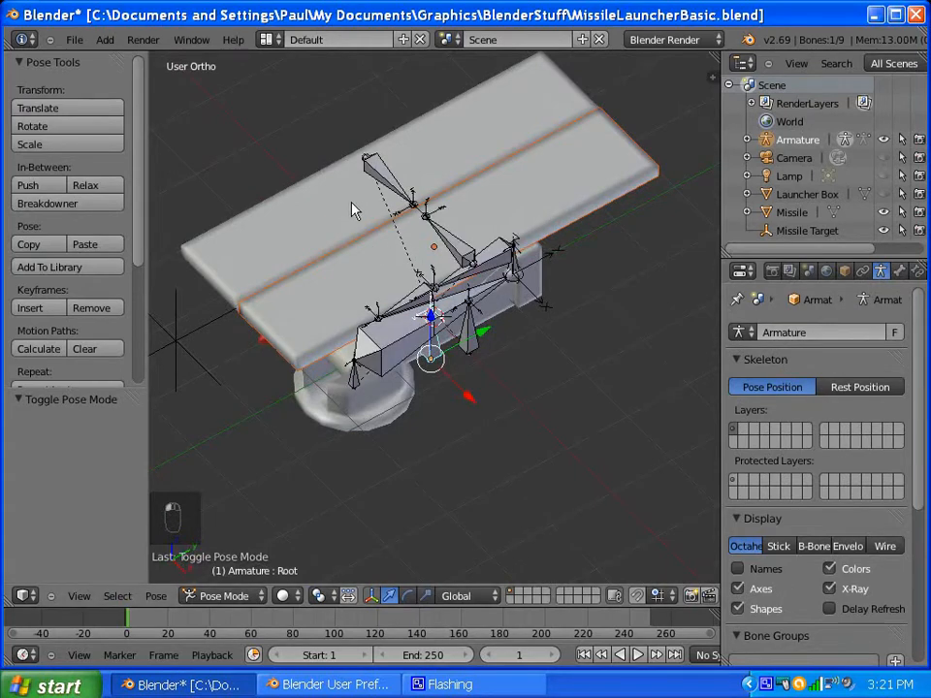
Step: Try rotating the Door 1 bone about the global Y axis to swing its door, and cancel the rotation
middle_click_drag(364, 213, 353, 251)
right_click(383, 210)
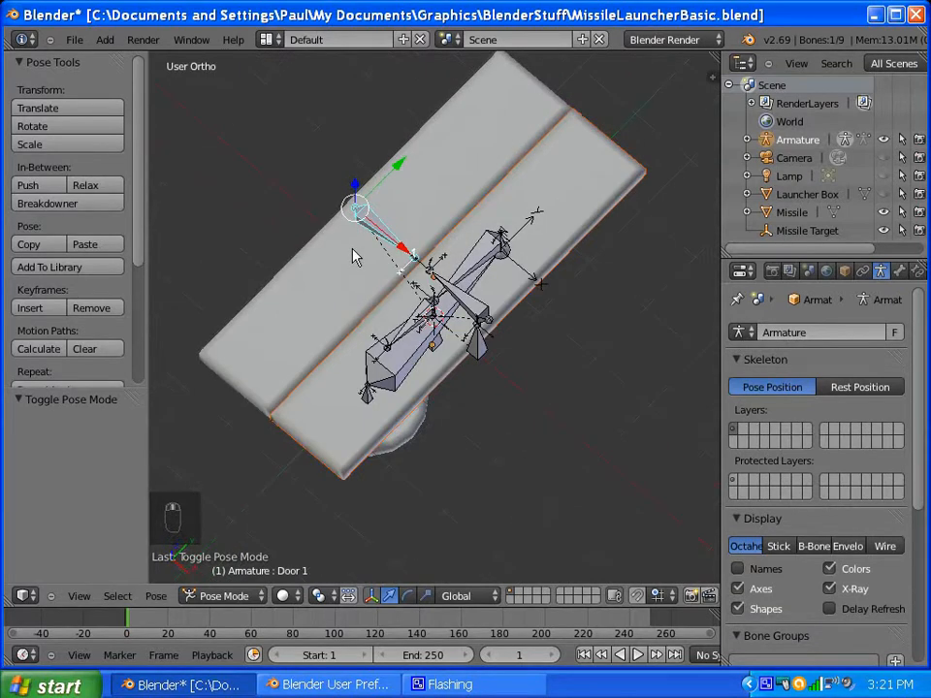
scroll(355, 256, "up", 2)
middle_click_drag(341, 255, 348, 209)
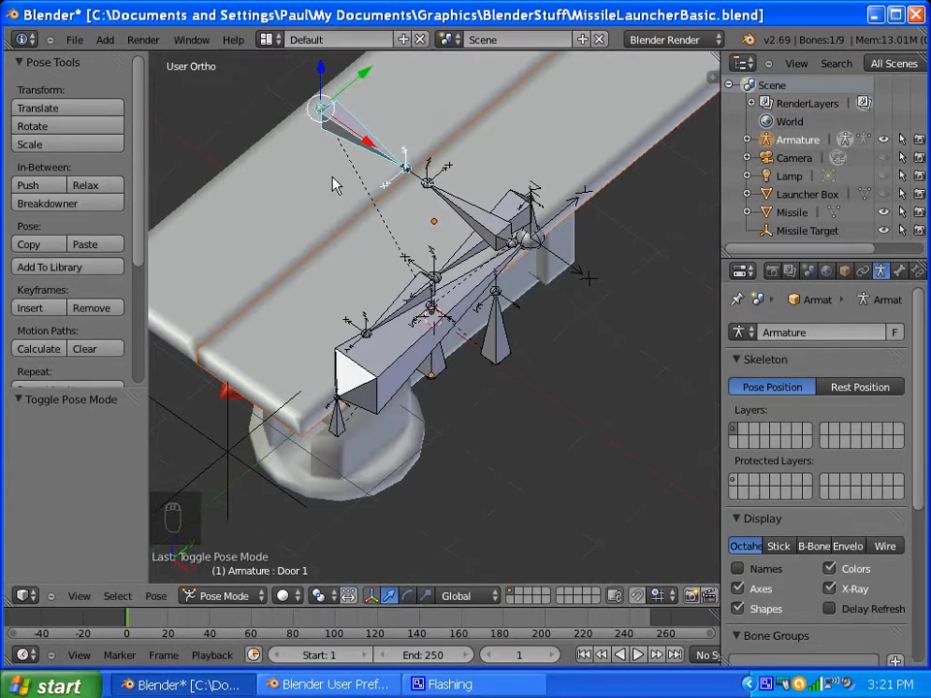
key("r")
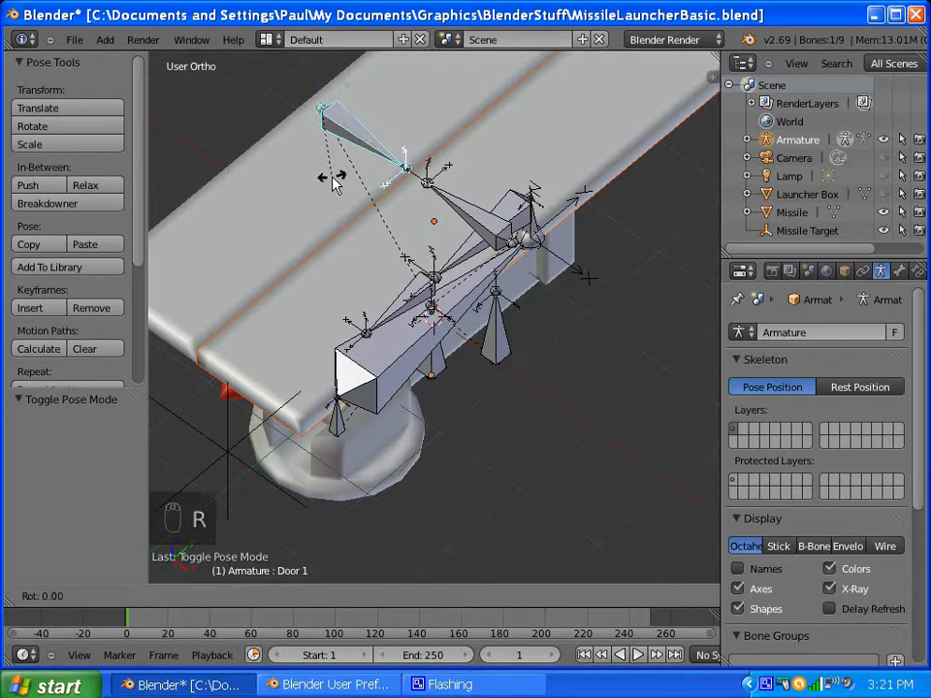
key("y")
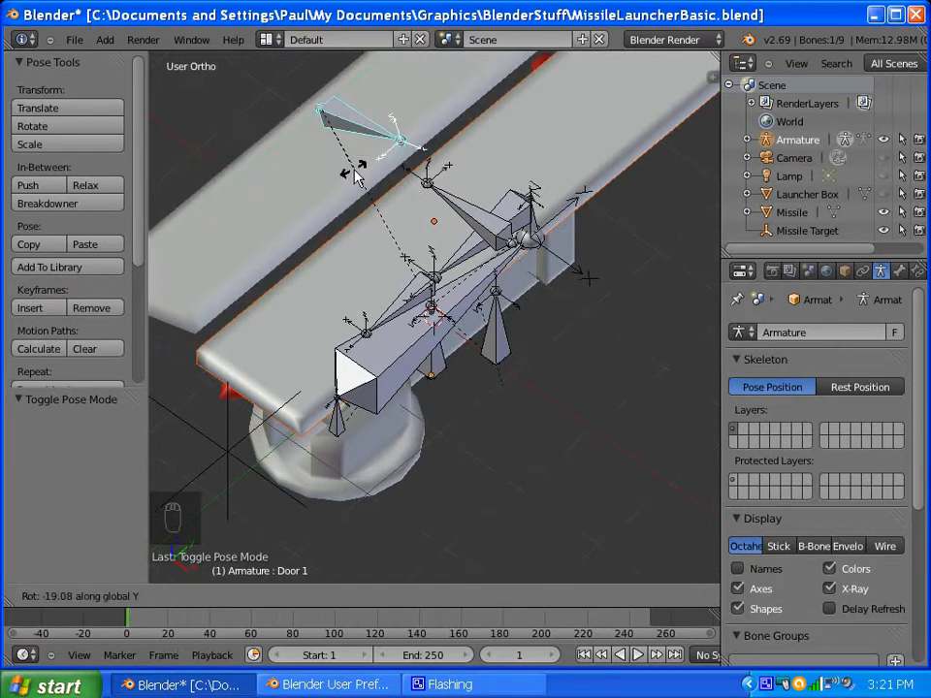
left_click(347, 173)
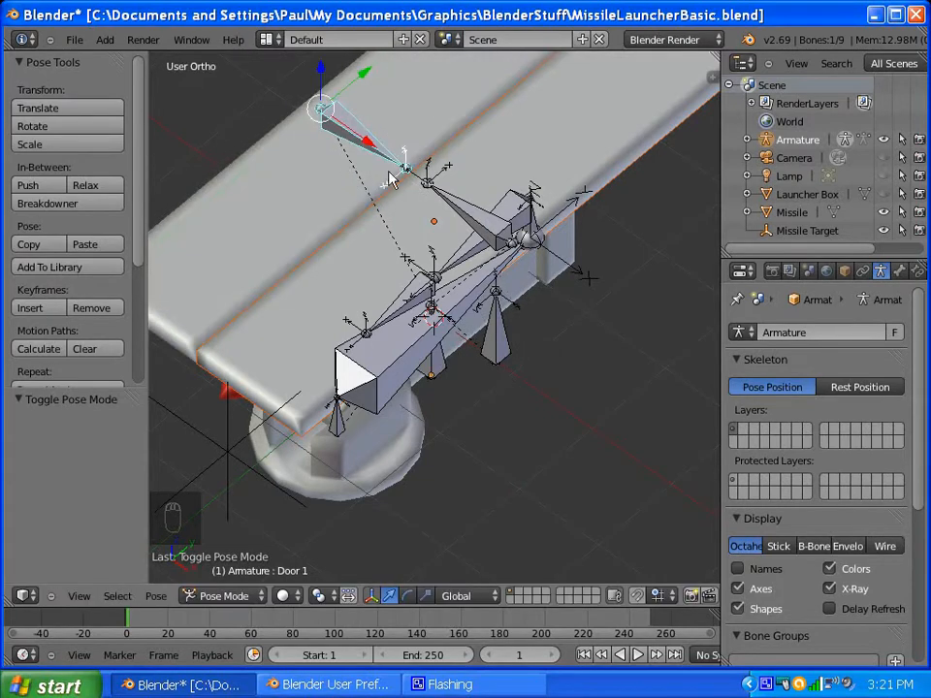
right_click(377, 177)
Step: Try rotating the Door 2 bone about the global Y axis to swing the other door, and cancel the rotation
right_click(466, 204)
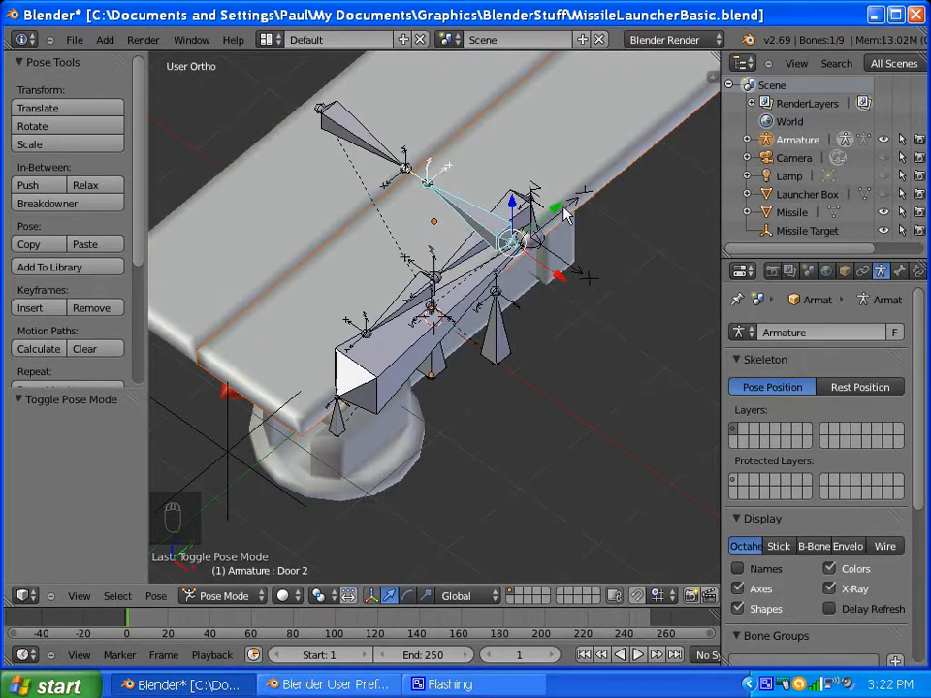
middle_click_drag(456, 221, 373, 296)
scroll(281, 237, "up", 2)
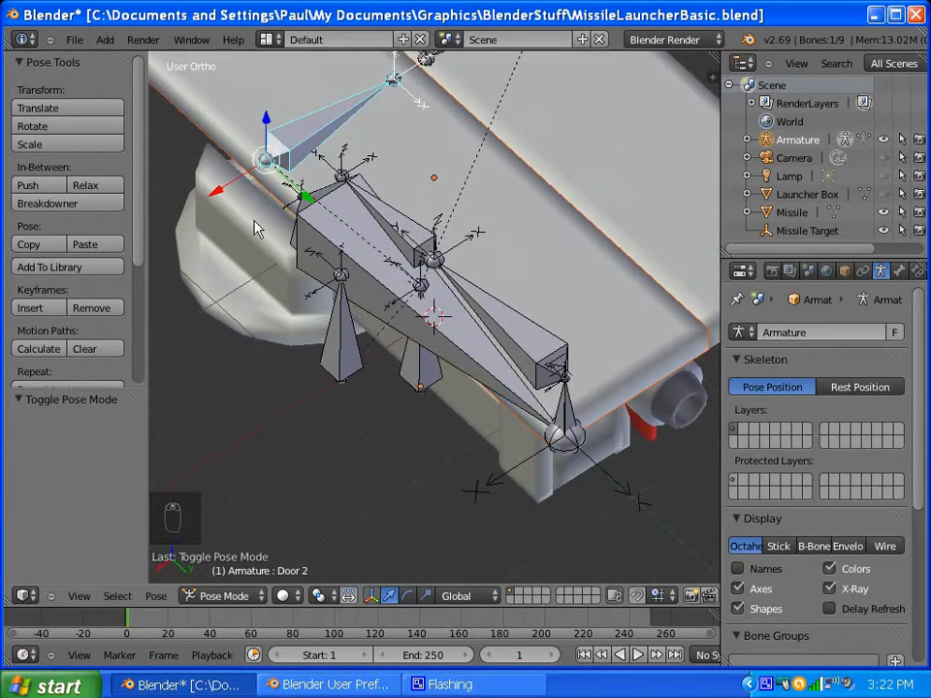
middle_click_drag(256, 224, 412, 291)
key("r")
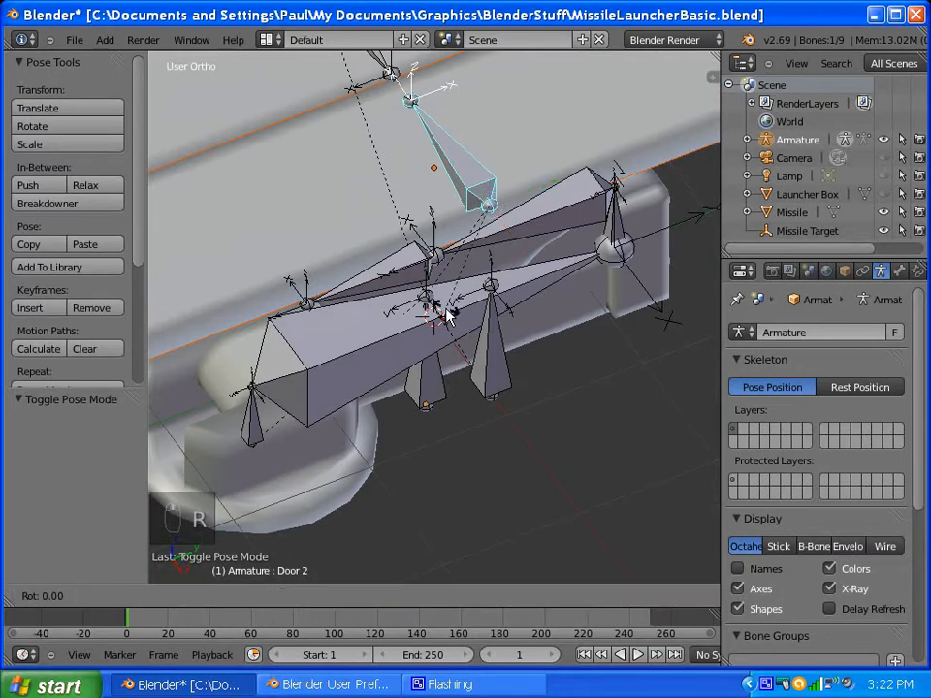
key("y")
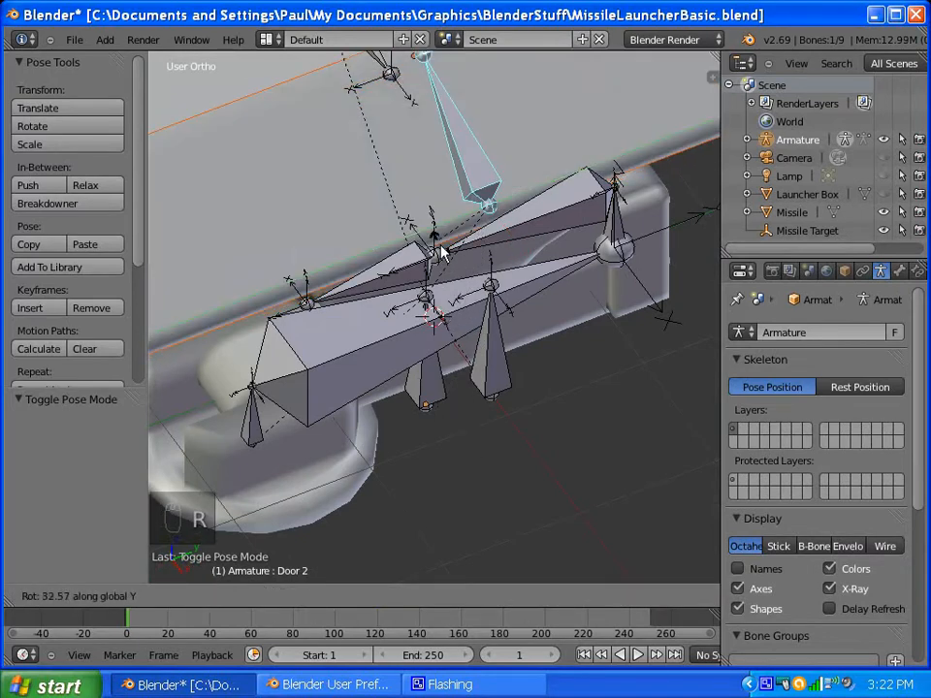
right_click(439, 244)
Step: Try tilting the Launcher rail bone about the global X axis, and cancel the rotation
middle_click_drag(425, 346, 410, 287)
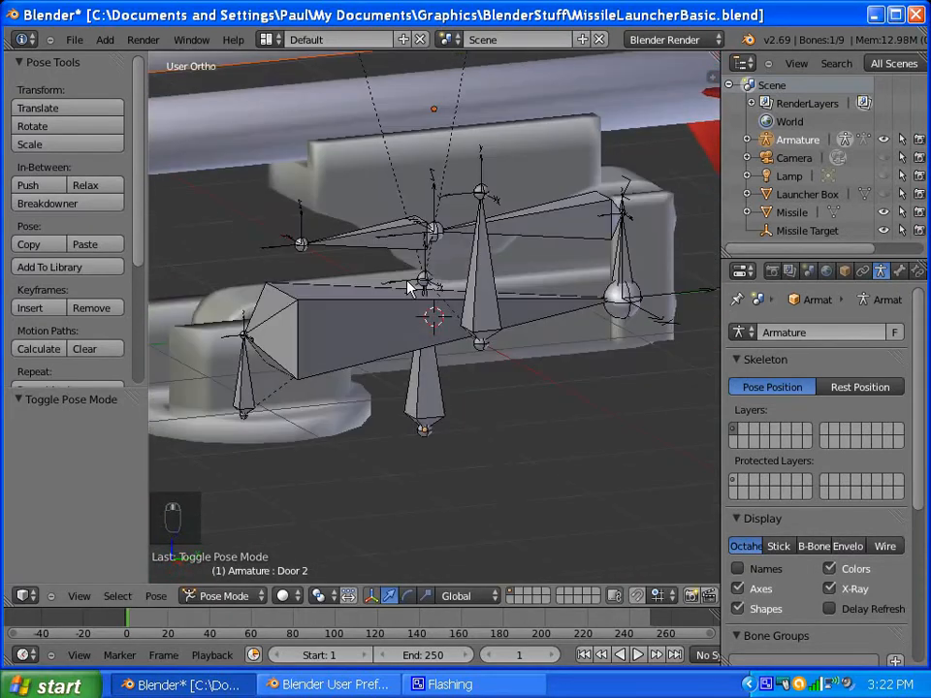
right_click(385, 236)
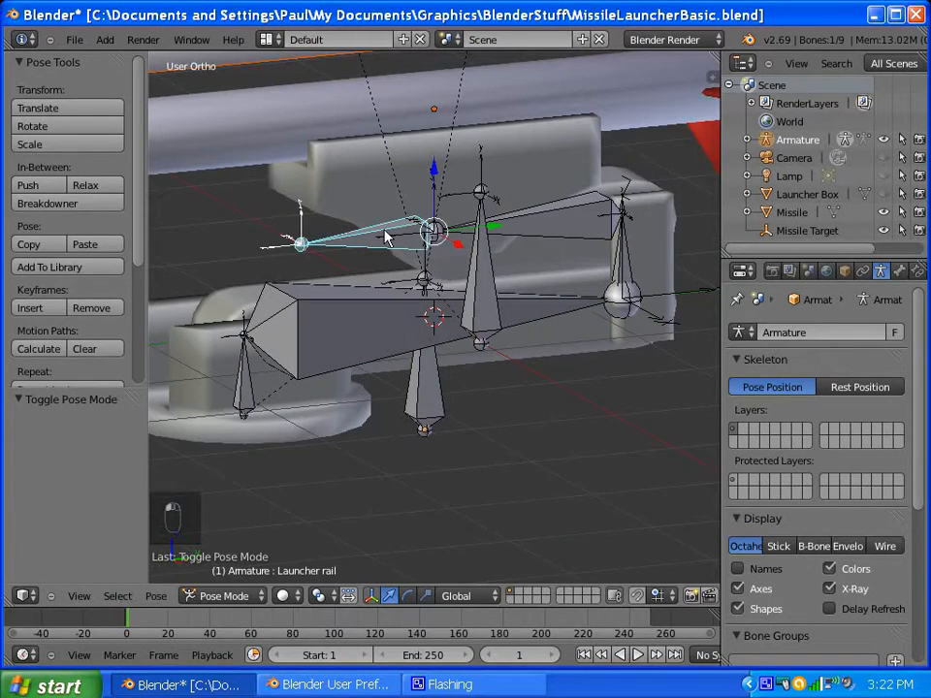
key("r")
key("x")
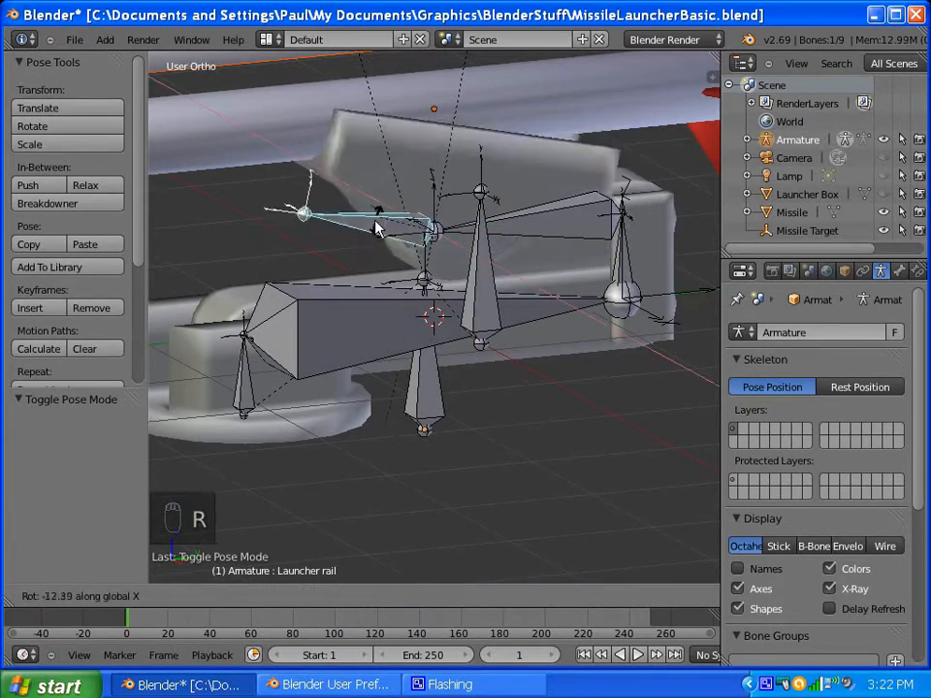
right_click(365, 235)
Step: Select the missile and open its object constraints settings without adding a constraint
scroll(365, 234, "down", 3)
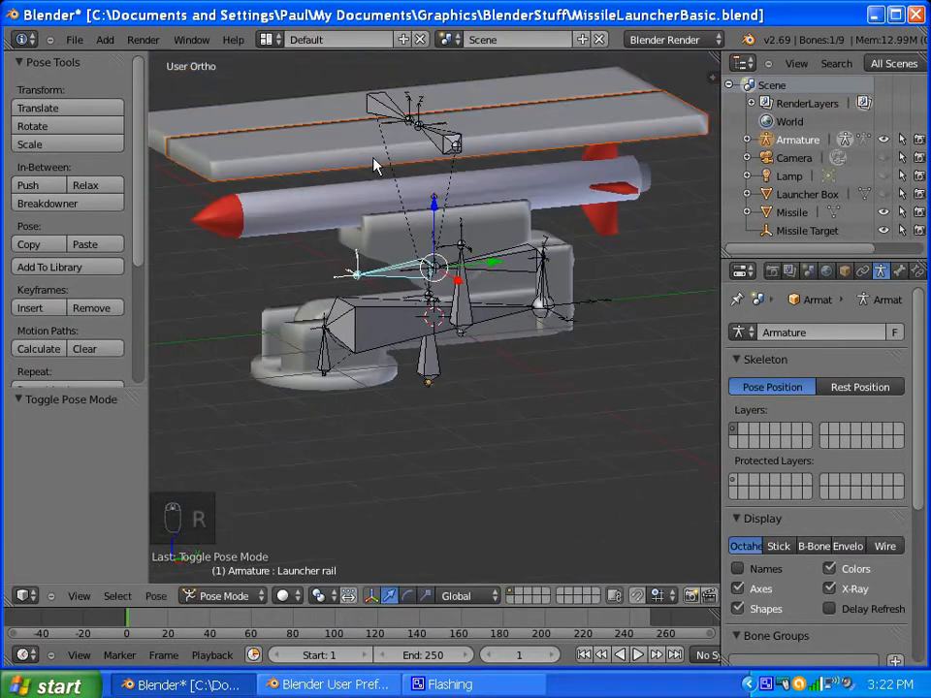
scroll(353, 208, "up", 1)
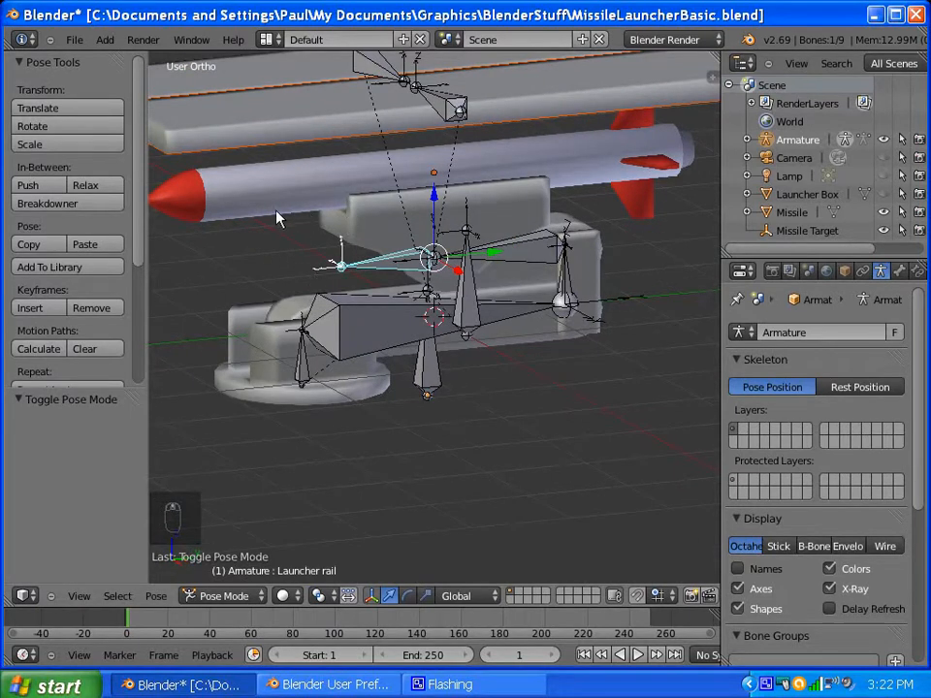
right_click(303, 197)
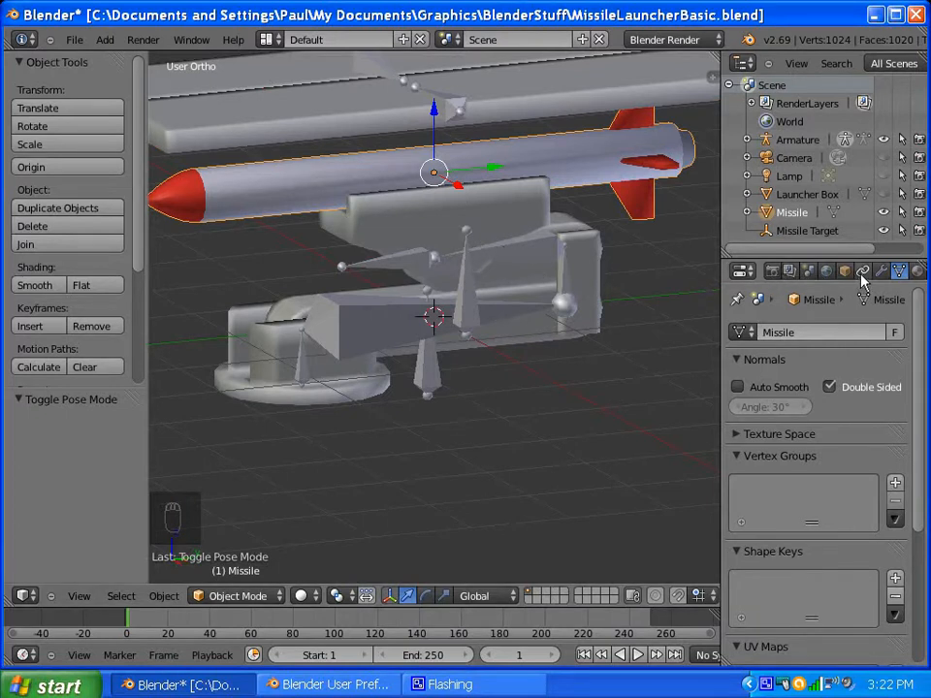
scroll(862, 278, "down", 2)
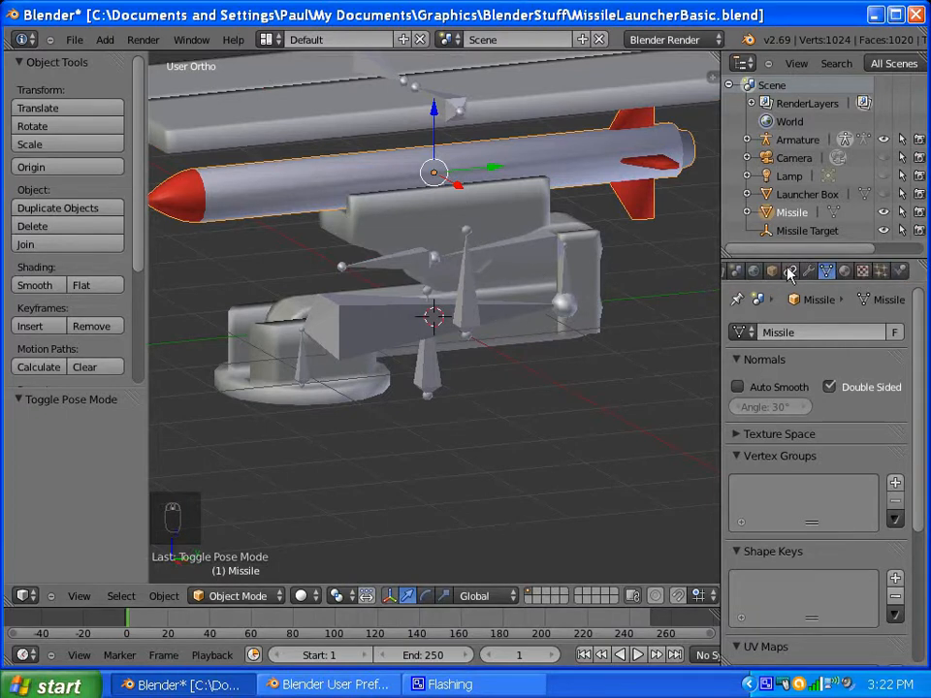
scroll(811, 274, "up", 2)
left_click(823, 276)
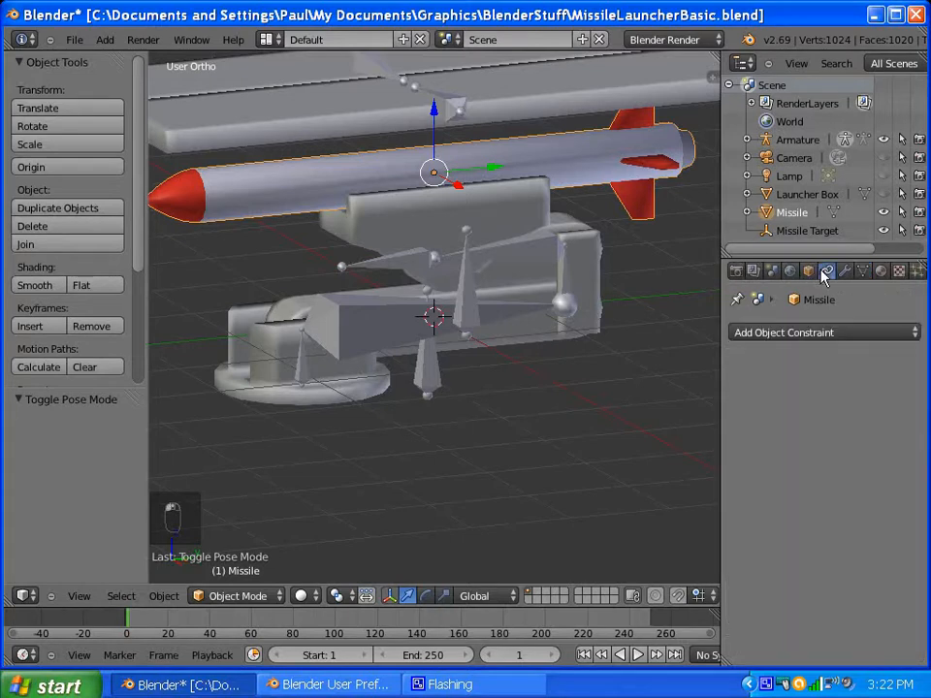
left_click(780, 334)
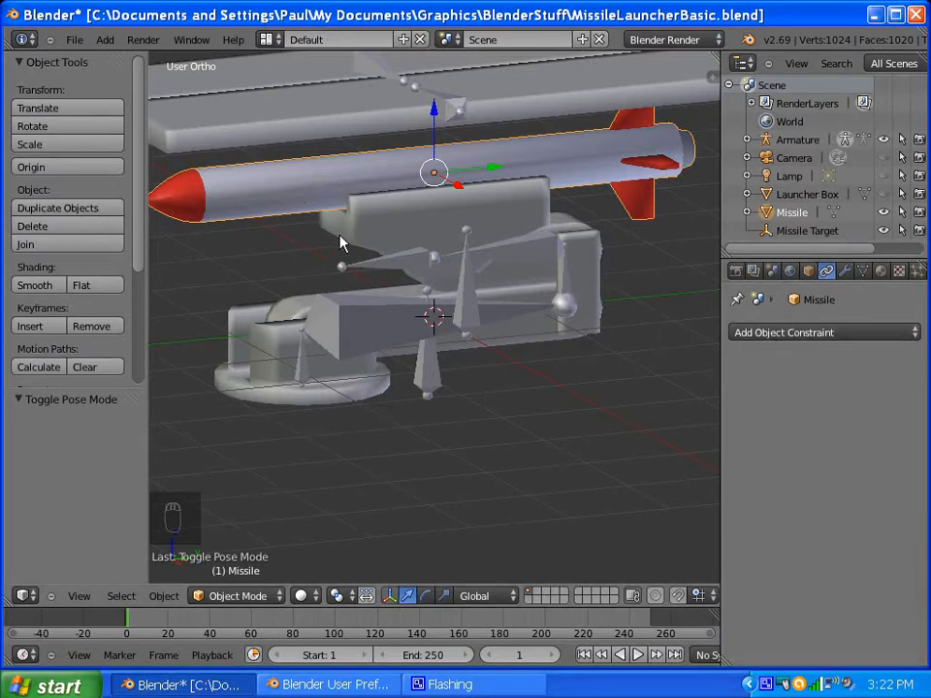
right_click(393, 221)
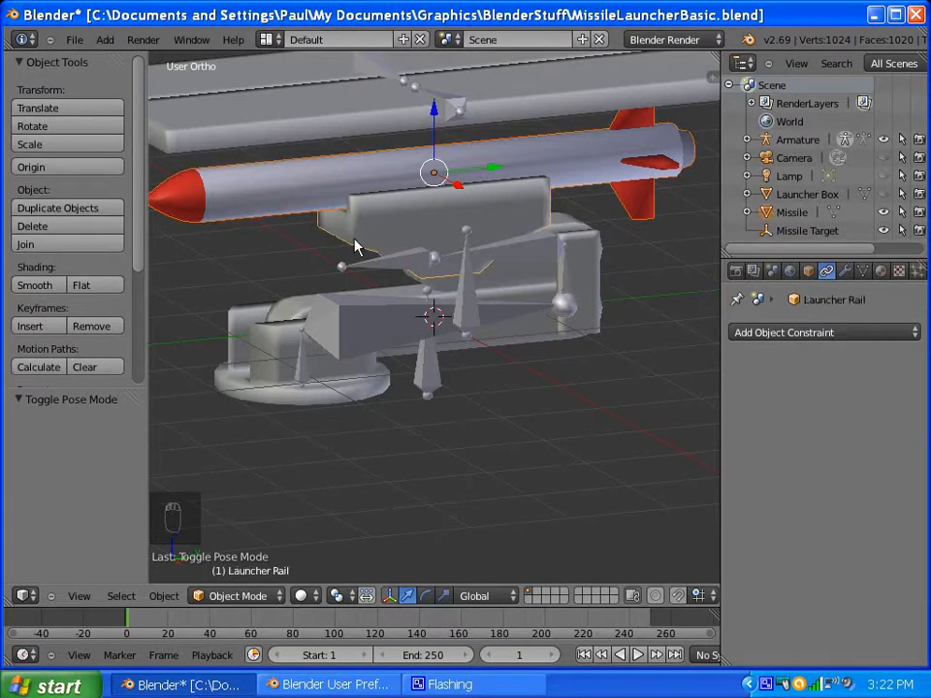
key("ctrl+c")
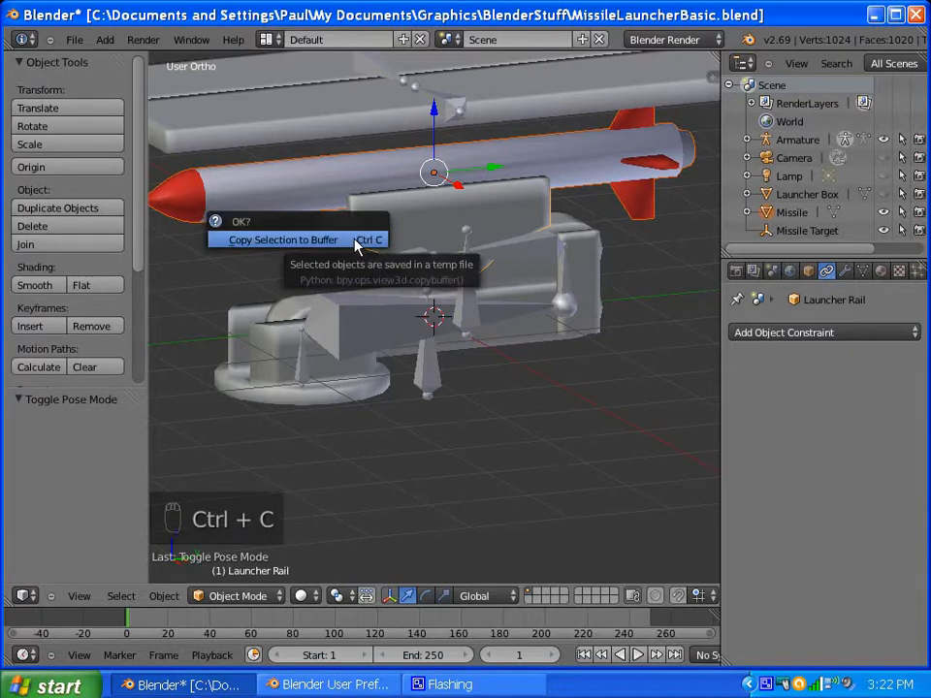
left_click(355, 240)
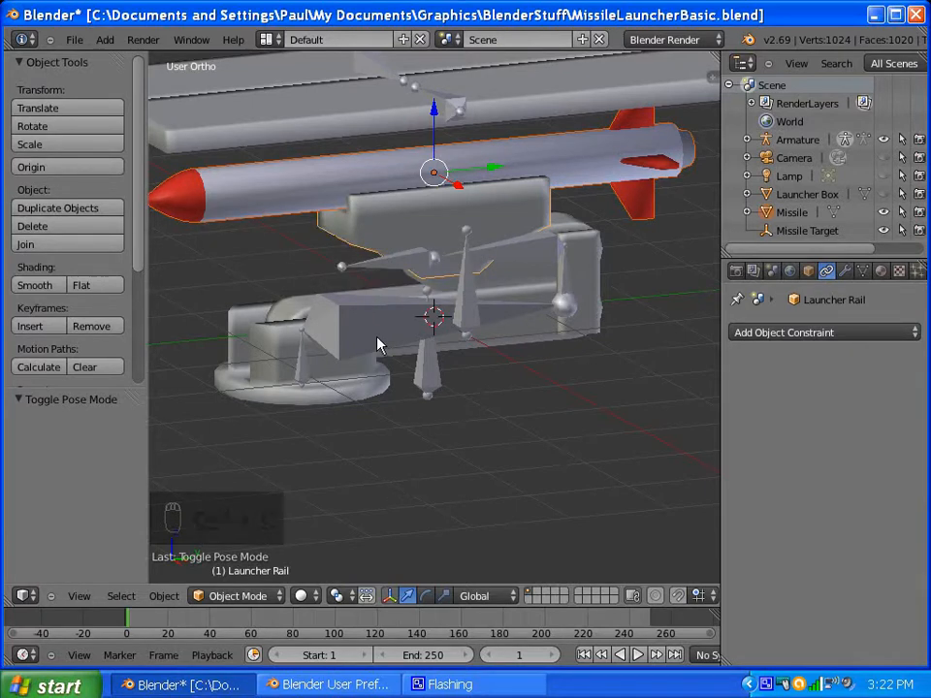
key("shift+c")
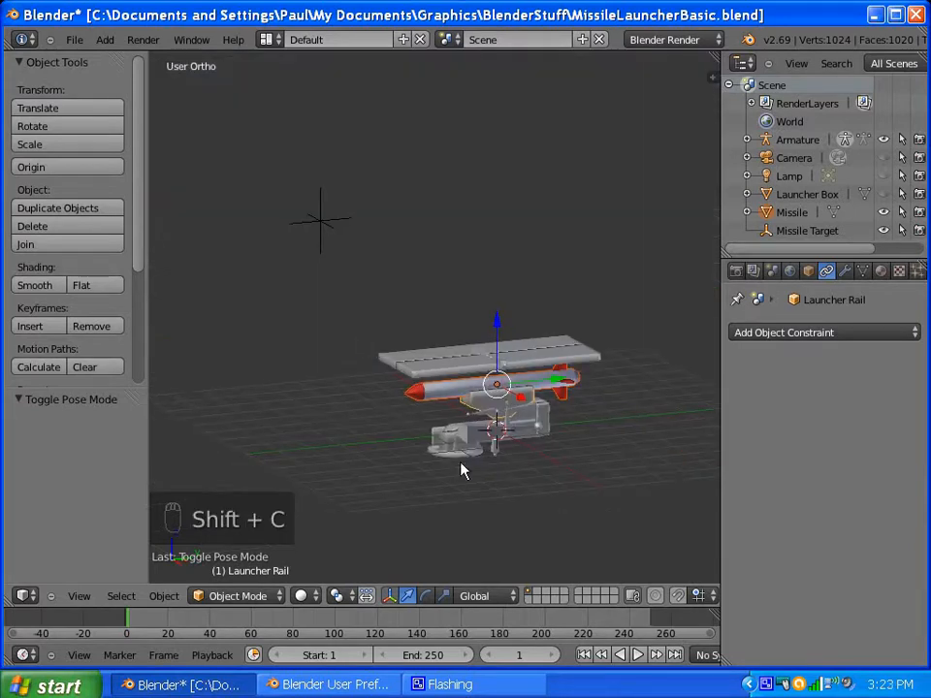
scroll(462, 470, "up", 1)
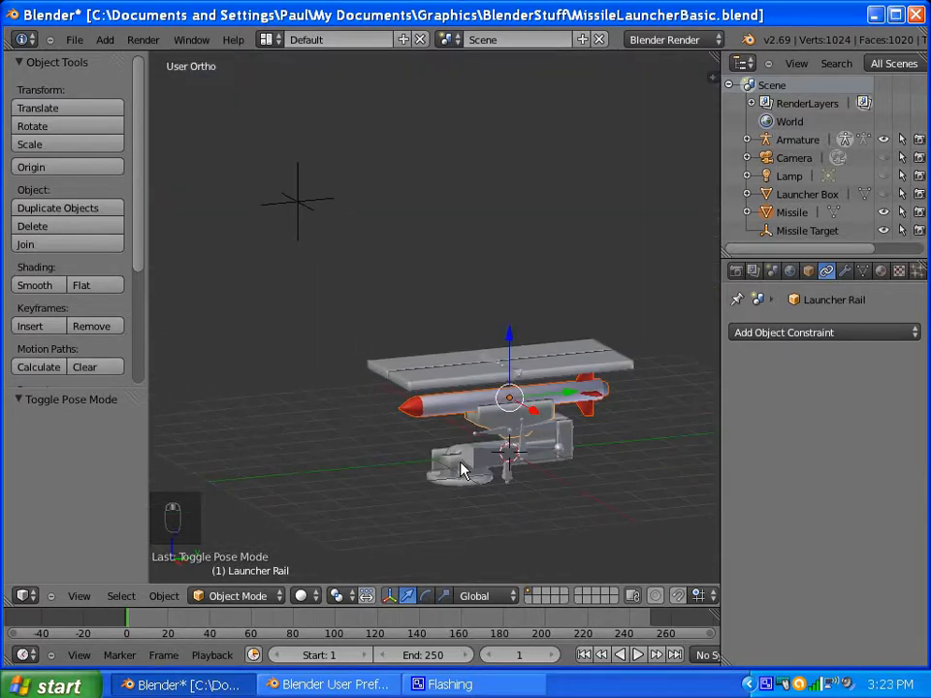
scroll(462, 471, "down", 3)
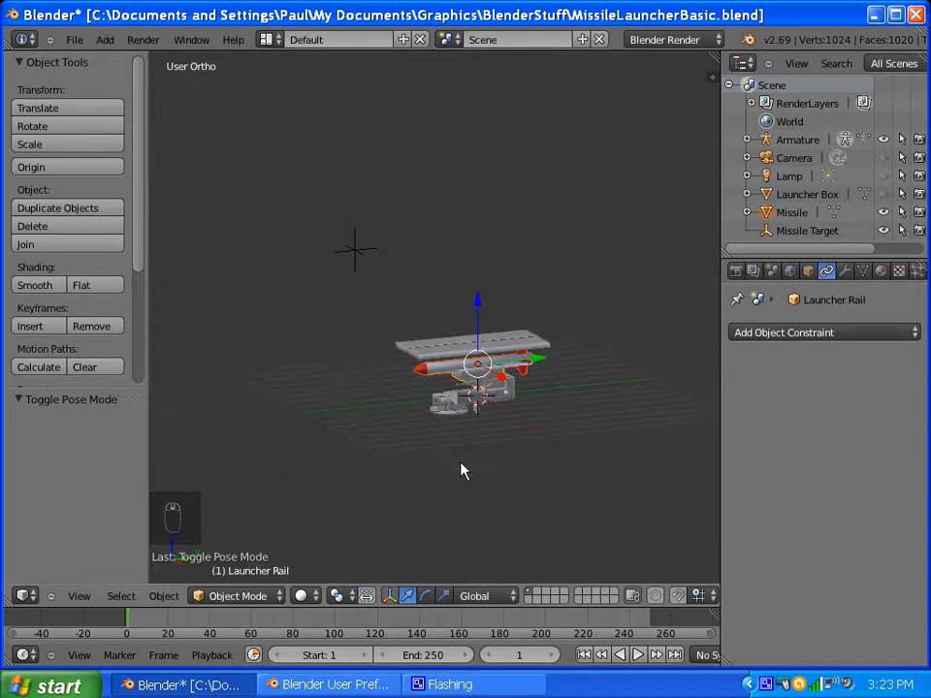
scroll(462, 471, "up", 2)
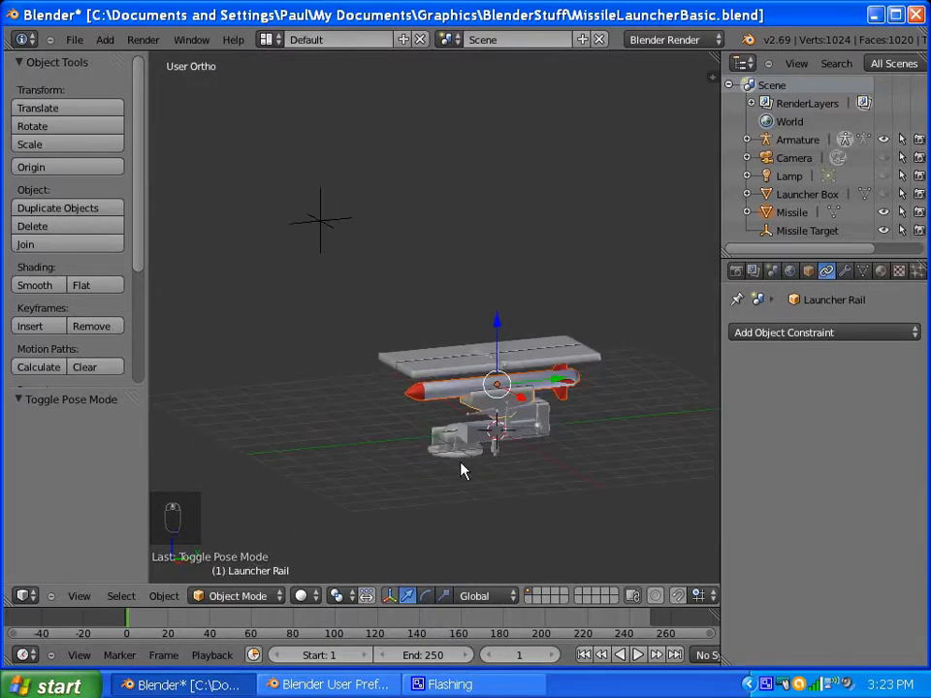
key("KP_0")
key("KP_0")
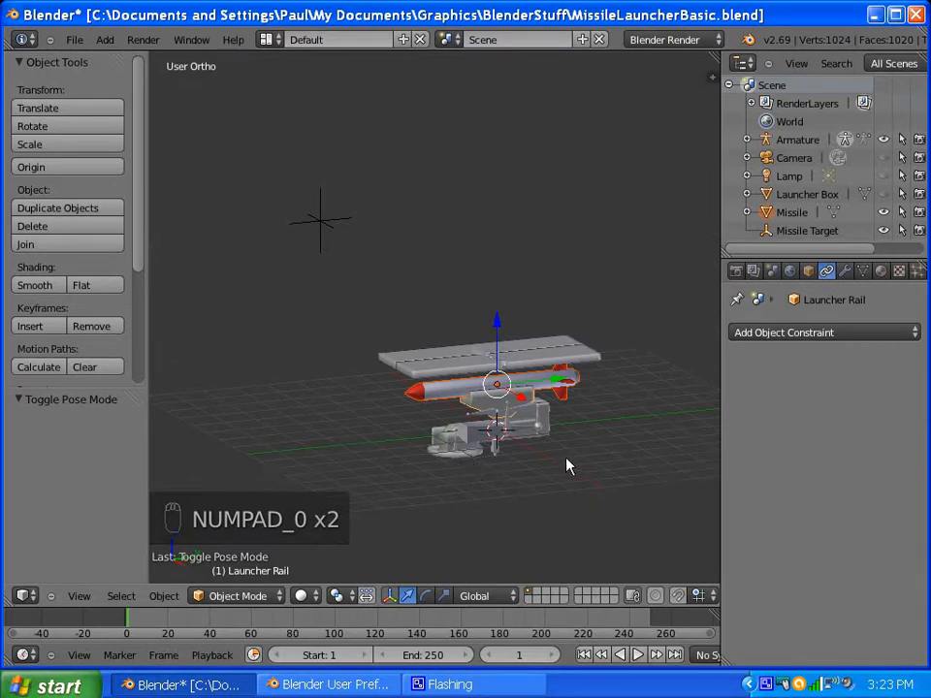
scroll(552, 441, "up", 5)
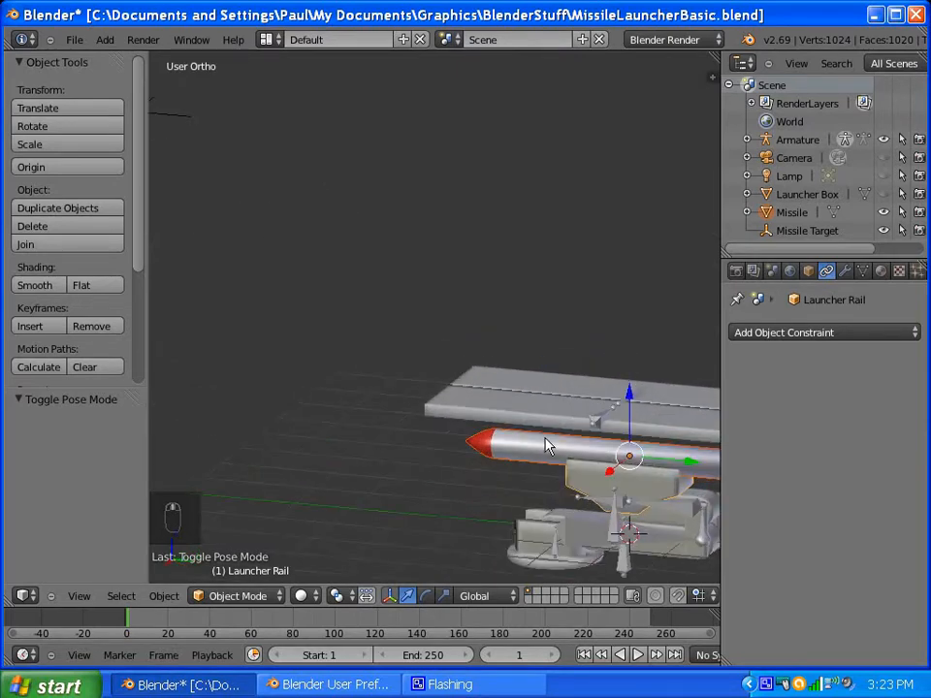
scroll(493, 431, "down", 4)
scroll(513, 437, "up", 3)
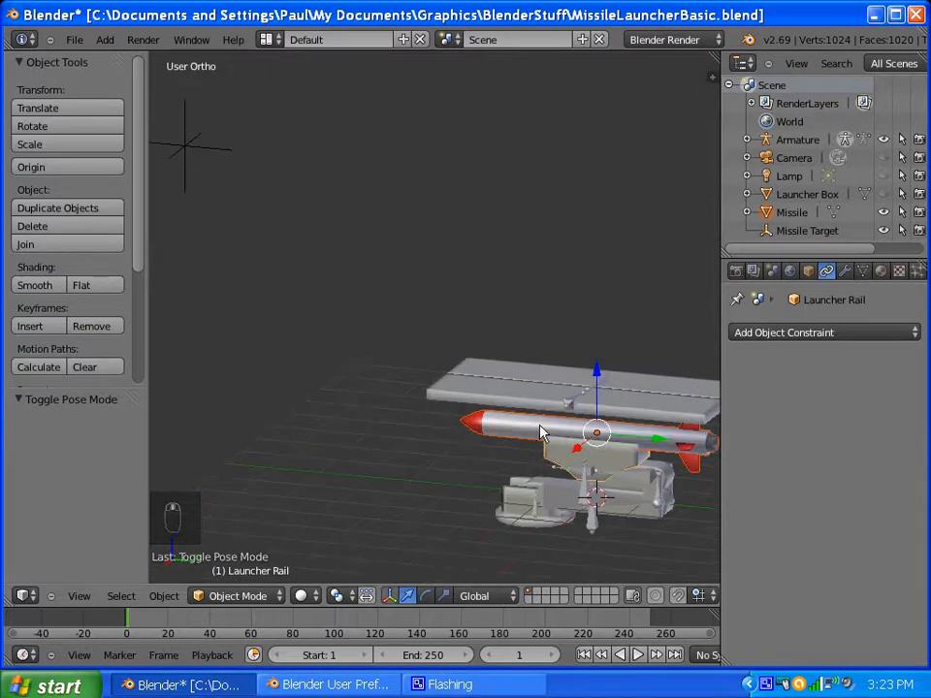
Step: Select only the missile and add a Child Of constraint to it with the Launcher Rail as target
right_click(528, 434)
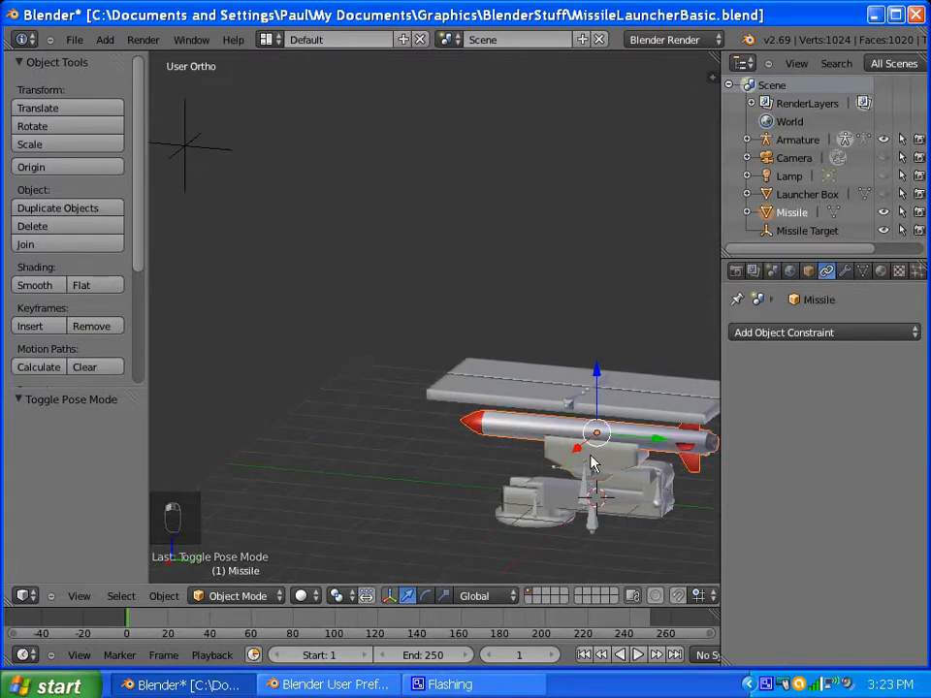
middle_click_drag(528, 471, 644, 471)
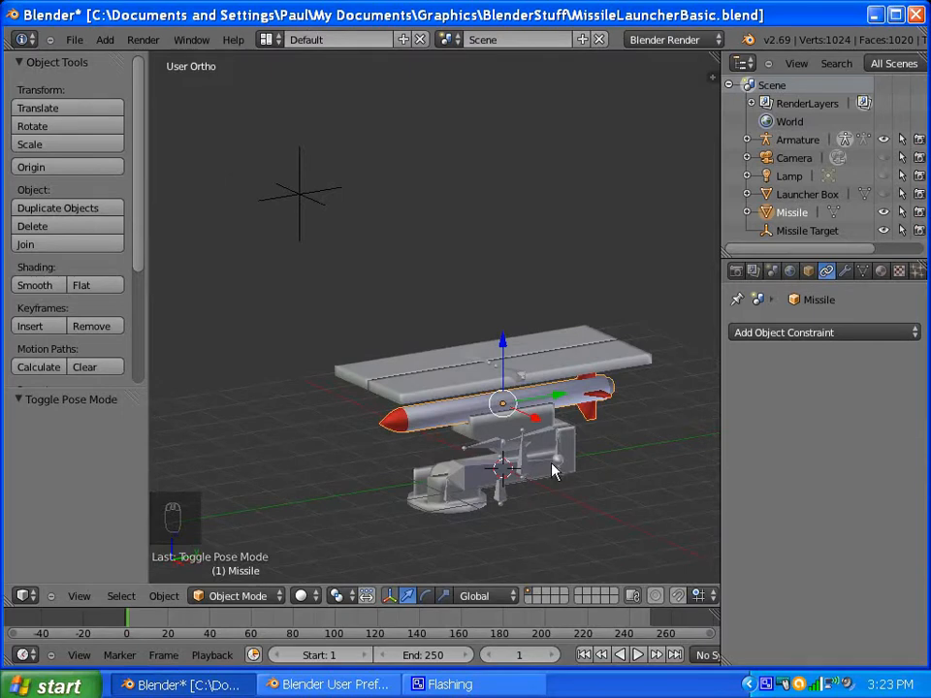
key("KP_5")
scroll(554, 463, "up", 4)
middle_click_drag(555, 464, 415, 379)
key("KP_Decimal")
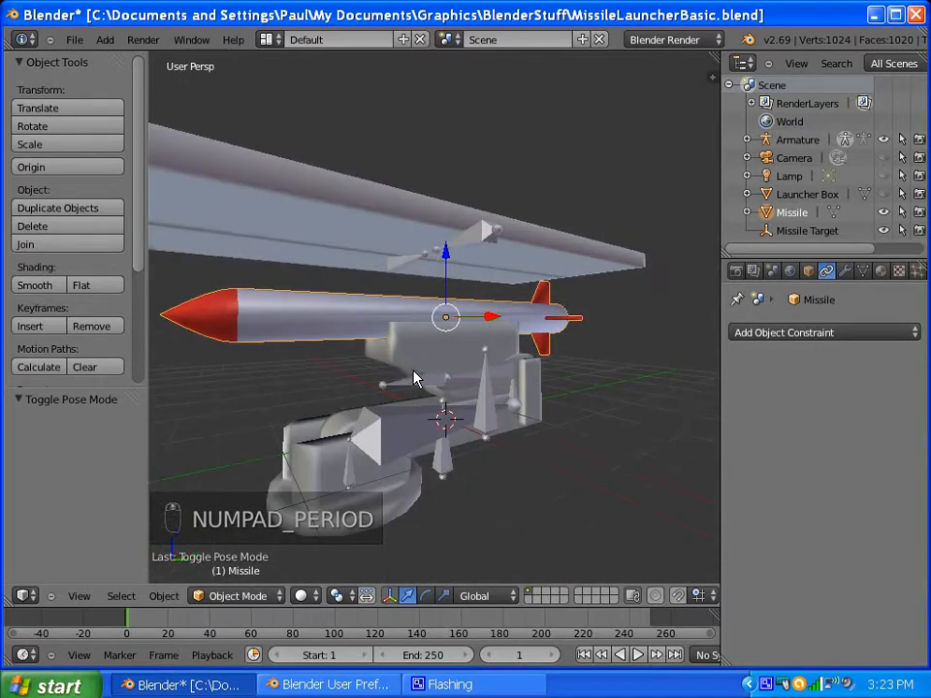
scroll(417, 378, "up", 2)
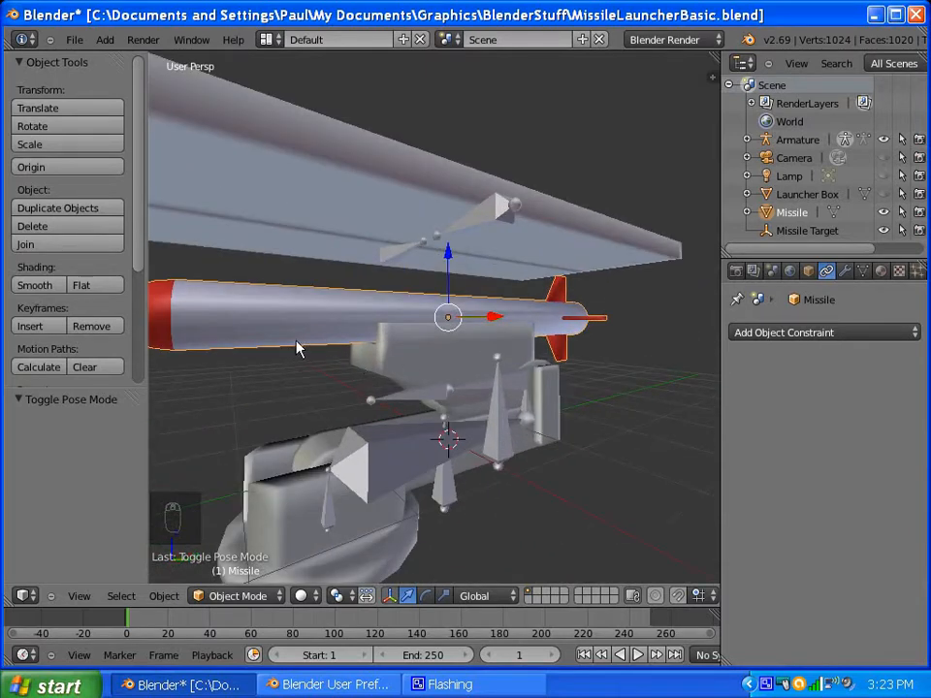
left_click(819, 333)
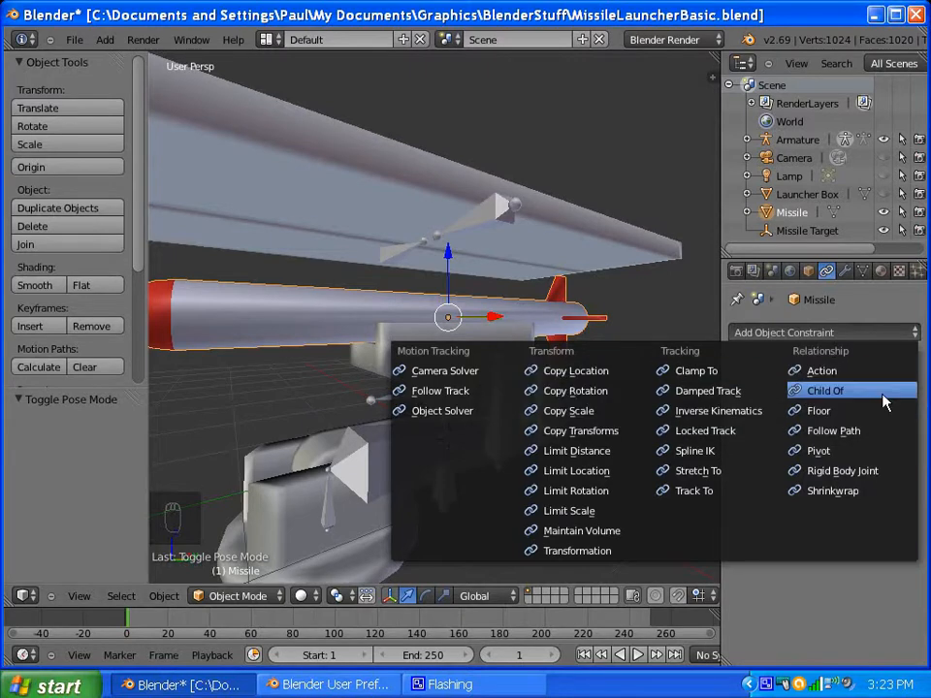
left_click(824, 391)
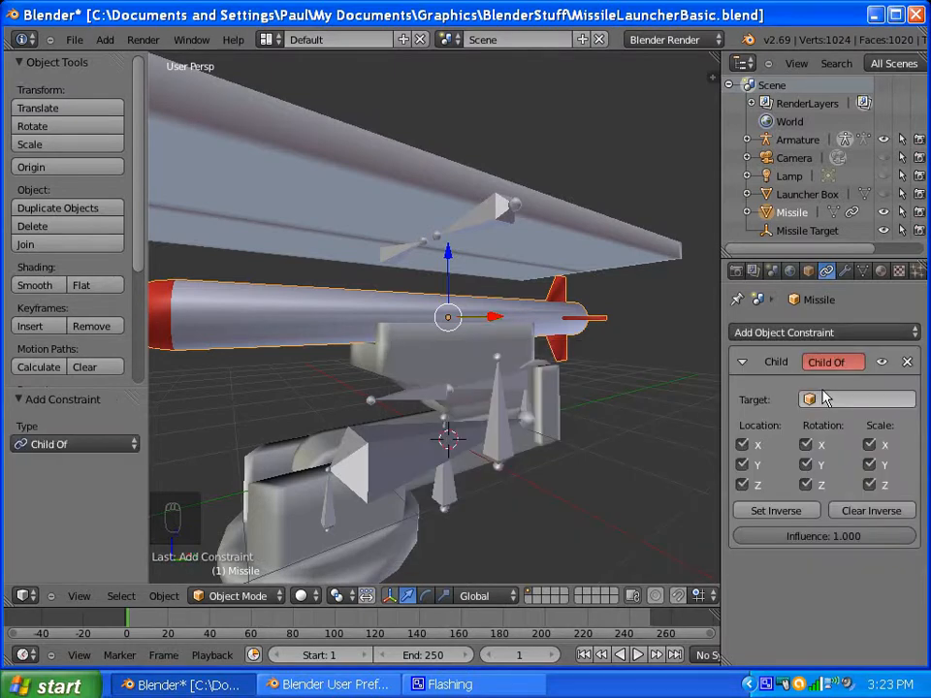
left_click(811, 400)
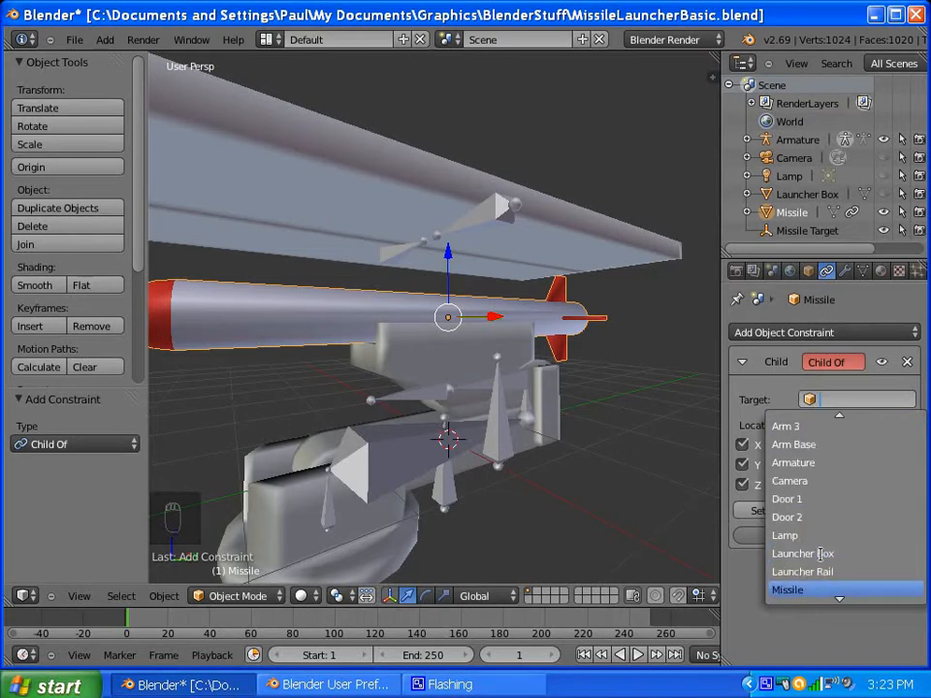
left_click(821, 572)
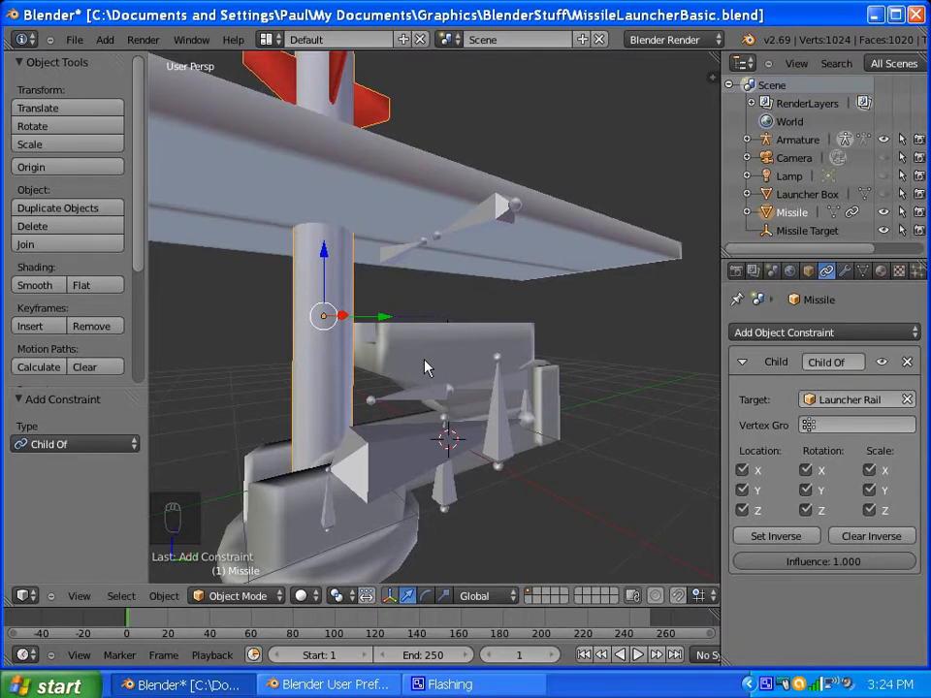
Step: Rotate the missile -90° about the global X axis so it lies parallel to the launcher rail
key("r")
key("x")
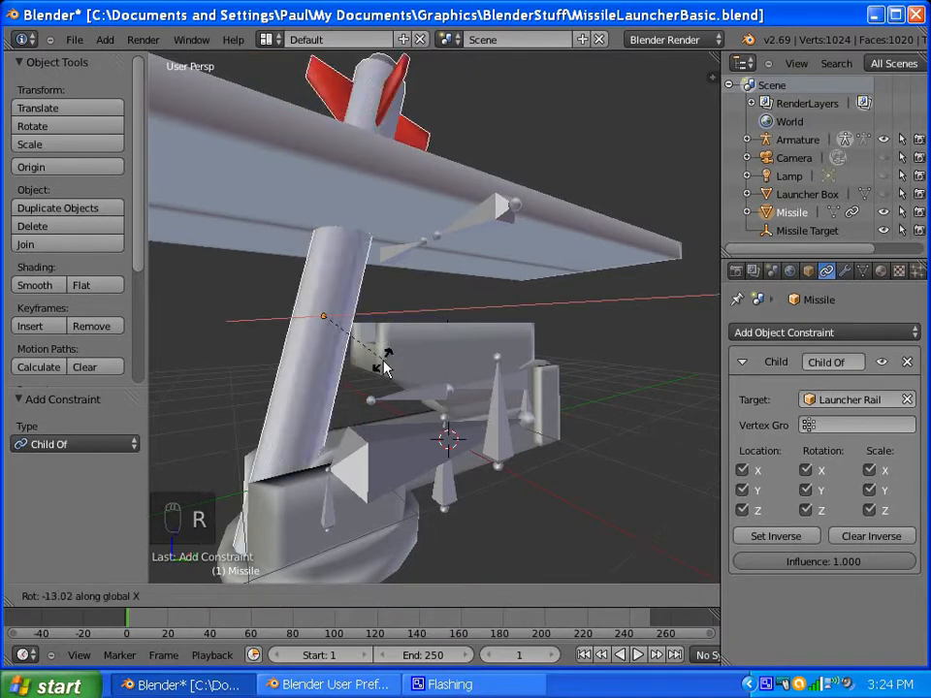
left_click(313, 351)
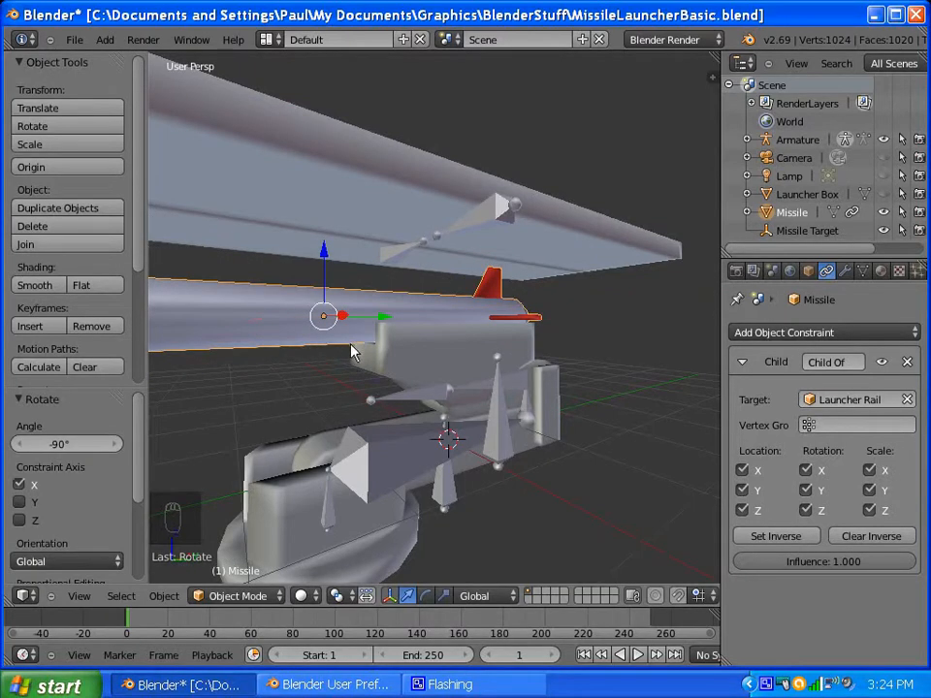
Step: Raise the missile about 0.091 along the global Z axis above the launcher rail
scroll(353, 351, "down", 3)
middle_click_drag(353, 351, 285, 354)
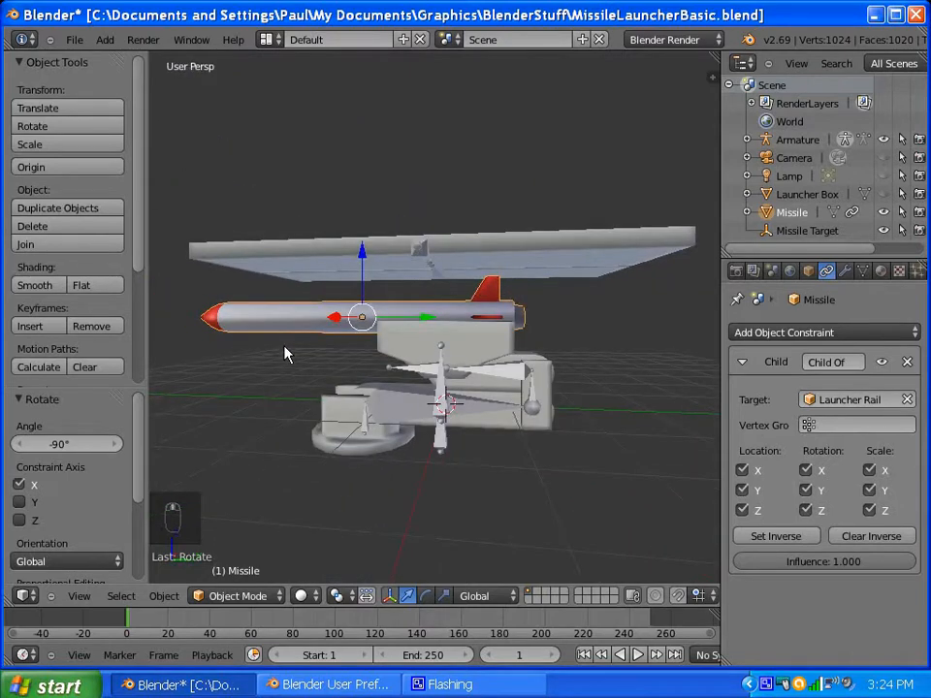
key("g")
key("z")
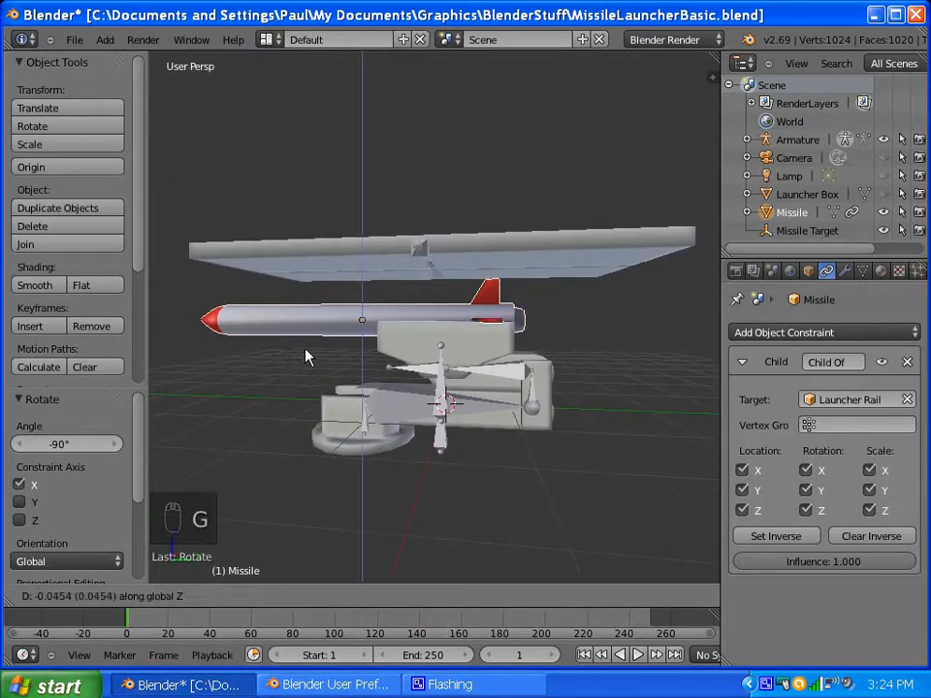
left_click(305, 350)
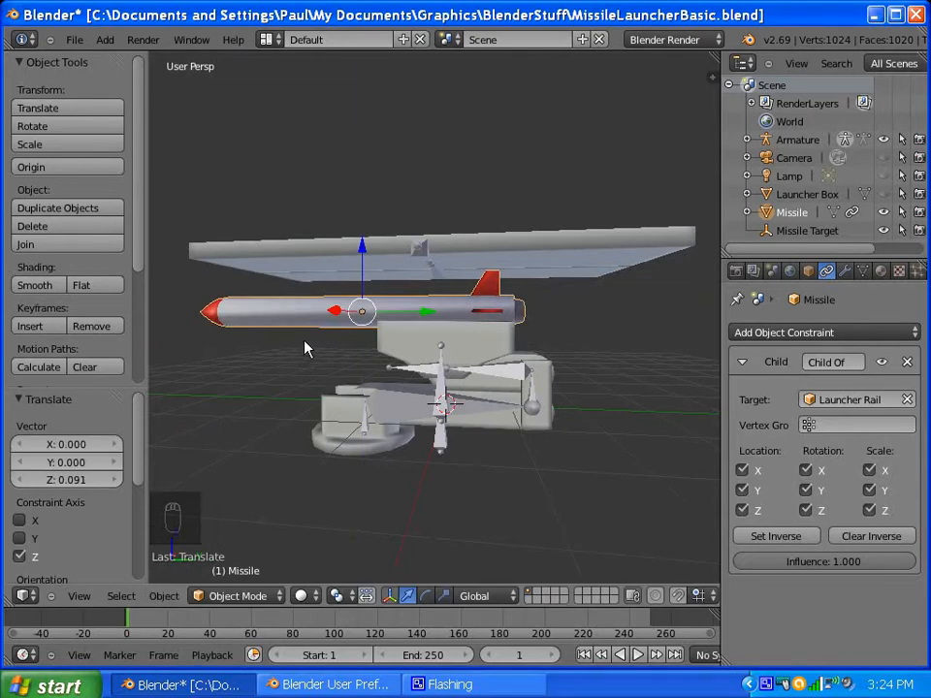
Step: Move the missile about 1.402 along the global Y axis to centre it over the launcher rail
middle_click_drag(341, 349, 386, 349)
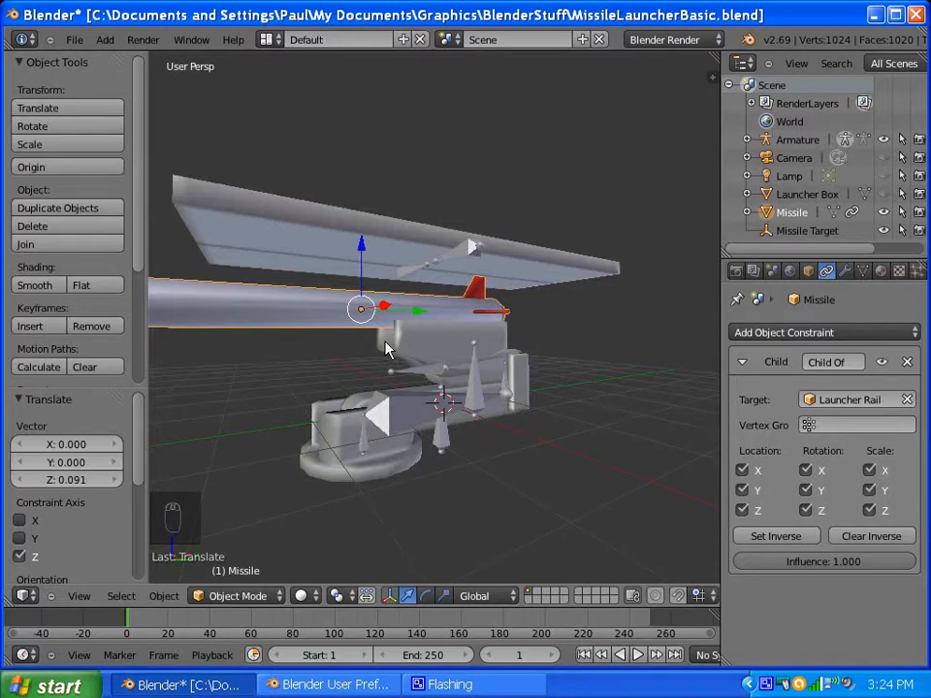
key("g")
key("y")
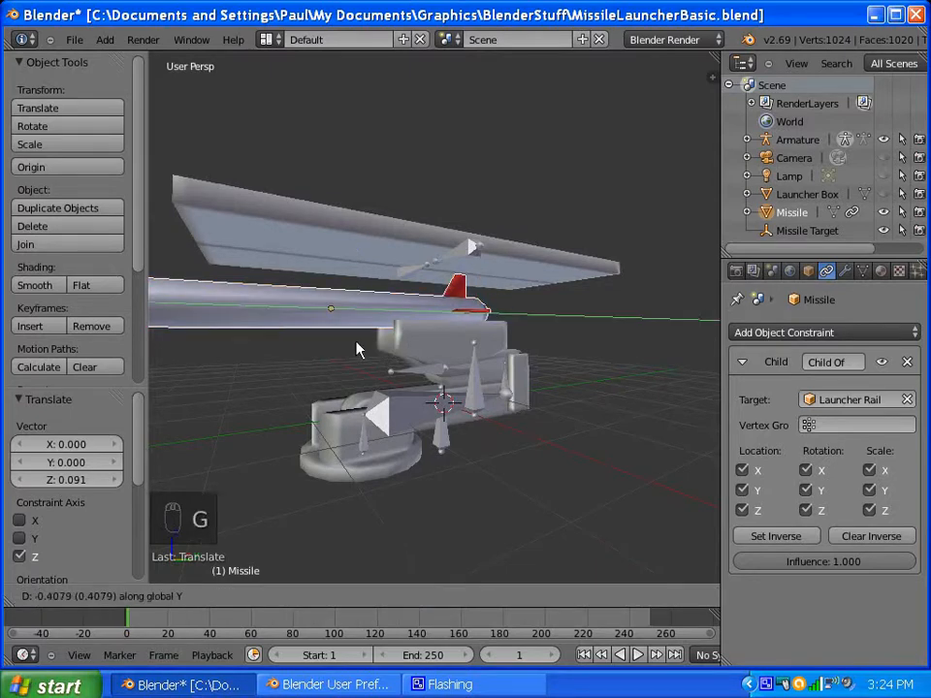
left_click(470, 342)
middle_click_drag(475, 342, 426, 337)
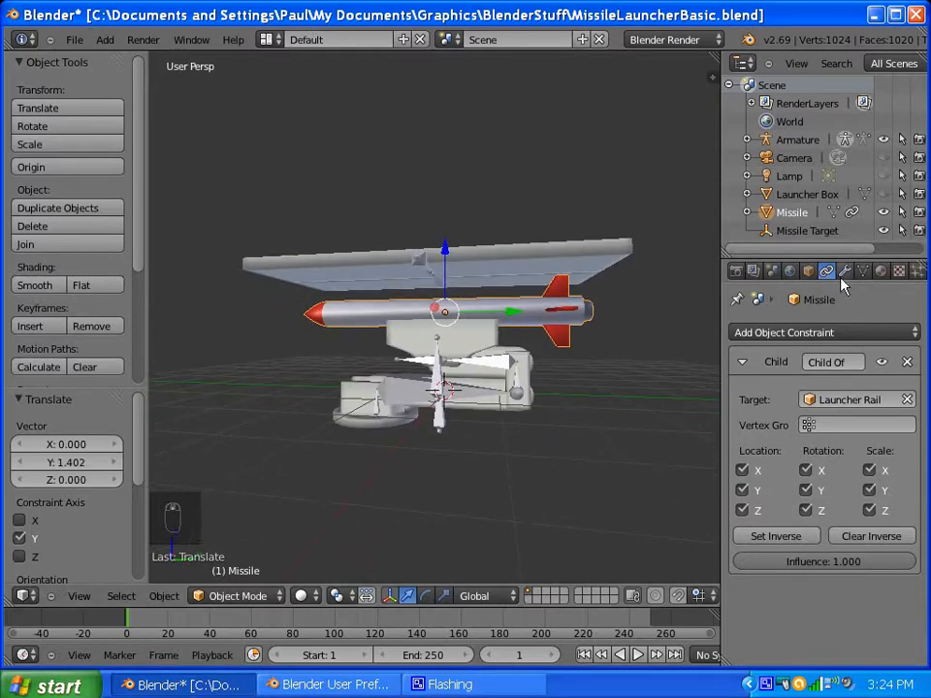
Step: Unhide the Launcher Box and switch the viewport to wireframe display
left_click(885, 195)
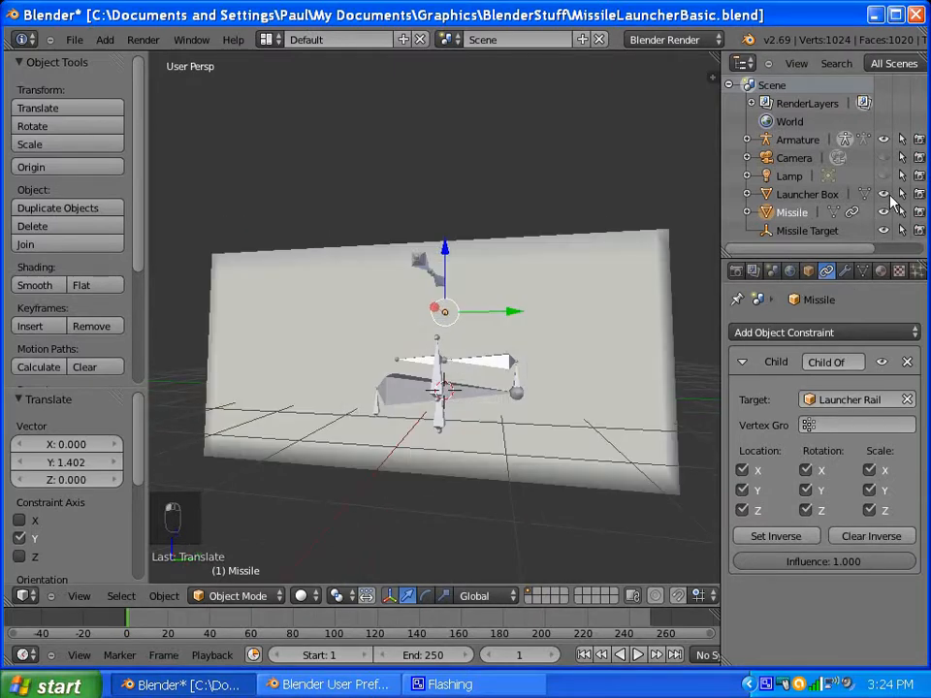
key("z")
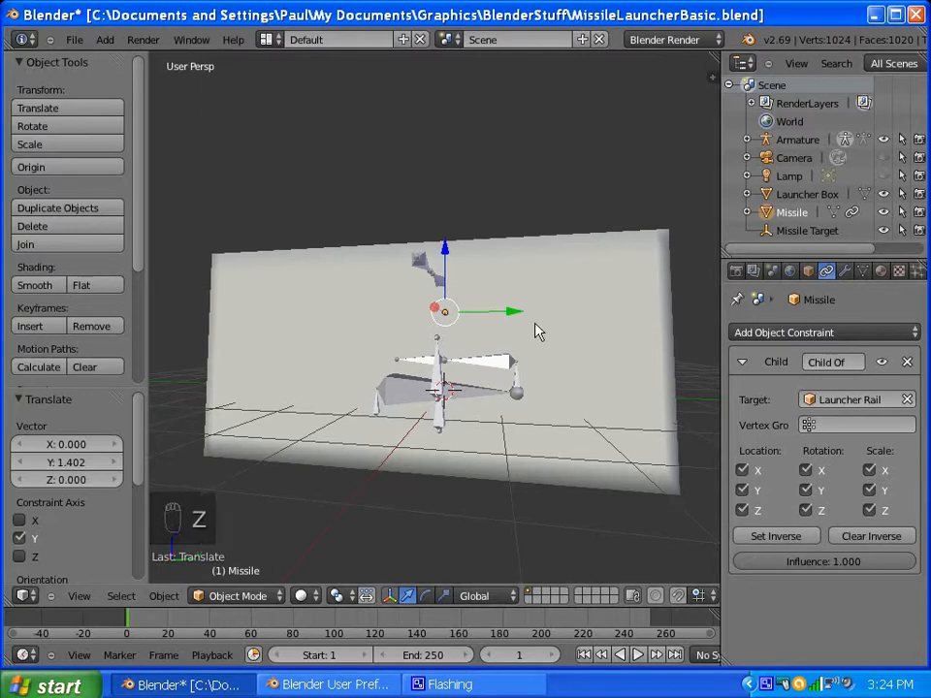
key("z")
Step: Lower the missile about 0.05 along the global Z axis onto the launcher rail inside the box
middle_click_drag(378, 355, 408, 355)
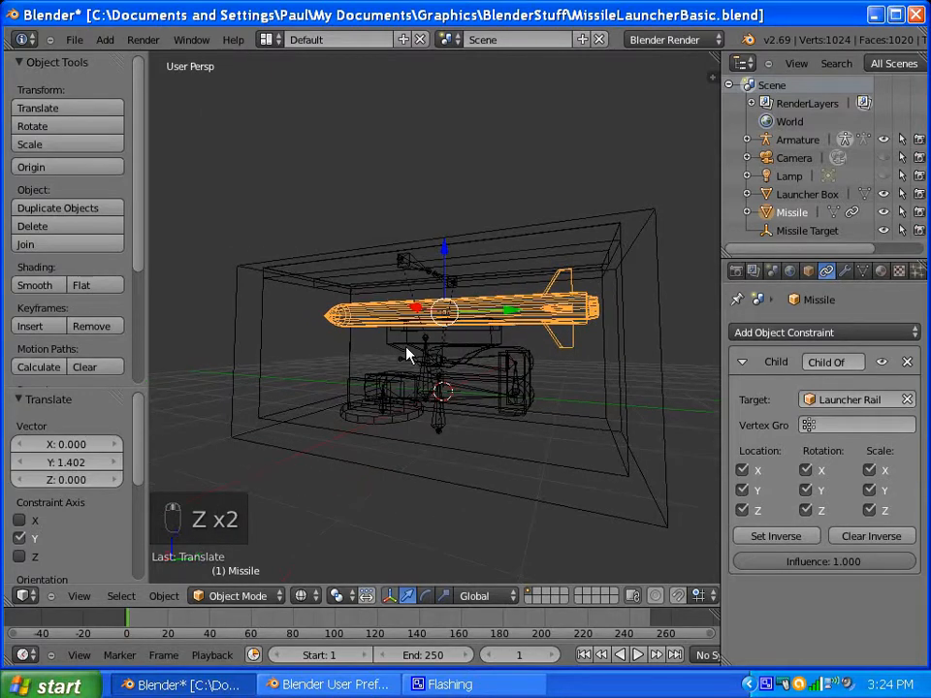
key("KP_5")
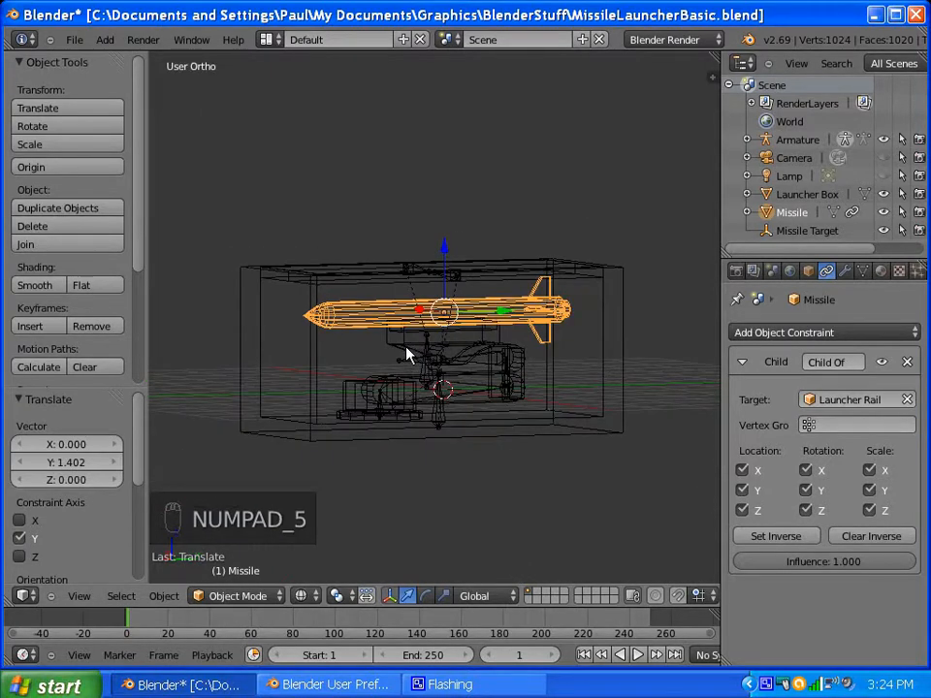
key("KP_3")
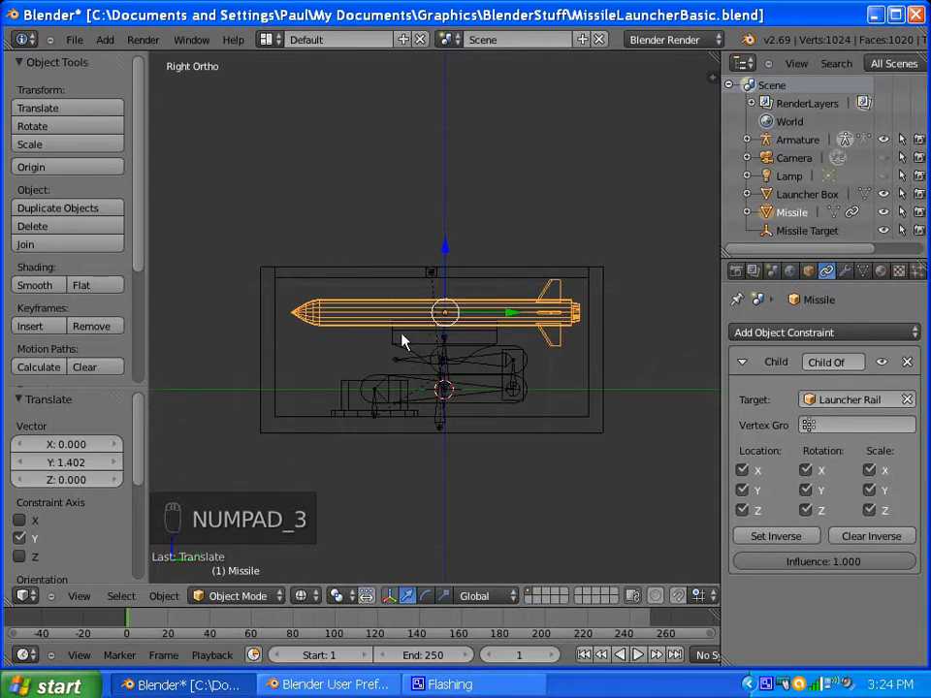
scroll(403, 339, "up", 3)
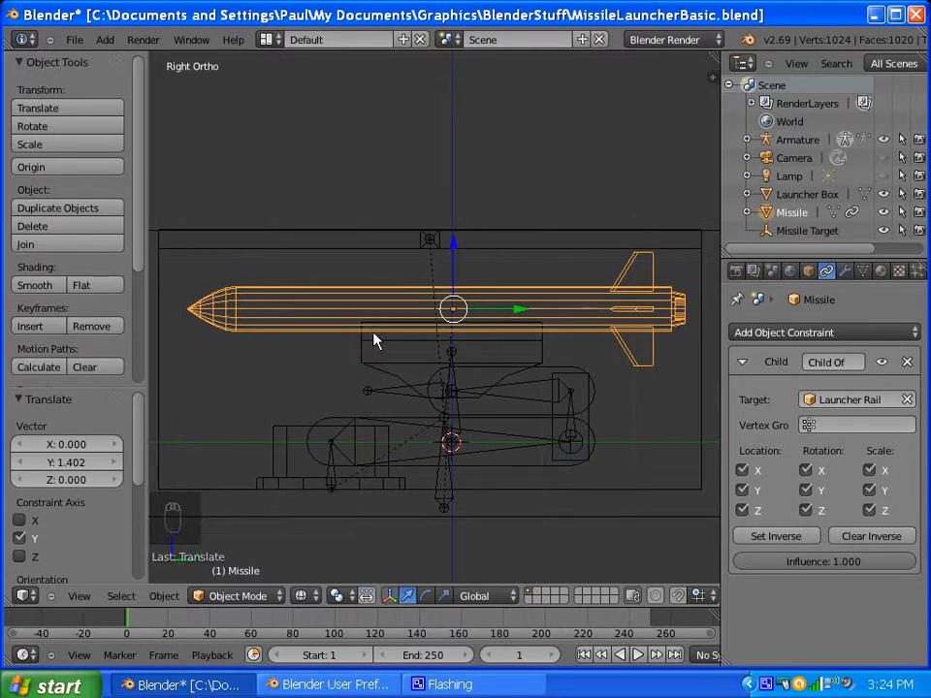
key("g")
key("z")
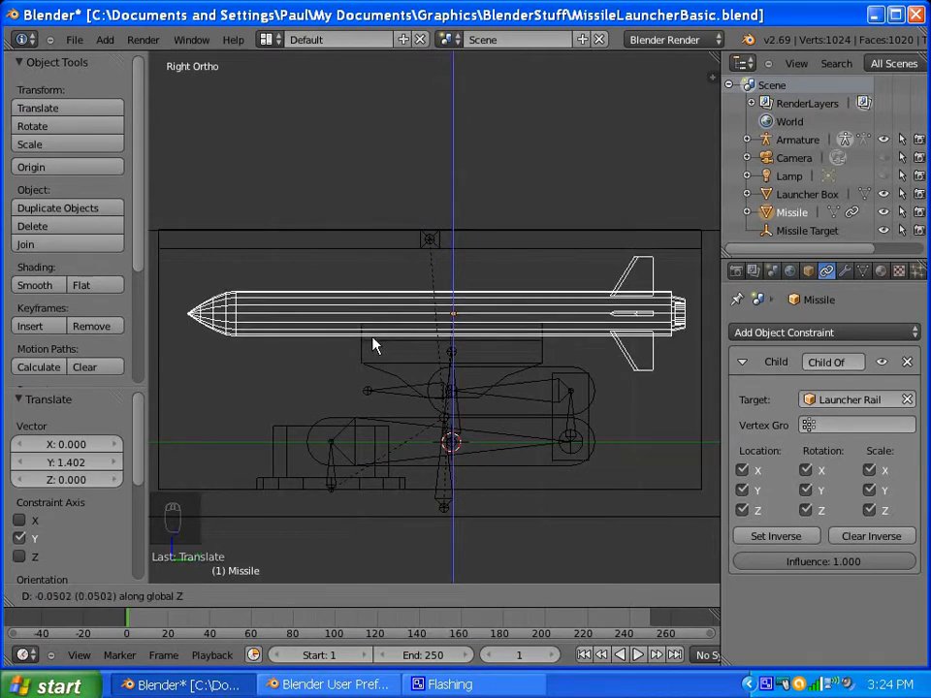
left_click(374, 343)
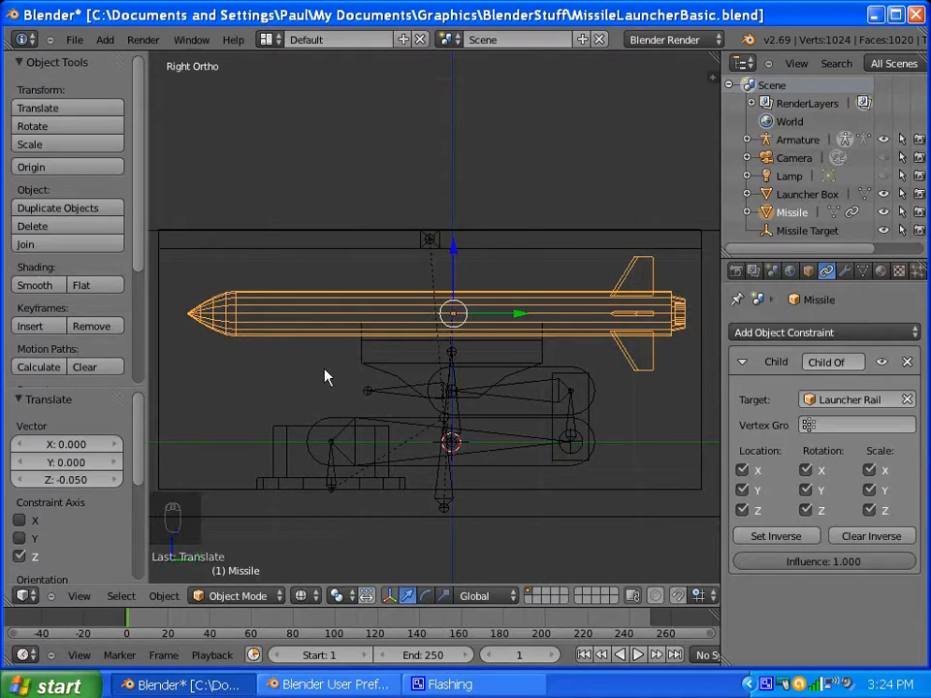
scroll(342, 366, "down", 2)
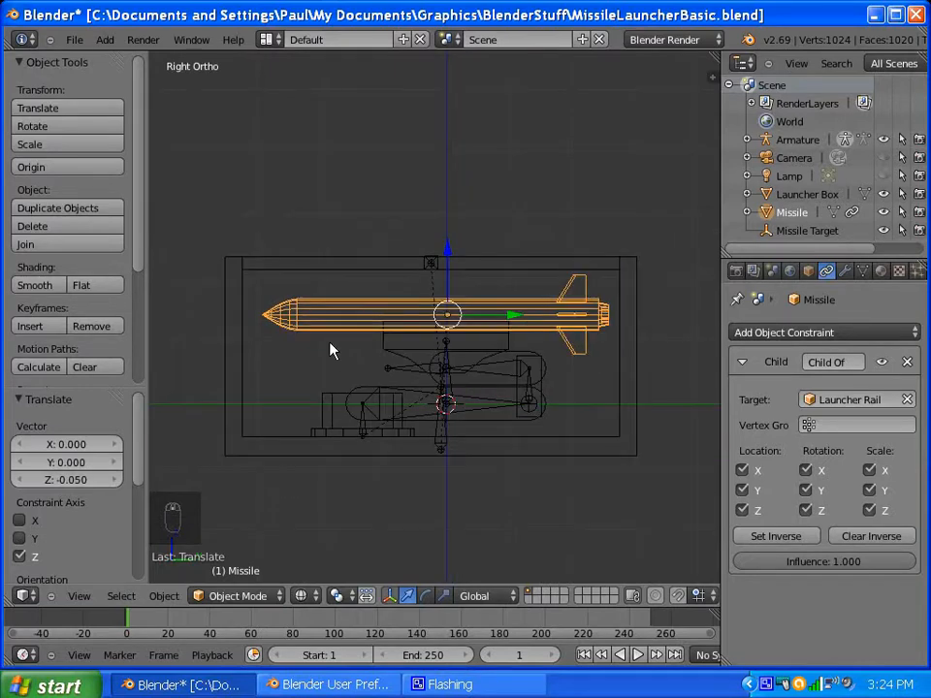
Step: Return the viewport to solid shading and switch from orthographic to perspective projection
mouse_move(337, 338)
middle_mouse_down()
mouse_move(441, 322)
mouse_move(416, 384)
middle_mouse_up()
key("z")
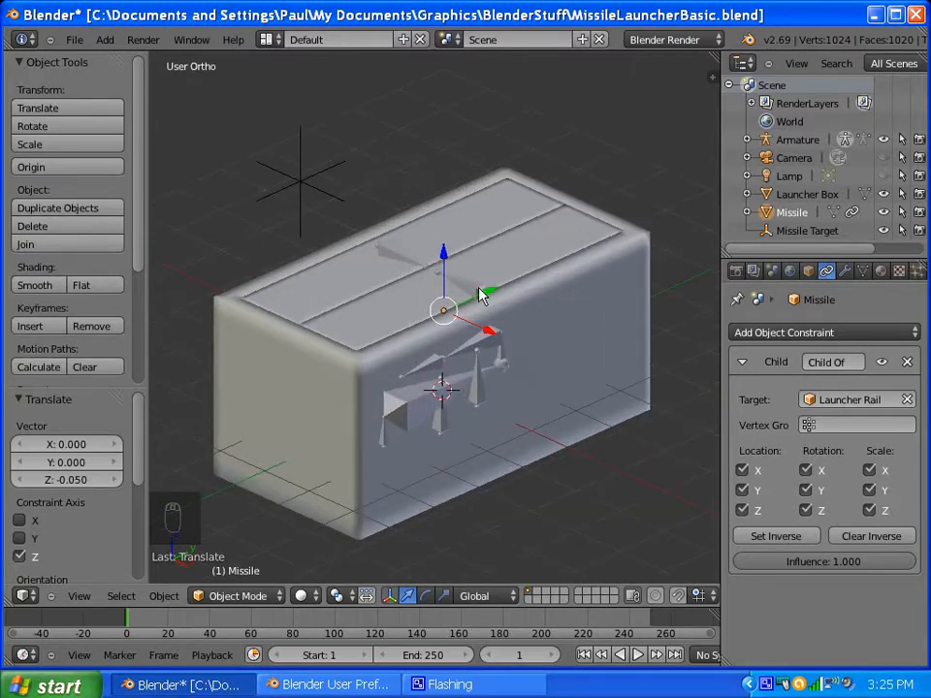
key("KP_5")
scroll(427, 329, "down", 3)
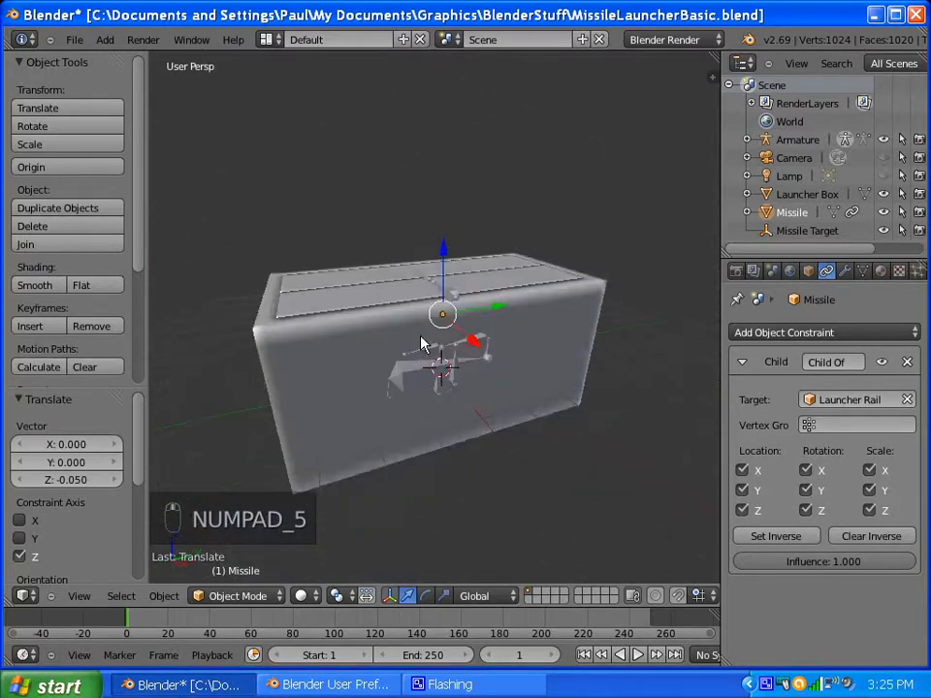
Step: Select the armature together with the Launcher Box as the active object and parent the armature to the box using the Object option
middle_click_drag(424, 344, 391, 324)
scroll(437, 393, "up", 3)
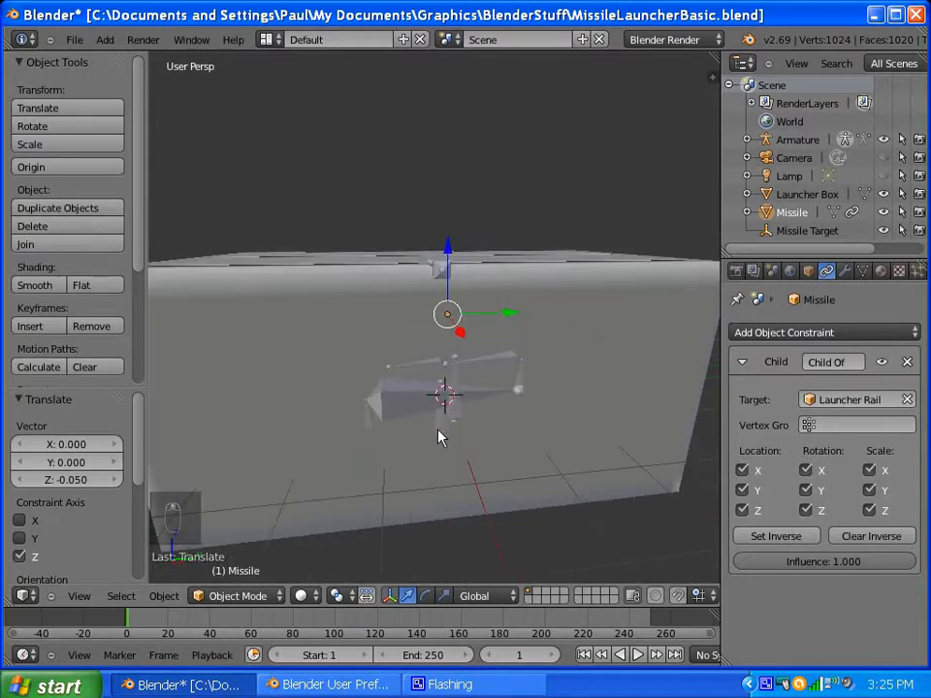
right_click(439, 435)
key("ctrl+Tab")
scroll(506, 382, "down", 2)
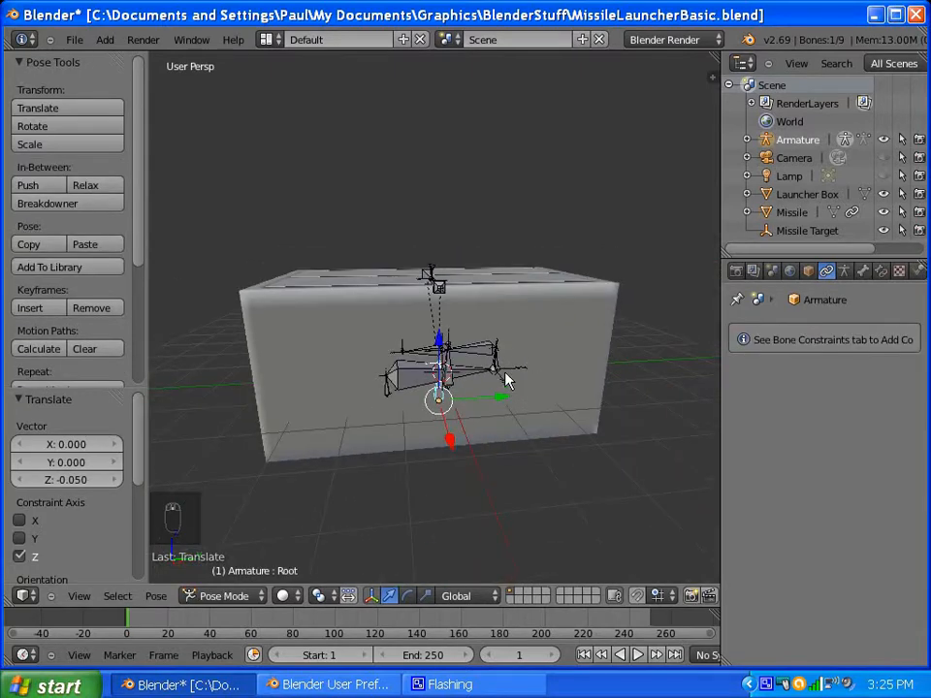
scroll(529, 437, "up", 2)
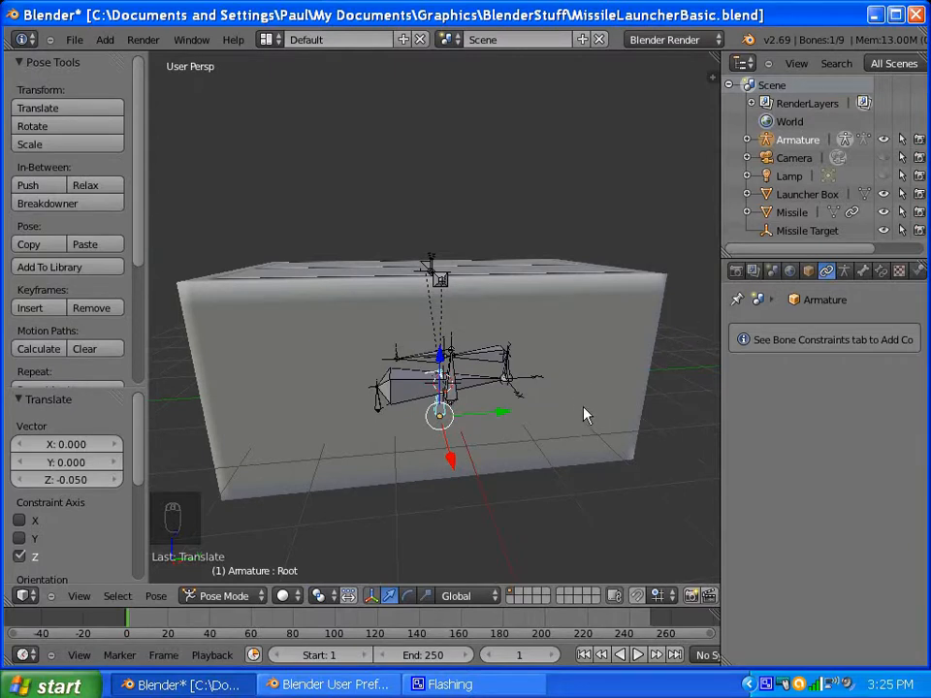
right_click(629, 453)
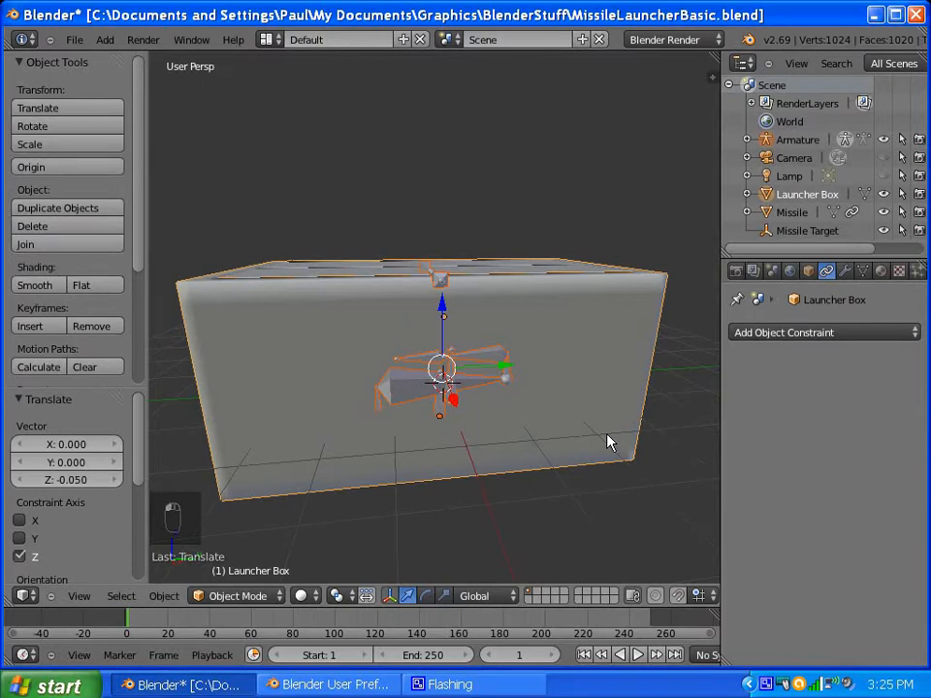
key("ctrl+p")
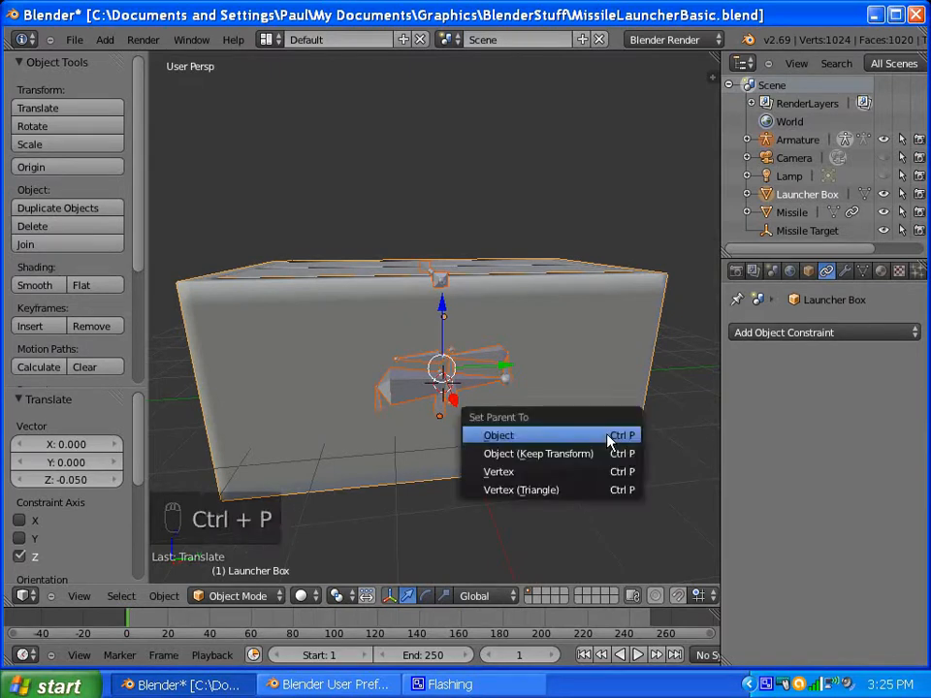
left_click(540, 443)
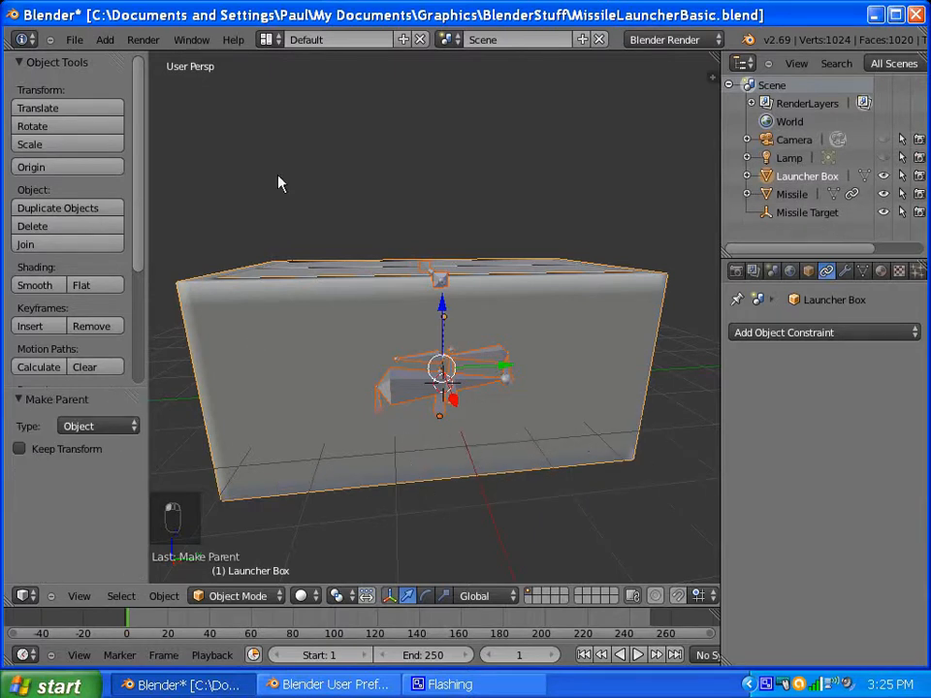
Step: Select only the Launcher Box, try raising it about 0.63 along the global Z axis to test the parenting, and undo the move
key("a")
right_click(251, 338)
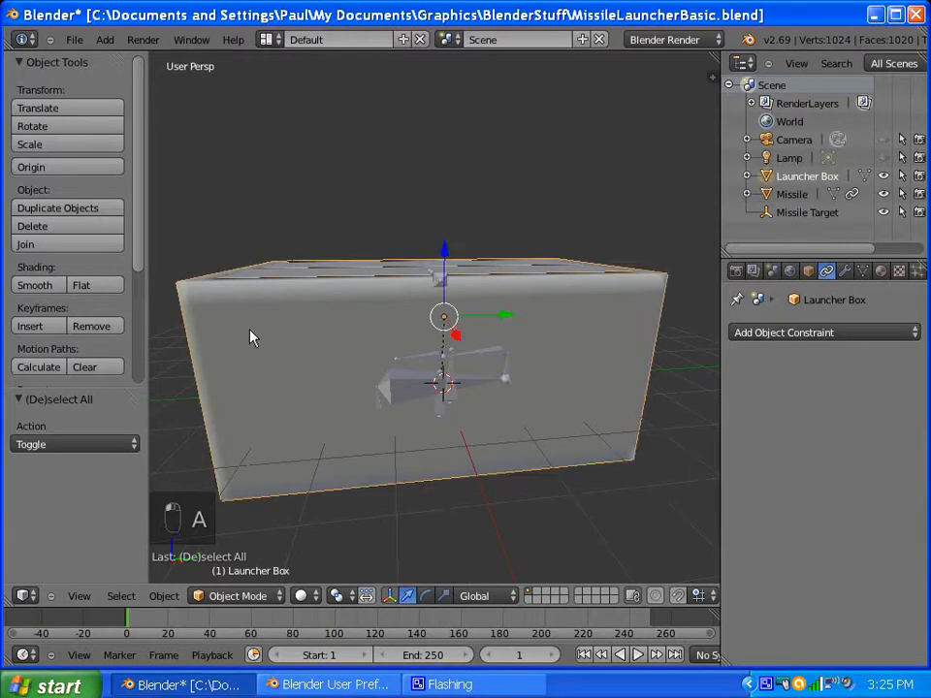
left_click_drag(443, 253, 439, 221)
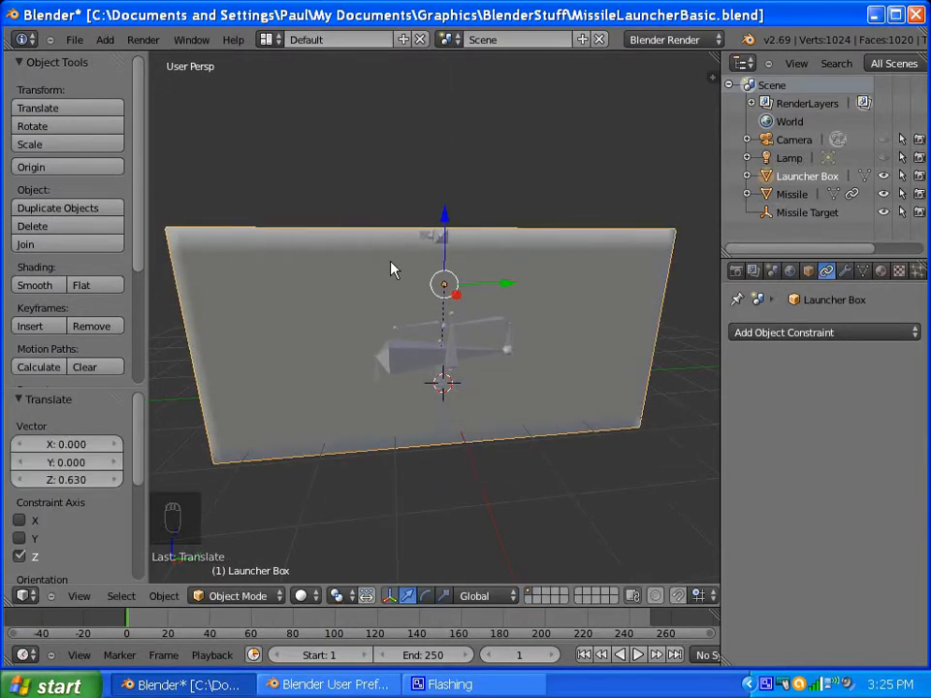
key("ctrl+z")
middle_click_drag(366, 353, 491, 285)
middle_click_drag(520, 339, 424, 343)
scroll(422, 347, "up", 4)
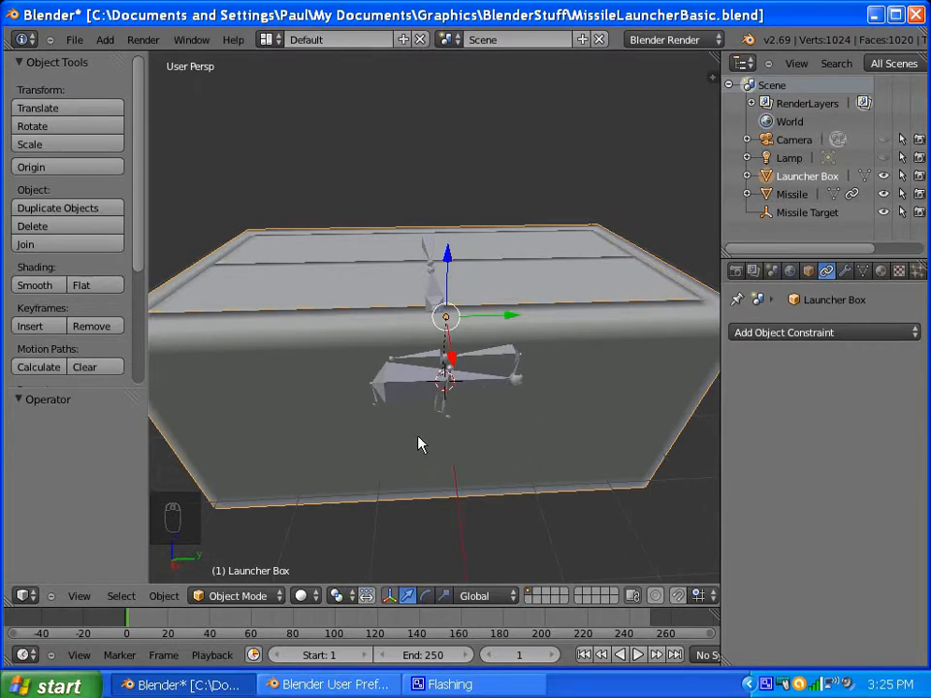
middle_click_drag(464, 438, 434, 402)
scroll(436, 393, "down", 2)
scroll(424, 406, "up", 2)
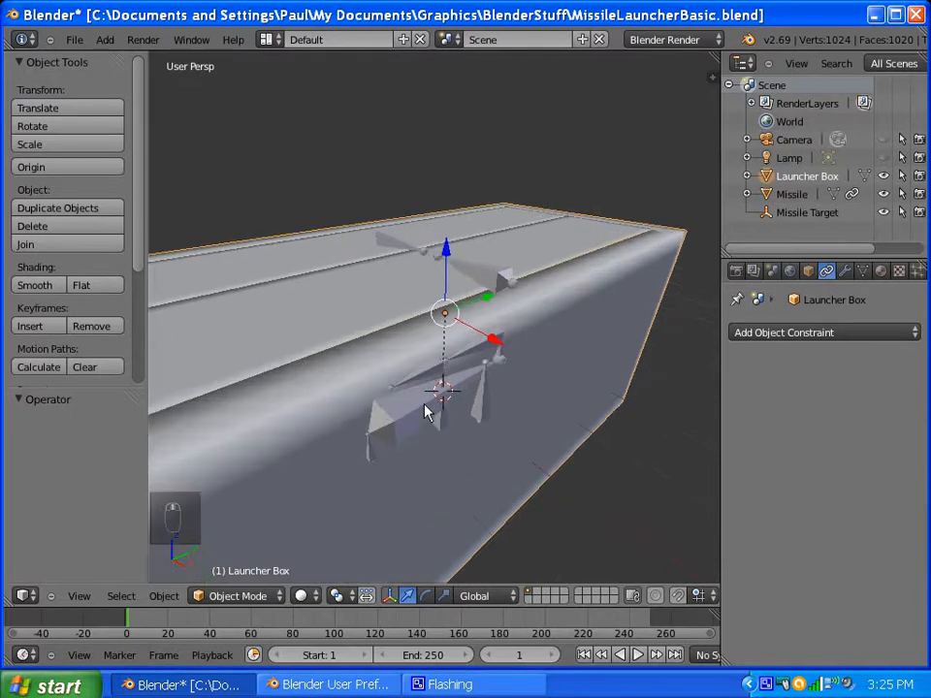
scroll(435, 377, "down", 3)
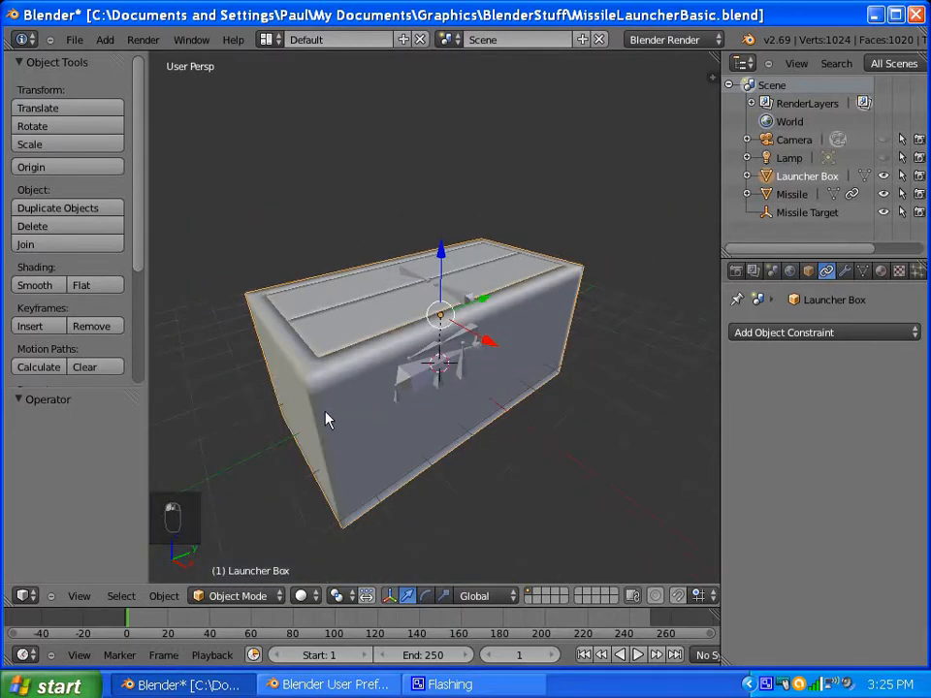
Step: Add a custom object property to the Launcher Box and name it "Arm Launcher"
left_click(809, 271)
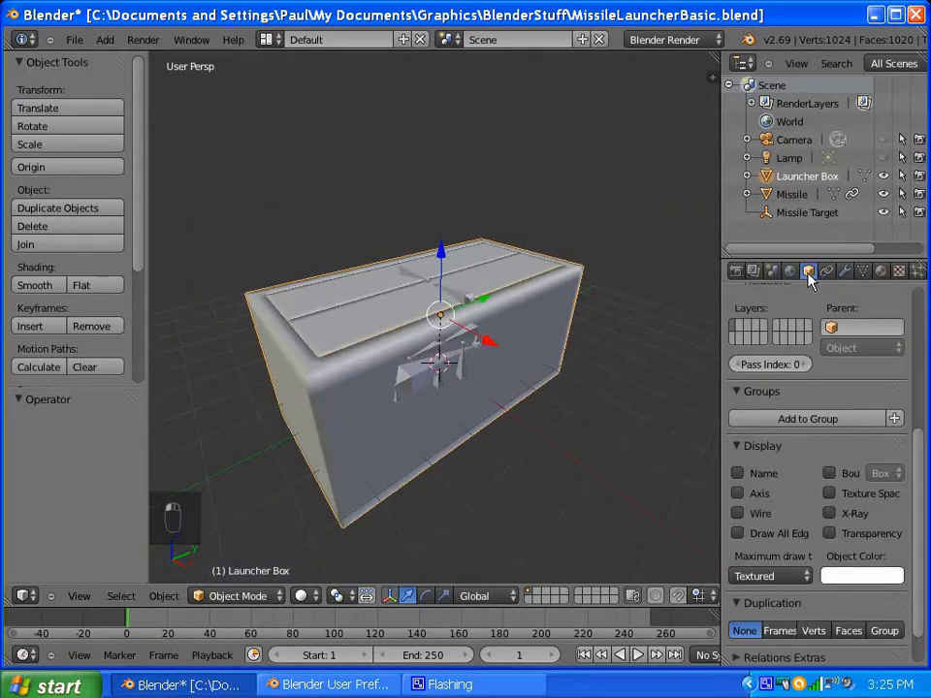
left_click_drag(920, 543, 919, 573)
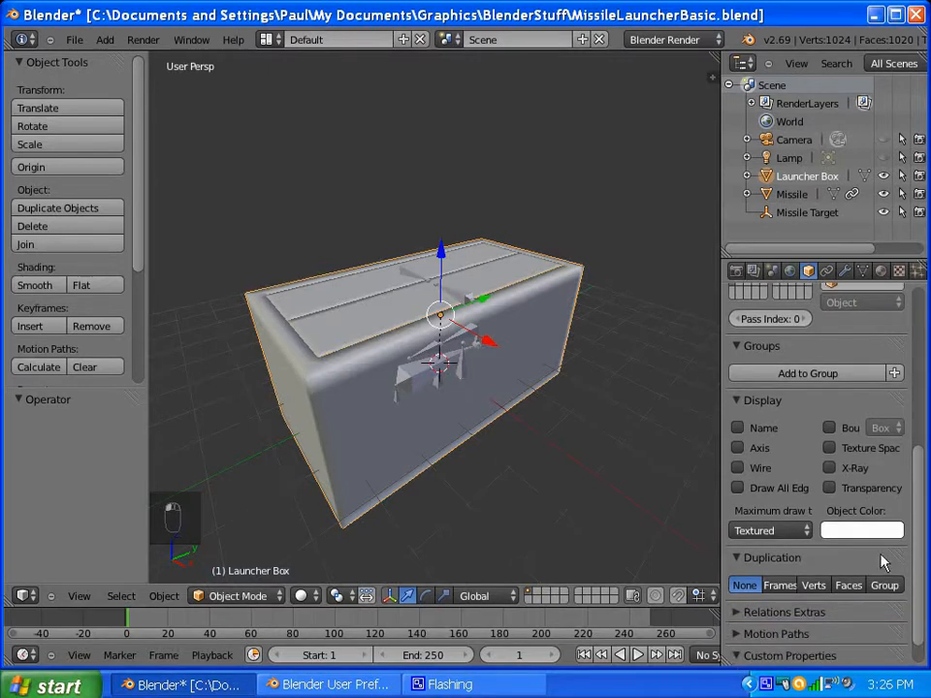
left_click_drag(920, 511, 919, 601)
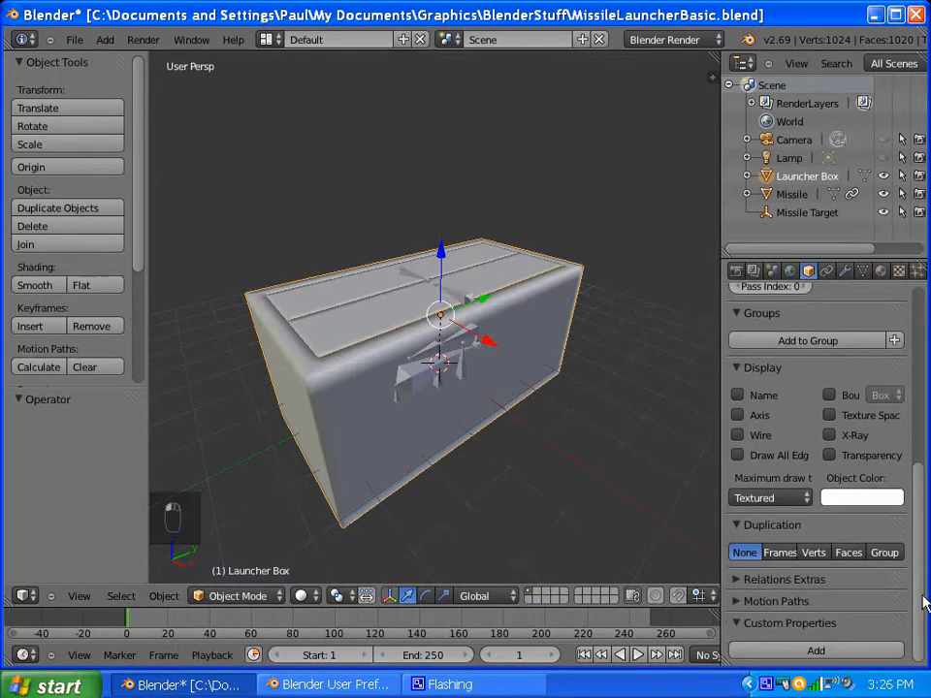
left_click(809, 653)
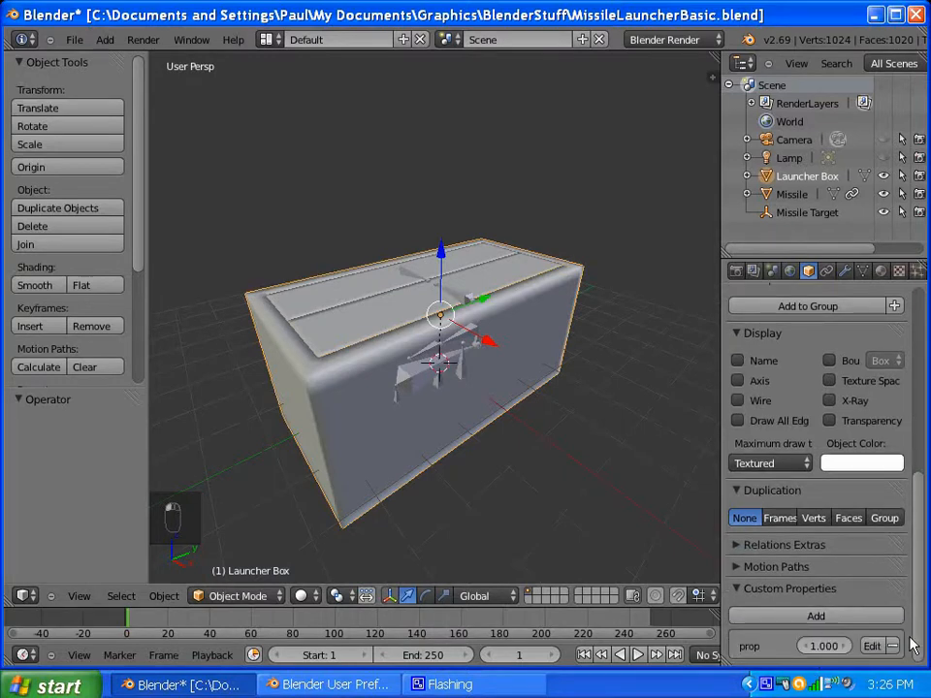
left_click(872, 646)
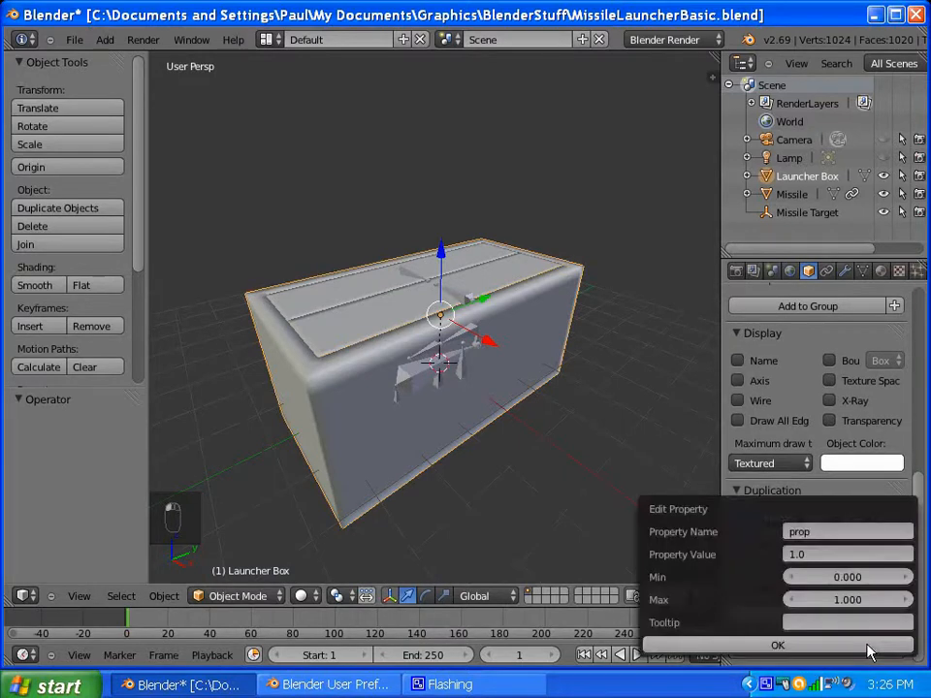
left_click(797, 532)
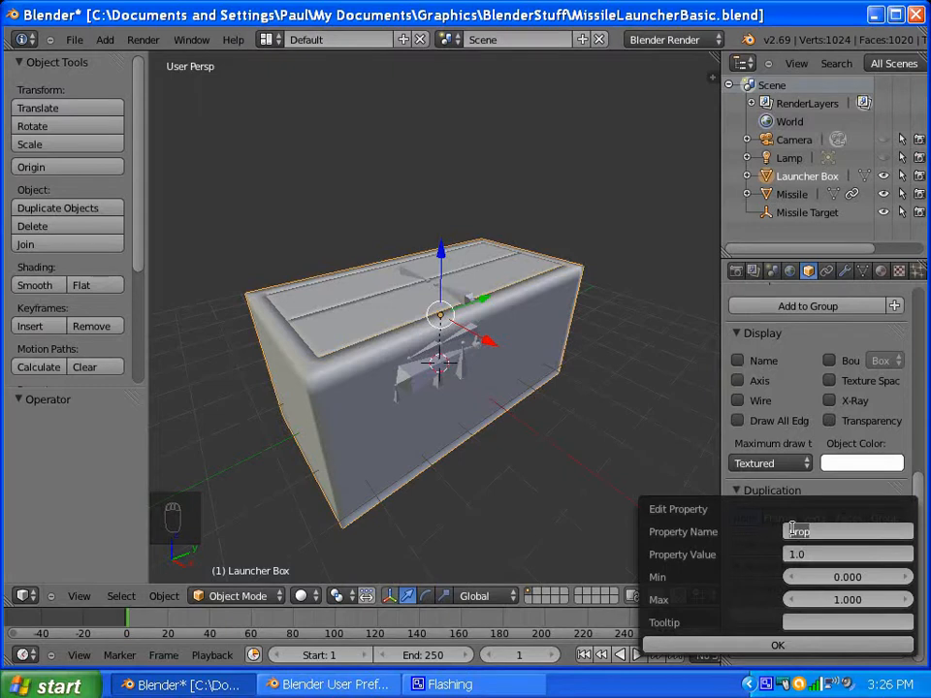
type("Arm Launcher")
key("Return")
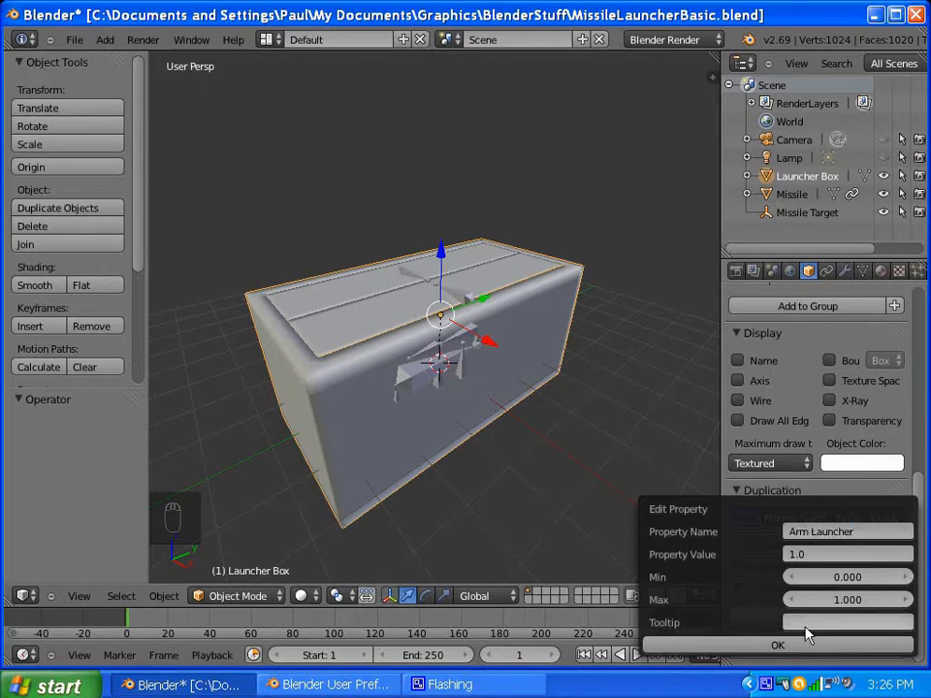
Step: Give the Arm Launcher property the tooltip "Does what it says", set its value to 0, and apply the edits
left_click(869, 630)
type("Does what it says")
key("Return")
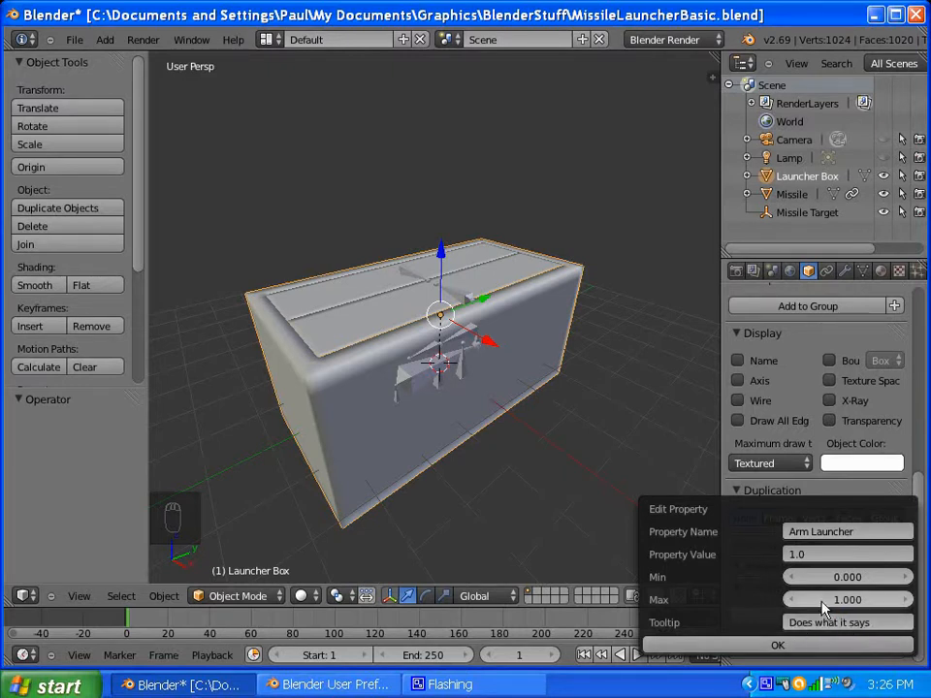
left_click(792, 554)
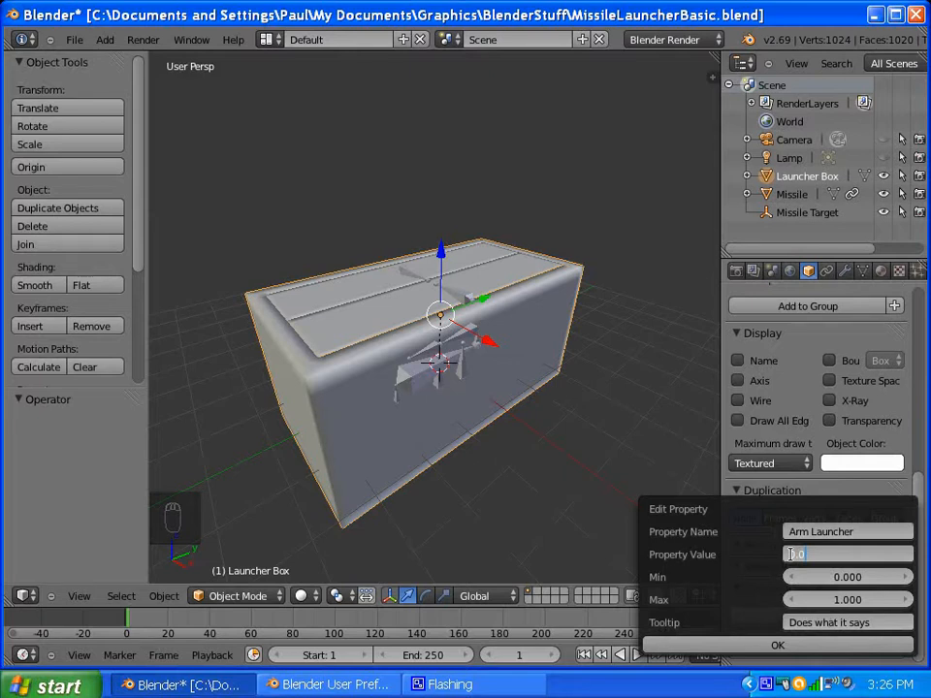
type("0")
key("Return")
left_click(752, 646)
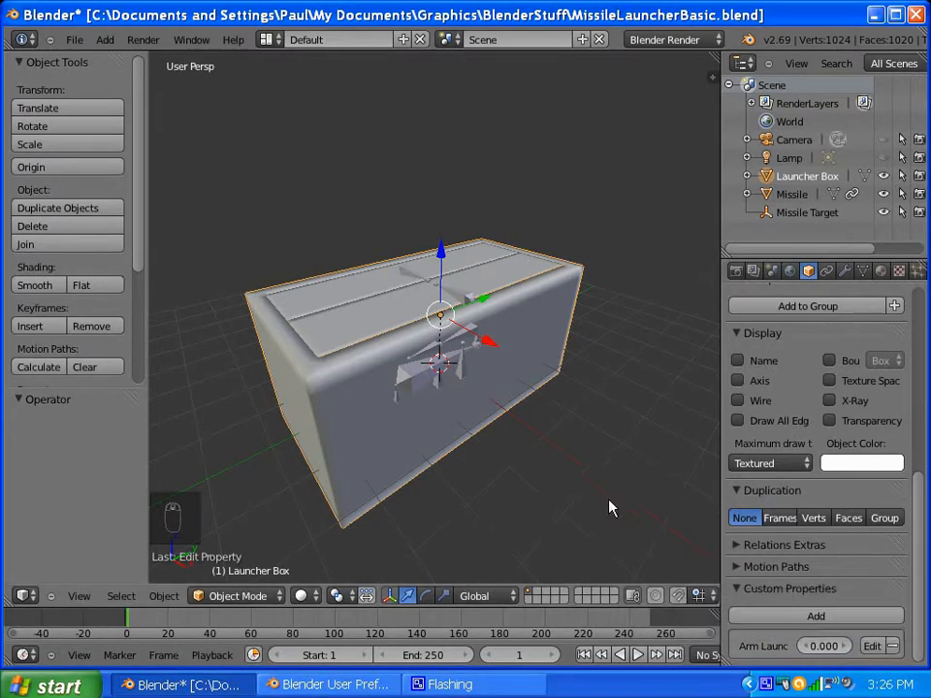
Step: Add a sphere empty at the 3D cursor and move it about -2.22 along the global Y axis
scroll(497, 284, "up", 2)
middle_click_drag(483, 266, 445, 346)
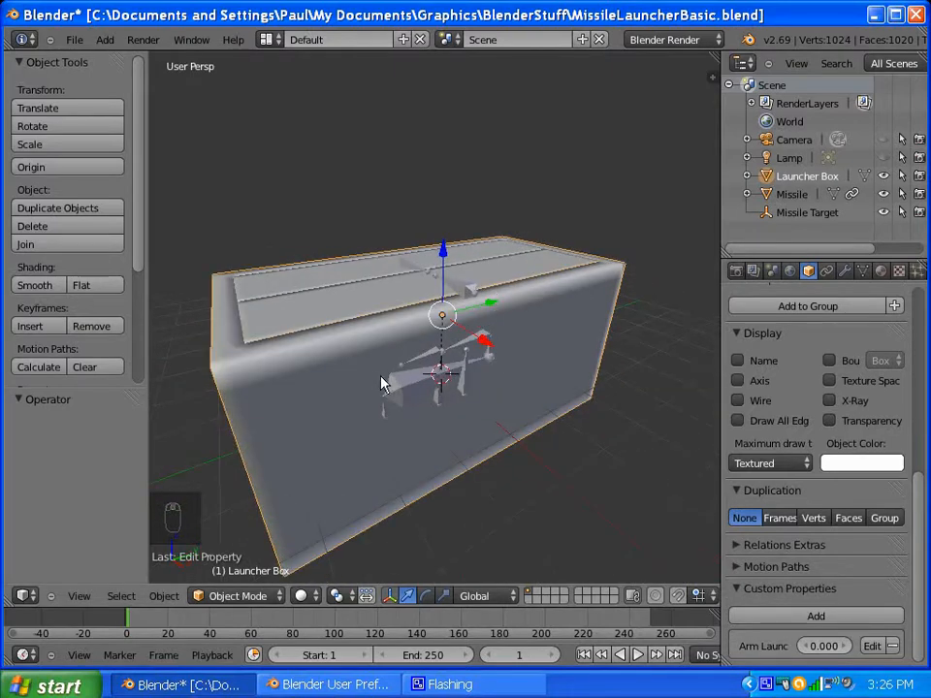
scroll(385, 382, "down", 2)
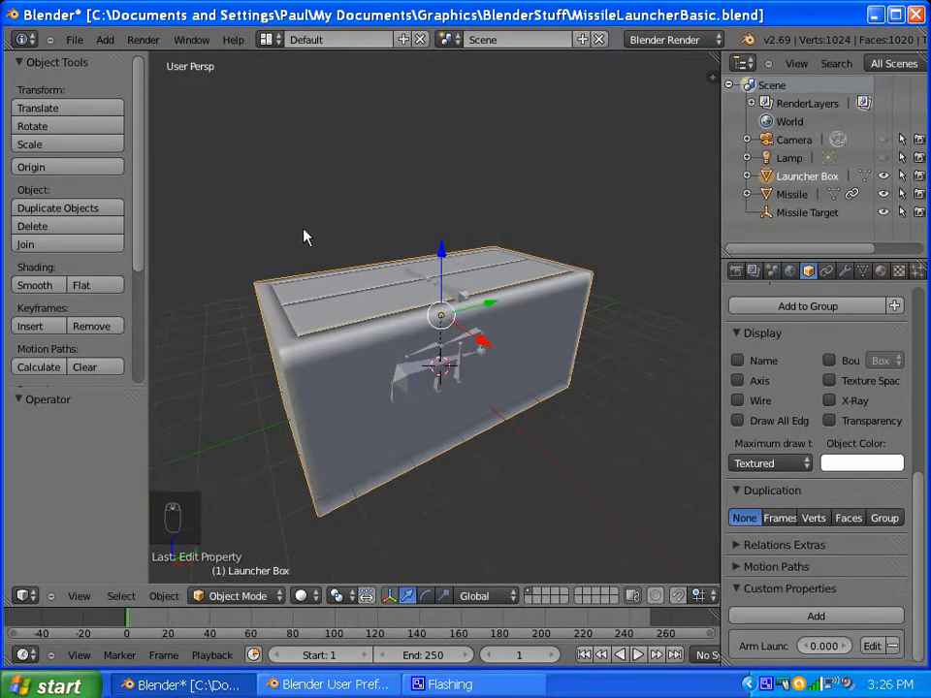
left_click(103, 40)
mouse_move(194, 192)
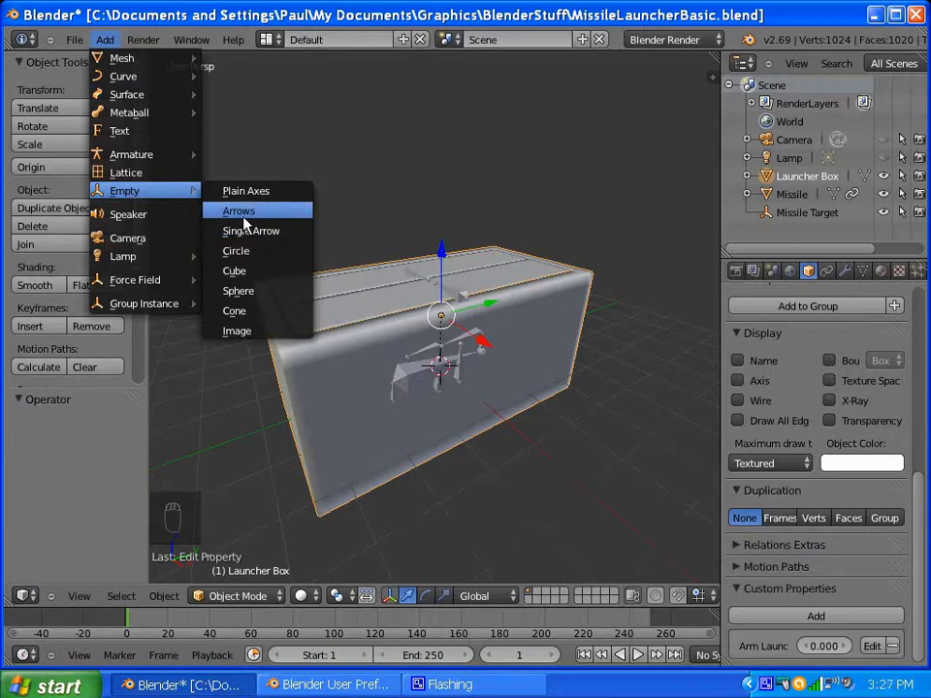
left_click(238, 293)
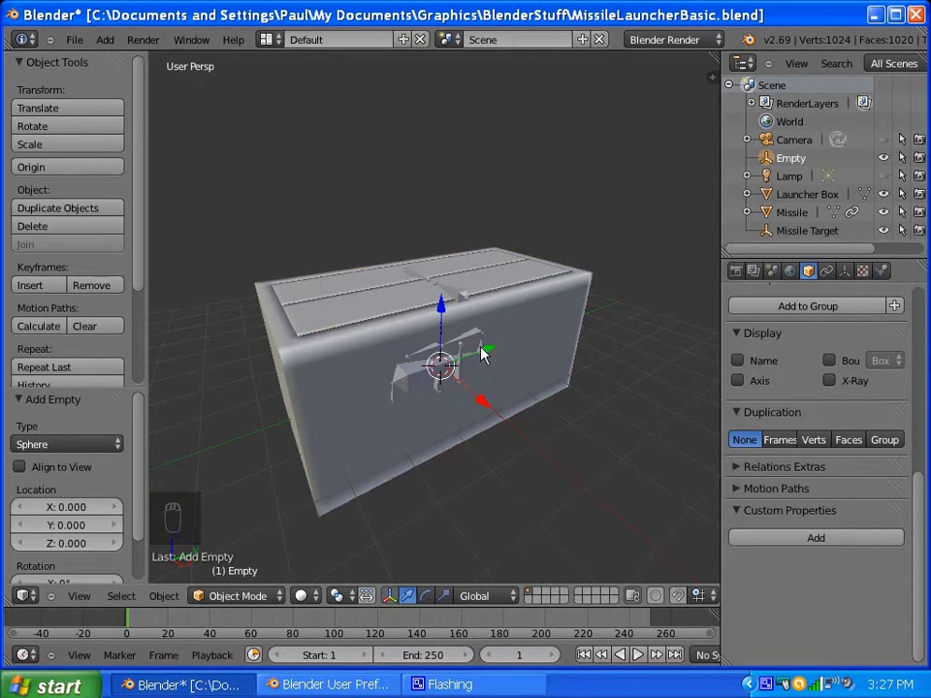
left_click_drag(489, 351, 401, 375)
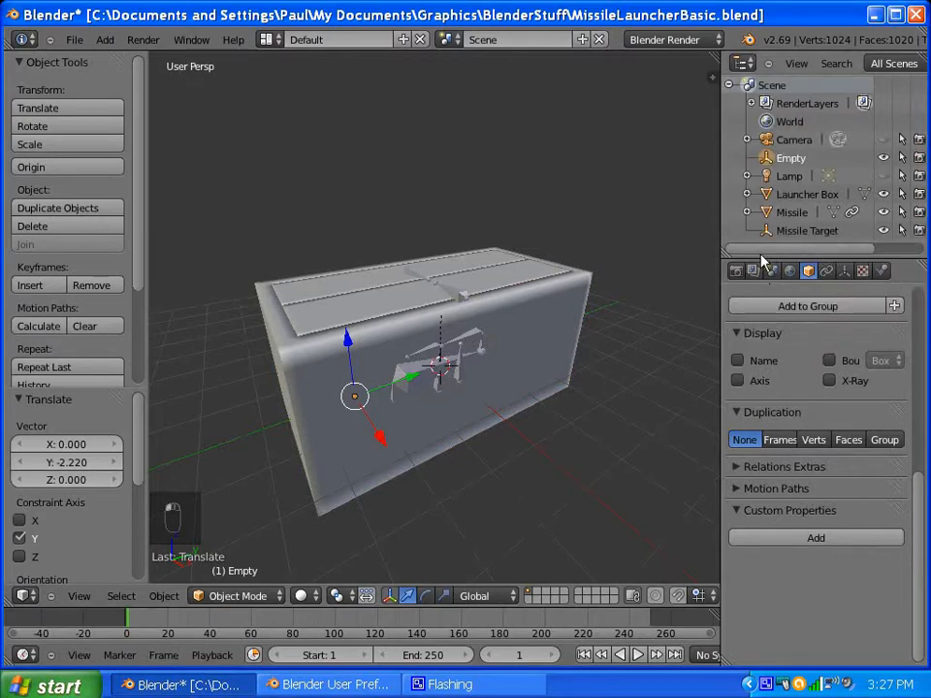
Step: Rename the new sphere empty "Action Controller" in its object properties
scroll(813, 279, "up", 2)
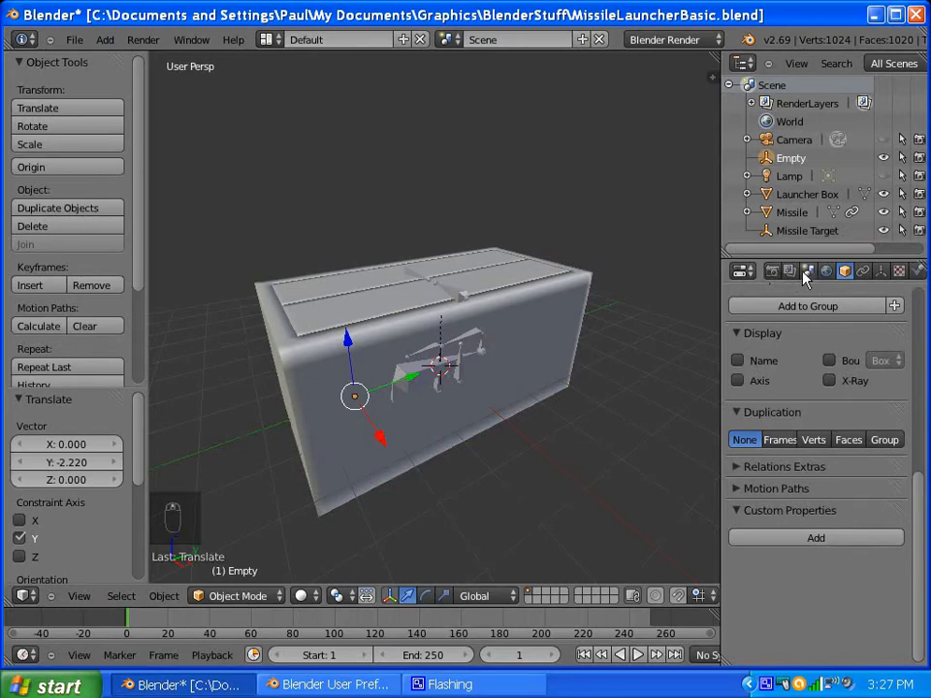
scroll(815, 374, "up", 10)
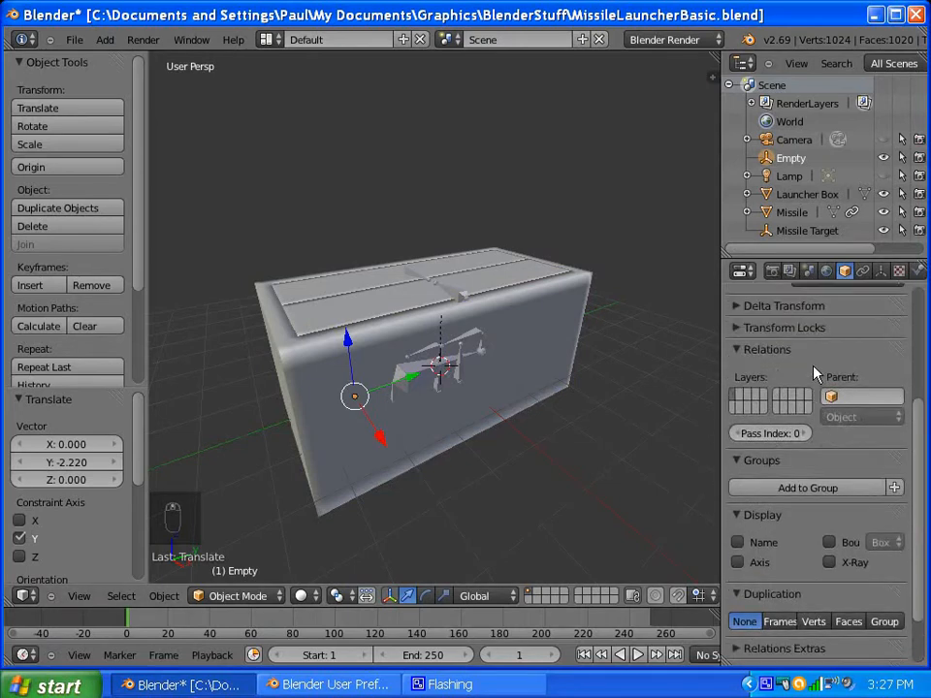
left_click(781, 335)
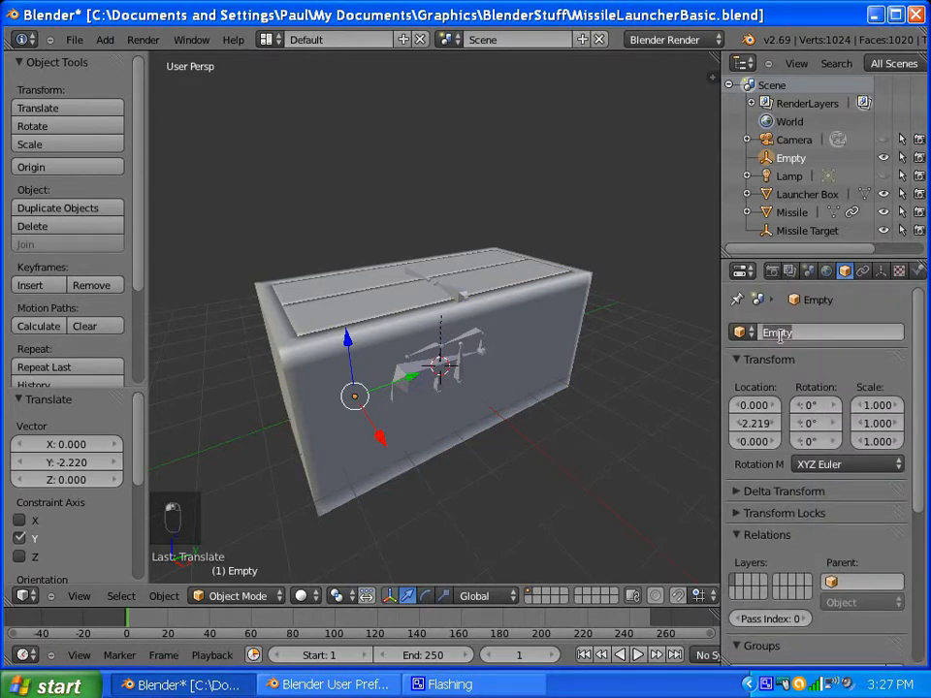
type("Action Control")
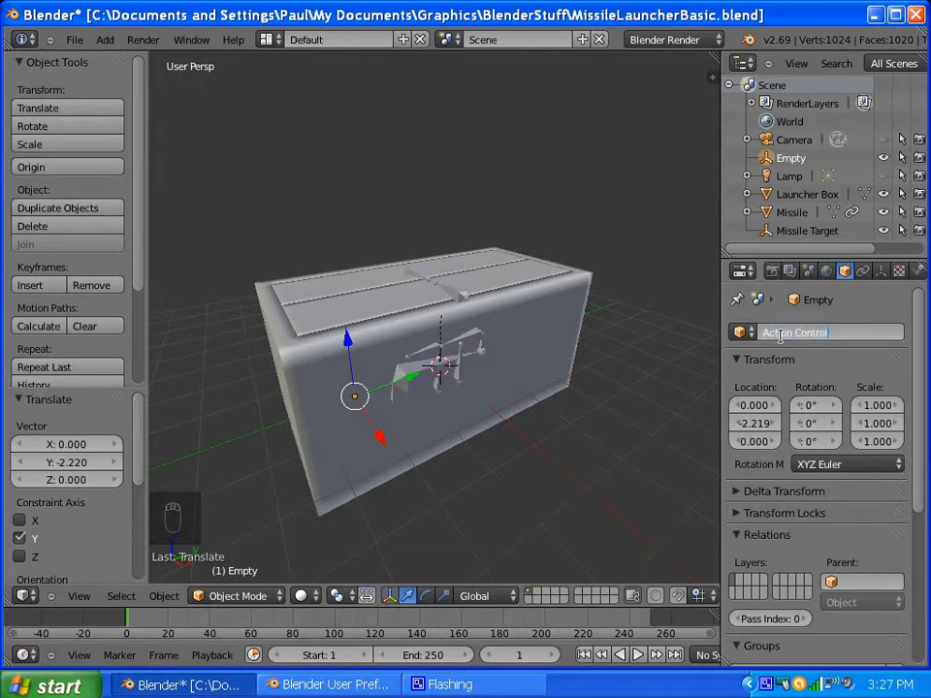
type("ler")
key("Return")
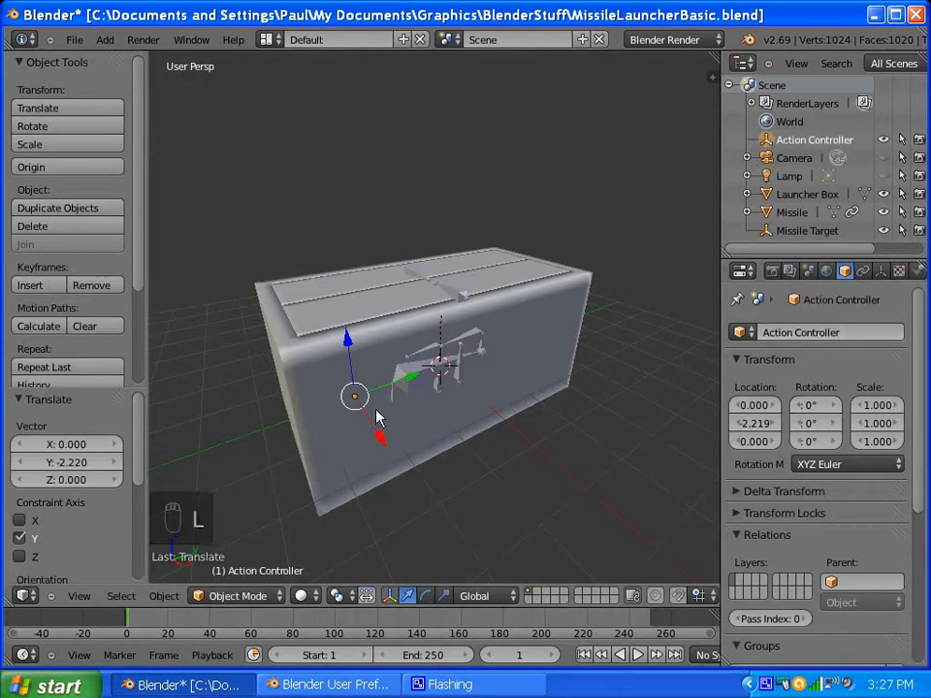
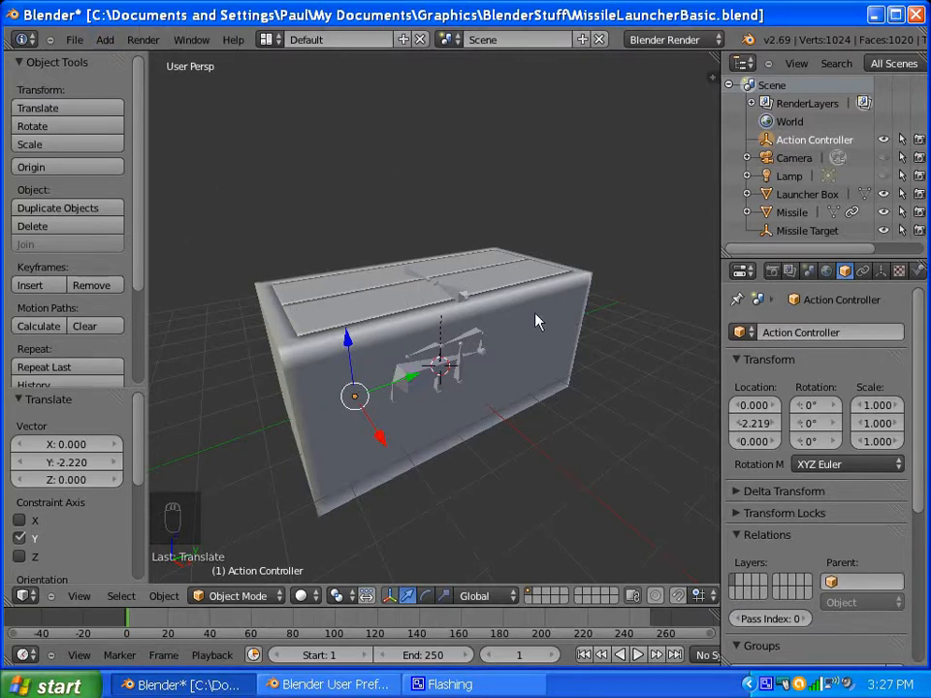
left_click(75, 40)
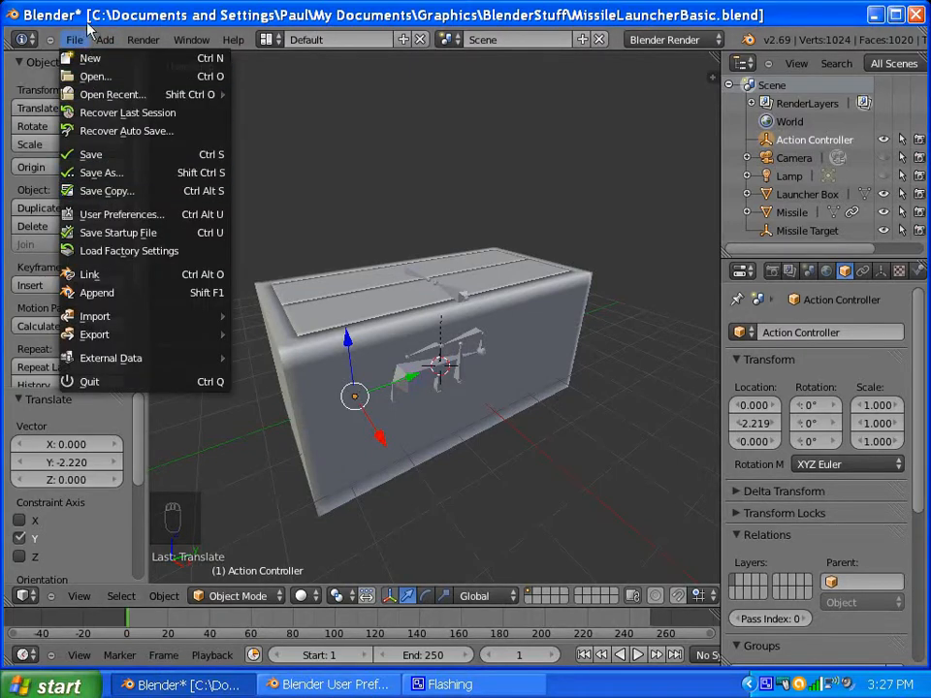
left_click(70, 37)
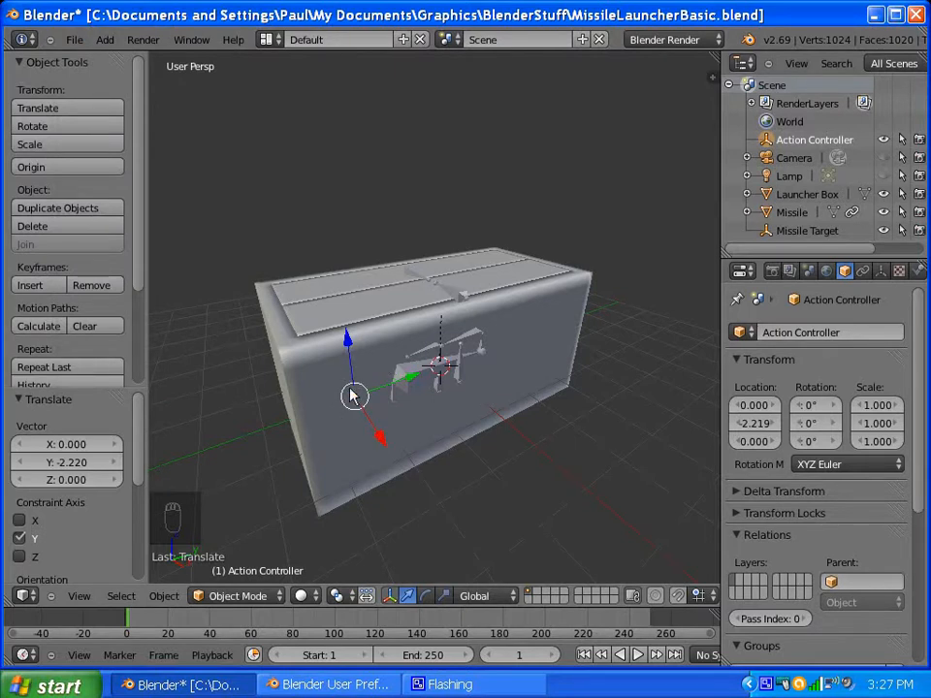
left_click(267, 39)
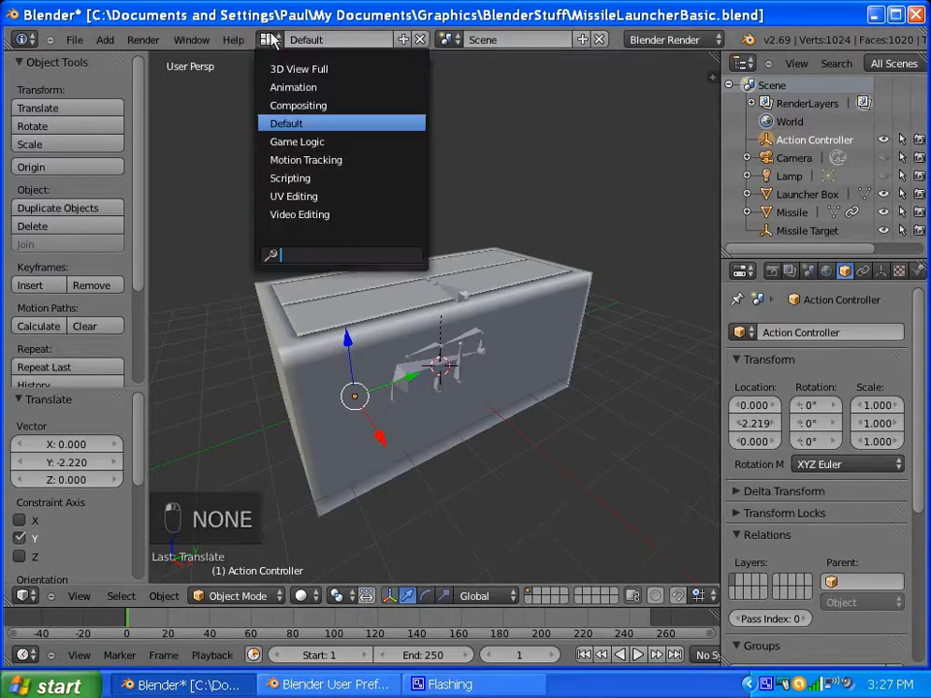
left_click(233, 300)
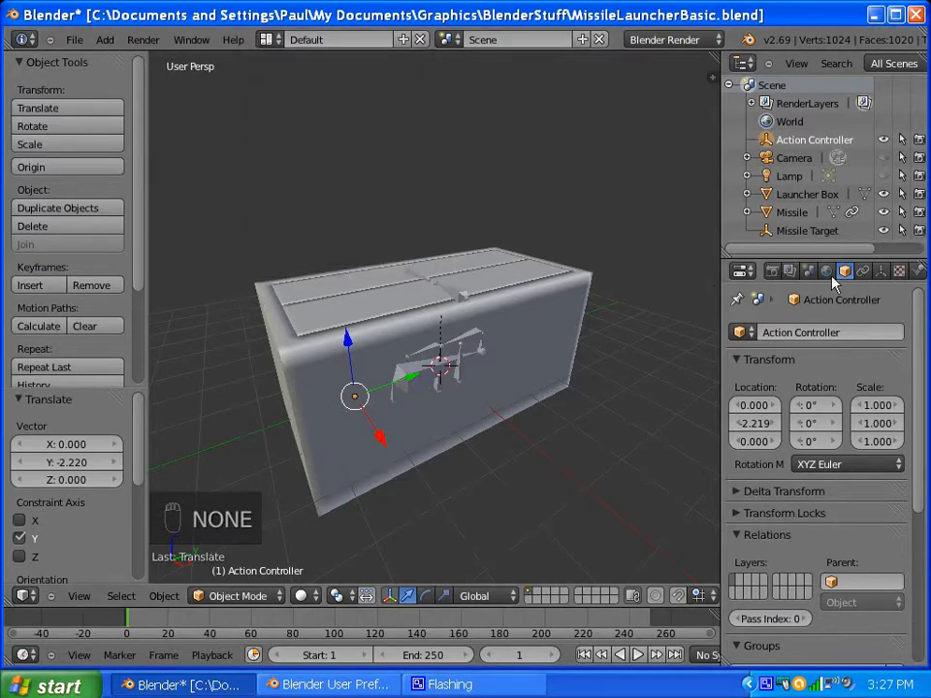
Step: Parent the Action Controller empty to the Launcher Box and set its Y location to 0
key("n")
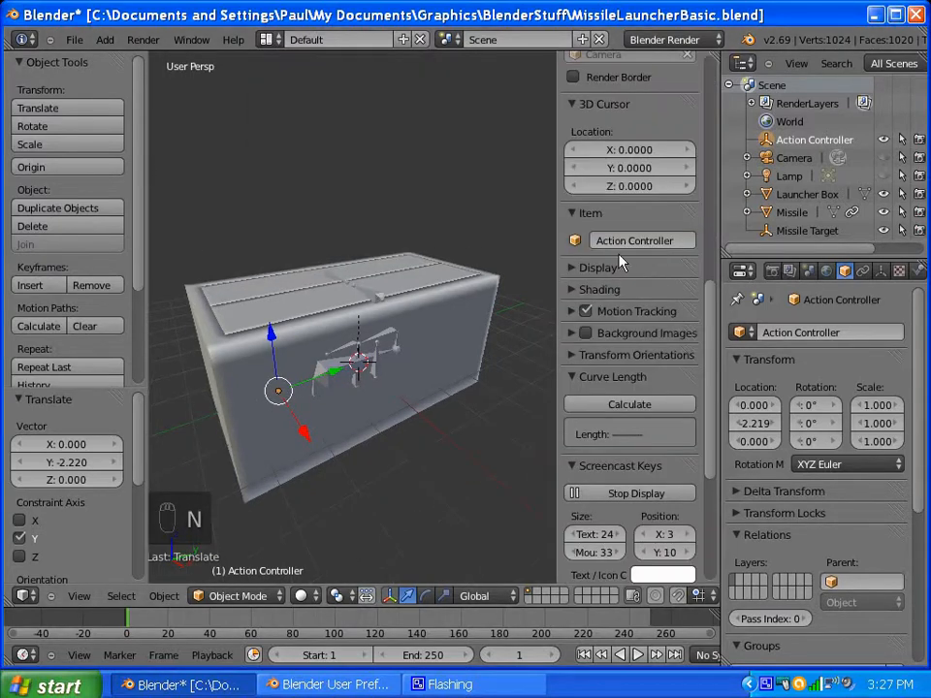
left_click_drag(715, 347, 699, 110)
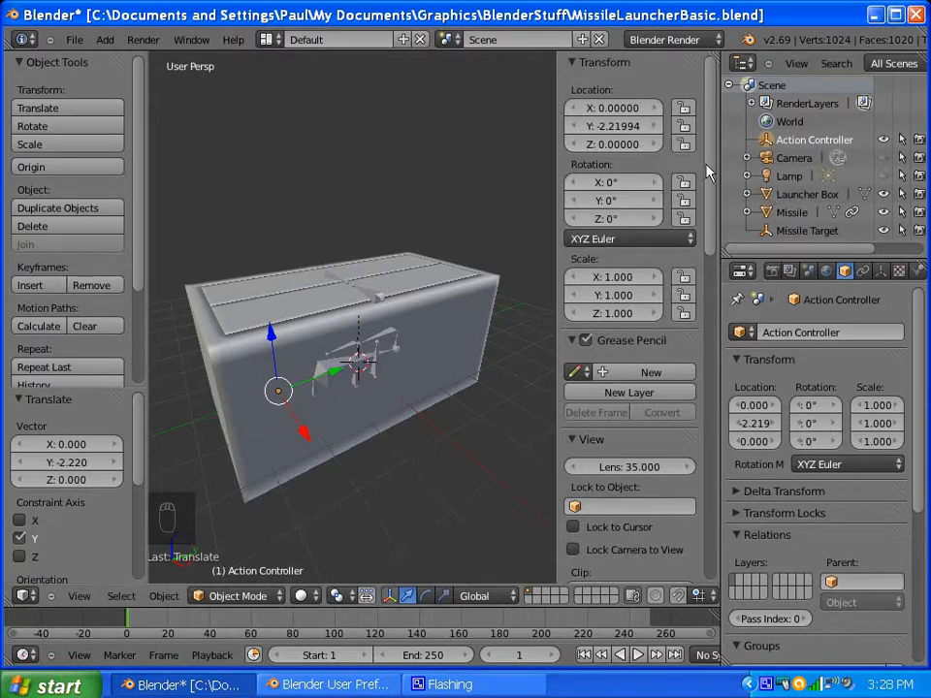
left_click_drag(768, 142, 774, 178)
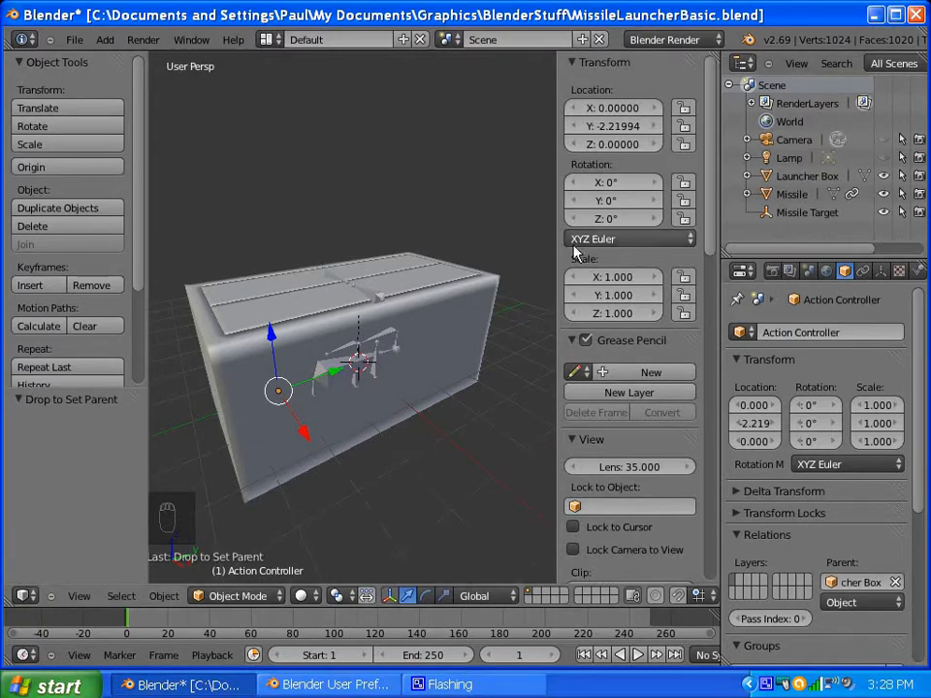
left_click(618, 130)
type("0")
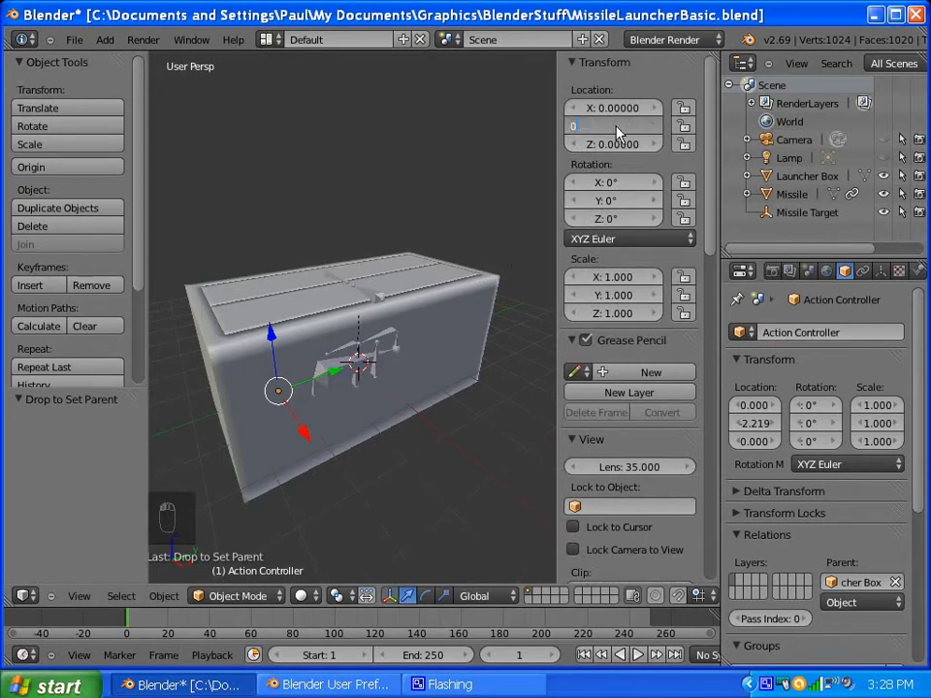
key("Return")
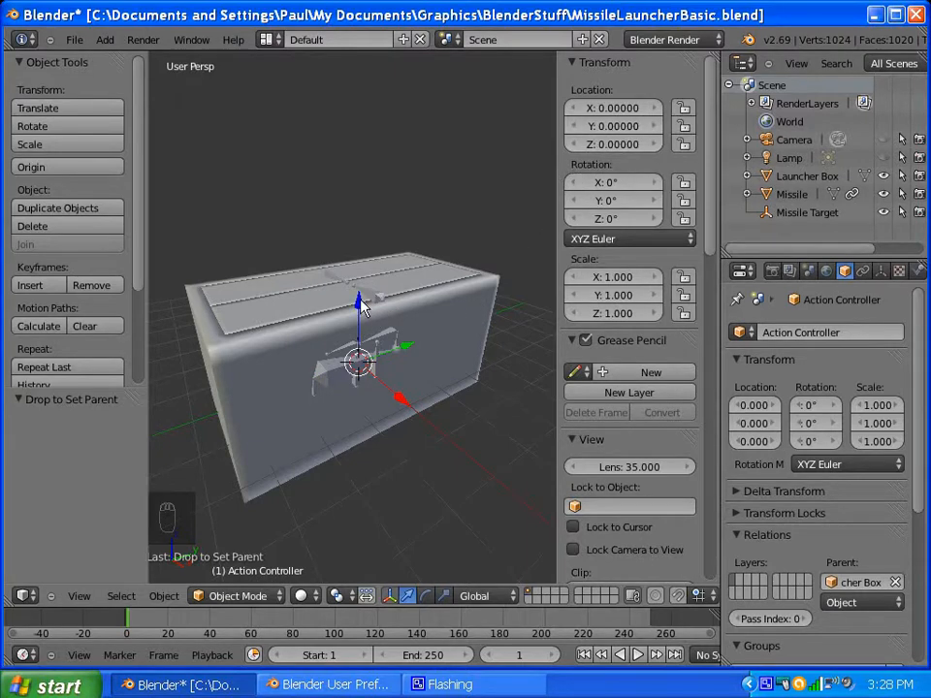
Step: Lower the Action Controller about 0.81 along the global Z axis and switch the 3D view to wireframe shading
key("g")
key("z")
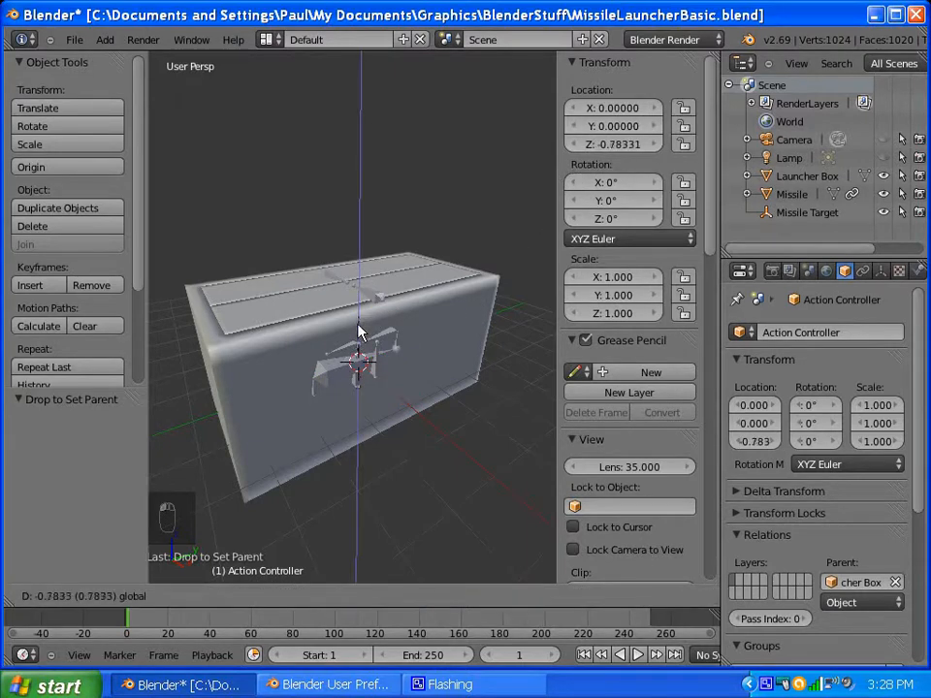
left_click(362, 333)
key("z")
middle_click_drag(396, 339, 364, 322)
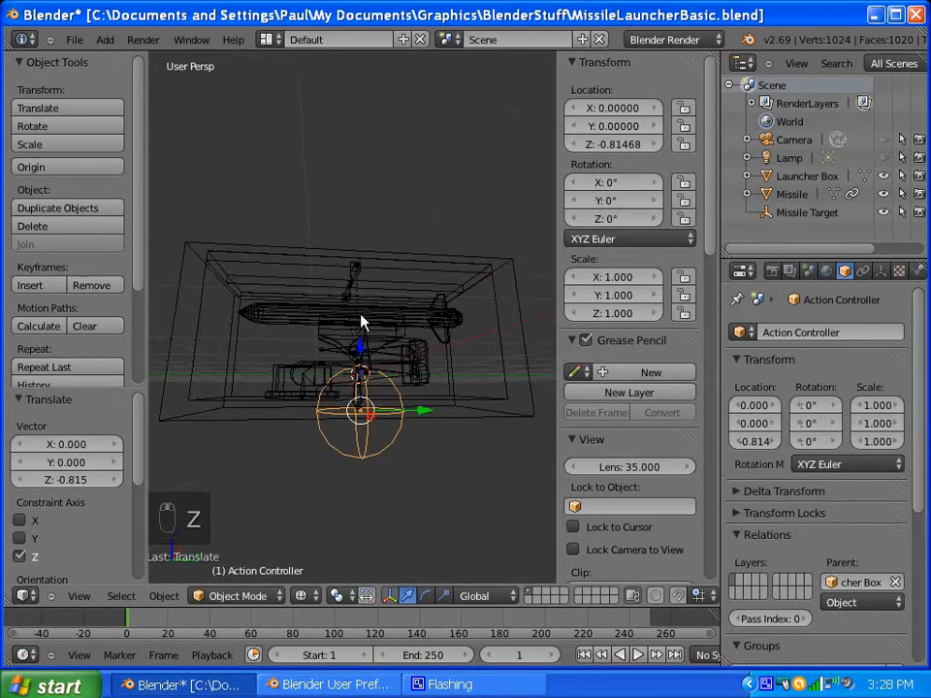
key("g")
key("z")
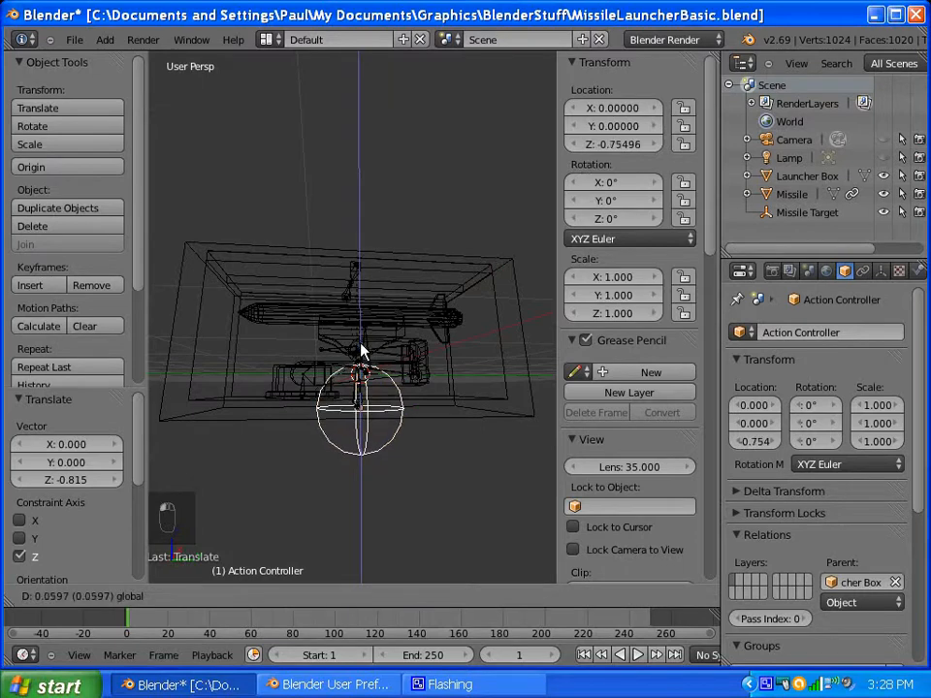
left_click(362, 354)
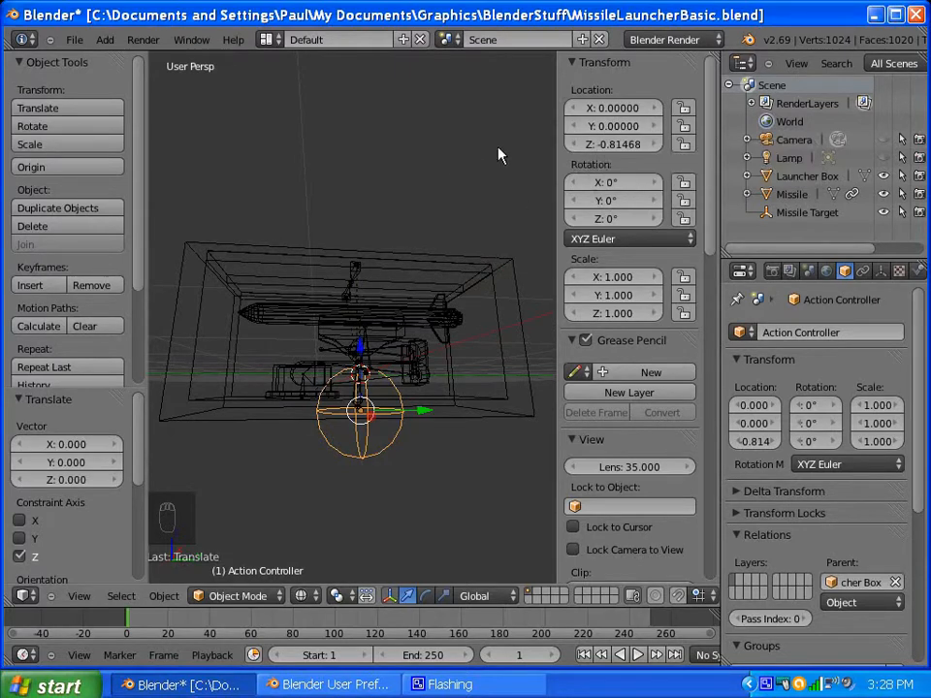
Step: Add a single driver to the Action Controller's Y location
right_click(598, 127)
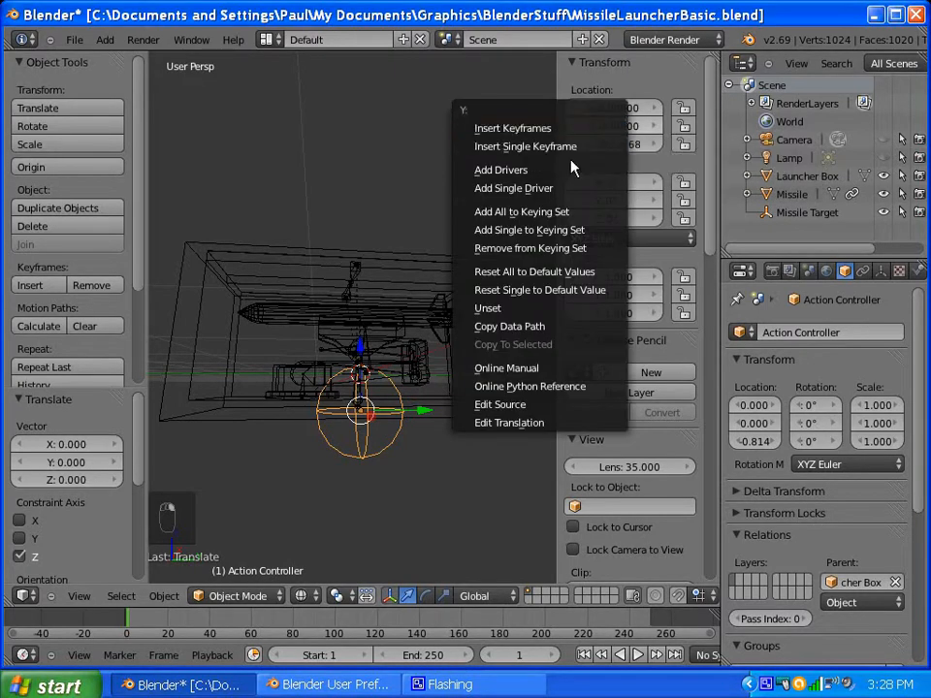
left_click(562, 187)
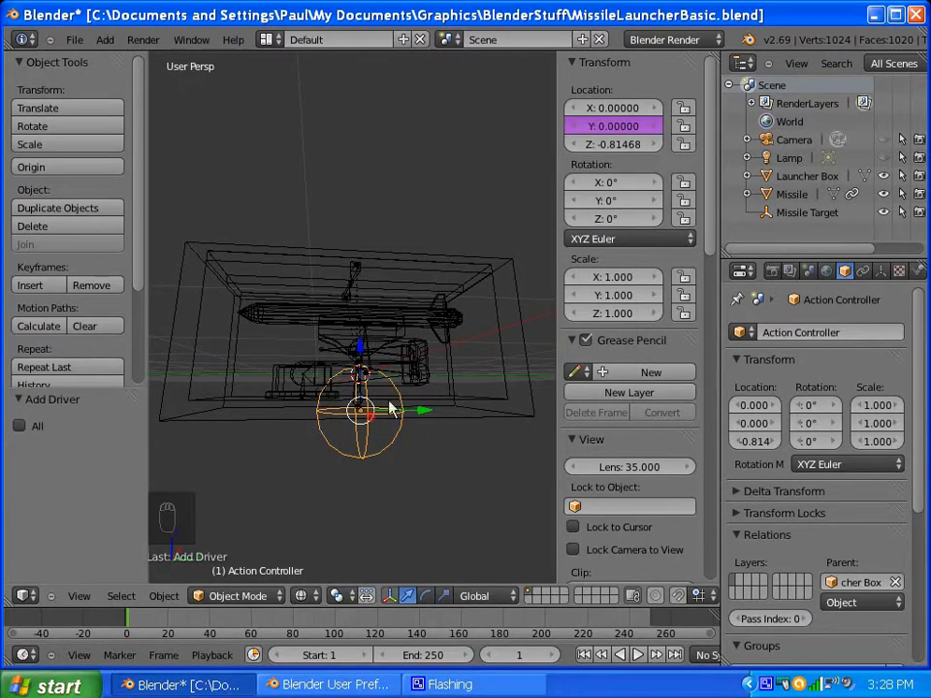
Step: Select the Launcher Box and copy the data path of its Arm Launcher custom property
middle_click_drag(280, 463, 321, 460)
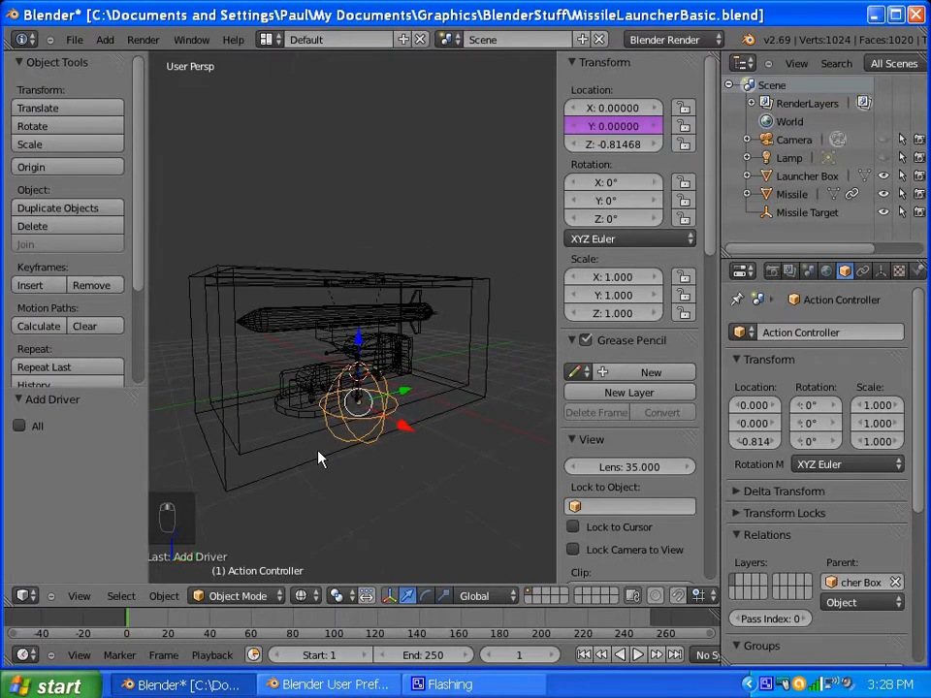
right_click(234, 409)
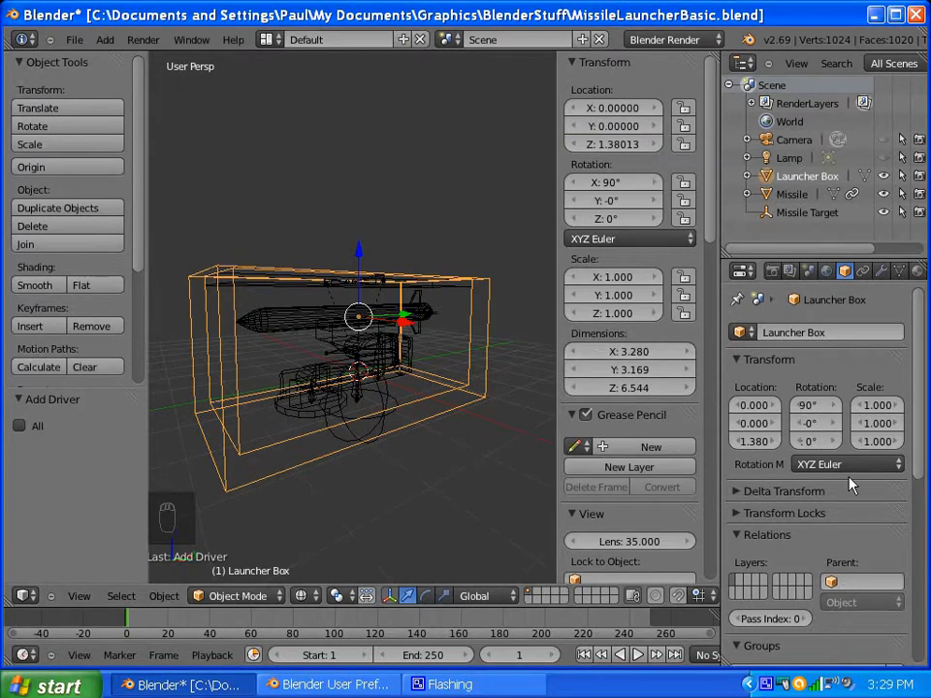
scroll(850, 485, "down", 5)
scroll(850, 485, "down", 4)
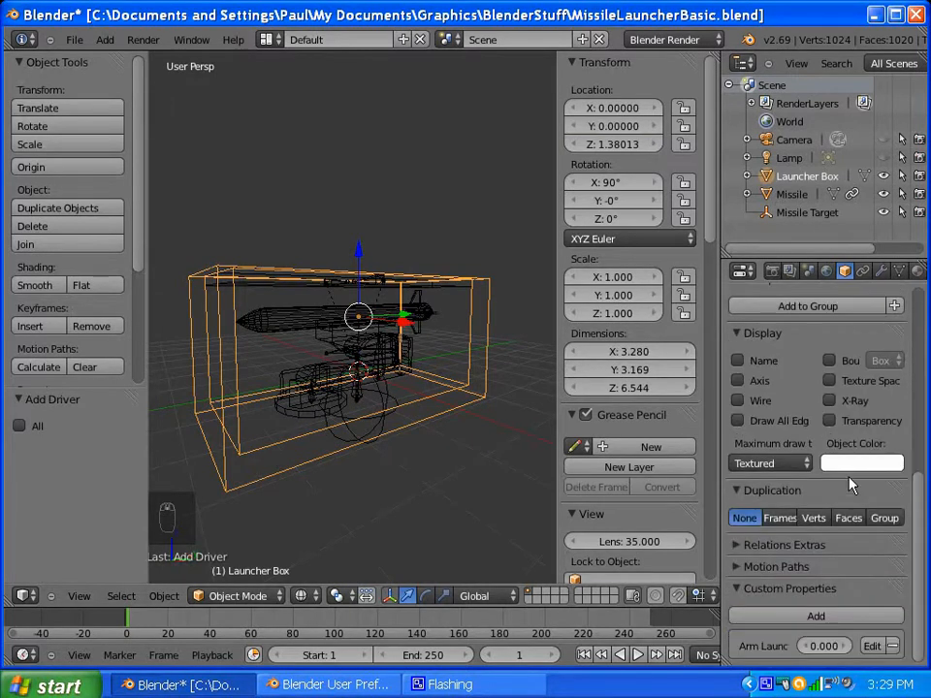
right_click(823, 648)
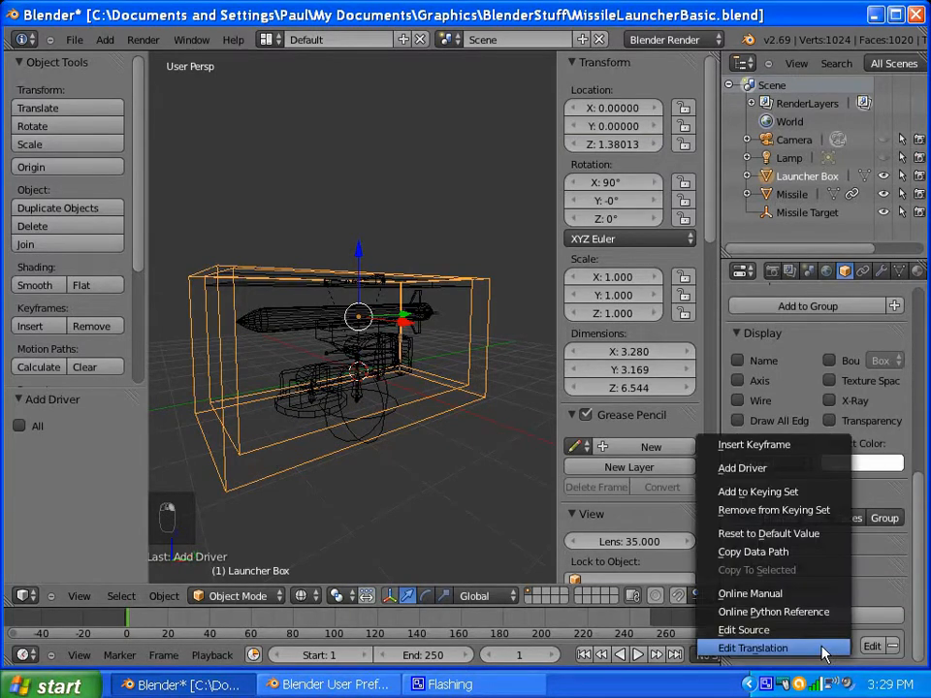
left_click(769, 552)
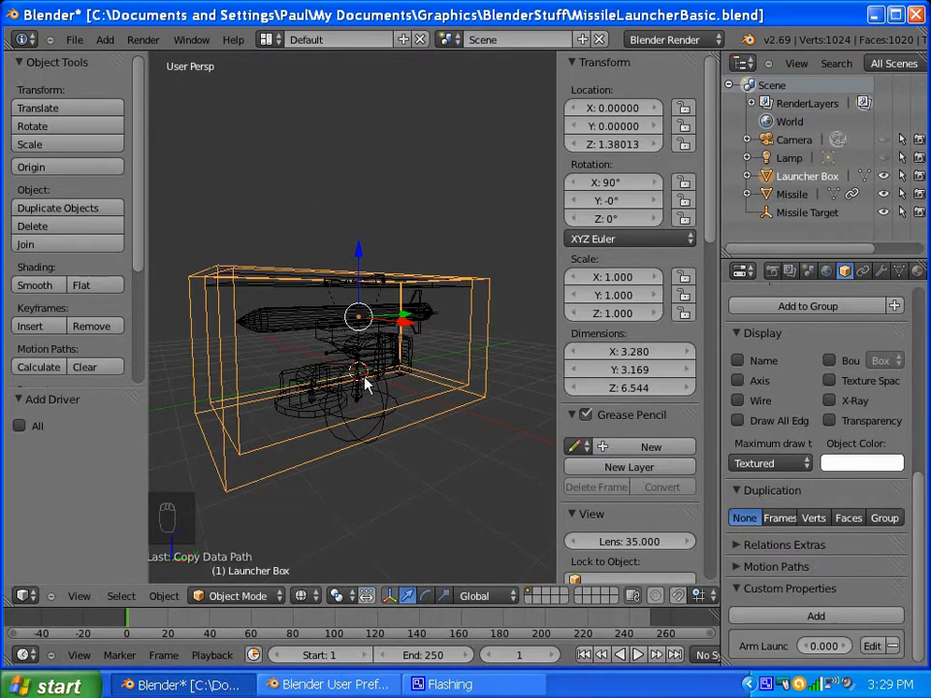
Step: Reselect the Action Controller empty and switch to the Animation screen layout
middle_click_drag(365, 384, 310, 371)
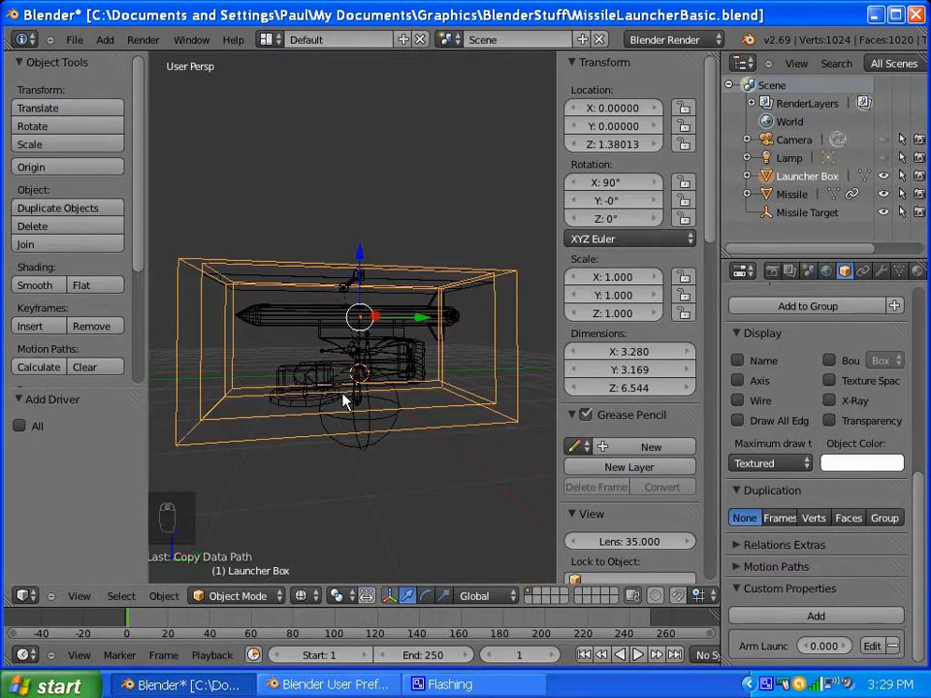
right_click(364, 451)
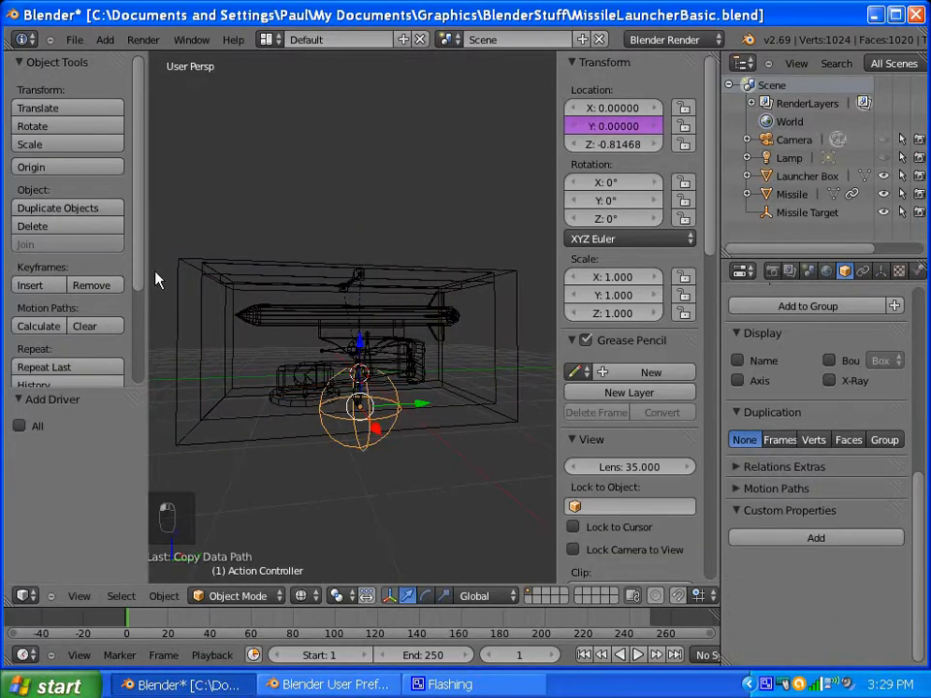
left_click(267, 40)
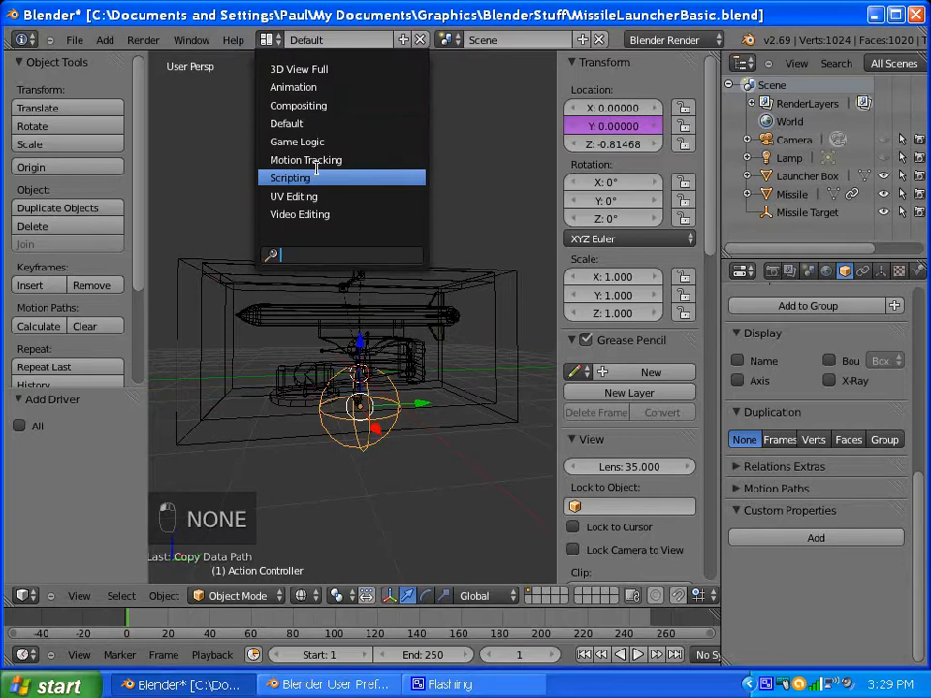
left_click(293, 86)
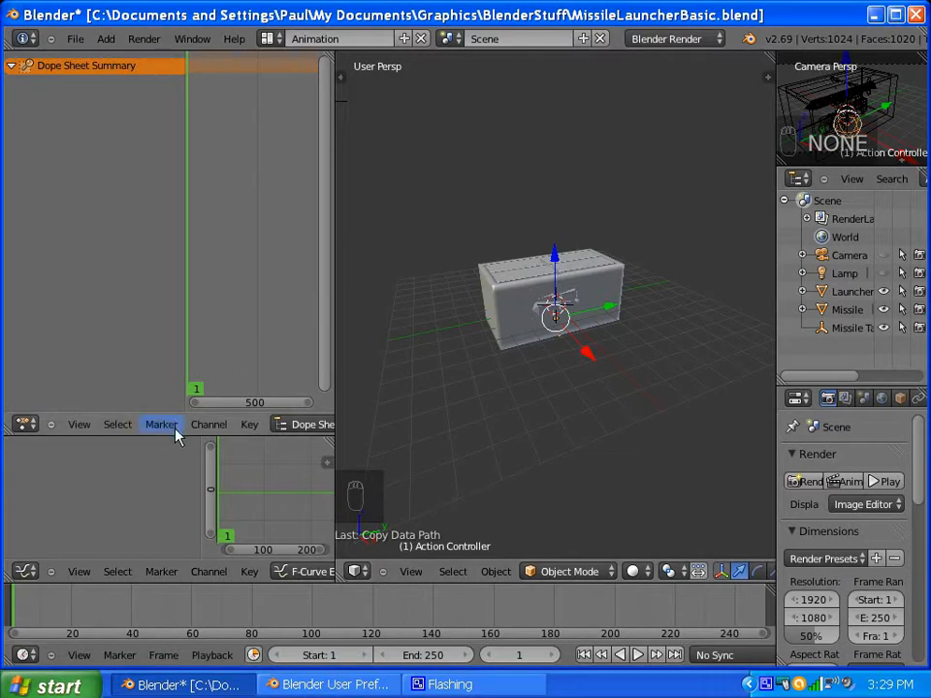
Step: Make the graph editor taller and widen the outliner and properties editors
left_click_drag(175, 437, 167, 309)
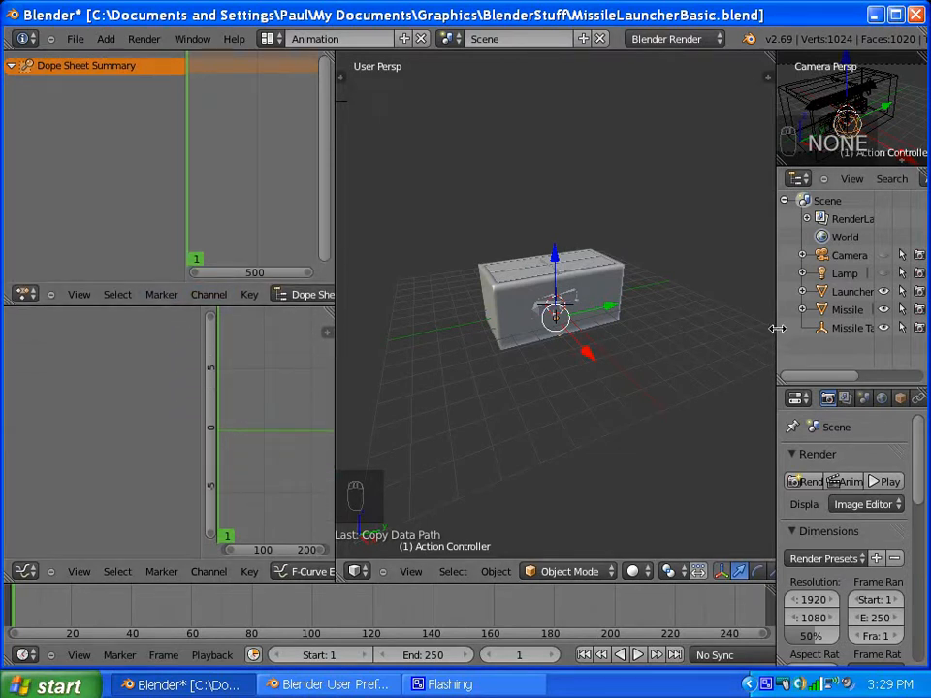
left_click_drag(776, 329, 638, 333)
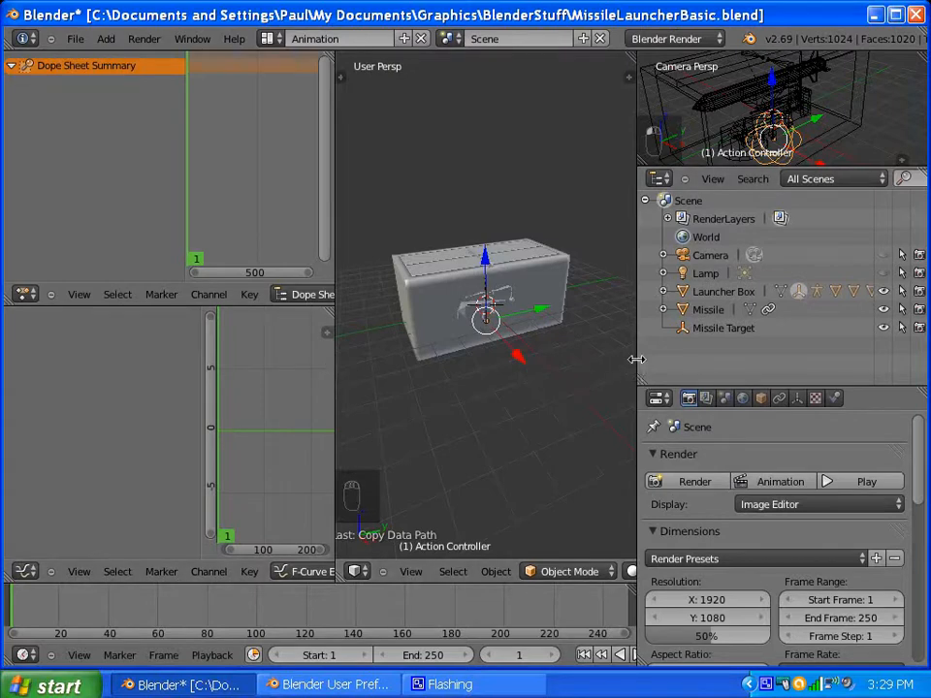
left_click_drag(636, 359, 709, 359)
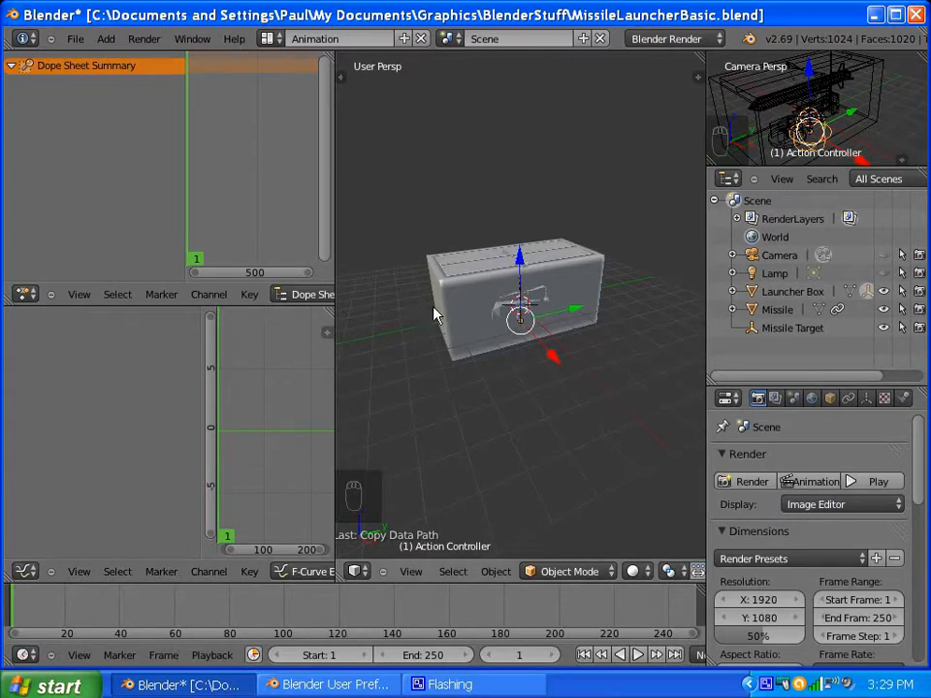
Step: Examine the Action Controller empty and the armature bones around the Launcher Box from several angles up close
middle_click_drag(435, 312, 466, 326)
scroll(518, 320, "up", 2)
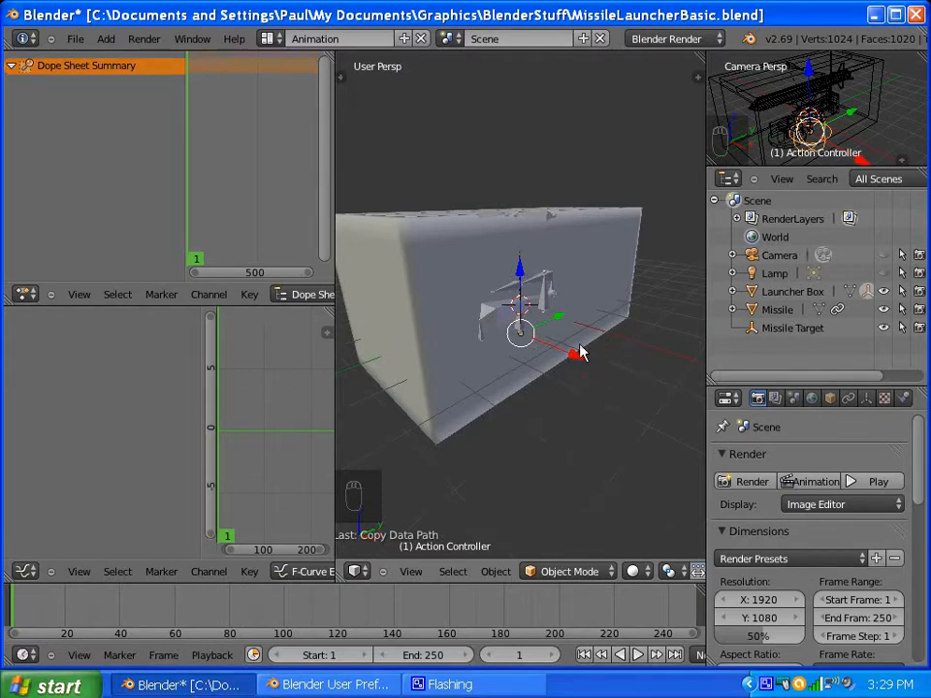
middle_click_drag(582, 353, 451, 280)
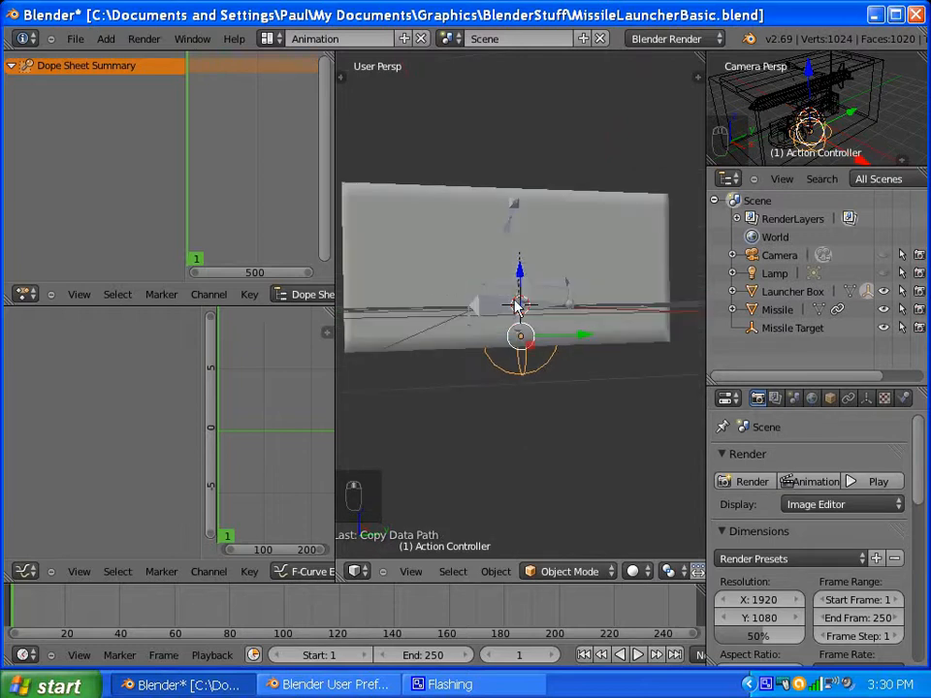
scroll(517, 307, "up", 3)
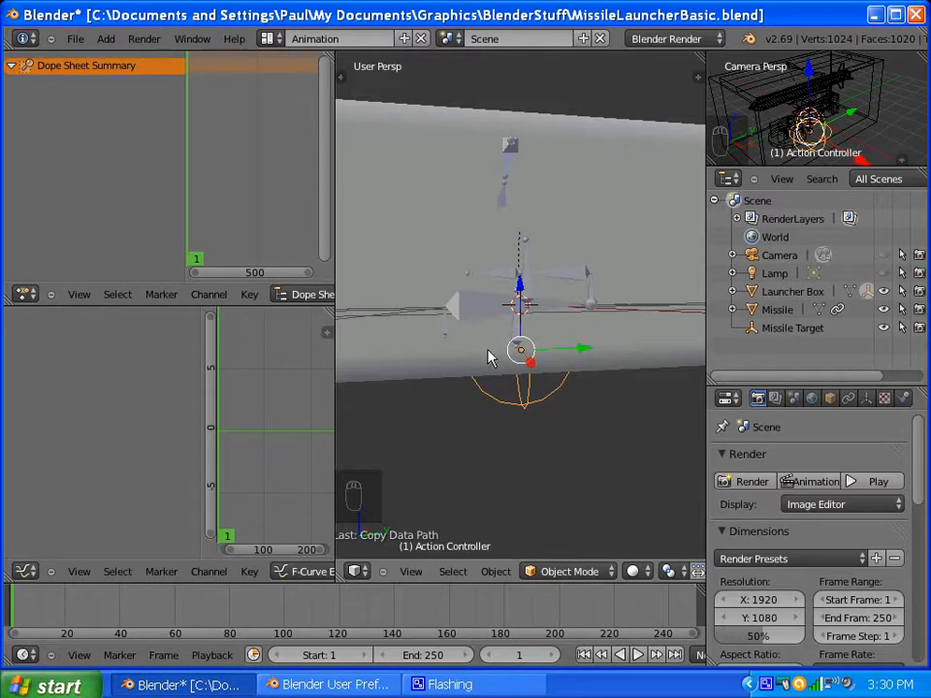
middle_click_drag(489, 370, 533, 356)
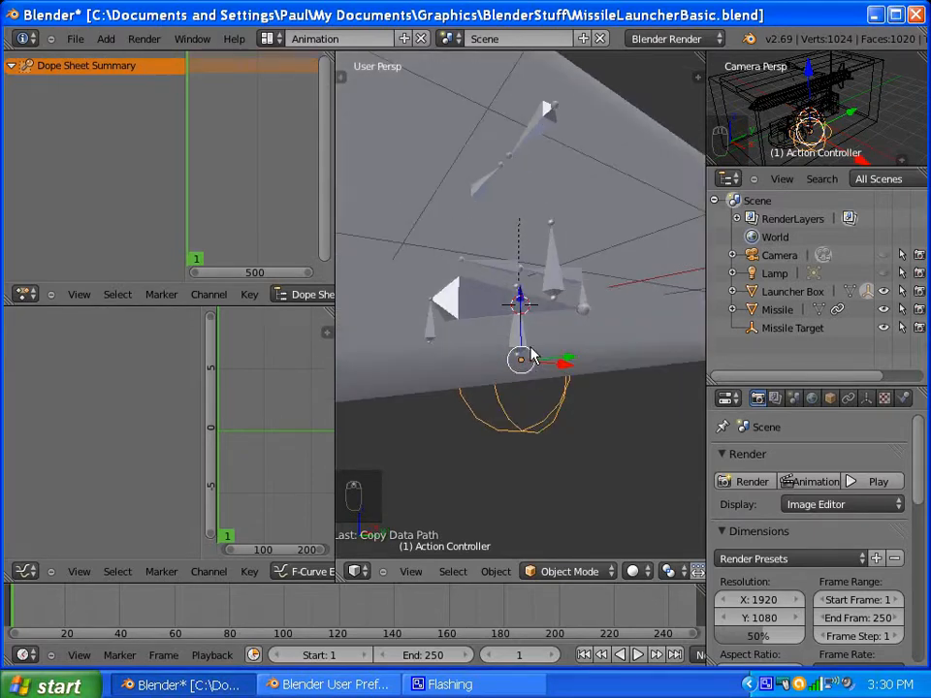
scroll(531, 349, "up", 1)
scroll(531, 349, "down", 1)
middle_click_drag(583, 323, 509, 310)
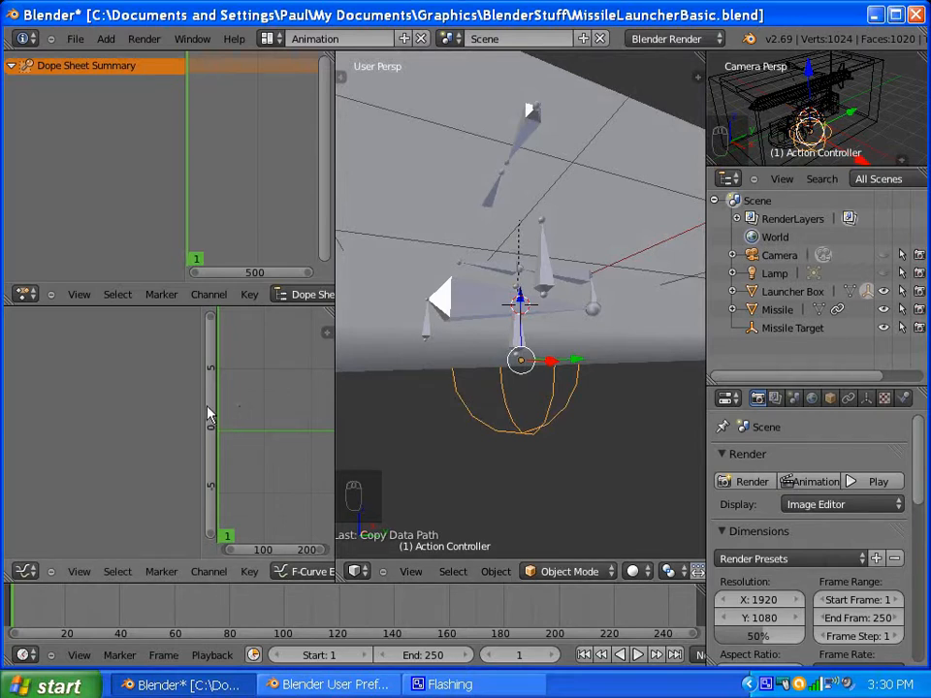
Step: Narrow the graph editor's channel list, show its properties sidebar, and collapse the View Properties section
left_click_drag(198, 419, 95, 409)
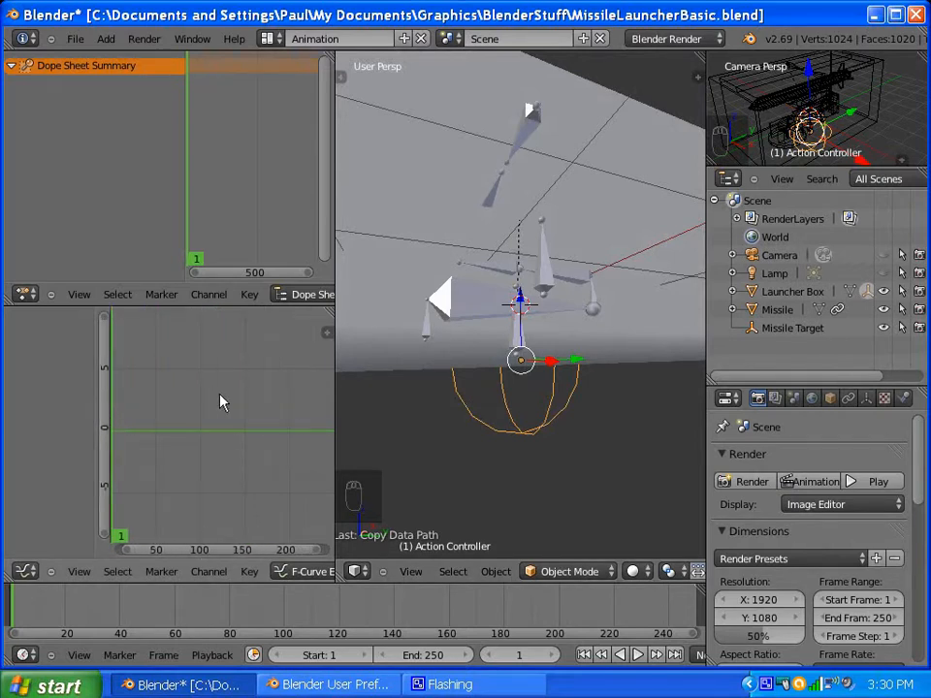
key("n")
left_click(174, 319)
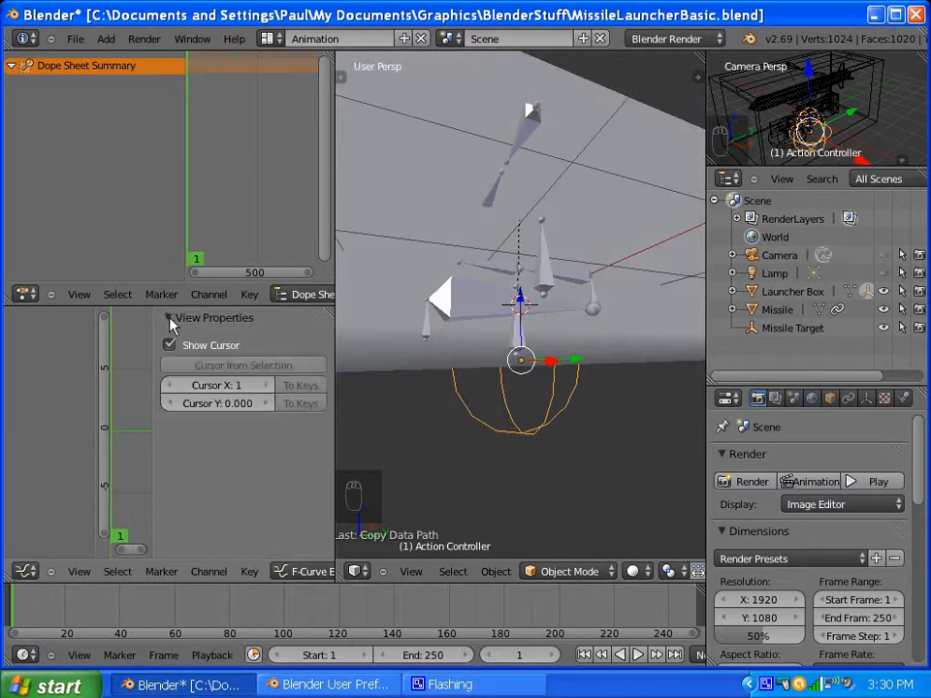
left_click(173, 320)
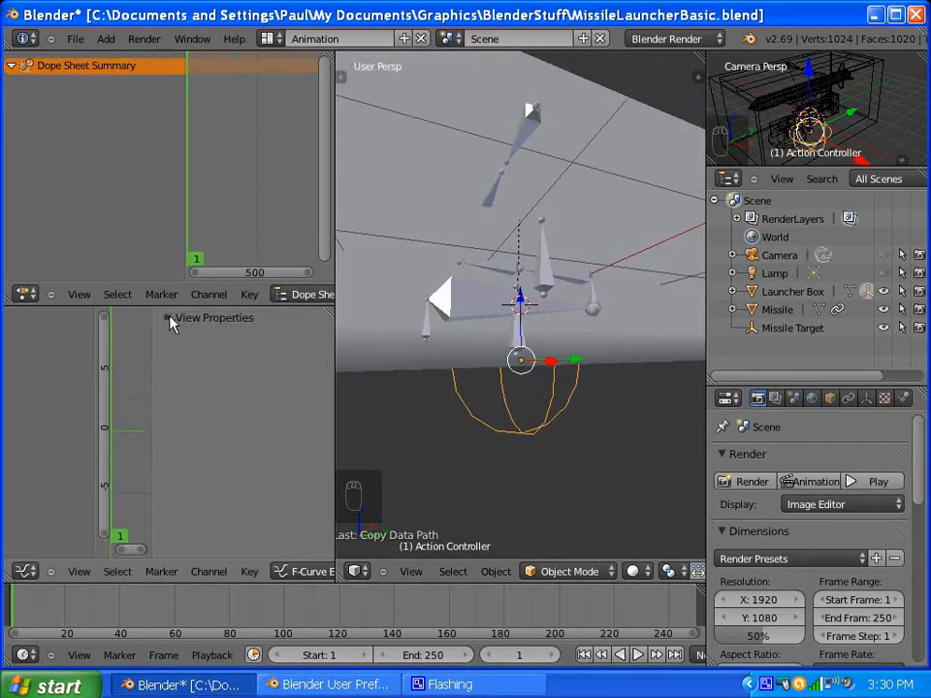
Step: Collapse the Dope Sheet Summary, switch the graph editor to Drivers mode, and select the Action Controller's Y Location driver
left_click(12, 64)
left_click(309, 571)
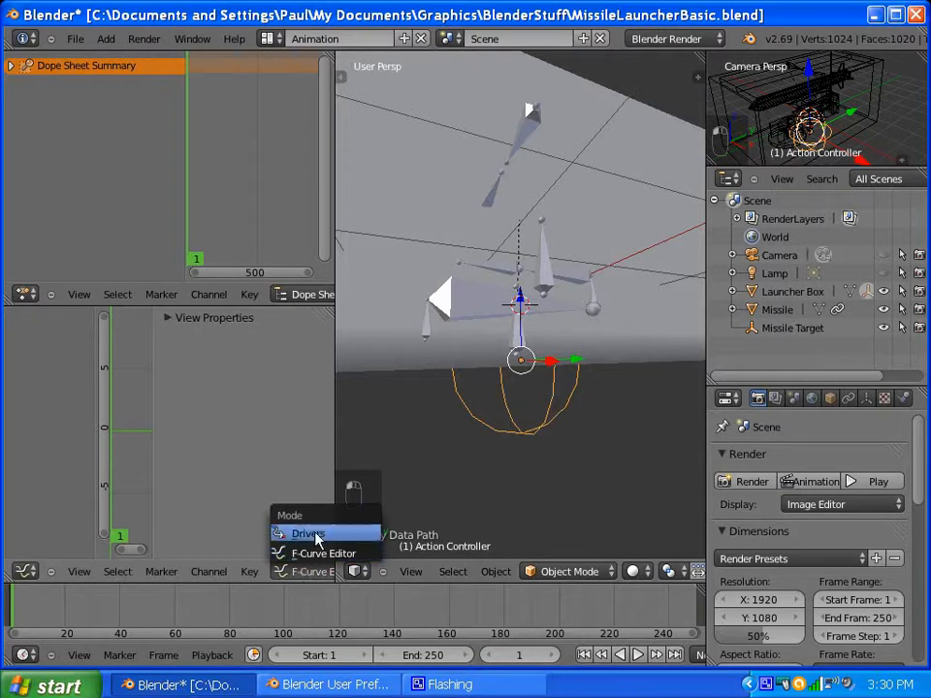
left_click(316, 535)
left_click(43, 353)
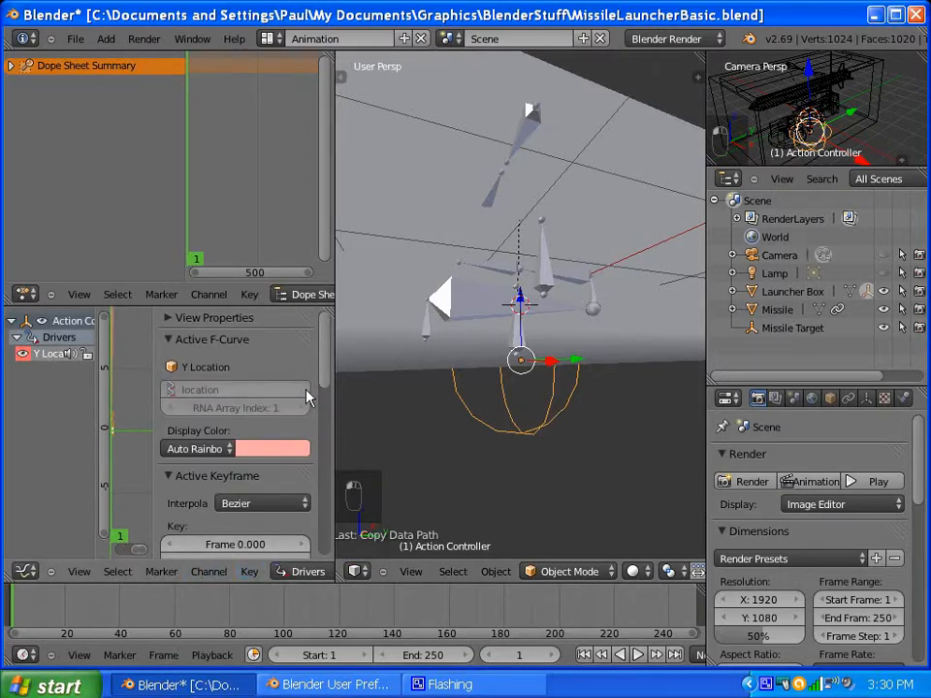
Step: Make the driver variable a Single Property targeting the Launcher Box object, with the copied Arm Launcher data path as its path
left_click_drag(320, 372, 311, 536)
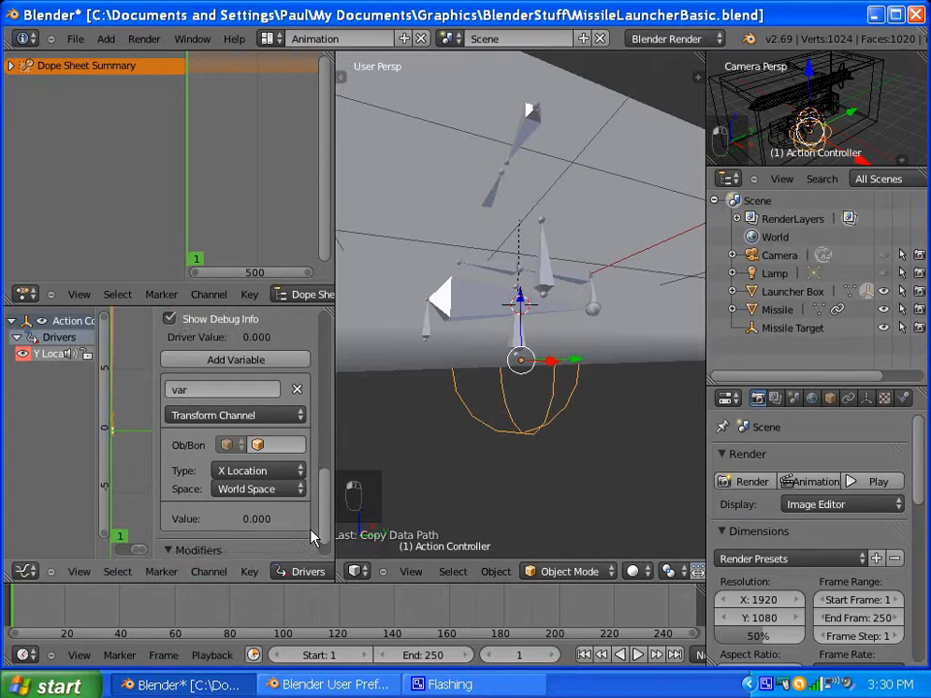
left_click(297, 419)
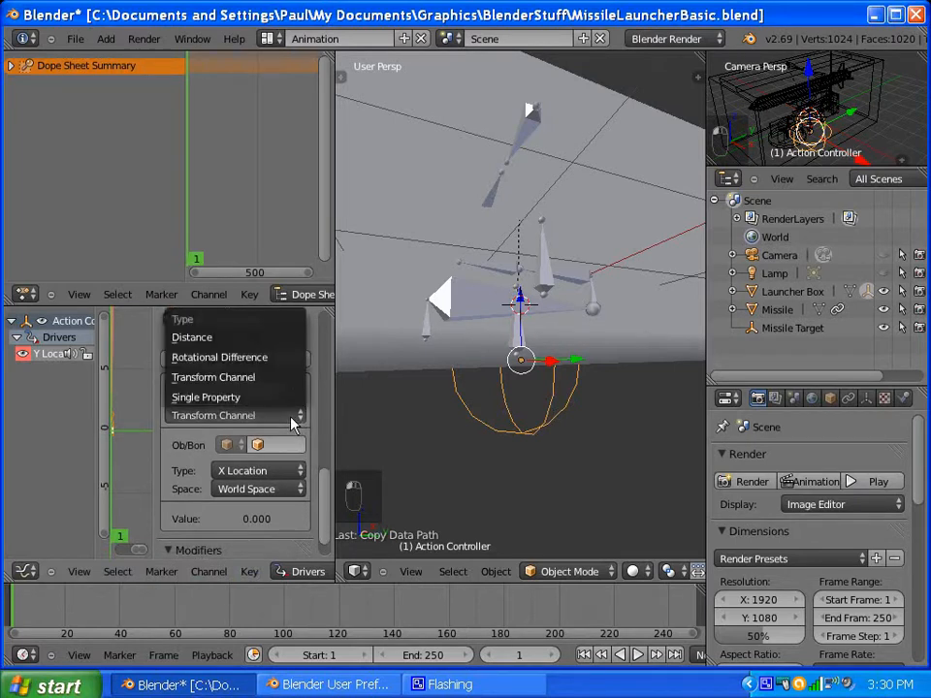
left_click(277, 398)
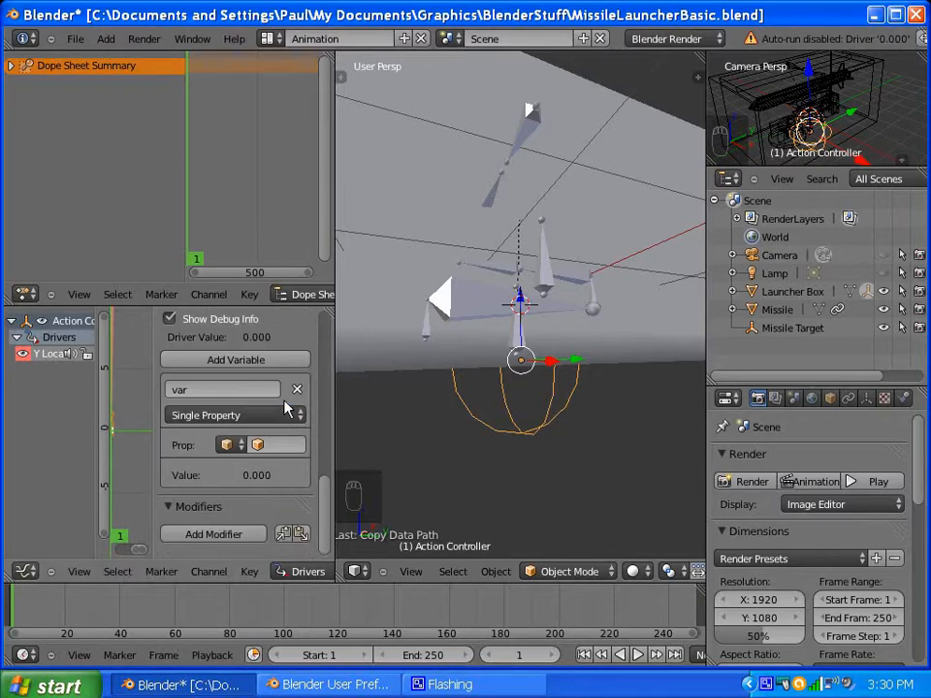
left_click(259, 446)
scroll(291, 543, "down", 14)
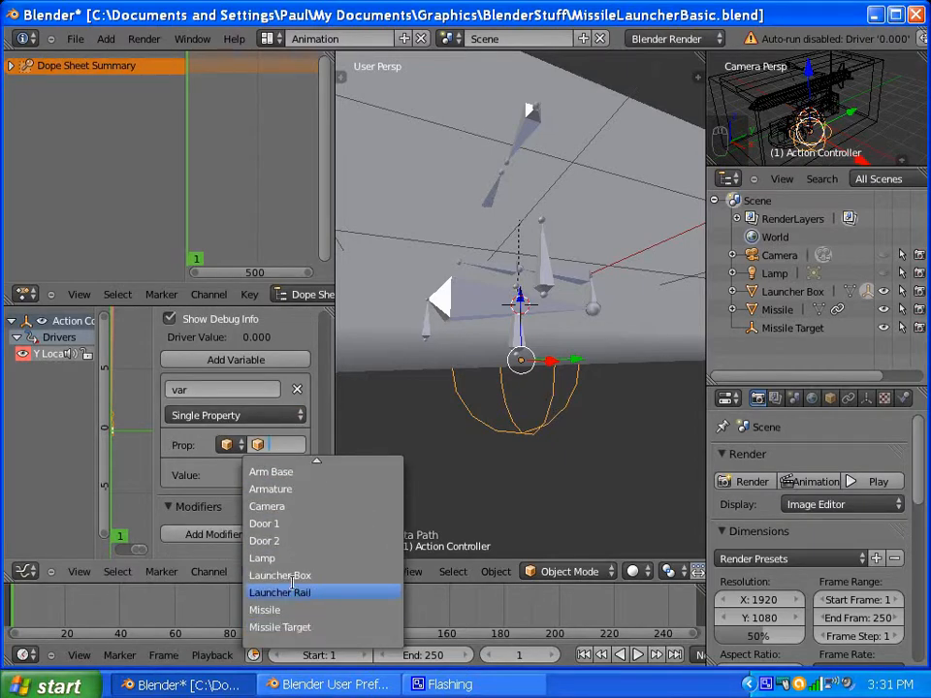
left_click(281, 575)
left_click(224, 471)
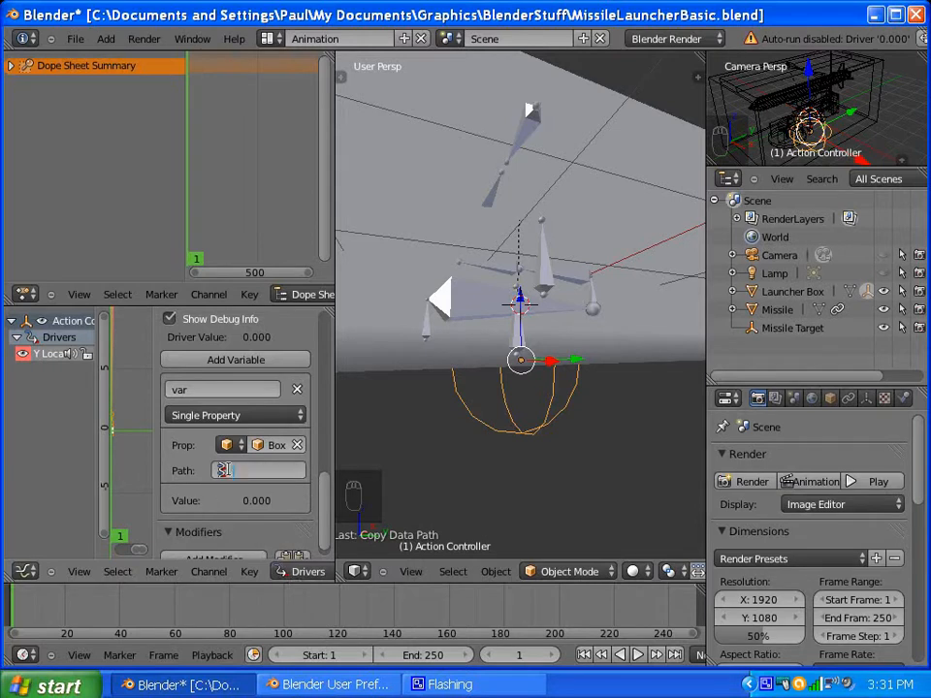
type("pose.bones[\"Arm Launcher\"]")
key("Return")
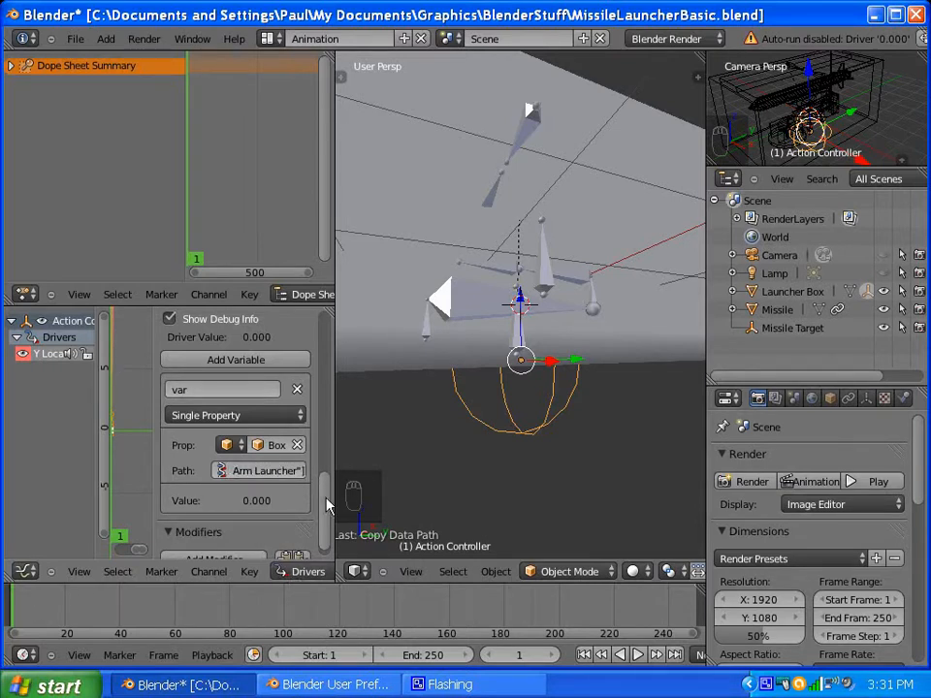
Step: Set the Y Location driver's type to Averaged Value and review its settings
scroll(326, 485, "up", 4)
scroll(335, 503, "down", 4)
scroll(337, 481, "up", 5)
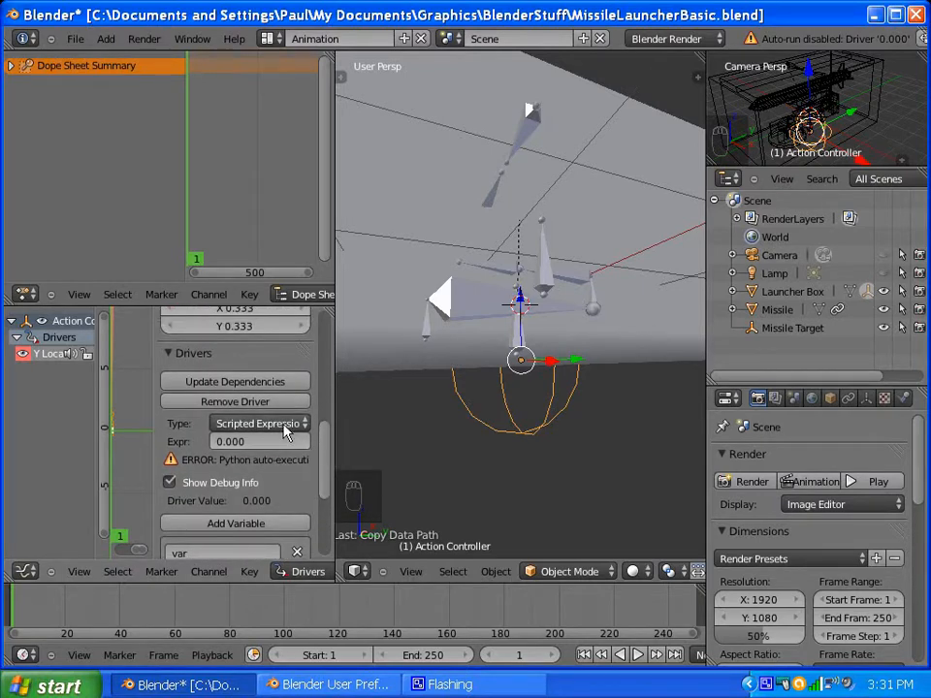
left_click(296, 424)
left_click(276, 402)
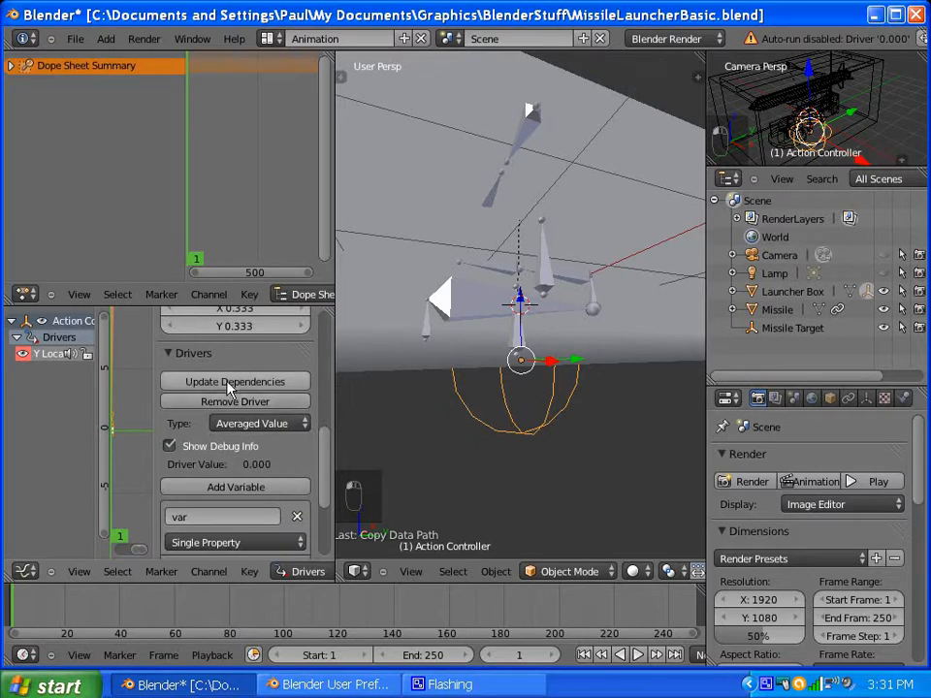
left_click_drag(328, 469, 319, 521)
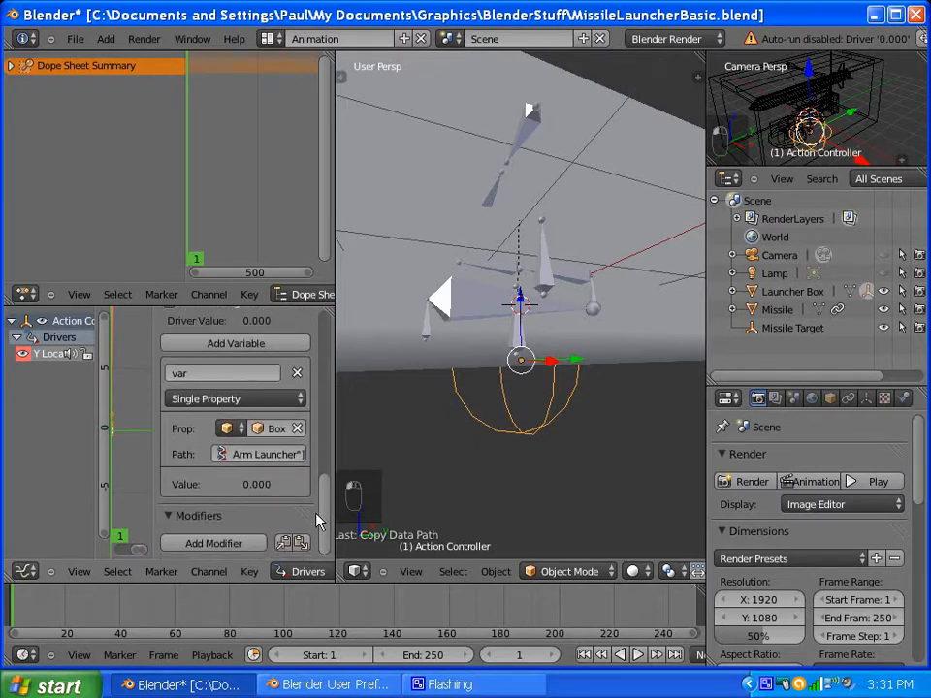
scroll(296, 456, "up", 8)
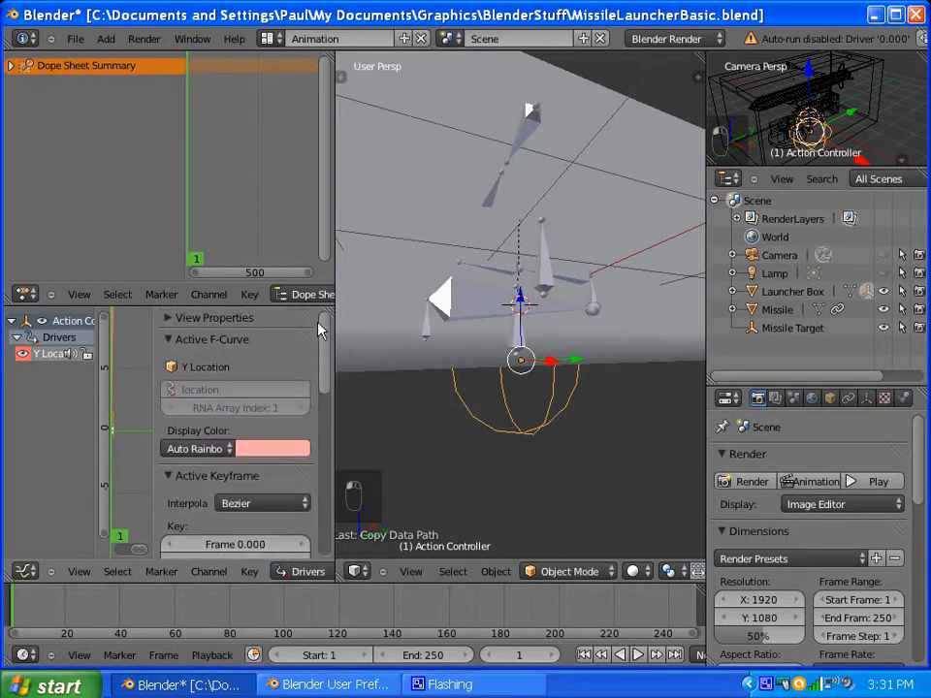
scroll(293, 435, "down", 8)
scroll(279, 511, "up", 8)
scroll(272, 404, "down", 8)
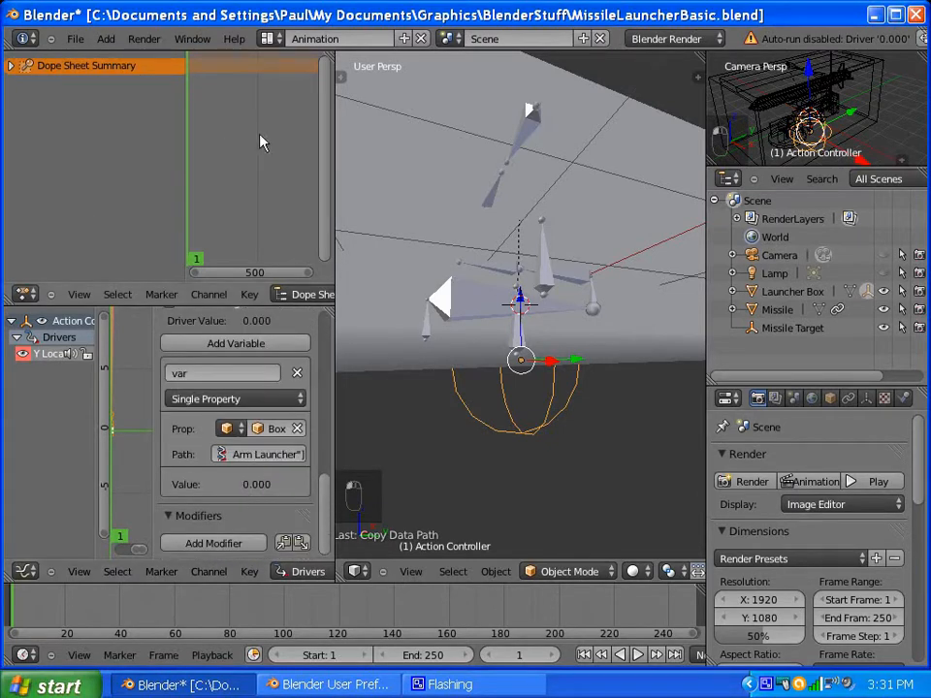
Step: Switch to the Default screen layout and select the Launcher Box
left_click(272, 38)
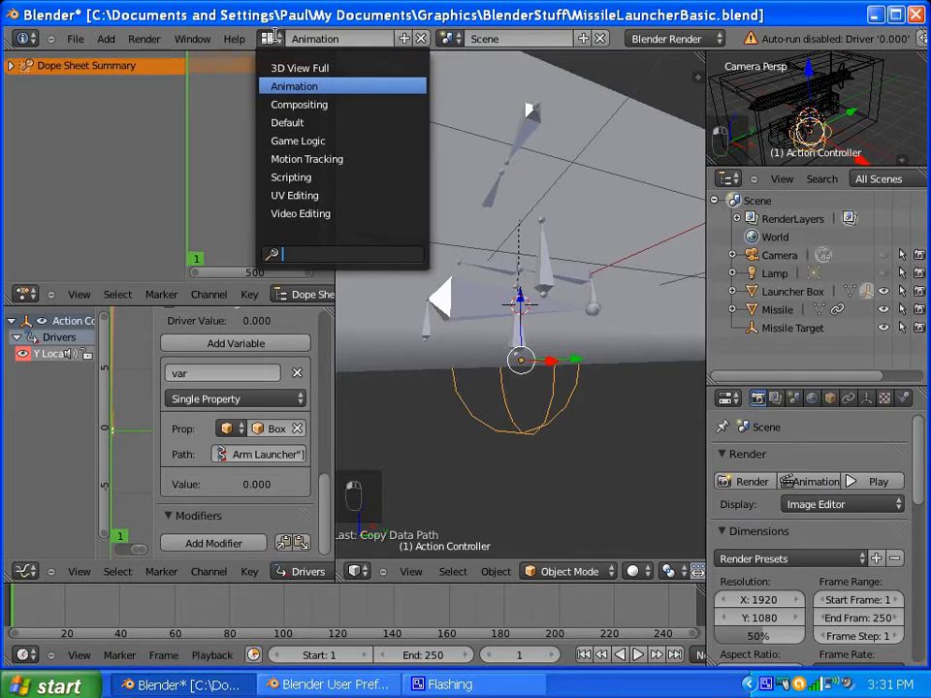
left_click(291, 122)
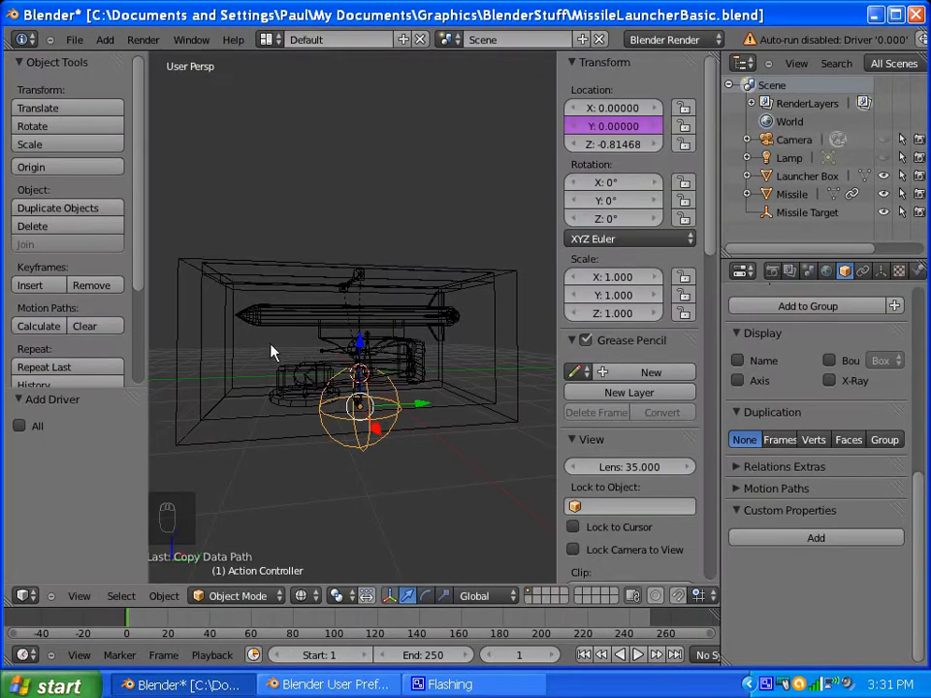
right_click(506, 399)
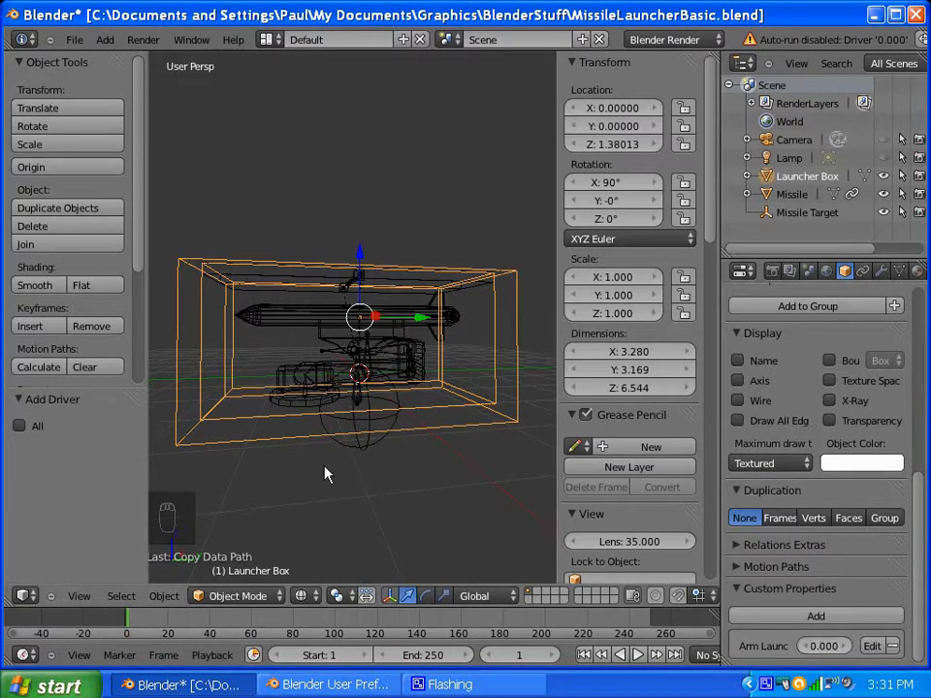
Step: Insert a LocRot keyframe on the armature's BasePivot bone at frame 1
scroll(329, 435, "up", 1)
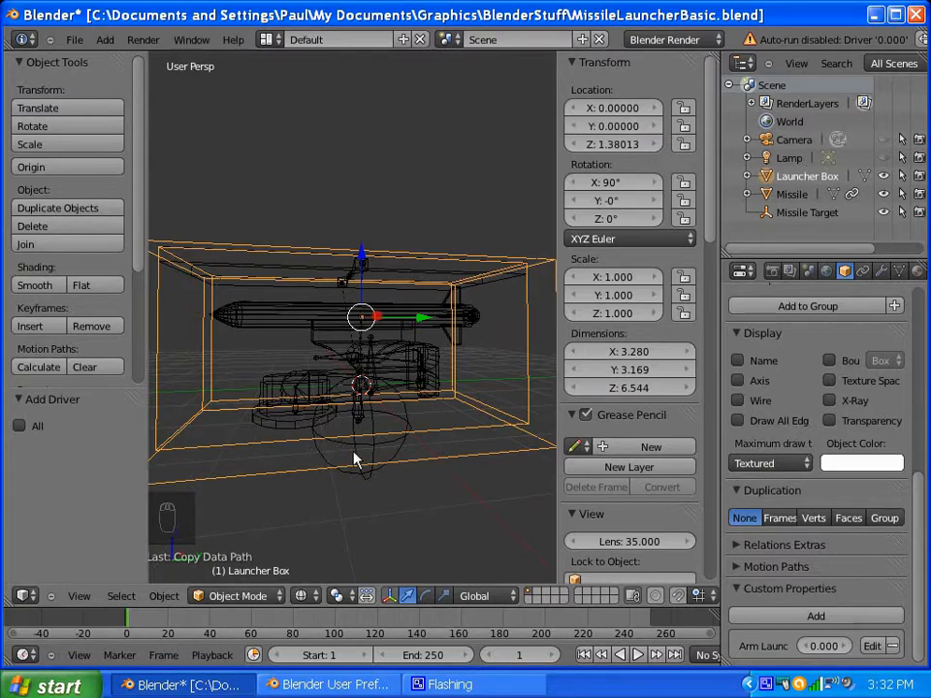
right_click(297, 407)
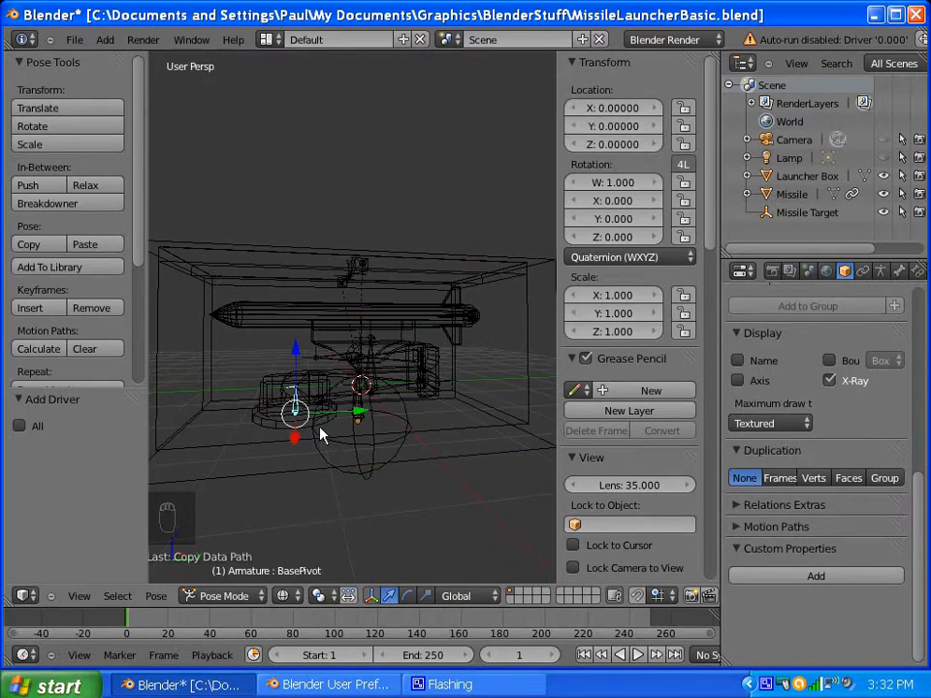
scroll(321, 435, "down", 3)
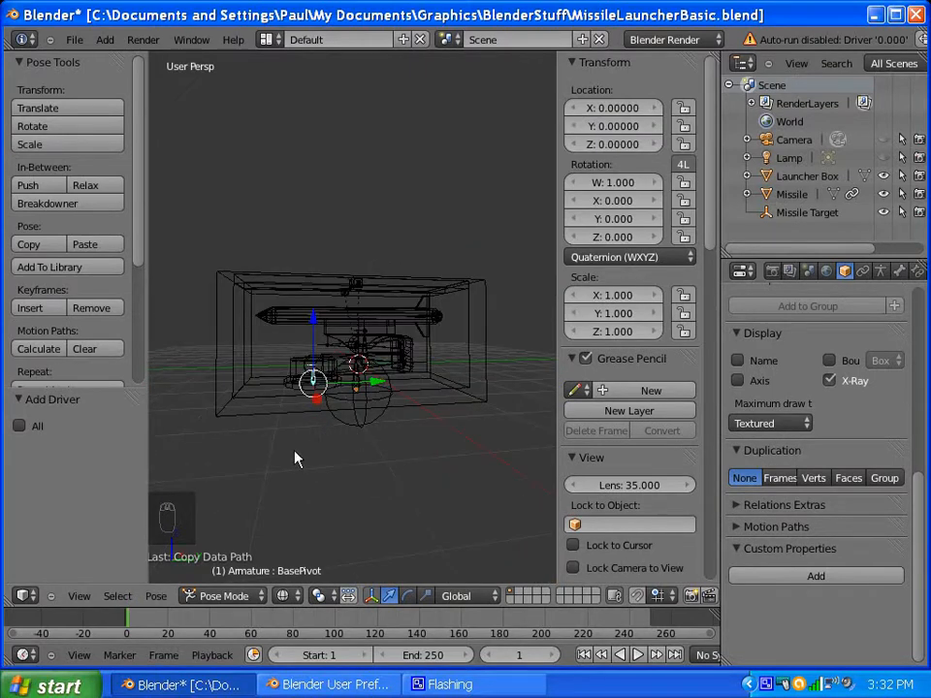
scroll(266, 391, "up", 3)
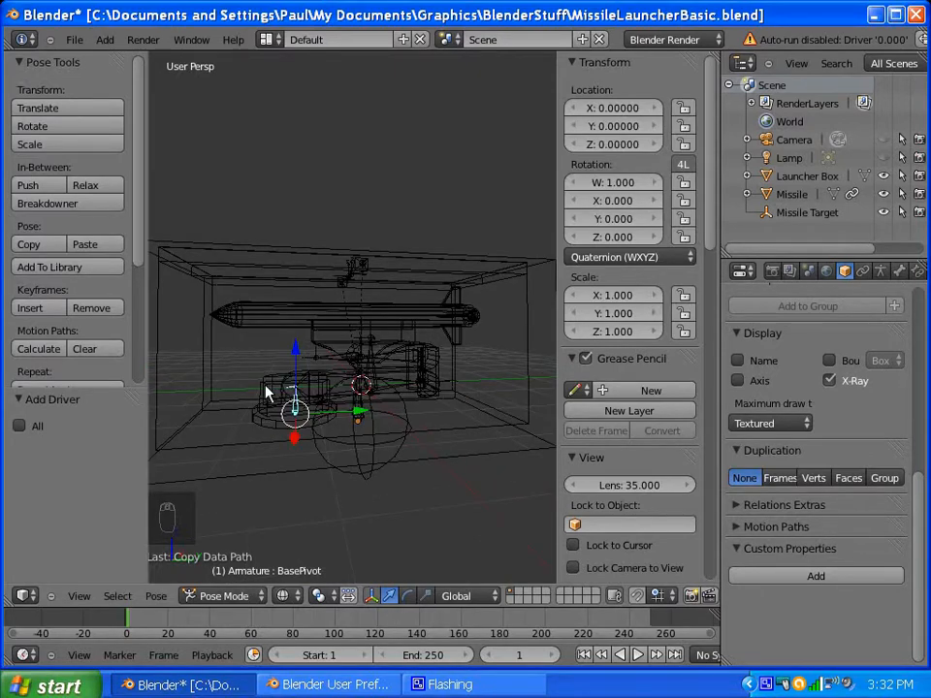
scroll(266, 386, "down", 1)
scroll(265, 386, "up", 1)
scroll(278, 426, "up", 1)
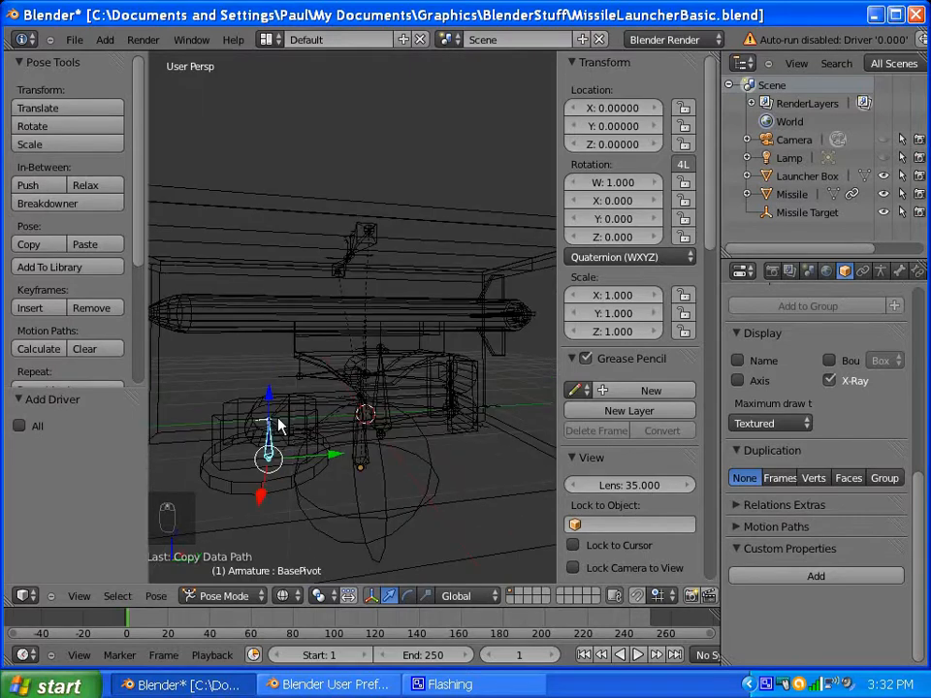
scroll(278, 426, "down", 1)
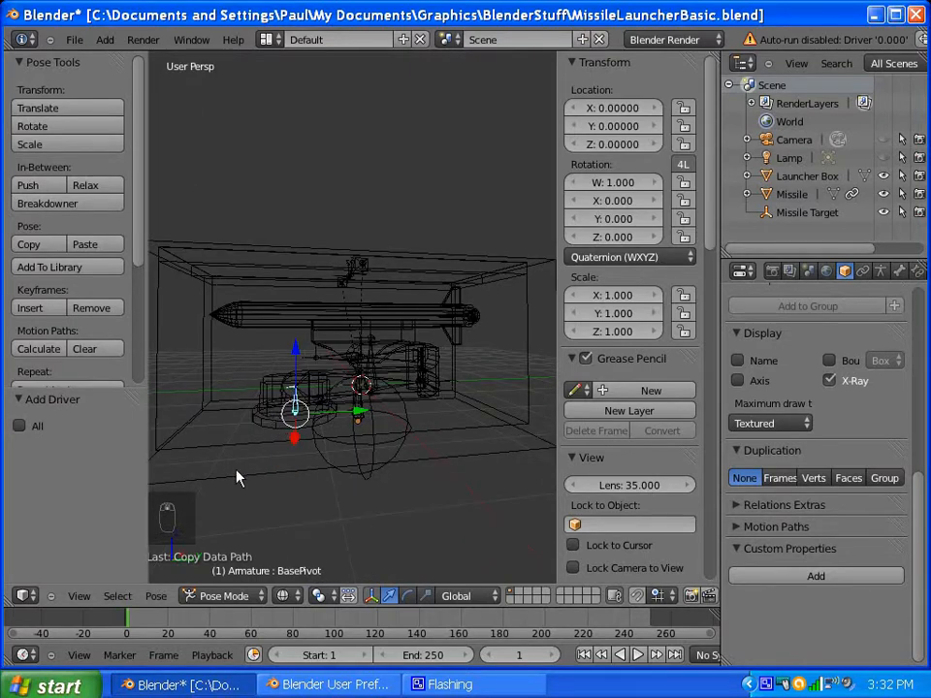
middle_click_drag(238, 478, 304, 476)
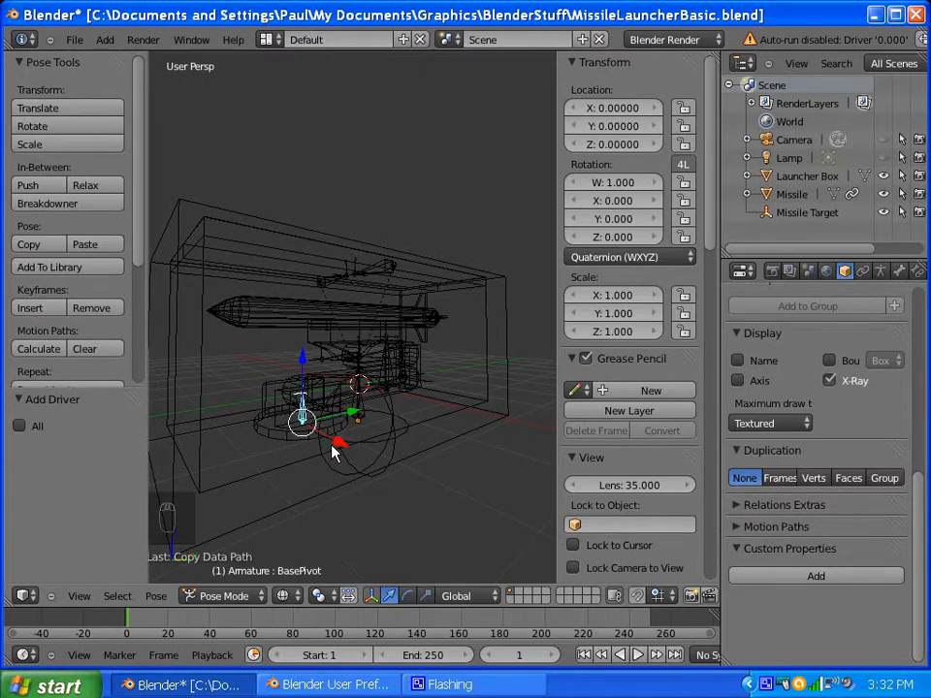
key("i")
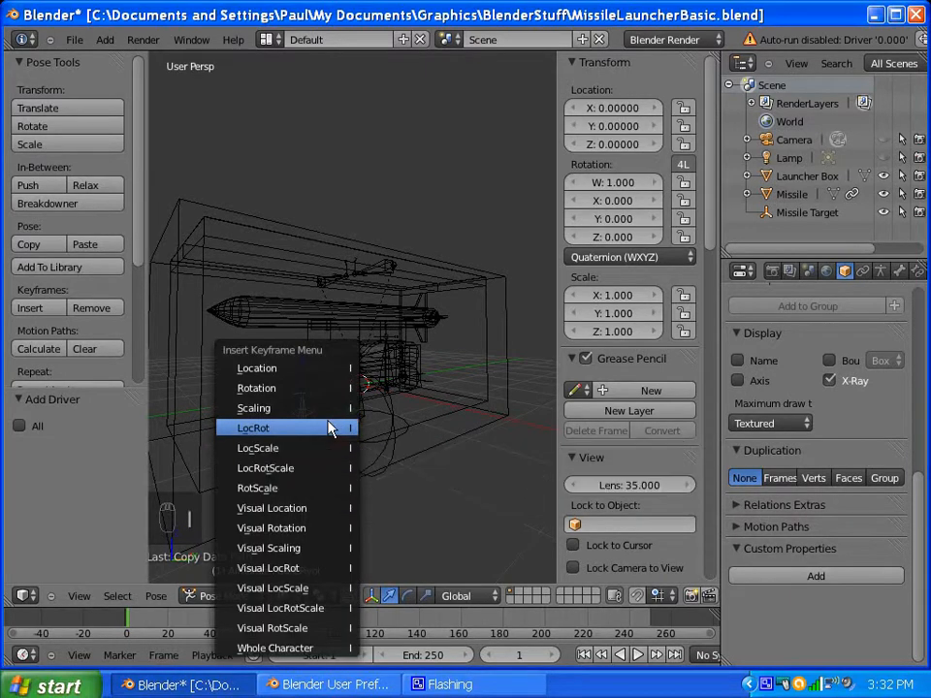
left_click(328, 428)
Step: Insert a LocRot keyframe on the Arm 1 bone at frame 1
middle_click_drag(344, 417, 317, 395)
right_click(308, 431)
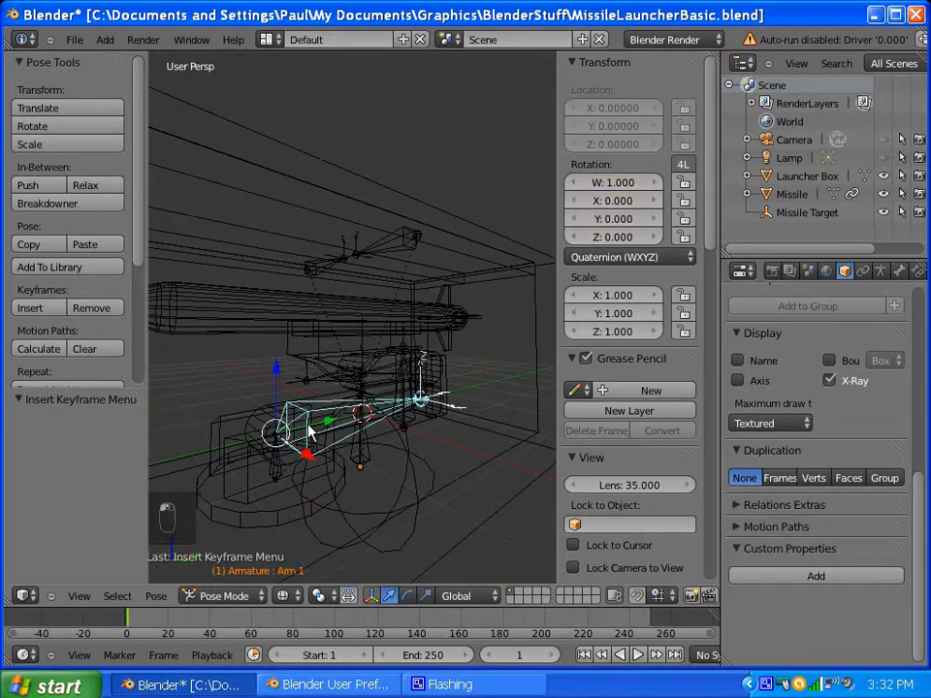
key("i")
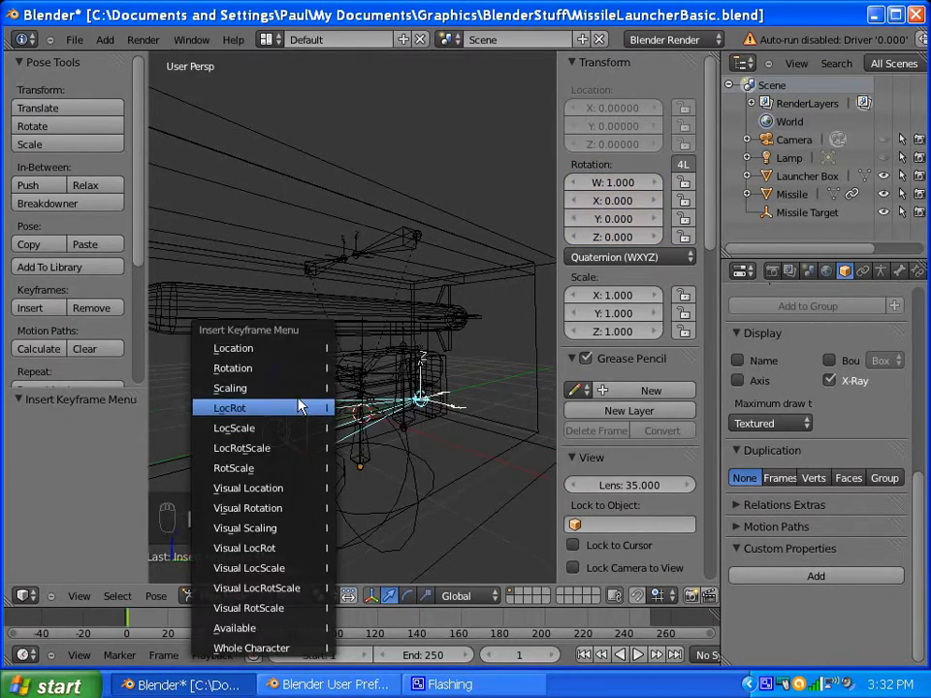
left_click(306, 407)
Step: Insert LocRot keyframes on the Arm 2 and Arm 3 bones at frame 1
middle_click_drag(412, 439, 245, 433)
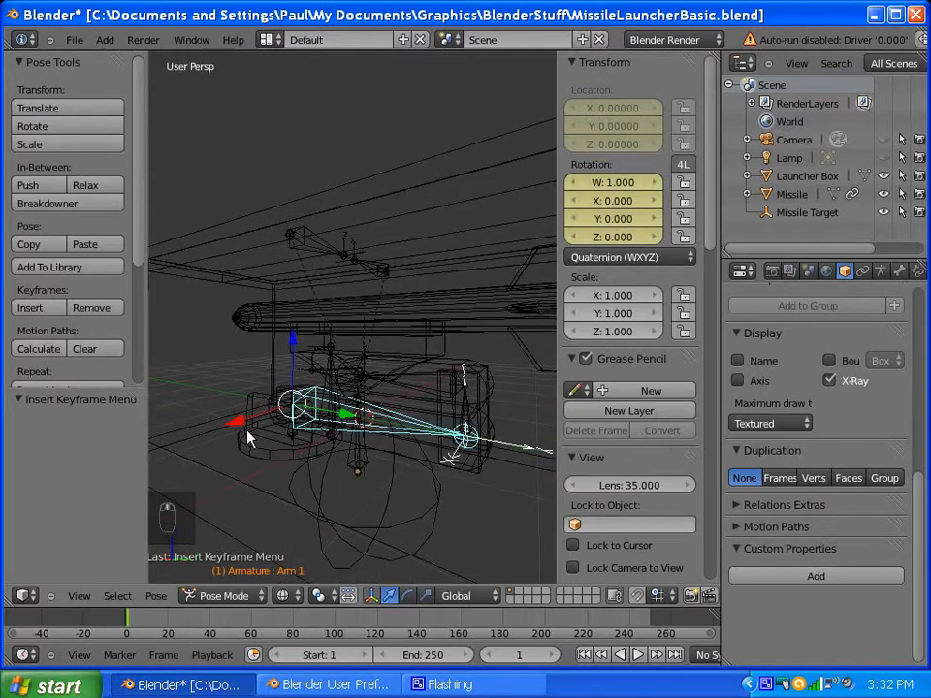
right_click(462, 410)
key("i")
left_click(447, 413)
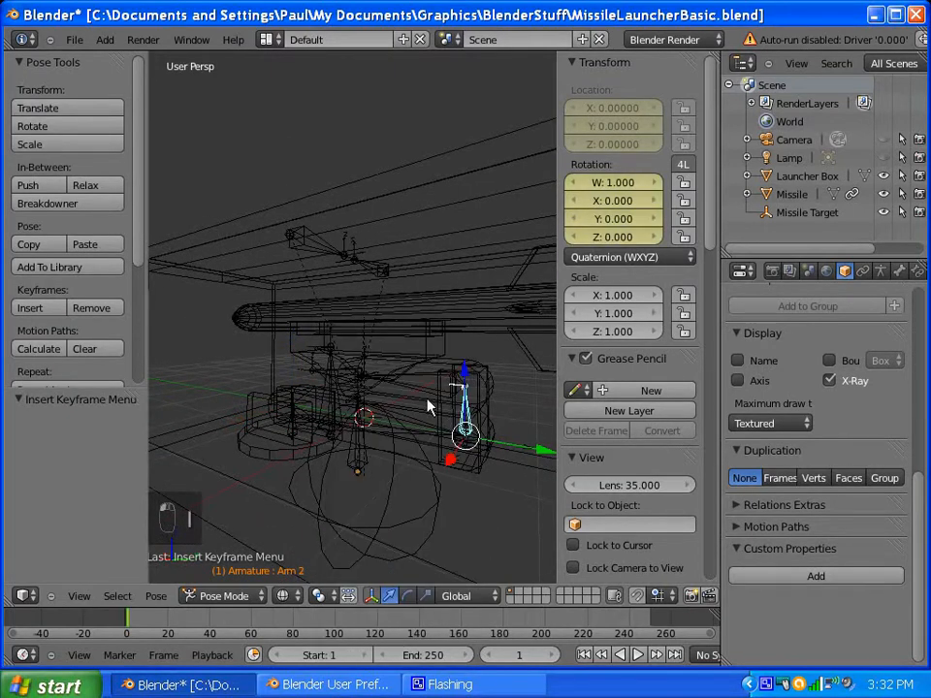
right_click(420, 381)
key("i")
left_click(422, 378)
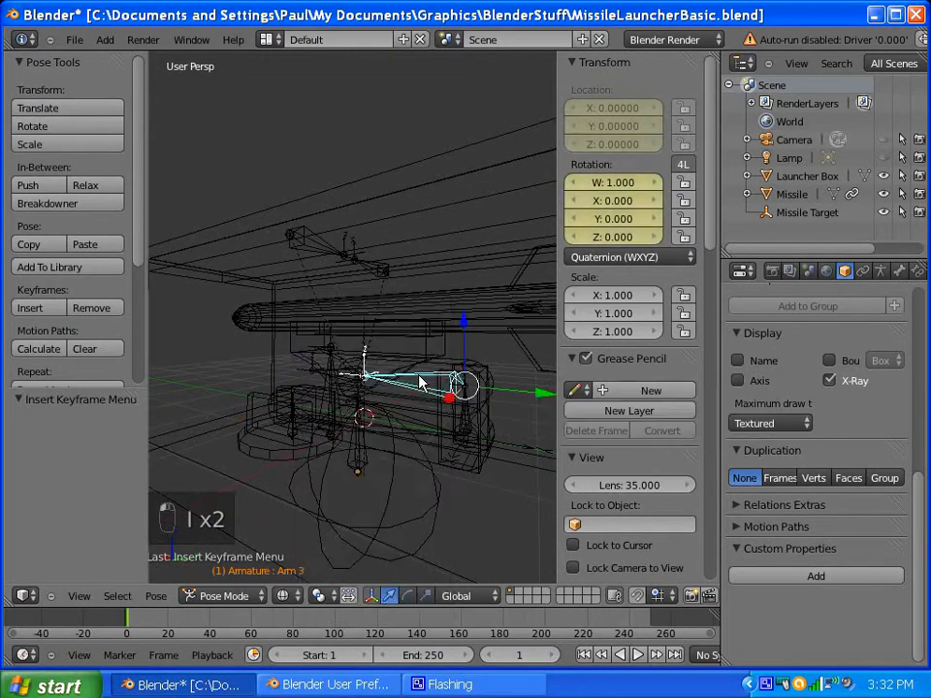
Step: Insert a LocRot keyframe on the Launcher rail bone at frame 1
middle_click_drag(304, 380, 401, 387)
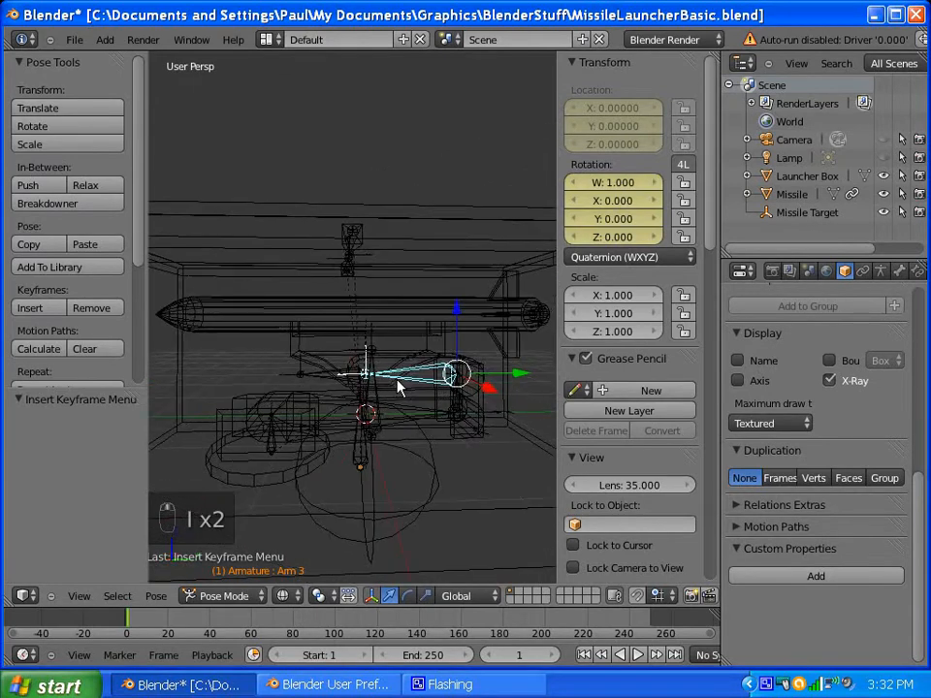
right_click(307, 372)
key("i")
left_click(339, 375)
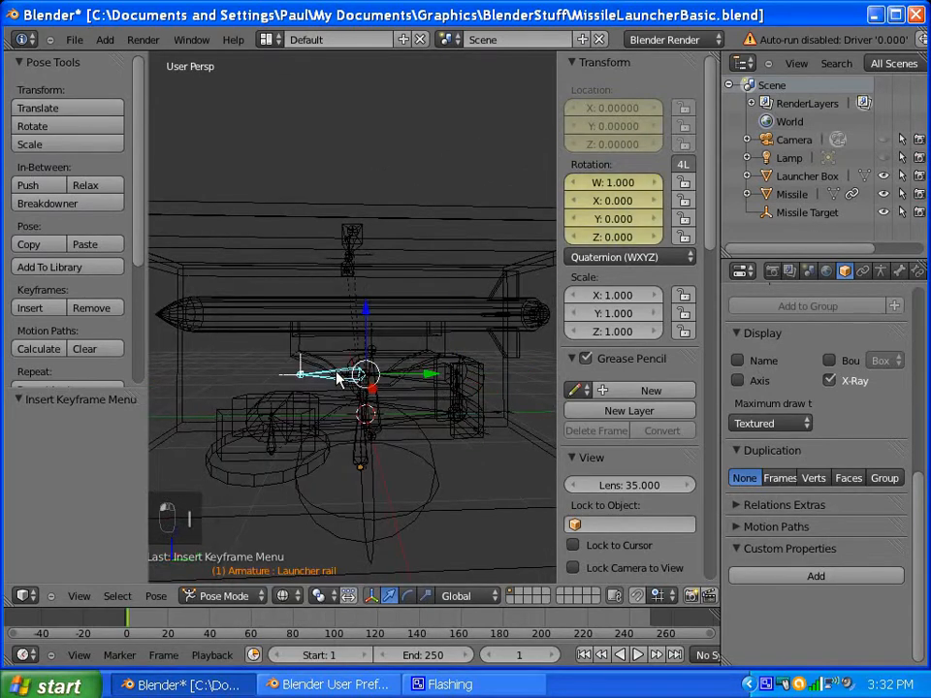
Step: Insert a Location keyframe on the TIC bone at frame 1
middle_click_drag(307, 392, 422, 410)
right_click(408, 422)
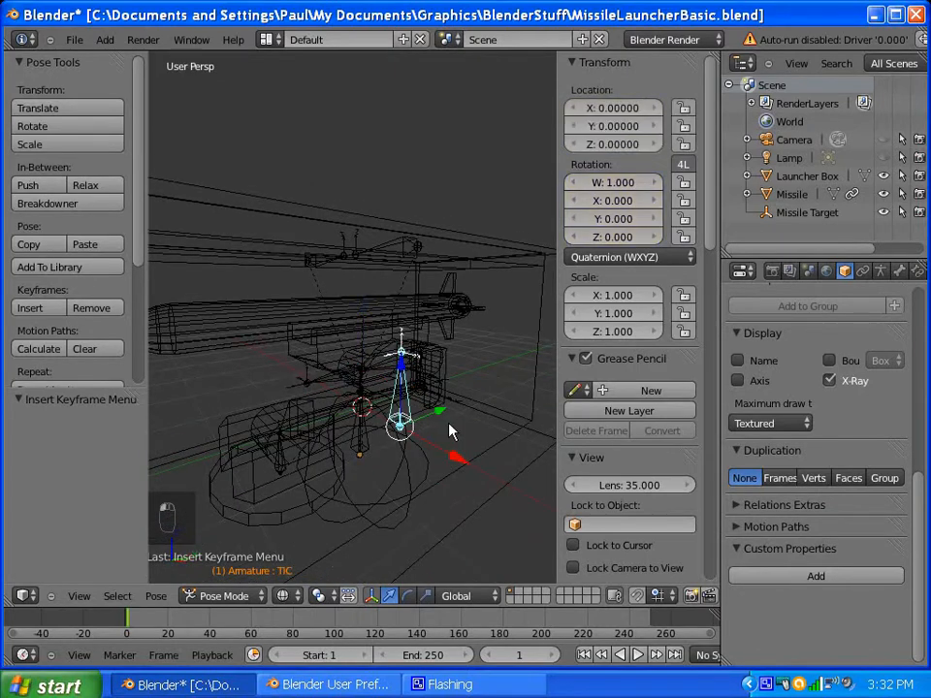
key("i")
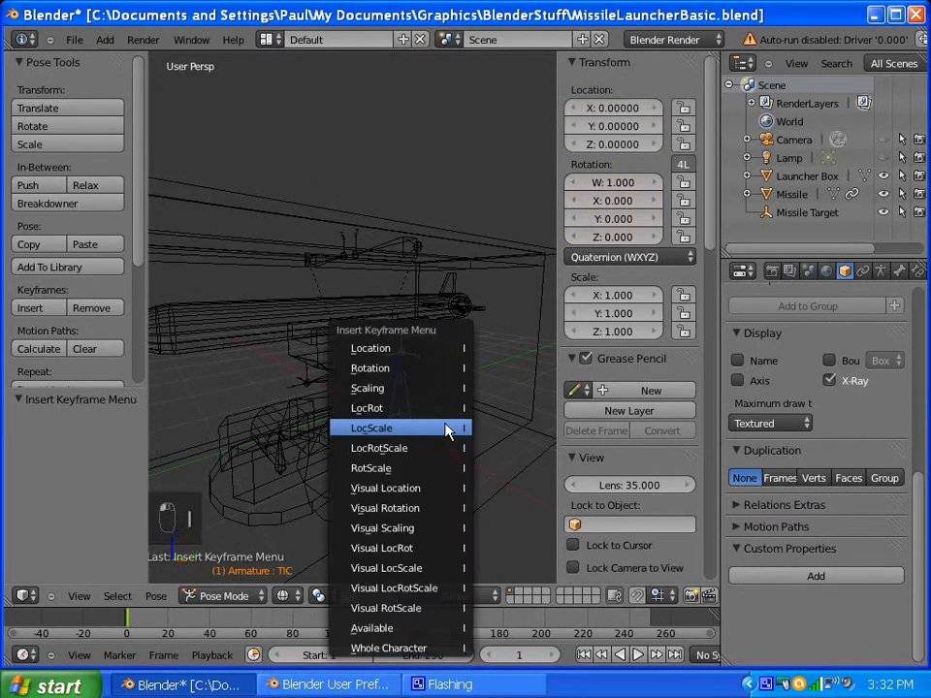
left_click(423, 351)
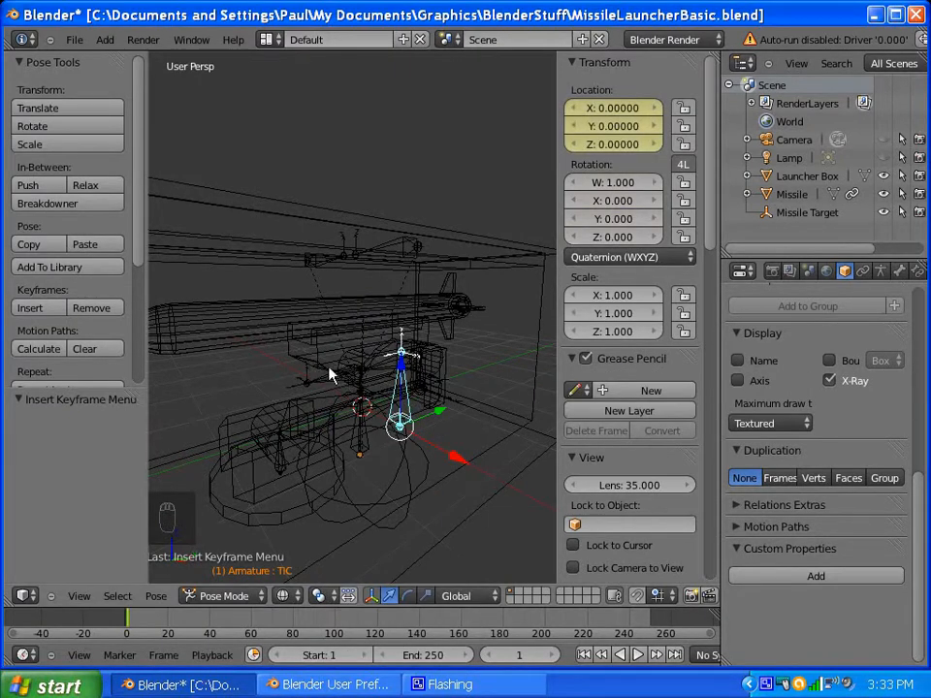
middle_click_drag(343, 322, 346, 379)
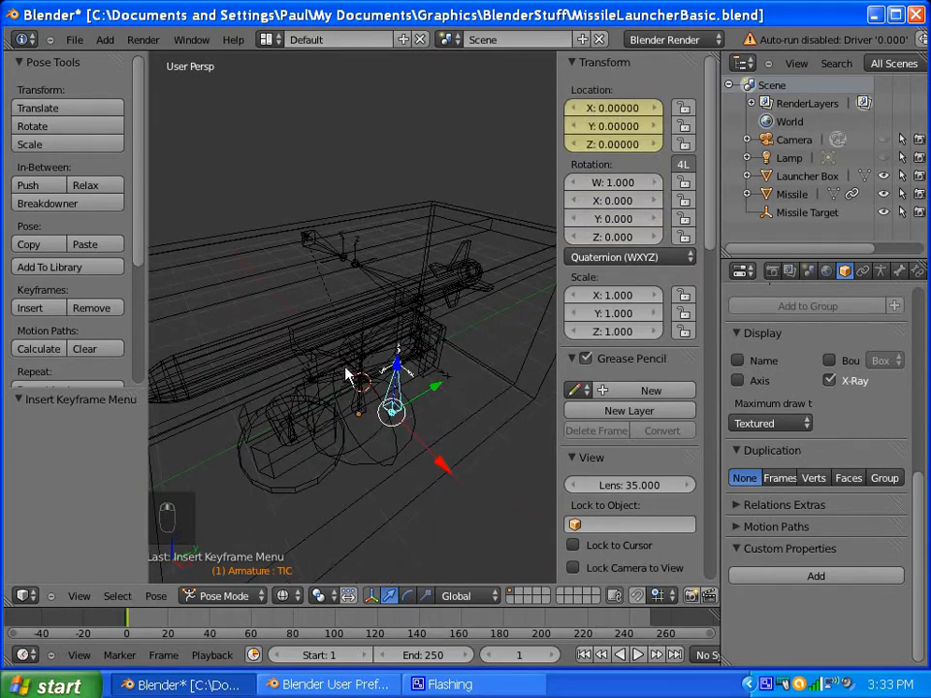
Step: Insert LocRot keyframes on the Door 1 and Door 2 bones at frame 1
right_click(323, 250)
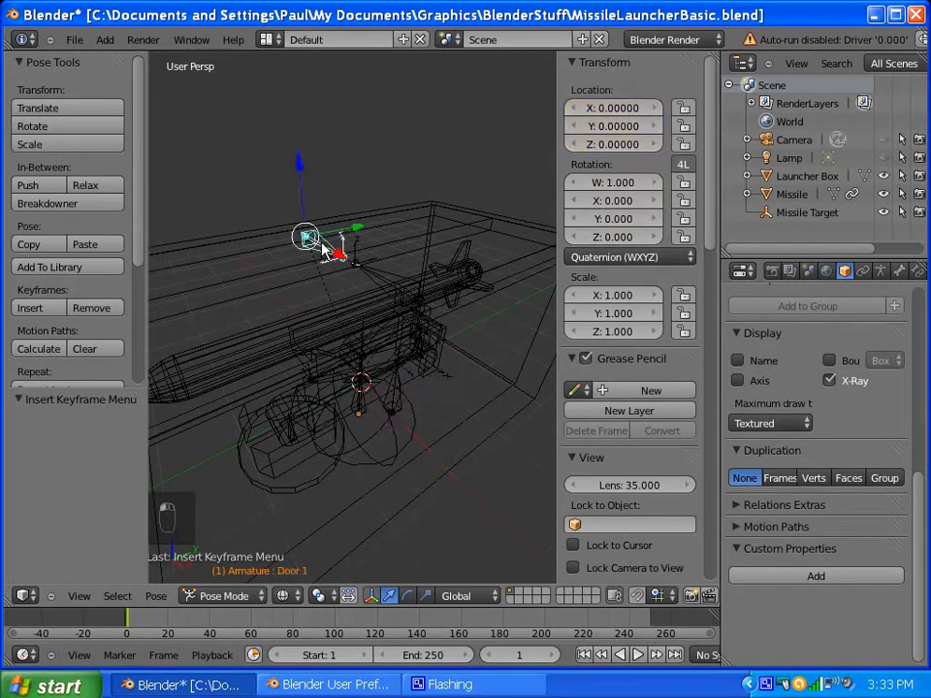
key("i")
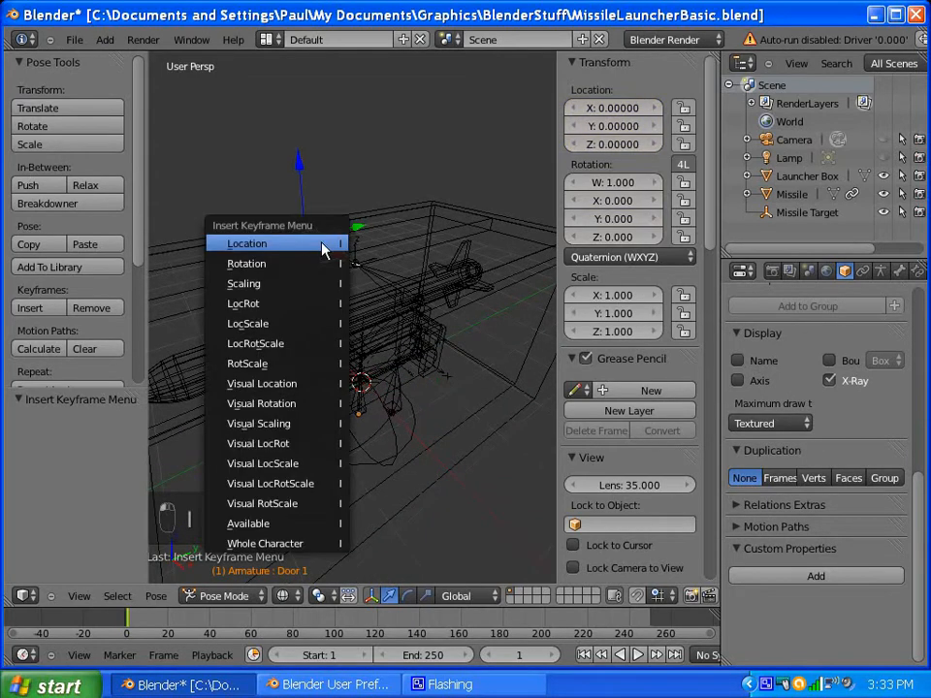
left_click(293, 304)
right_click(398, 282)
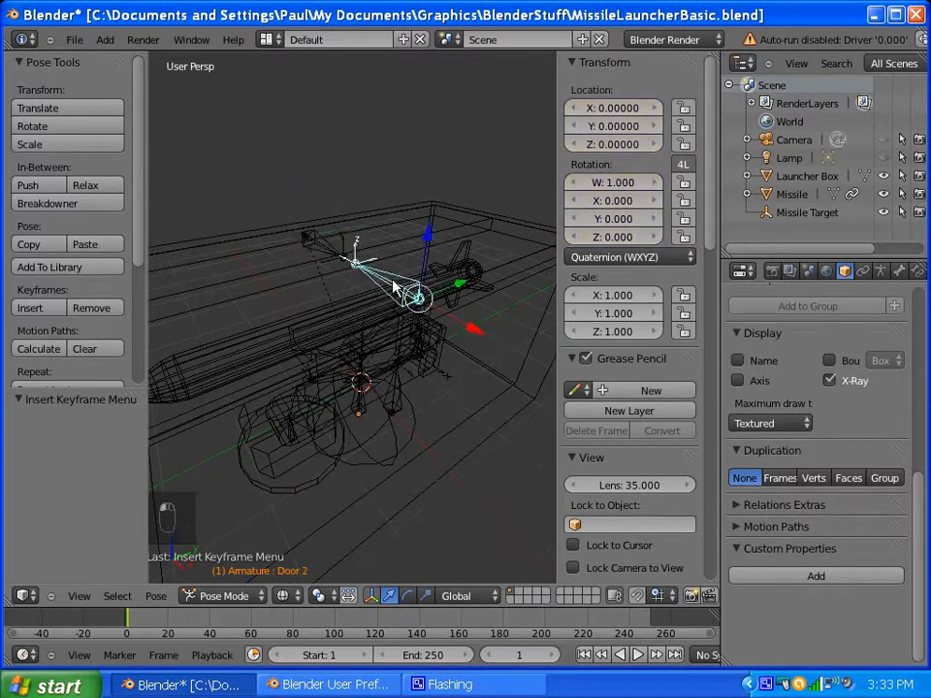
key("i")
left_click(394, 283)
Step: Check the location and rotation channels of the BasePivot, Arm 1, Arm 2, Arm 3, Launcher rail and both door bones for keyframes
scroll(373, 358, "down", 3)
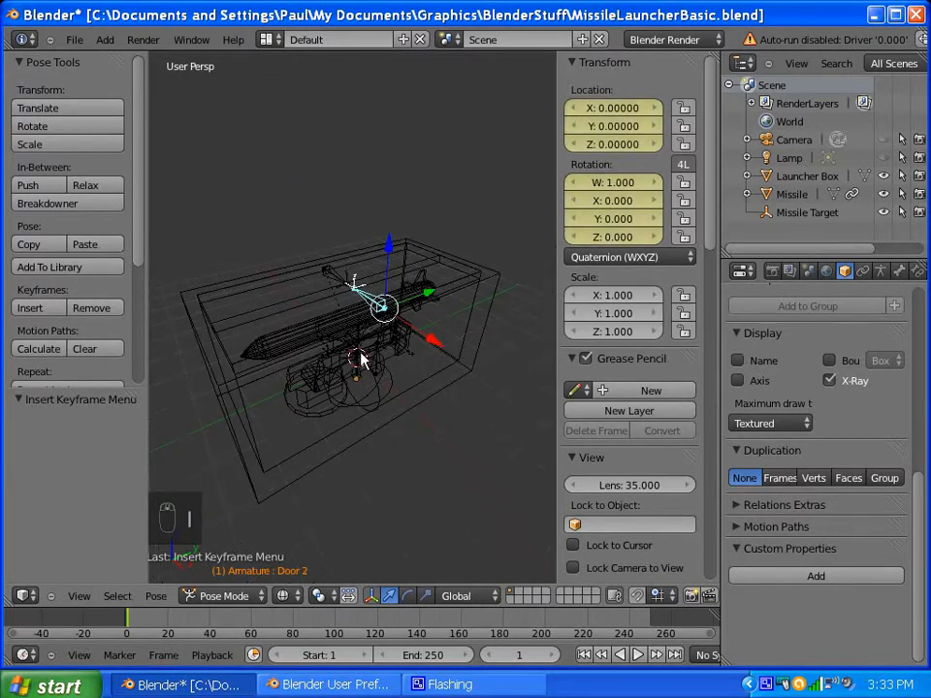
scroll(326, 420, "up", 2)
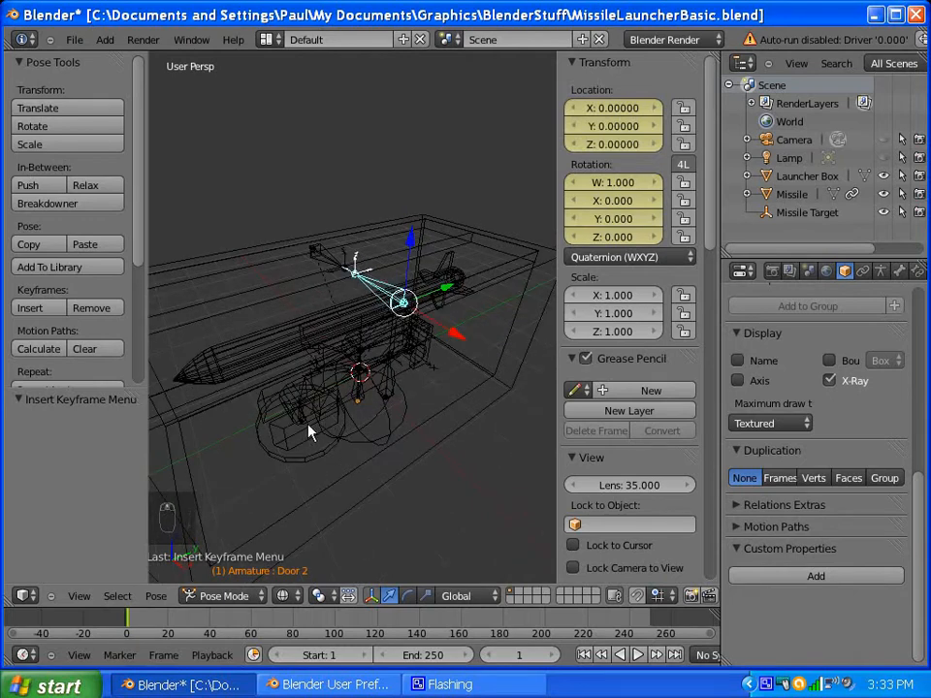
middle_click_drag(310, 430, 310, 364)
right_click(295, 442)
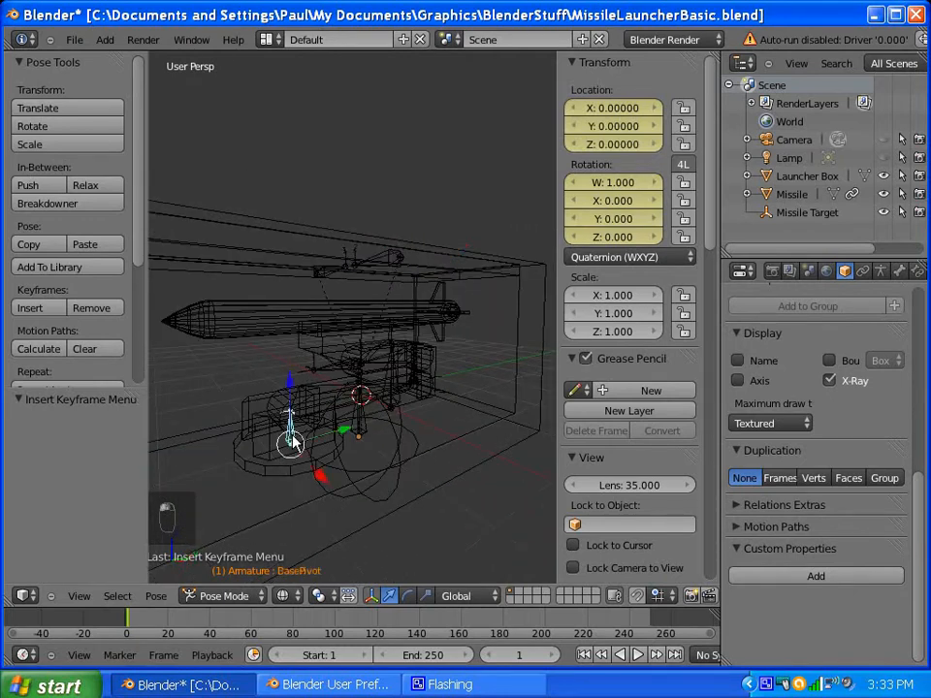
middle_click_drag(310, 431, 446, 394)
right_click(317, 430)
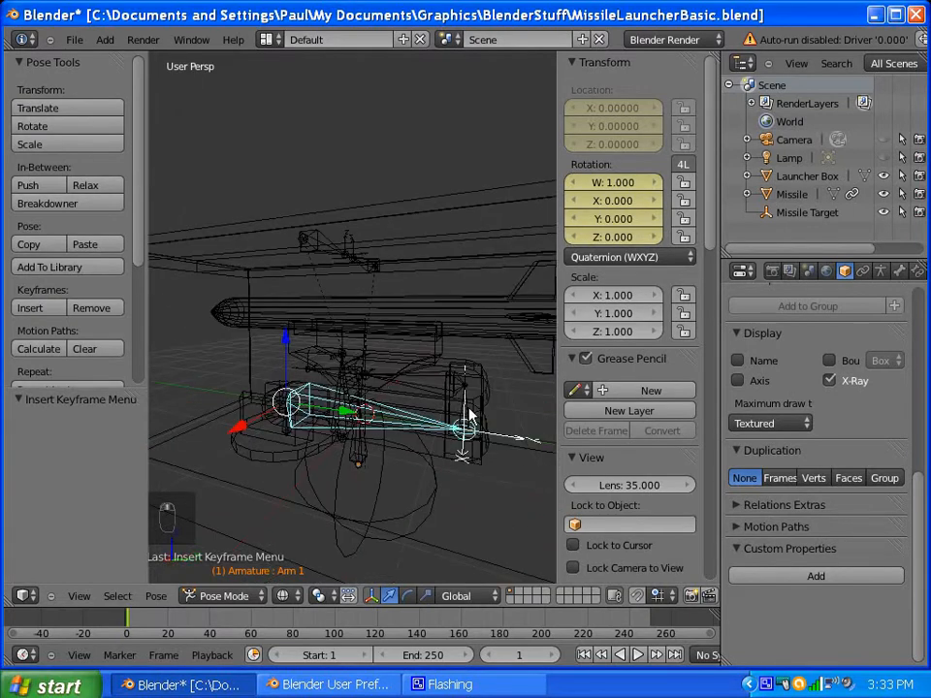
right_click(463, 415)
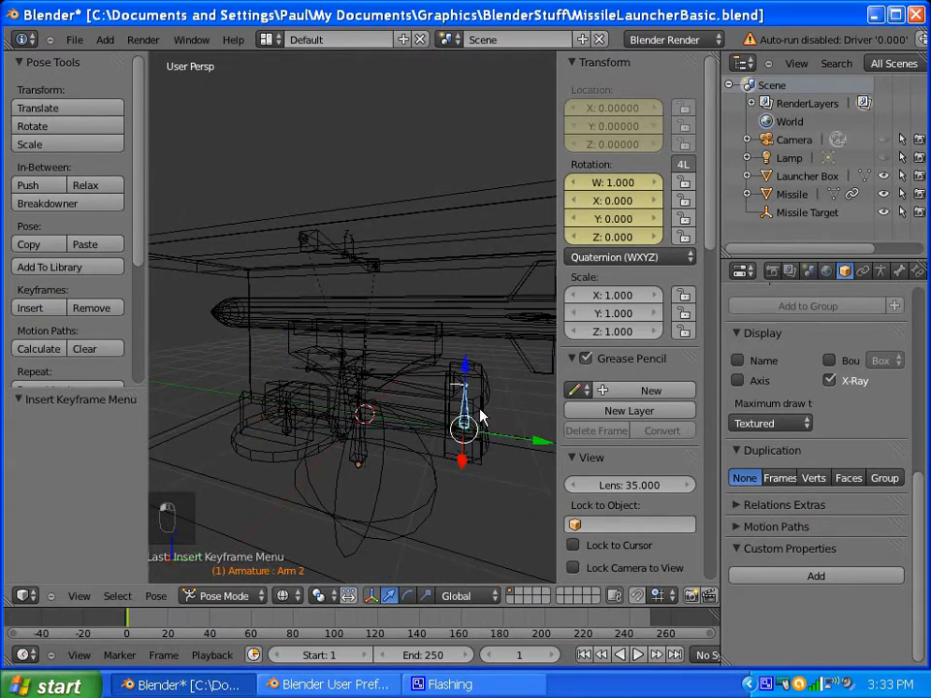
right_click(424, 388)
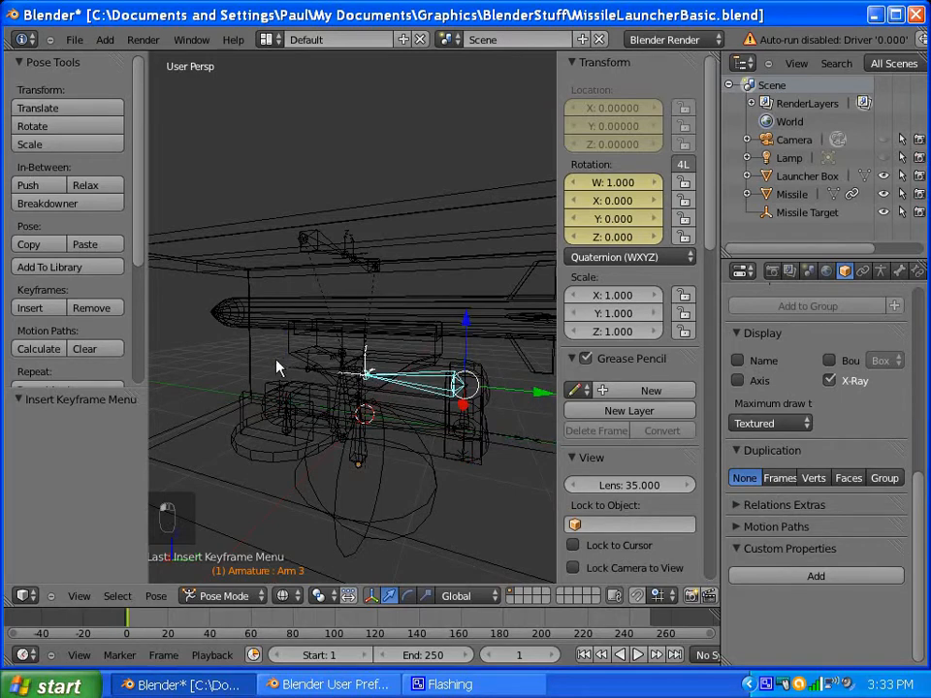
middle_click_drag(276, 365, 325, 390)
right_click(325, 390)
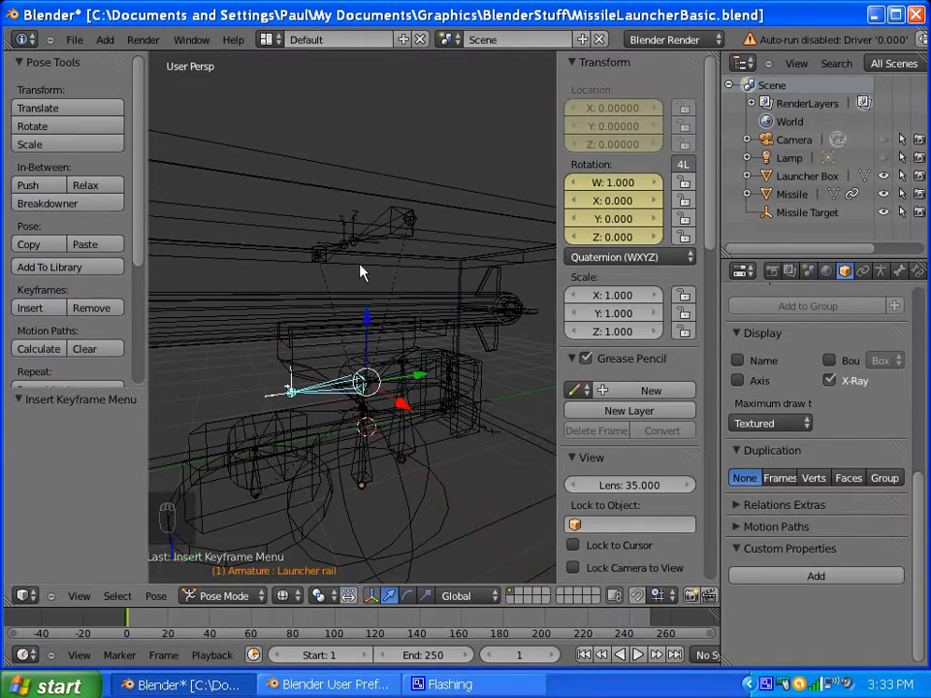
right_click(390, 226)
right_click(323, 255)
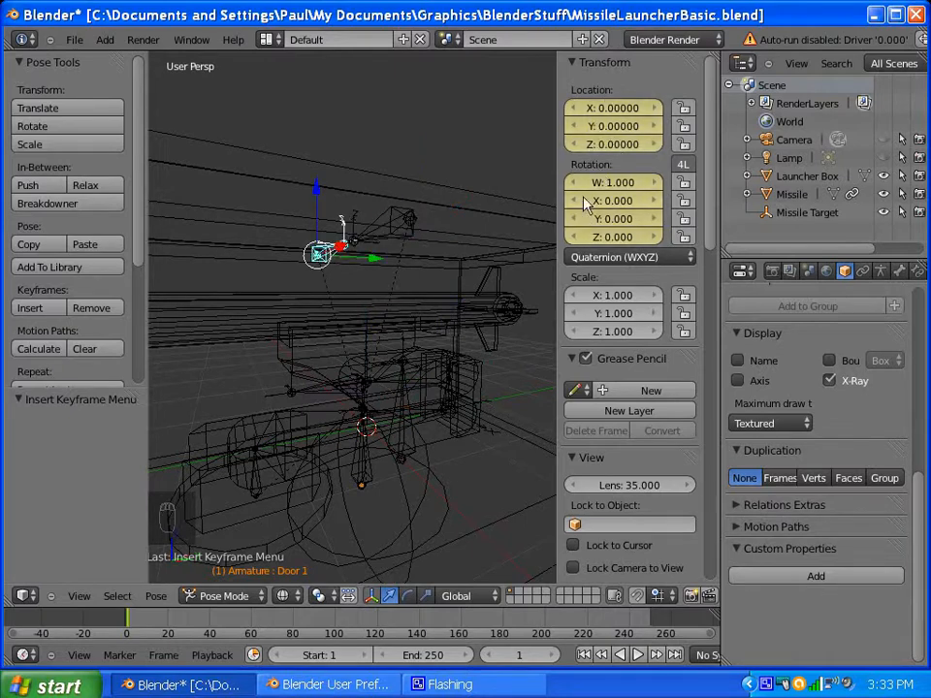
middle_click_drag(301, 342, 349, 379)
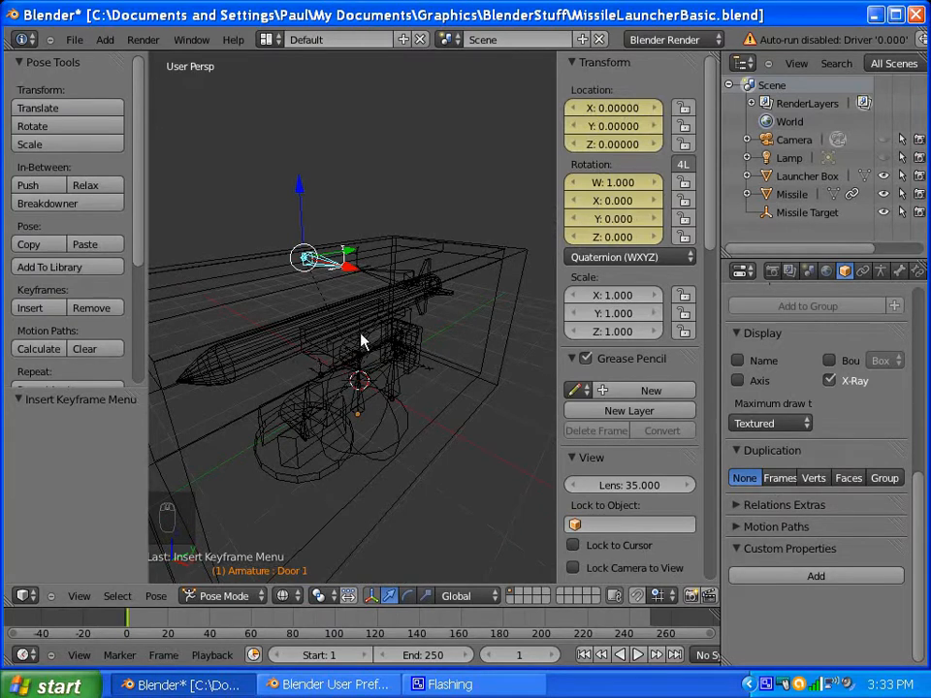
scroll(375, 347, "down", 1)
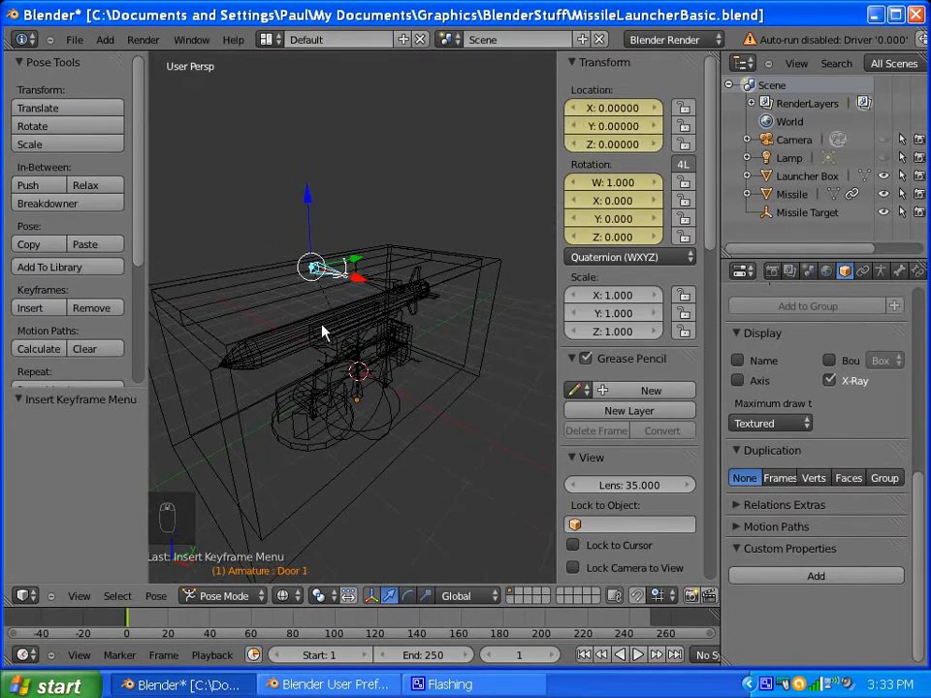
middle_click_drag(409, 324, 331, 343)
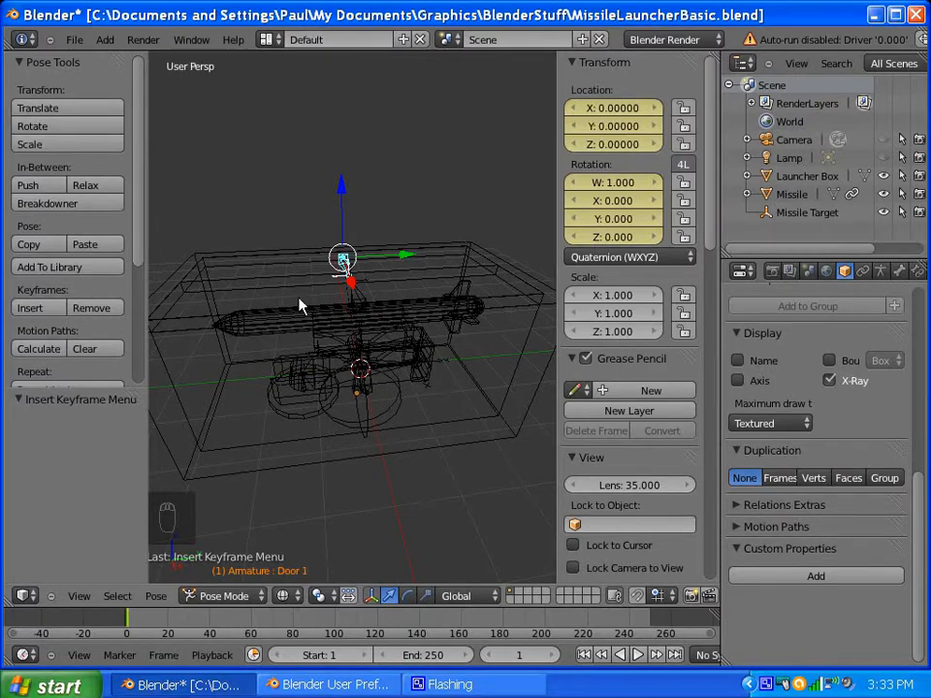
middle_click_drag(300, 306, 326, 405)
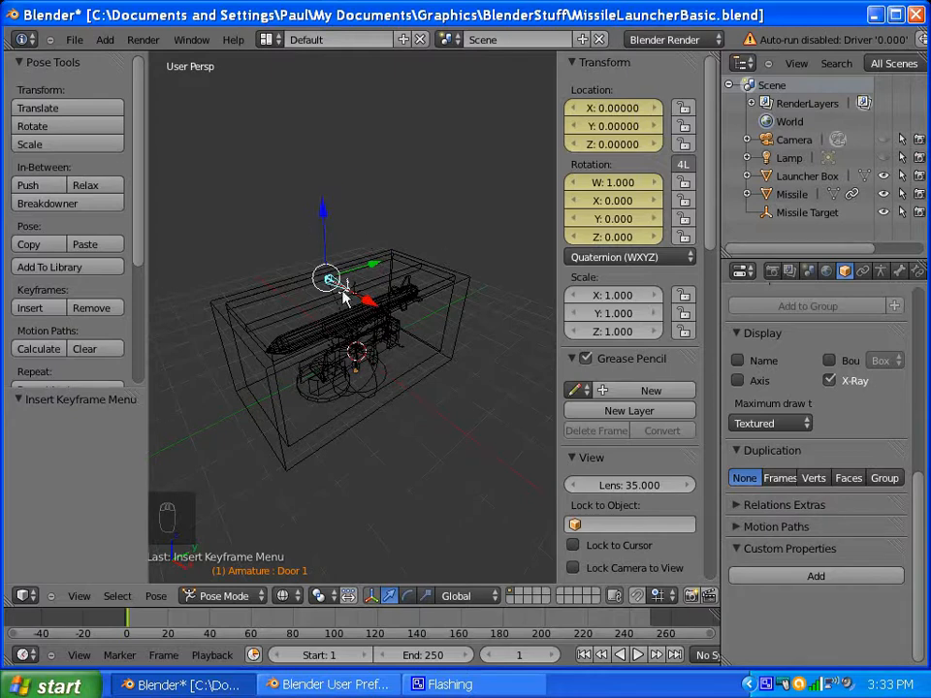
scroll(316, 330, "down", 4)
scroll(313, 323, "up", 4)
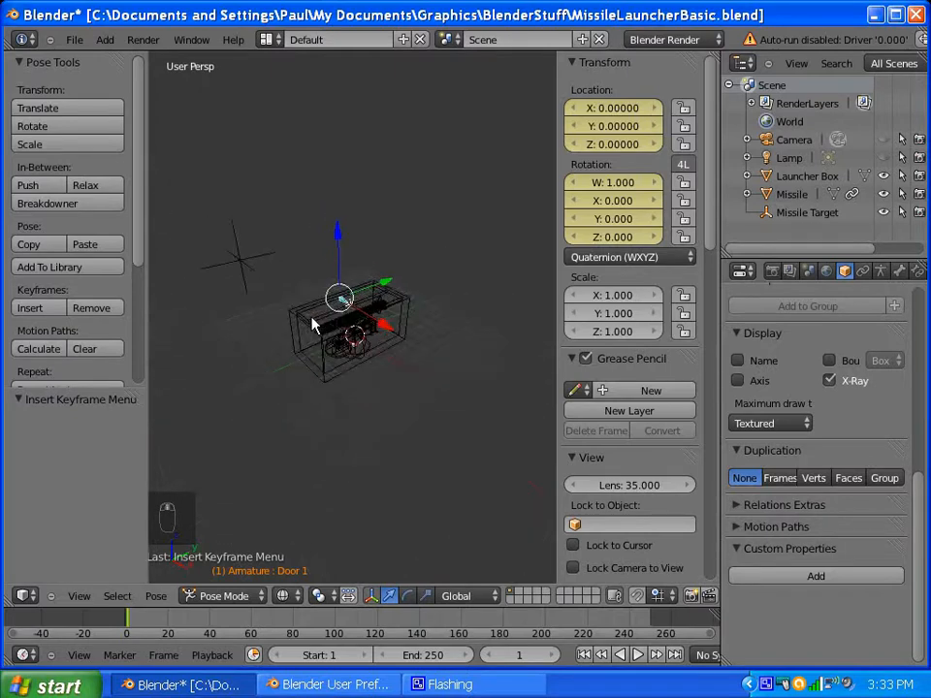
scroll(314, 323, "up", 3)
scroll(315, 322, "down", 2)
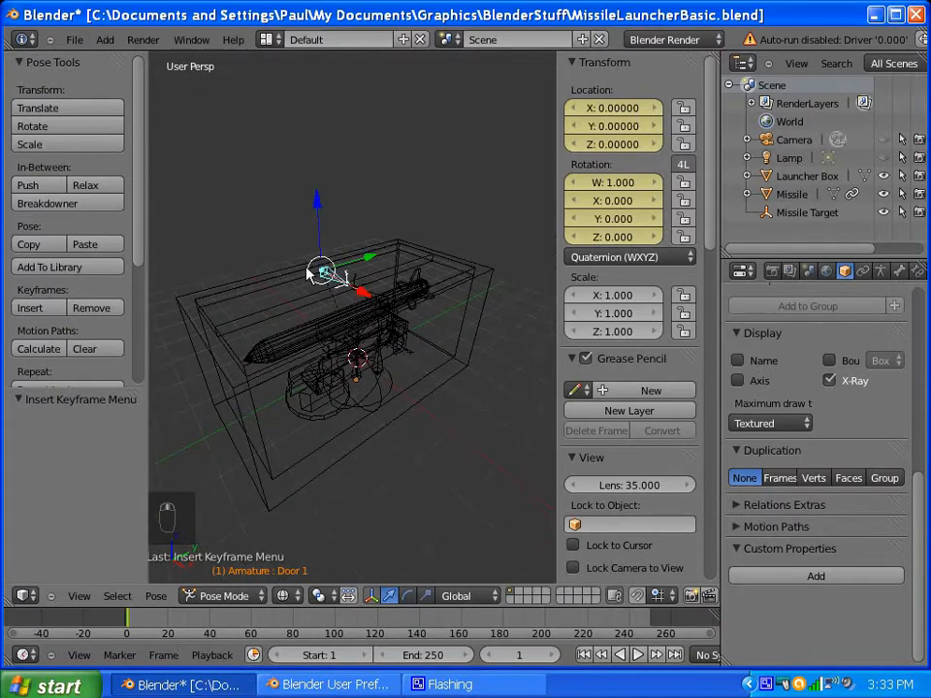
scroll(355, 324, "up", 1)
middle_click_drag(293, 349, 276, 308)
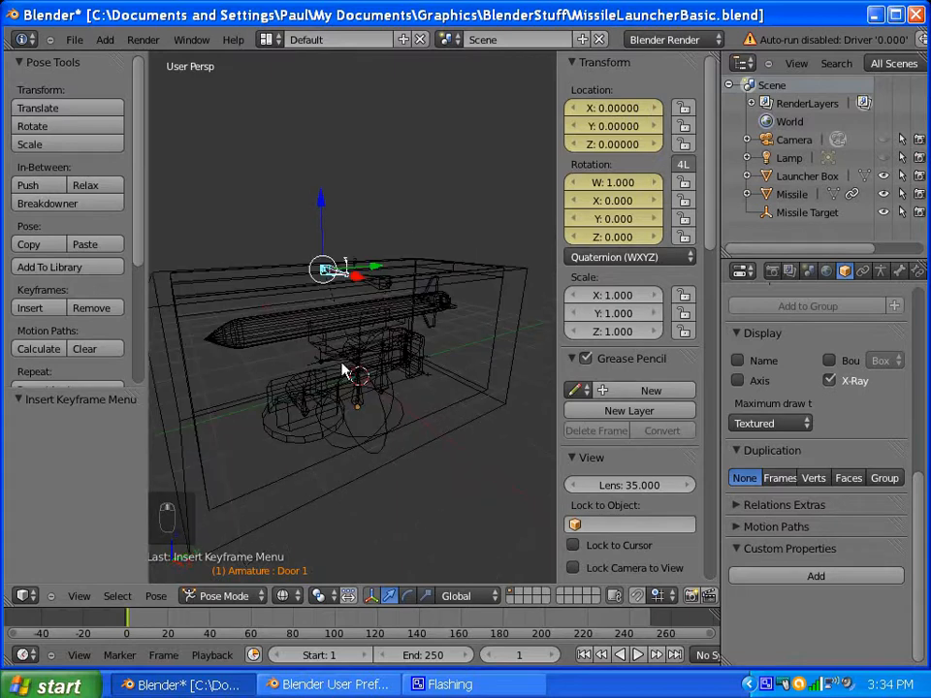
middle_click_drag(347, 369, 343, 374)
scroll(325, 390, "up", 1)
middle_click_drag(223, 363, 292, 440)
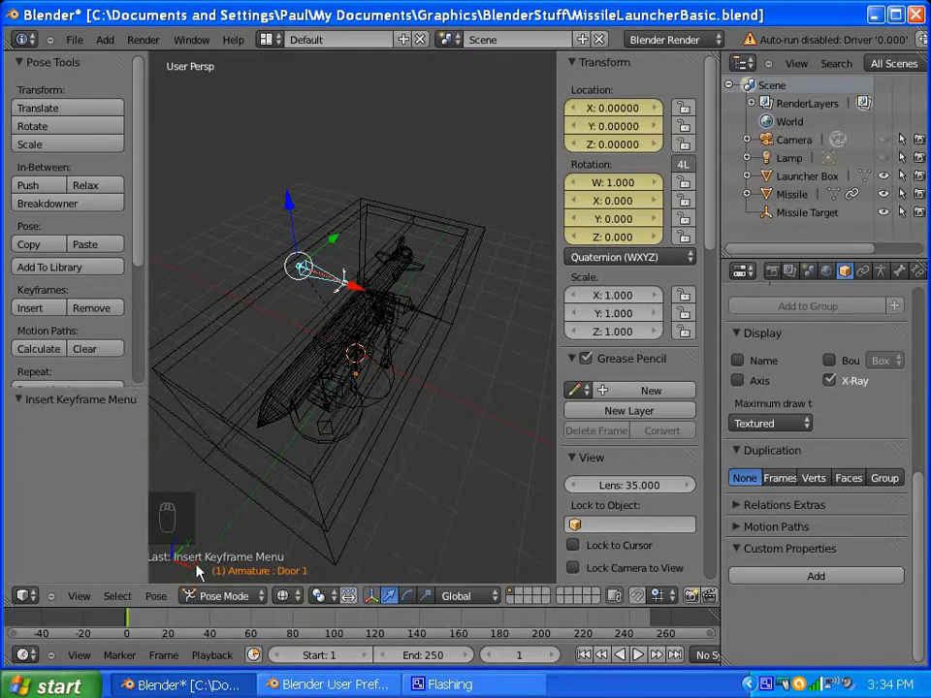
Step: At frame 21, rotate the Door 1 bone -90° about the global Y axis and insert a LocRot keyframe
left_click(169, 622)
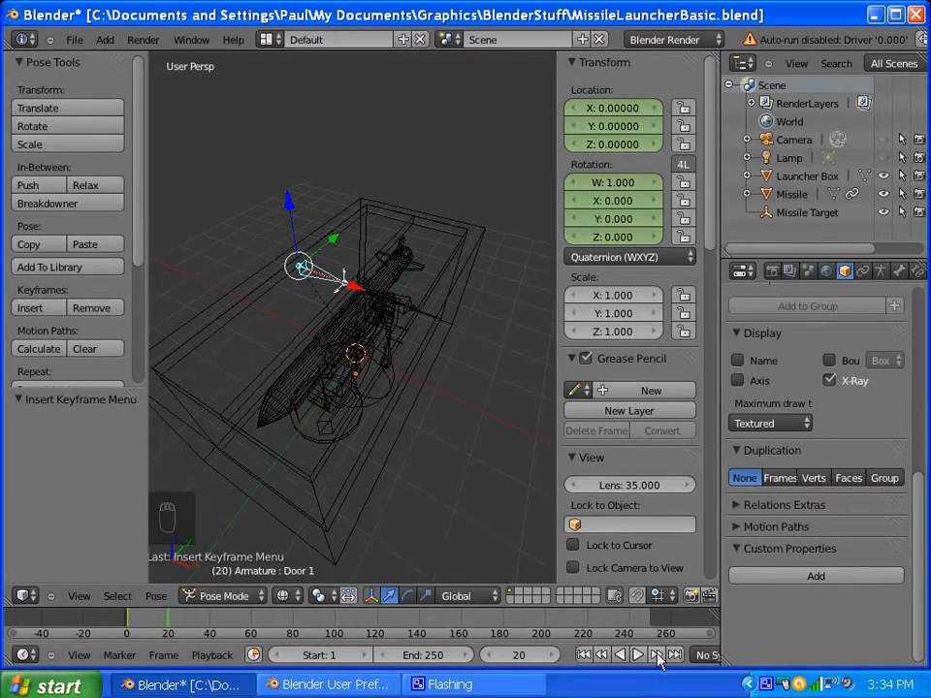
left_click(551, 656)
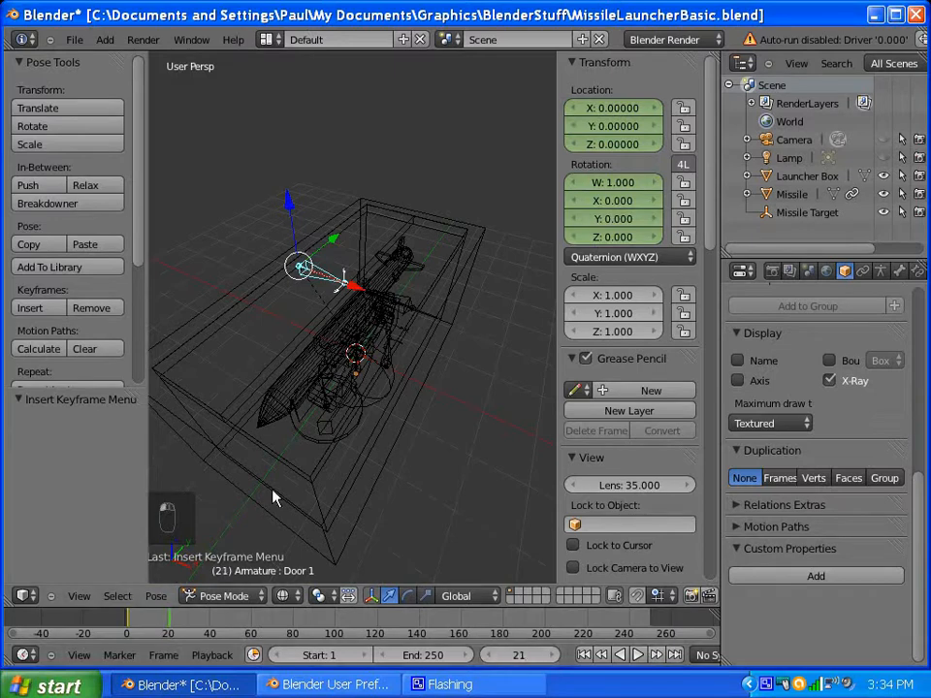
scroll(331, 317, "down", 1)
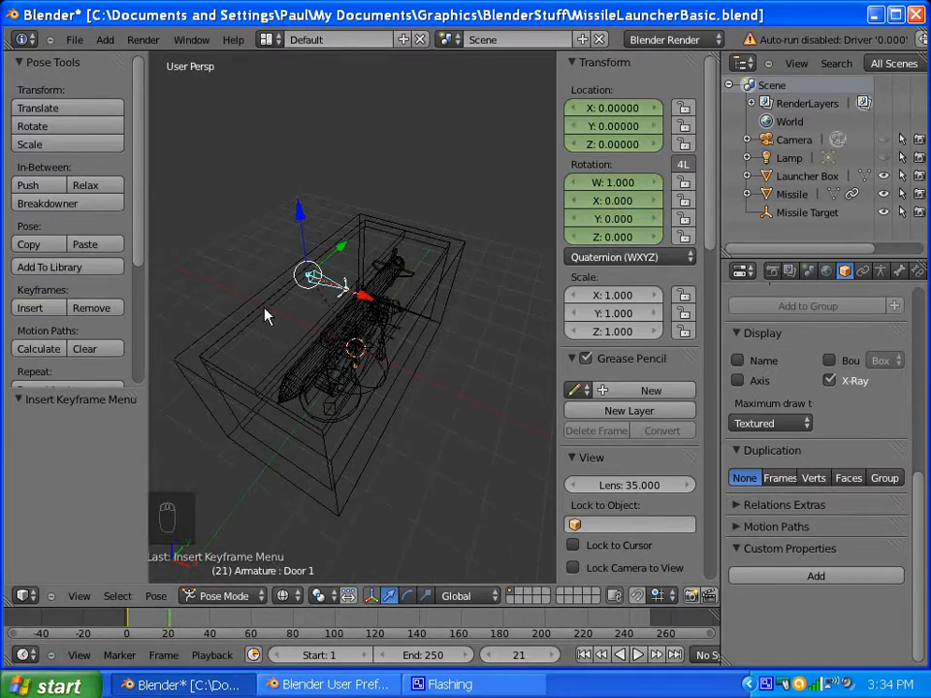
scroll(294, 285, "up", 2)
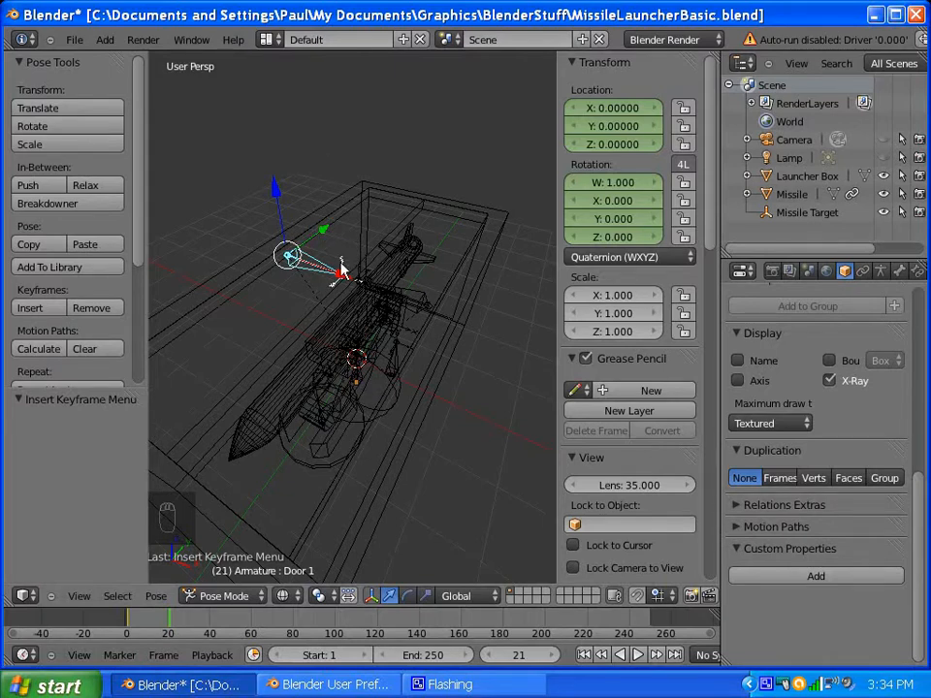
key("r")
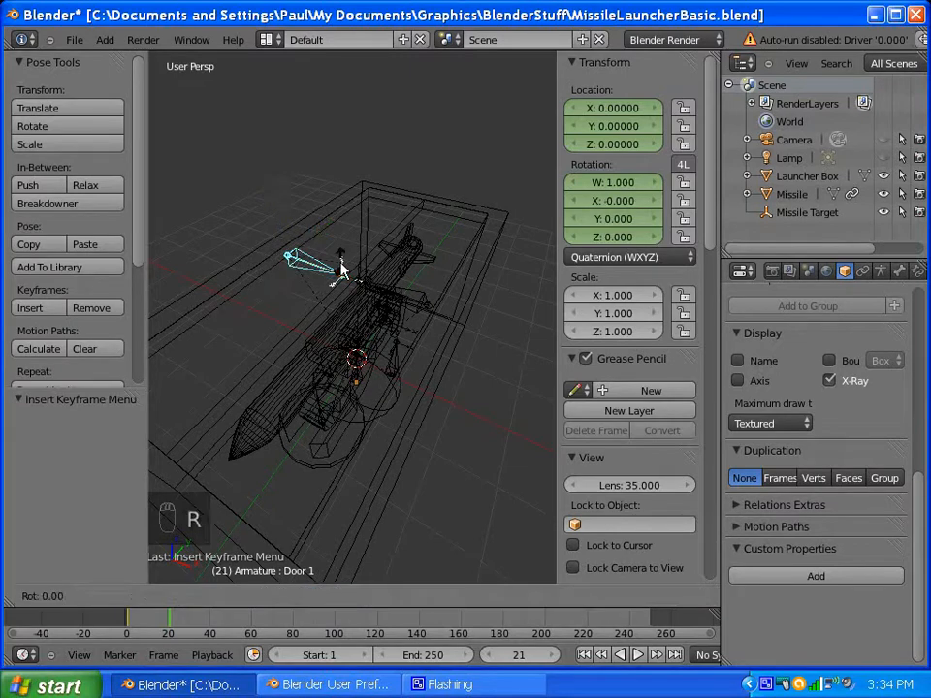
key("y")
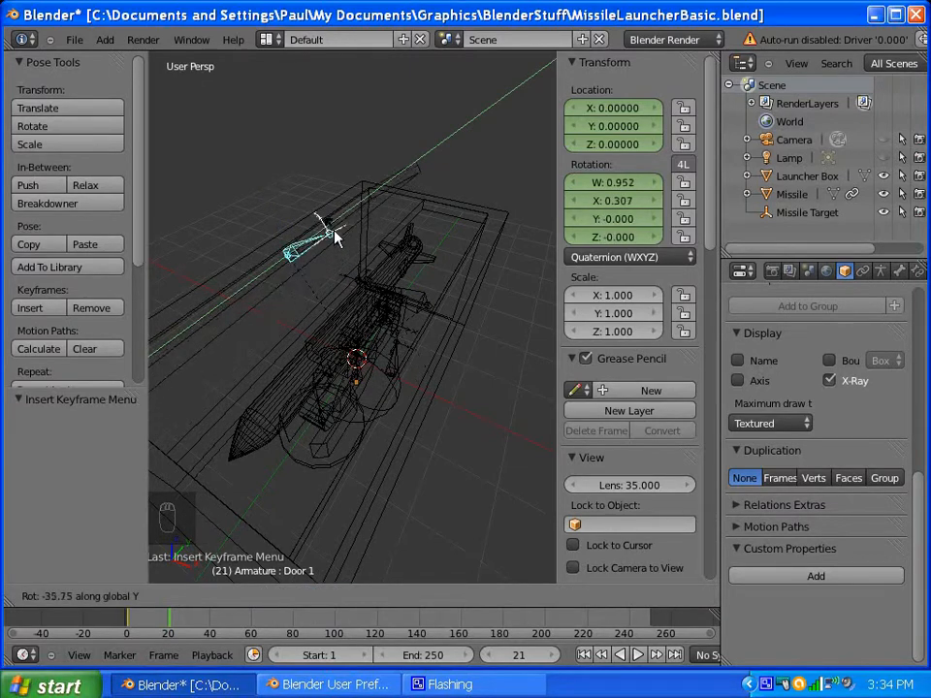
type("-90")
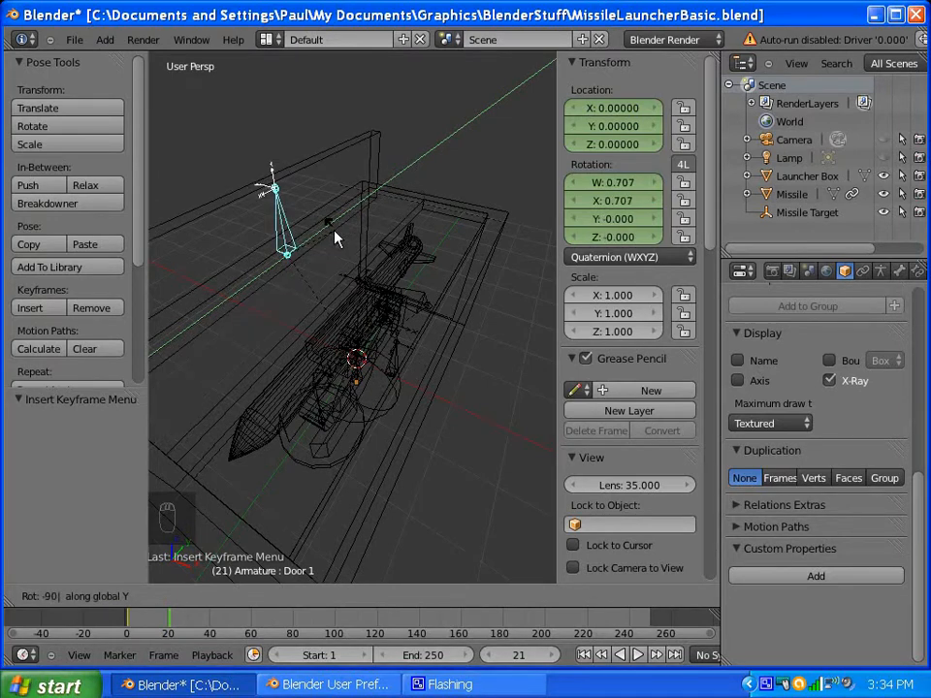
key("Return")
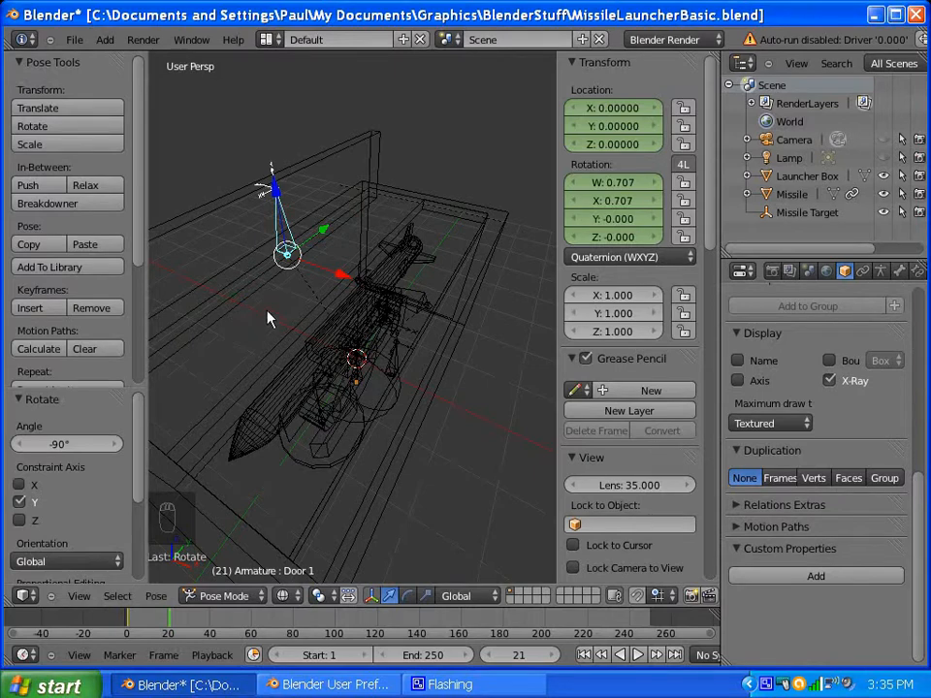
key("i")
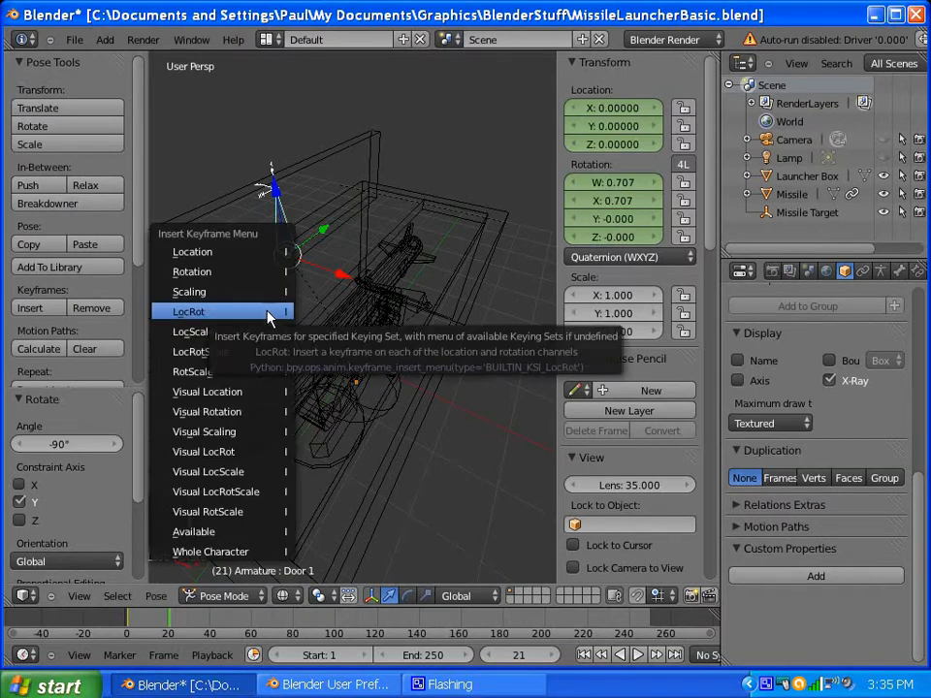
left_click(269, 312)
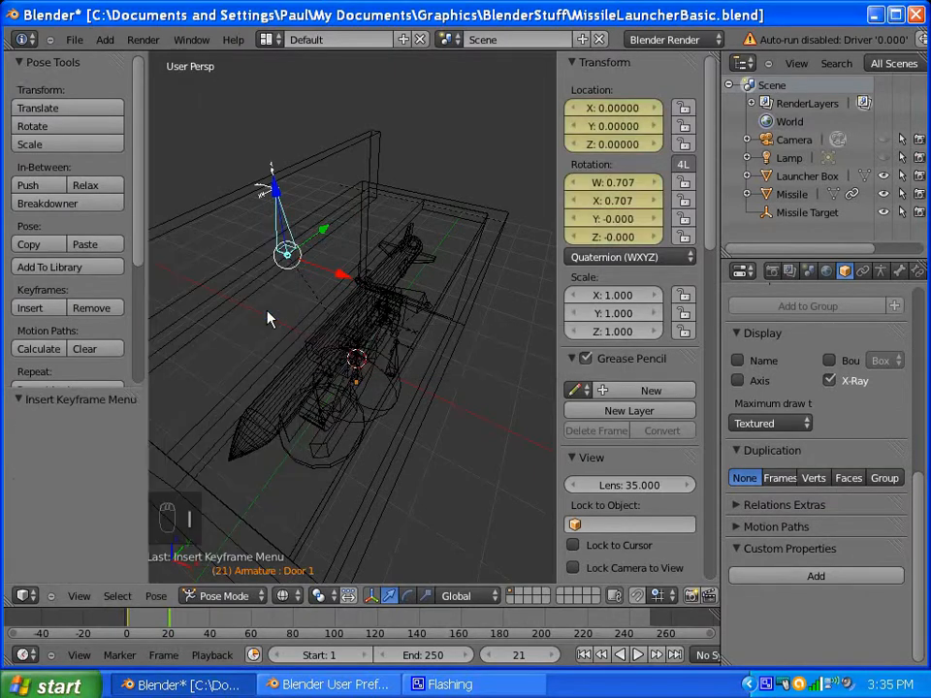
Step: At frame 21, rotate the Door 2 bone 90° about the global Y axis and insert a LocRot keyframe
right_click(422, 304)
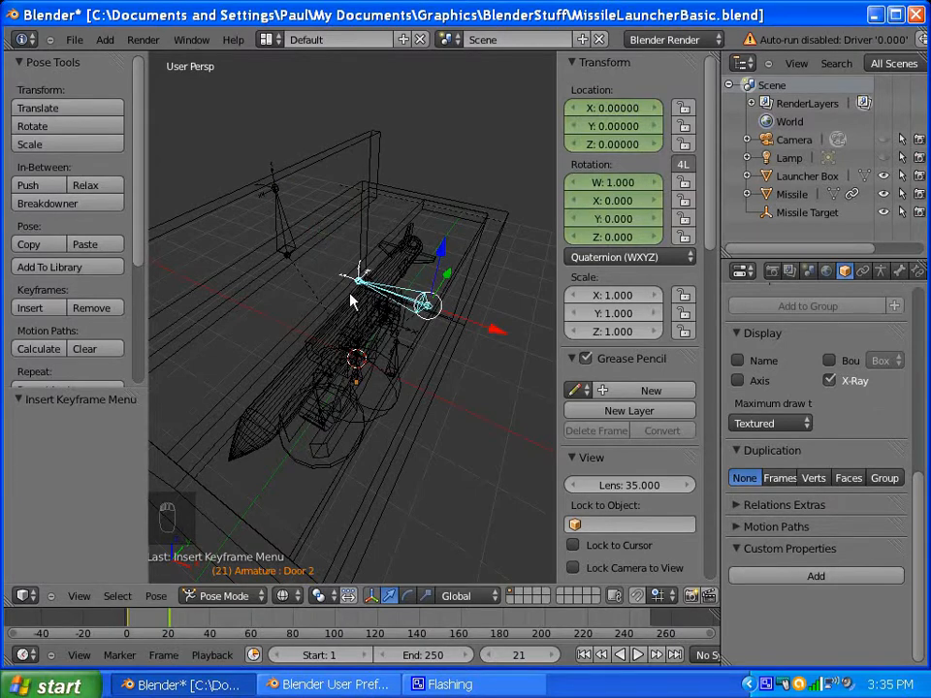
key("r")
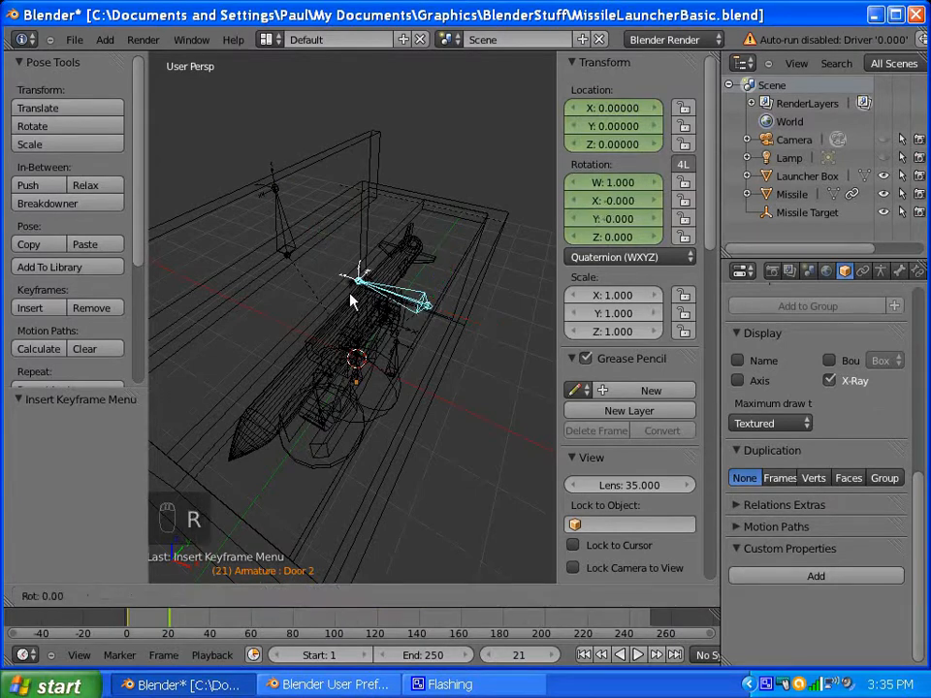
key("y")
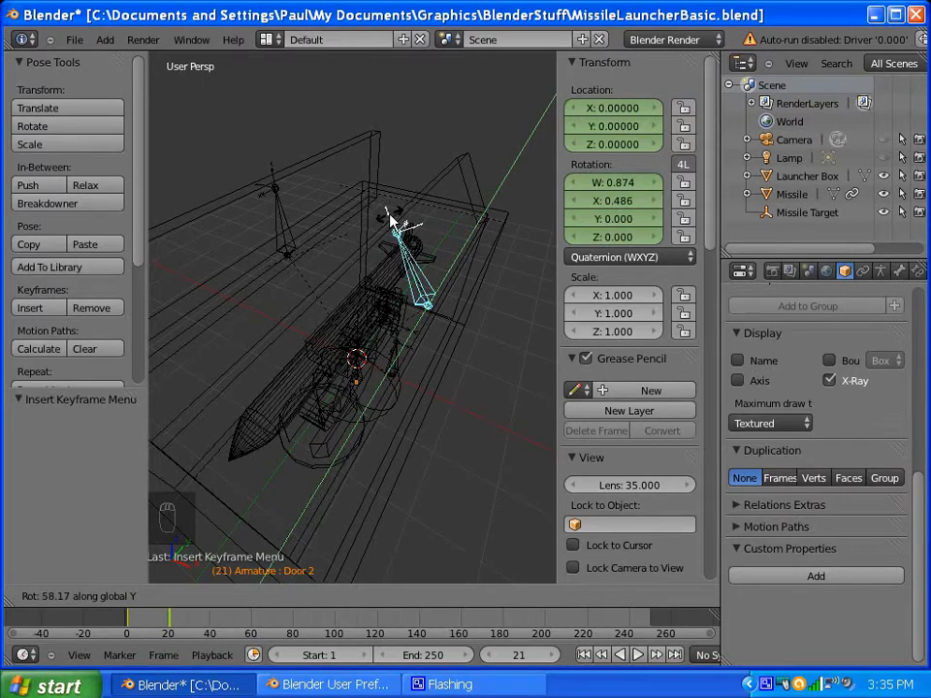
type("90")
key("Return")
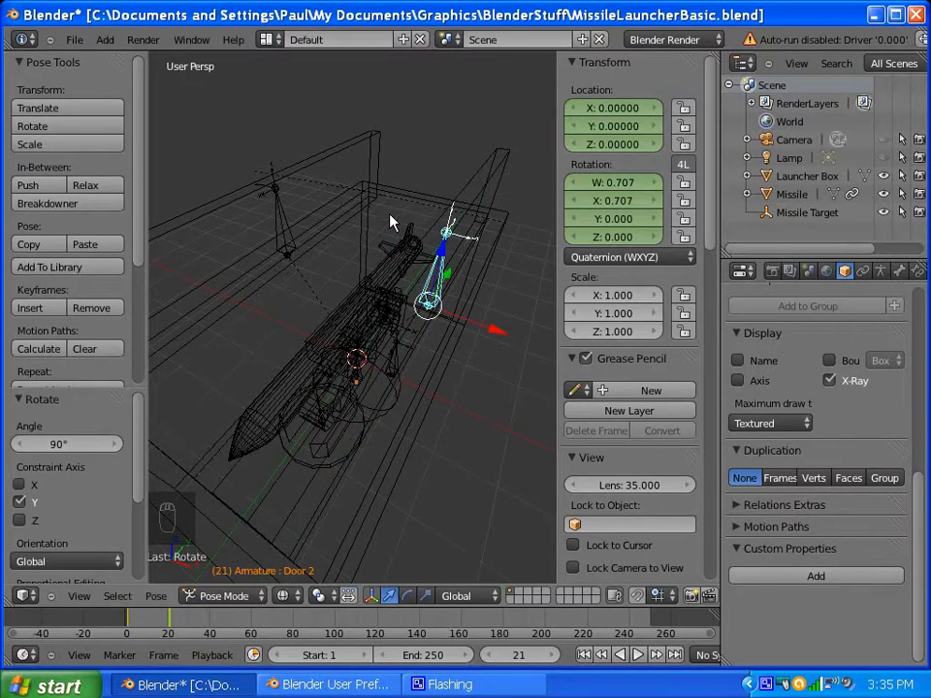
middle_click_drag(385, 287, 400, 266)
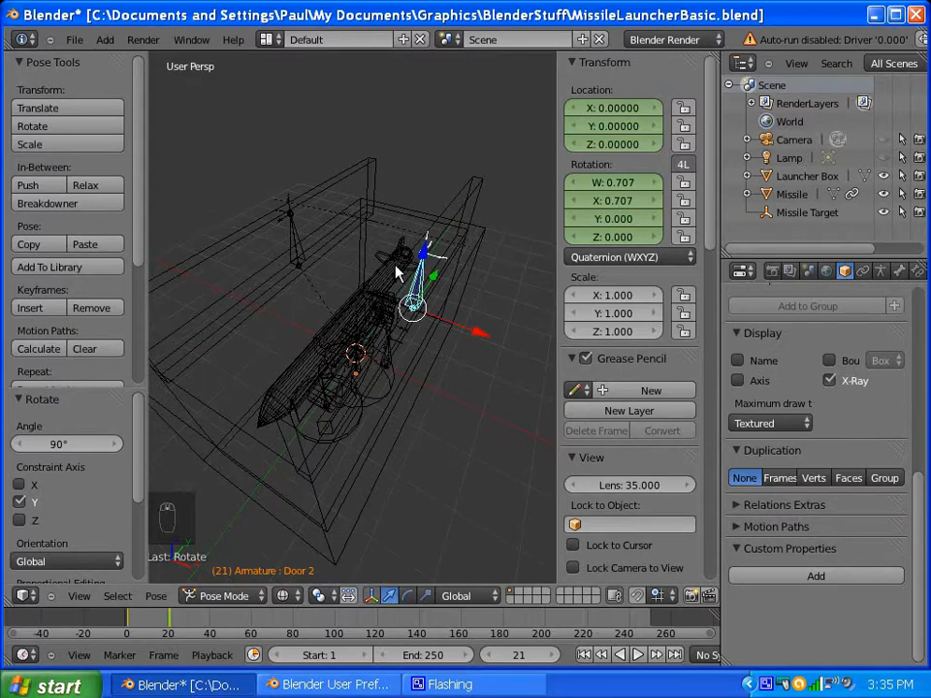
key("i")
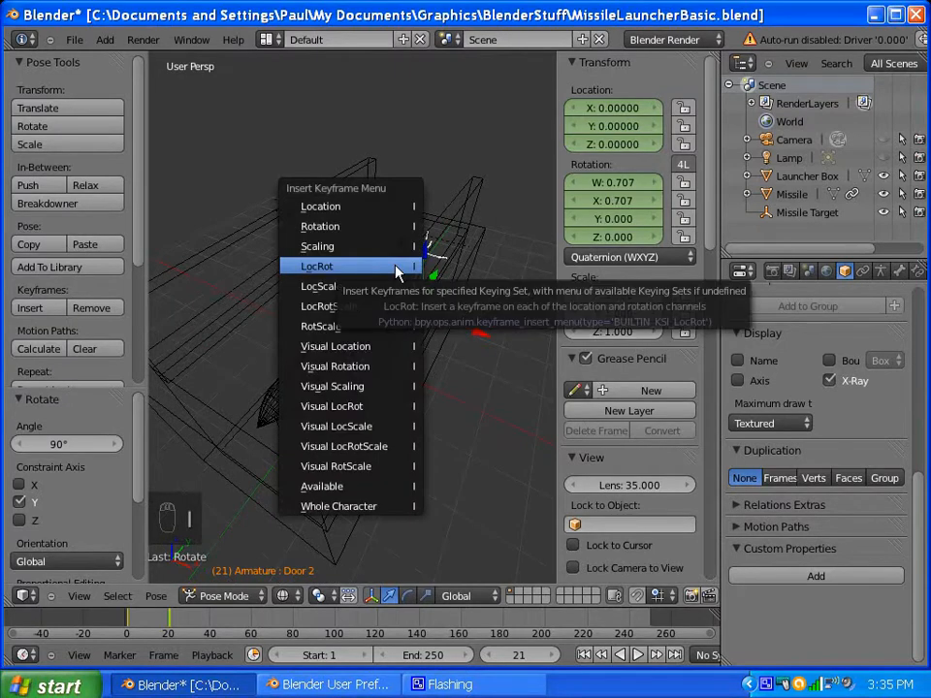
left_click(398, 268)
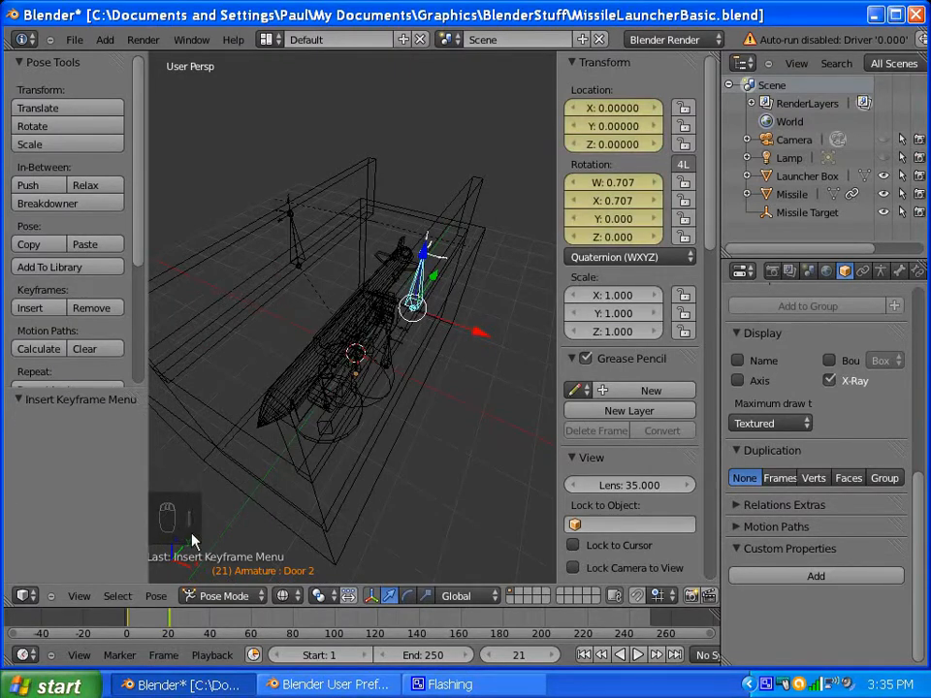
Step: Play the animation from frame 1 to check the opening motion of both doors
middle_click_drag(315, 360, 374, 347)
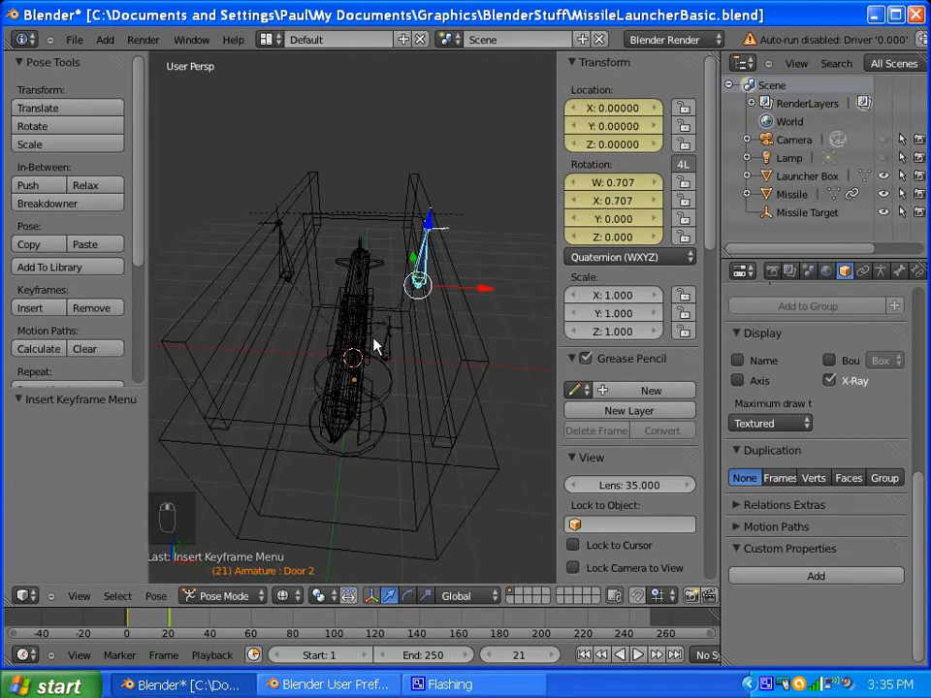
right_click(291, 270)
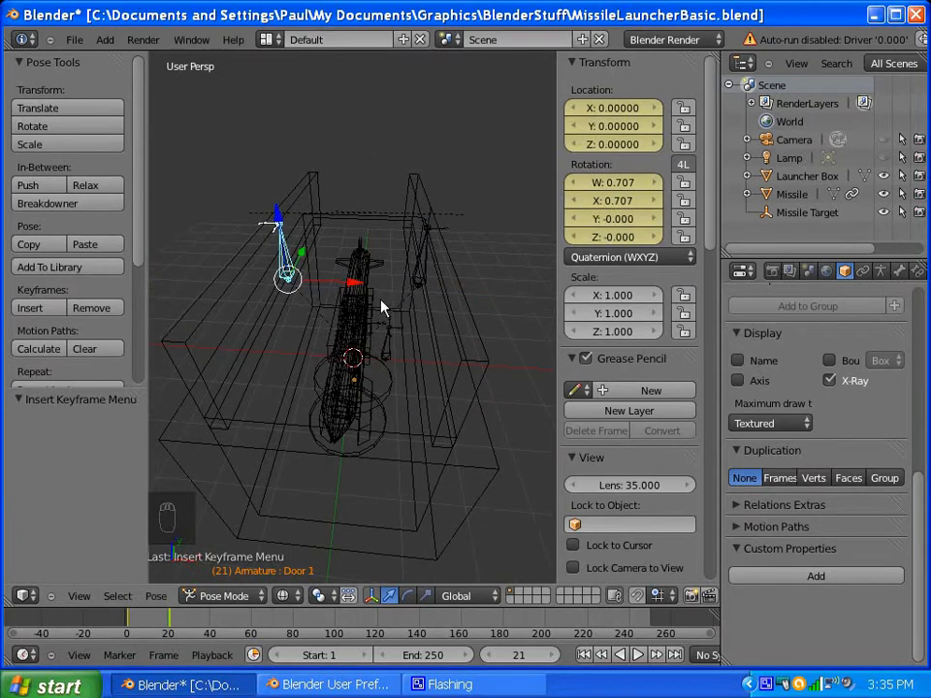
middle_click_drag(387, 308, 366, 291)
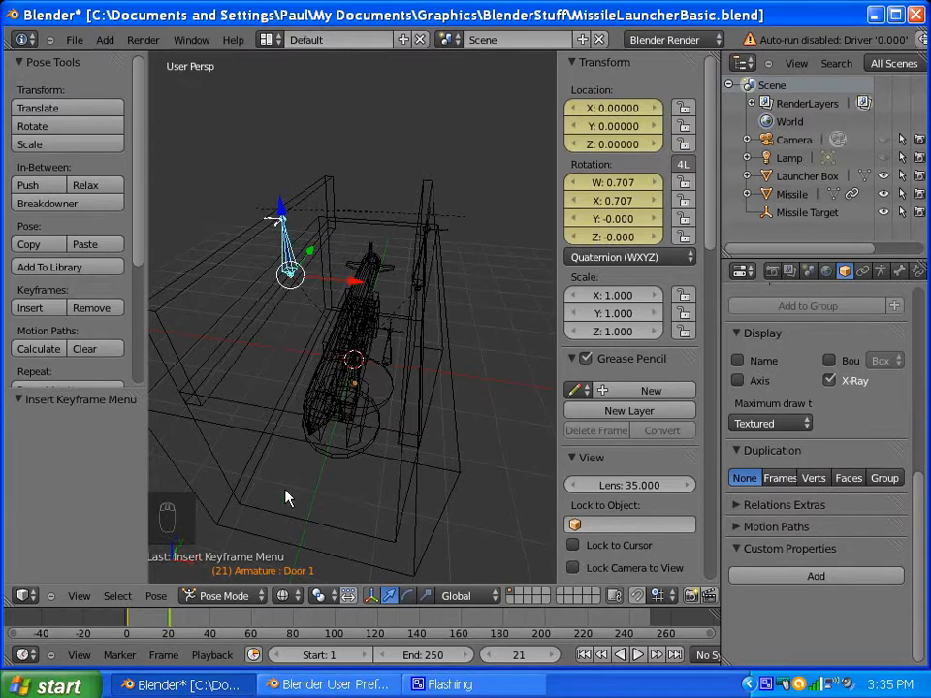
left_click(587, 654)
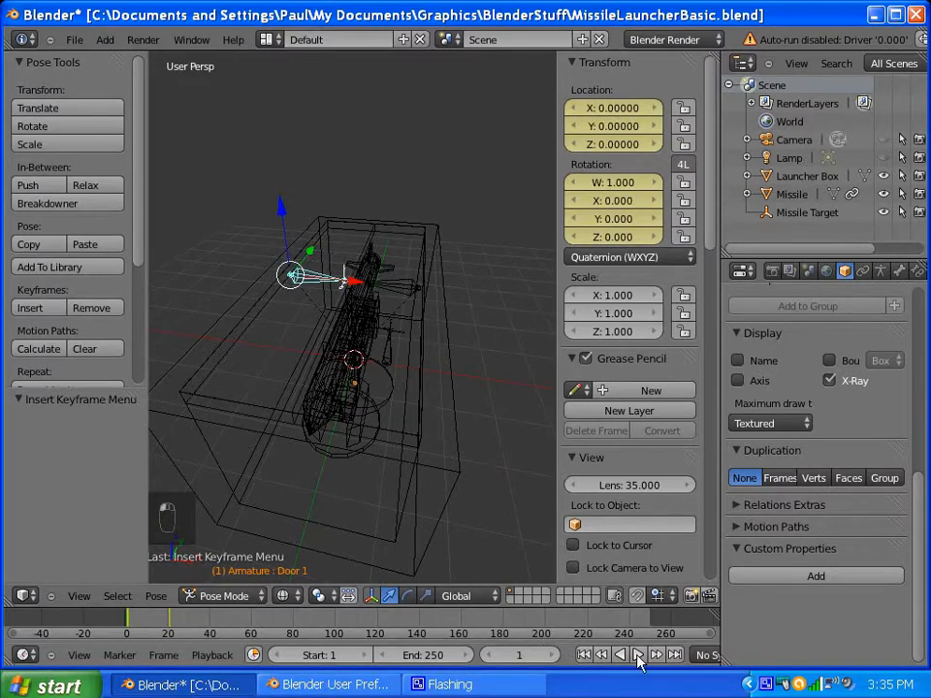
left_click(638, 656)
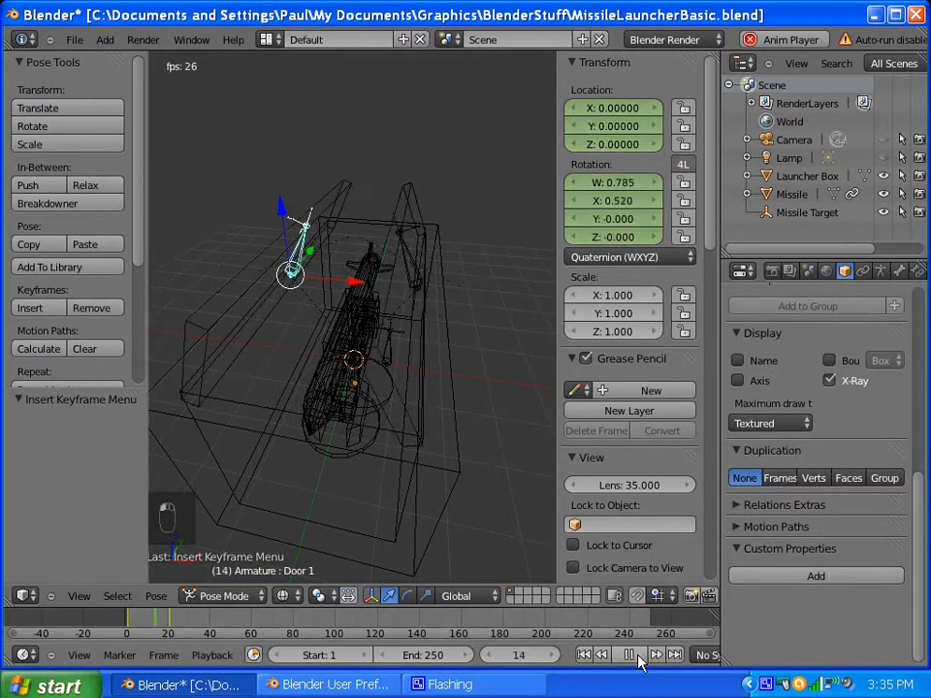
left_click(633, 656)
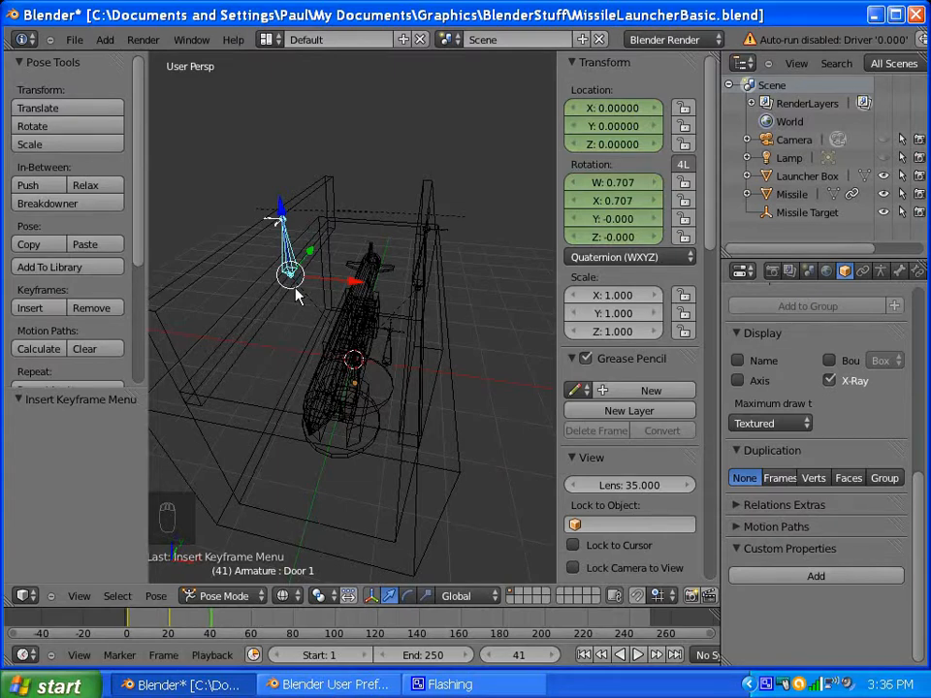
Step: At frame 41, move the Door 1 bone -2 units along the global Z axis and insert a LocRot keyframe
key("g")
key("z")
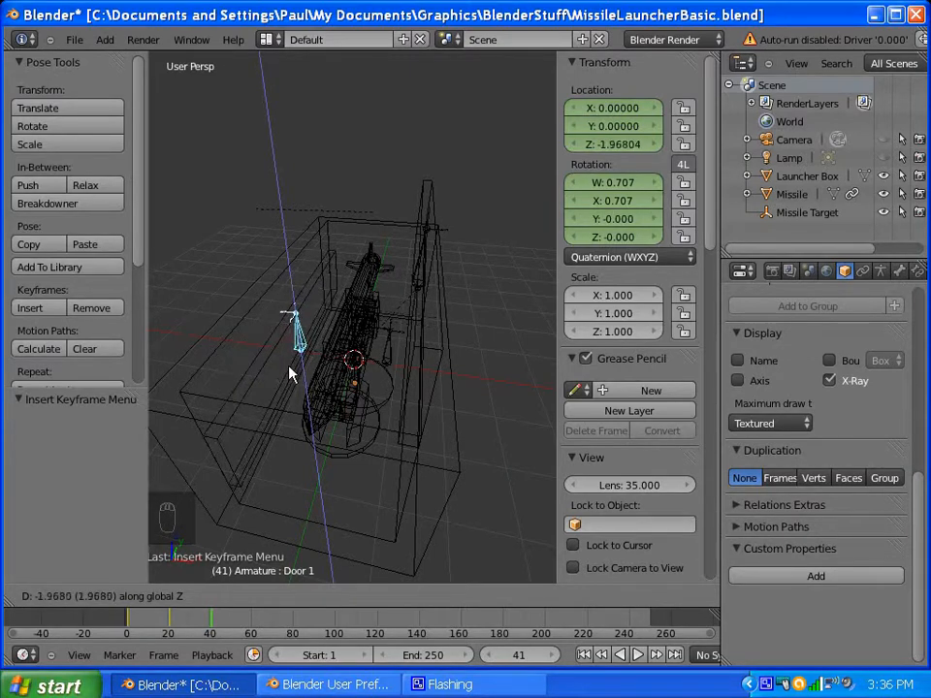
left_click(290, 367)
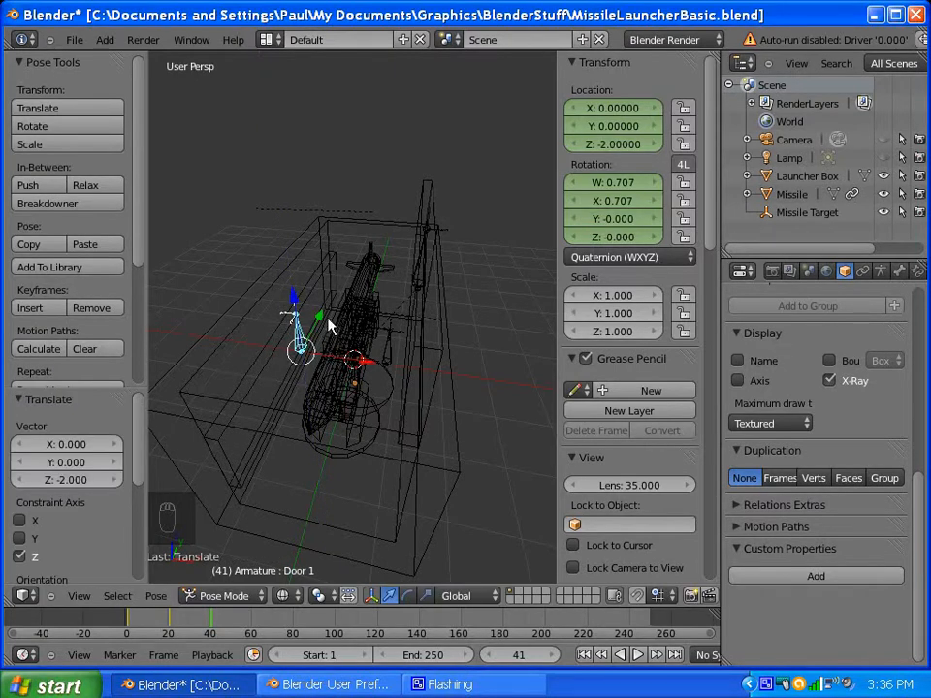
key("i")
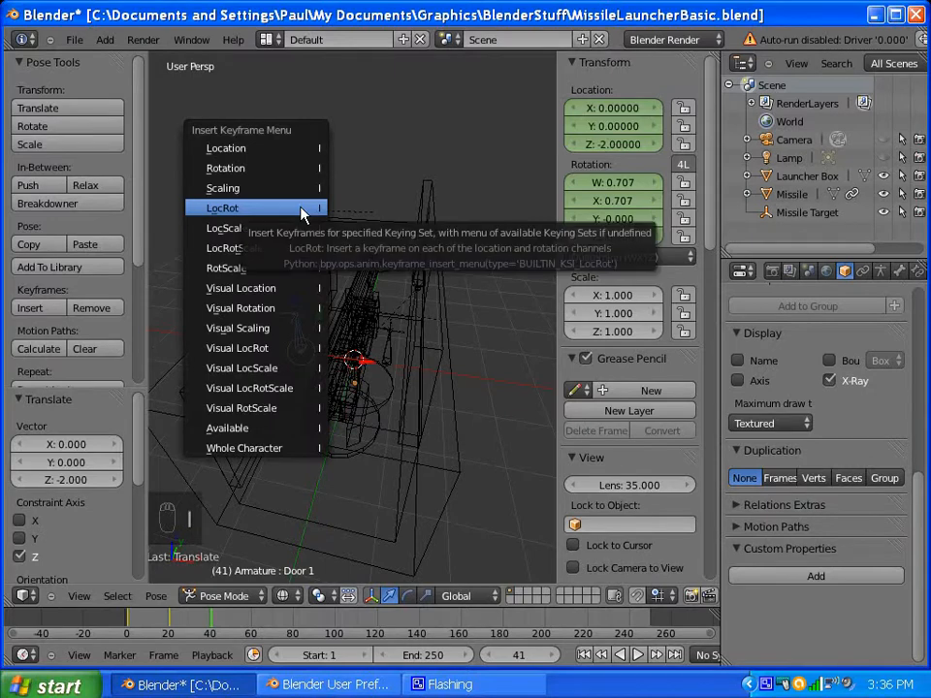
left_click(304, 210)
Step: Try moving the Door 2 mesh object -2 units along global Z with a LocRot keyframe at frame 41, and undo both changes
right_click(426, 265)
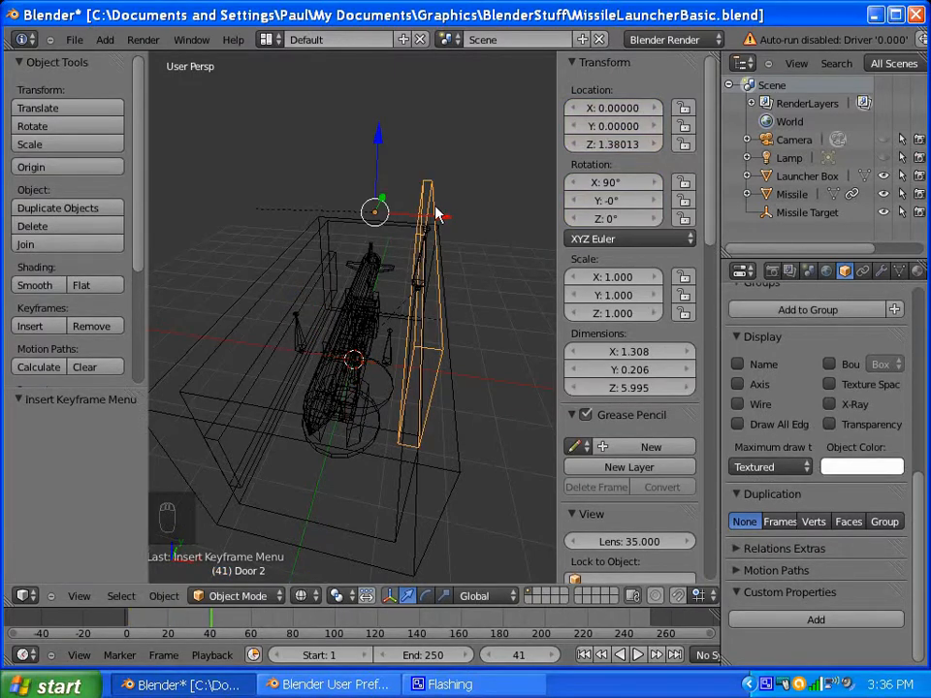
key("g")
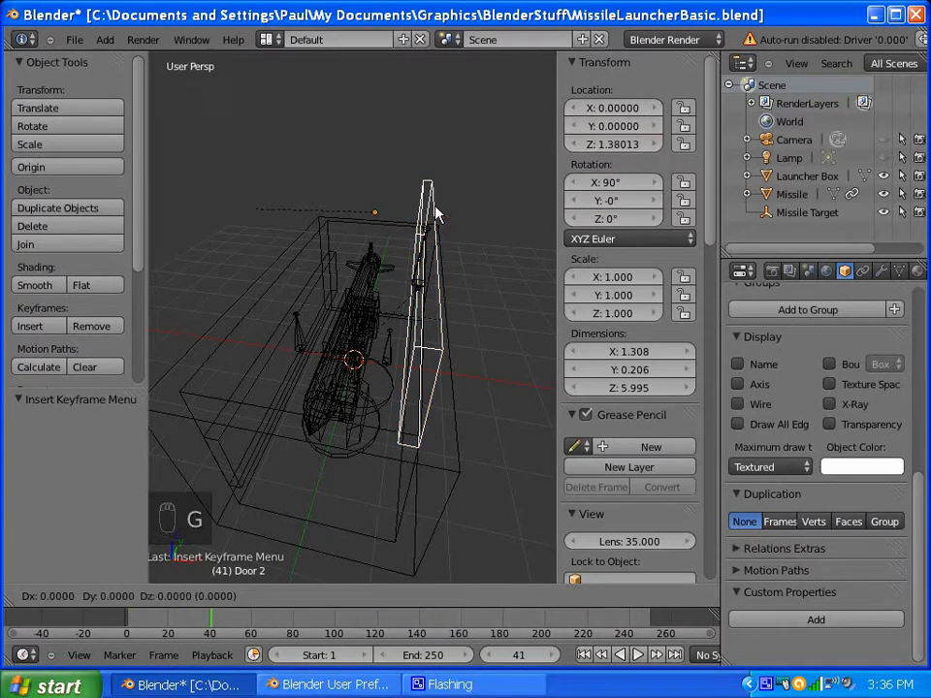
key("y")
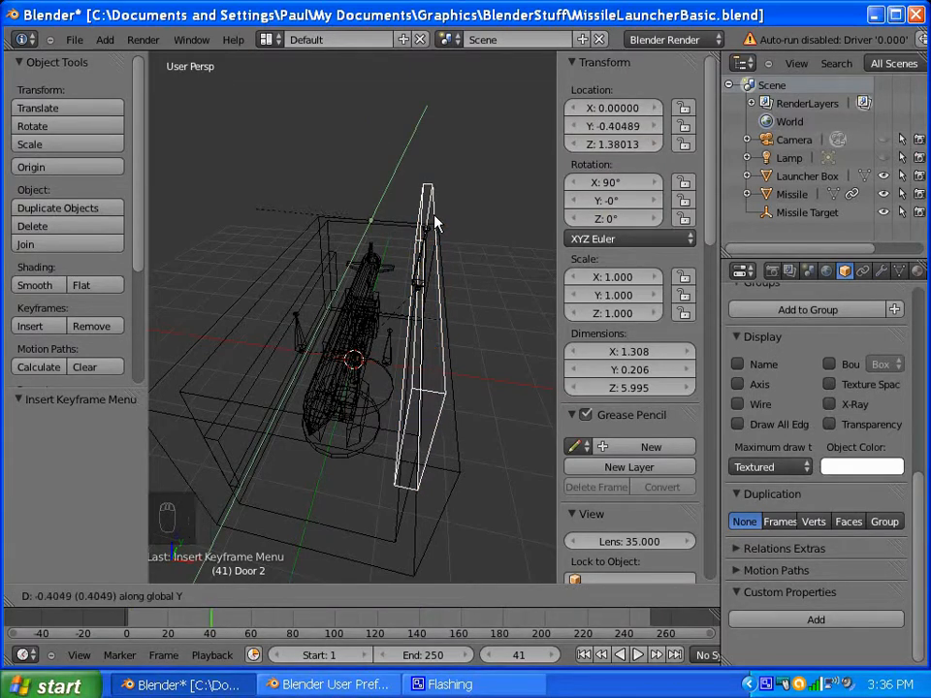
key("z")
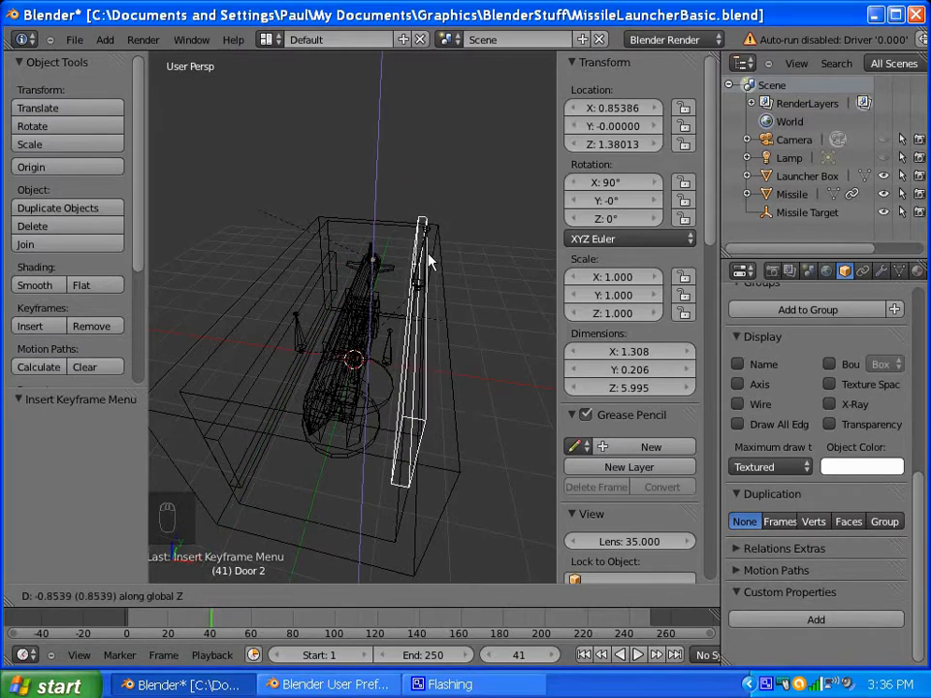
key("ctrl")
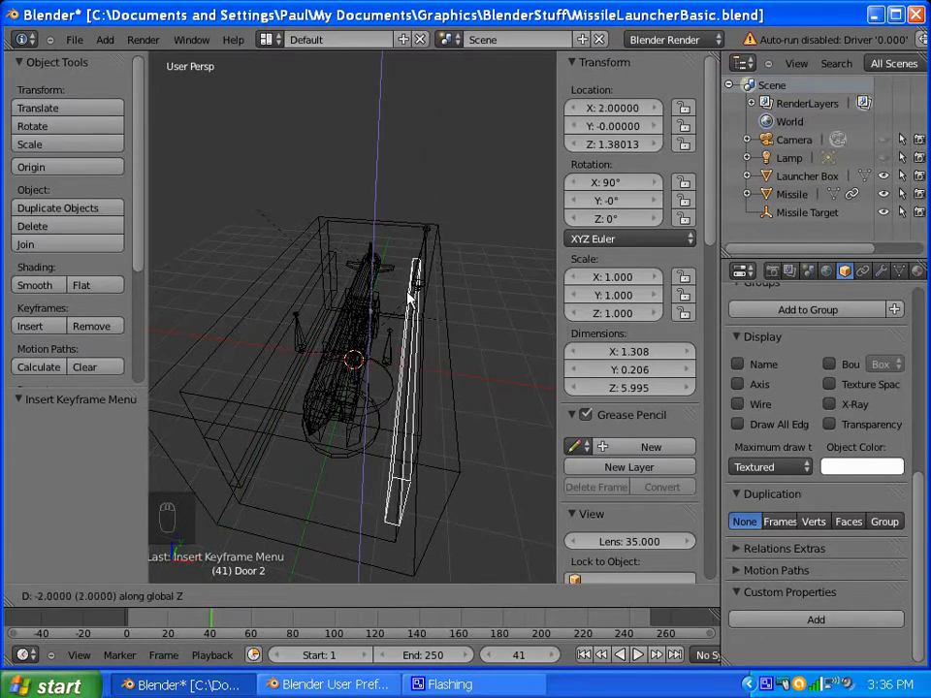
left_click(417, 285)
key("i")
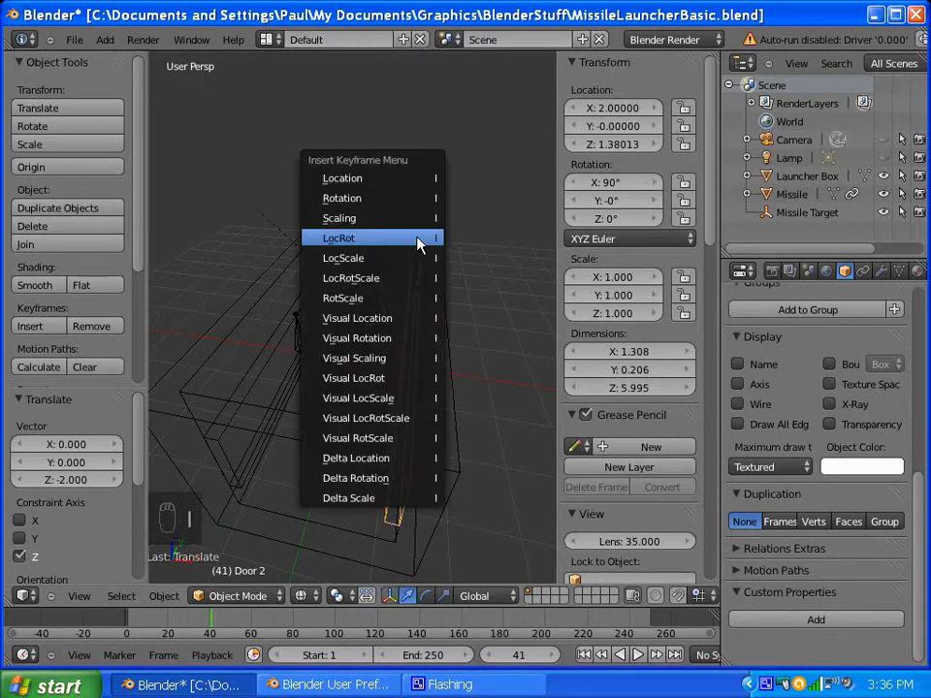
left_click(420, 243)
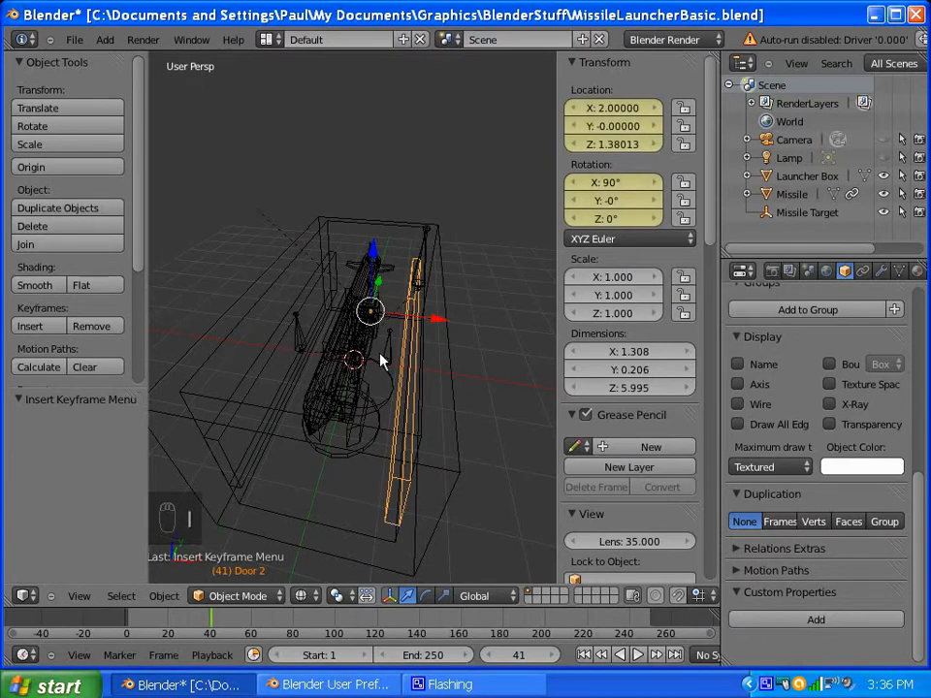
middle_click_drag(417, 381, 434, 355)
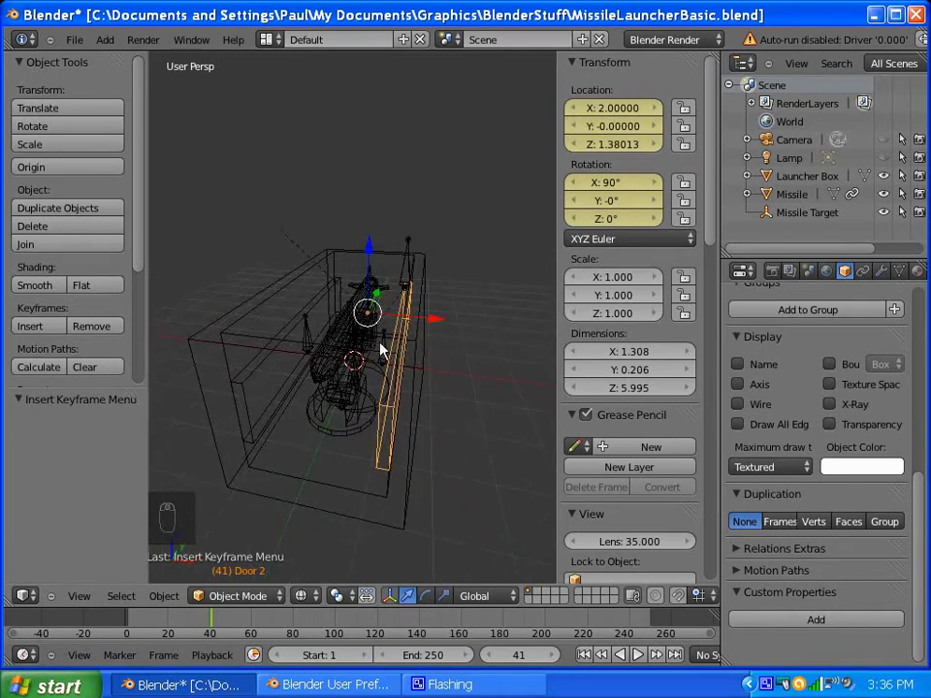
key("ctrl+z")
key("ctrl+z")
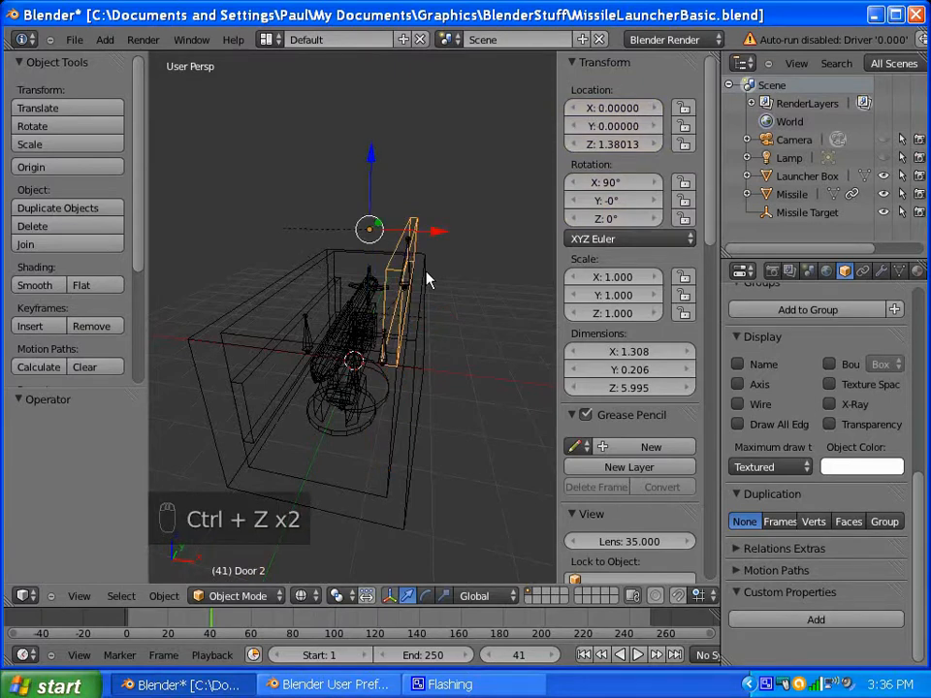
Step: At frame 41, move the Door 2 bone -2 units along the global Z axis and insert a LocRot keyframe
middle_click_drag(461, 256, 375, 271)
scroll(388, 293, "up", 1)
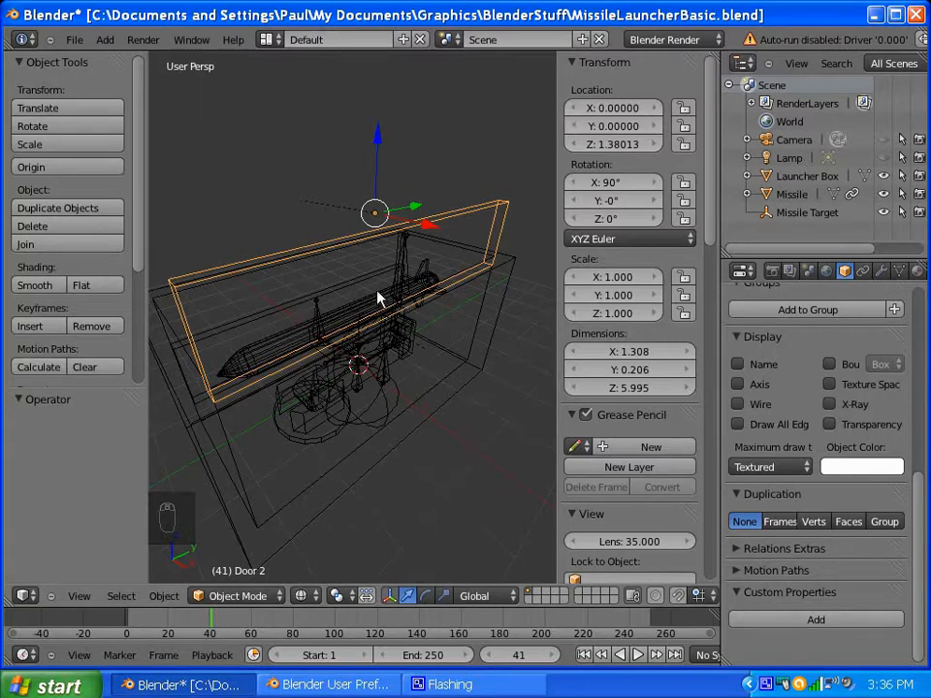
middle_click_drag(374, 209, 381, 208)
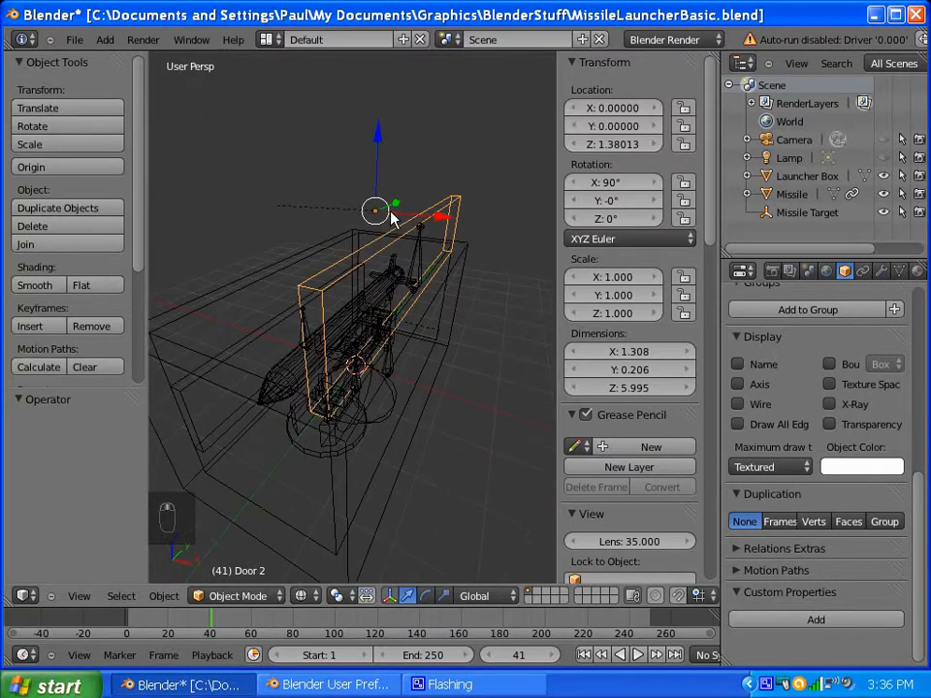
right_click(419, 259)
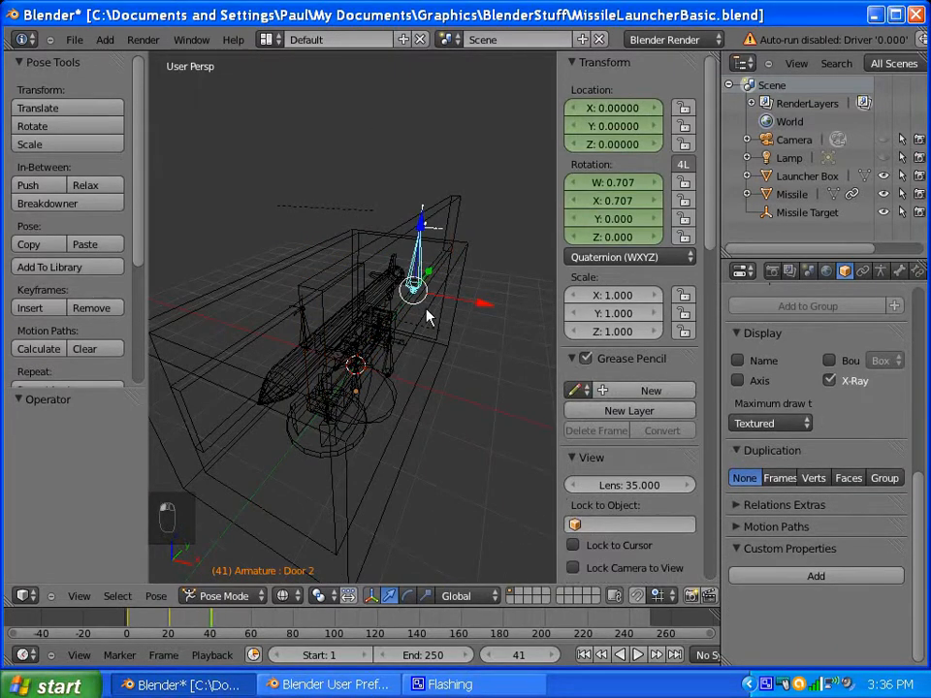
middle_click_drag(440, 287, 376, 302)
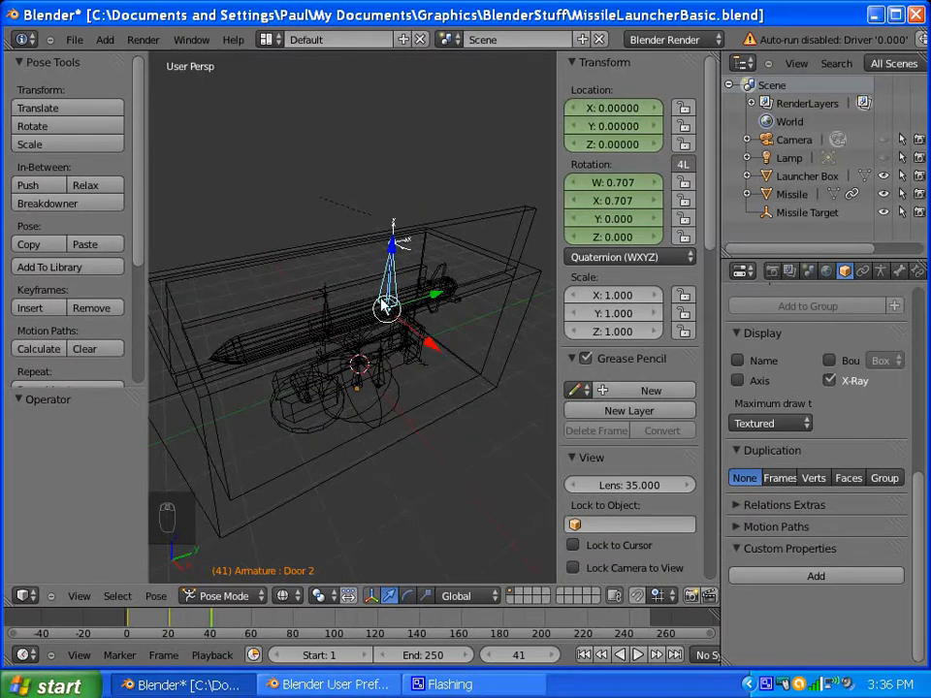
middle_click_drag(384, 312, 422, 287)
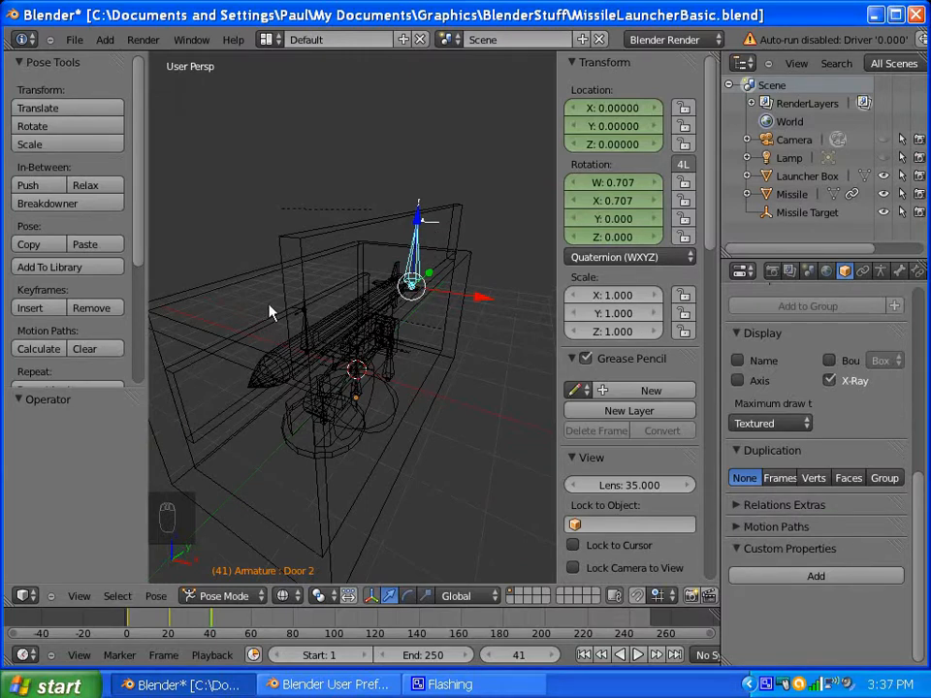
key("g")
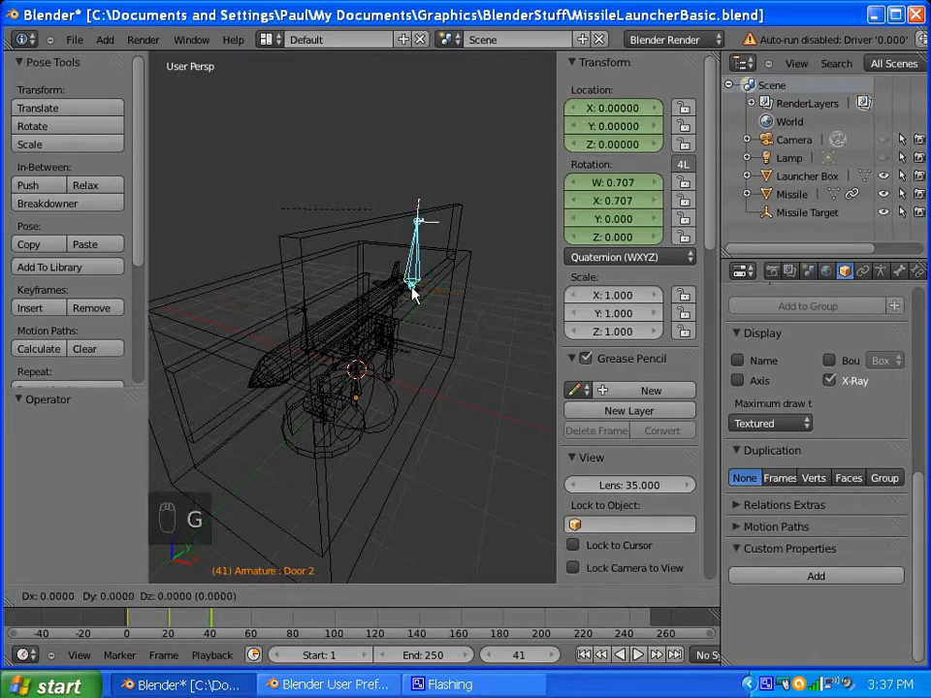
key("z")
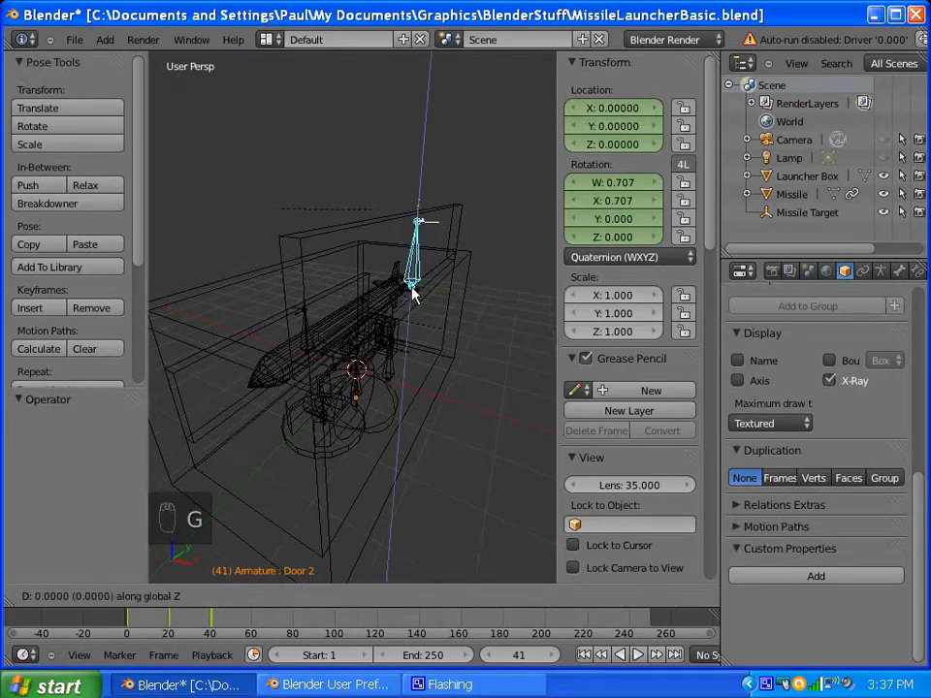
key("ctrl")
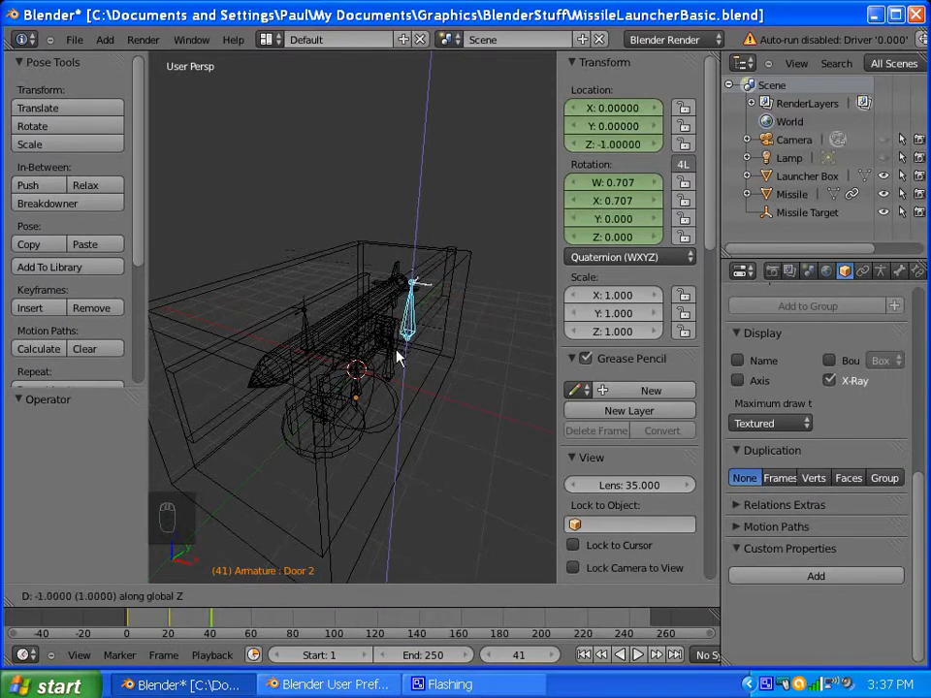
left_click(388, 376)
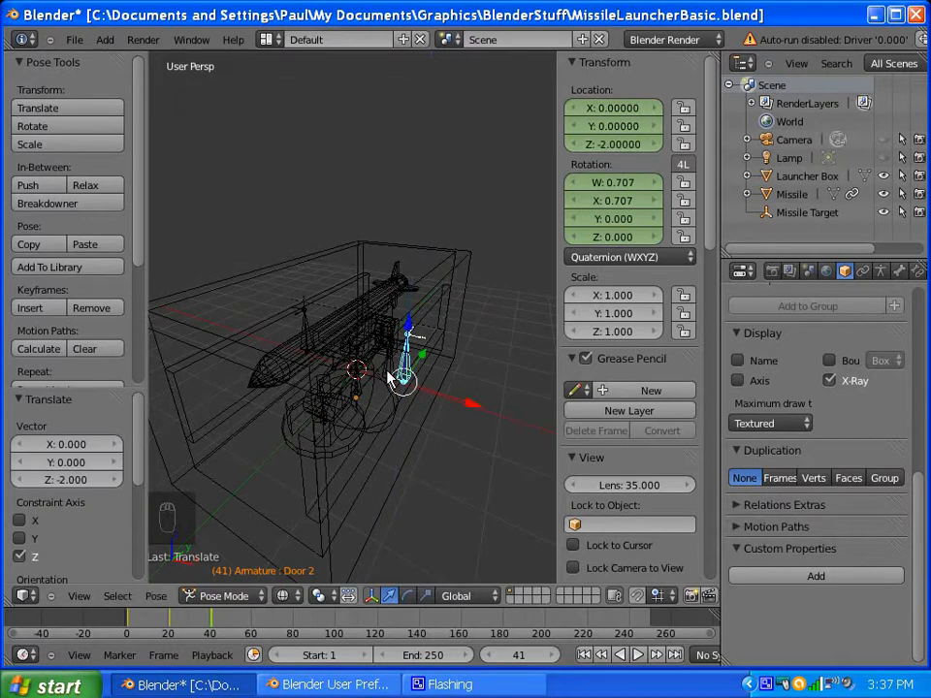
key("i")
left_click(394, 296)
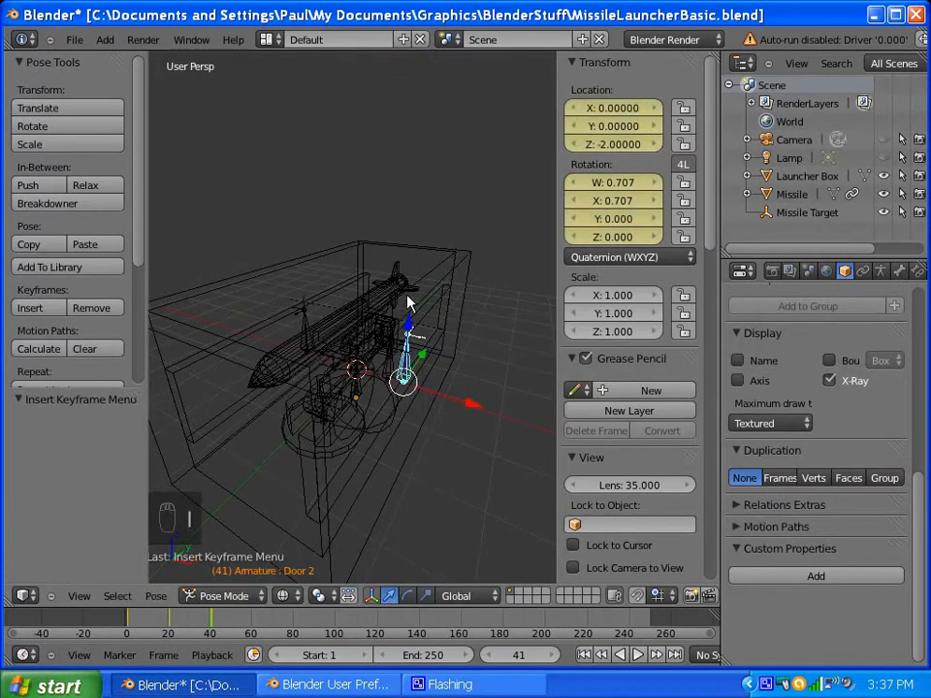
Step: Play the animation from frame 1 and examine the doors opening and lowering inside the launcher box
middle_click_drag(381, 330, 388, 373)
left_click(585, 655)
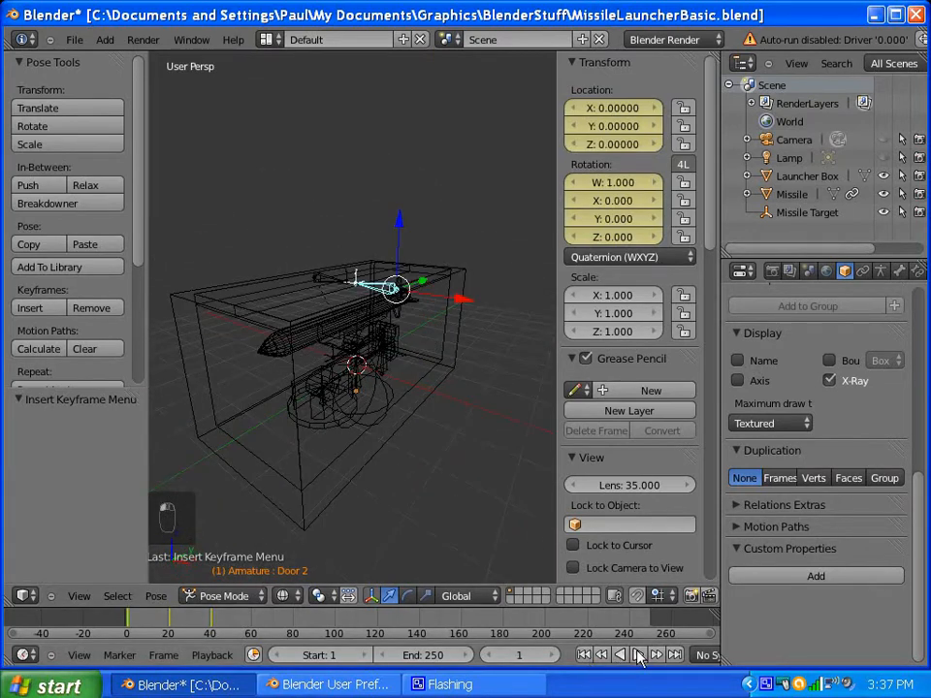
left_click(639, 655)
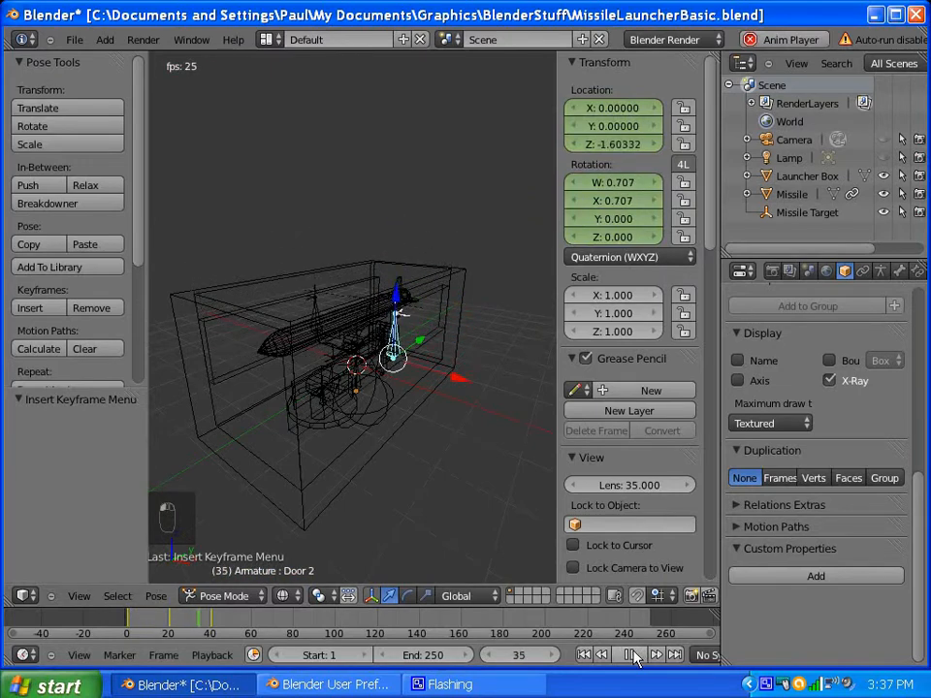
key("alt+a")
middle_click_drag(375, 318, 324, 391)
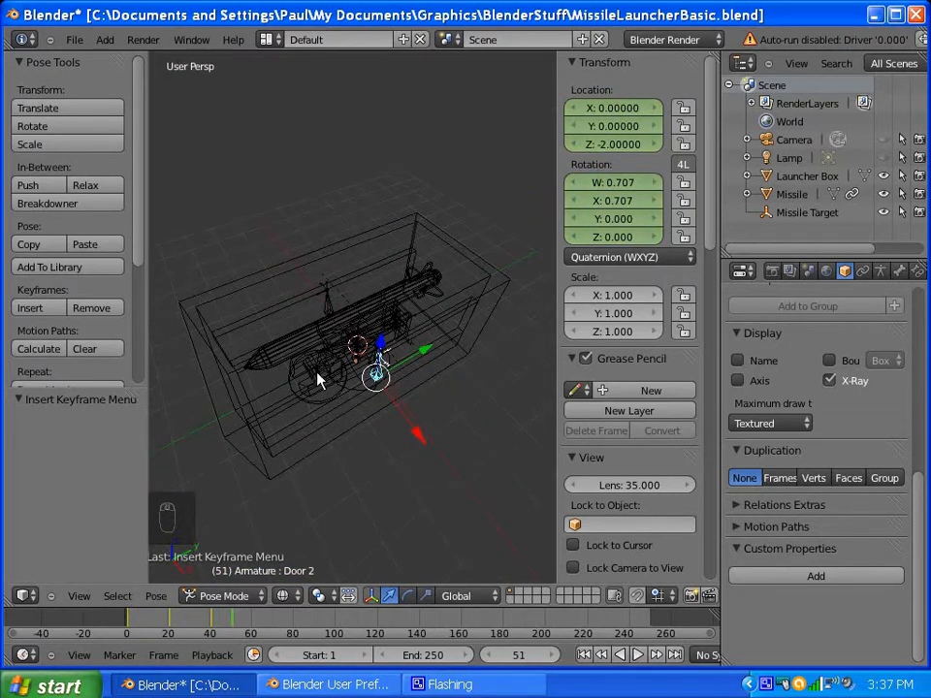
scroll(318, 379, "up", 2)
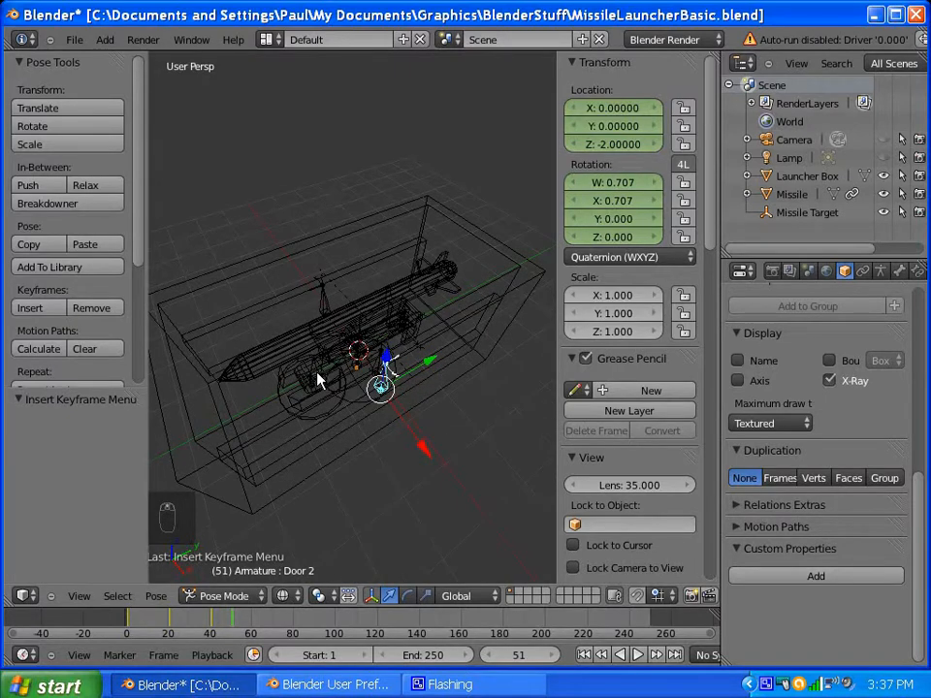
scroll(318, 380, "down", 2)
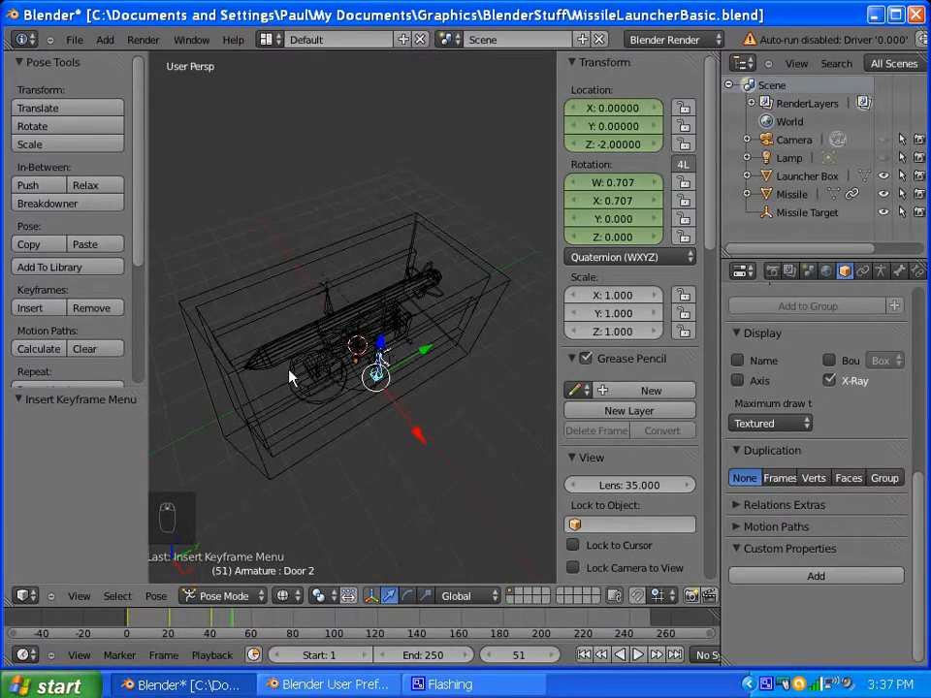
scroll(288, 378, "up", 2)
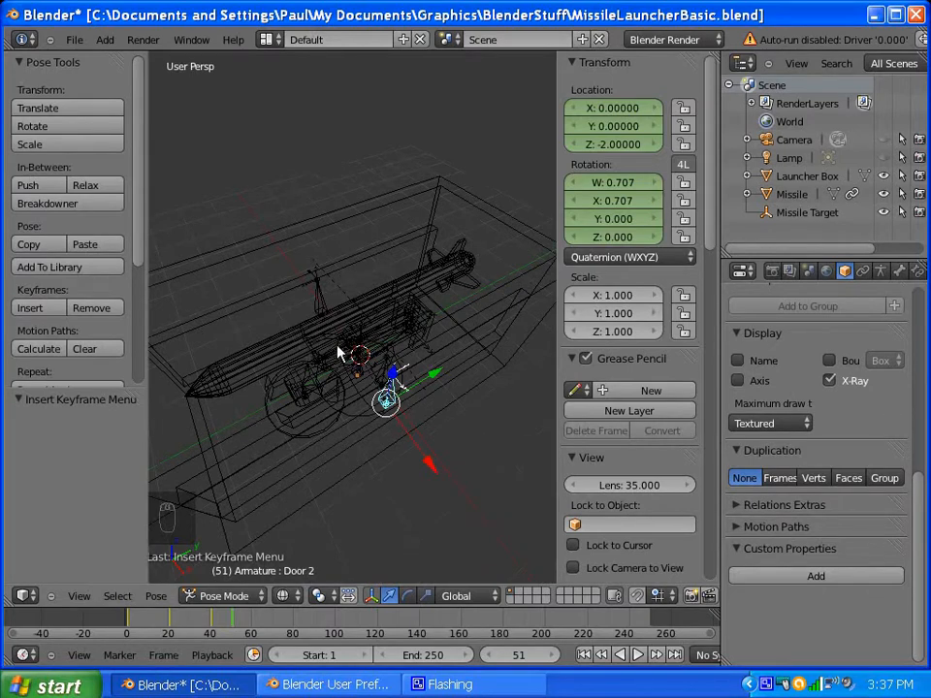
scroll(338, 350, "down", 2)
scroll(338, 351, "up", 2)
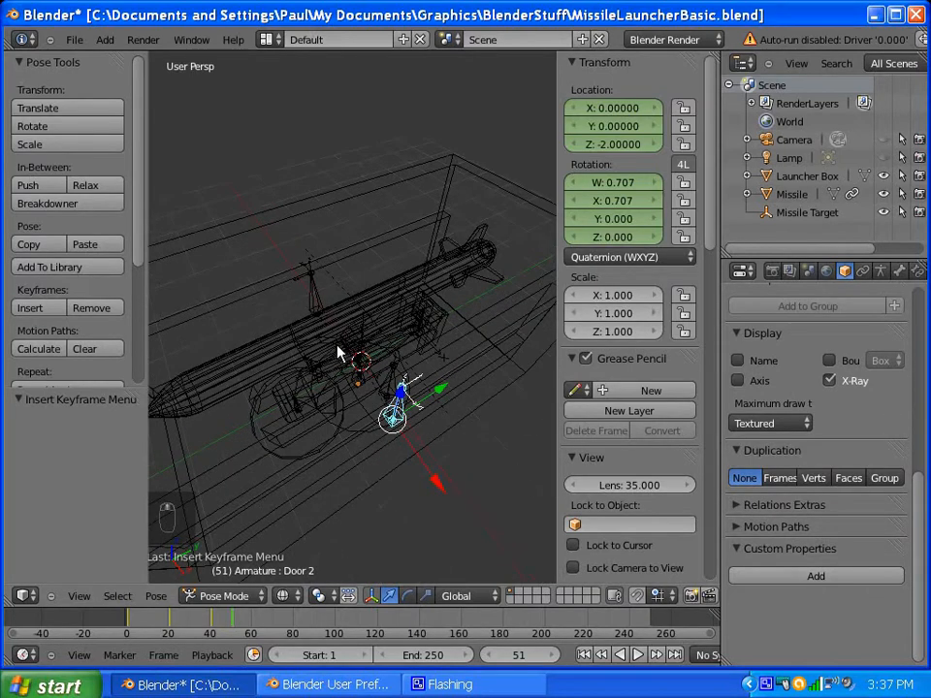
Step: At frame 41, insert LocRot keyframes on the BasePivot and Arm 1 bones
left_click(603, 655)
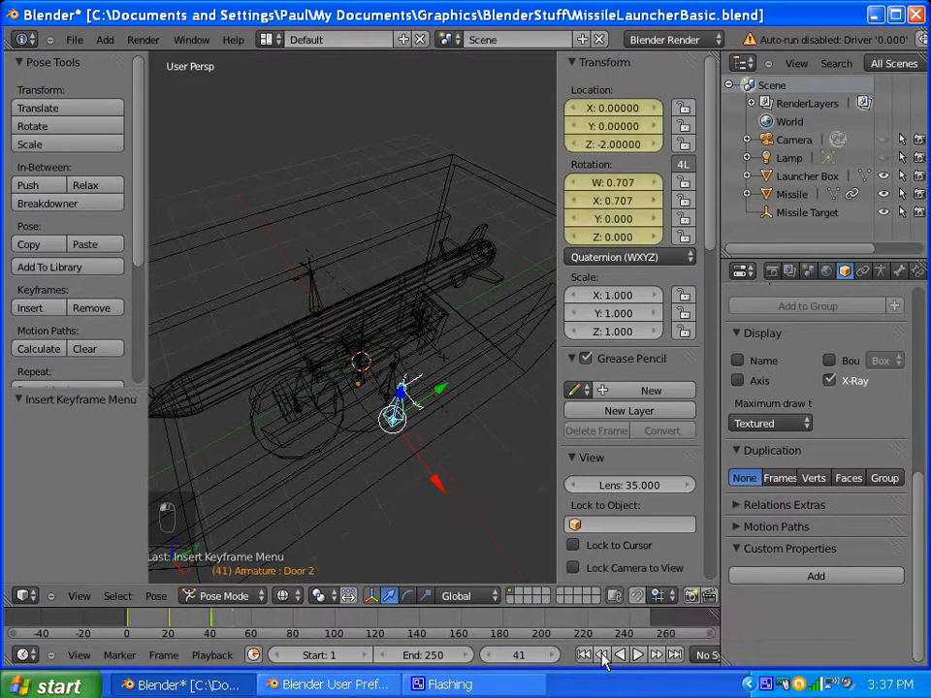
middle_click_drag(333, 387, 328, 276)
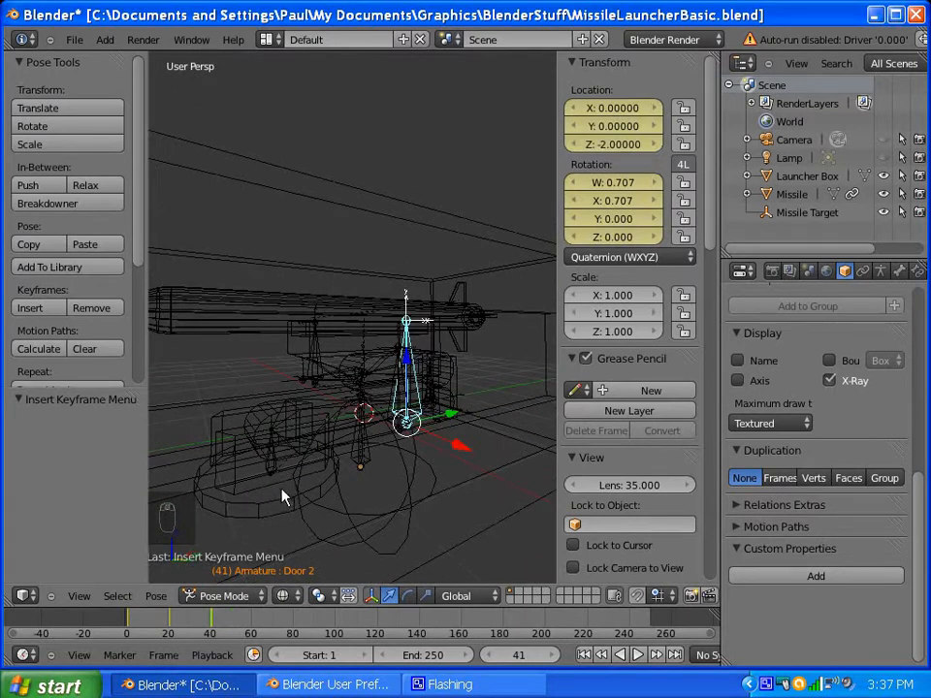
middle_click_drag(239, 460, 297, 484)
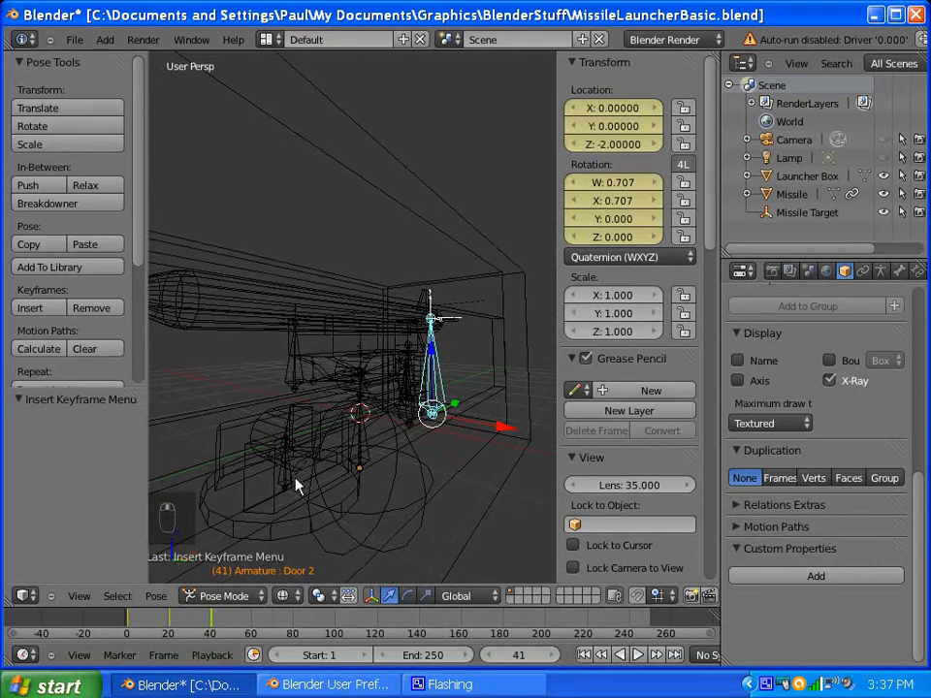
right_click(289, 484)
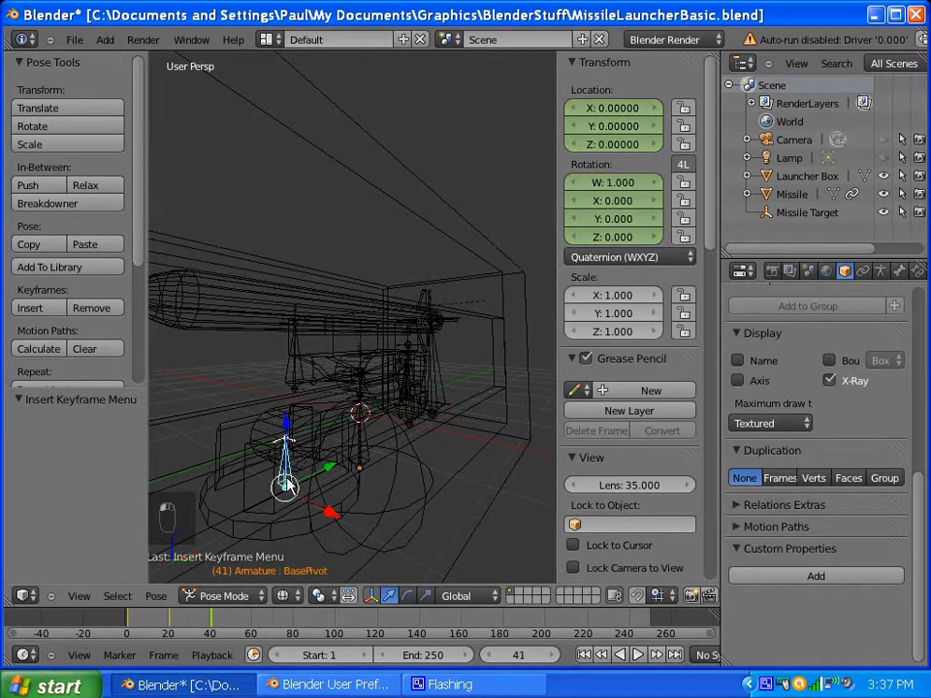
key("i")
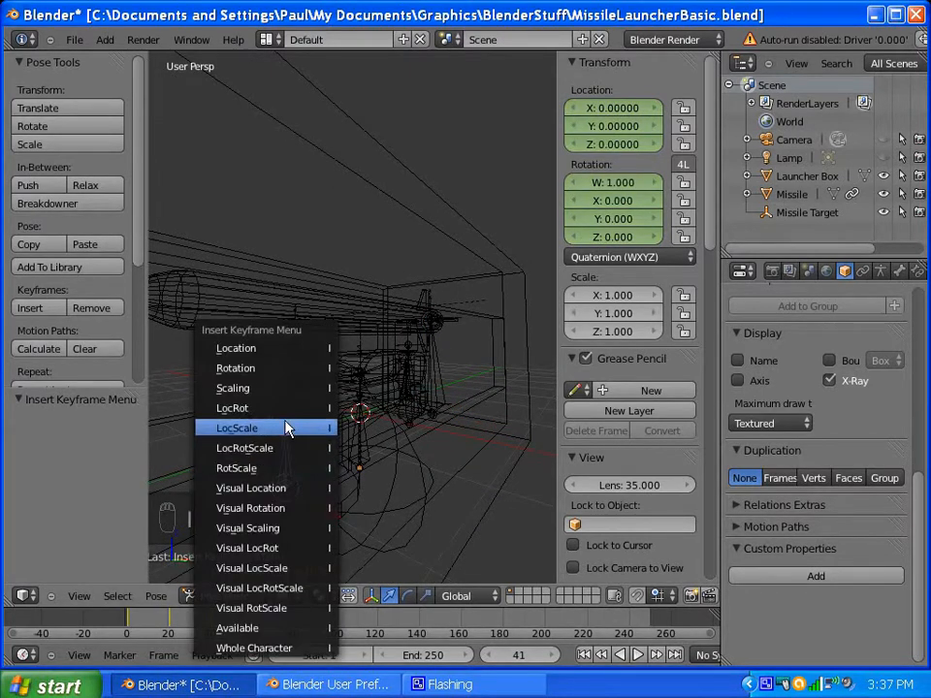
left_click(285, 413)
right_click(322, 433)
key("i")
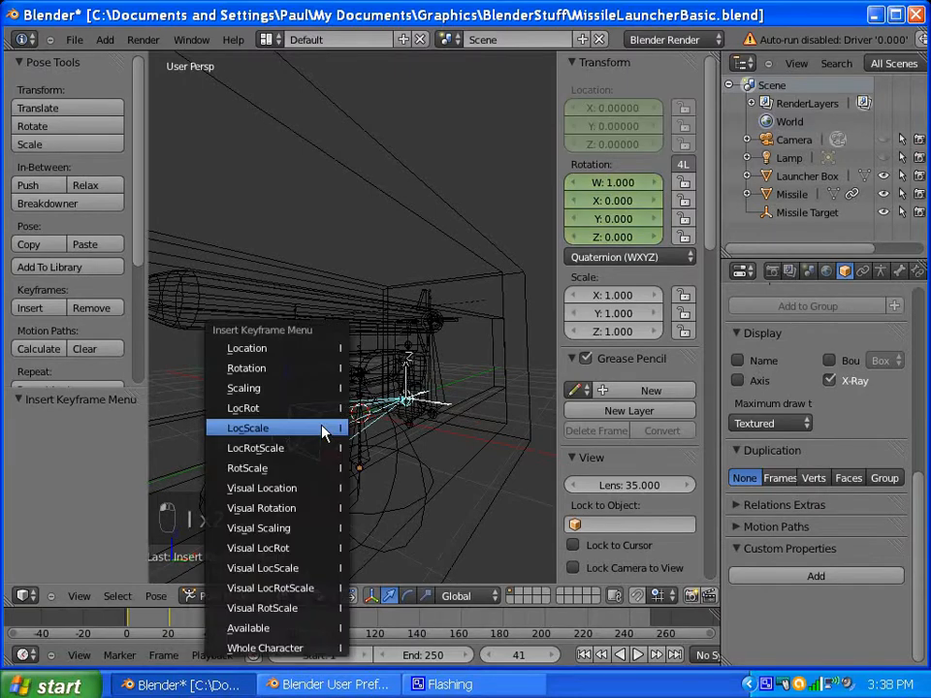
left_click(311, 407)
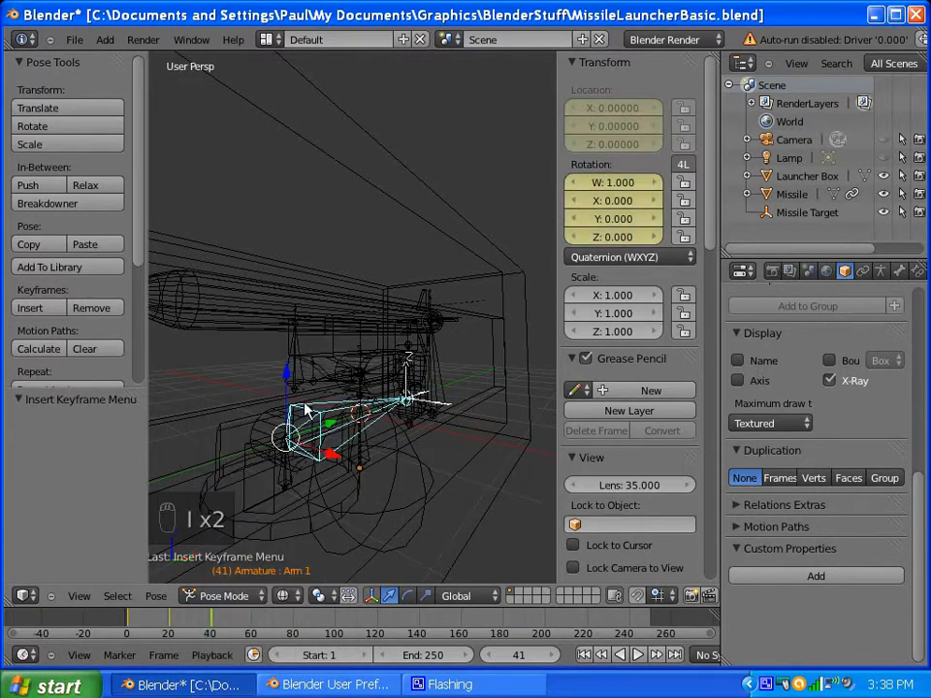
Step: Insert LocRot keyframes on the Arm 2 and Arm 3 bones at frame 41
middle_click_drag(412, 384, 266, 419)
middle_click_drag(482, 406, 382, 413)
right_click(441, 442)
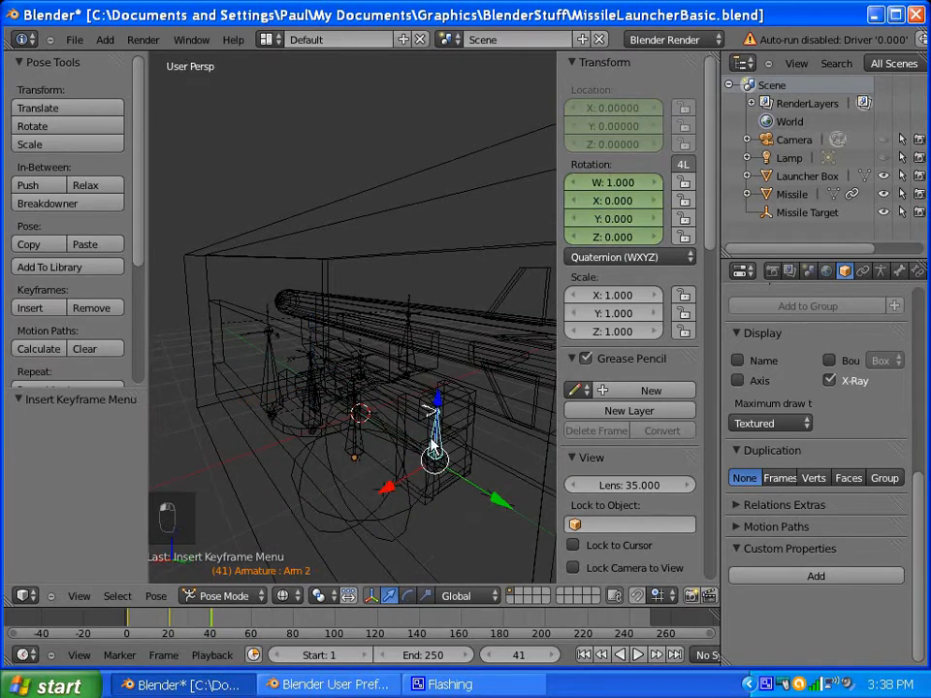
key("i")
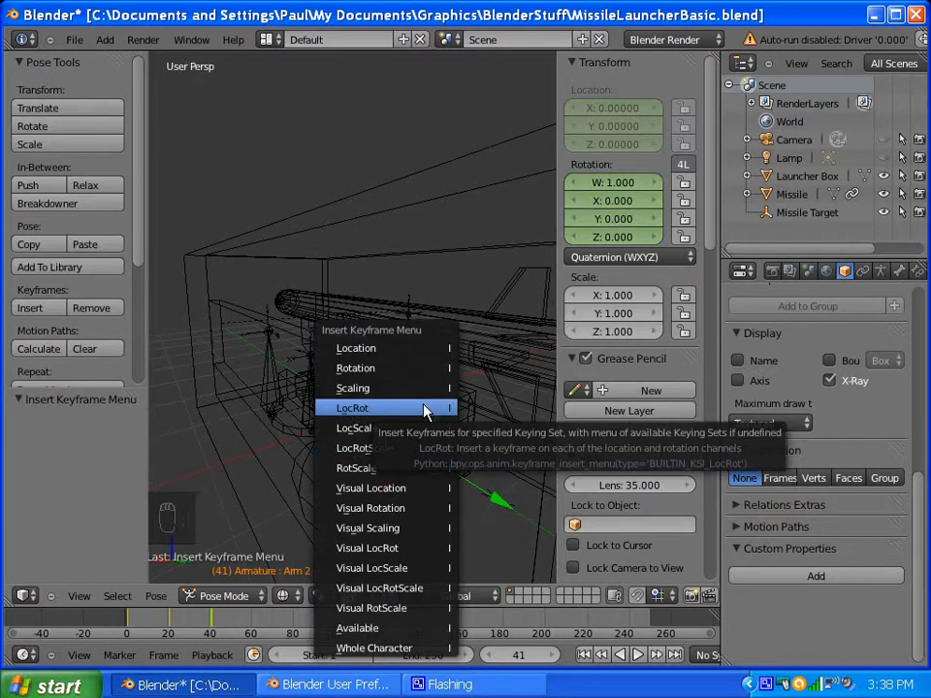
left_click(425, 412)
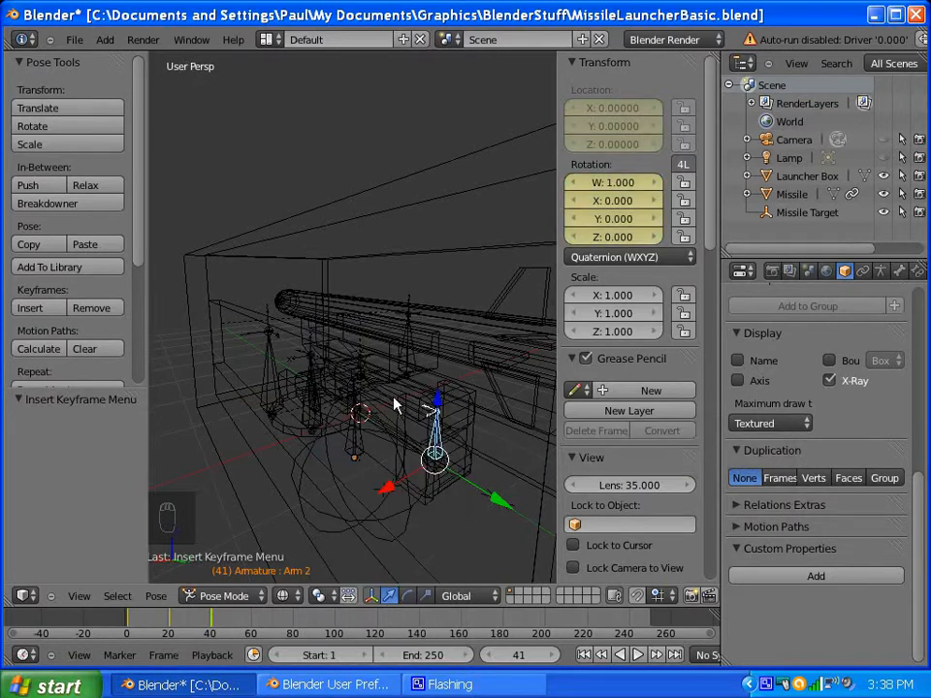
middle_click_drag(430, 410, 496, 384)
right_click(431, 387)
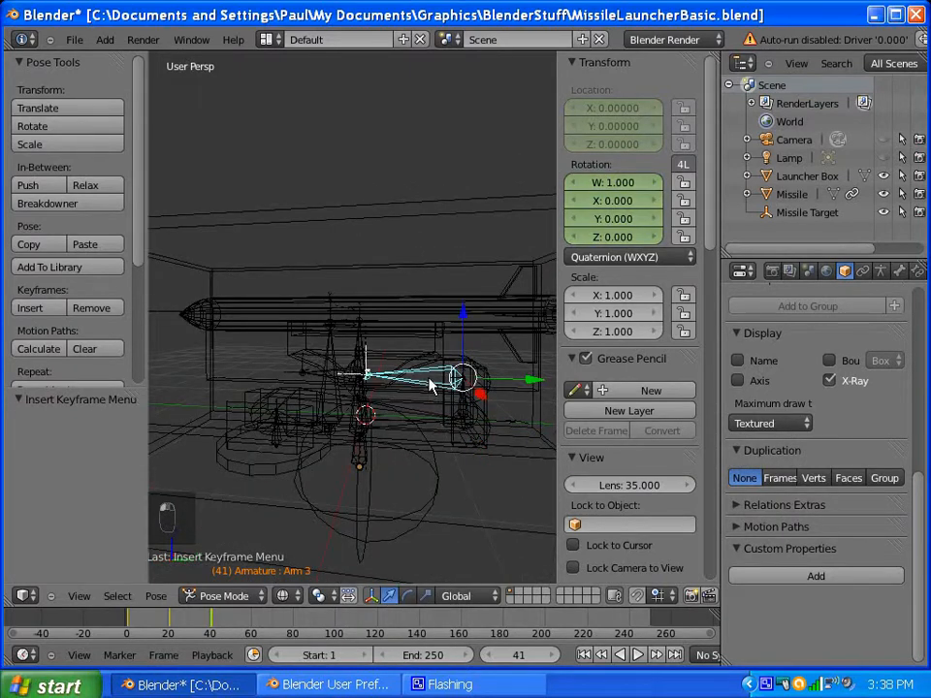
key("i")
left_click(431, 380)
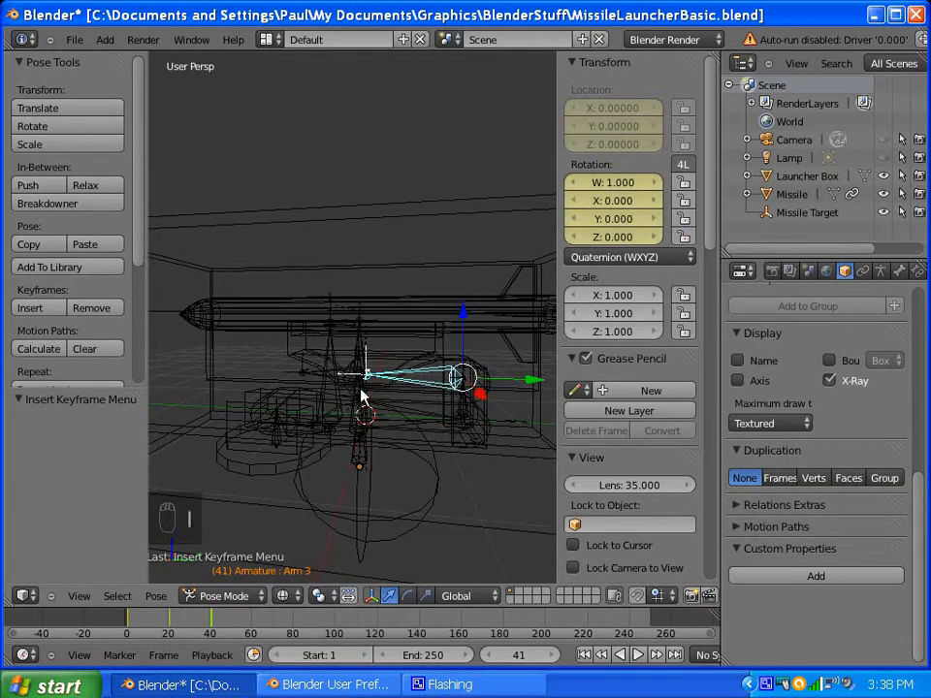
Step: Insert a LocRot keyframe on the Launcher rail bone at frame 41
middle_click_drag(285, 389, 358, 391)
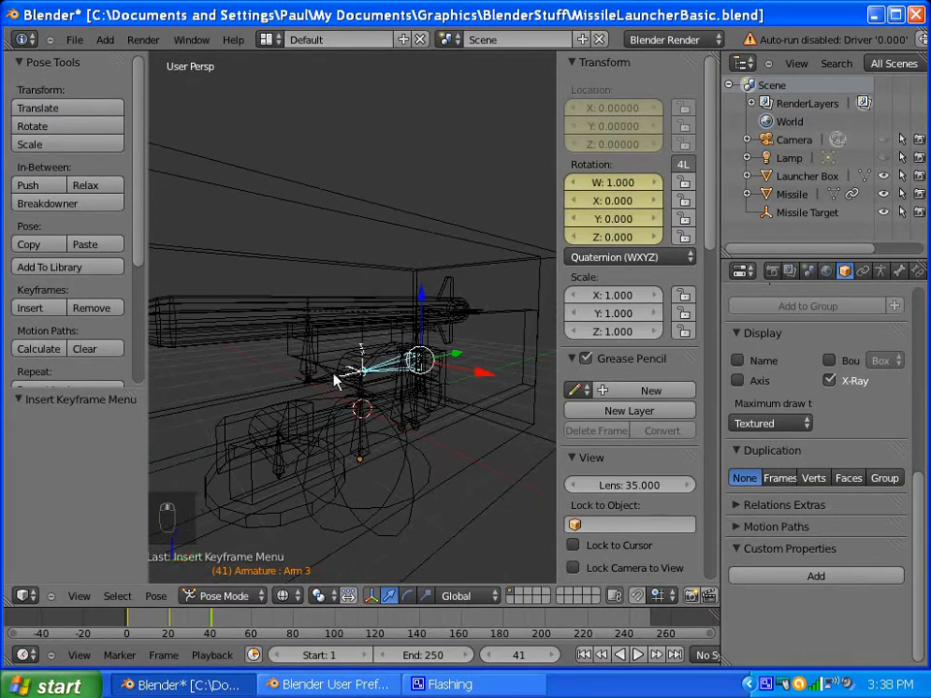
right_click(333, 381)
key("i")
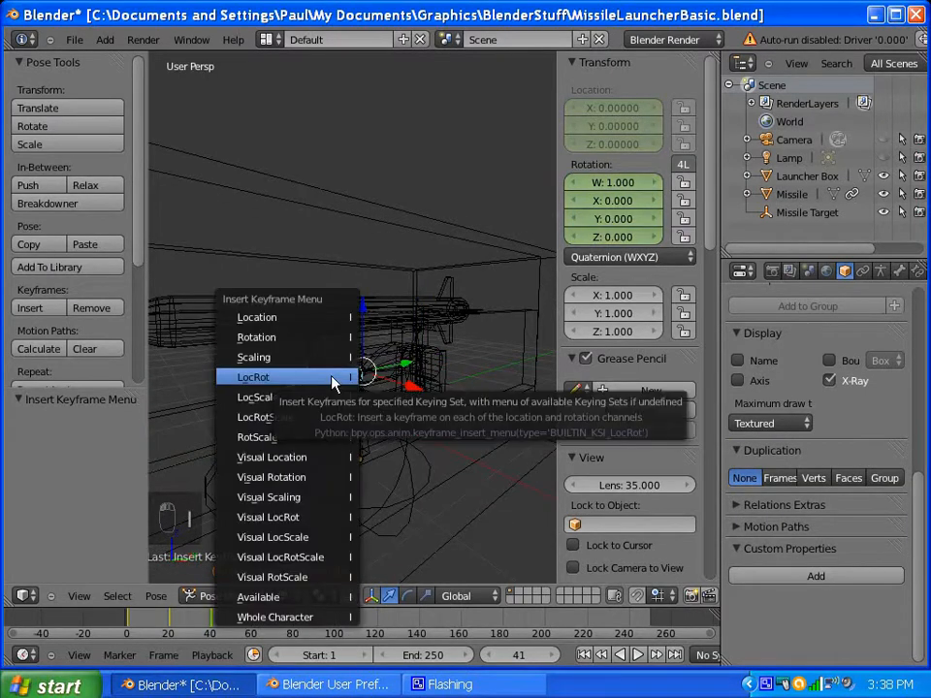
left_click(334, 378)
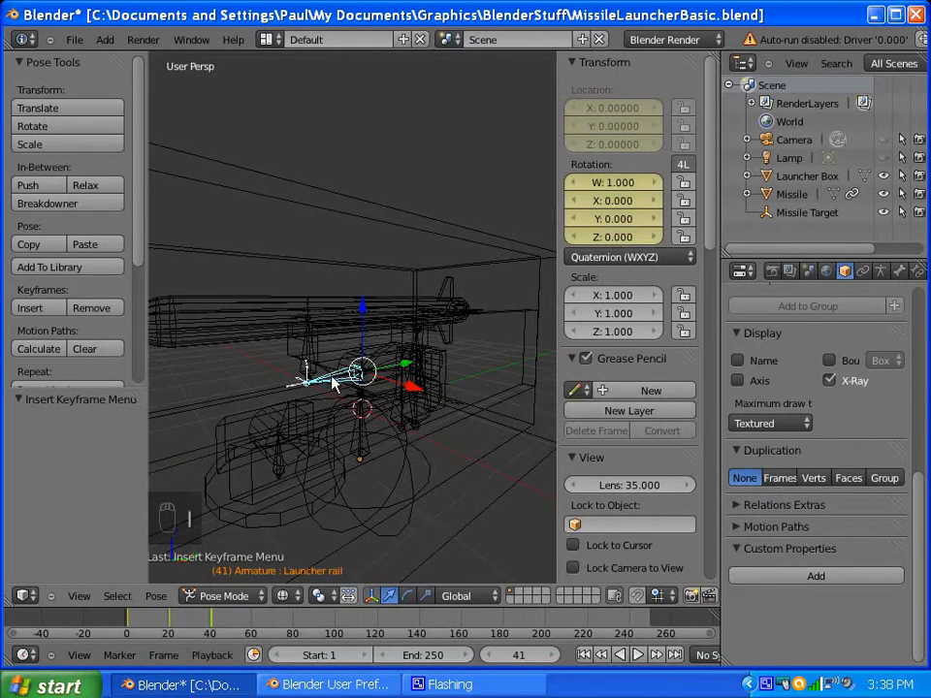
Step: Move to frame 59 and rotate the Arm 3 bone about -17.55° around the global X axis
middle_click_drag(318, 378, 311, 451)
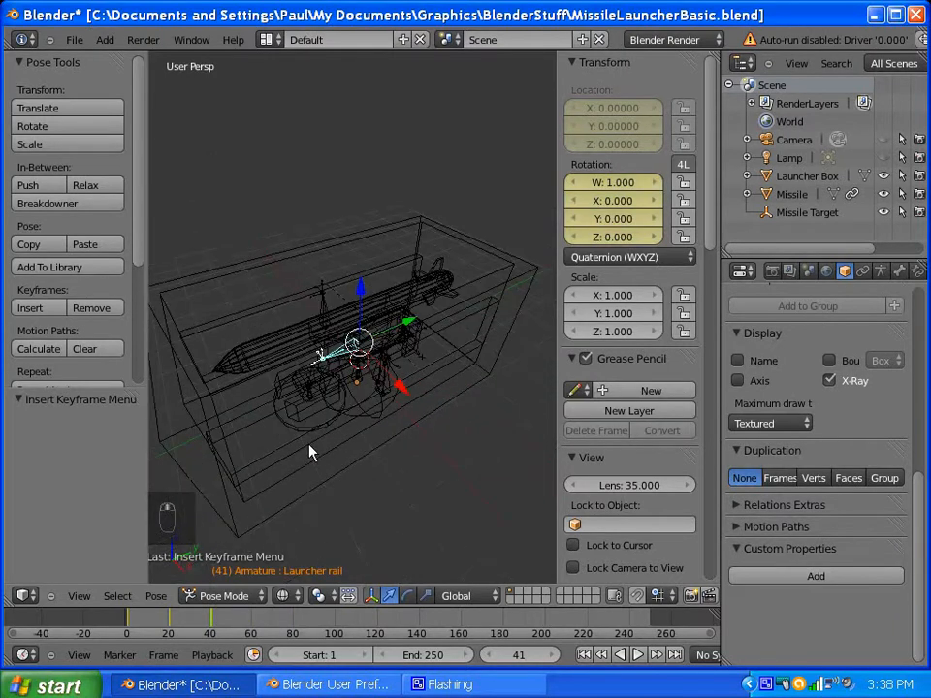
middle_click_drag(339, 347, 330, 347)
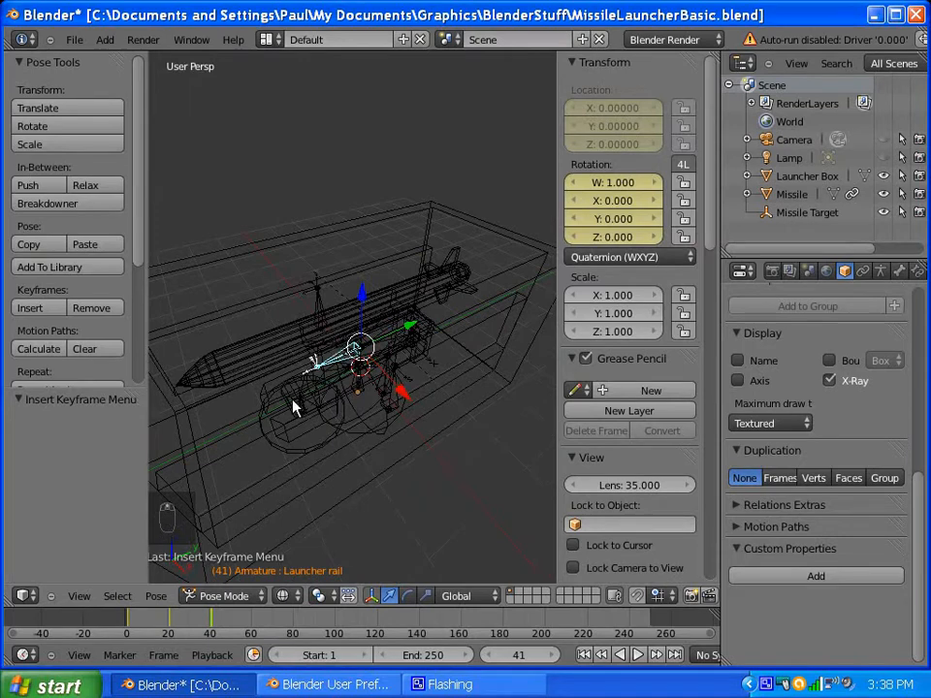
left_click(254, 620)
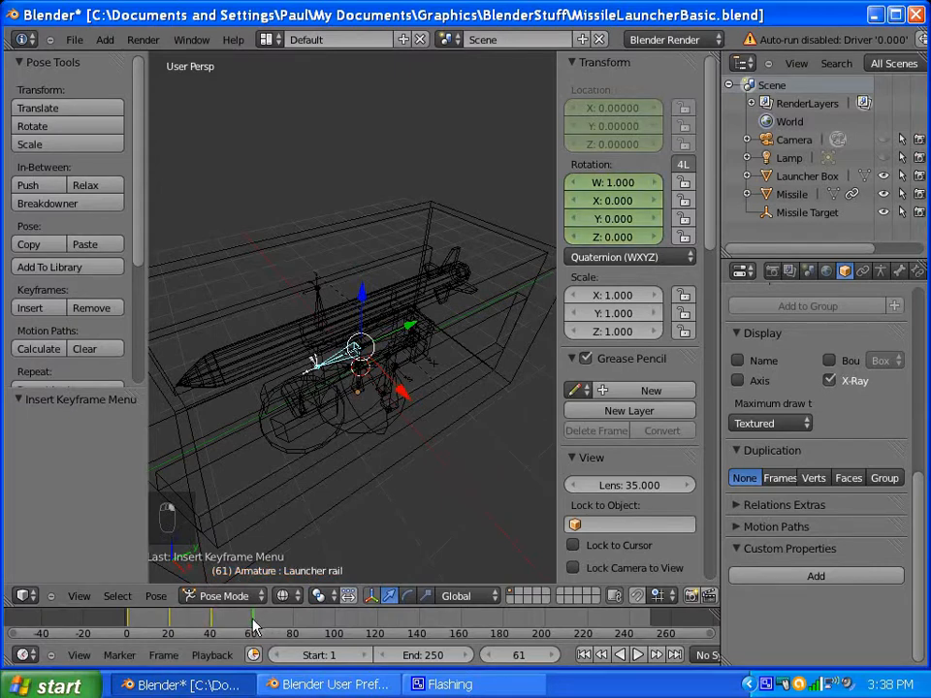
left_click_drag(252, 619, 253, 619)
left_click_drag(254, 618, 250, 619)
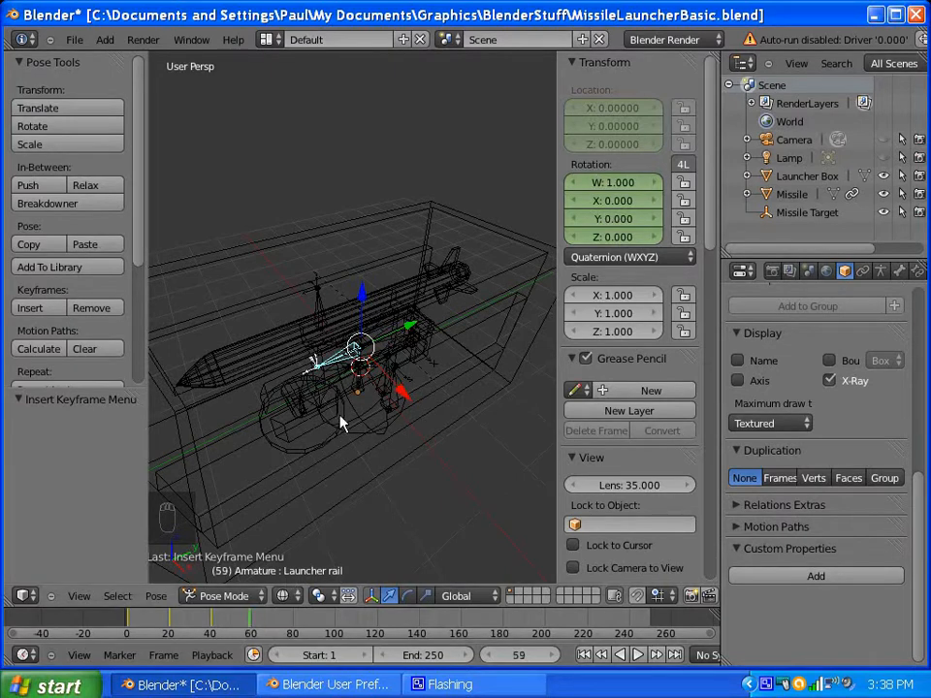
middle_click_drag(415, 388, 432, 406)
left_click(425, 366)
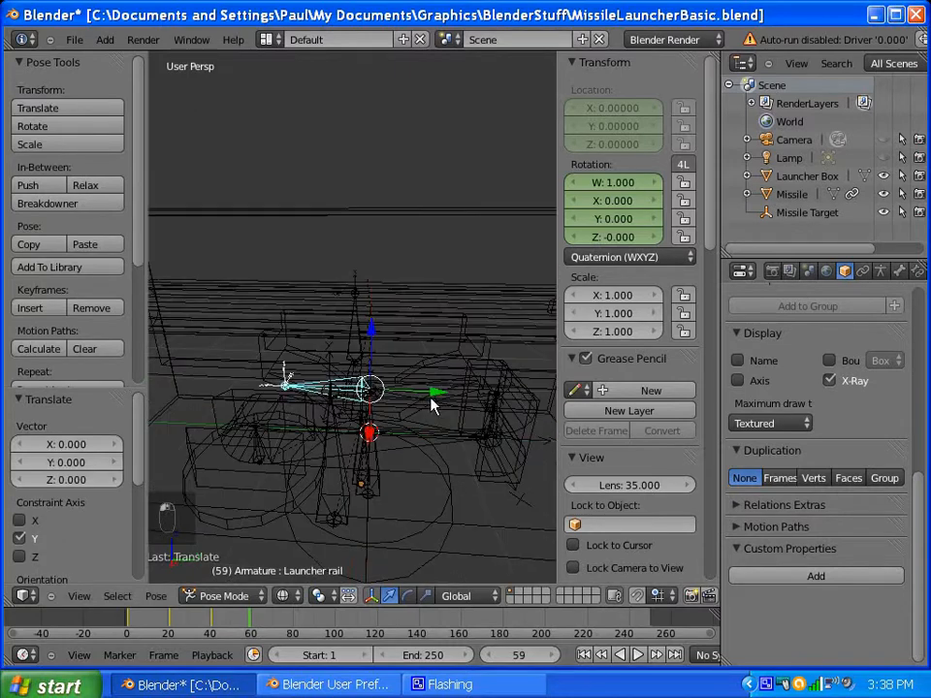
right_click(474, 403)
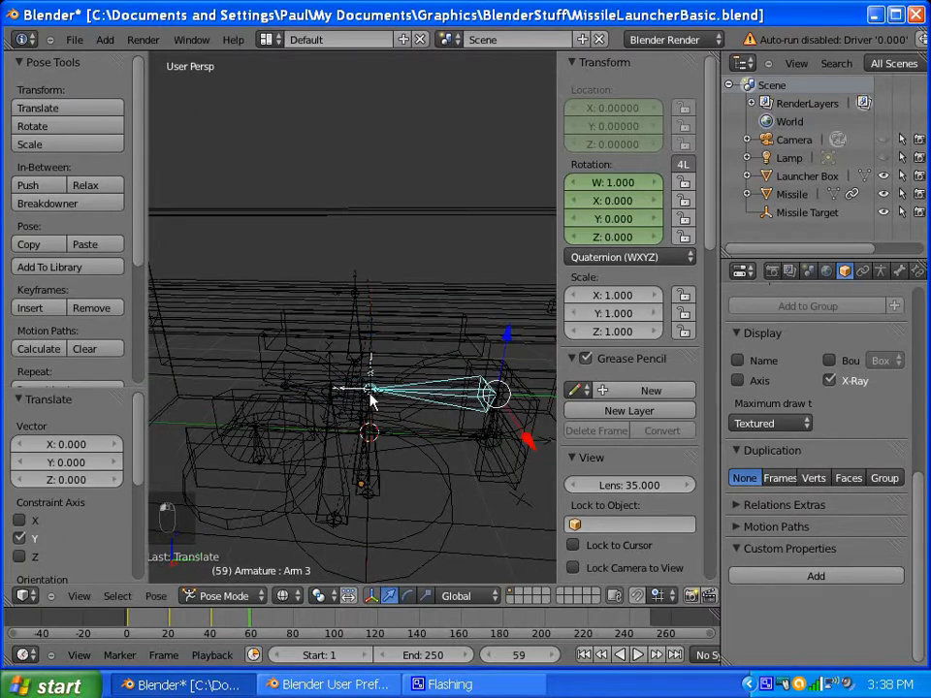
middle_click_drag(377, 406, 426, 374)
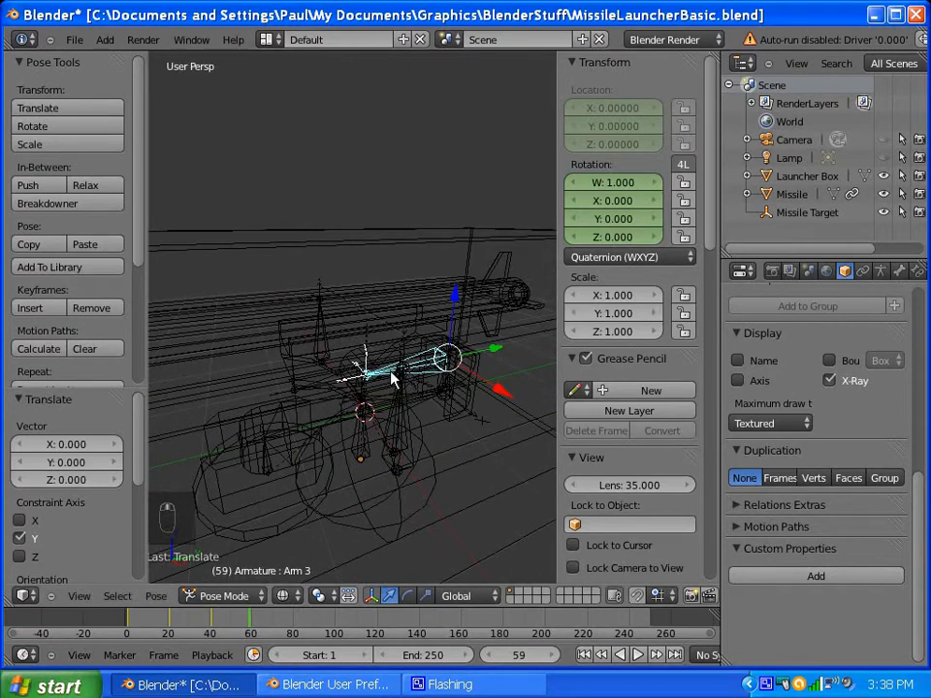
key("r")
key("x")
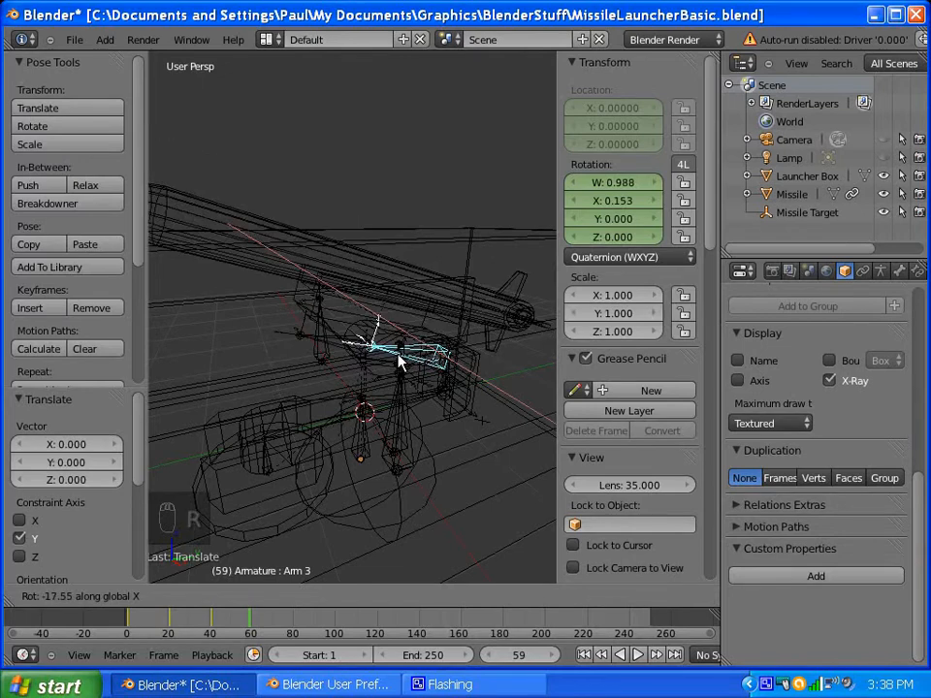
left_click(400, 360)
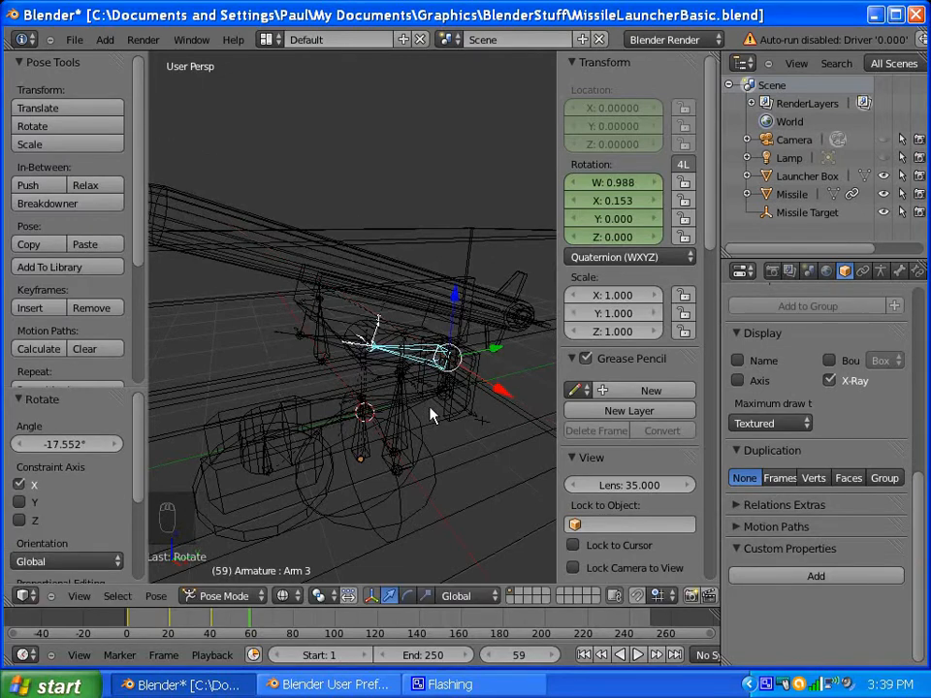
Step: Rotate the Launcher rail bone about 19.67° around the global X axis to level the missile at frame 59
key("ctrl+Tab")
right_click(351, 322)
right_click(349, 343)
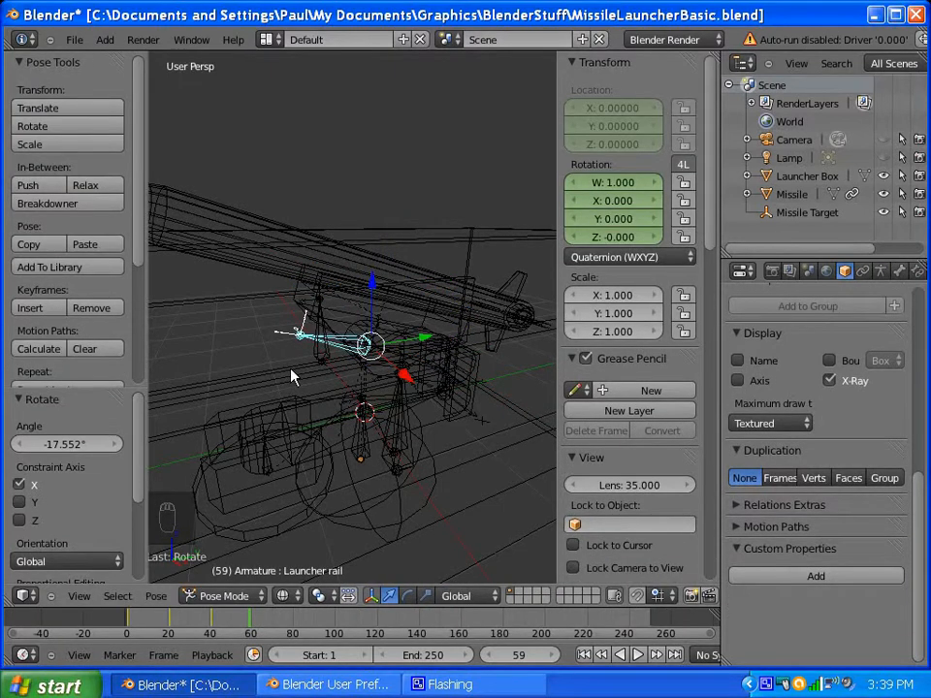
key("r")
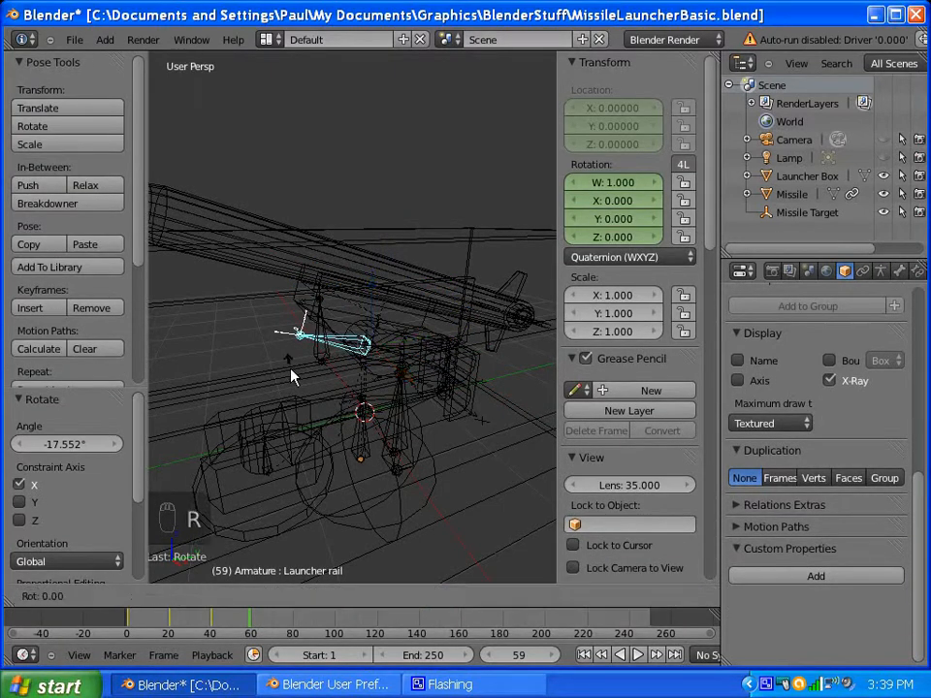
key("x")
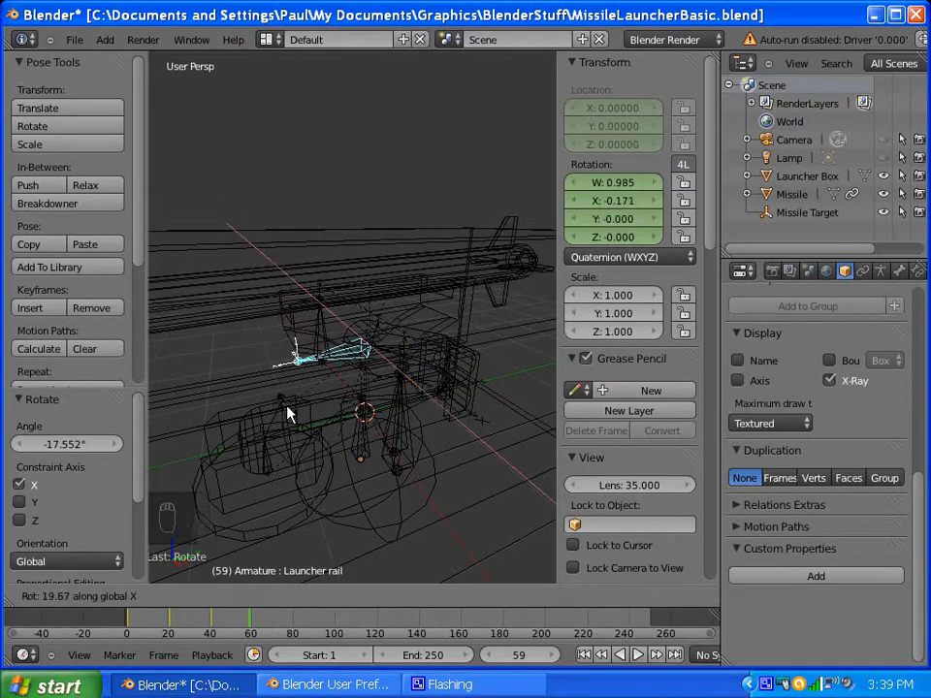
left_click(287, 415)
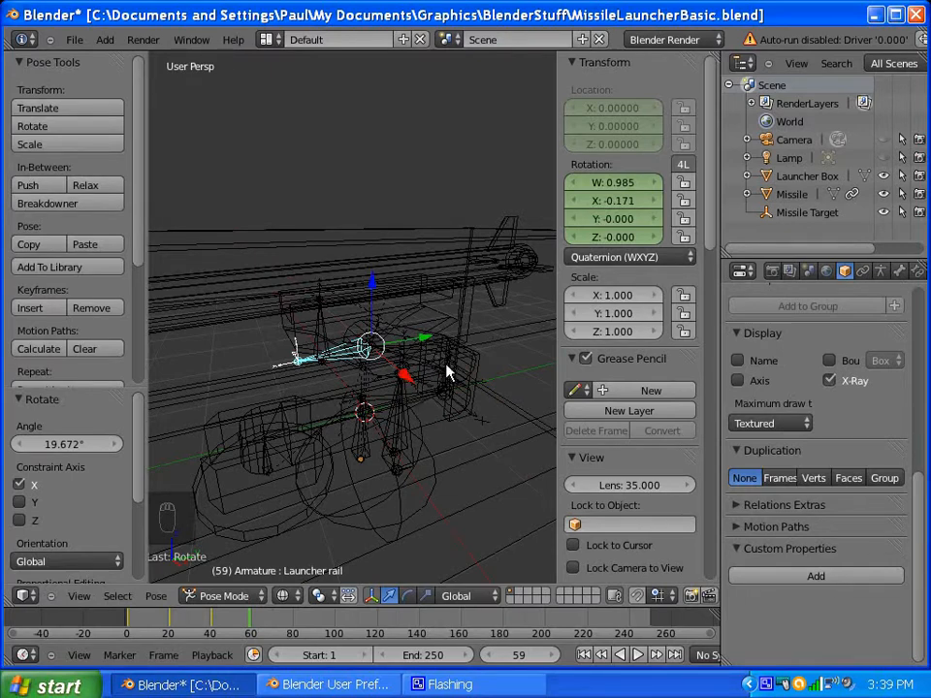
Step: Rotate the Arm 2 bone about 12.09° around the global X axis at frame 59
mouse_move(449, 372)
middle_mouse_down()
mouse_move(387, 358)
mouse_move(387, 333)
mouse_move(461, 355)
middle_mouse_up()
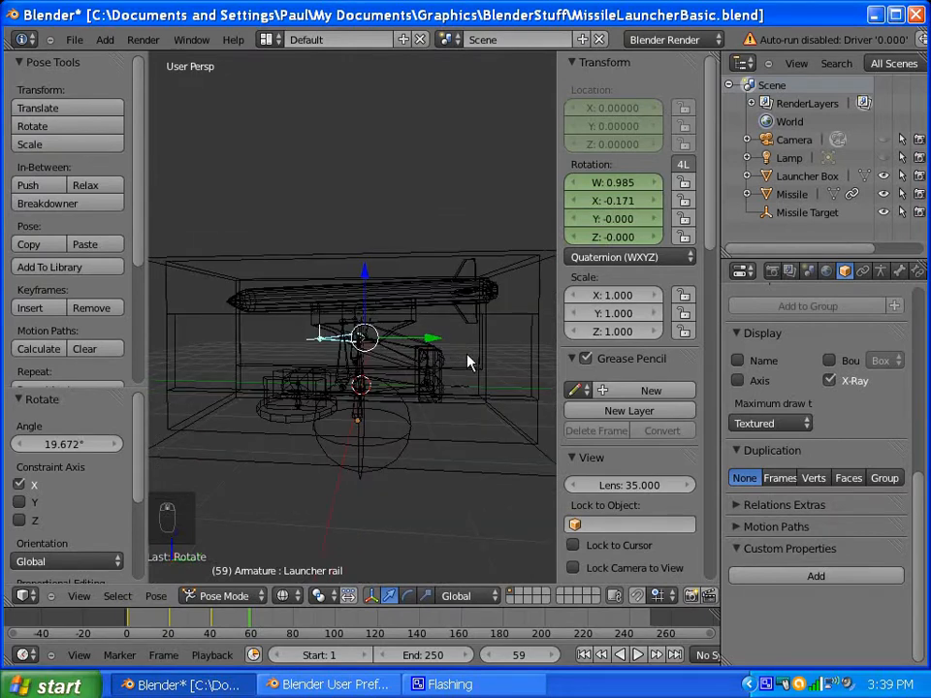
scroll(469, 362, "up", 2)
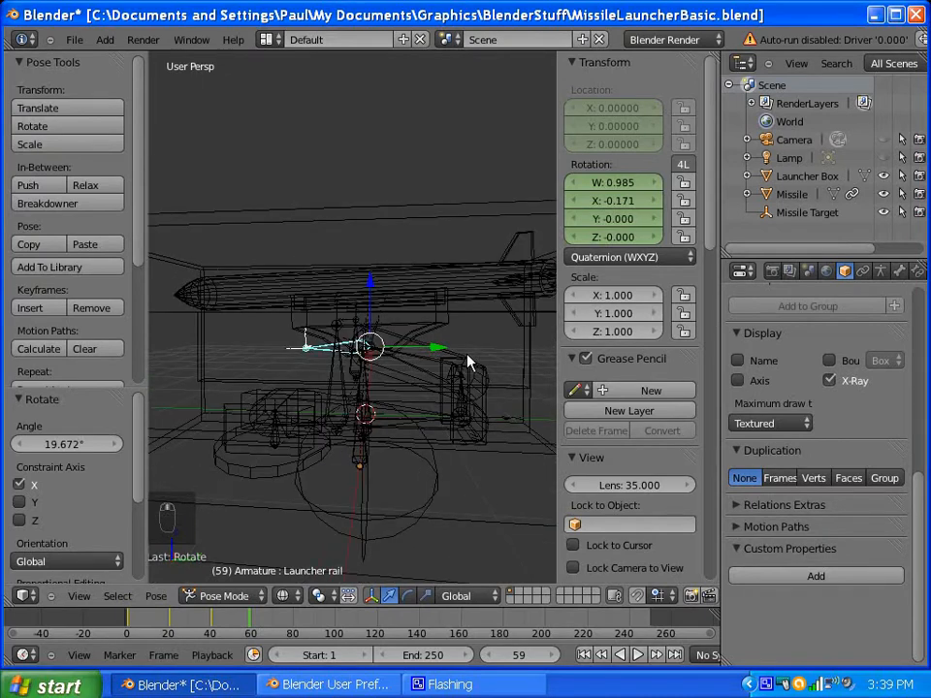
right_click(465, 412)
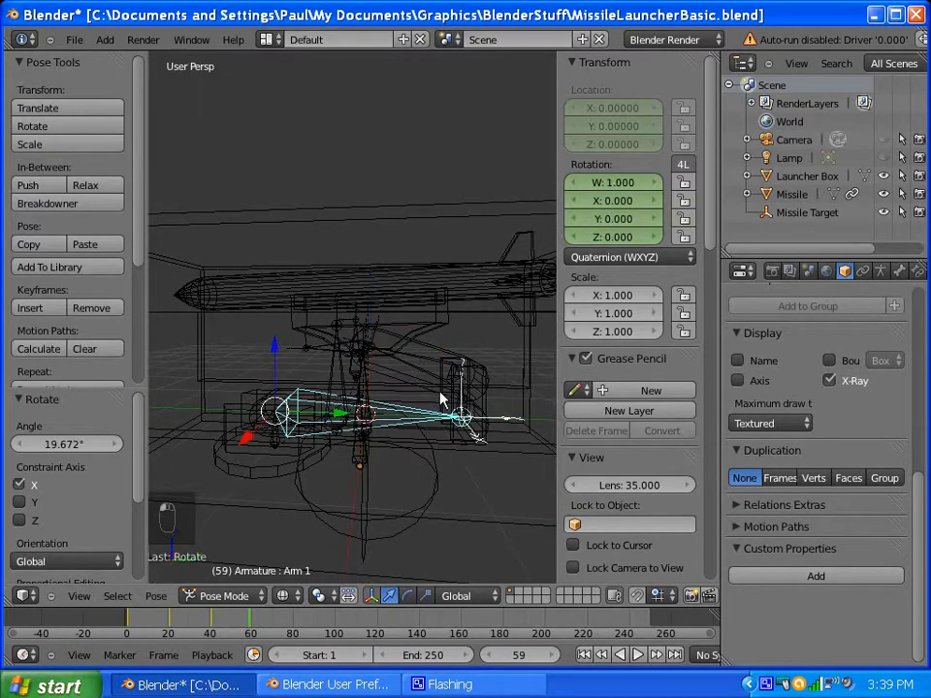
right_click(456, 396)
key("r")
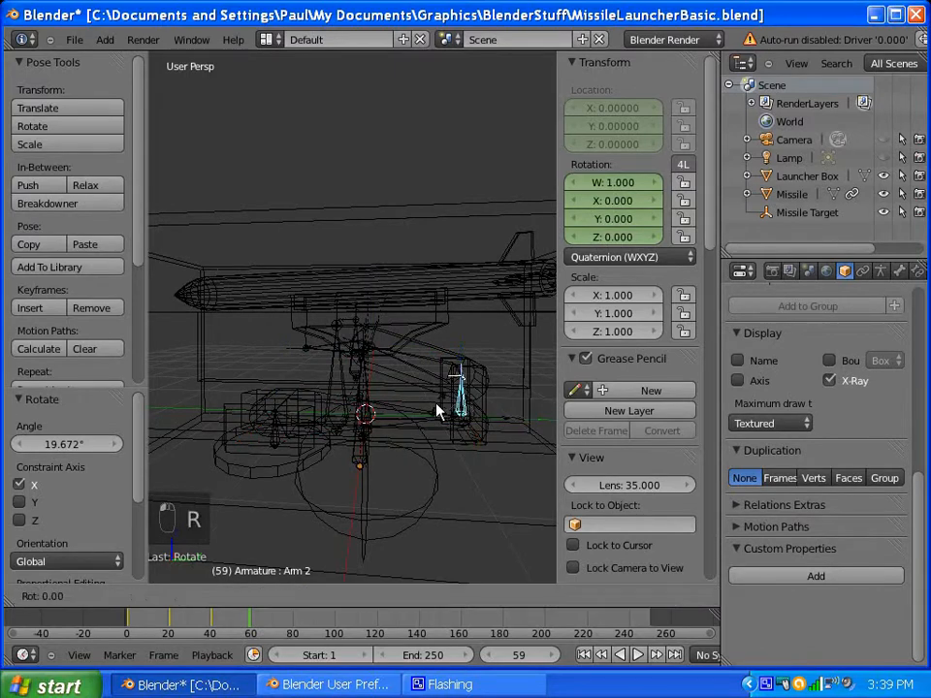
key("x")
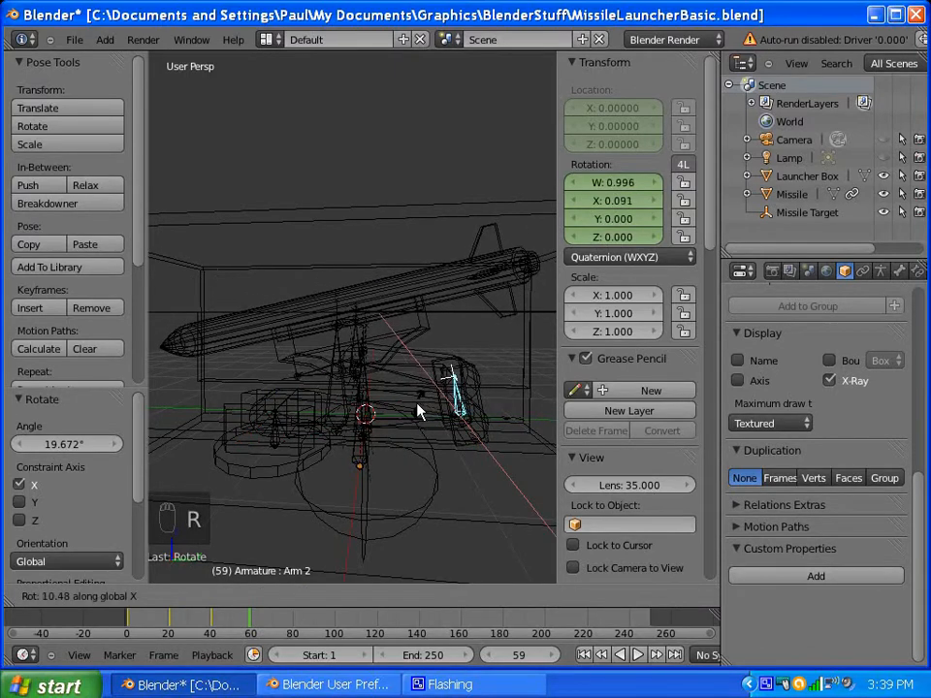
left_click(415, 412)
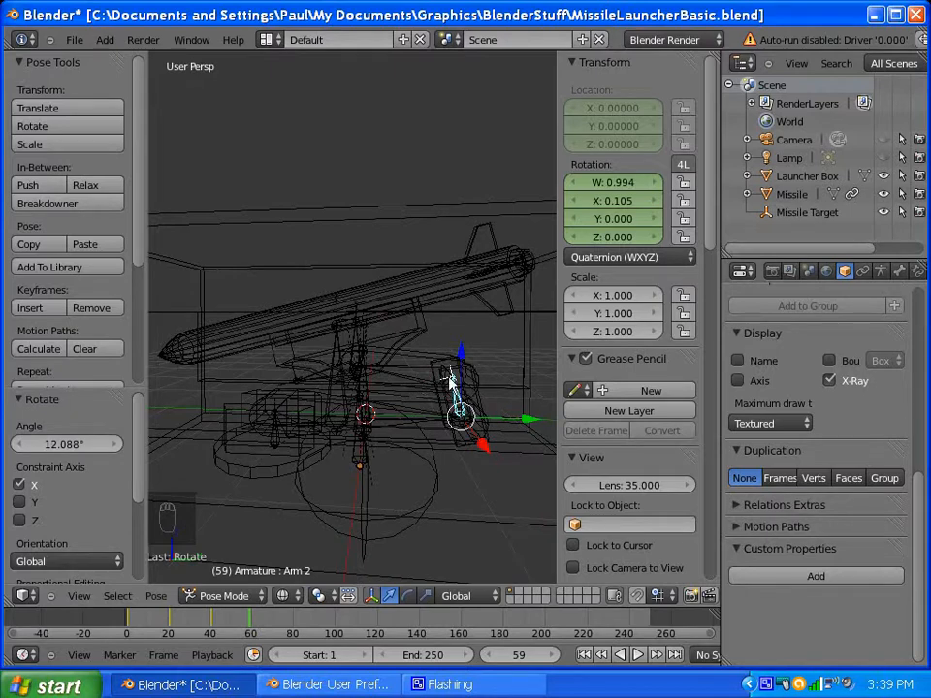
Step: Rotate the Arm 3 bone about -13.64° around the global X axis to level the missile at frame 59
right_click(422, 384)
key("r")
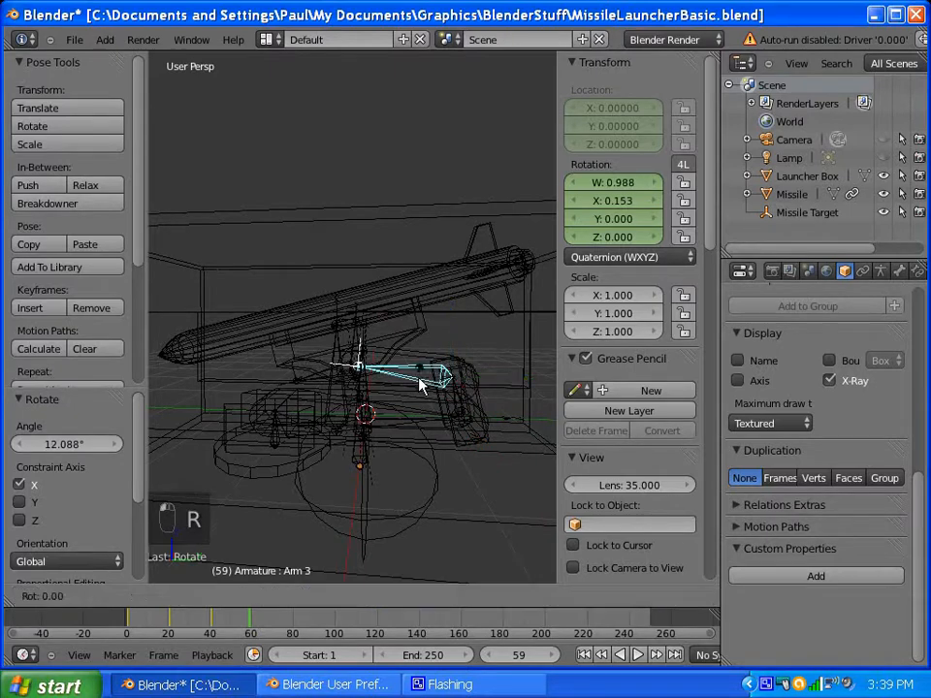
key("x")
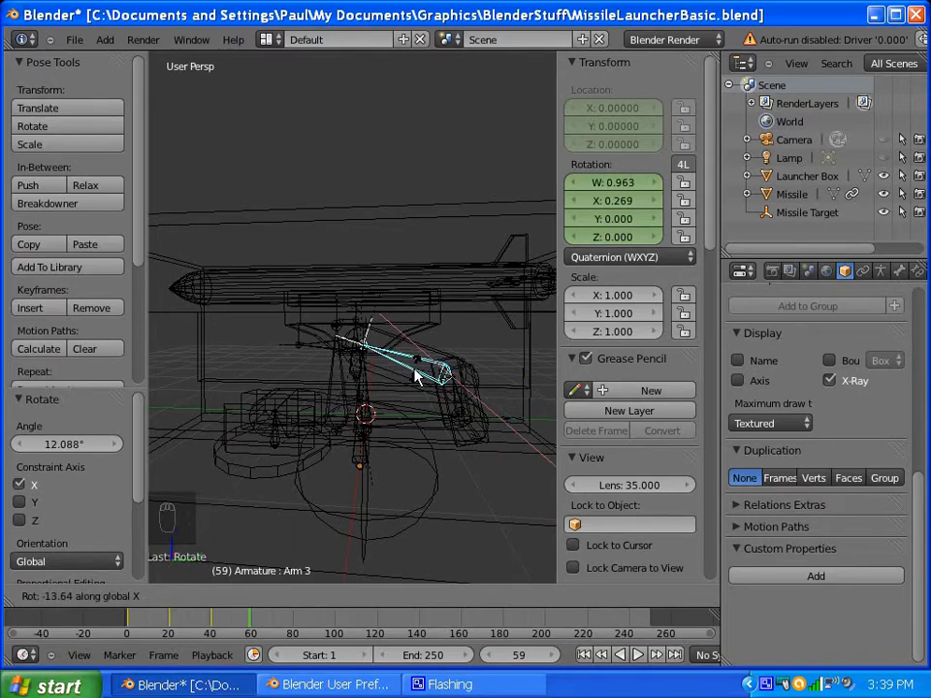
left_click(416, 376)
Step: Insert LocRot keyframes on the Arm 2 and Arm 3 bones at frame 59
scroll(436, 382, "down", 2)
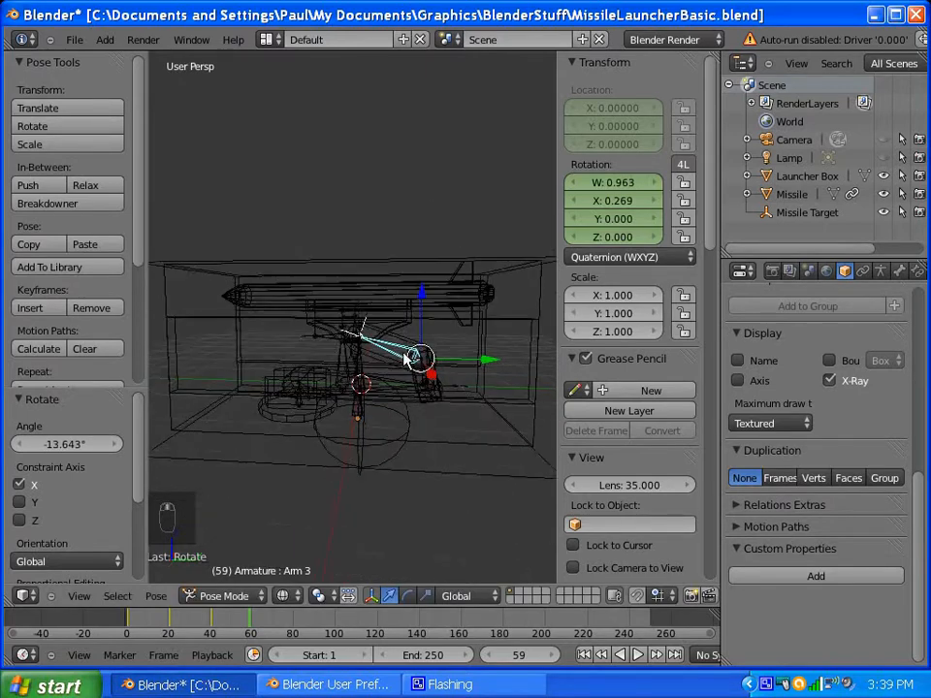
middle_click_drag(407, 359, 461, 379)
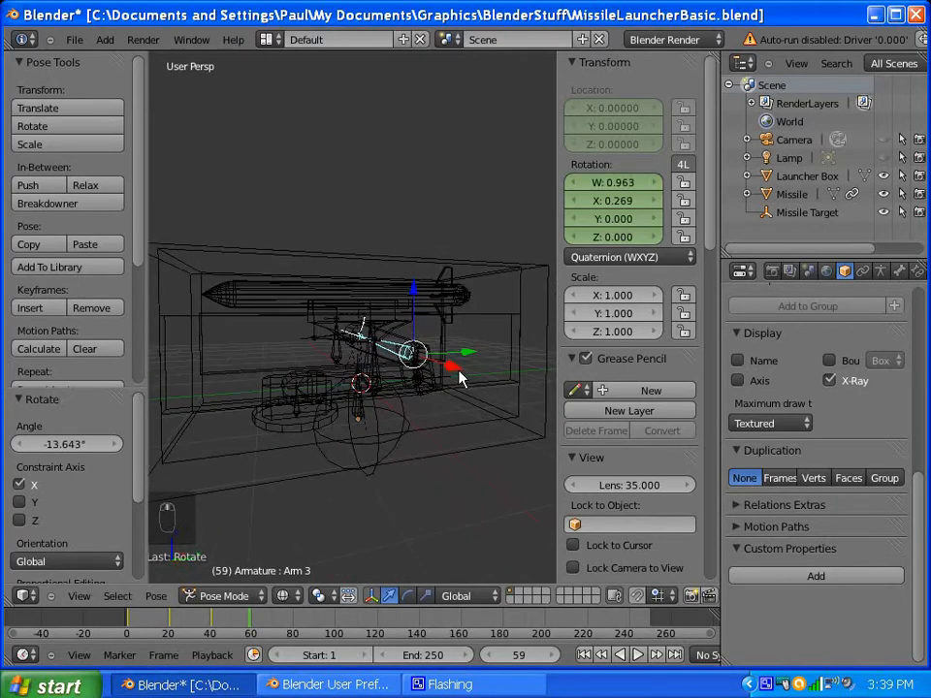
scroll(456, 373, "up", 2)
scroll(466, 431, "up", 2)
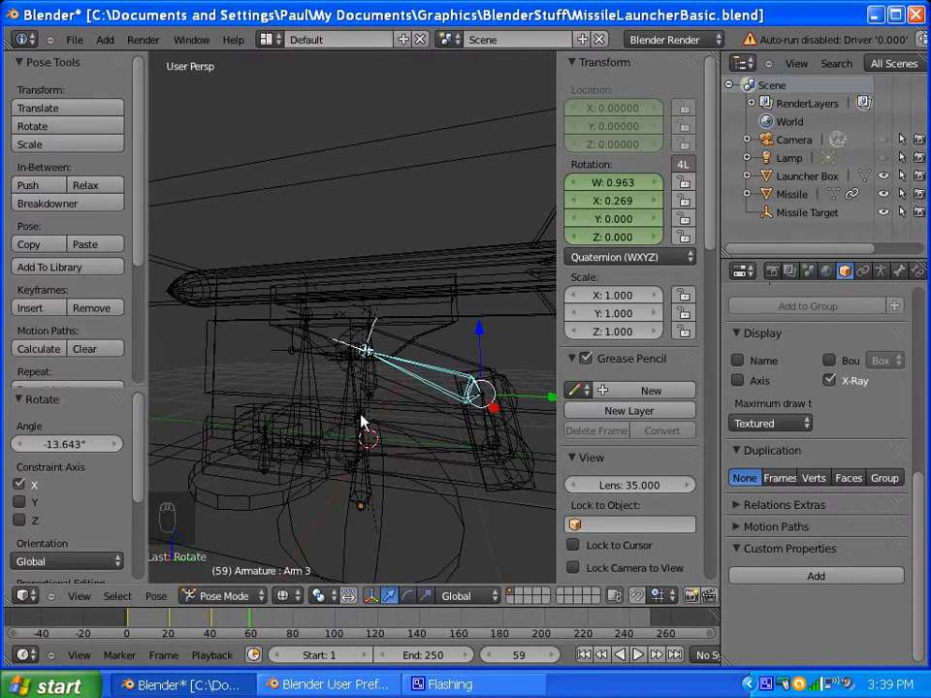
right_click(485, 435)
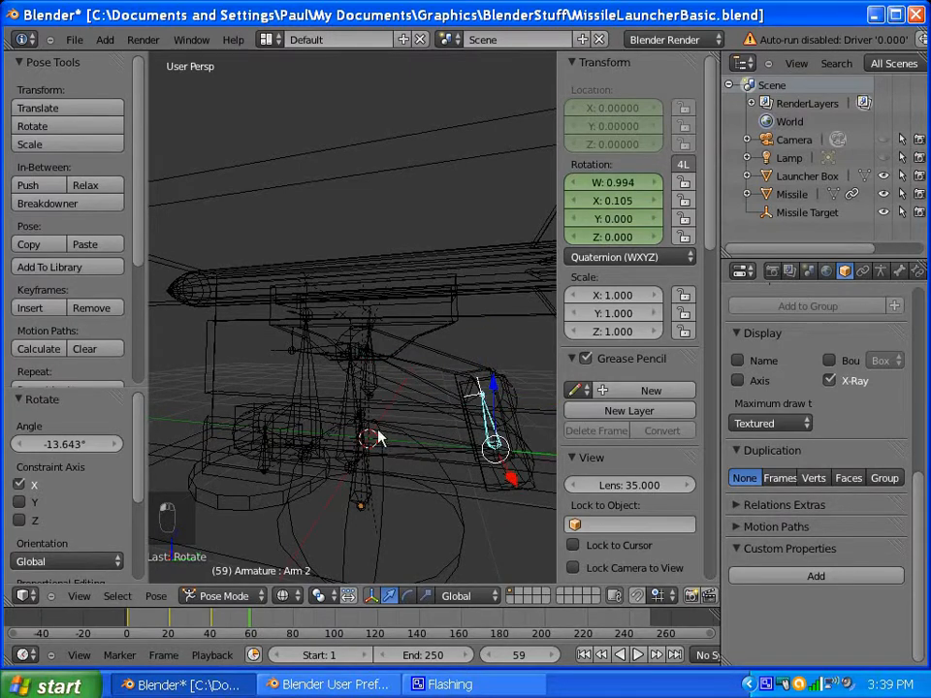
key("i")
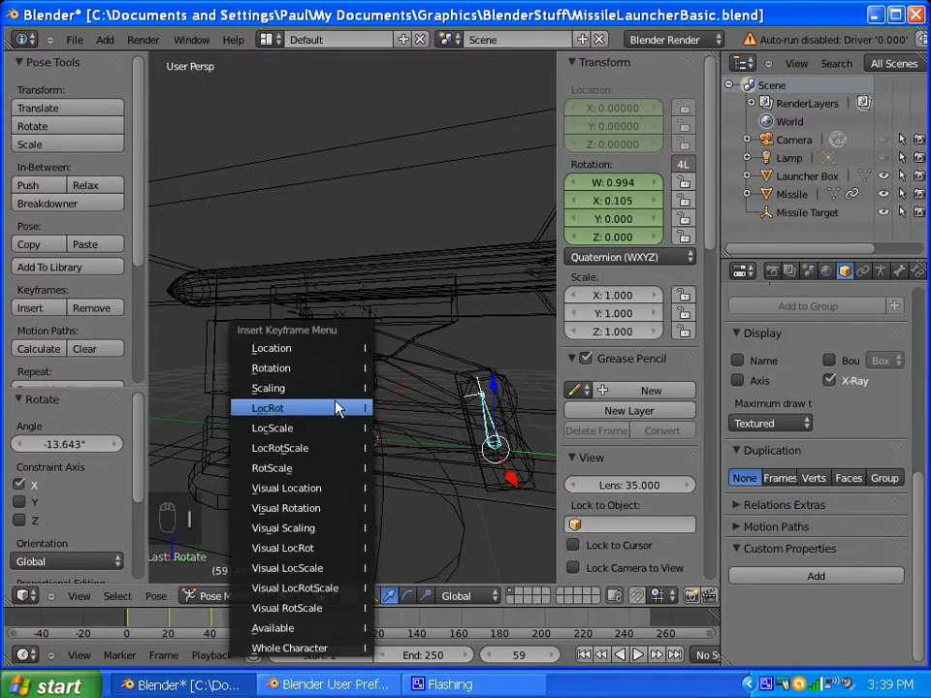
left_click(338, 408)
right_click(419, 372)
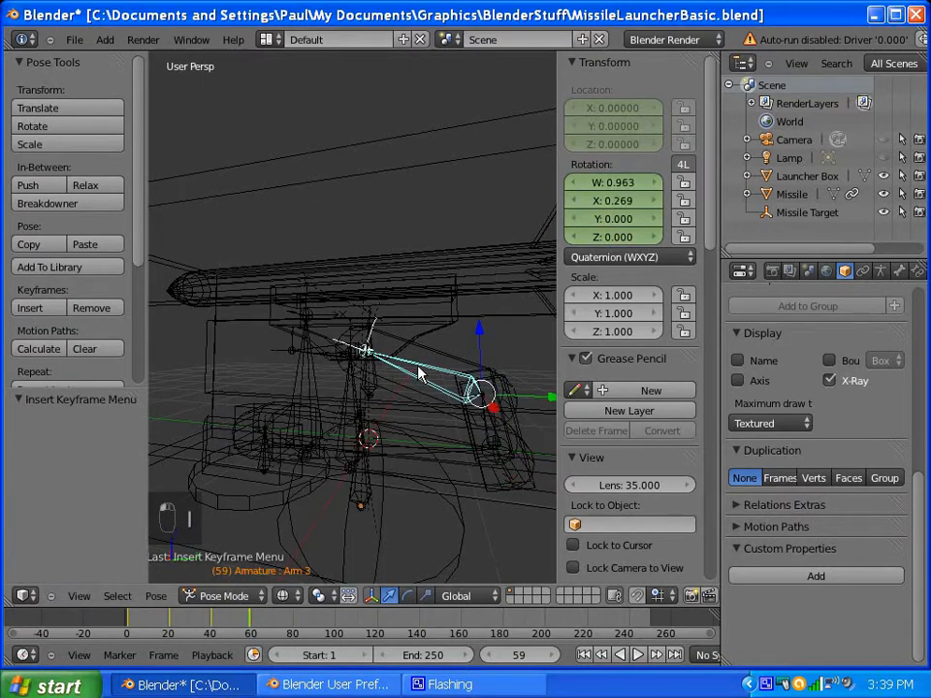
key("i")
left_click(420, 368)
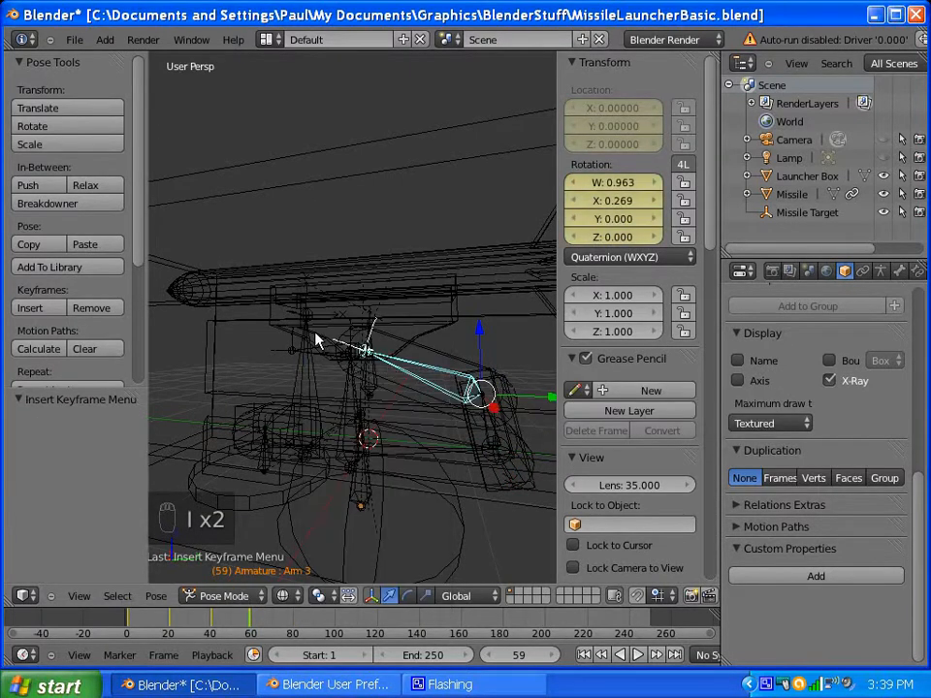
Step: Insert a LocRot keyframe on the Launcher rail bone at frame 59
right_click(320, 356)
key("i")
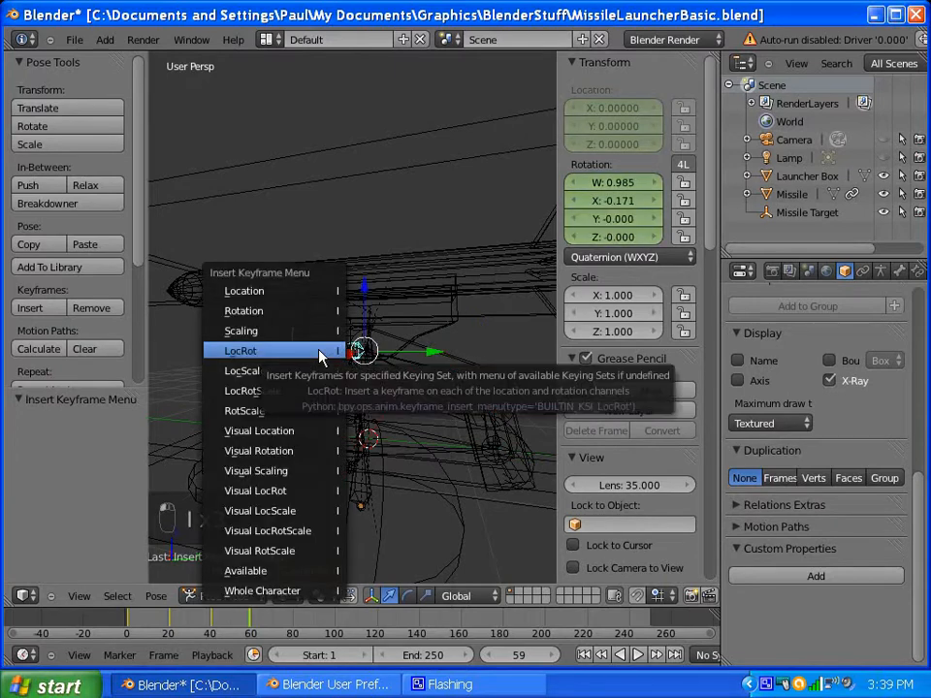
left_click(320, 356)
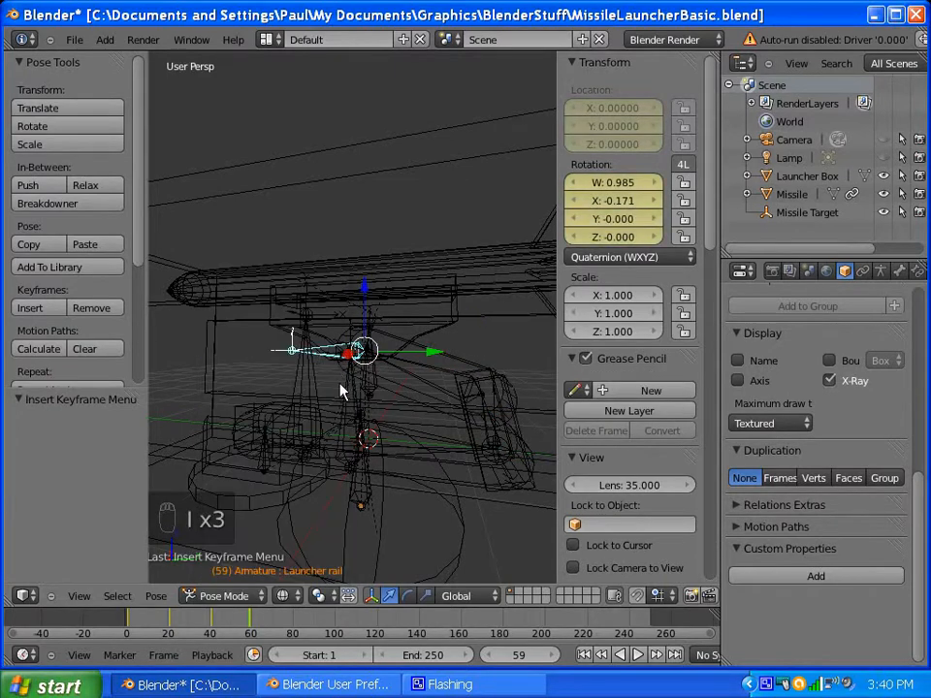
Step: Move to frame 79 and rotate the Arm 1 bone about 56.54° around the global X axis
left_click(291, 627)
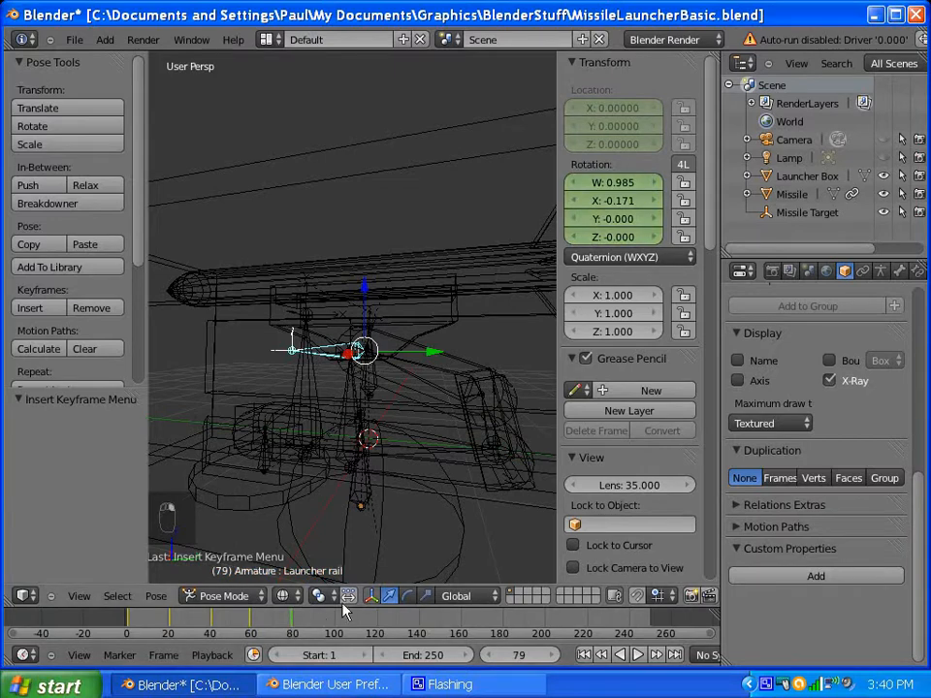
middle_click_drag(325, 543, 381, 384)
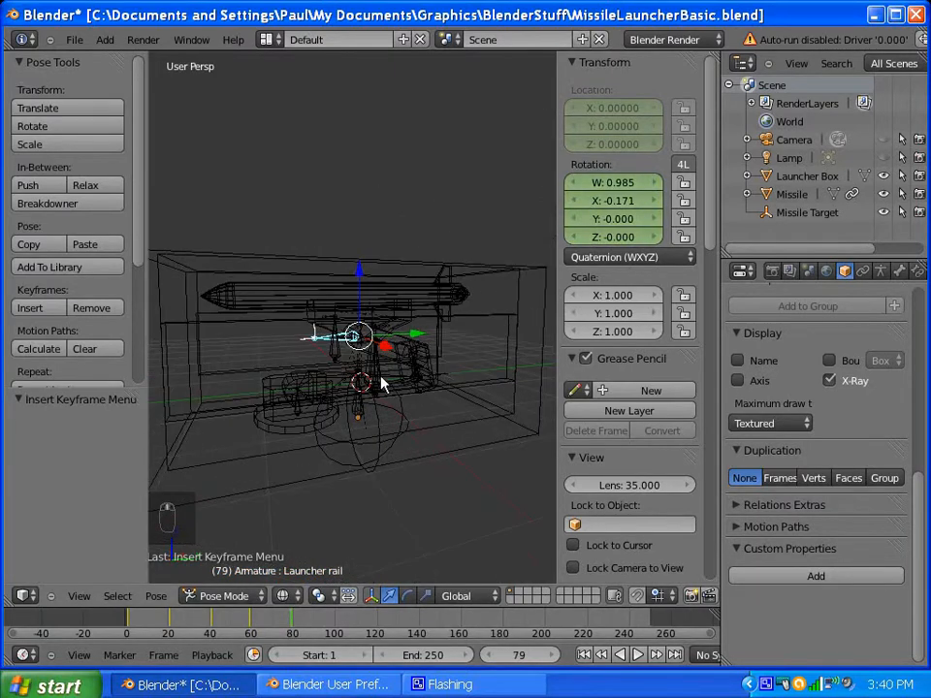
scroll(391, 369, "up", 3)
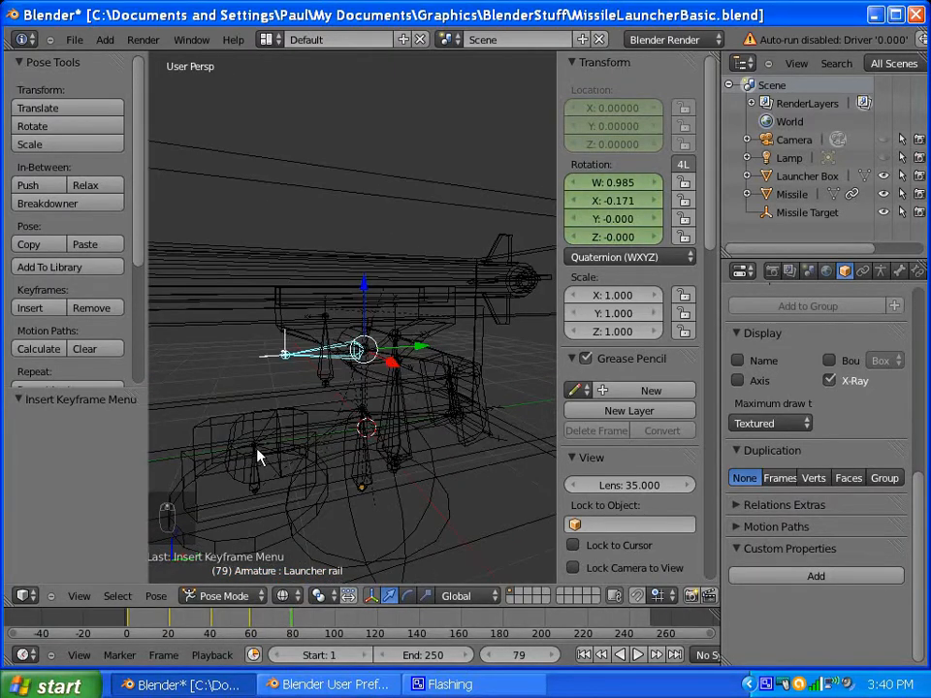
right_click(275, 452)
scroll(312, 418, "down", 3)
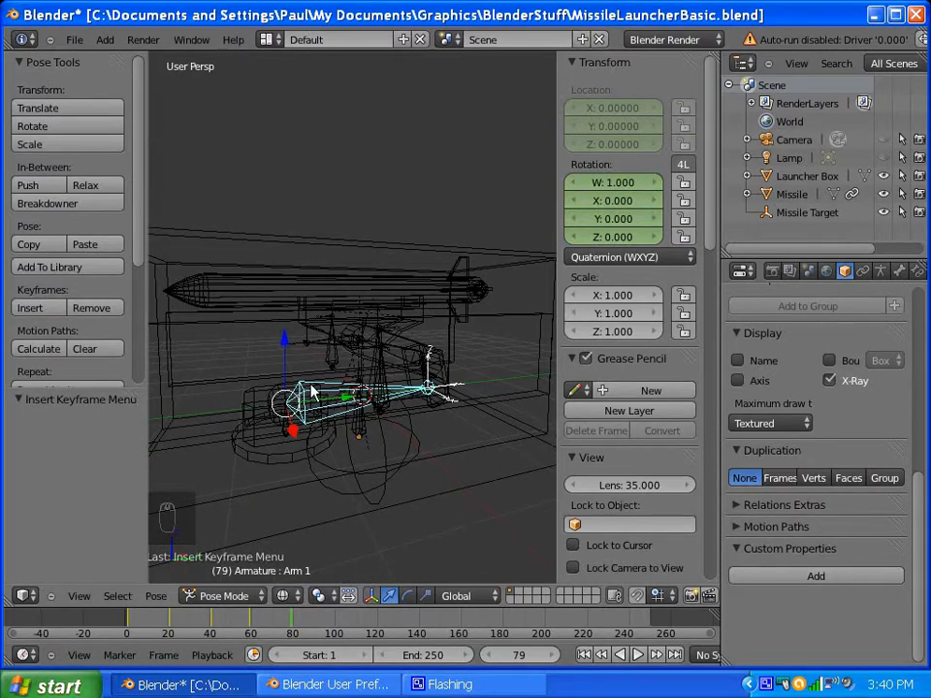
key("r")
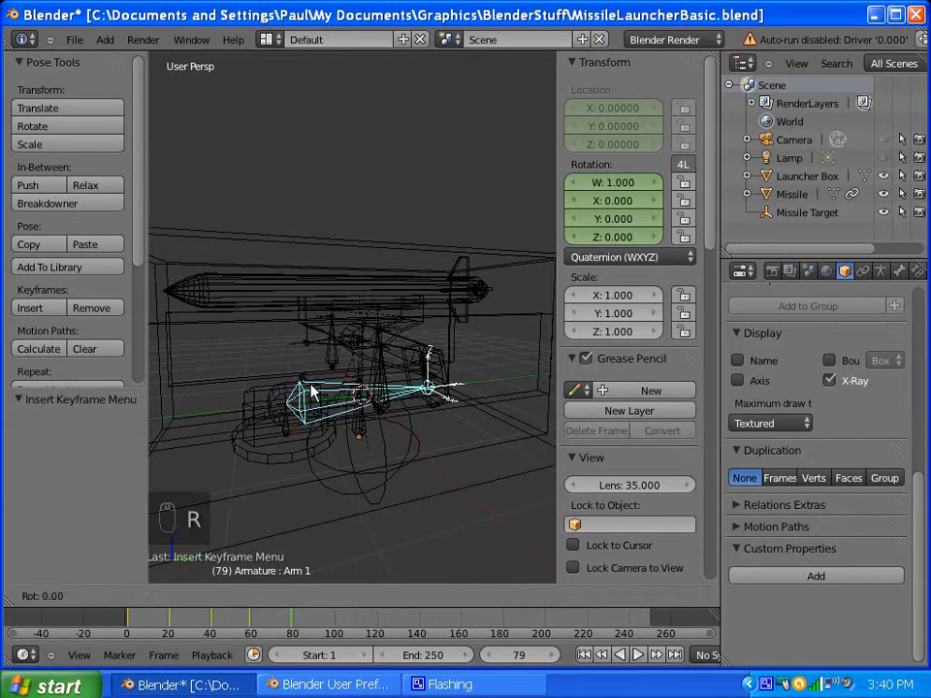
key("x")
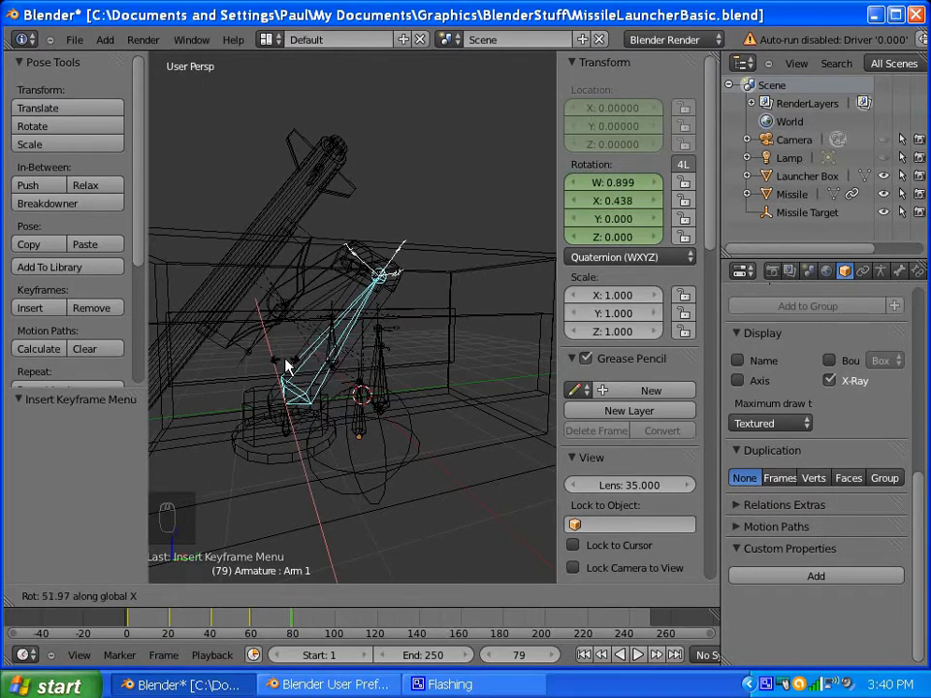
left_click(283, 365)
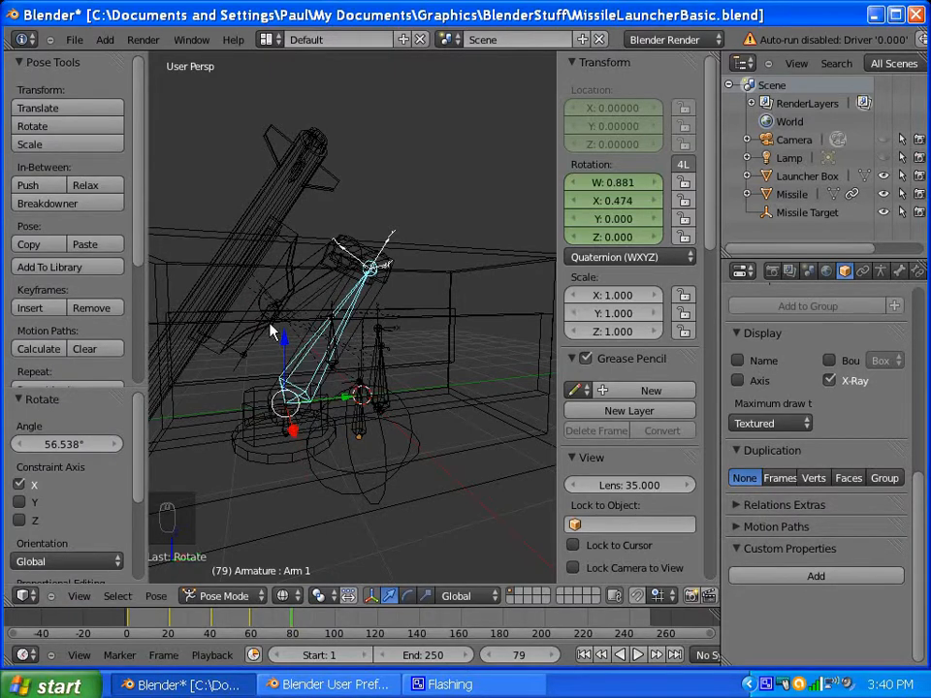
Step: Rotate the Arm 2 bone about -76.73° and the Arm 3 bone about -13.80° around the global X axis
right_click(347, 270)
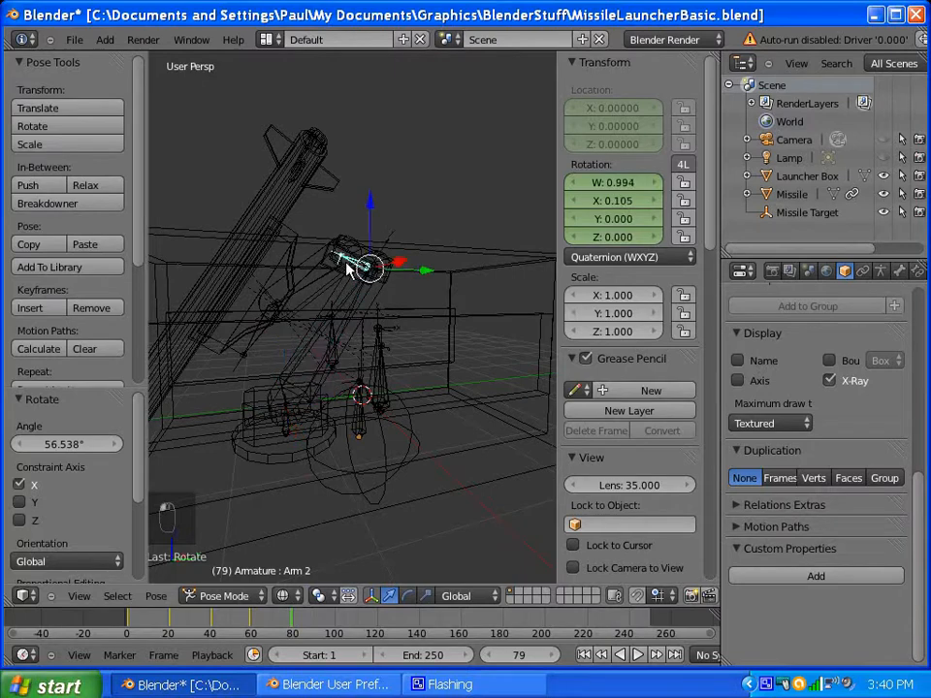
key("r")
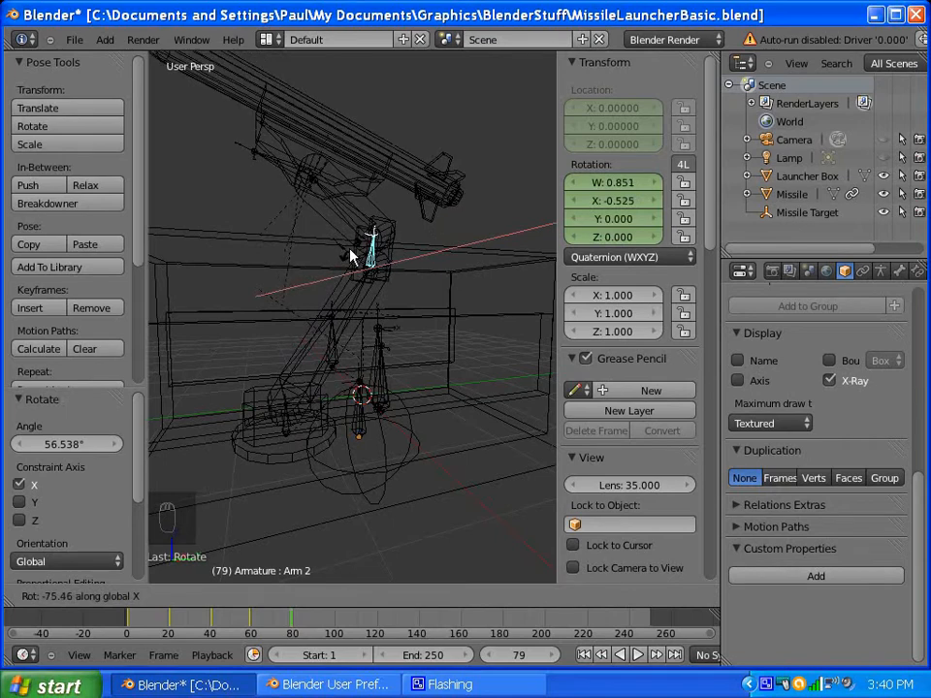
left_click(336, 238)
right_click(341, 209)
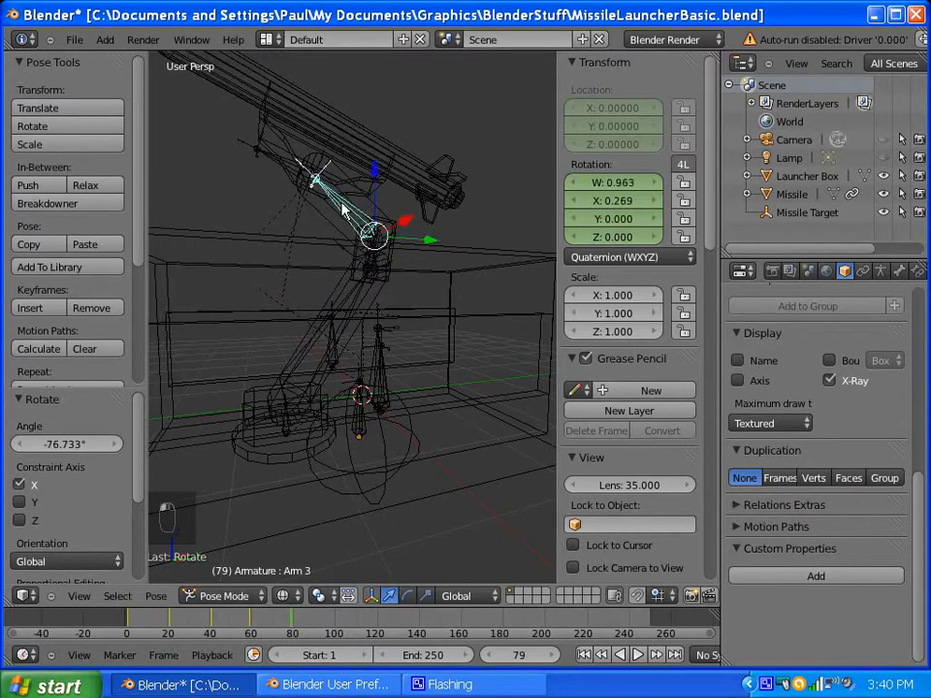
key("r")
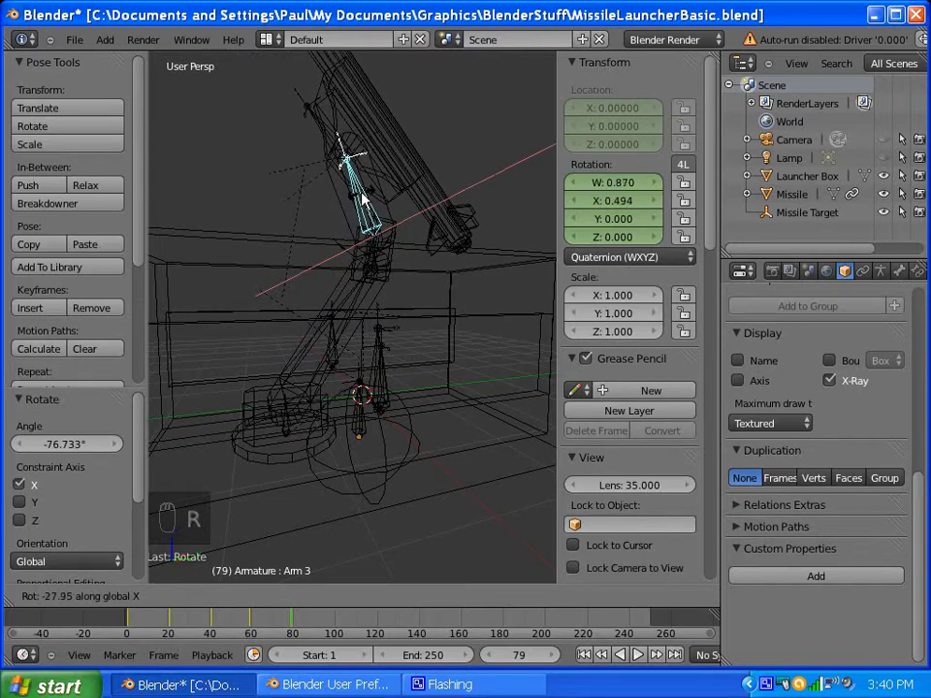
left_click(351, 201)
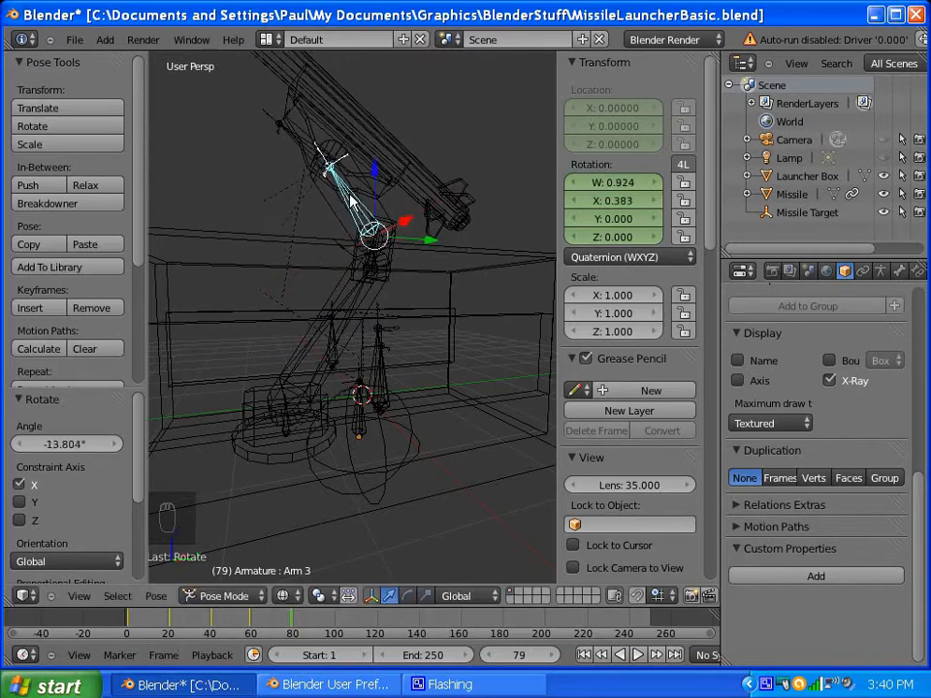
Step: Rotate the Launcher rail bone about 36.66° around the global X axis at frame 79
right_click(308, 147)
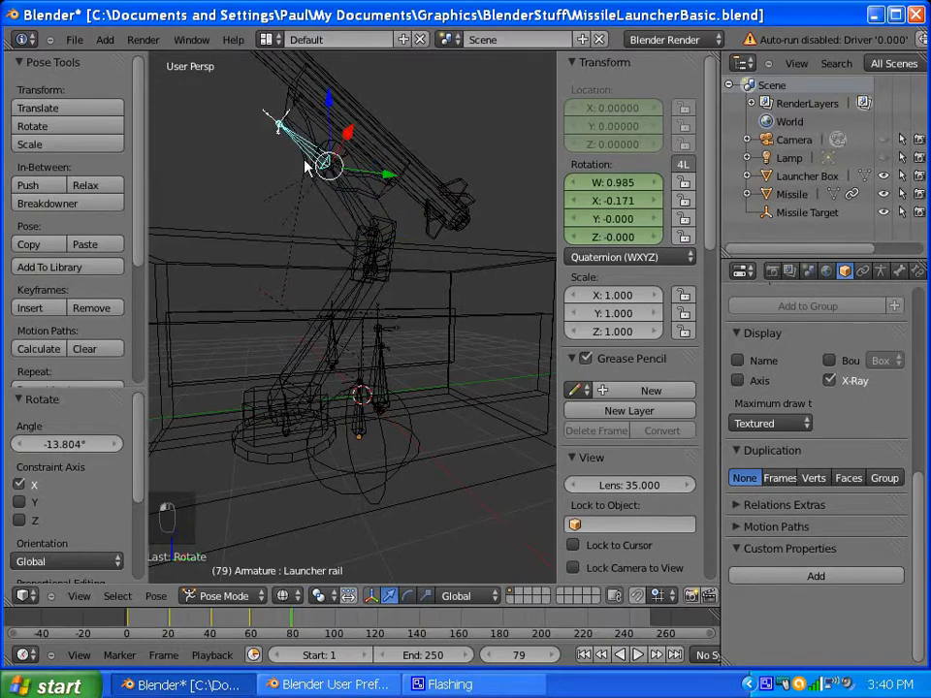
key("r")
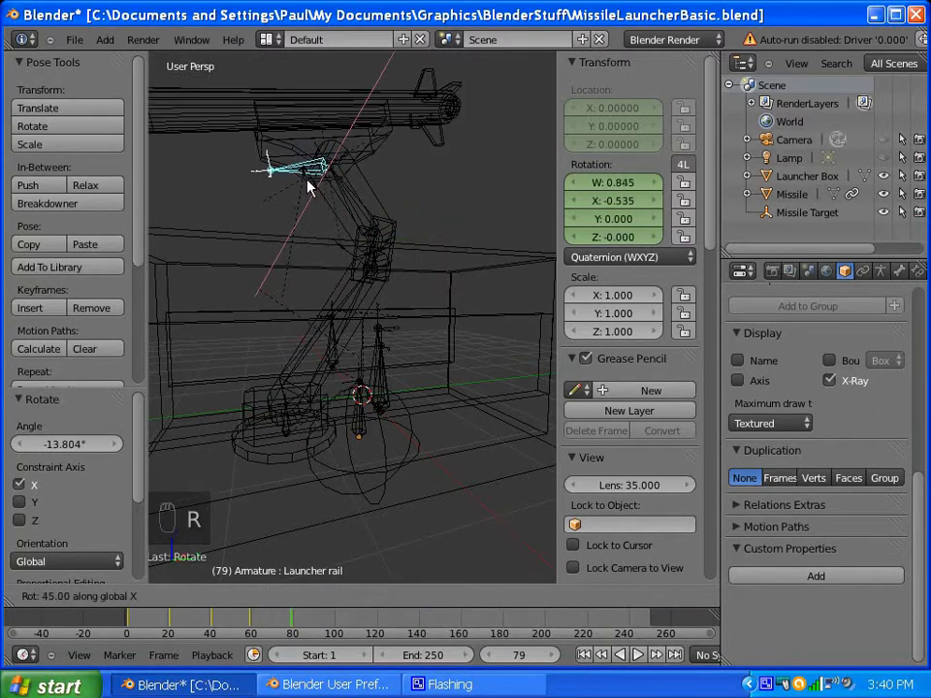
left_click(312, 260)
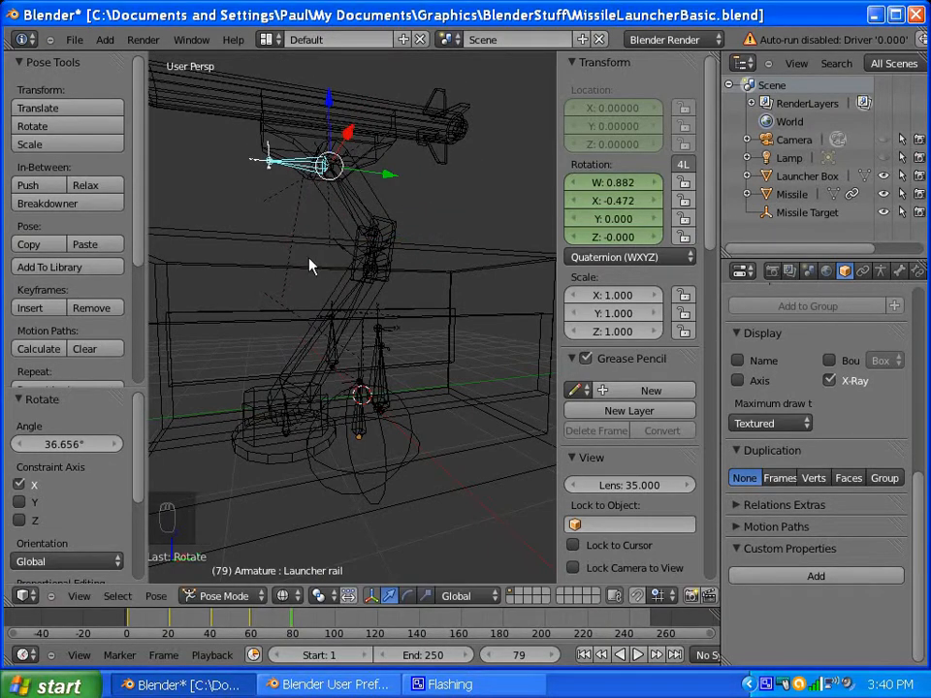
Step: Insert a LocRot keyframe on the Arm 1 bone at frame 79
scroll(311, 264, "down", 4)
scroll(340, 310, "up", 5)
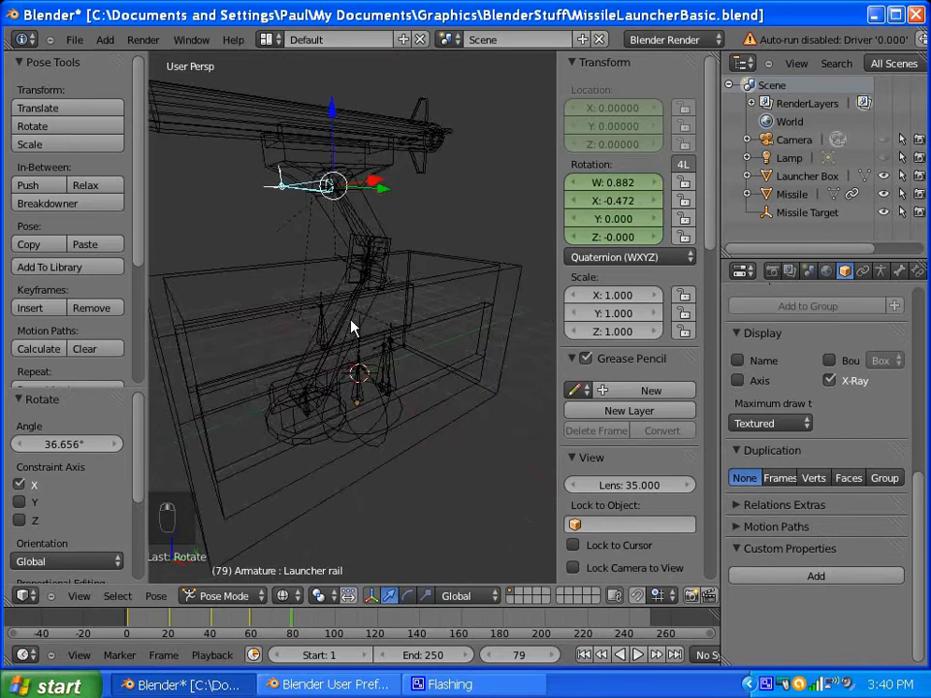
right_click(323, 373)
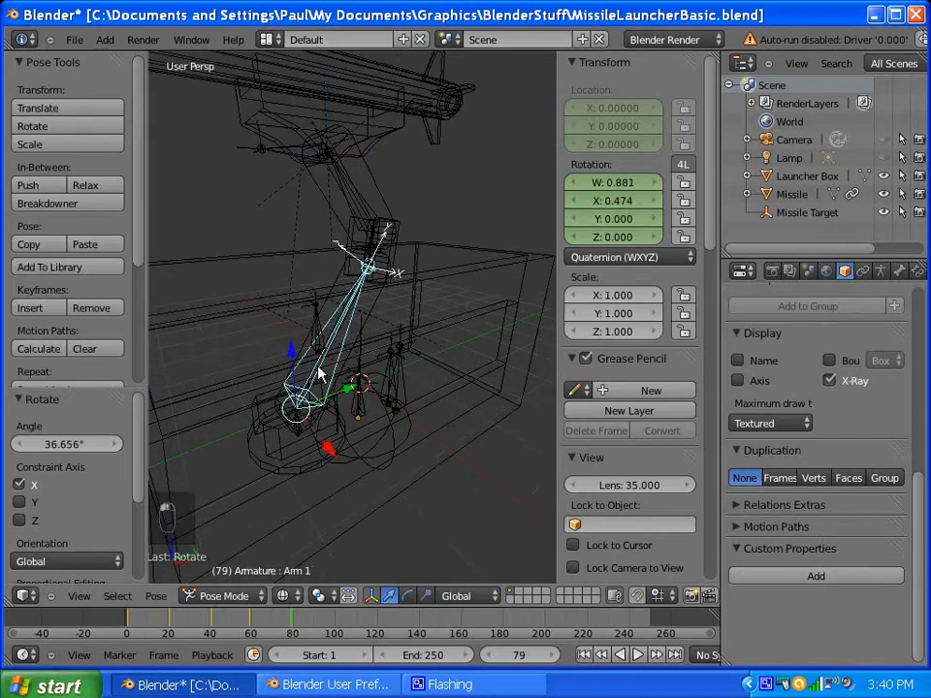
left_click(296, 427)
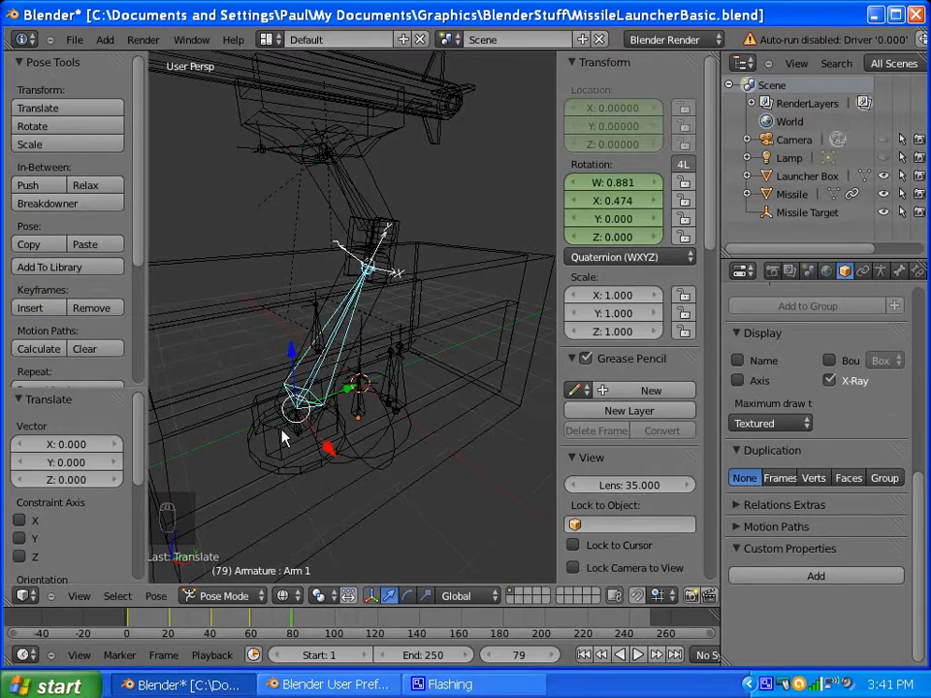
key("i")
left_click(309, 335)
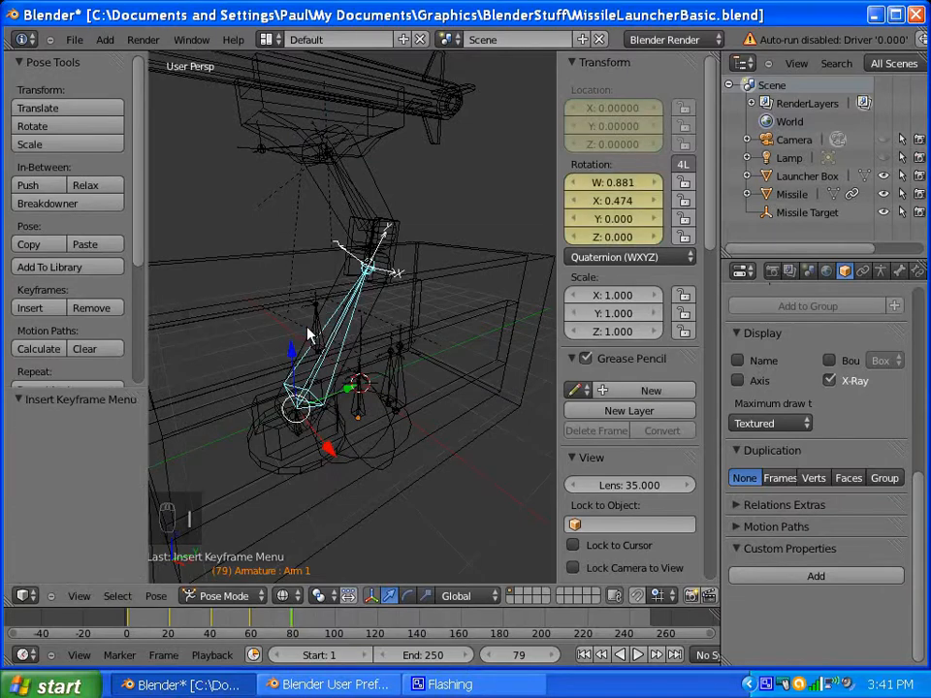
Step: Insert LocRot keyframes on the Arm 2 and Arm 3 bones at frame 79
right_click(365, 255)
key("i")
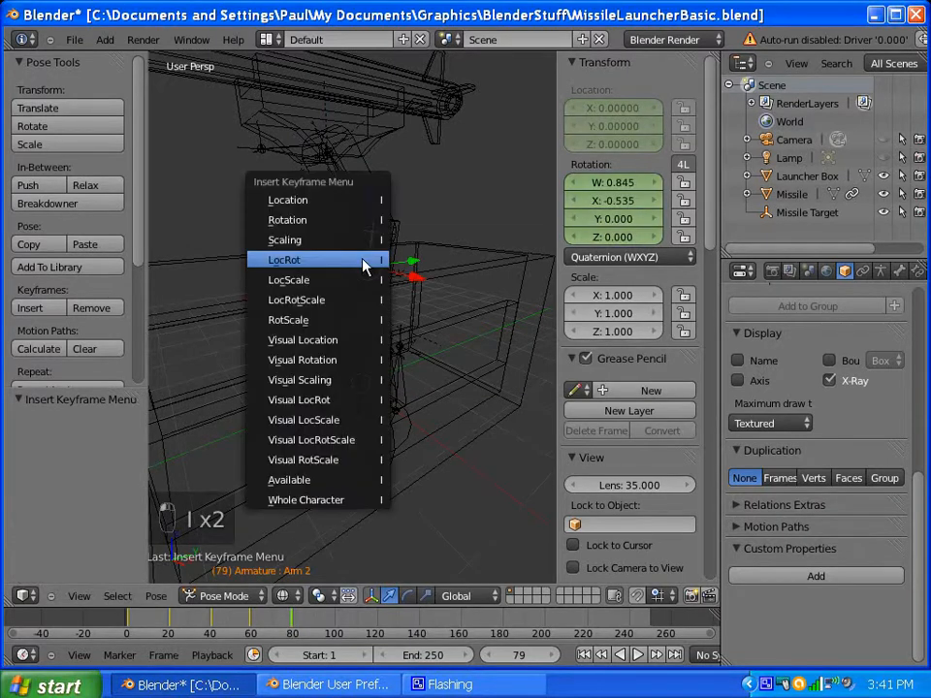
left_click(365, 262)
right_click(346, 194)
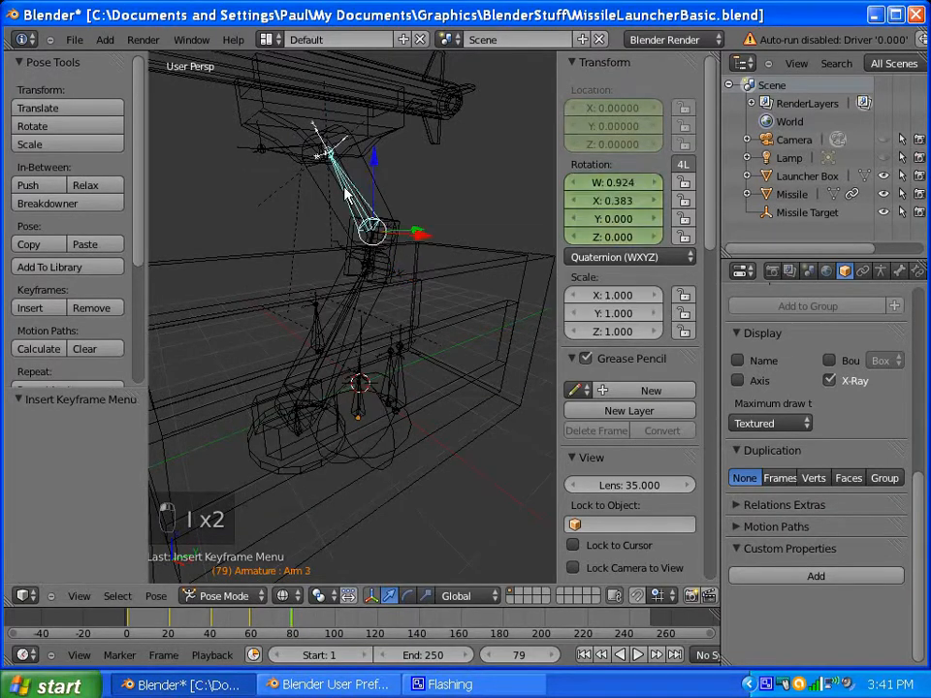
key("i")
left_click(350, 188)
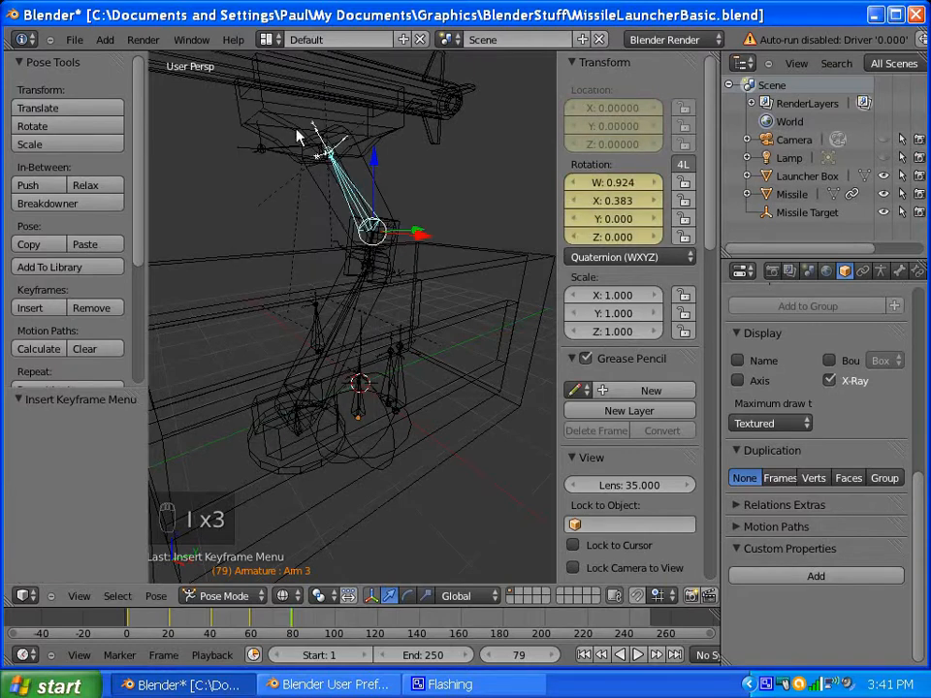
Step: Insert a LocRot keyframe on the Launcher rail bone at frame 79
right_click(288, 159)
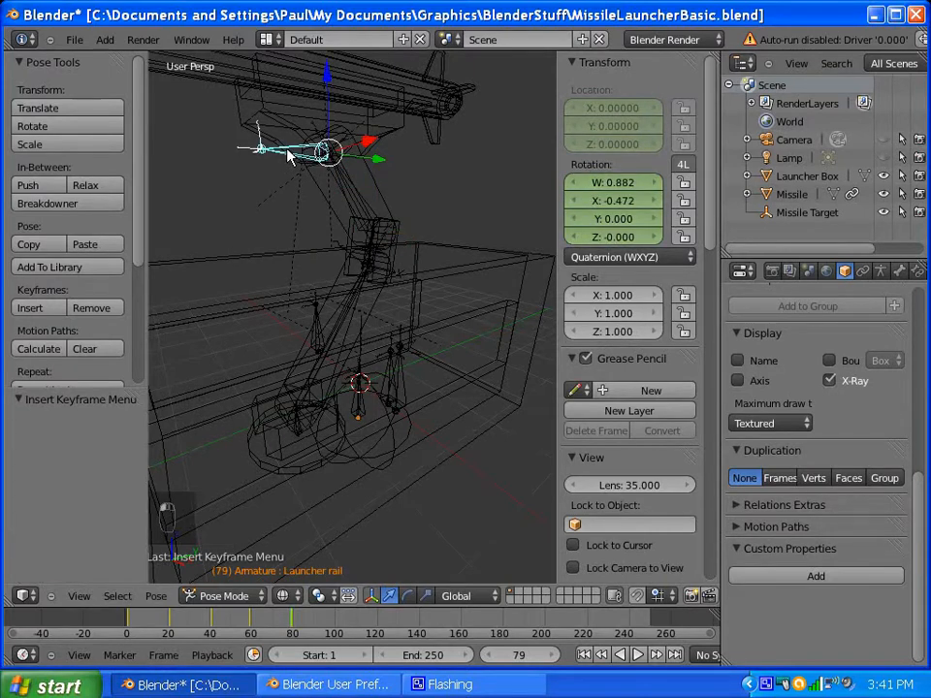
key("i")
left_click(290, 152)
Step: Switch the viewport to solid shading and turn off the armature's X-Ray display
scroll(287, 278, "down", 5)
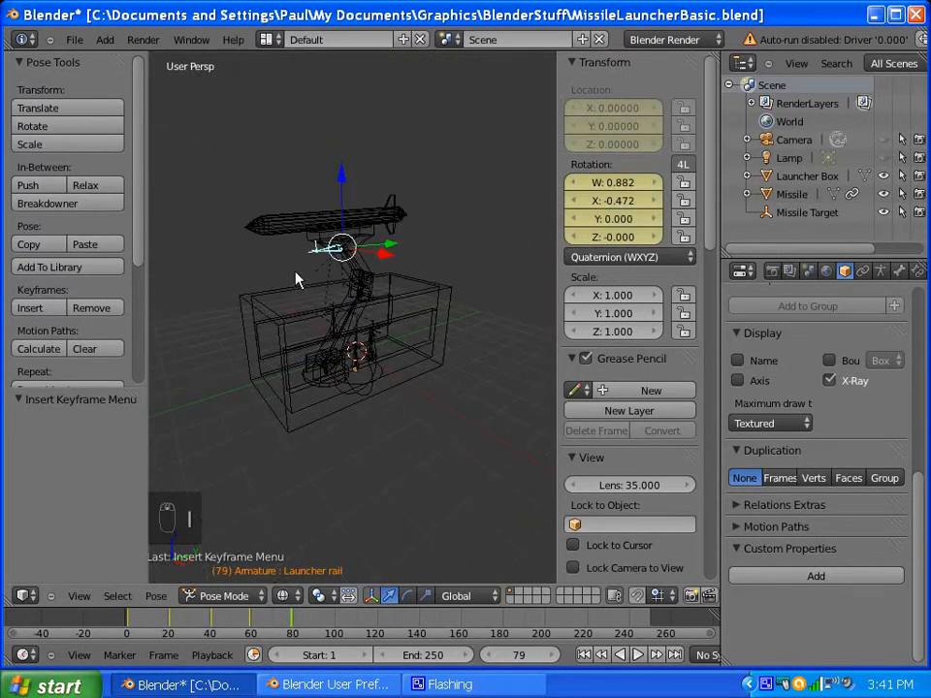
scroll(303, 317, "up", 1)
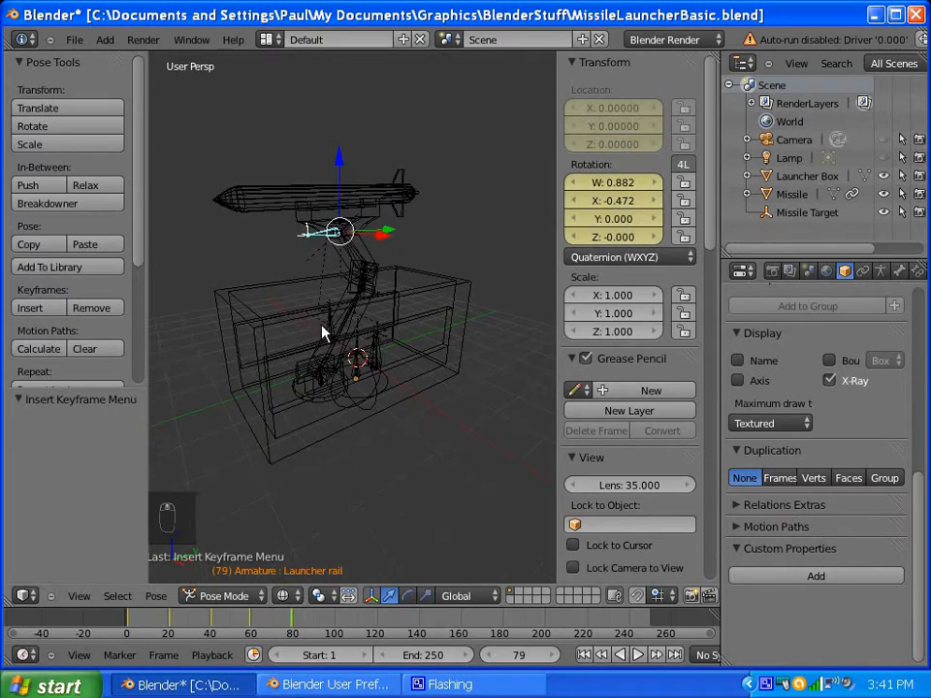
key("z")
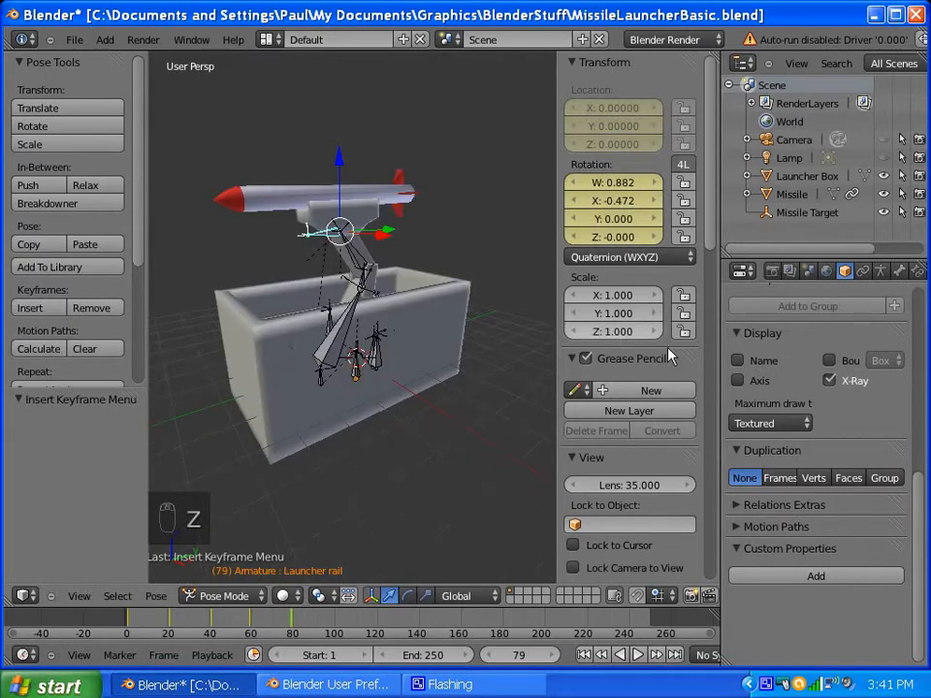
left_click(829, 380)
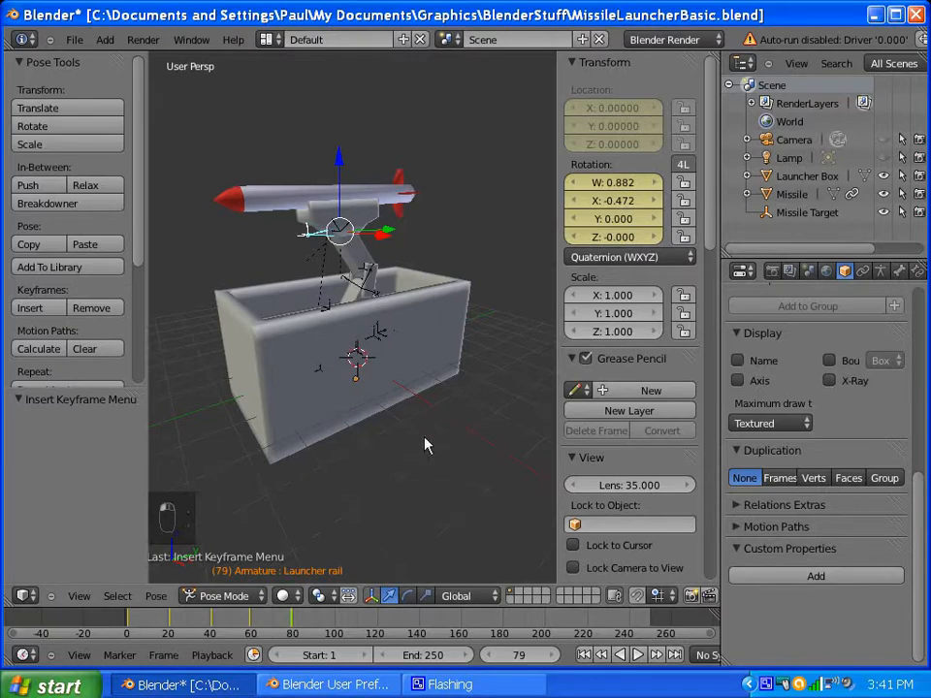
Step: Turn off the display of bone axes in the armature's display settings
scroll(834, 407, "up", 5)
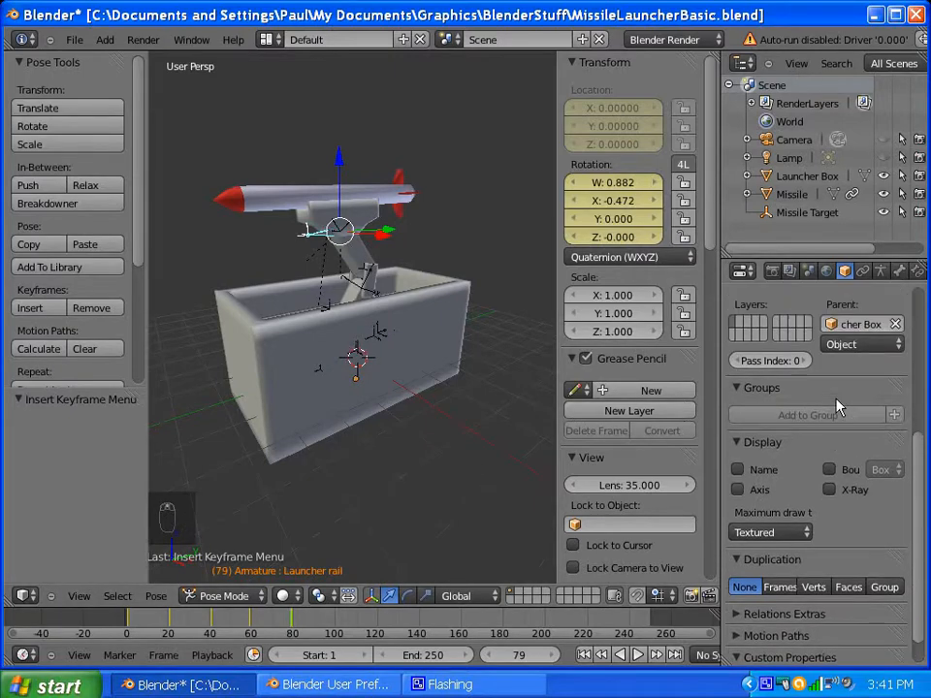
scroll(840, 408, "up", 4)
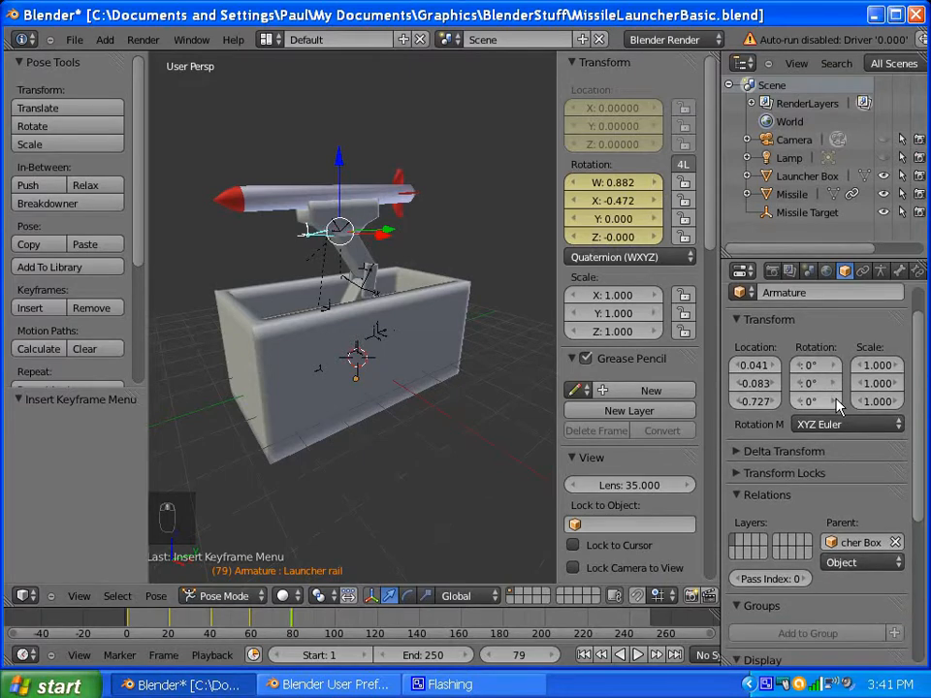
scroll(814, 408, "down", 5)
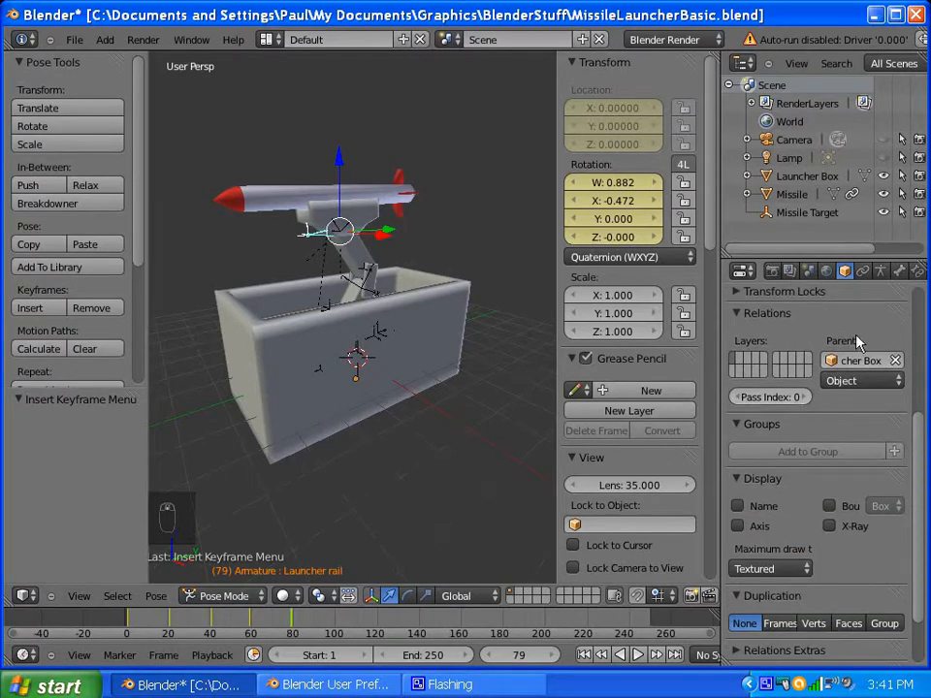
left_click(881, 272)
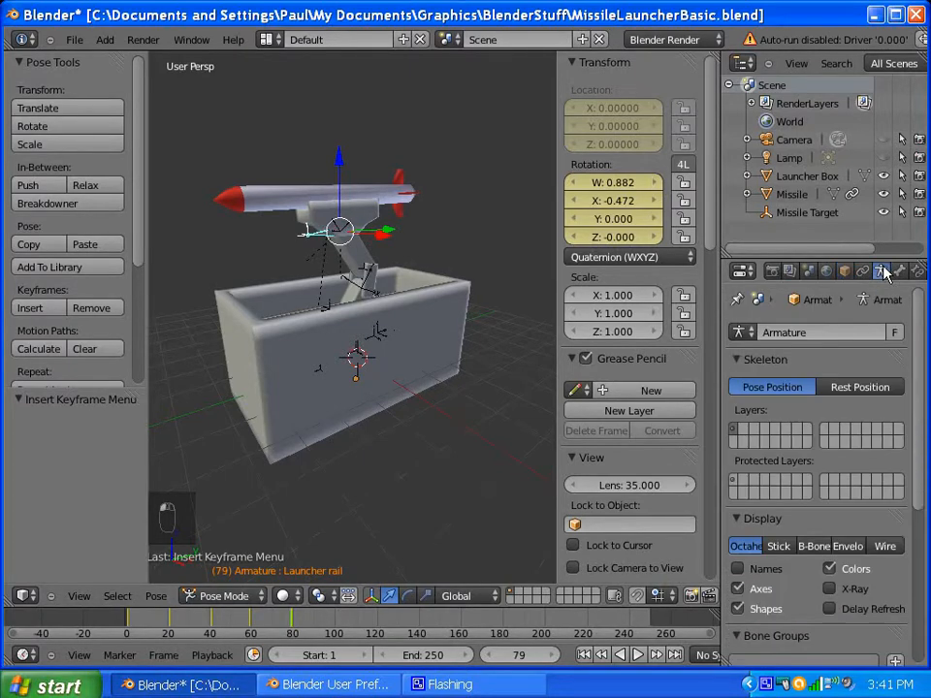
left_click(739, 589)
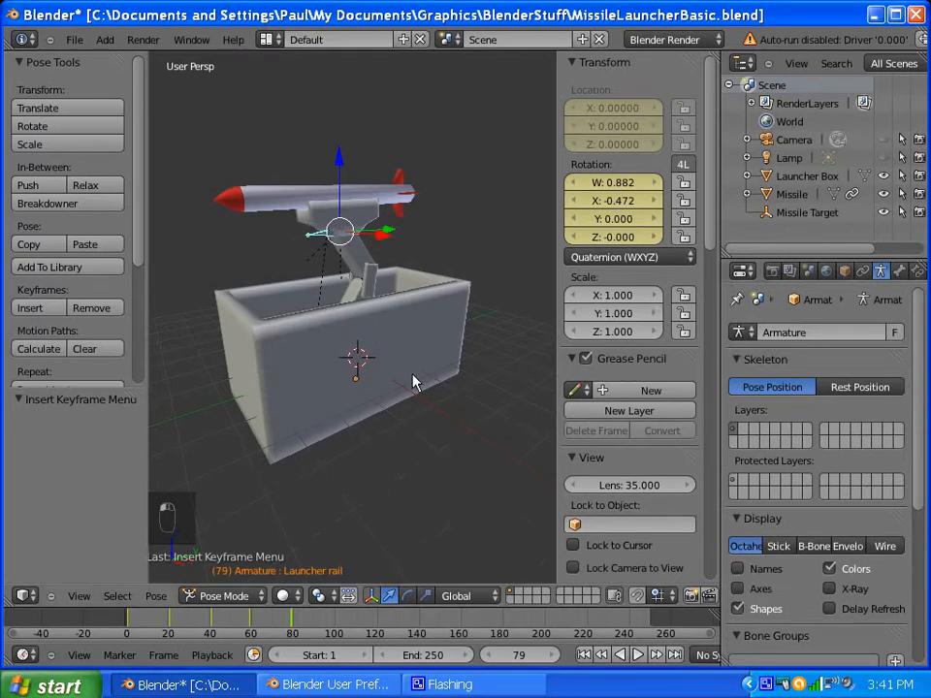
Step: Play the animation from frame 1 past the last keyframe to check the doors opening and the launcher rising
scroll(410, 370, "up", 1)
scroll(354, 325, "up", 2)
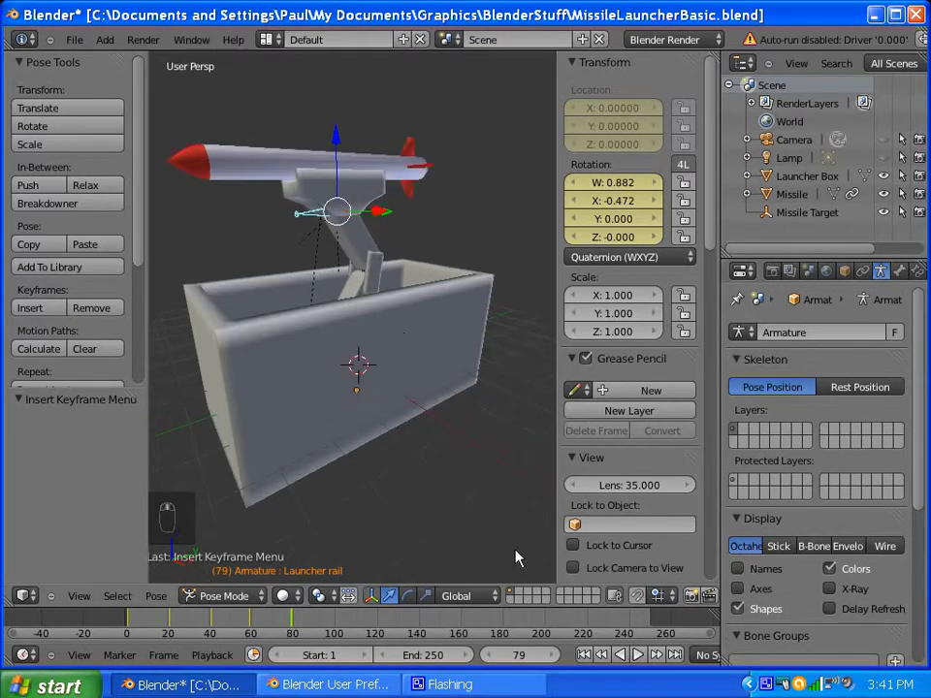
left_click(586, 655)
scroll(267, 367, "down", 2)
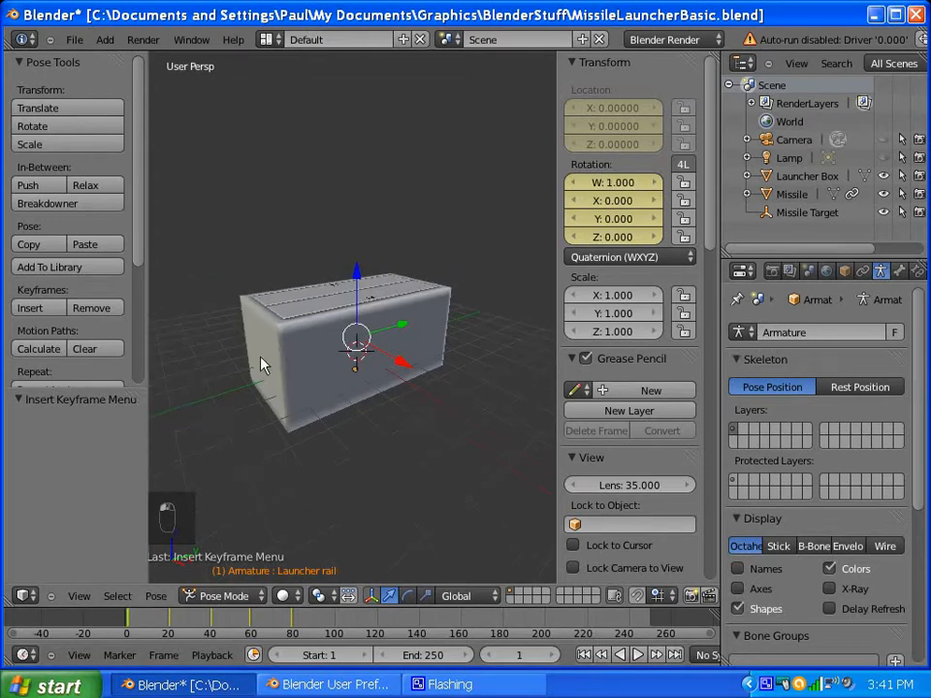
middle_click_drag(283, 354, 275, 395)
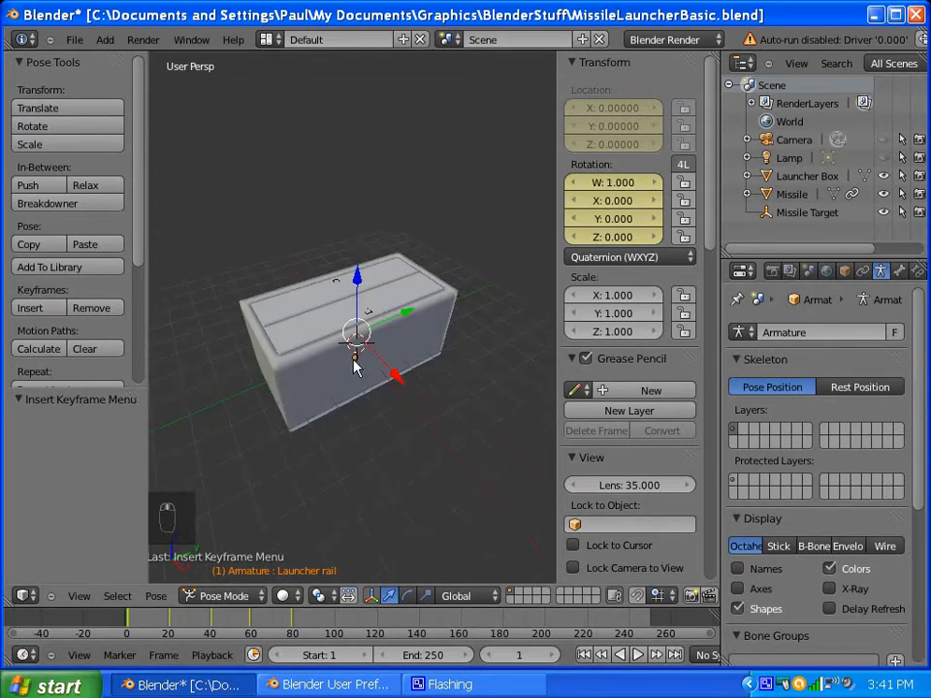
middle_click_drag(258, 390, 316, 366)
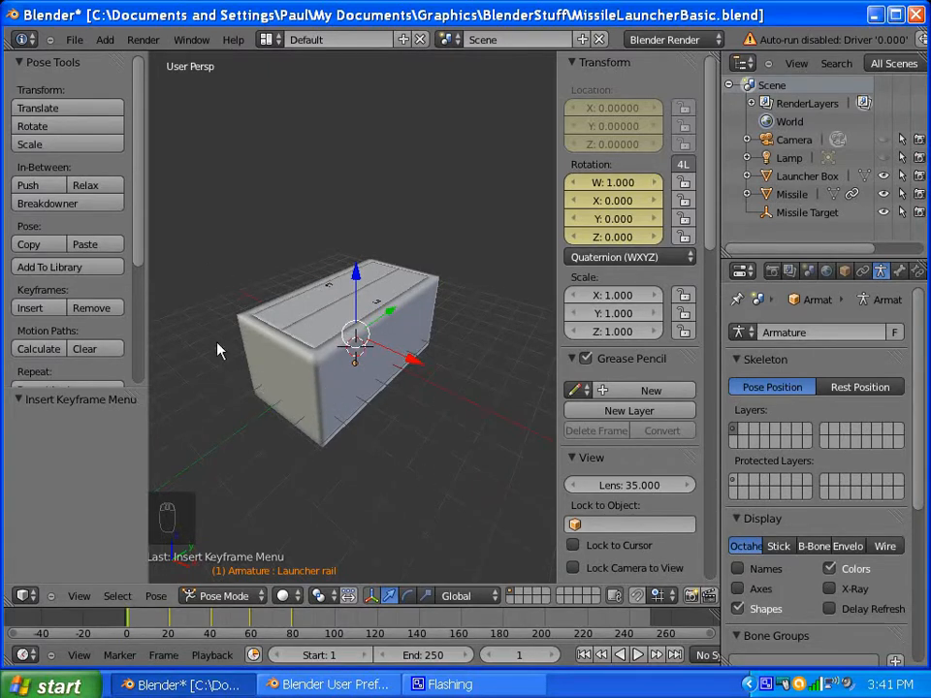
middle_click_drag(332, 405, 307, 400)
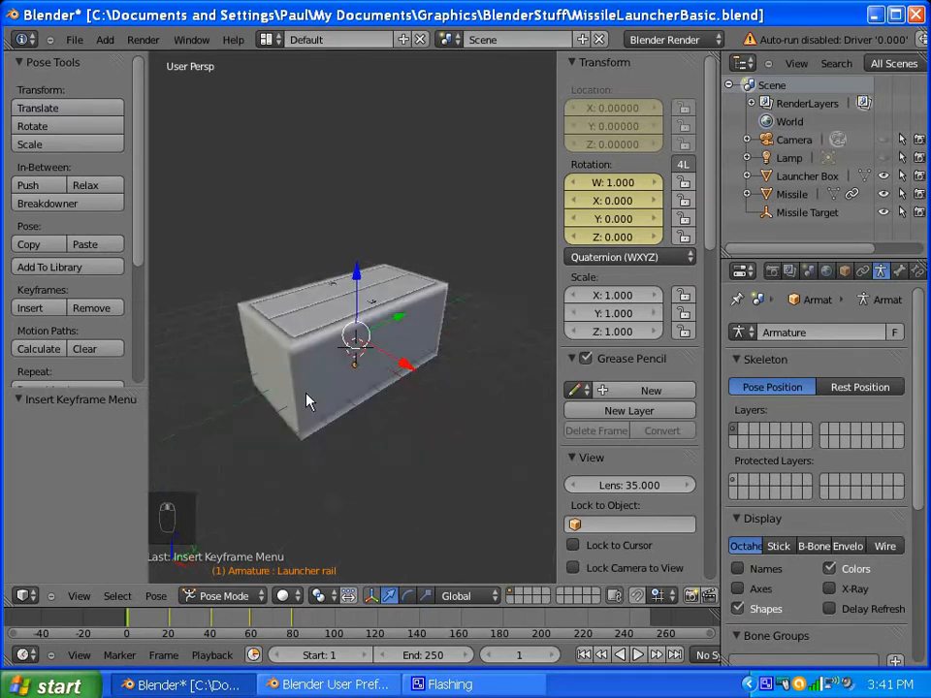
left_click(637, 655)
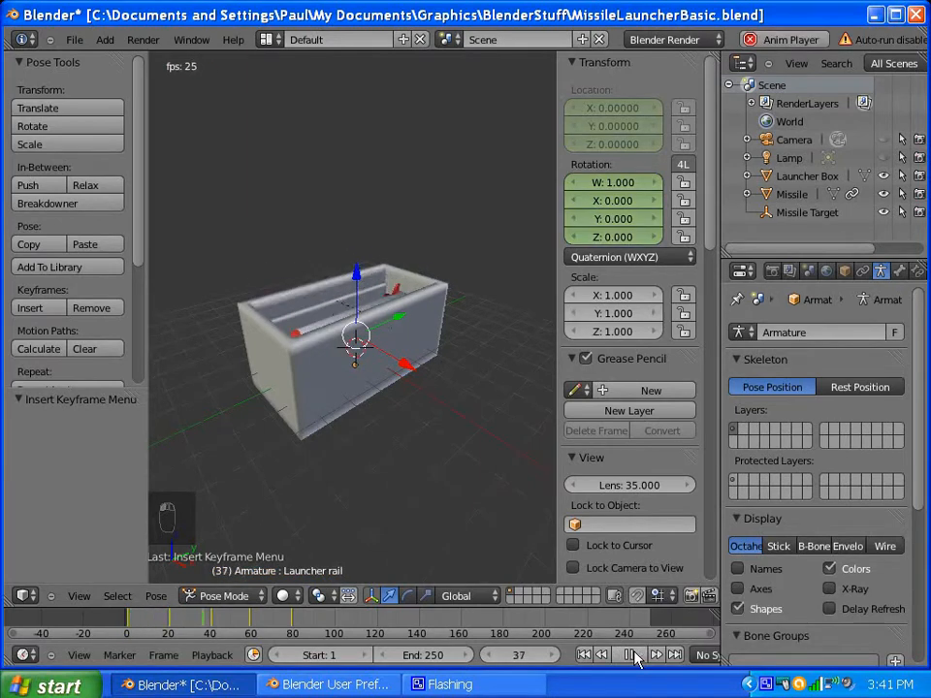
left_click(630, 656)
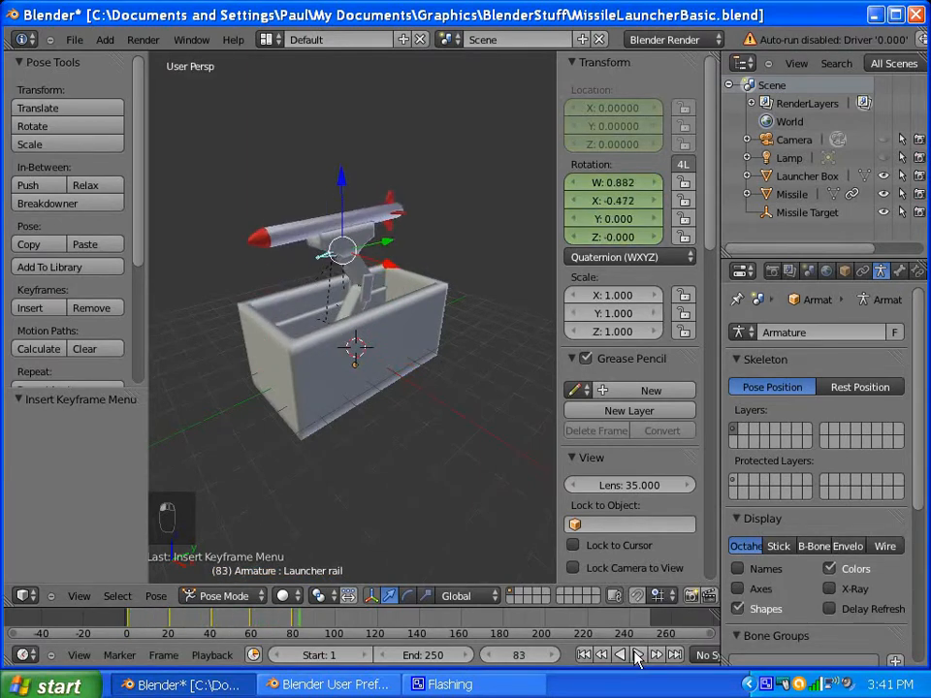
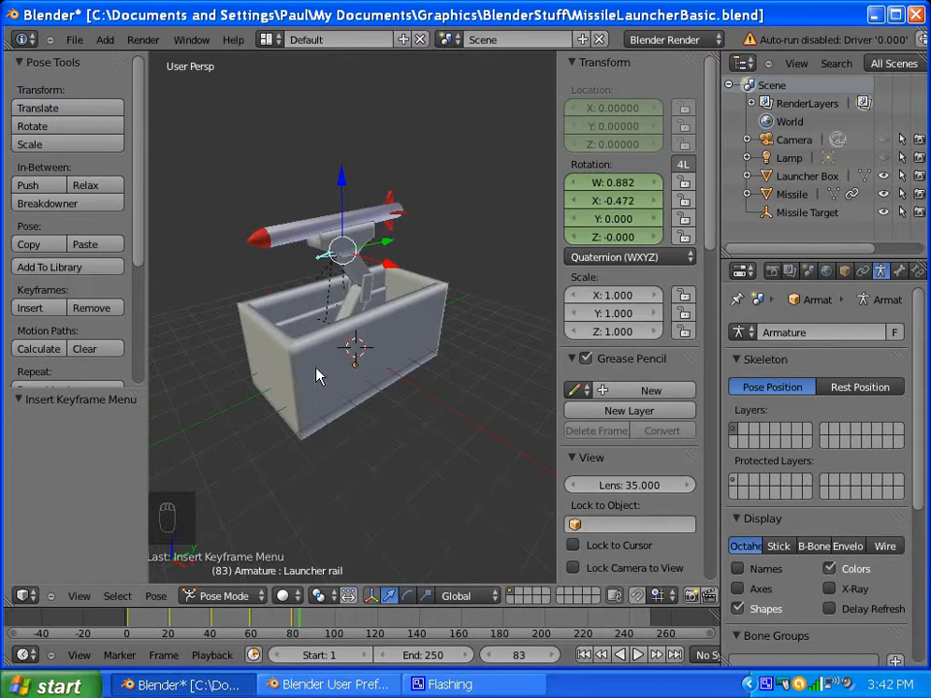
Step: Go to the keyframe at frame 59, inspect the missile's pose inside the box, and turn on the armature's X-Ray display
left_click(584, 656)
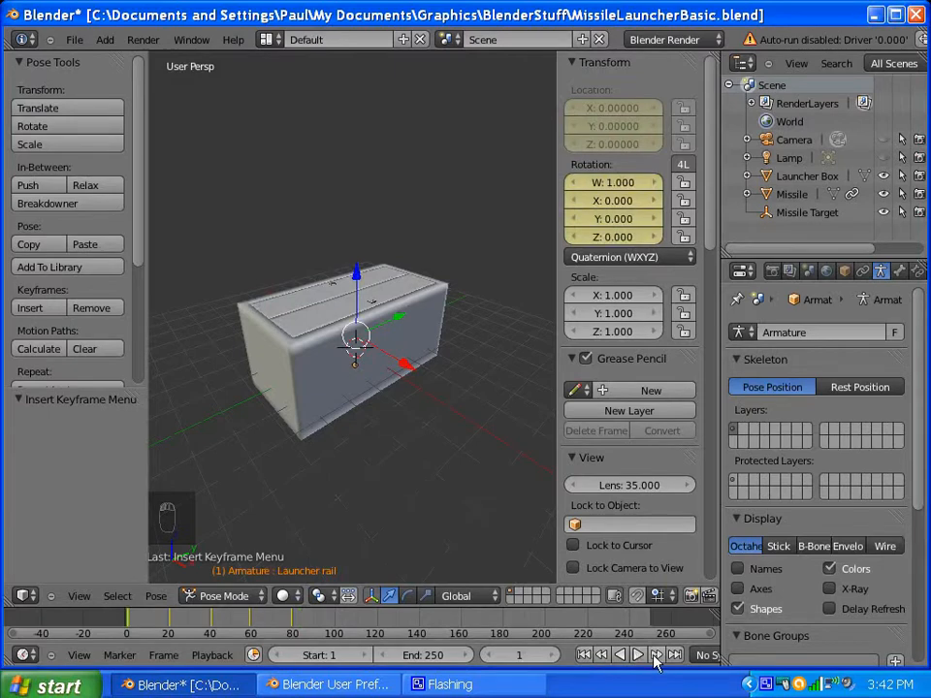
left_click(655, 656)
left_click(656, 655)
left_click(656, 656)
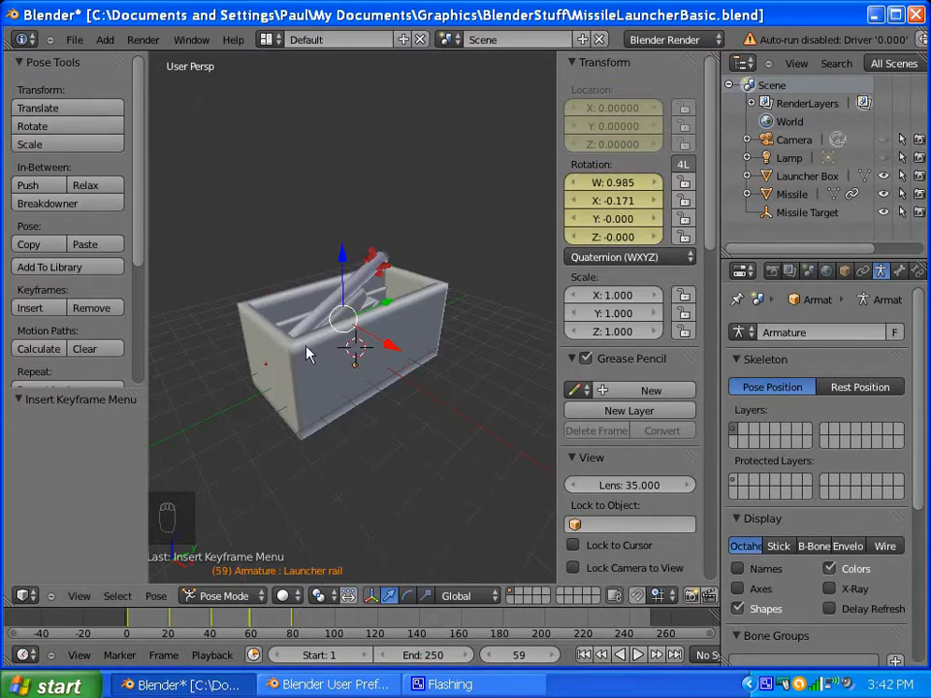
middle_click_drag(361, 340, 273, 411)
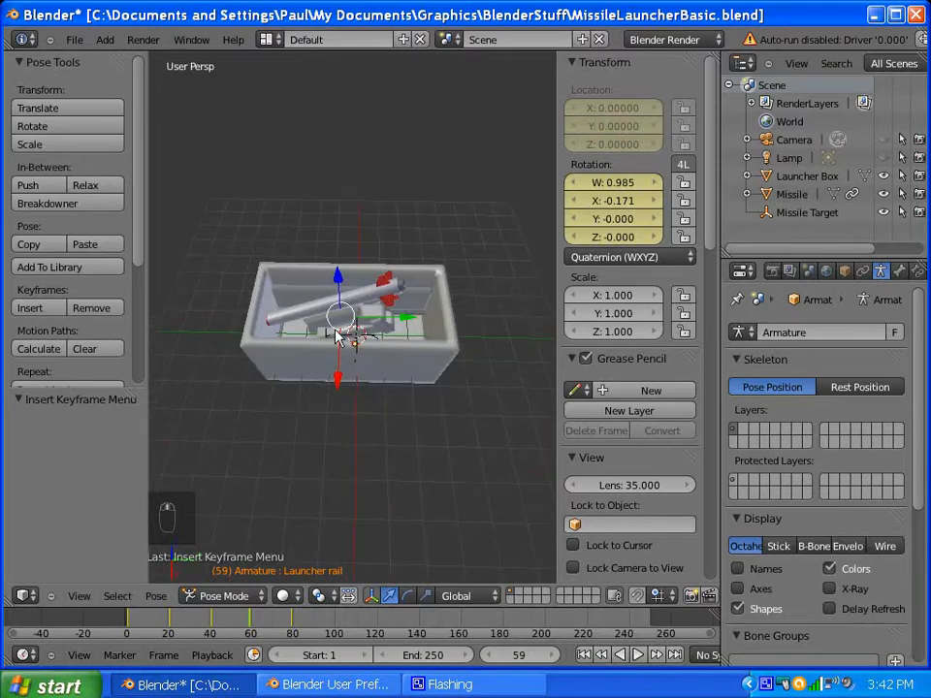
scroll(339, 330, "up", 5)
middle_click_drag(338, 330, 411, 375)
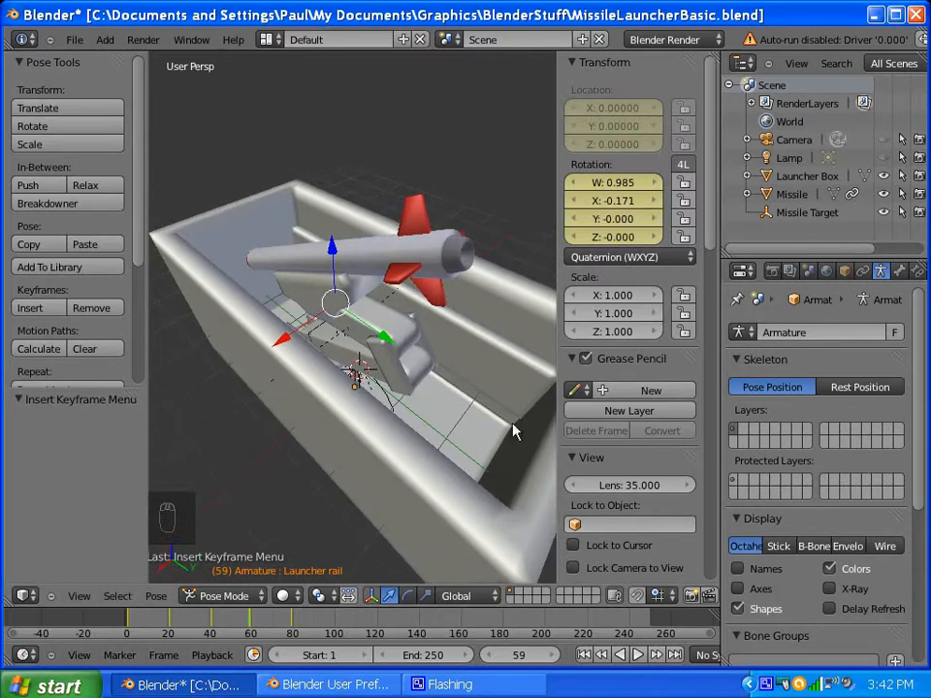
left_click(829, 589)
middle_click_drag(543, 388, 478, 320)
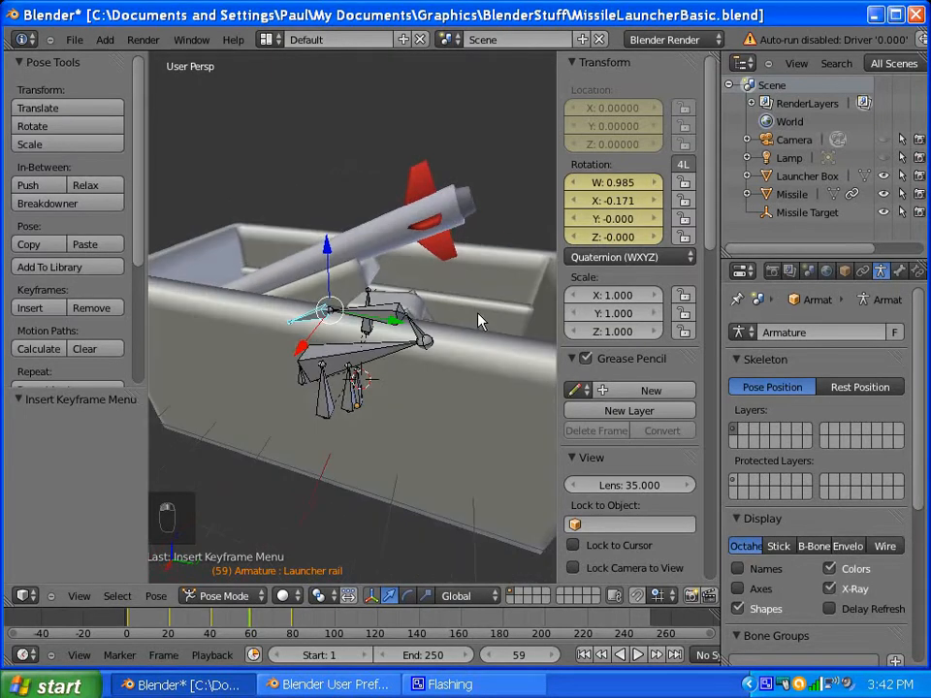
Step: Rotate the Arm 2 bone about -27.8° around the global X axis at frame 59 and insert a LocRot keyframe
right_click(407, 338)
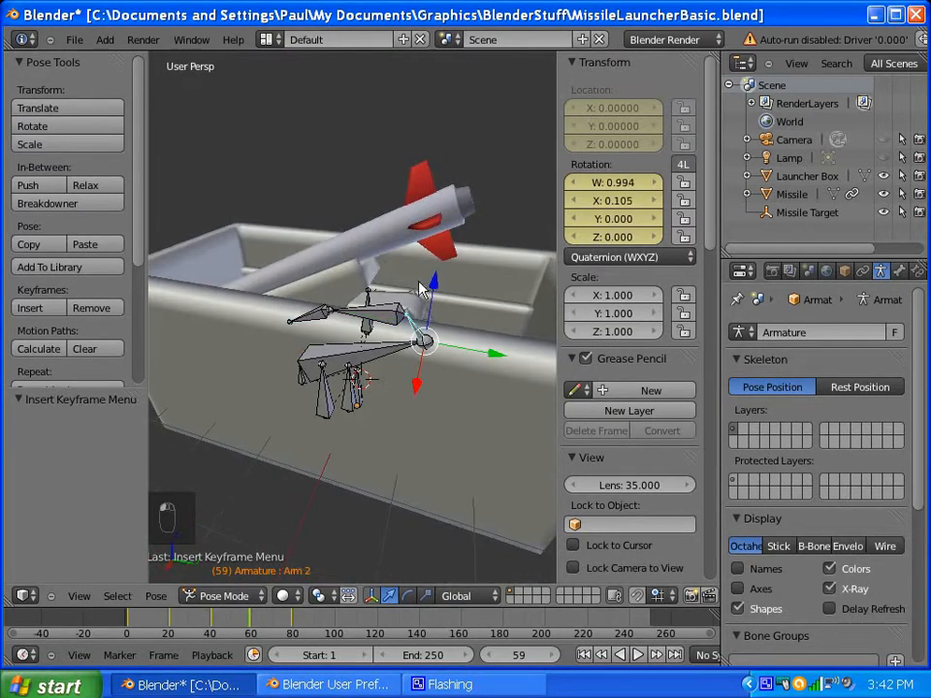
key("r")
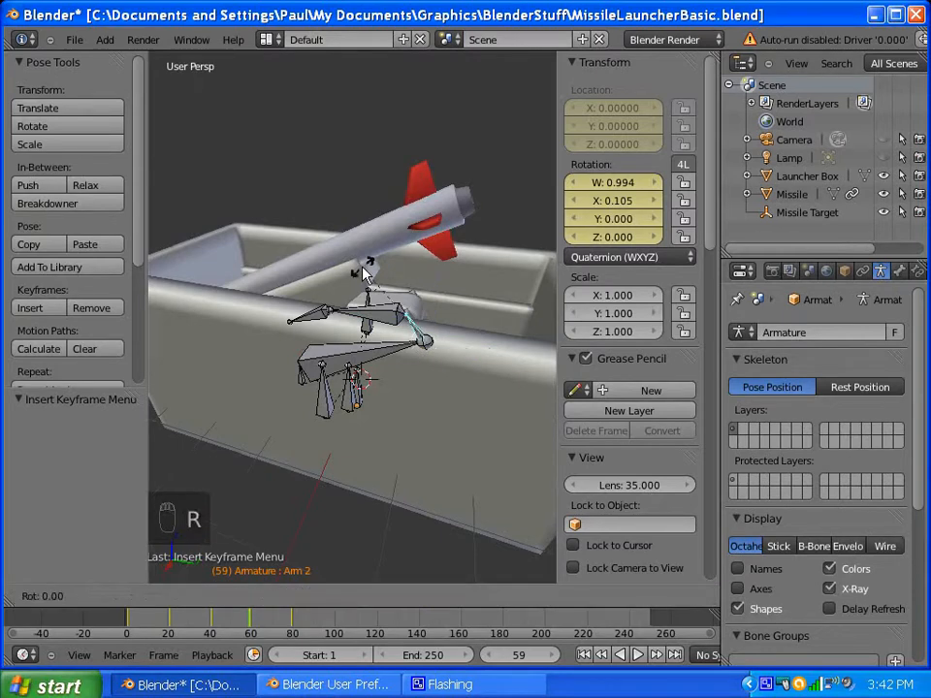
key("x")
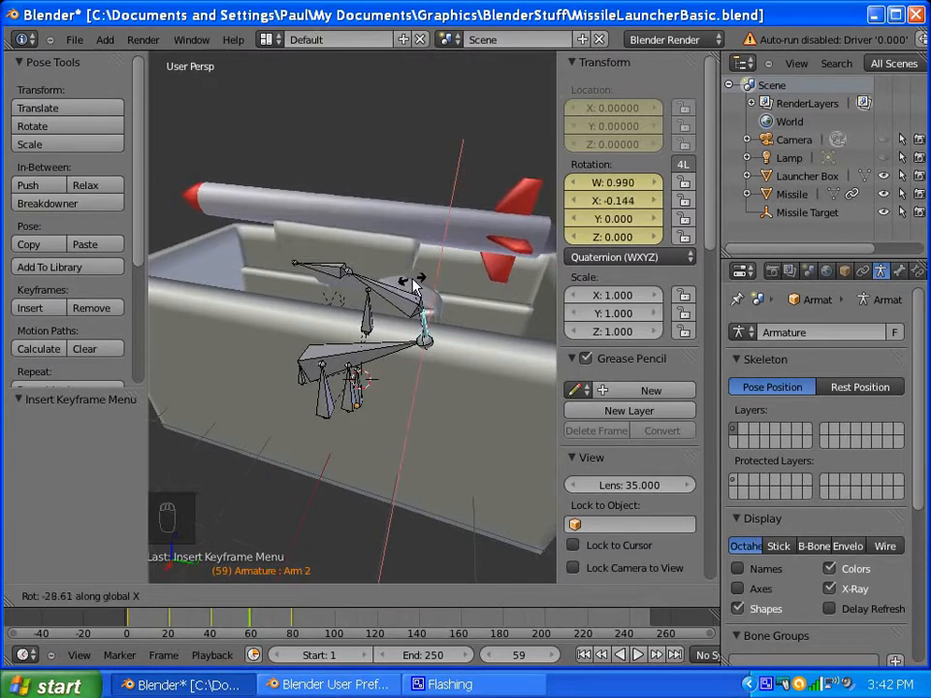
left_click(413, 282)
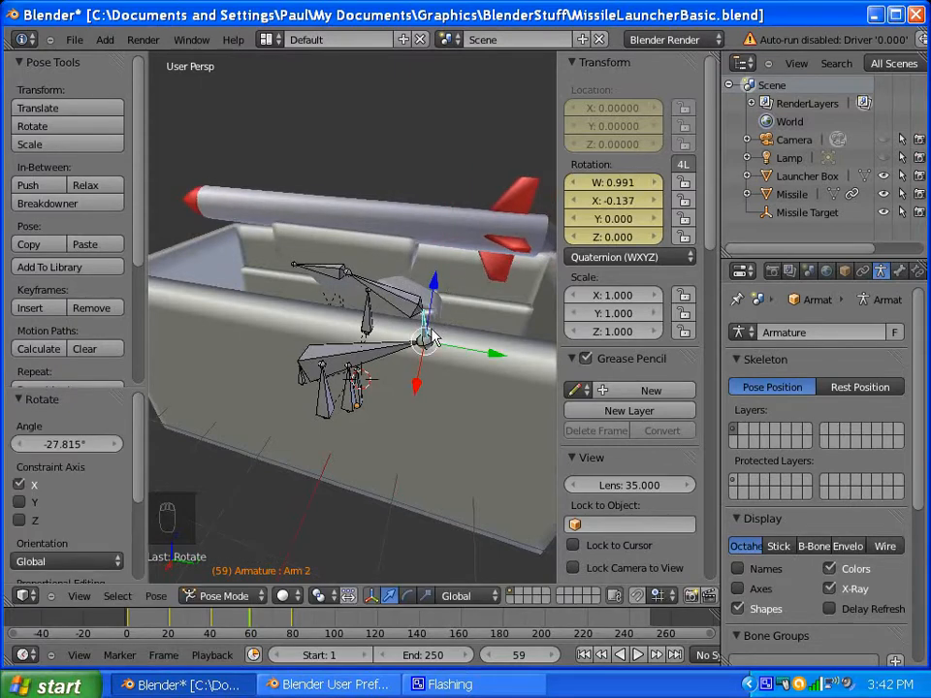
key("i")
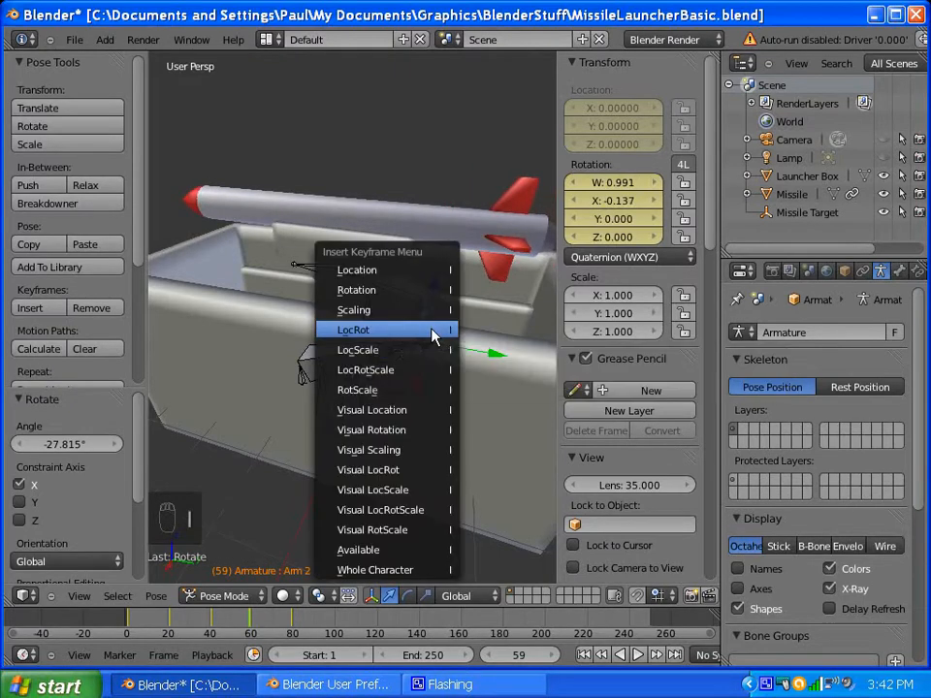
left_click(435, 331)
Step: Step back through the keyframes to frame 1 and play the animation past the last keyframe to check the missile's clearance
scroll(482, 338, "down", 4)
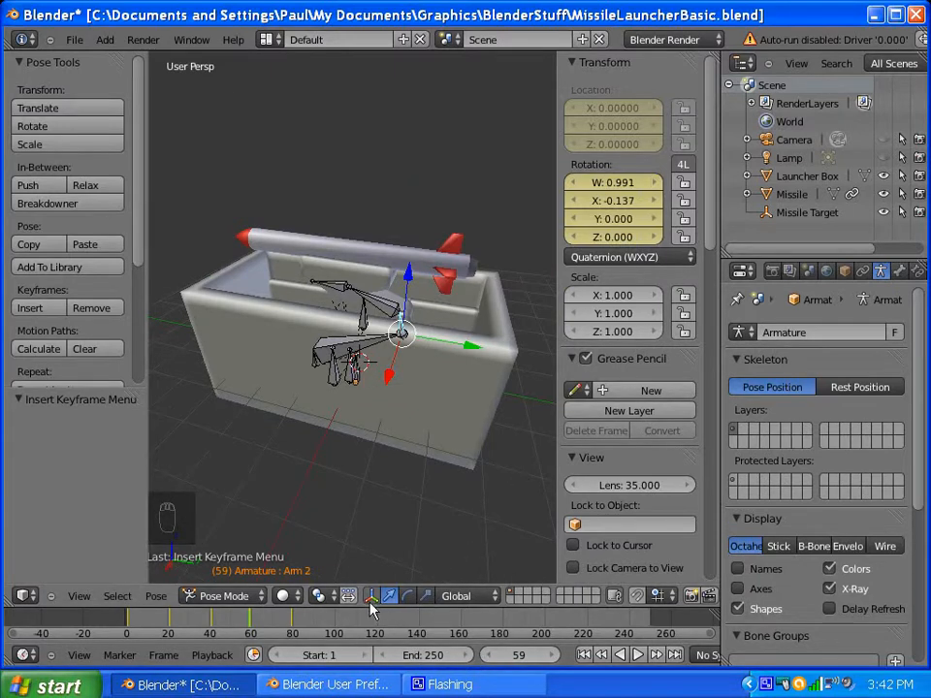
left_click(603, 656)
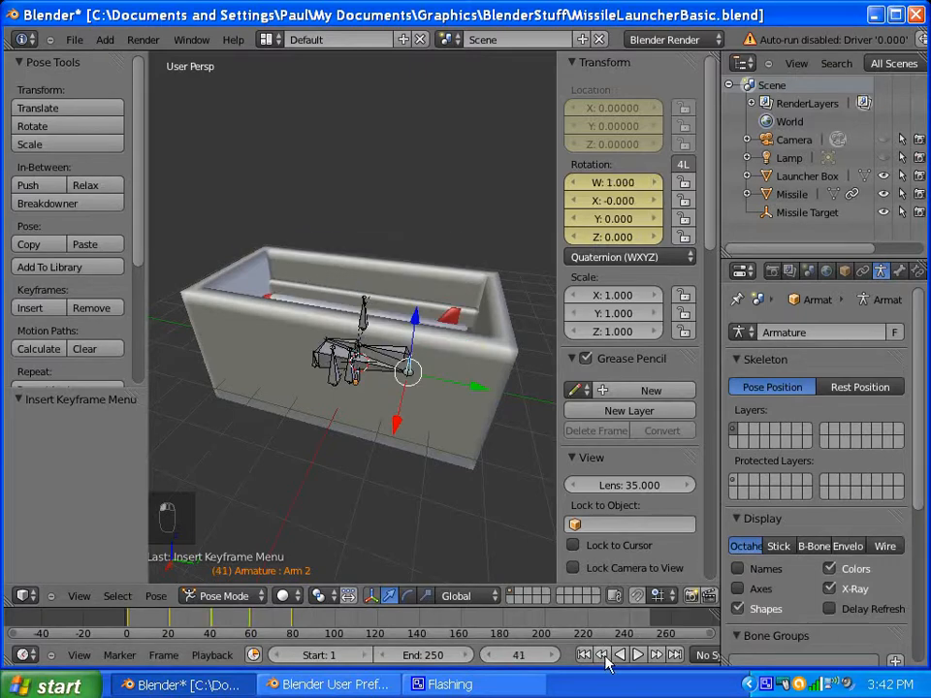
left_click(603, 657)
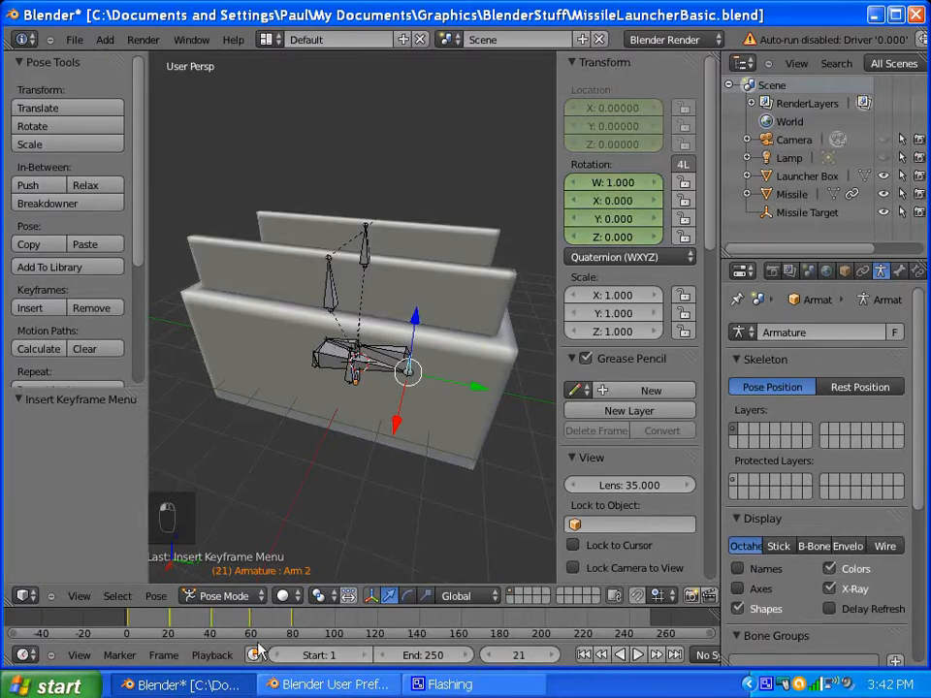
left_click(601, 656)
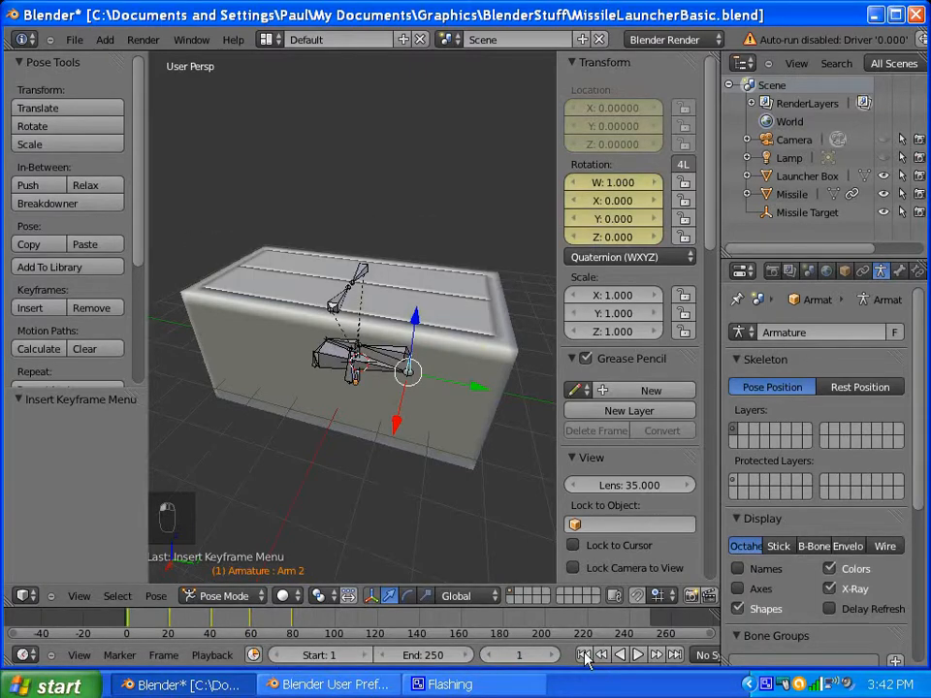
middle_click_drag(280, 430, 369, 439)
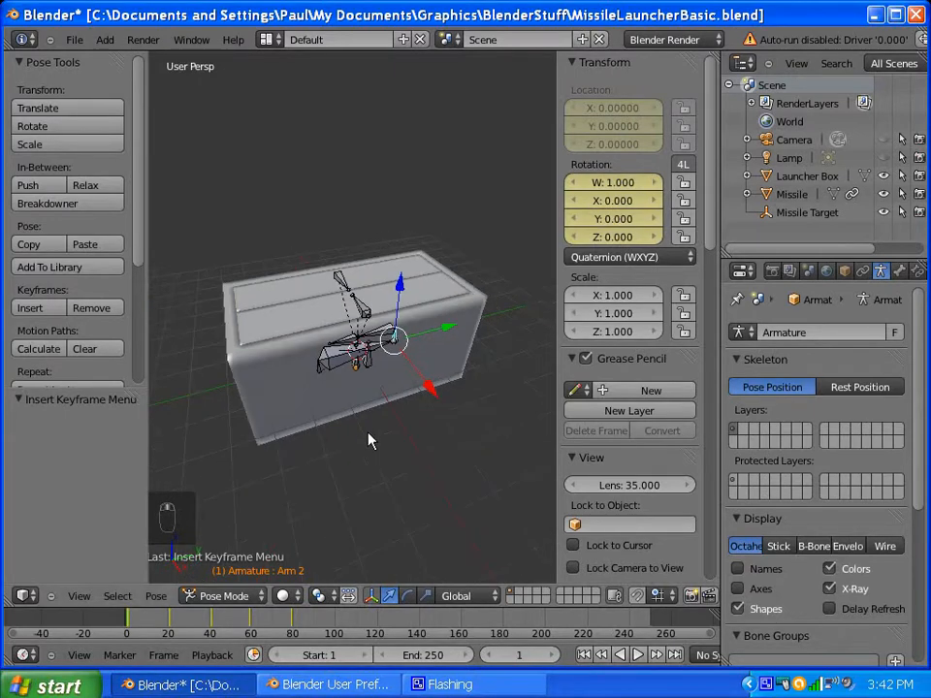
left_click(637, 656)
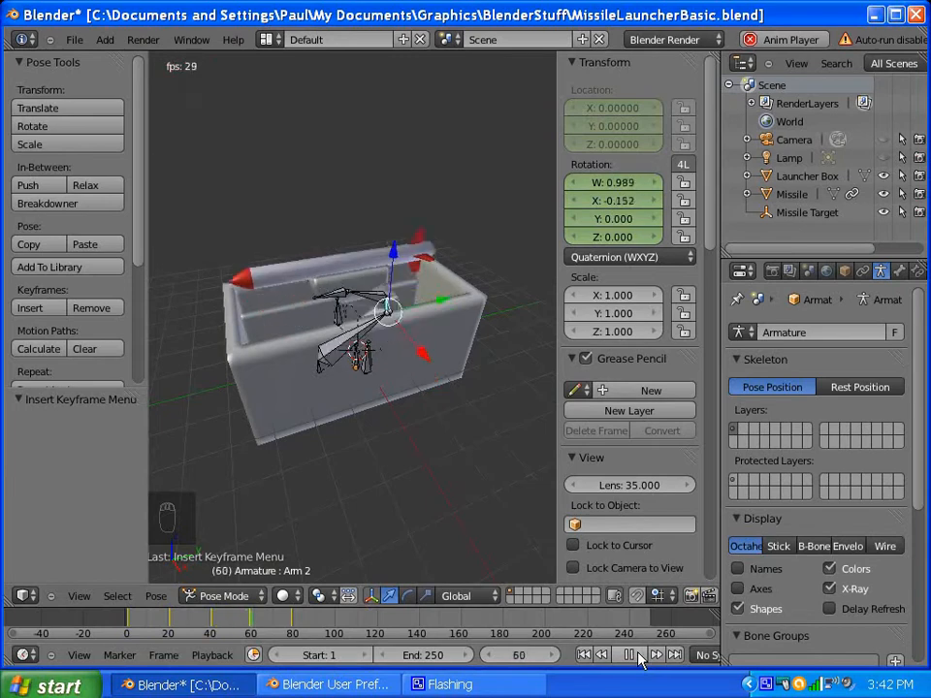
left_click(630, 656)
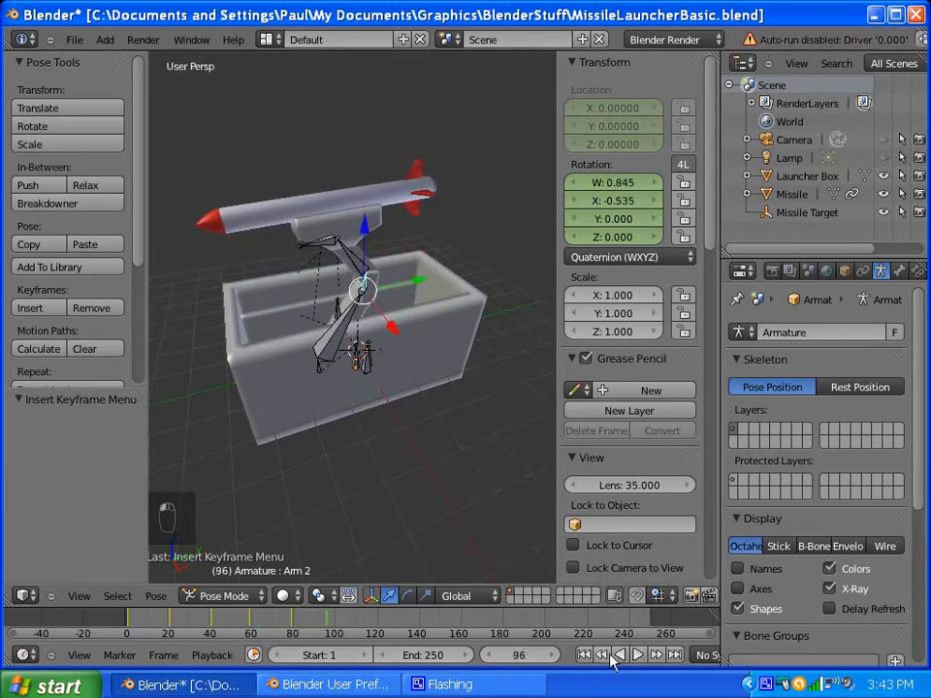
Step: Return to the first frame and replay the door opening and launcher raising once more, stopping at frame 96
left_click(602, 656)
left_click(583, 656)
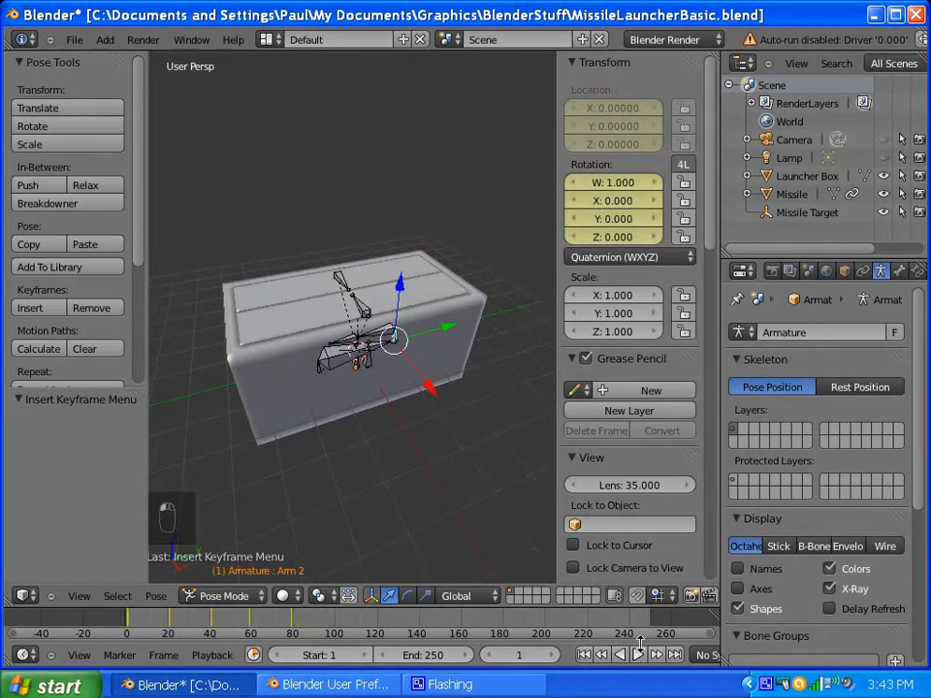
left_click(639, 657)
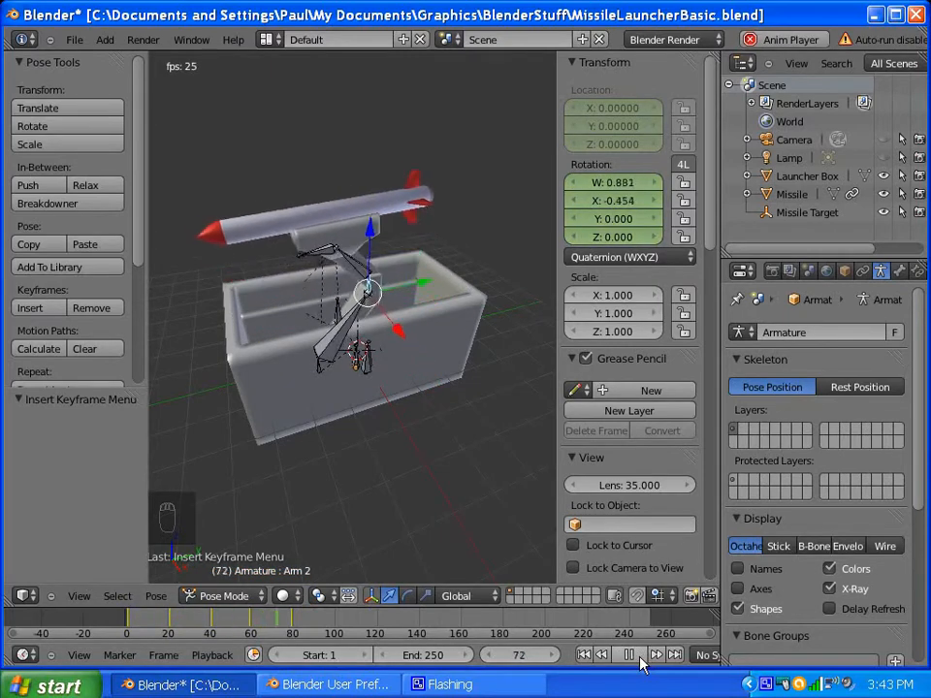
left_click(632, 657)
scroll(483, 402, "down", 3)
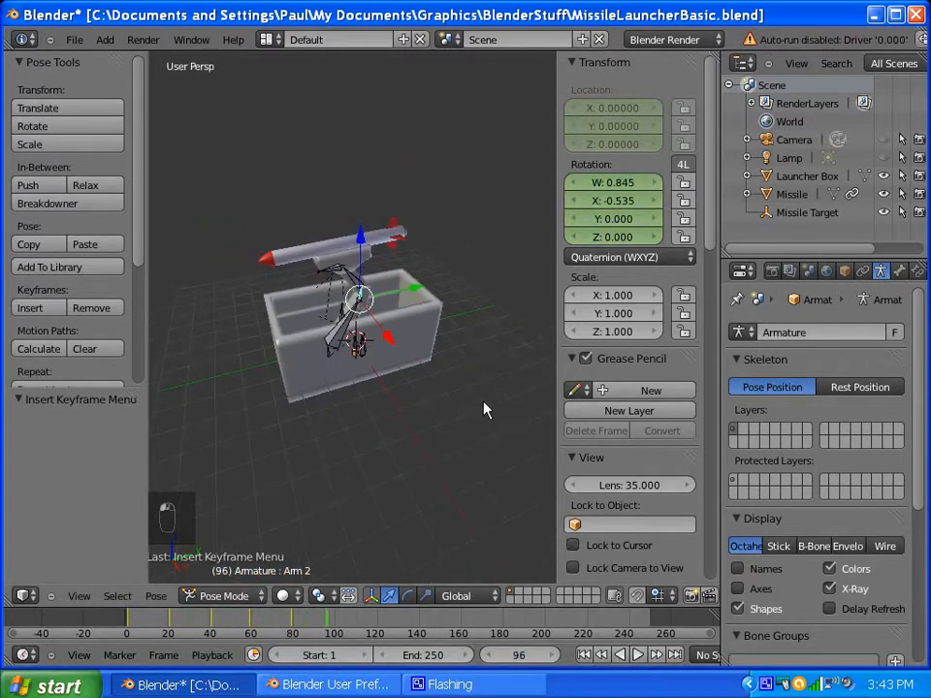
Step: At frame 79, rotate the Launcher rail bone about -6.1° around the global X axis and insert a LocRot keyframe
scroll(386, 391, "up", 5)
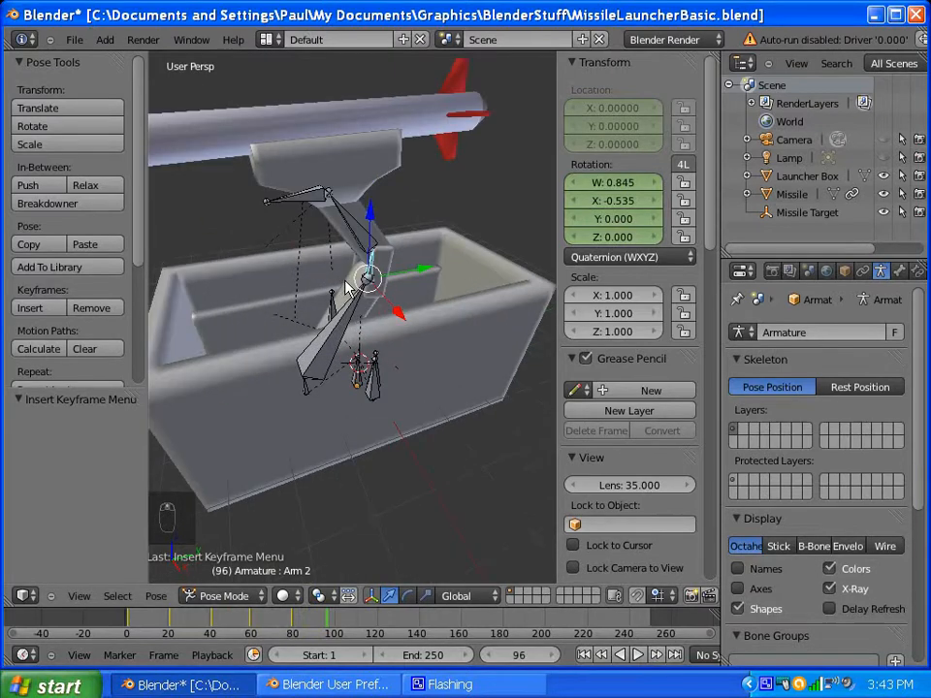
left_click(604, 657)
scroll(385, 439, "down", 3)
middle_click_drag(354, 307, 313, 303)
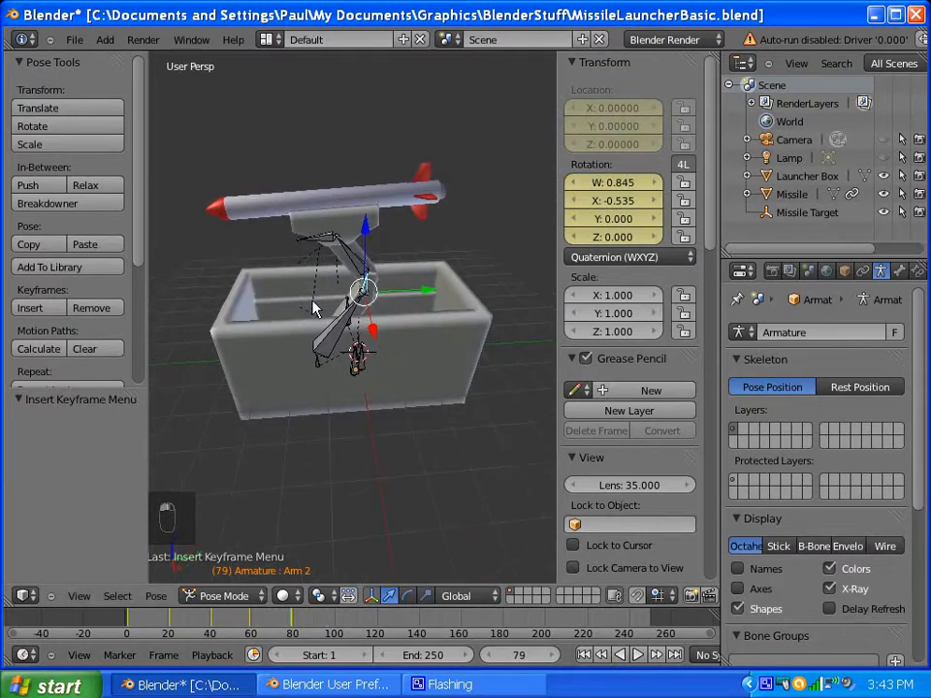
scroll(307, 231, "up", 2)
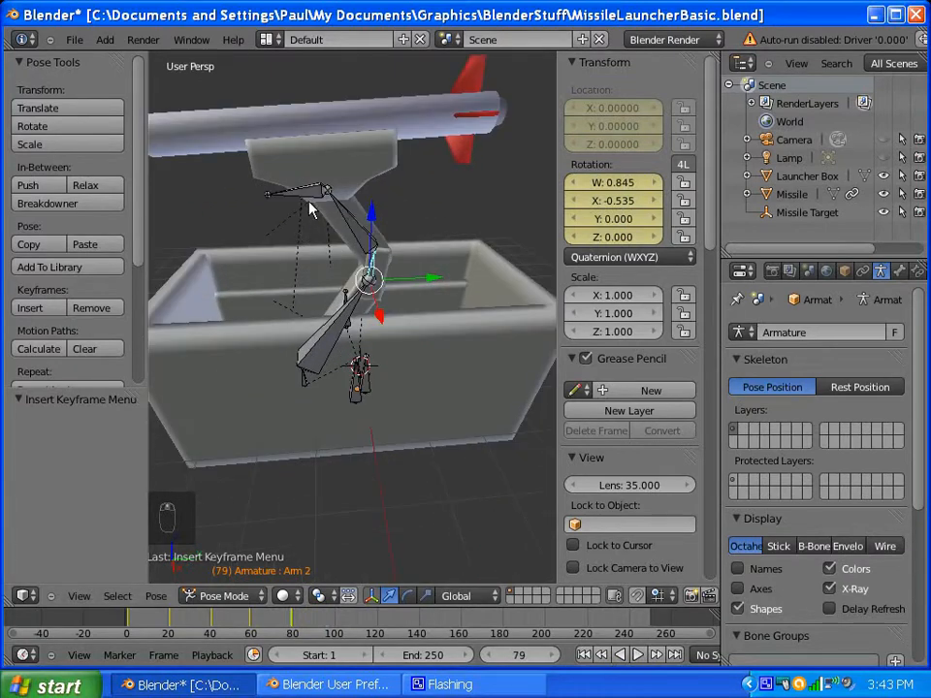
right_click(310, 199)
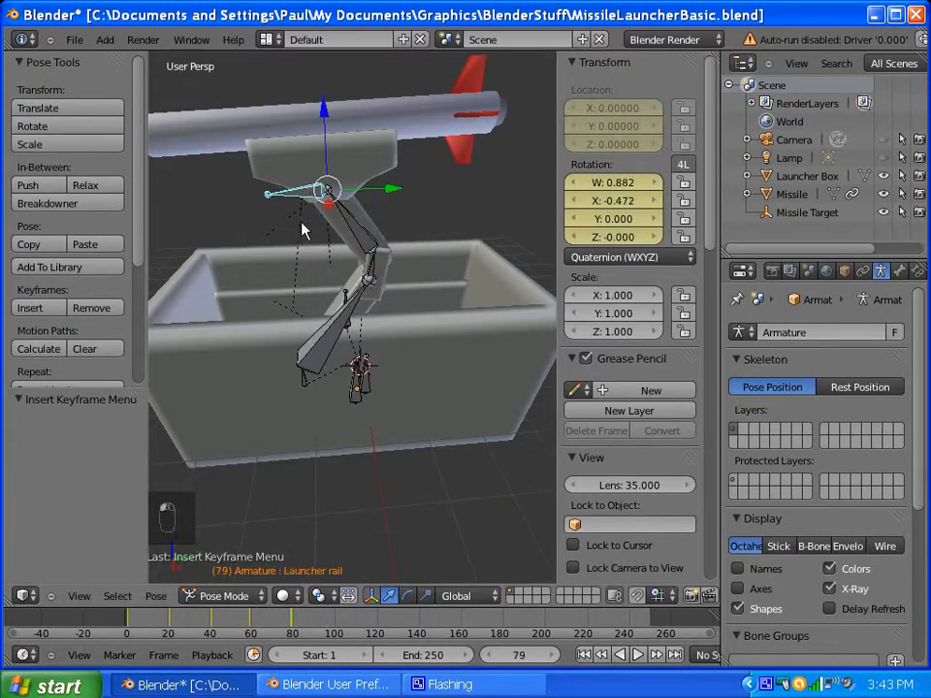
key("r")
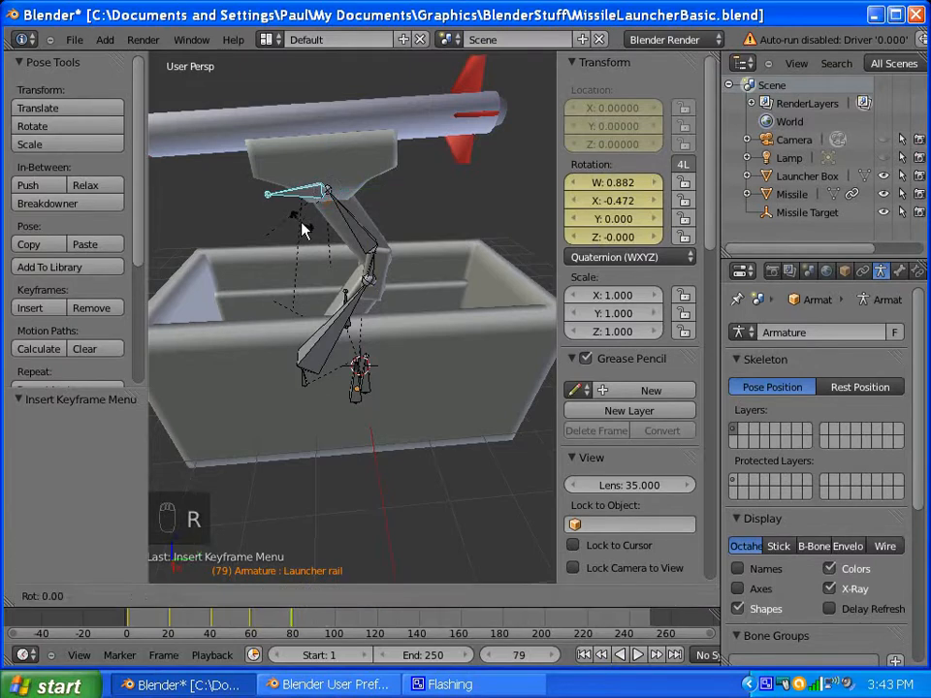
key("x")
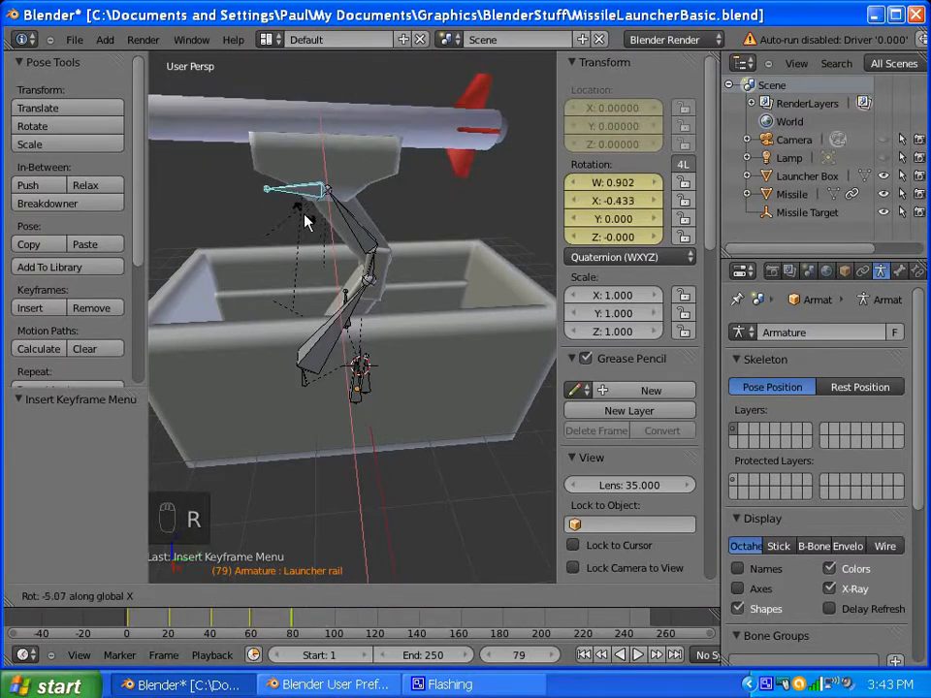
left_click(306, 221)
key("i")
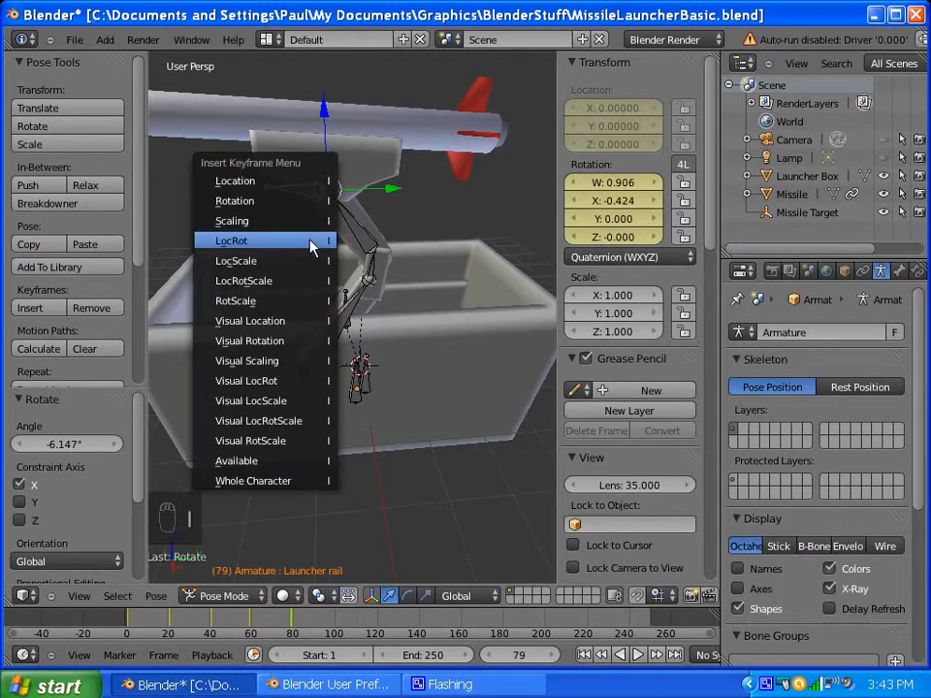
left_click(313, 245)
Step: Play the animation from the first frame to check the launcher rail's adjusted motion
scroll(367, 269, "down", 4)
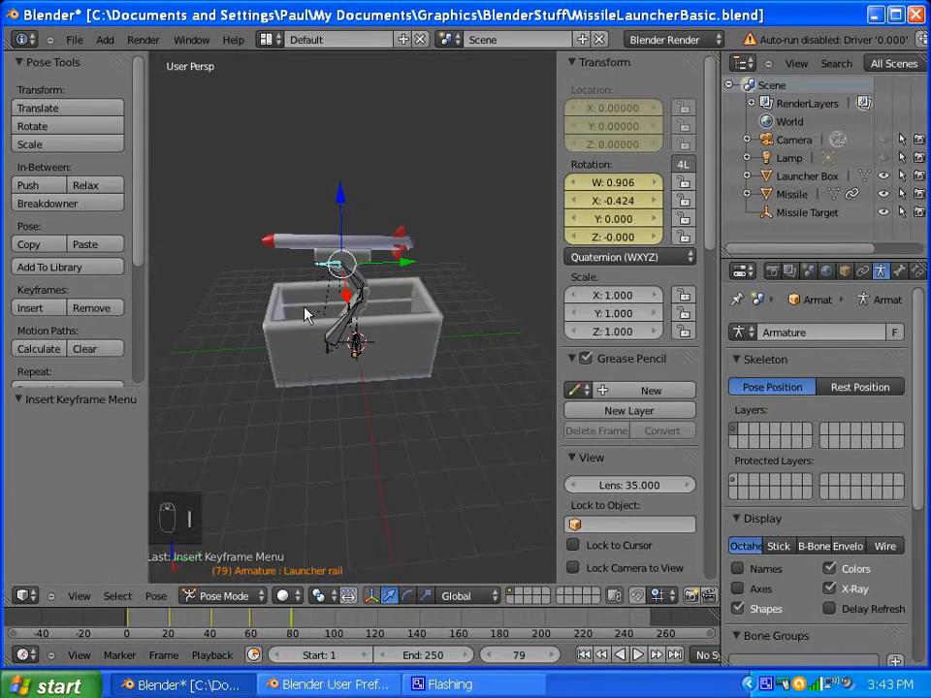
middle_click_drag(307, 312, 535, 537)
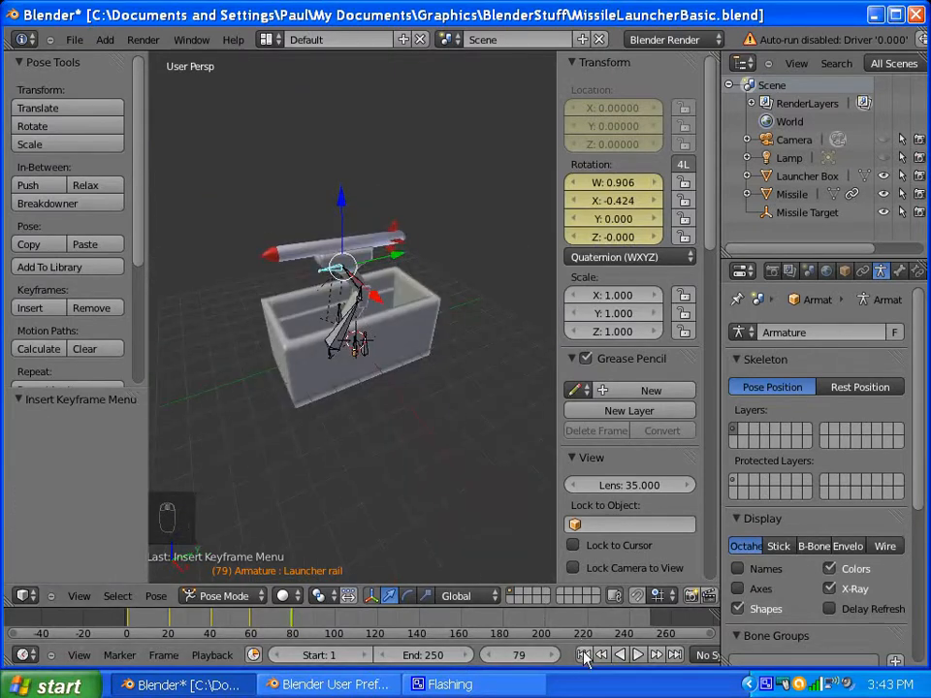
key("shift+Left")
left_click(641, 656)
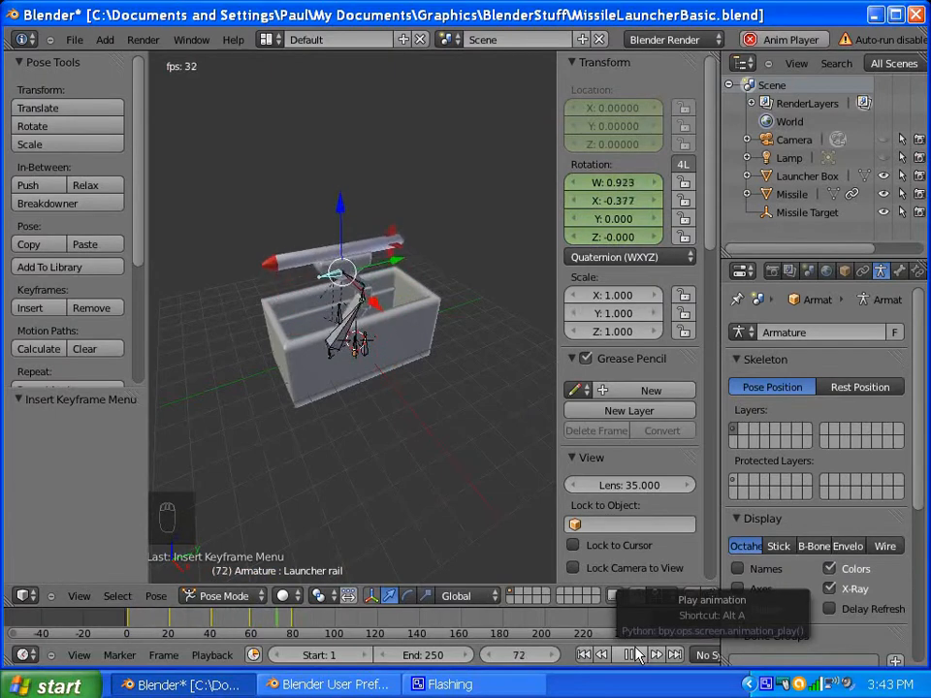
left_click(637, 656)
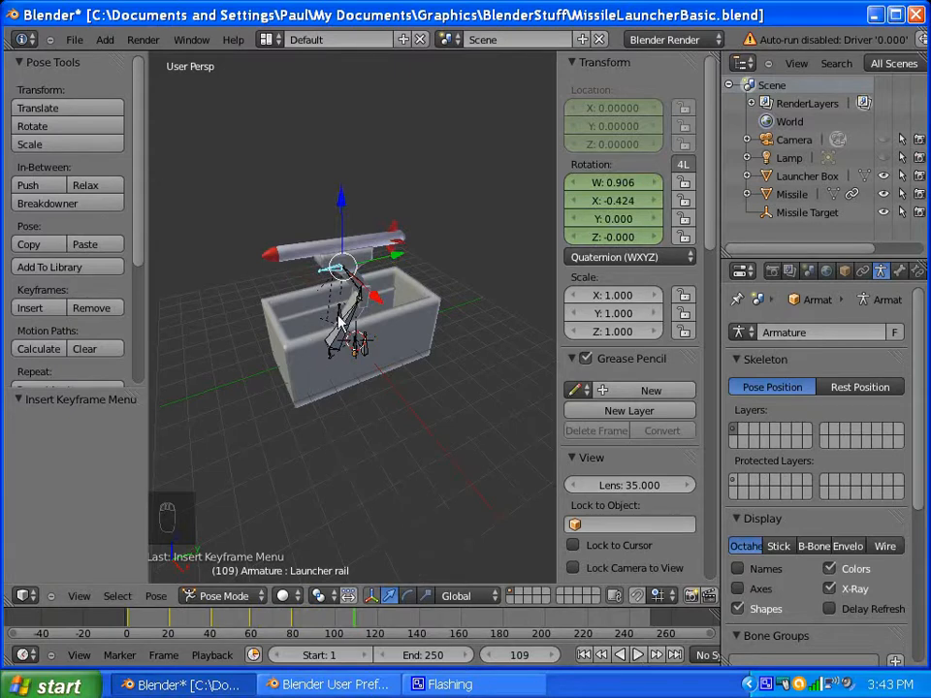
scroll(350, 328, "up", 5)
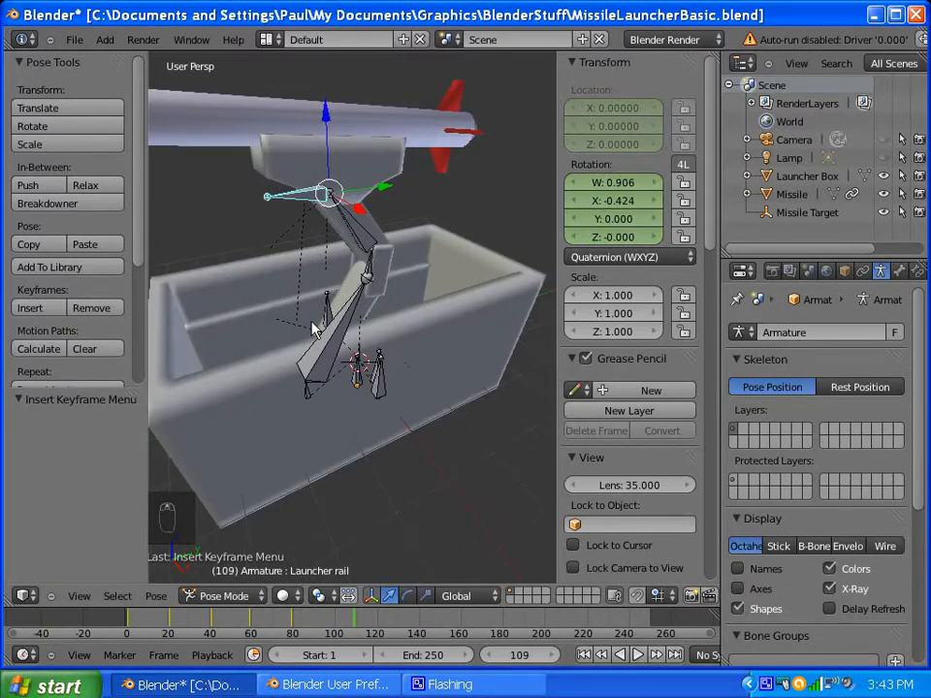
scroll(312, 328, "down", 3)
scroll(311, 327, "up", 3)
scroll(322, 307, "down", 4)
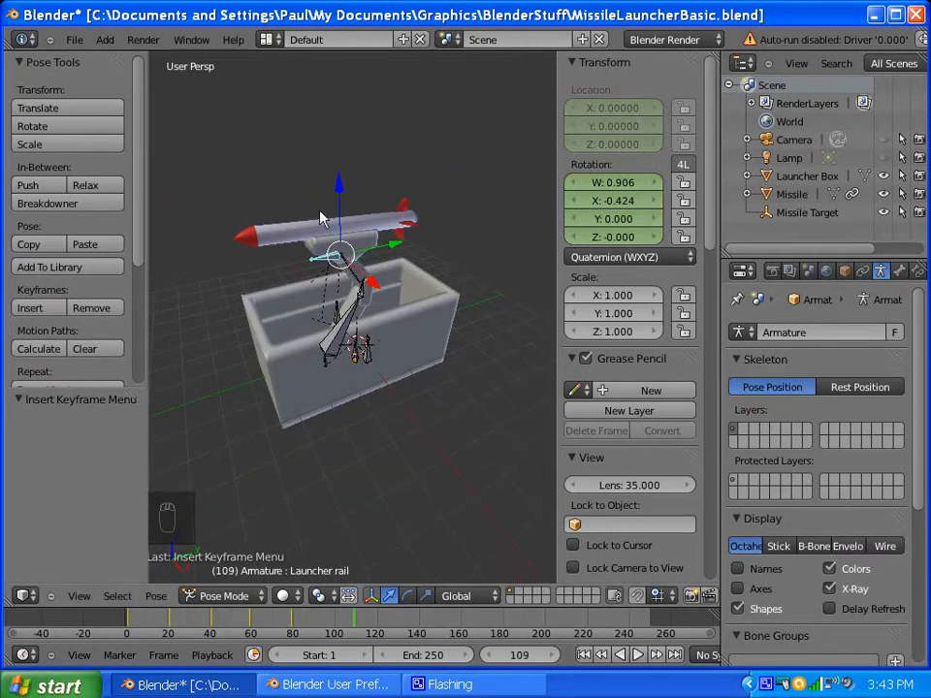
Step: Show the bone properties and select the TIC bone next to the Door 2 bone
scroll(316, 371, "up", 5)
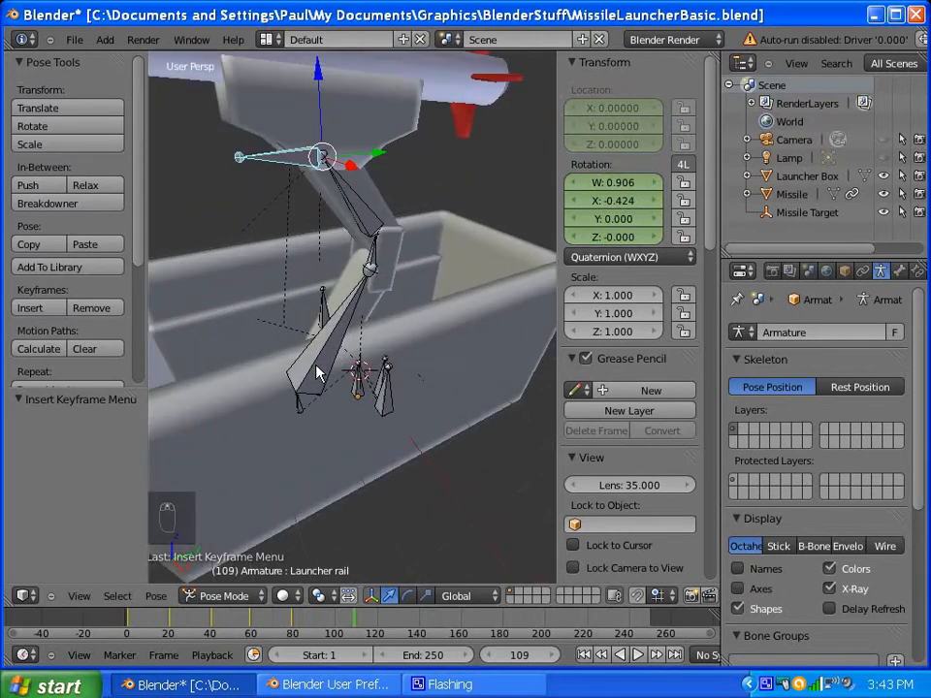
middle_click_drag(317, 419, 435, 367)
right_click(427, 378)
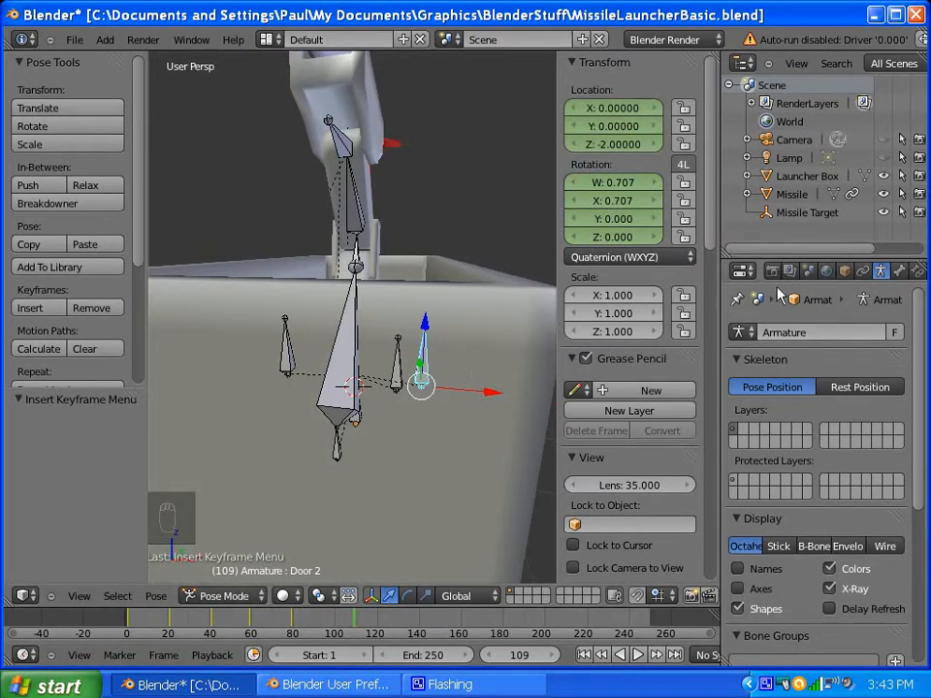
left_click(899, 271)
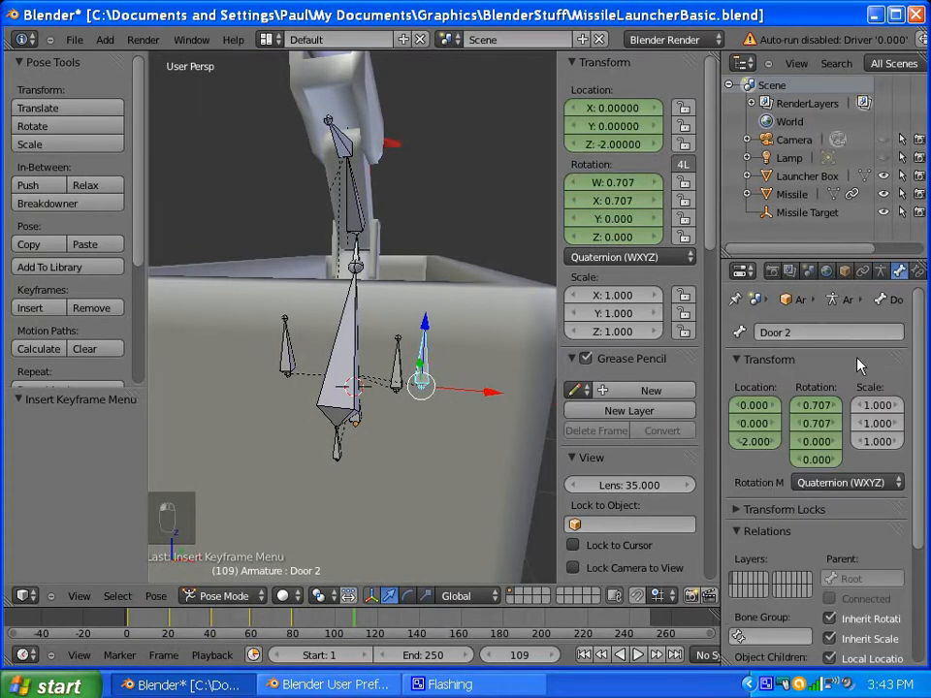
mouse_move(426, 373)
middle_mouse_down()
mouse_move(339, 371)
mouse_move(411, 380)
mouse_move(417, 369)
middle_mouse_up()
right_click(397, 358)
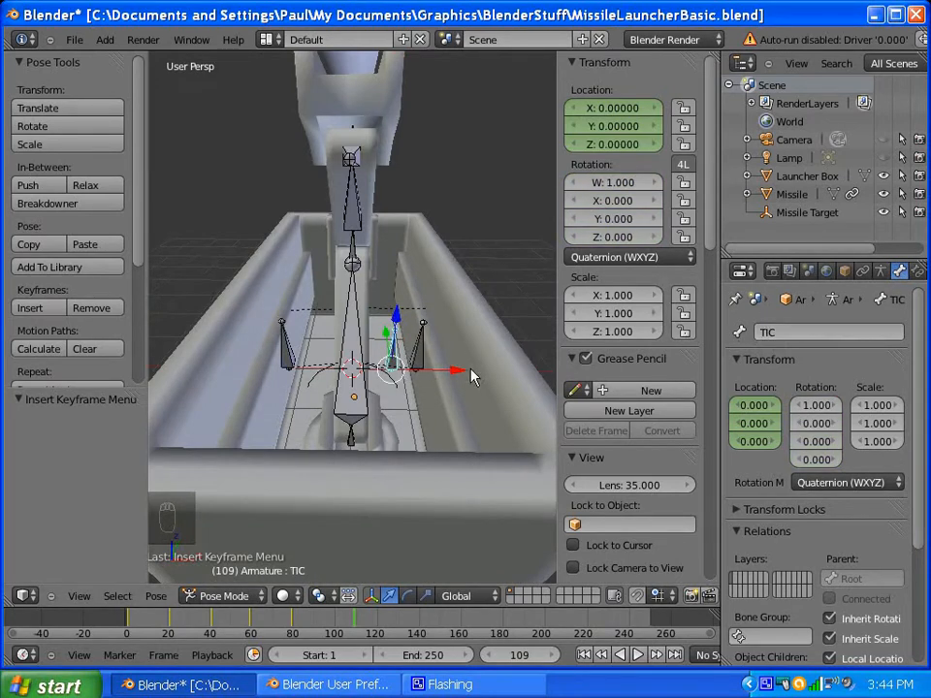
Step: Insert a Location keyframe for the TIC bone at frame 81, two frames after the launcher rail's keyframe
middle_click_drag(398, 363, 296, 364)
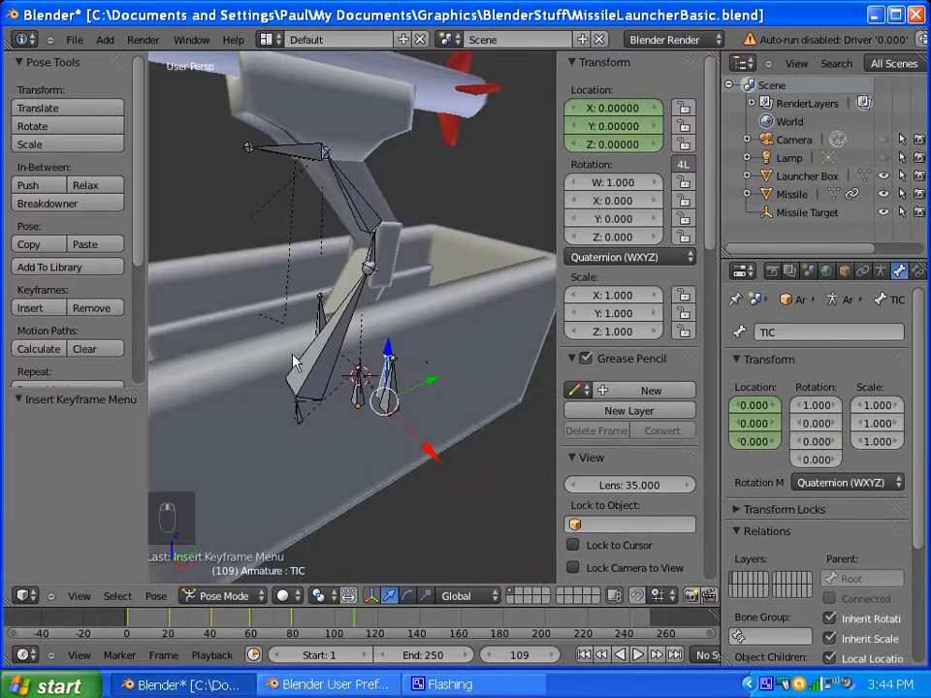
left_click(602, 656)
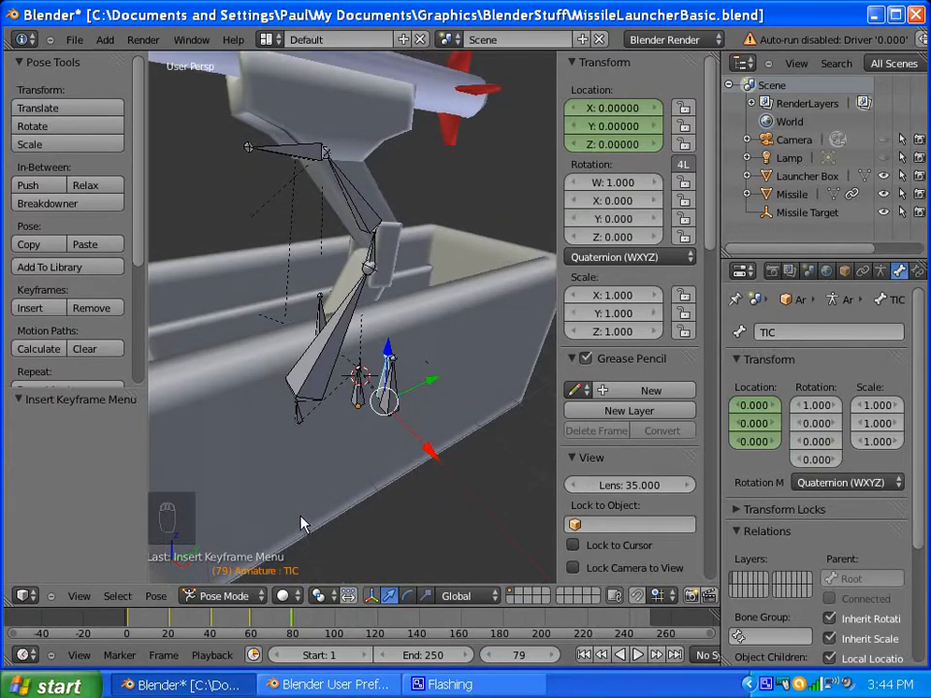
left_click(551, 656)
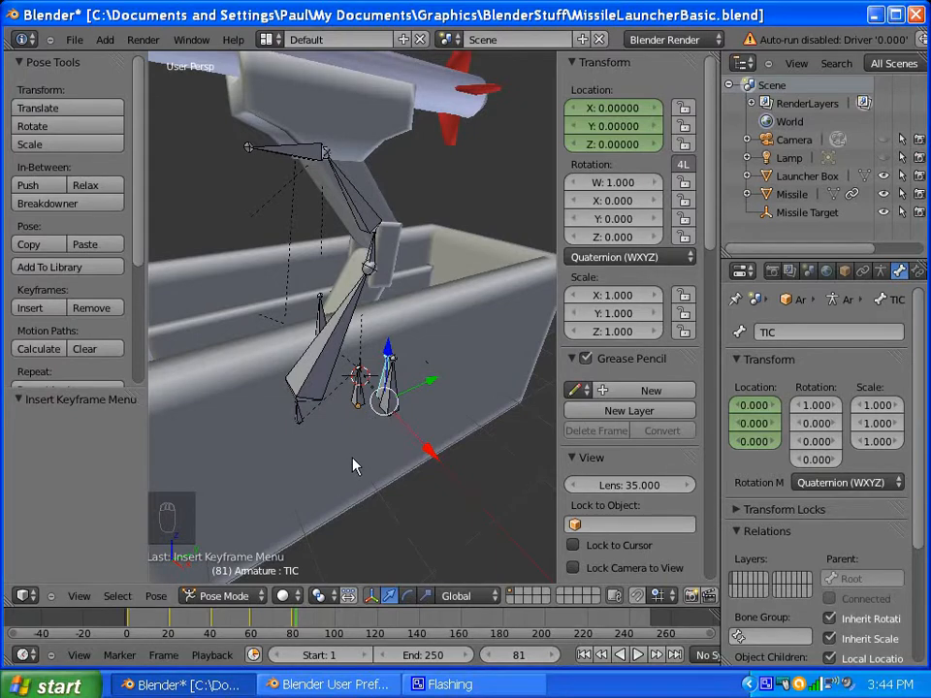
key("i")
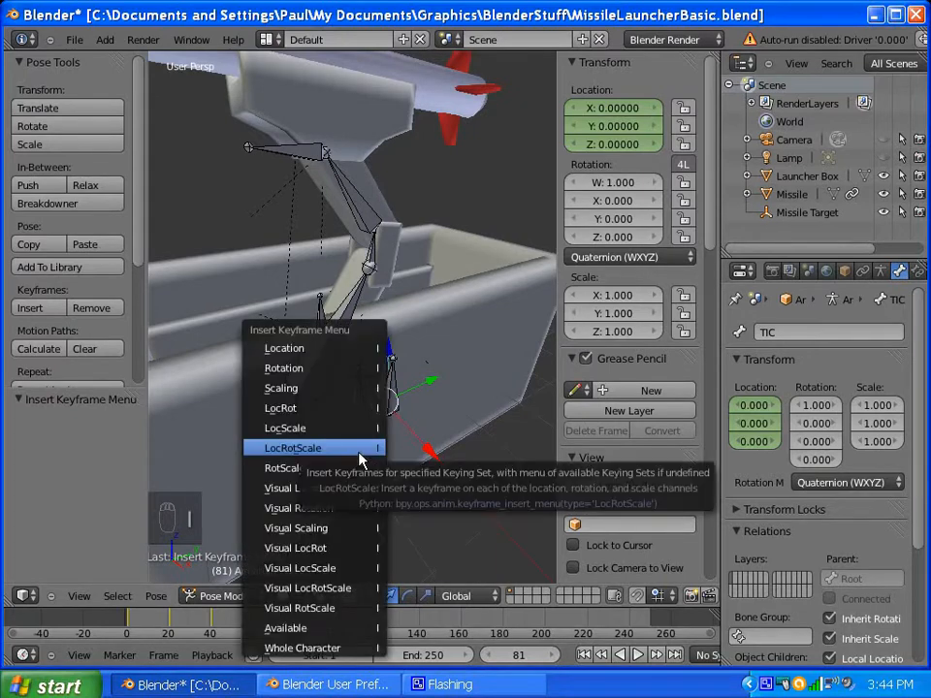
left_click(344, 356)
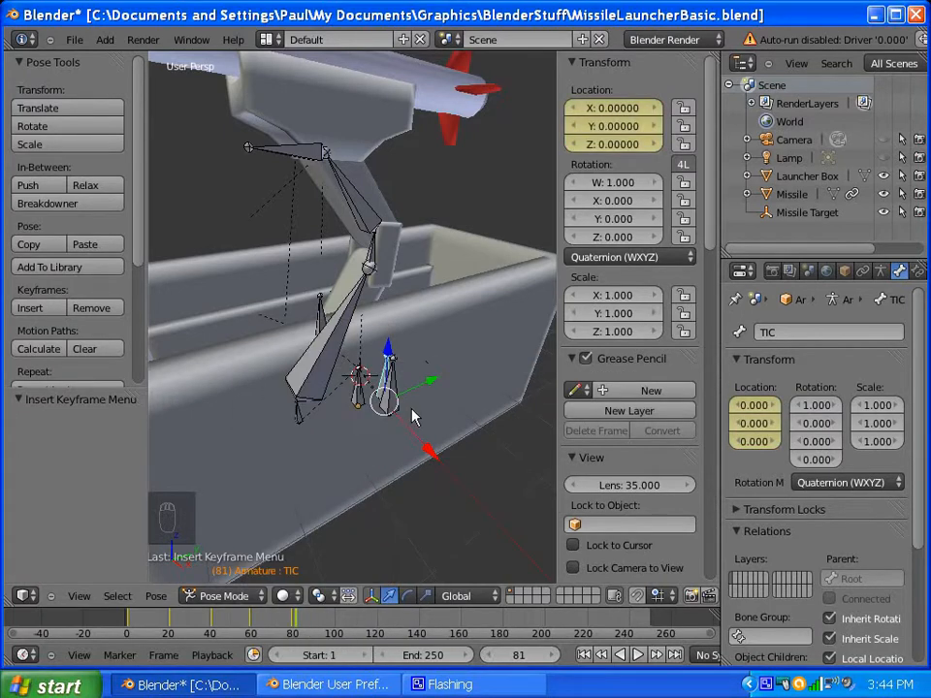
Step: At frame 101, move the TIC bone 1 unit up along the global Z axis and insert a Location keyframe
scroll(355, 361, "down", 2)
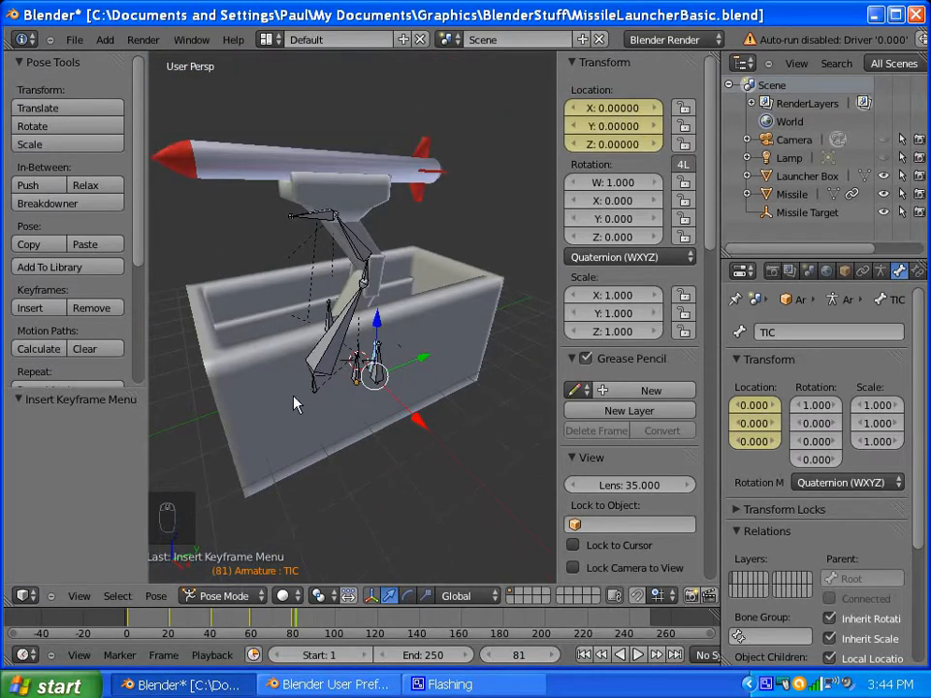
scroll(296, 405, "up", 1)
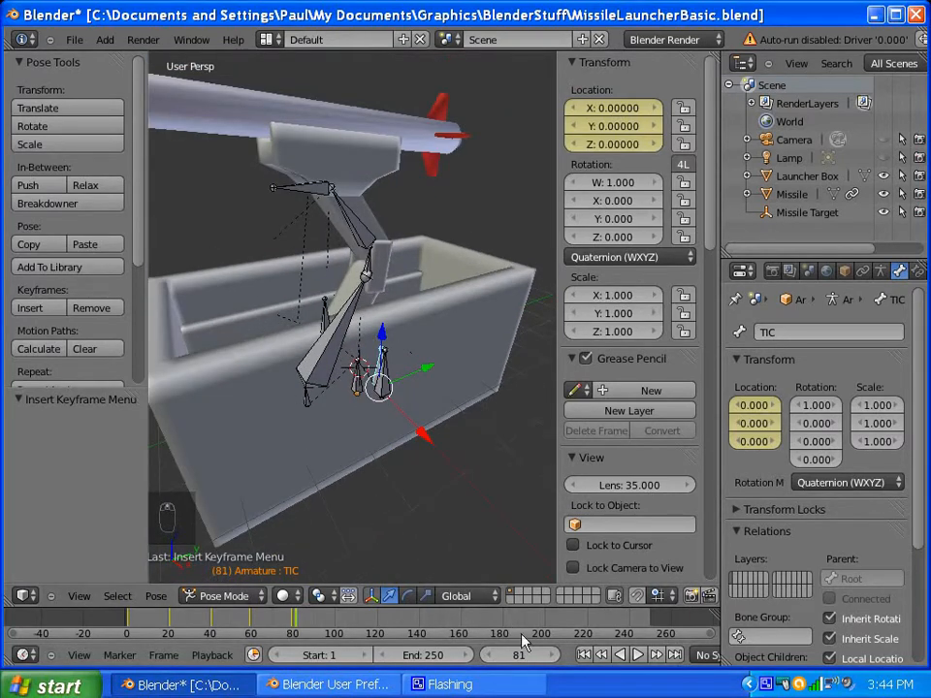
left_click(336, 619)
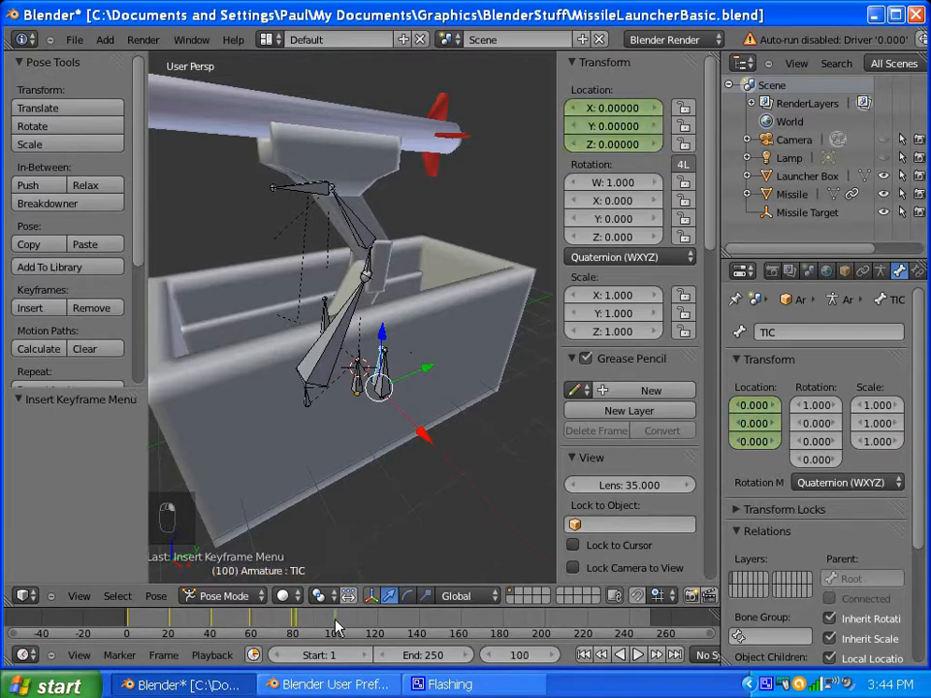
left_click(555, 656)
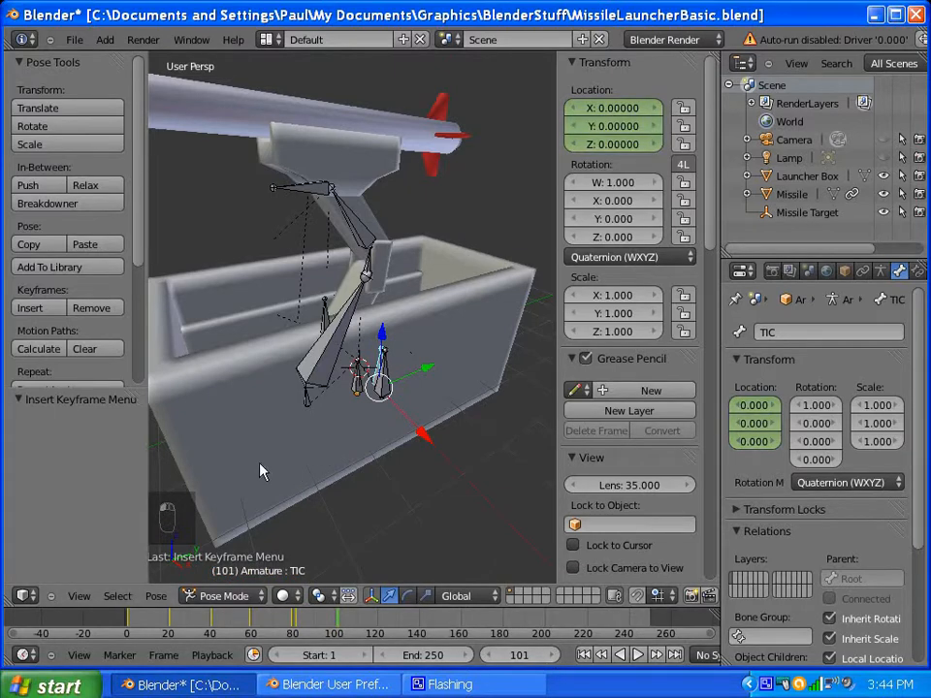
middle_click_drag(317, 483, 388, 385)
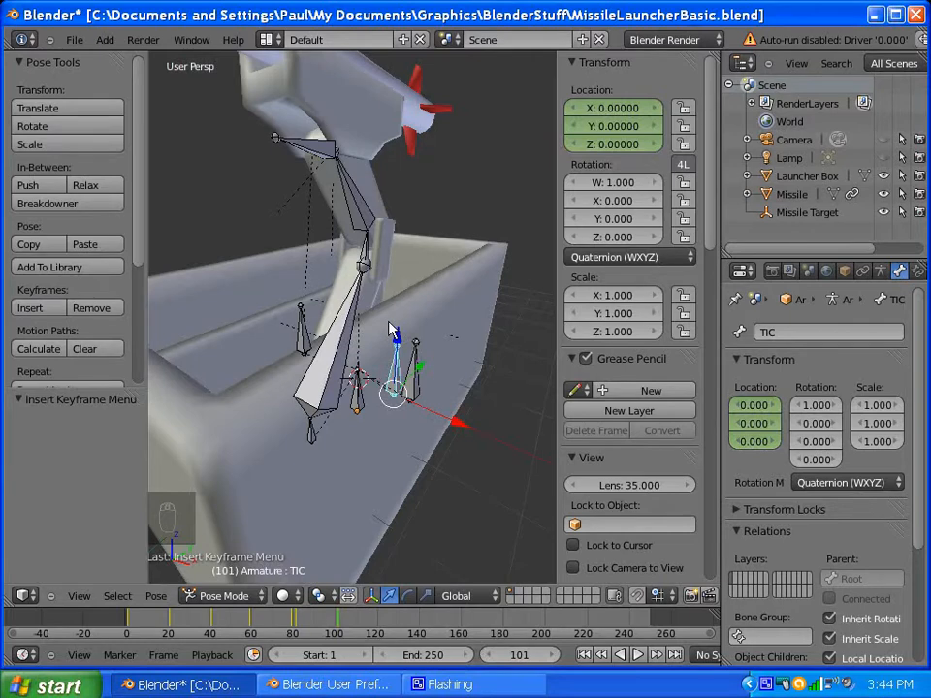
key("g")
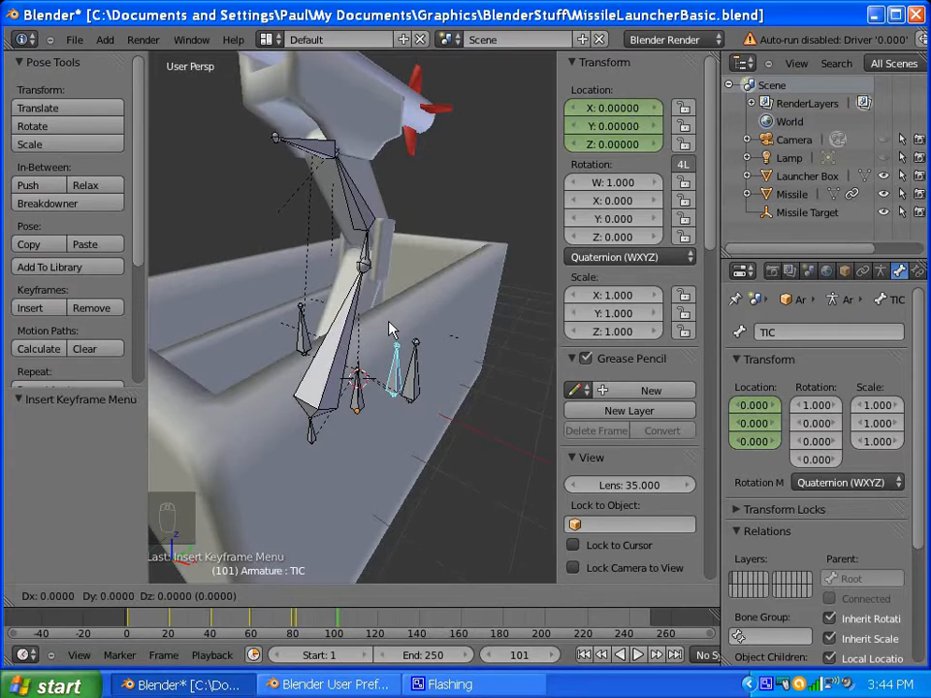
key("z")
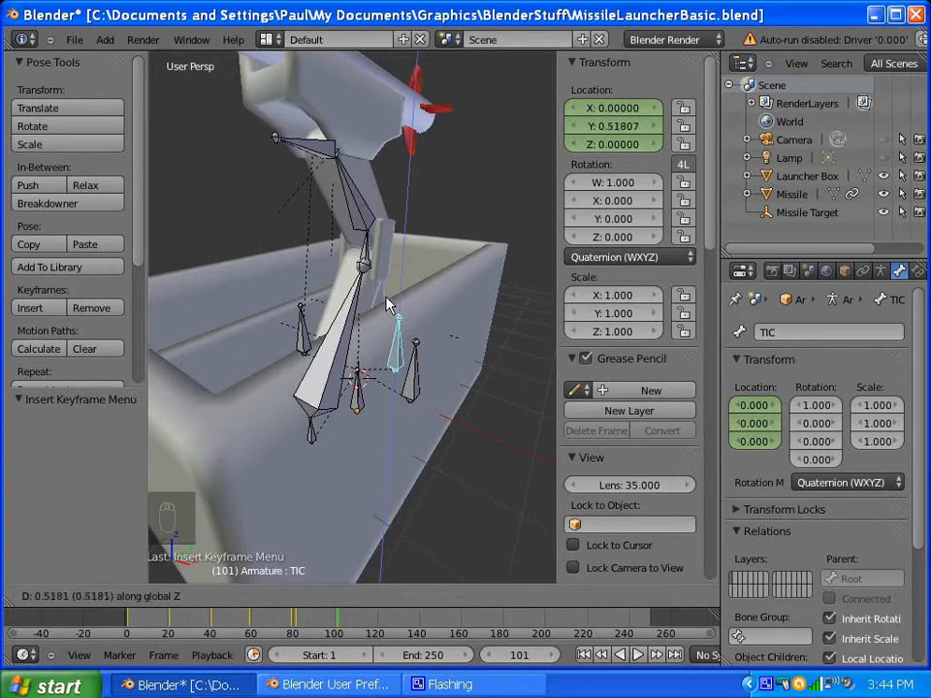
key("ctrl")
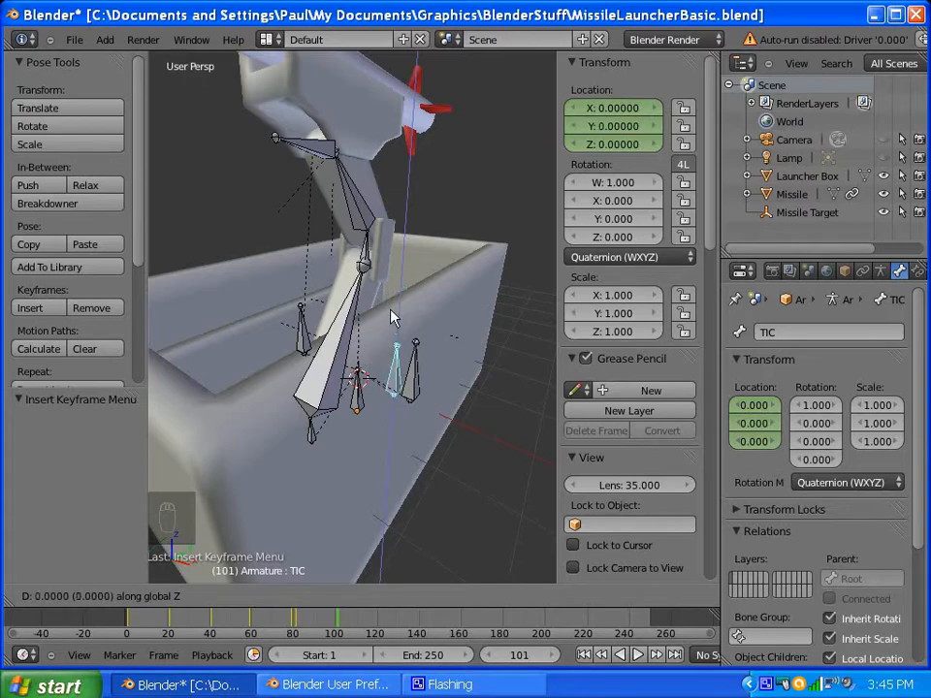
left_click(393, 298)
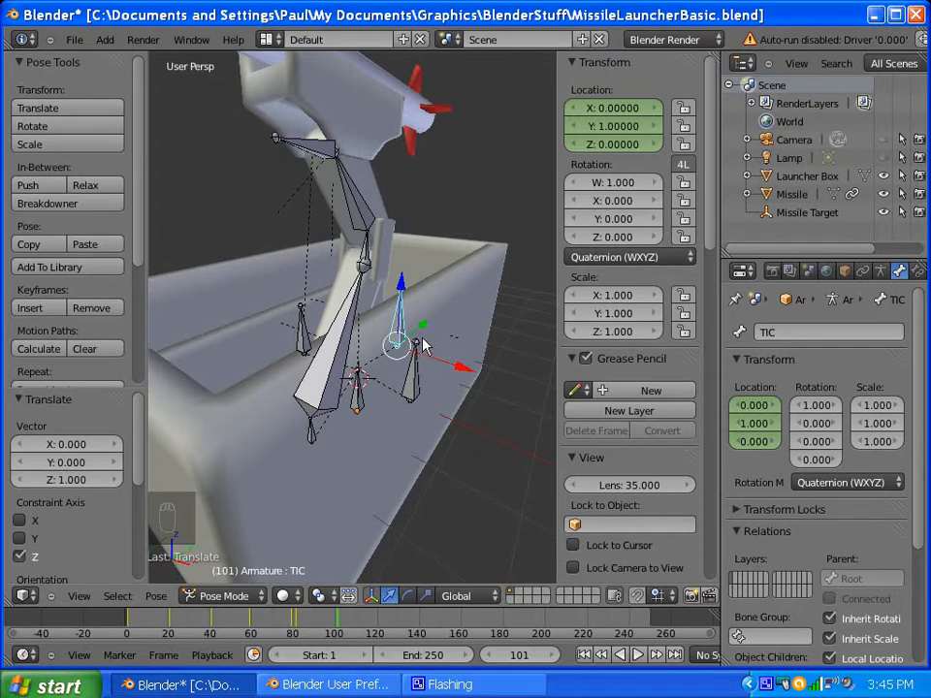
key("i")
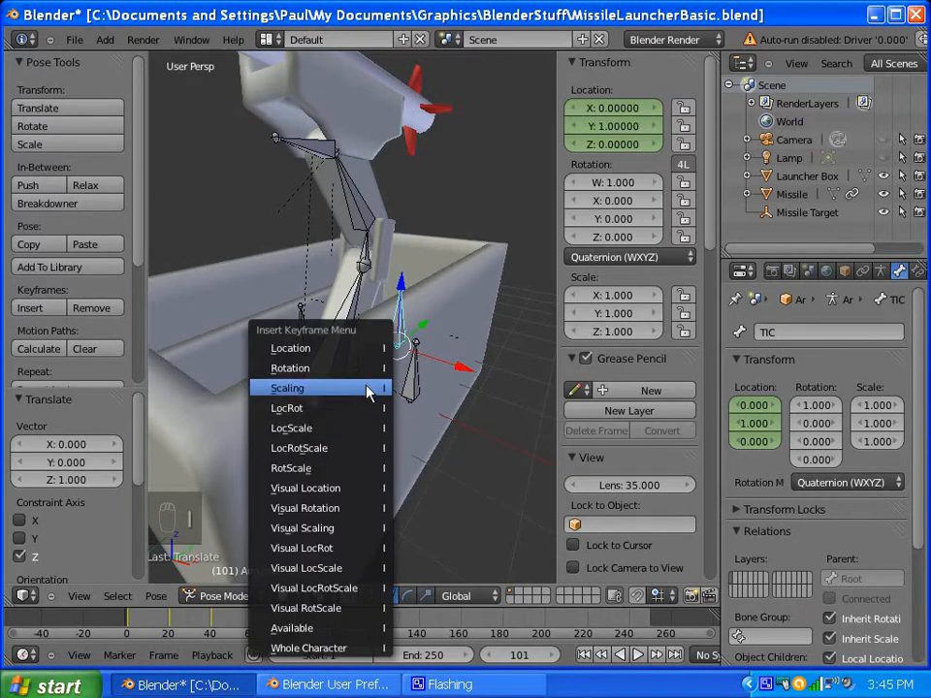
left_click(357, 351)
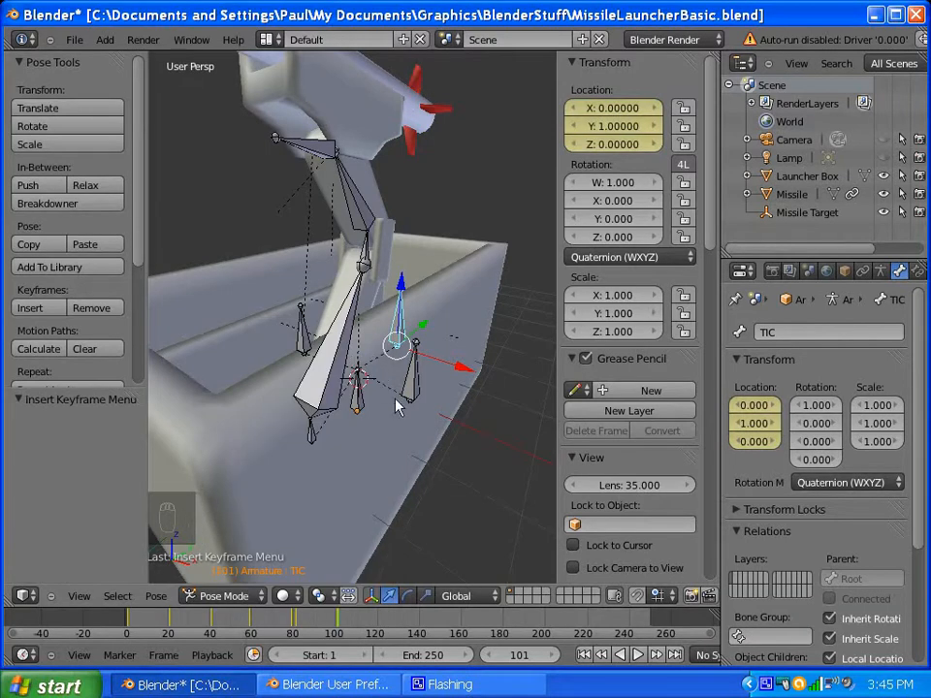
Step: Play the animation from frame 1 to review the TIC bone's movement
left_click(585, 656)
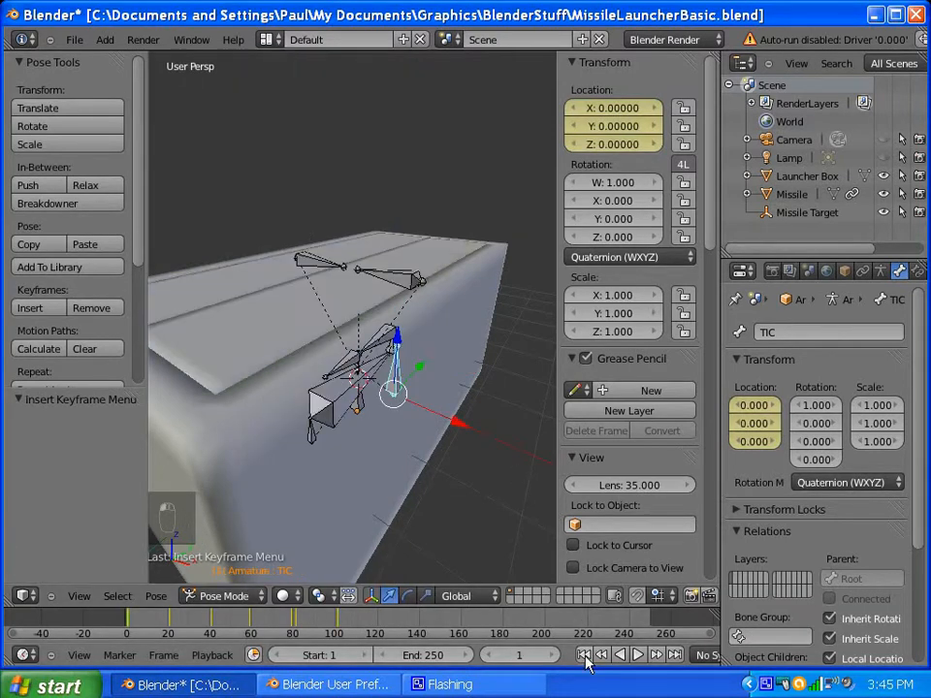
left_click(636, 656)
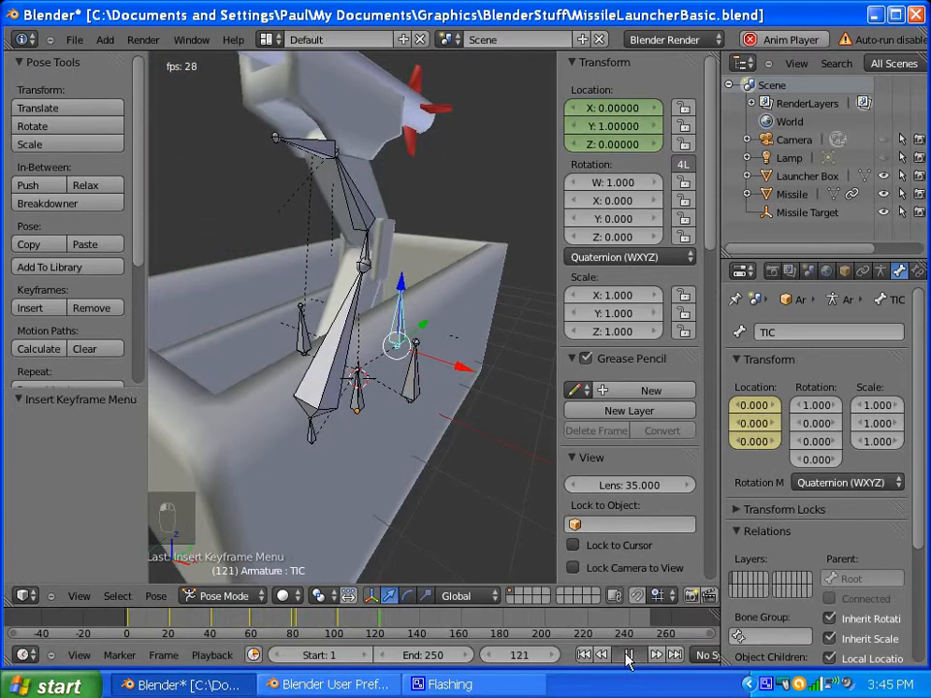
Step: Stop the playback, inspect the raised launcher from several angles and return to frame 1
left_click(628, 656)
middle_click_drag(238, 254, 364, 337)
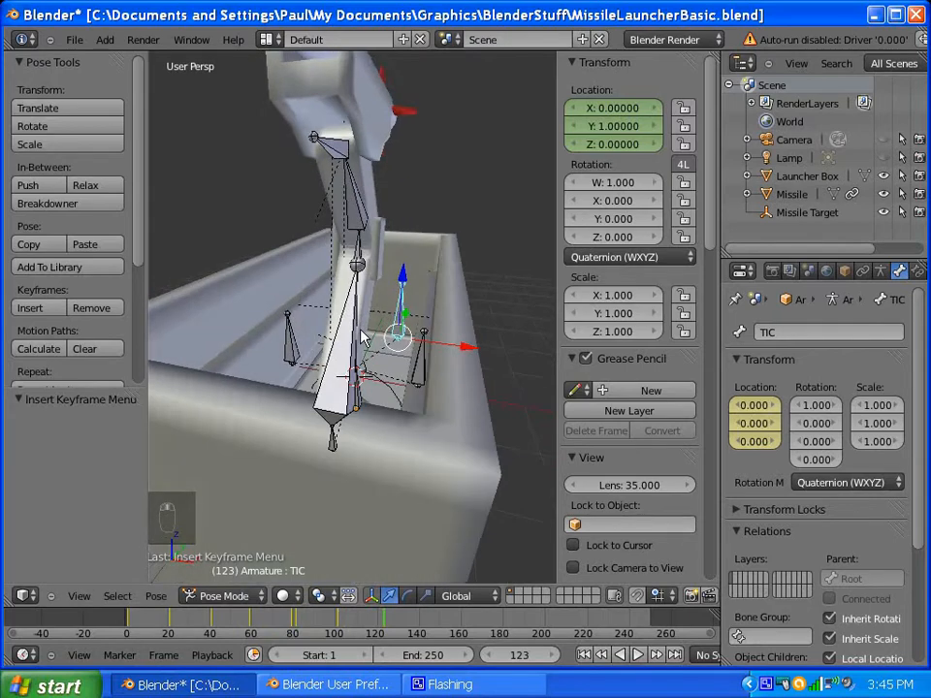
middle_click_drag(429, 349, 304, 305)
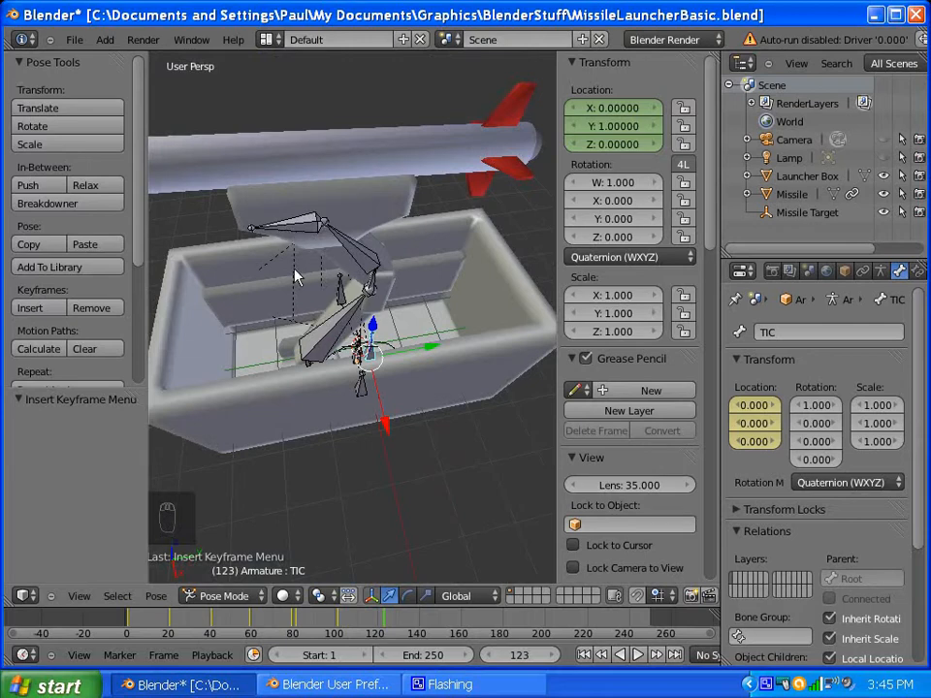
middle_click_drag(295, 275, 351, 311)
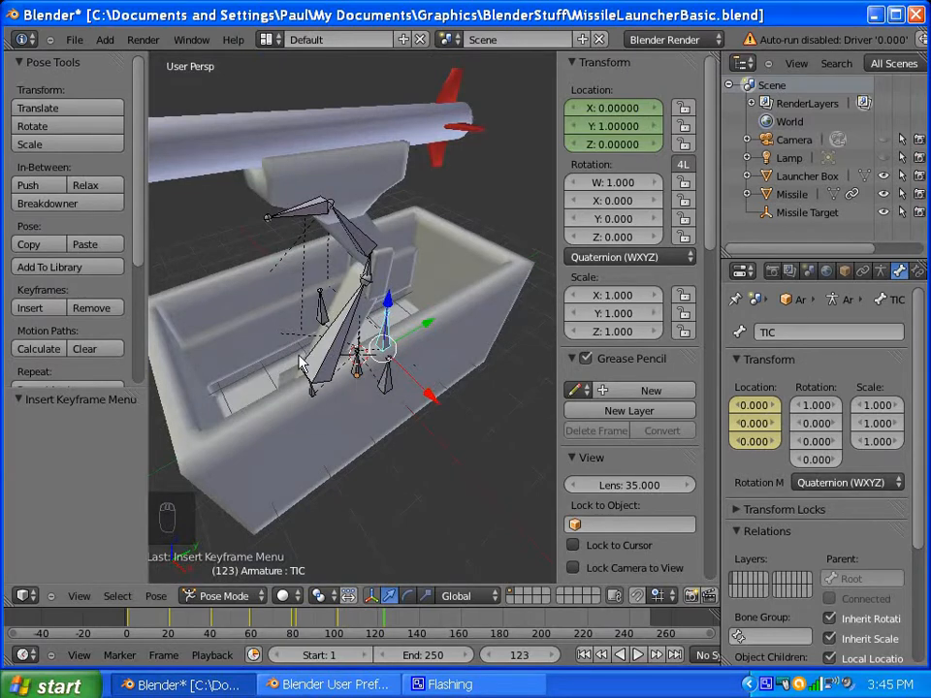
scroll(220, 248, "down", 3)
middle_click_drag(220, 248, 219, 173)
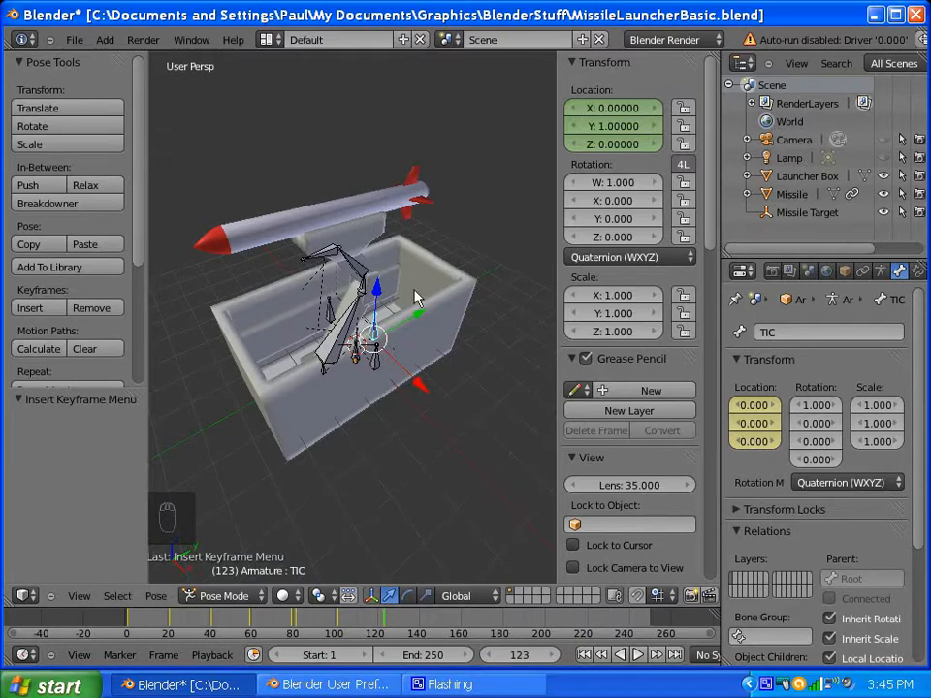
left_click(585, 654)
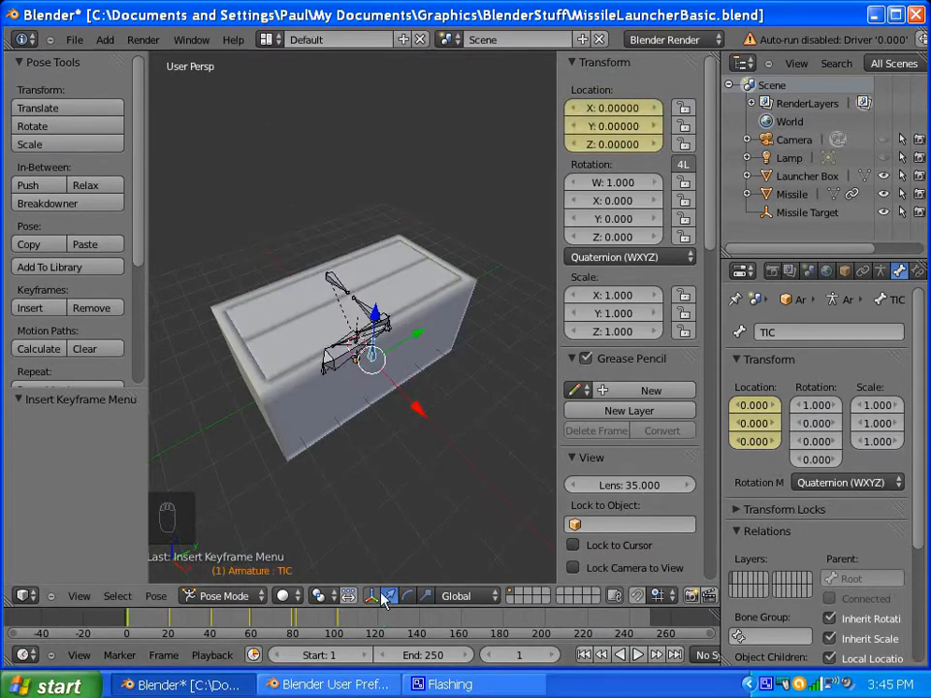
Step: Switch to the Animation screen layout, set the dope sheet to Action Editor mode and enlarge it
left_click(266, 39)
left_click(281, 87)
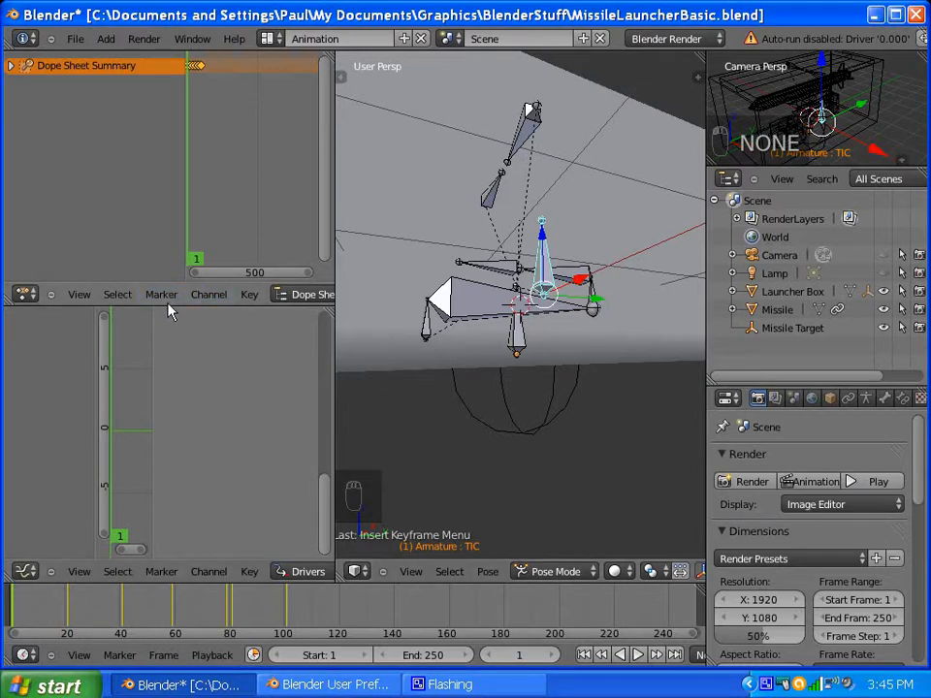
left_click_drag(168, 307, 162, 331)
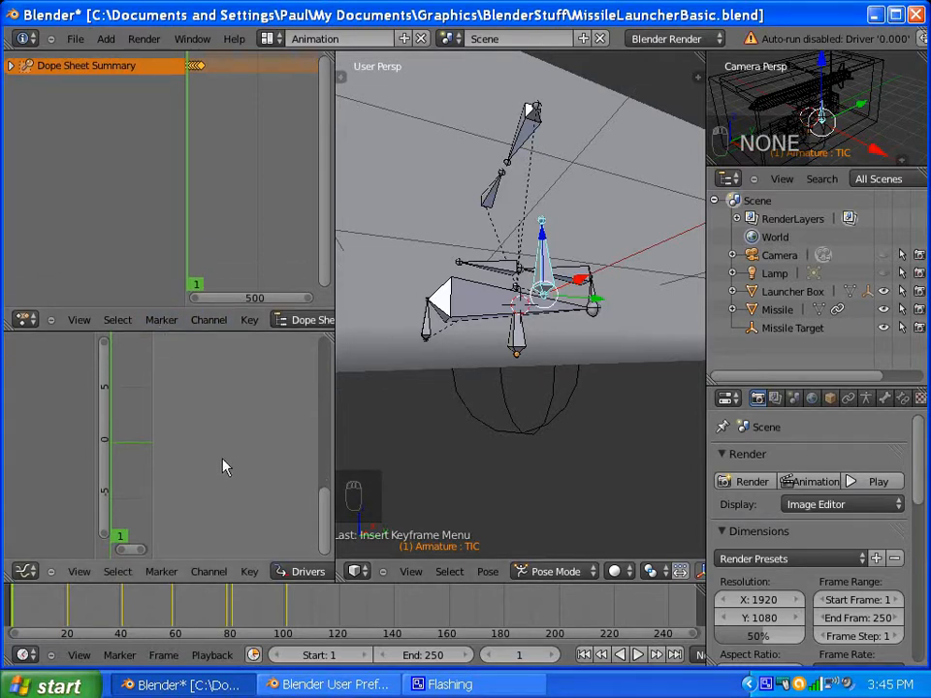
left_click(313, 320)
left_click(310, 286)
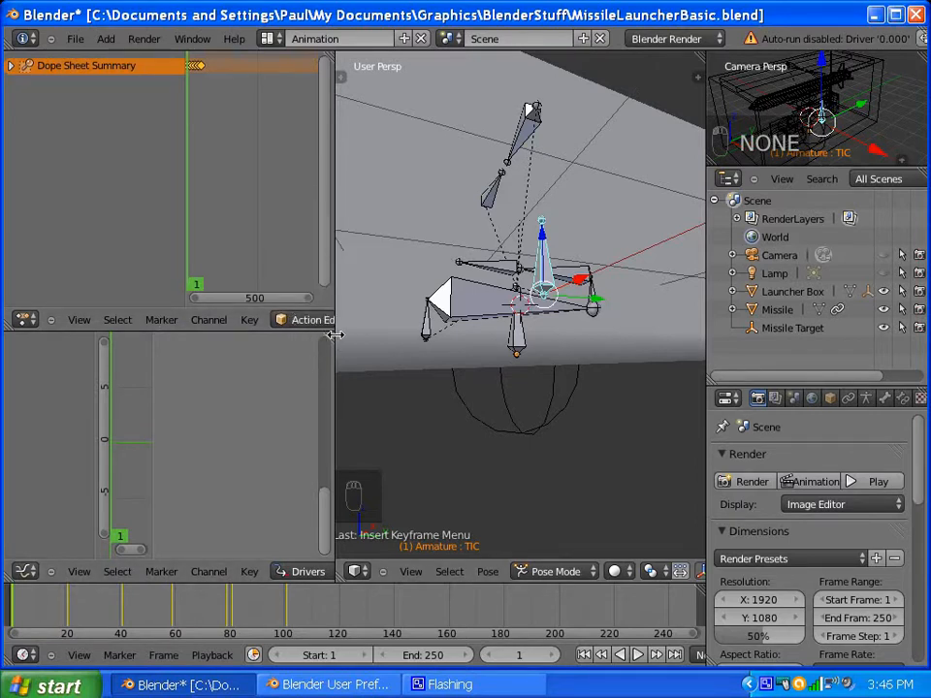
left_click_drag(335, 334, 447, 334)
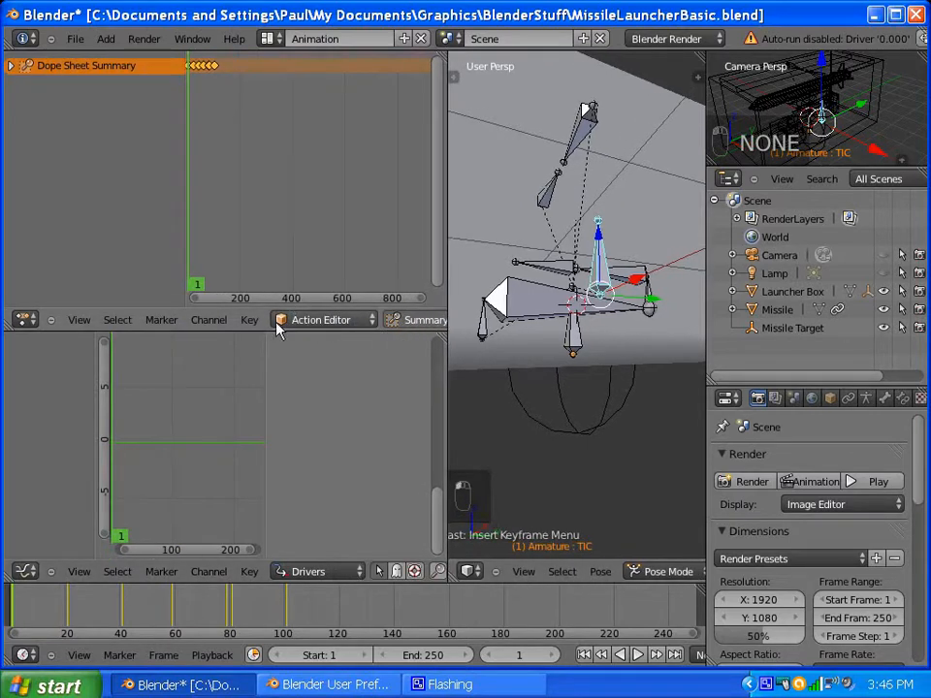
Step: Rename the armature's action to MissileLauncherAction and give it a fake user
scroll(277, 329, "down", 8)
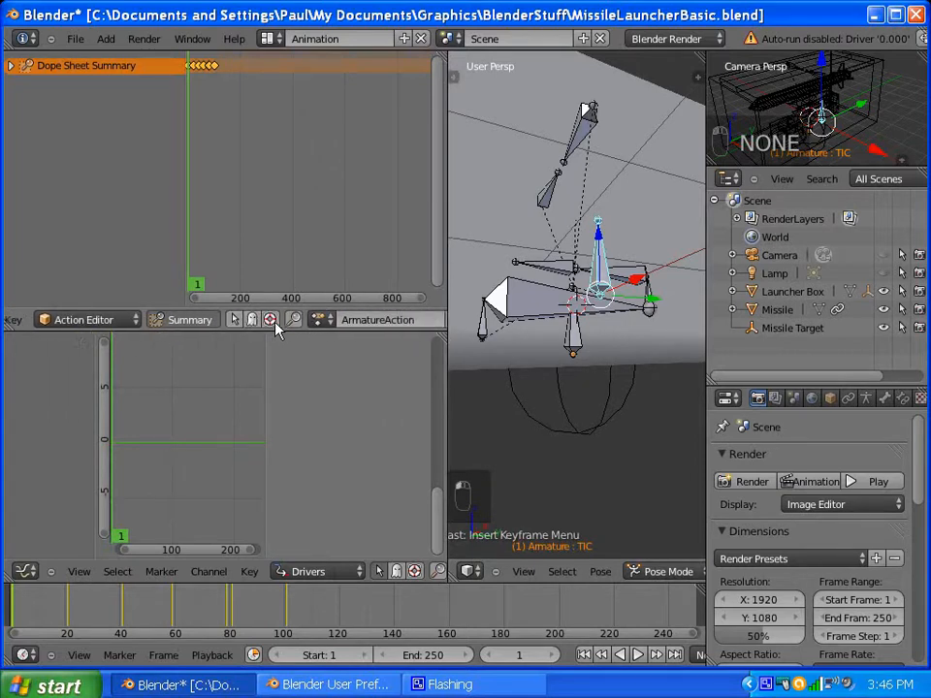
scroll(277, 330, "down", 4)
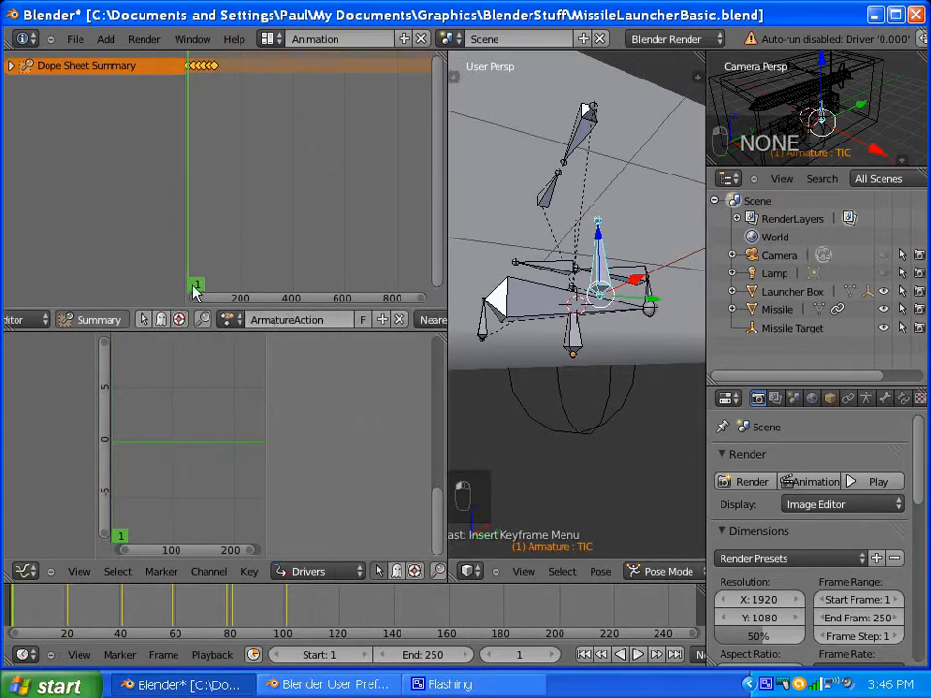
left_click(279, 321)
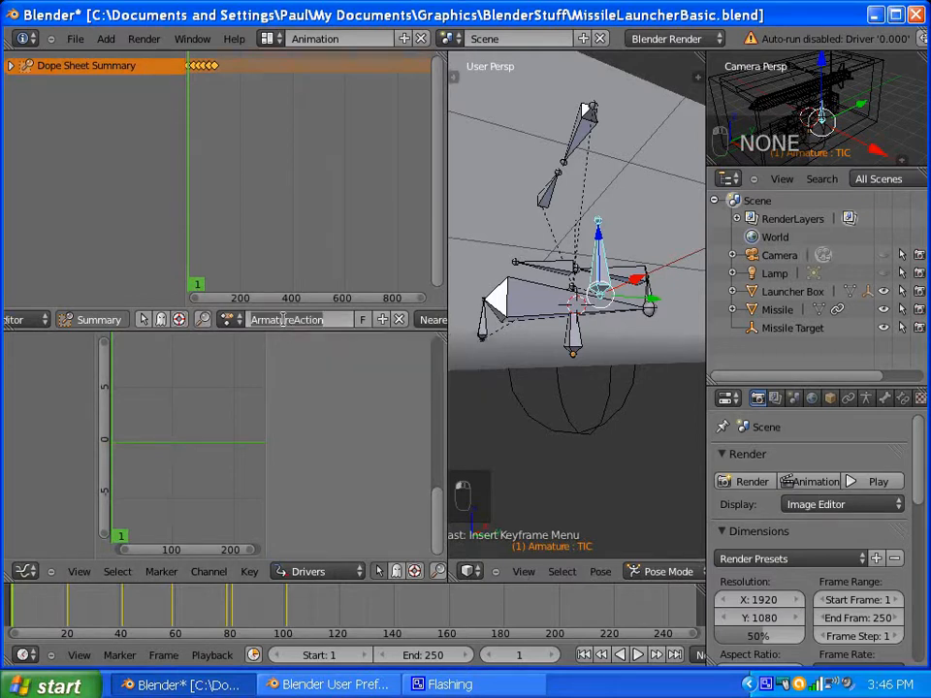
type("MissileLauncher")
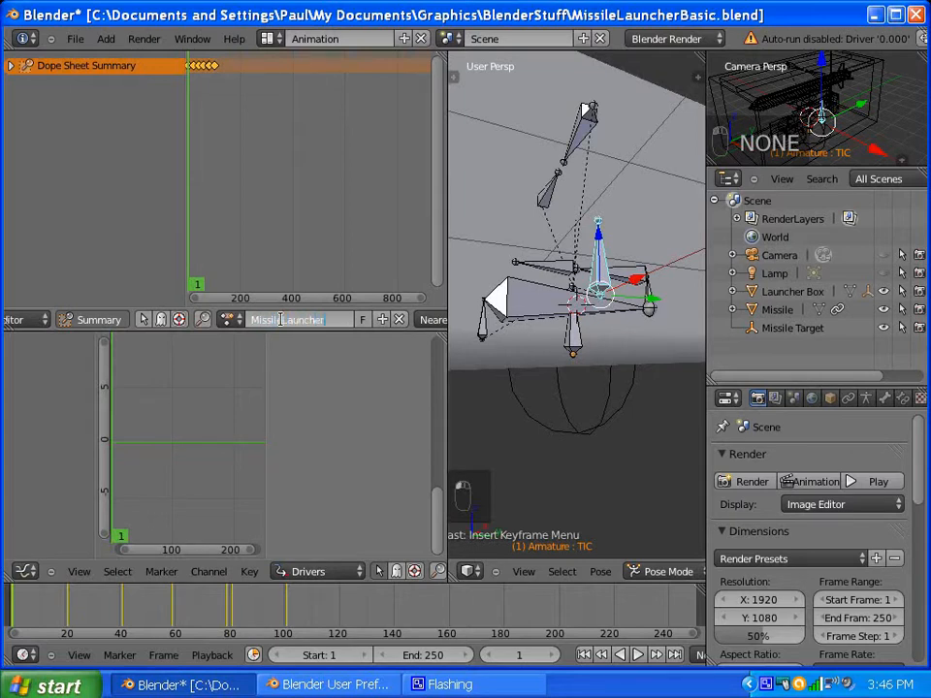
type("Action")
key("Return")
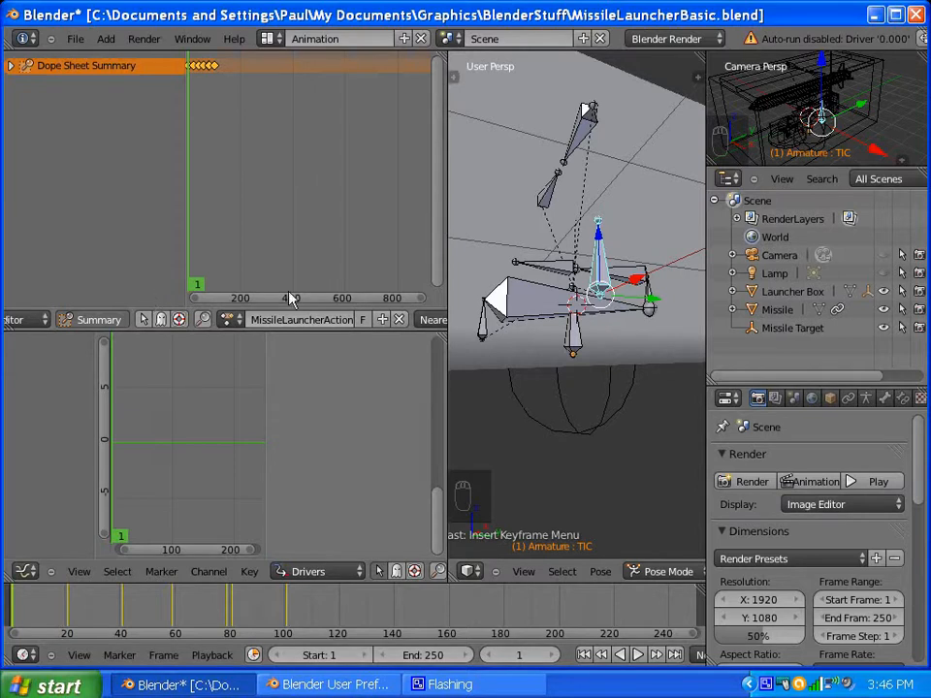
left_click(363, 322)
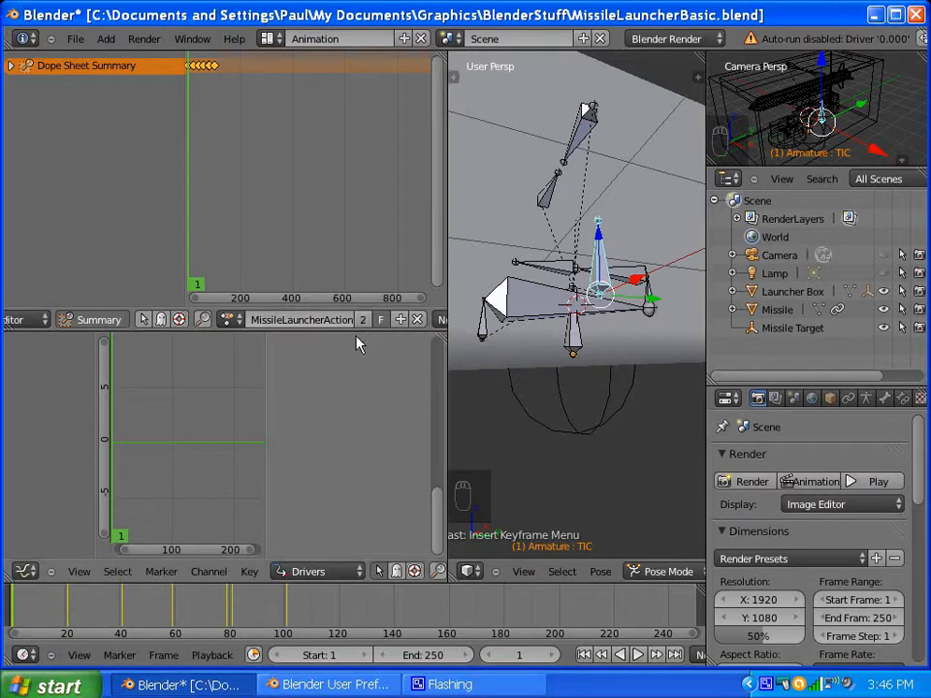
Step: Unlink the action from the armature and return to the Default screen layout
left_click(418, 321)
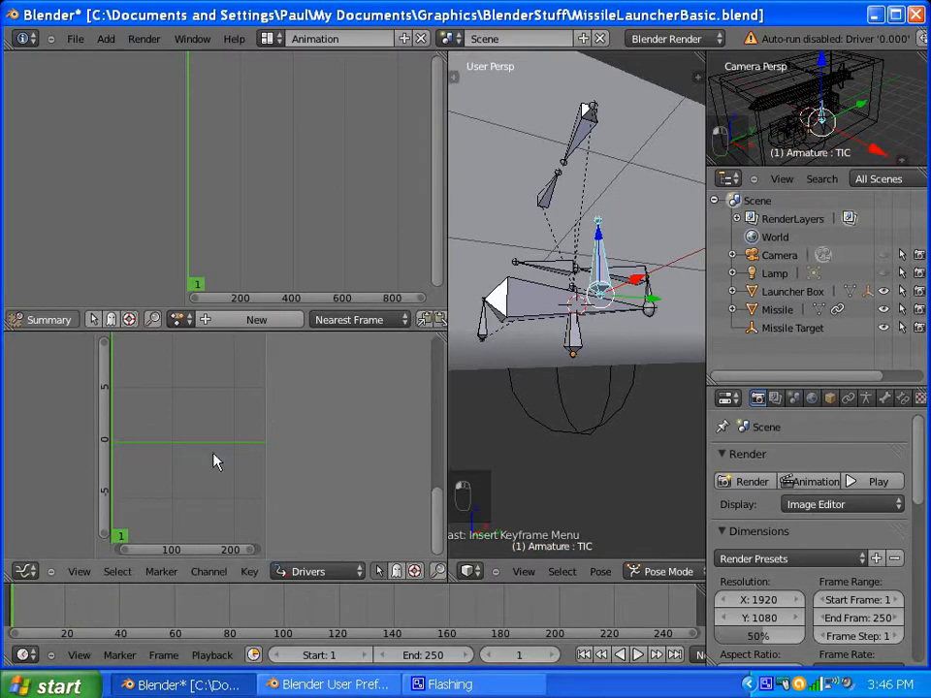
left_click(268, 38)
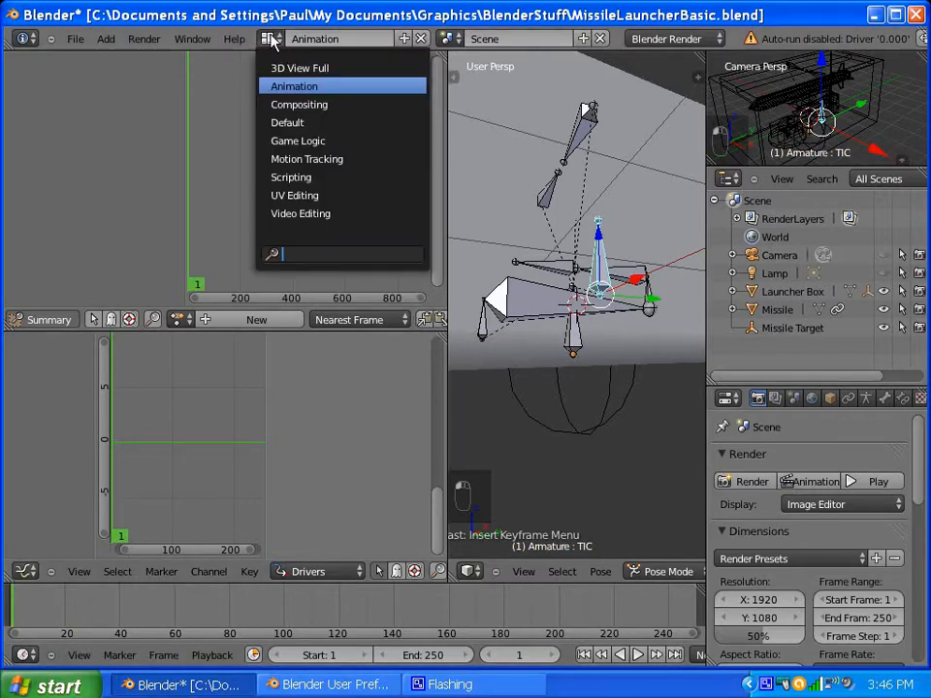
left_click(287, 123)
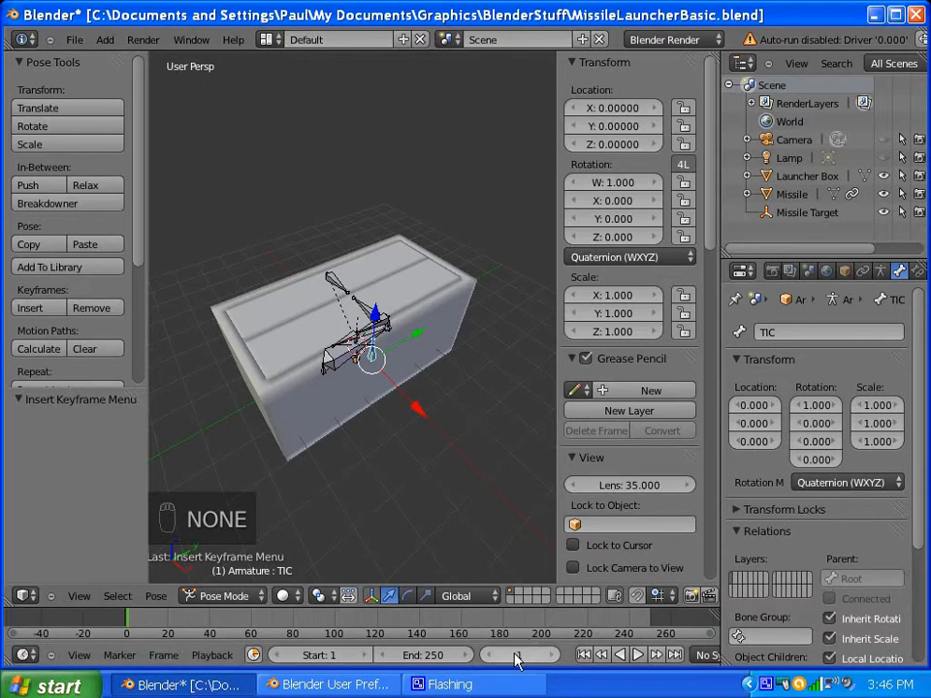
Step: Scrub through the timeline to check the armature without its action, and return to frame 1
left_click_drag(165, 621, 291, 624)
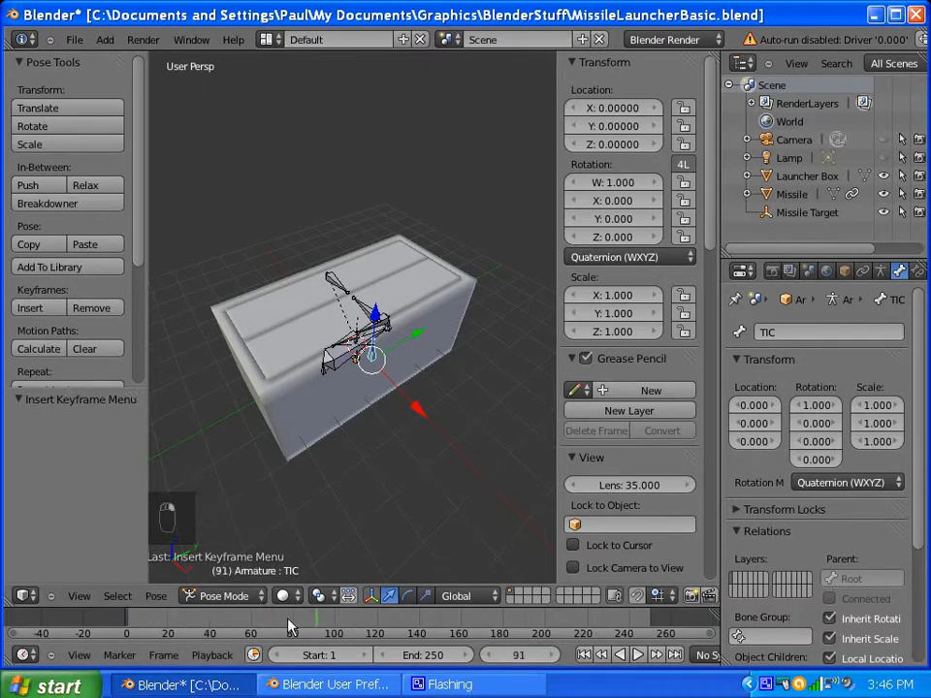
left_click_drag(221, 620, 139, 624)
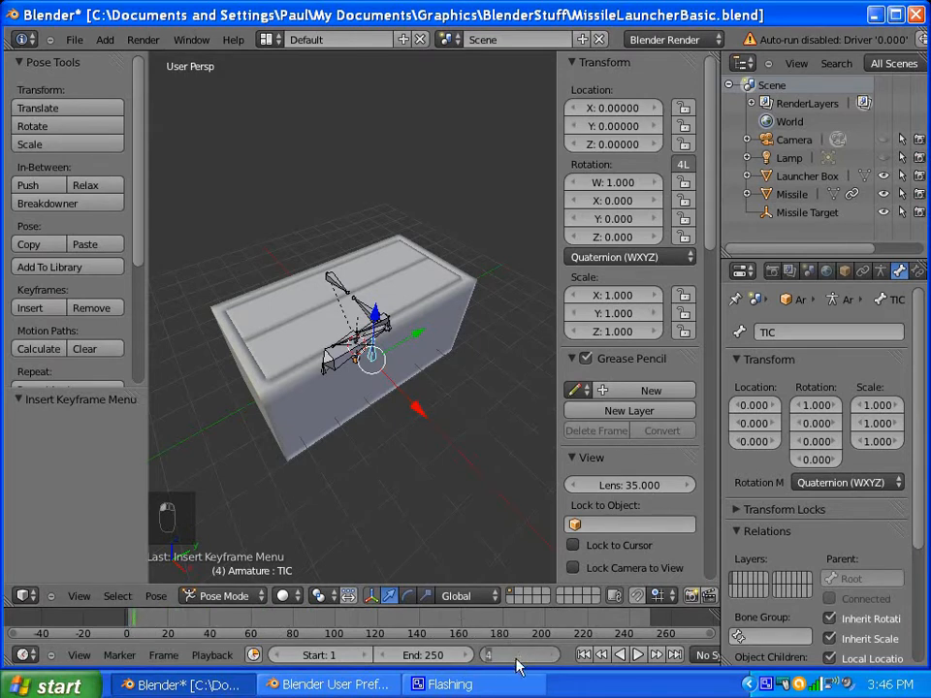
key("Return")
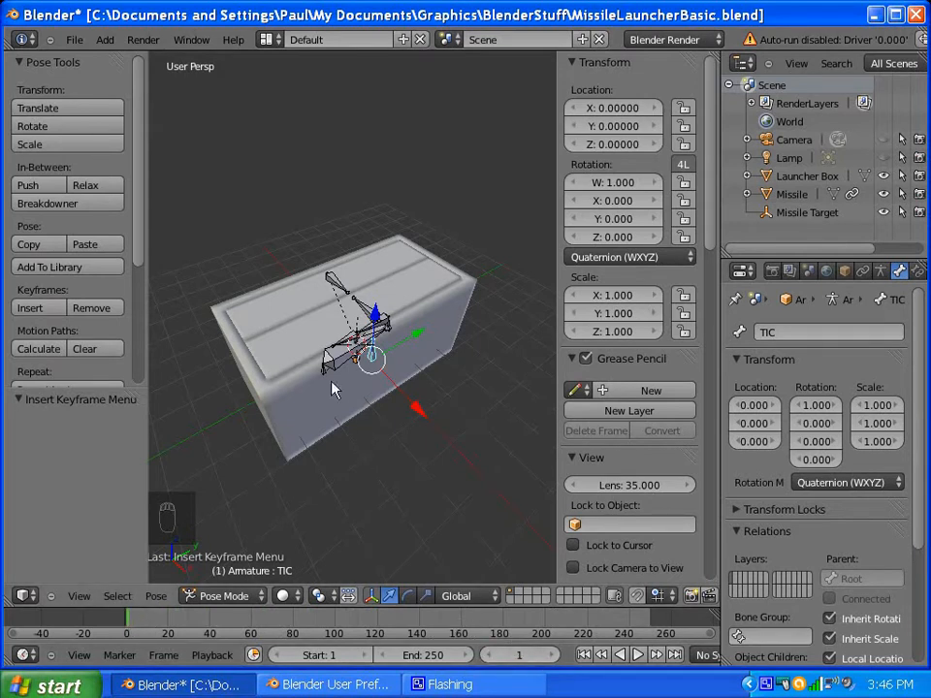
Step: Select the BasePivot bone and look through its bone properties
middle_click_drag(334, 362, 338, 263)
scroll(379, 339, "up", 4)
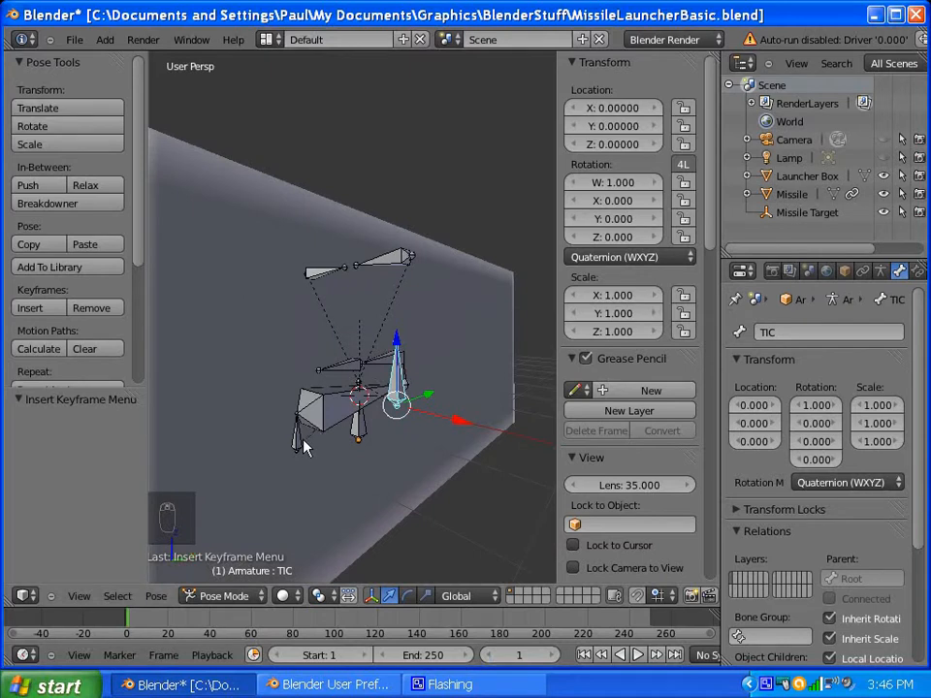
right_click(300, 441)
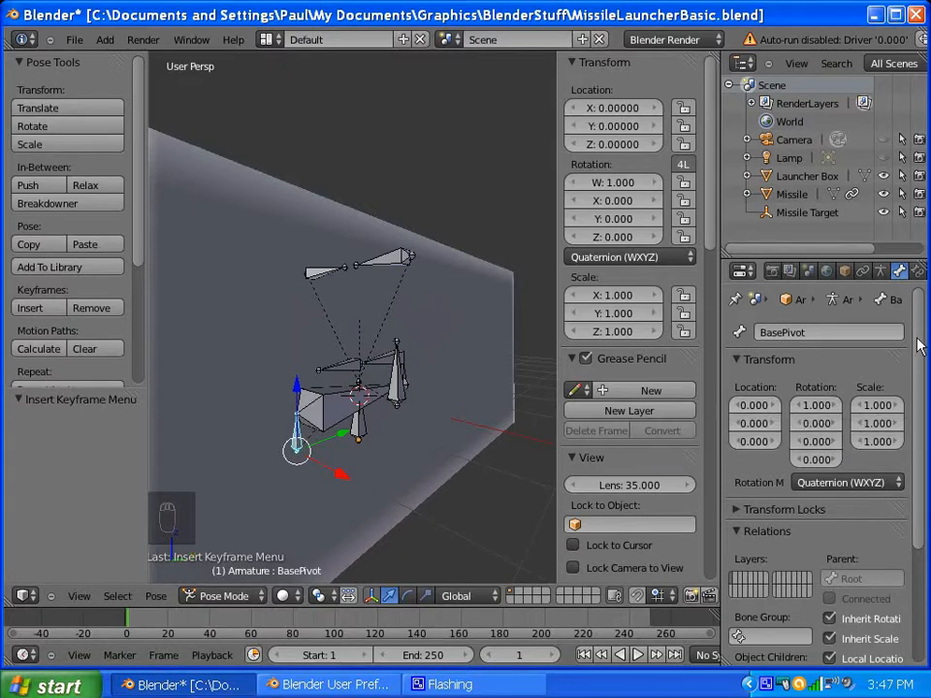
scroll(921, 339, "down", 4)
scroll(926, 335, "up", 4)
scroll(914, 359, "down", 4)
scroll(912, 342, "up", 3)
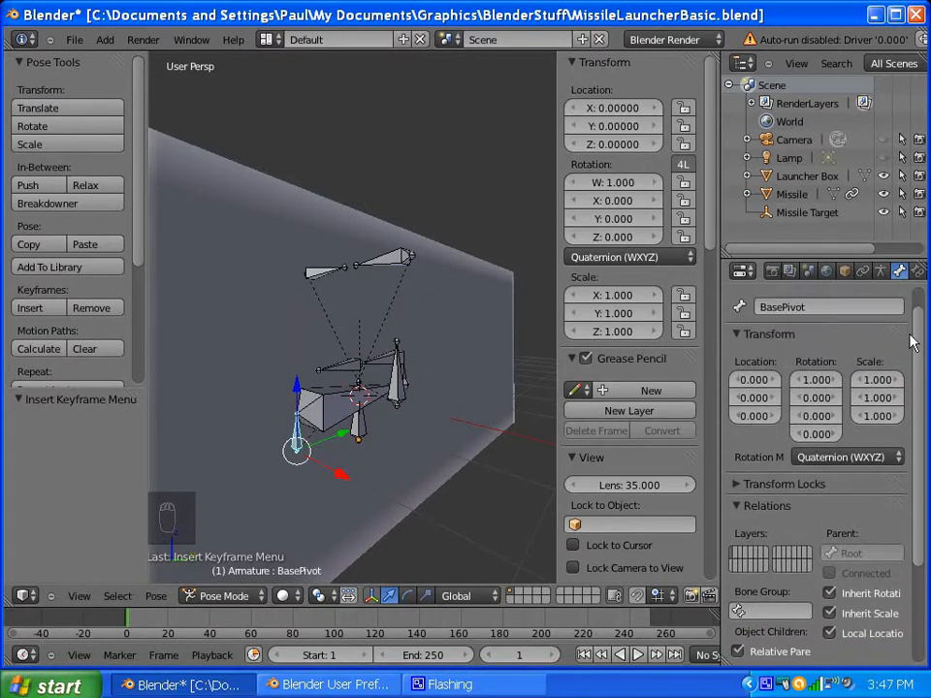
scroll(912, 349, "down", 3)
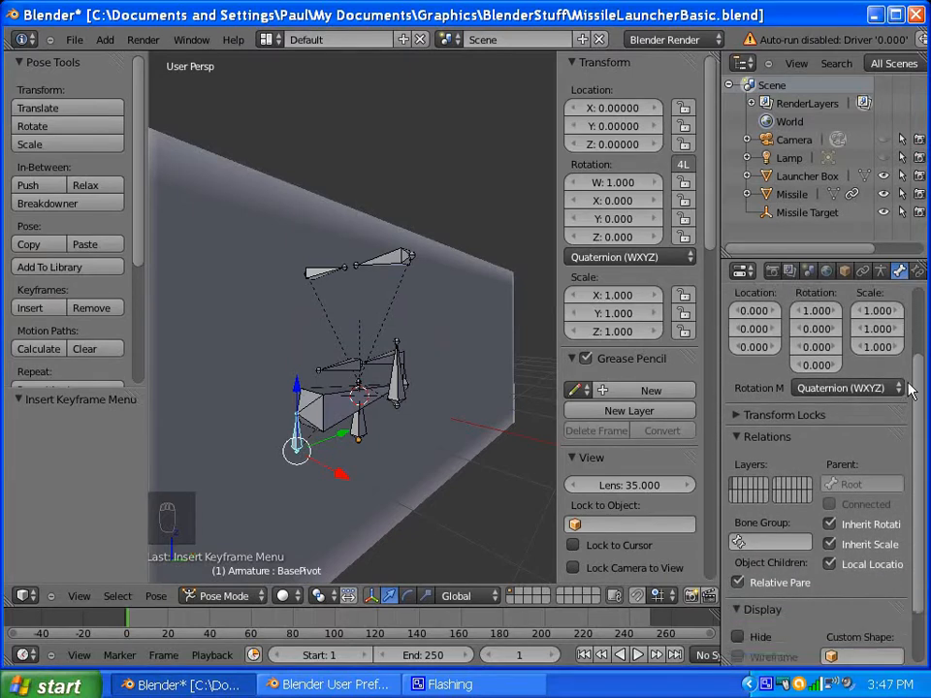
scroll(909, 414, "up", 1)
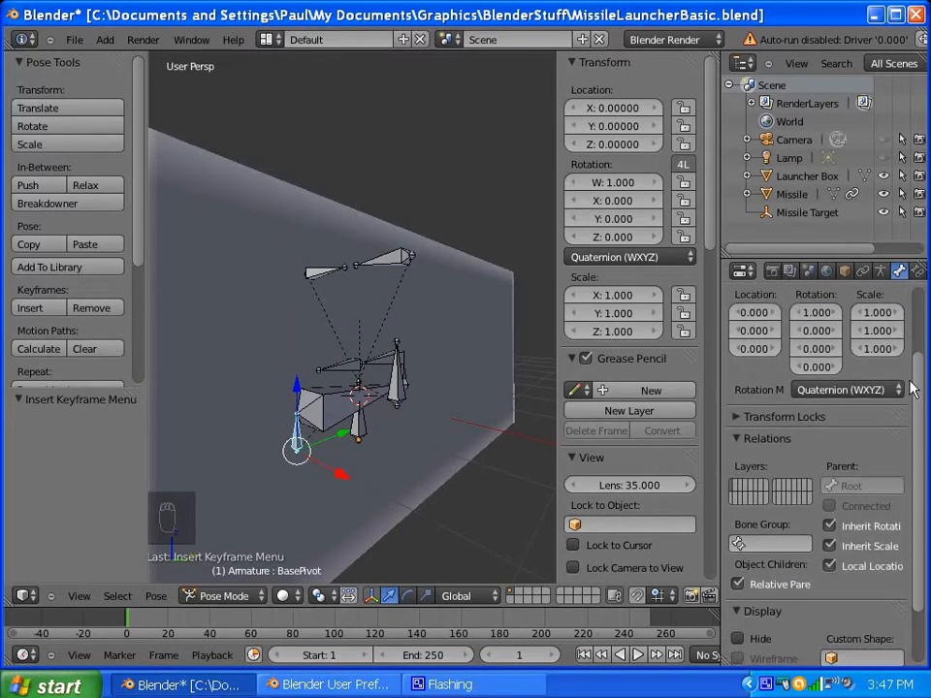
scroll(909, 415, "down", 1)
scroll(908, 415, "up", 4)
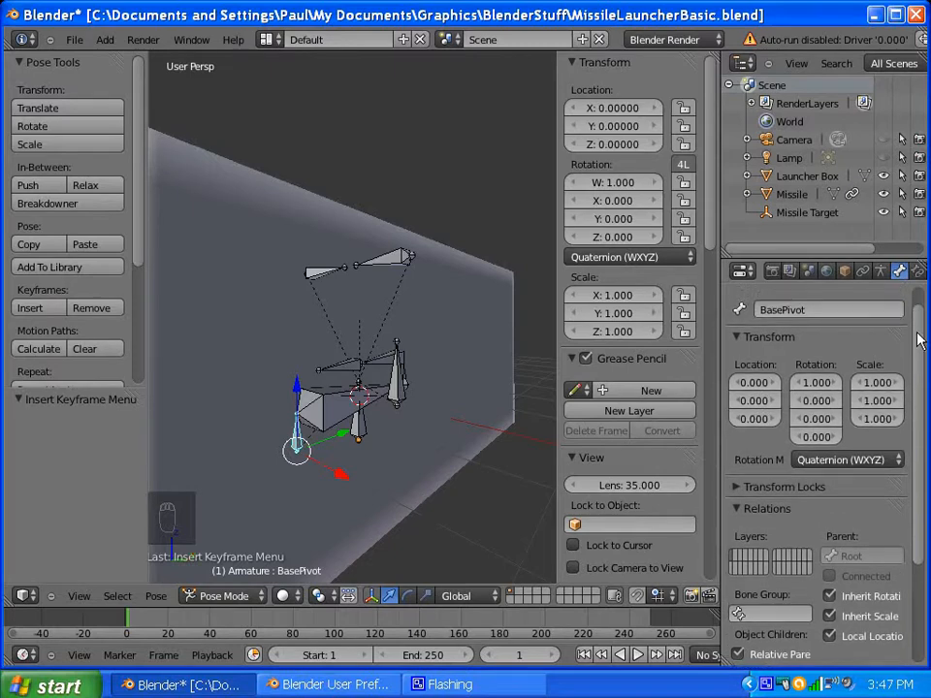
mouse_move(920, 307)
left_mouse_down()
mouse_move(917, 384)
mouse_move(928, 308)
left_mouse_up()
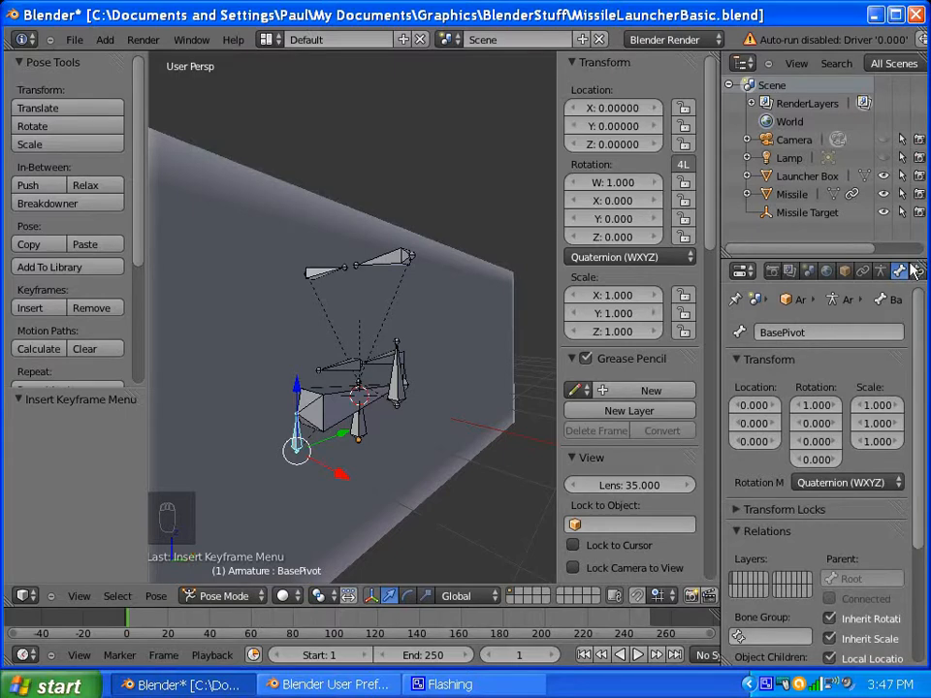
Step: Add an Action bone constraint to BasePivot with Action Controller as the target, keeping X Location as the driving channel
left_click(916, 271)
left_click(789, 331)
left_click(813, 371)
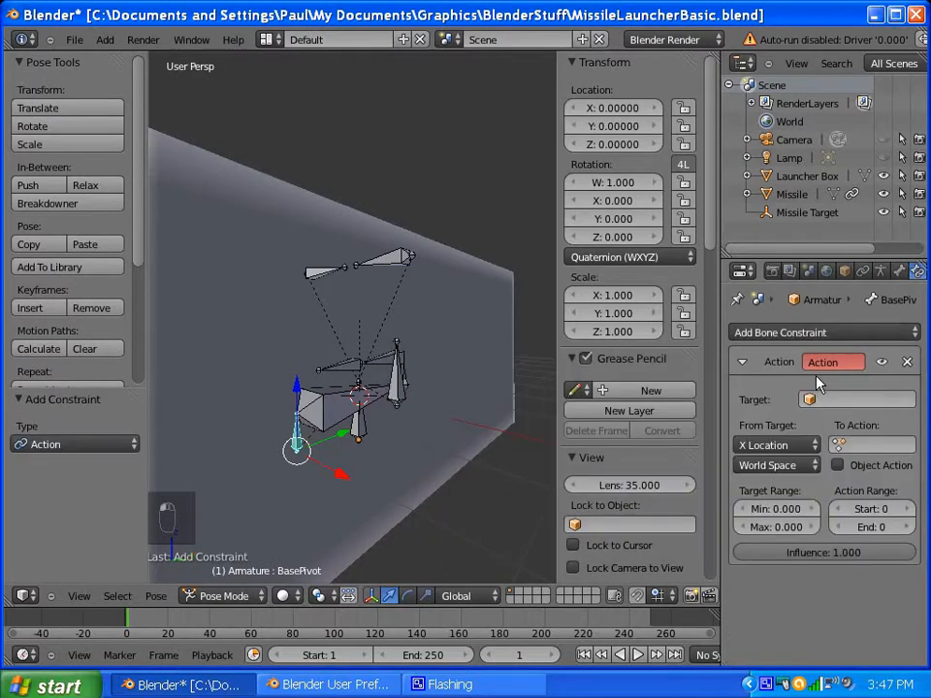
left_click(811, 400)
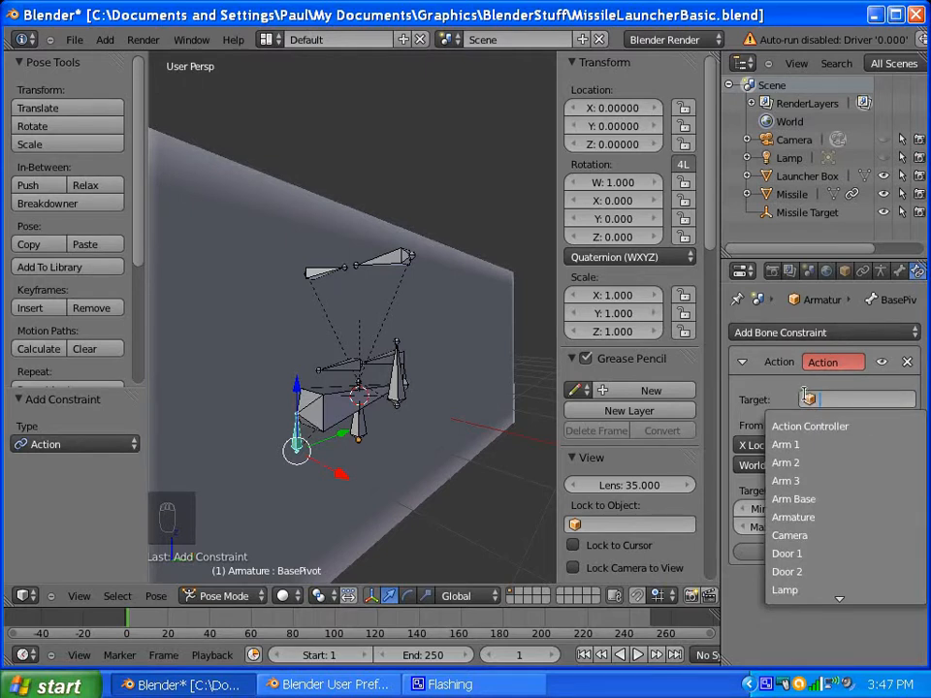
left_click(811, 426)
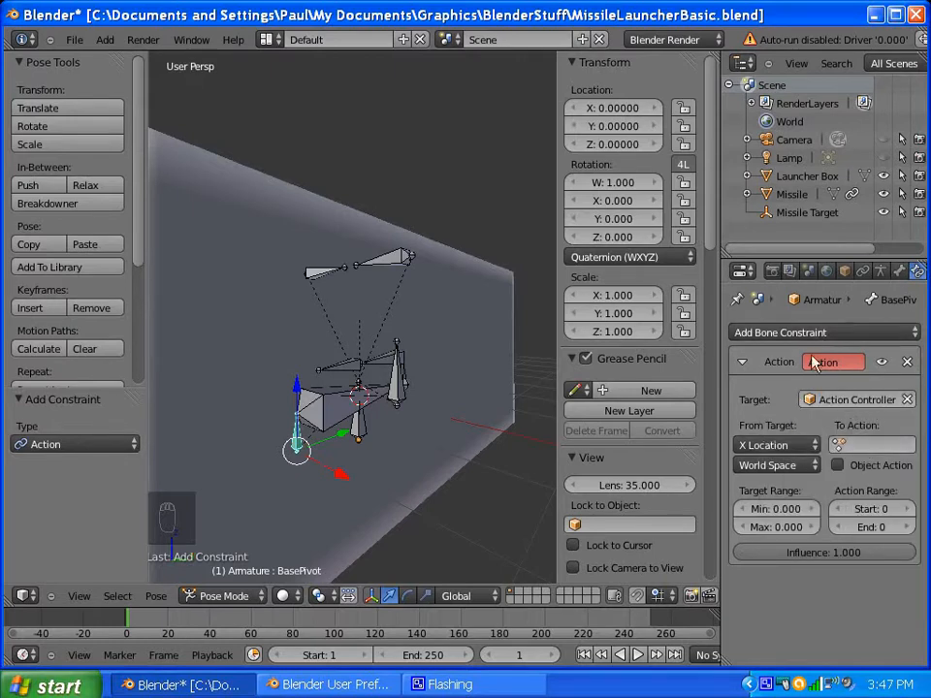
left_click(768, 448)
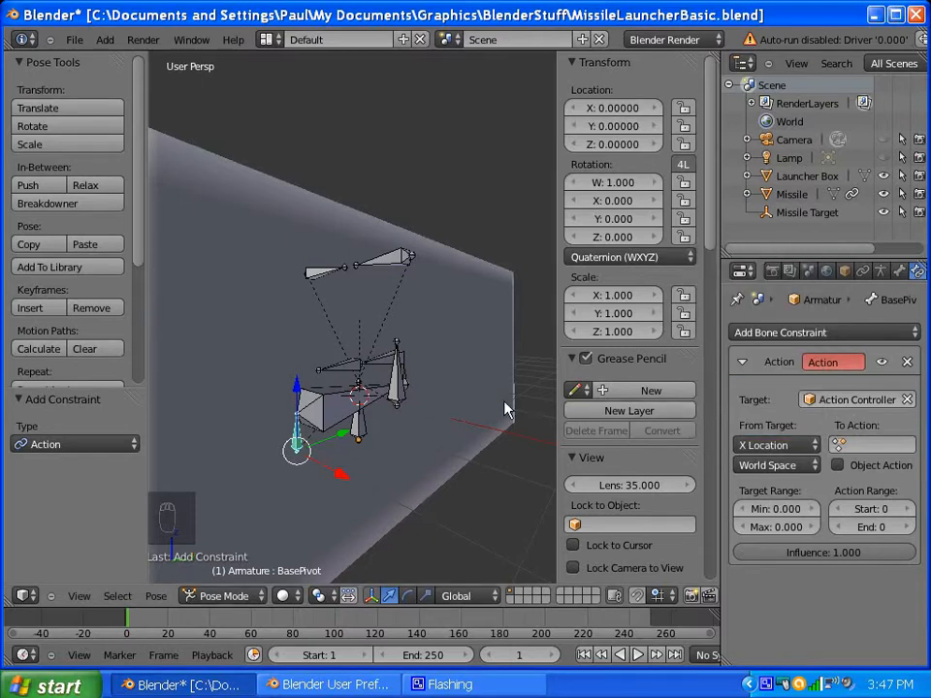
Step: Vary the Launcher Box's custom arm-launch property to examine the controller's movement, and reselect the BasePivot bone
right_click(473, 434)
scroll(480, 435, "down", 2)
middle_click_drag(433, 433, 461, 403)
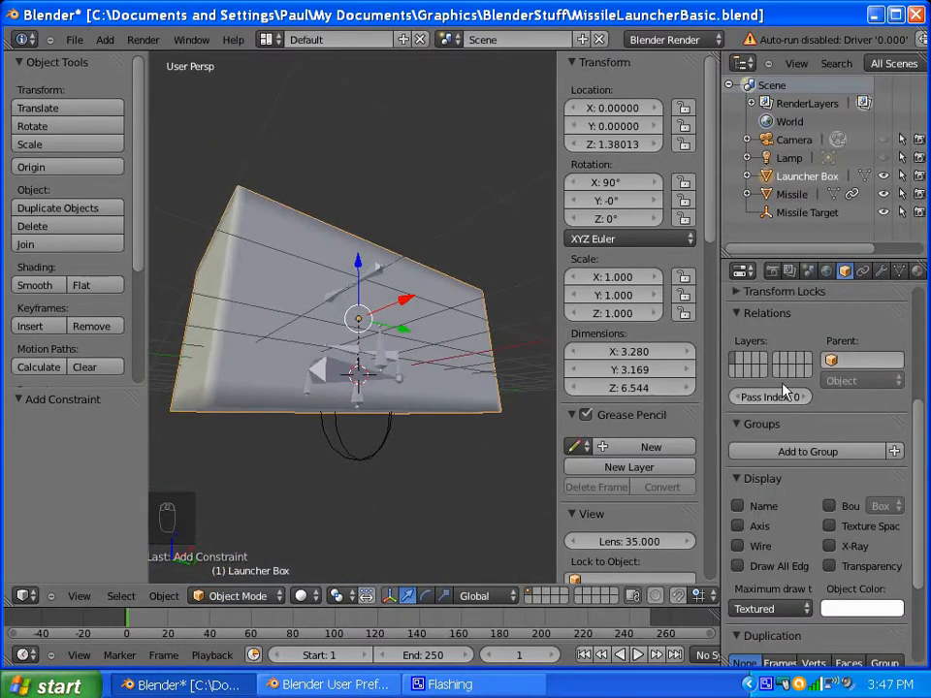
scroll(784, 408, "down", 4)
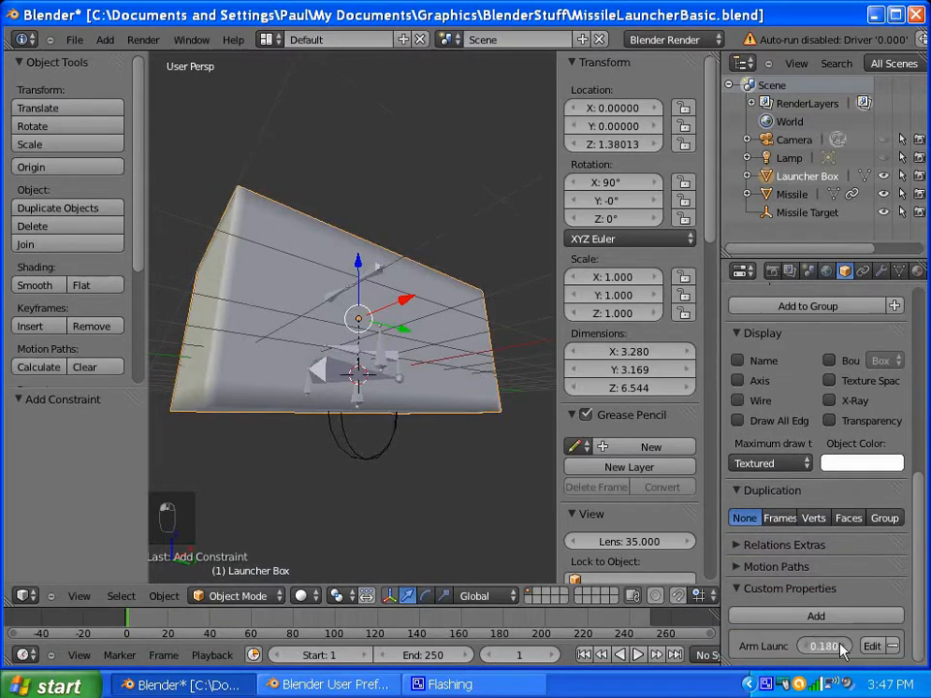
left_click_drag(842, 651, 798, 652)
scroll(336, 391, "up", 2)
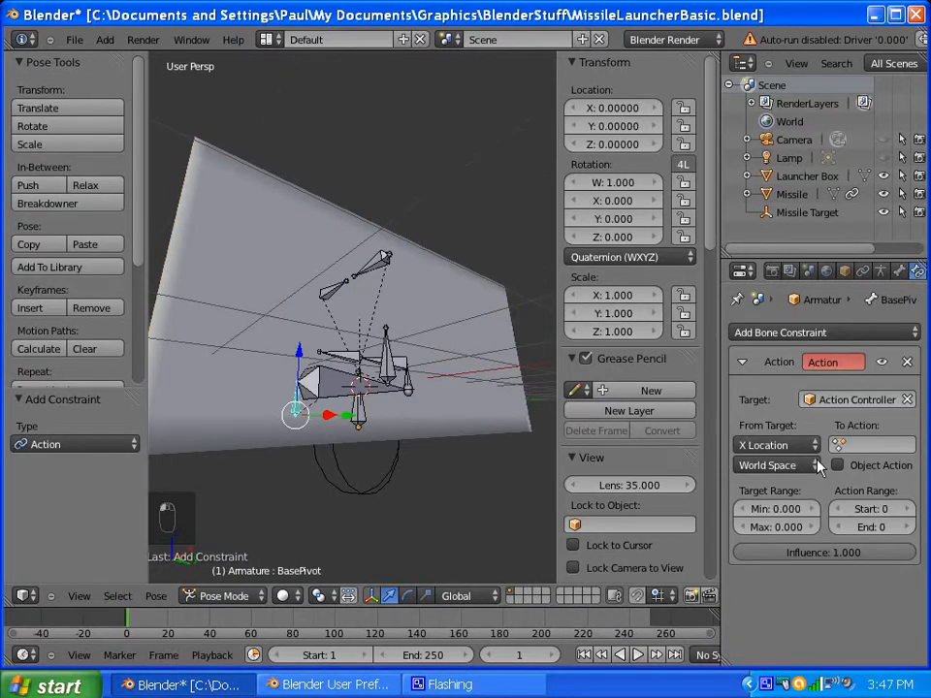
Step: Drive BasePivot's Action constraint by Y Location in Local Space, with the target range maximum at 1
left_click(793, 450)
left_click(756, 409)
left_click(763, 467)
left_click(767, 431)
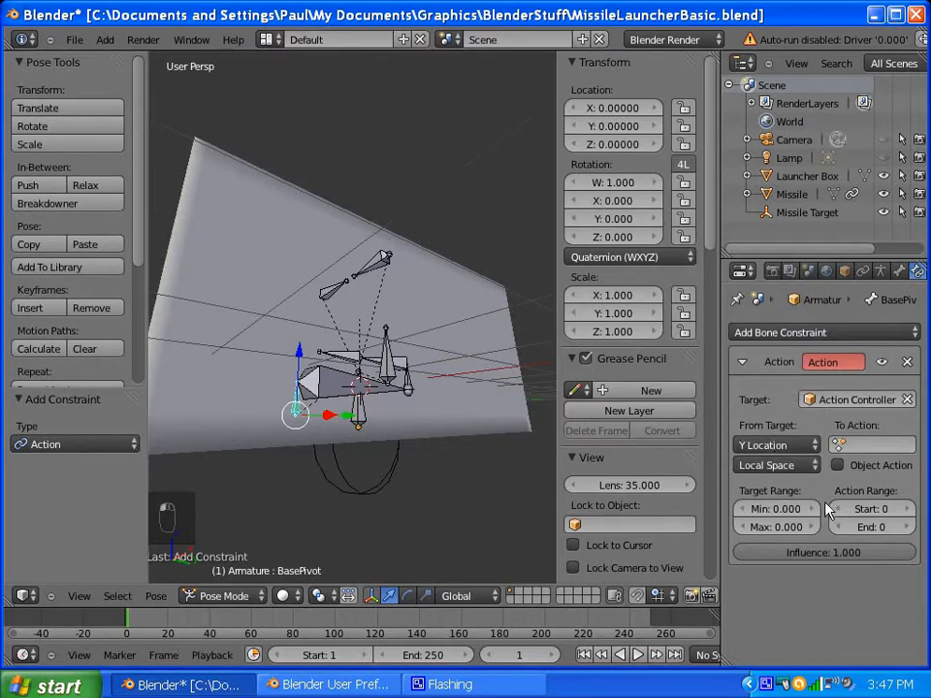
left_click(775, 527)
type("1")
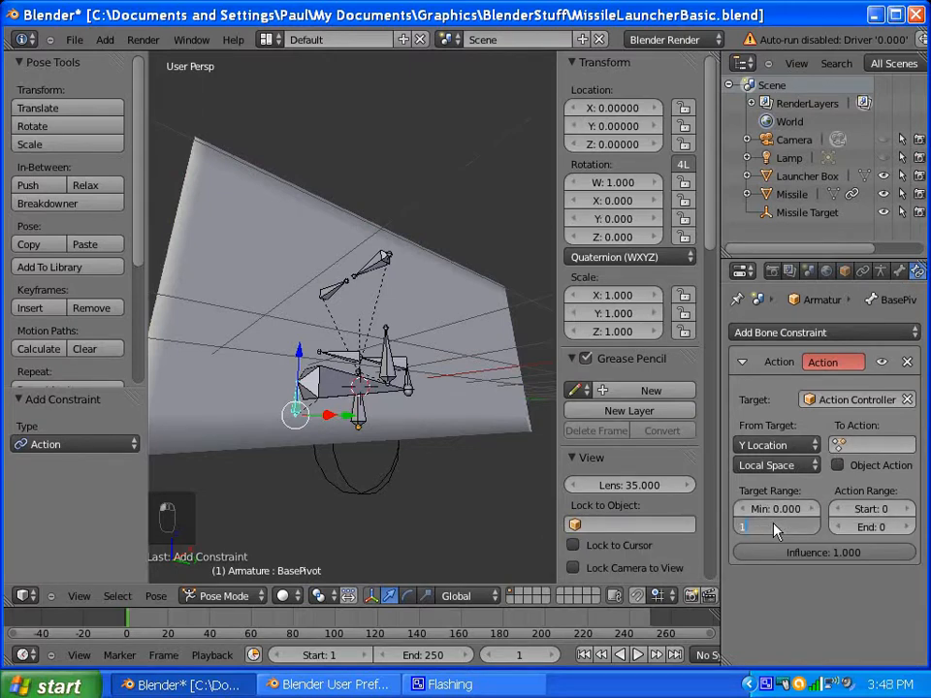
key("Return")
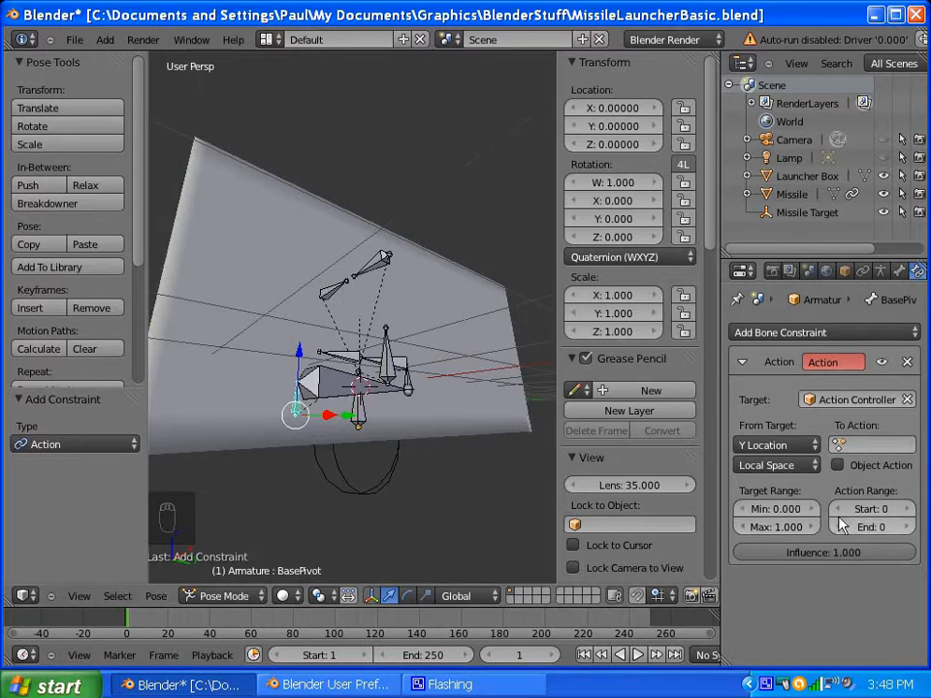
Step: Set the action range of BasePivot's constraint from 1 to 101 and assign MissileLauncherAction to it
left_click(873, 512)
type("1")
key("Return")
left_click(872, 527)
type("101")
key("Return")
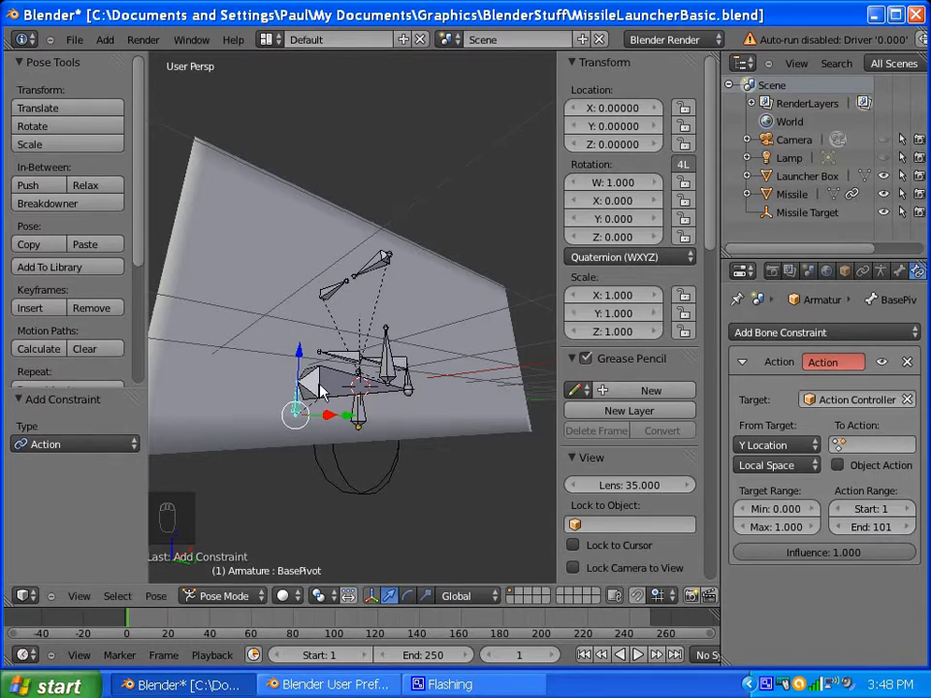
left_click(837, 444)
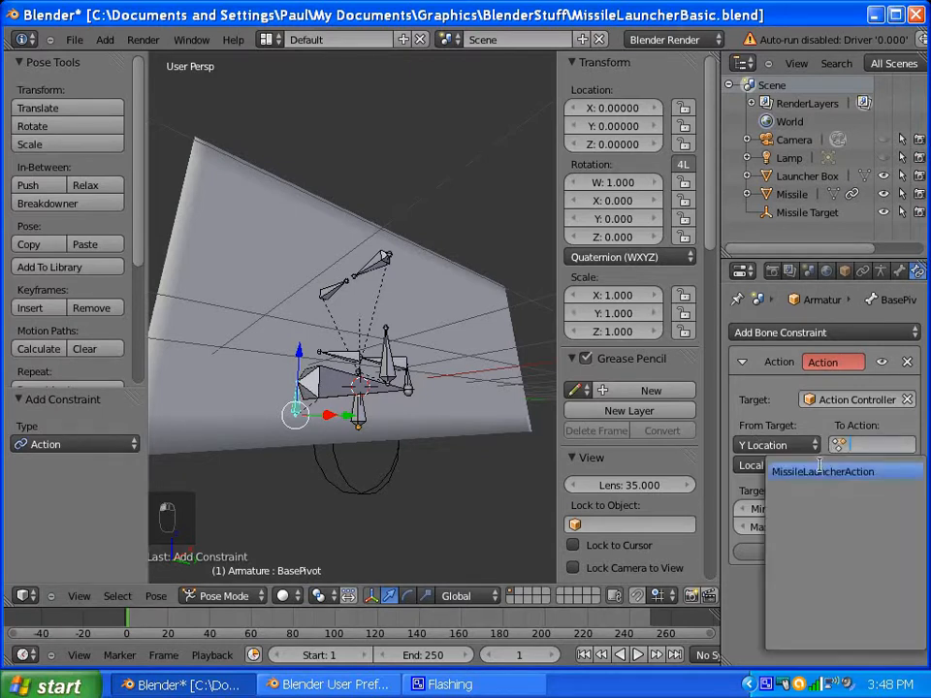
left_click(820, 471)
Step: Add an Action constraint to the Arm 1 bone, using Y Location in Local Space as the driving channel
right_click(407, 419)
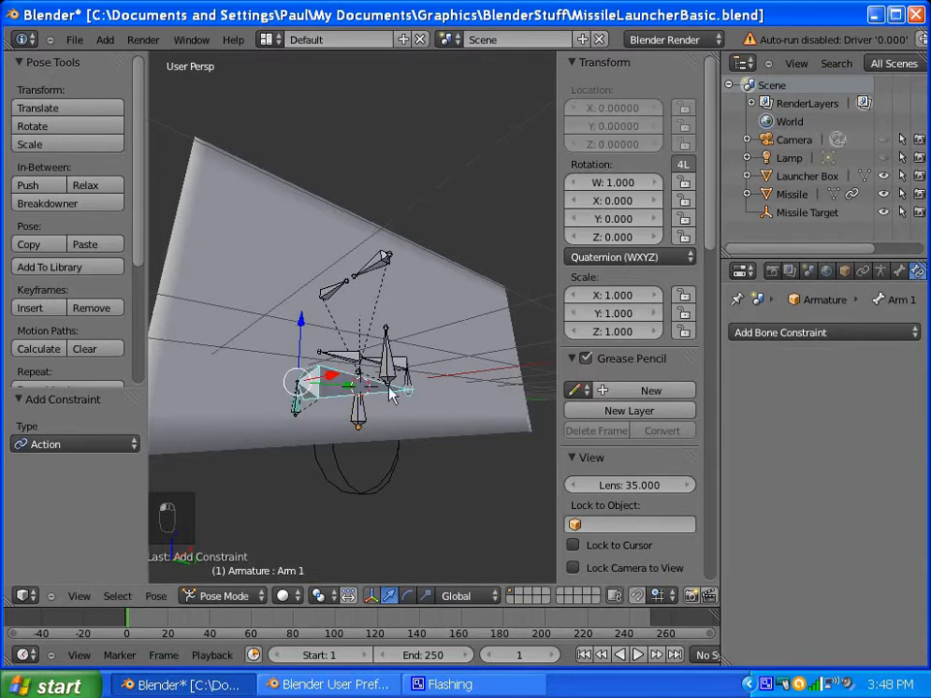
left_click(815, 333)
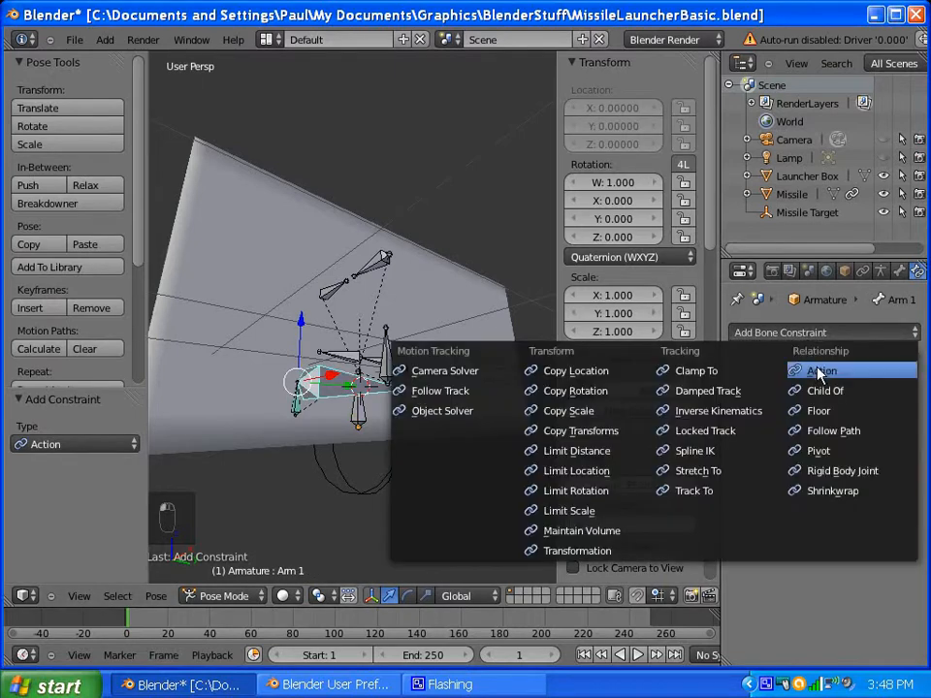
left_click(818, 371)
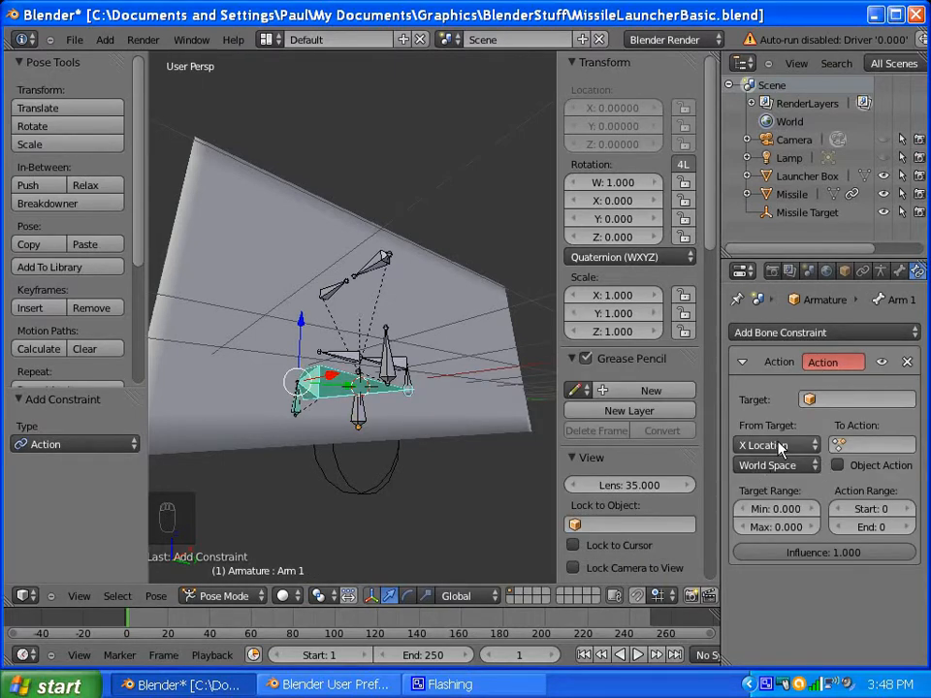
left_click(754, 444)
left_click(753, 408)
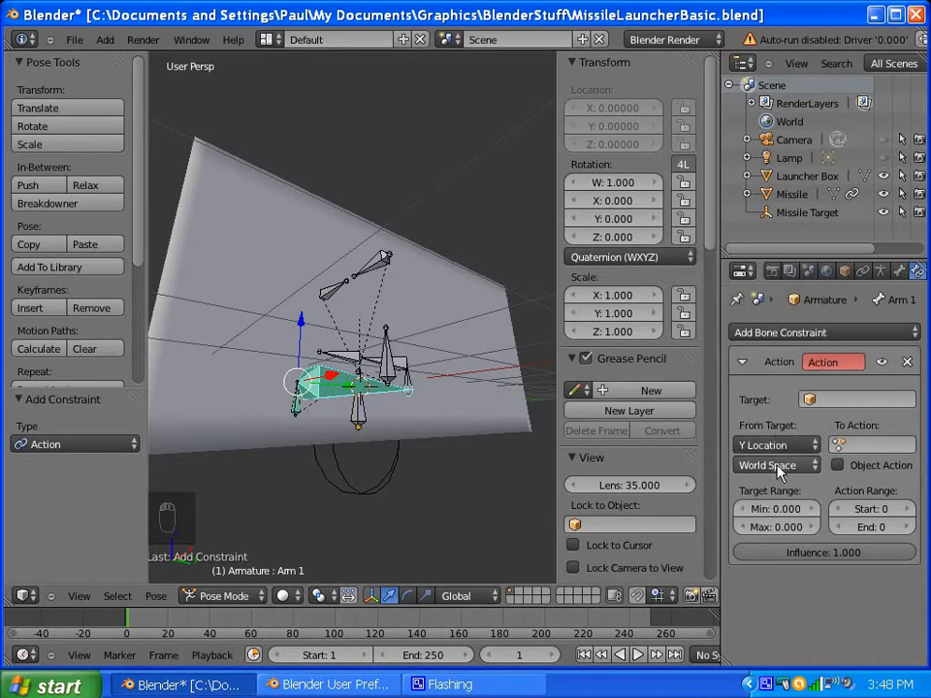
left_click(778, 468)
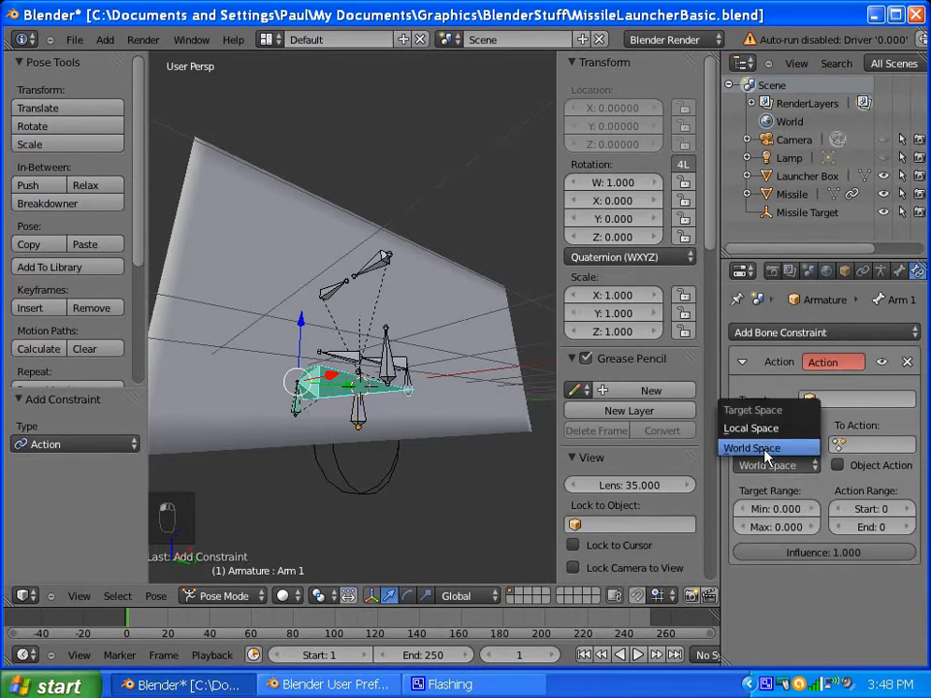
left_click(765, 435)
Step: Give Arm 1's constraint a target maximum of 1 and an action range of 1 to 101, using MissileLauncherAction
left_click(766, 525)
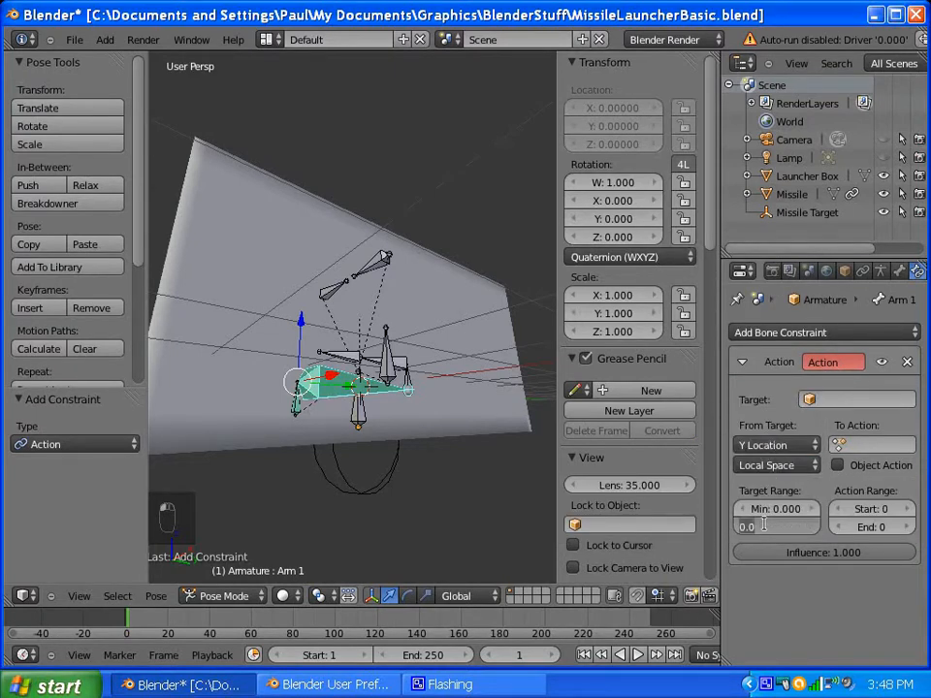
type("1")
key("Return")
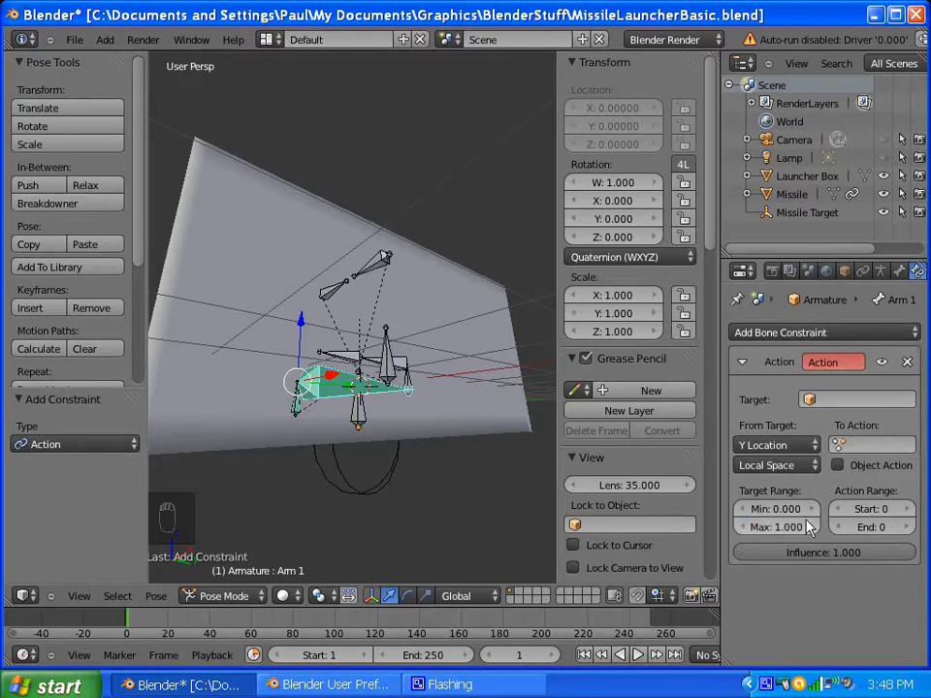
left_click(877, 508)
type("1")
key("Return")
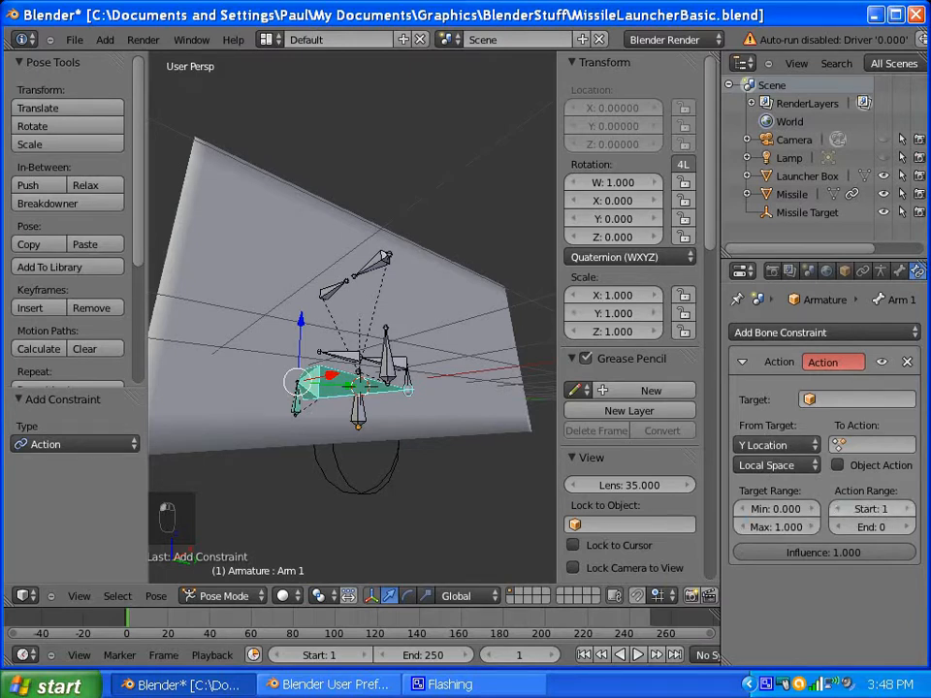
left_click(872, 525)
key("Return")
left_click(872, 444)
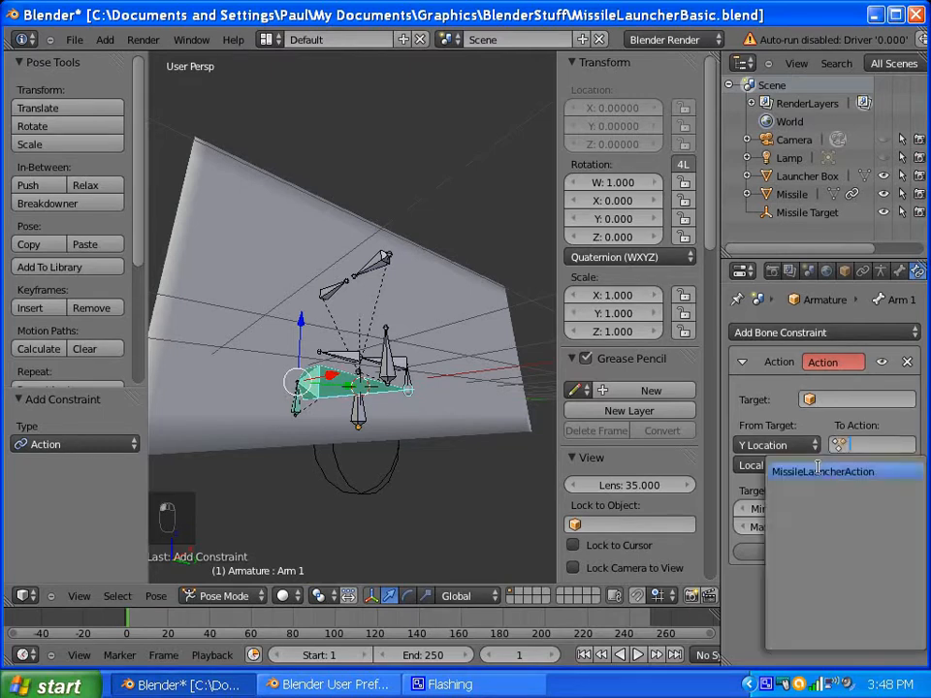
left_click(820, 468)
Step: Add an Action constraint to the Arm 2 bone, using Y Location in Local Space as the driving channel
middle_click_drag(353, 410, 394, 376)
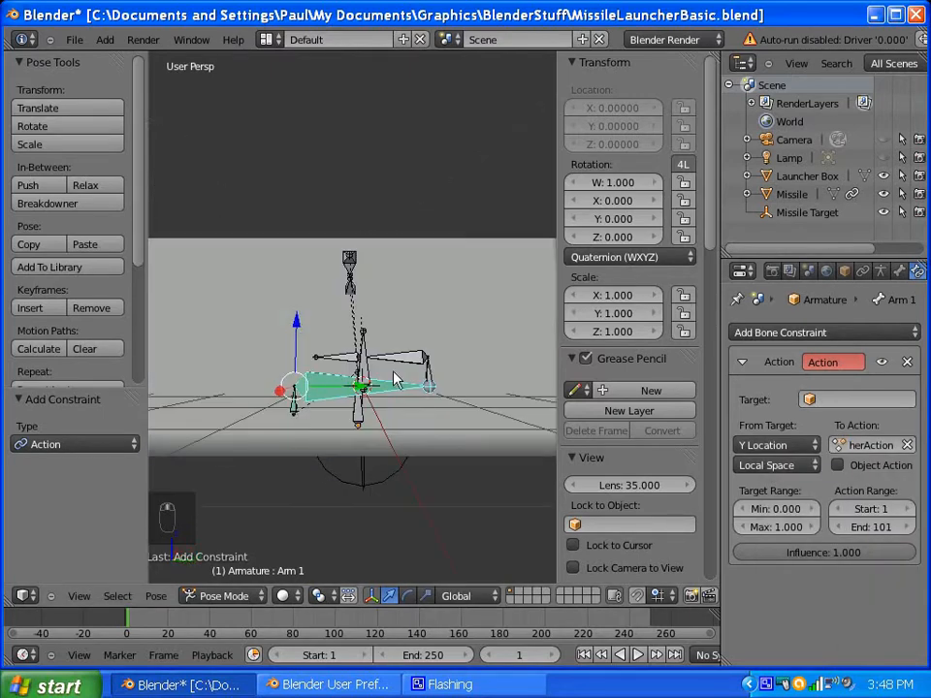
scroll(455, 357, "up", 1)
right_click(440, 380)
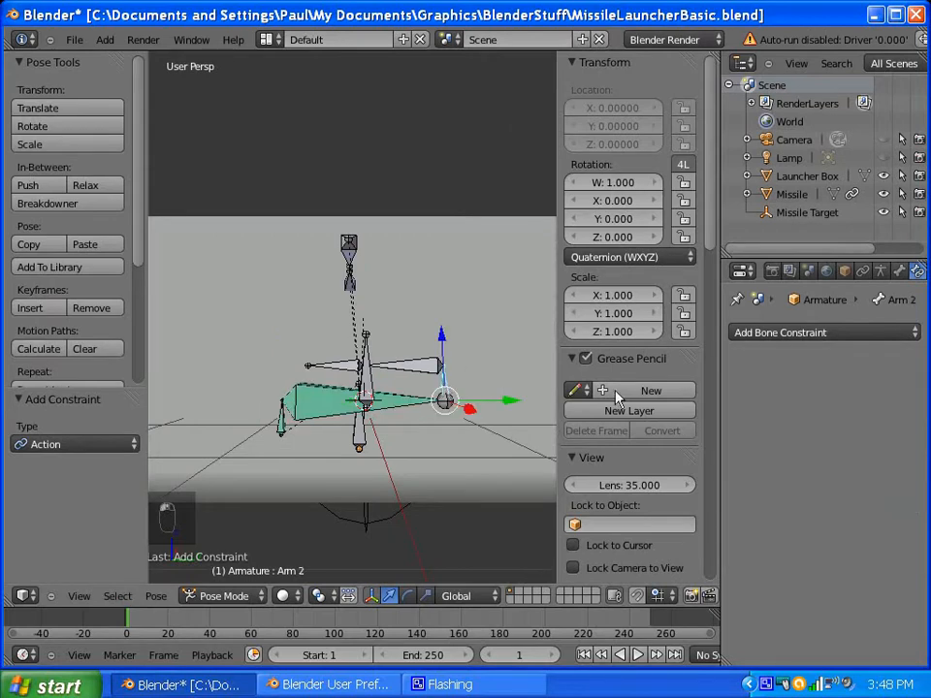
left_click(777, 333)
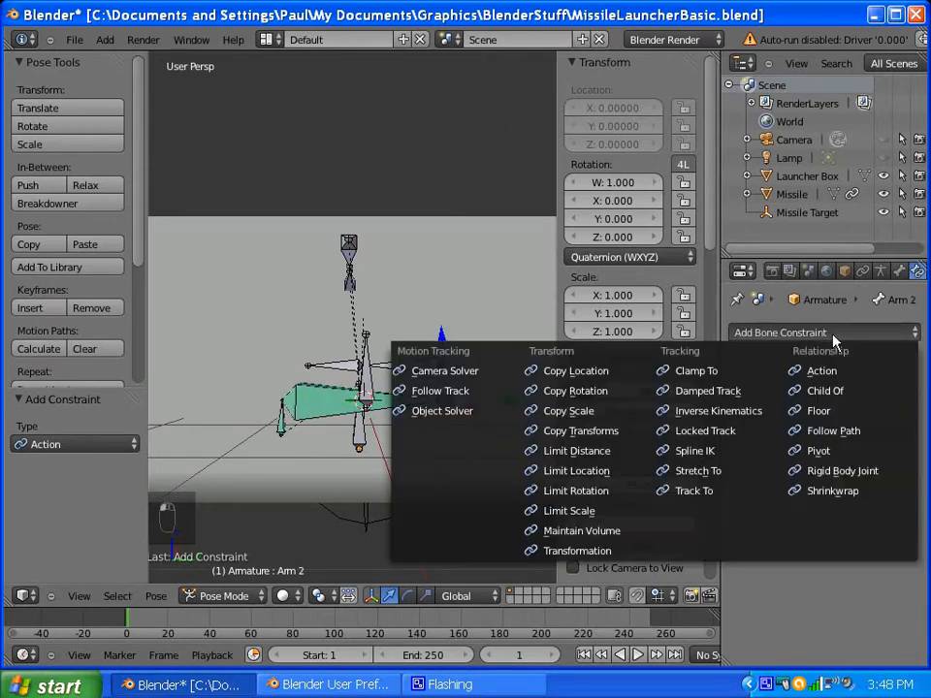
left_click(830, 372)
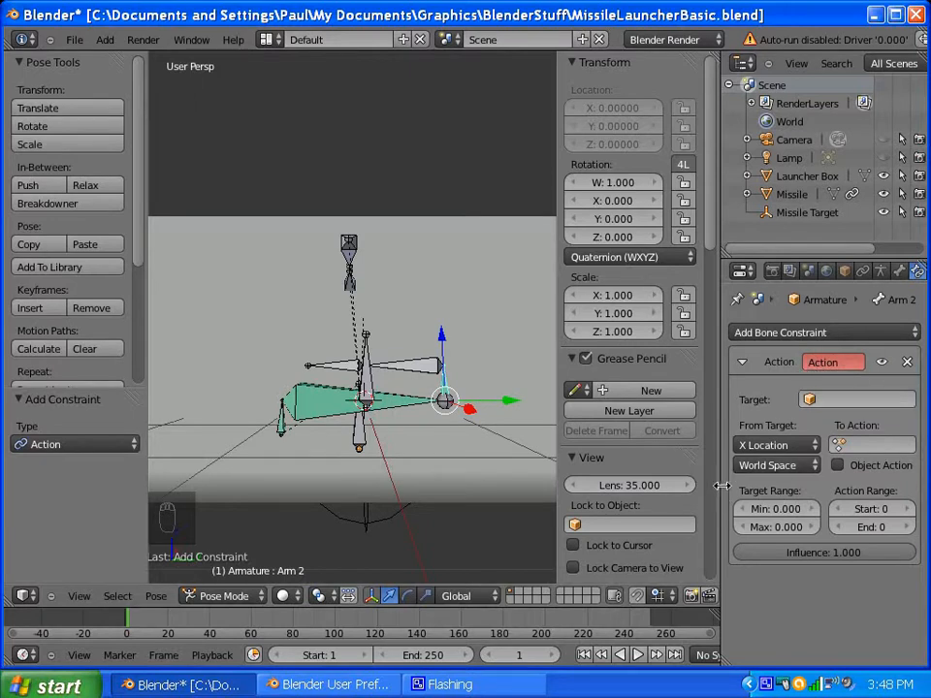
left_click(765, 444)
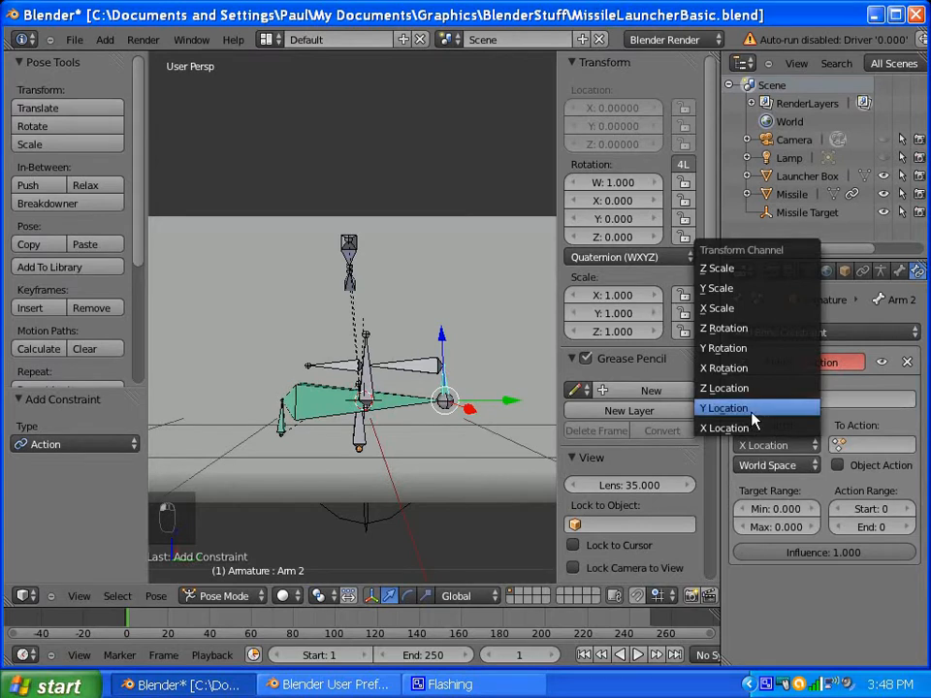
left_click(754, 411)
left_click(781, 467)
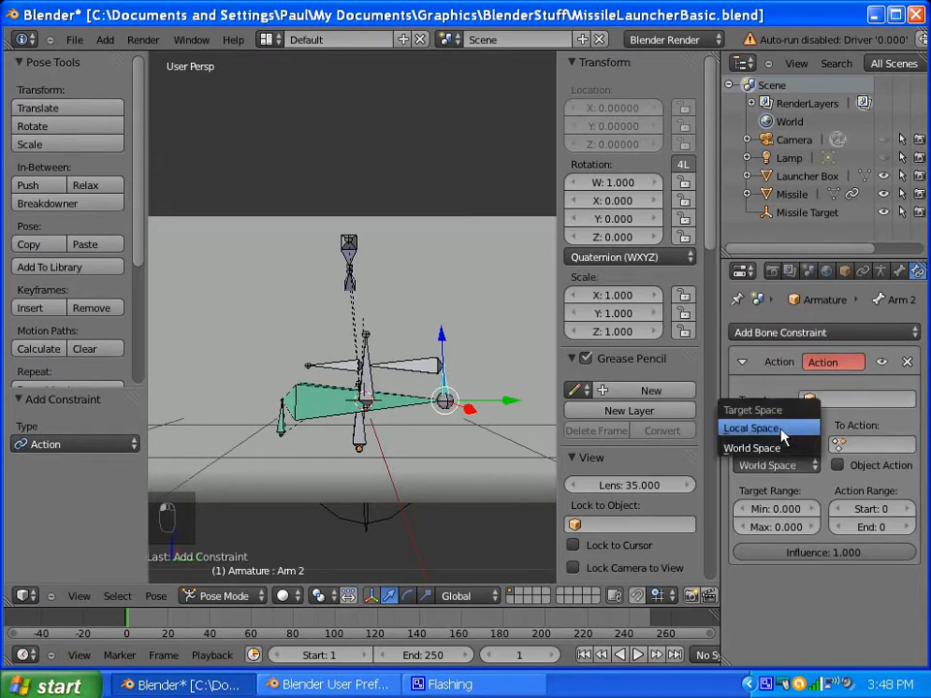
left_click(766, 428)
Step: Check Arm 1's settings and give Arm 2's constraint a target maximum of 1 and an action range of 1 to 101
right_click(329, 419)
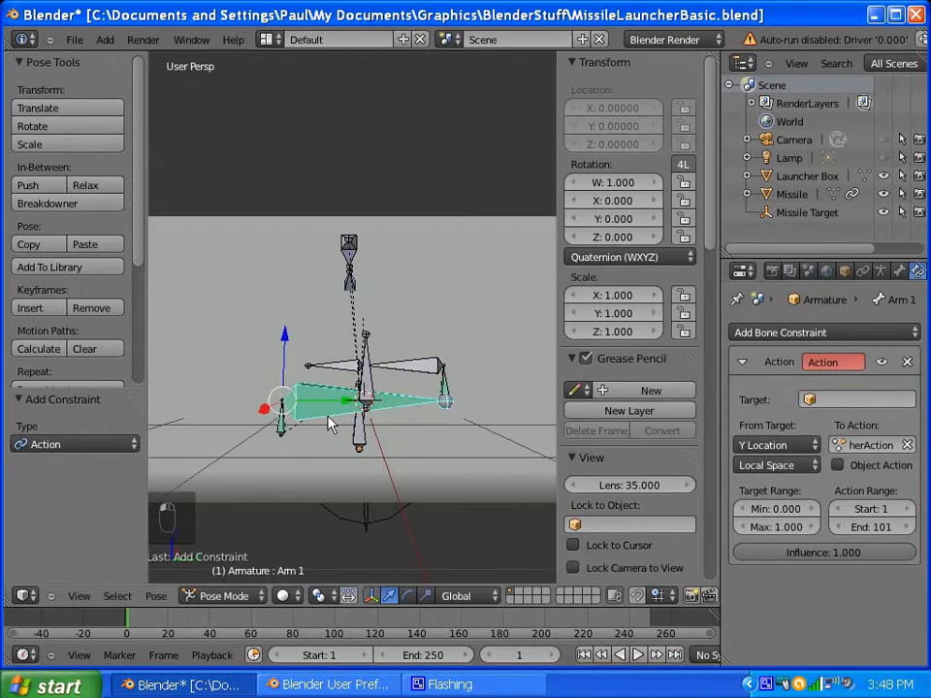
right_click(444, 398)
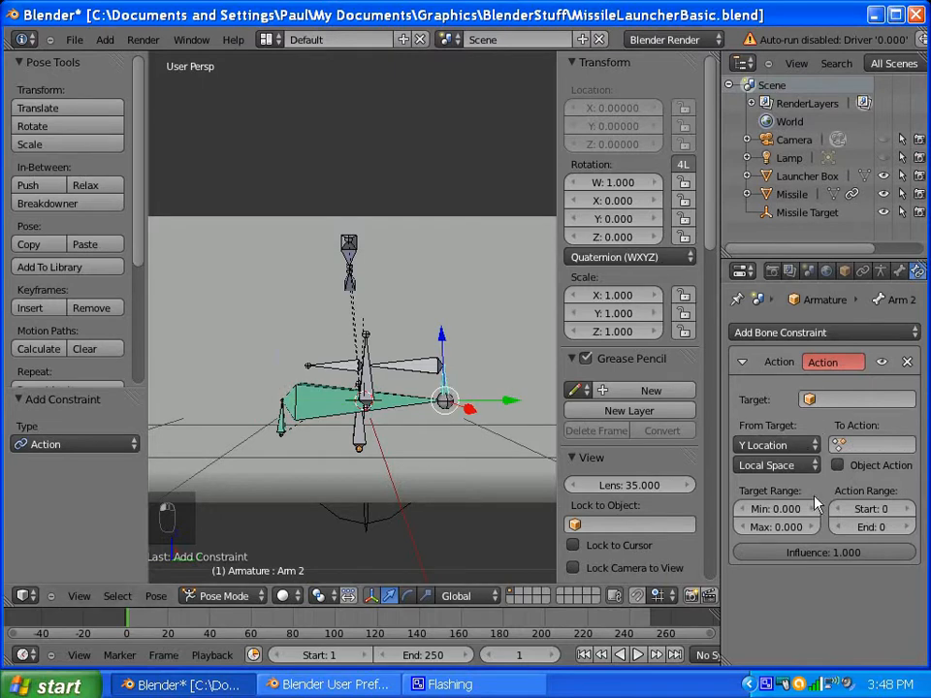
left_click(773, 530)
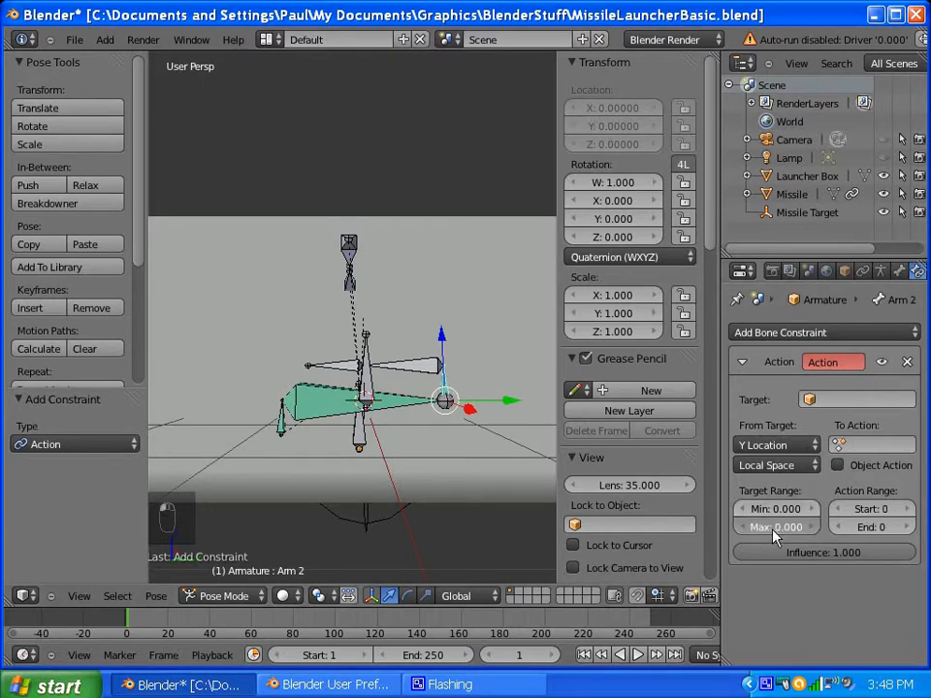
type("1")
key("Return")
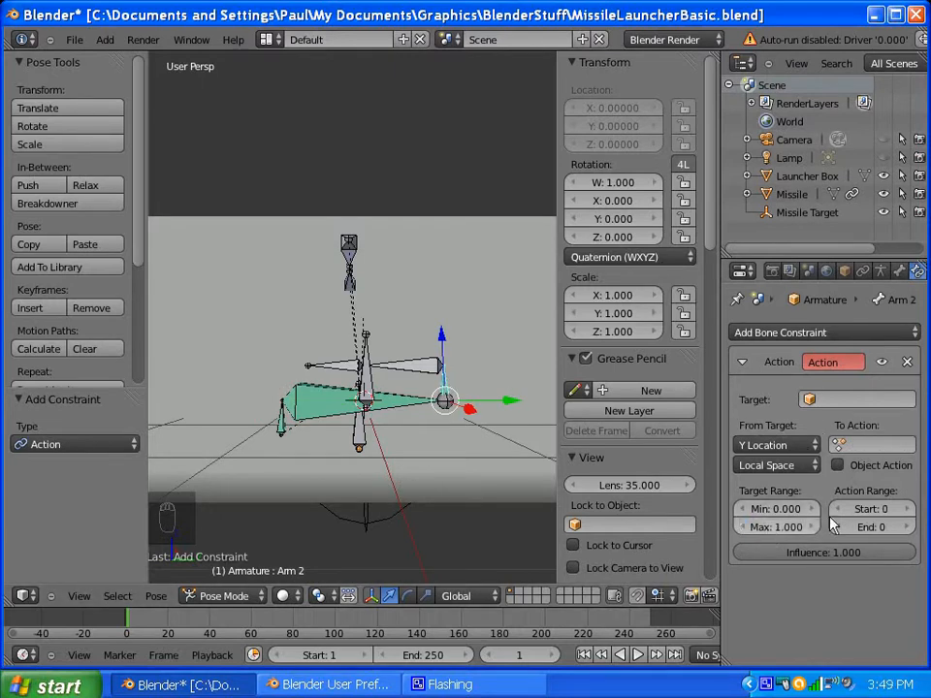
left_click(871, 509)
type("1")
key("Return")
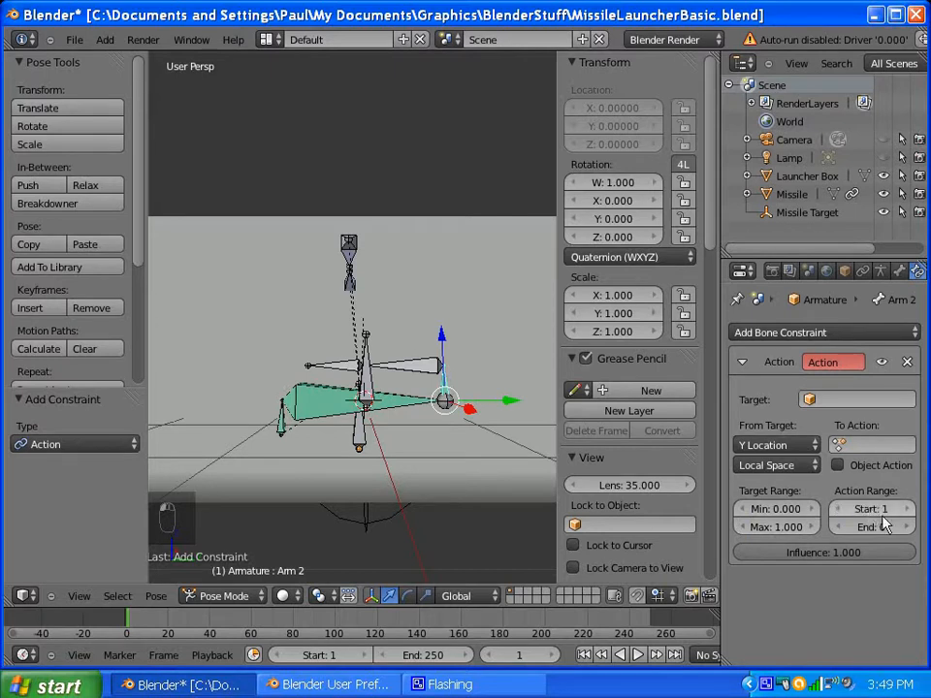
left_click(871, 528)
type("101")
key("Return")
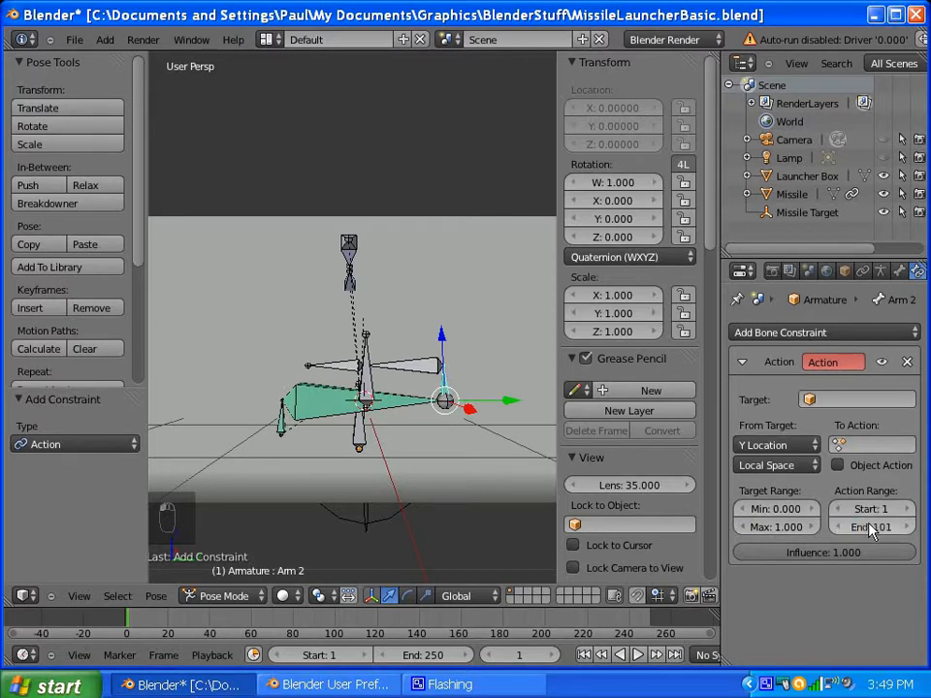
Step: Compare the Action constraint settings of the Arm 1, BasePivot and Arm 2 bones
right_click(322, 419)
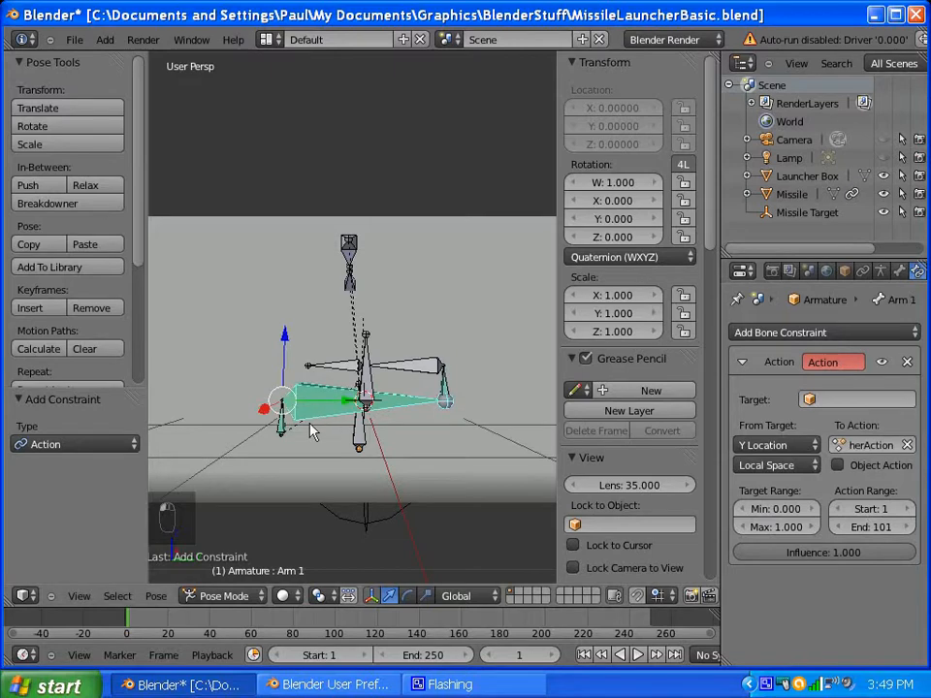
right_click(280, 430)
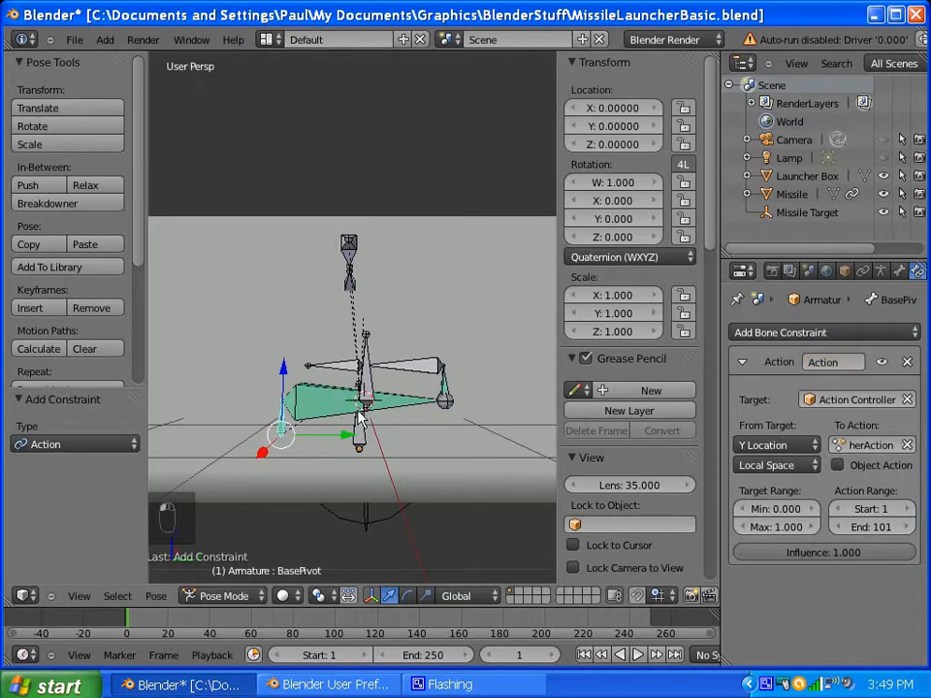
right_click(391, 395)
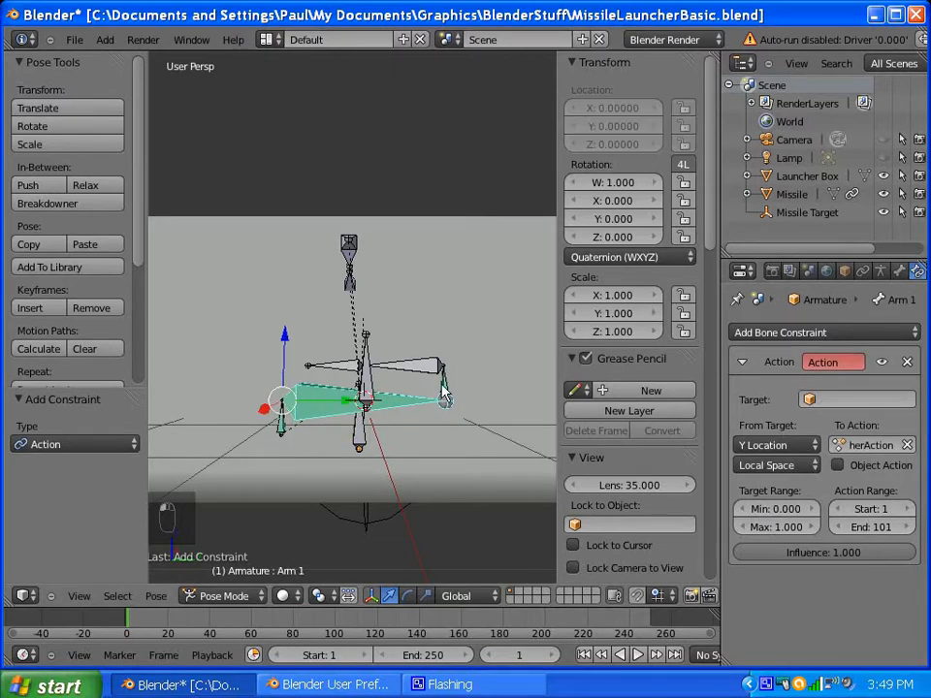
right_click(444, 395)
Step: Add an Action constraint to the Arm 3 bone, using Y Location in Local Space as the driving channel
right_click(428, 369)
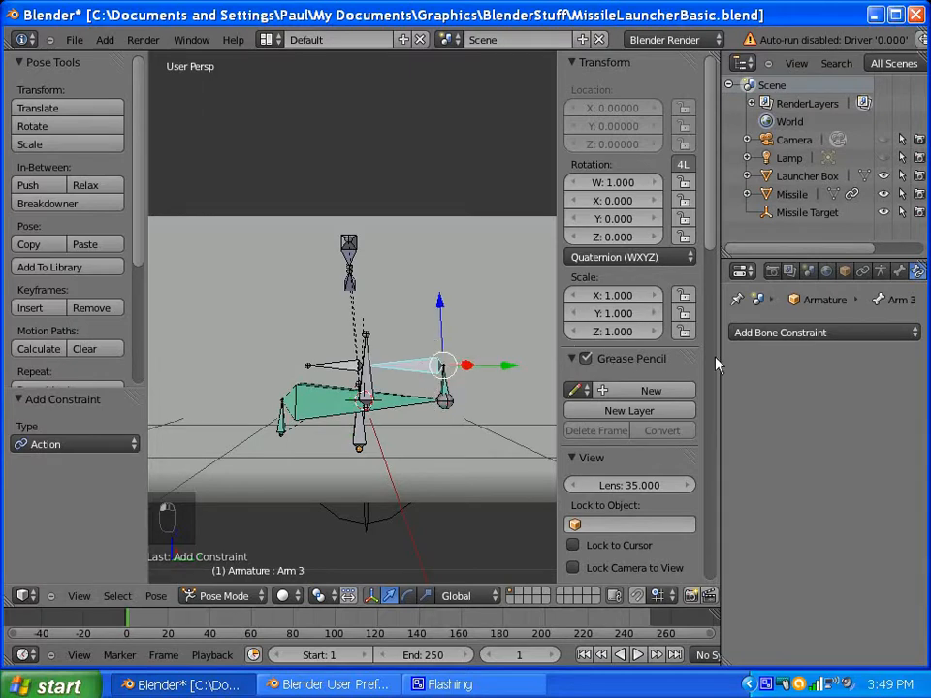
middle_click_drag(297, 395, 396, 419)
left_click(829, 333)
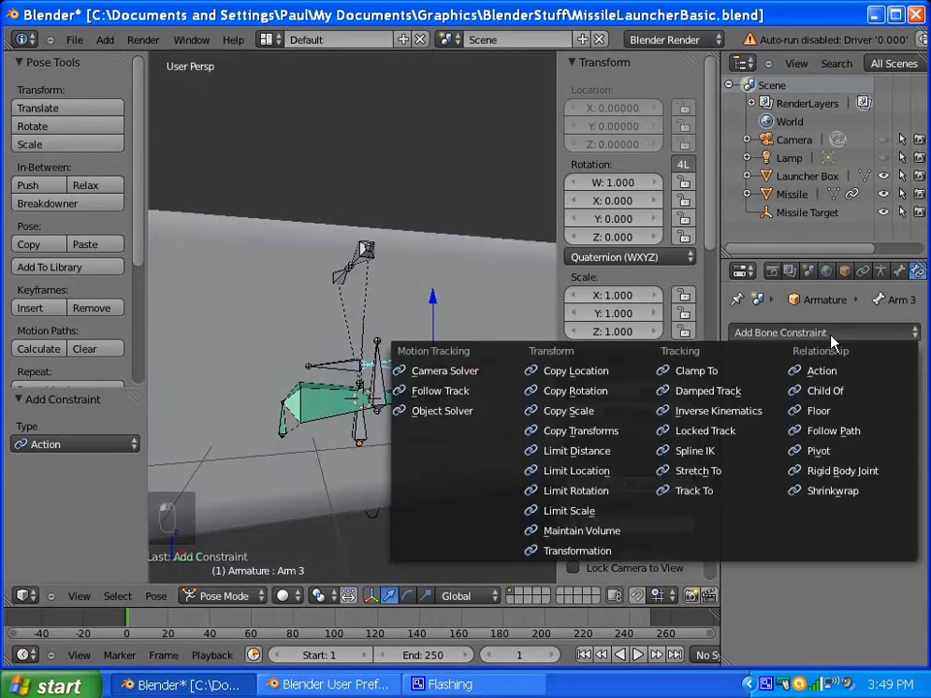
left_click(763, 369)
left_click(784, 446)
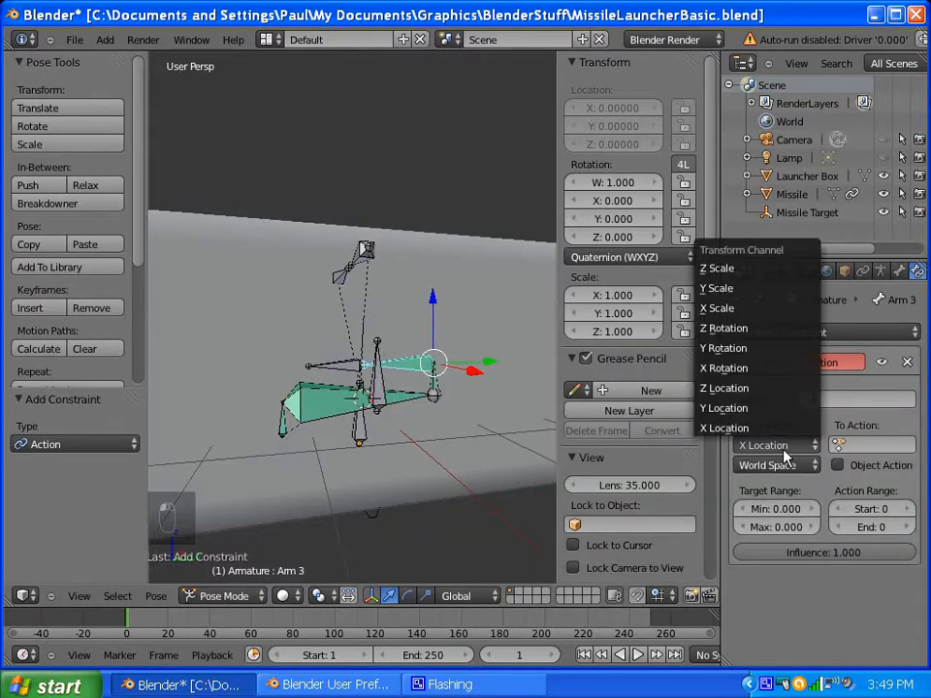
left_click(769, 411)
left_click(786, 467)
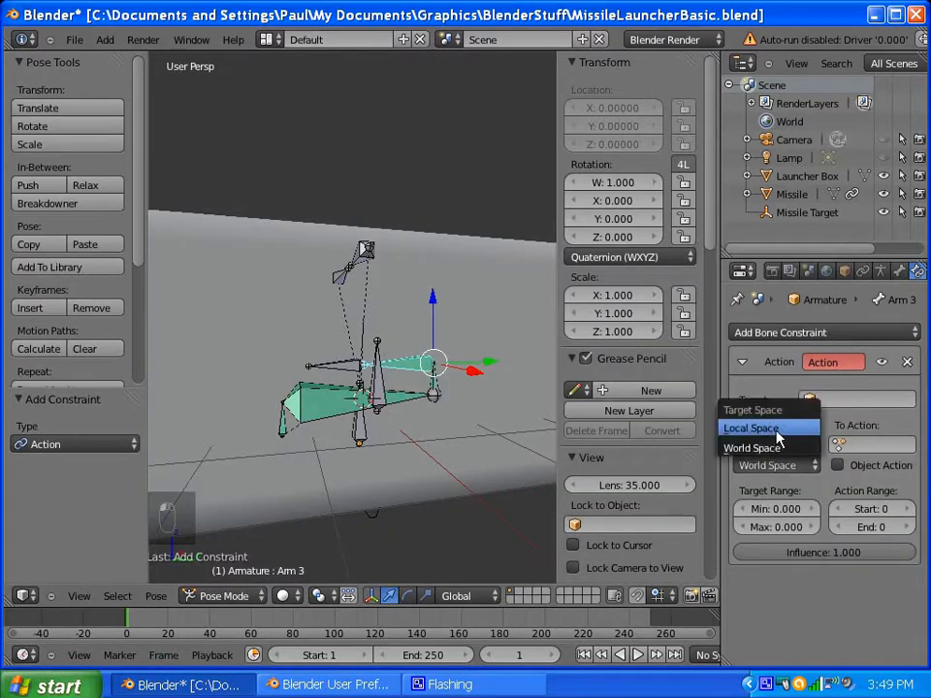
left_click(762, 429)
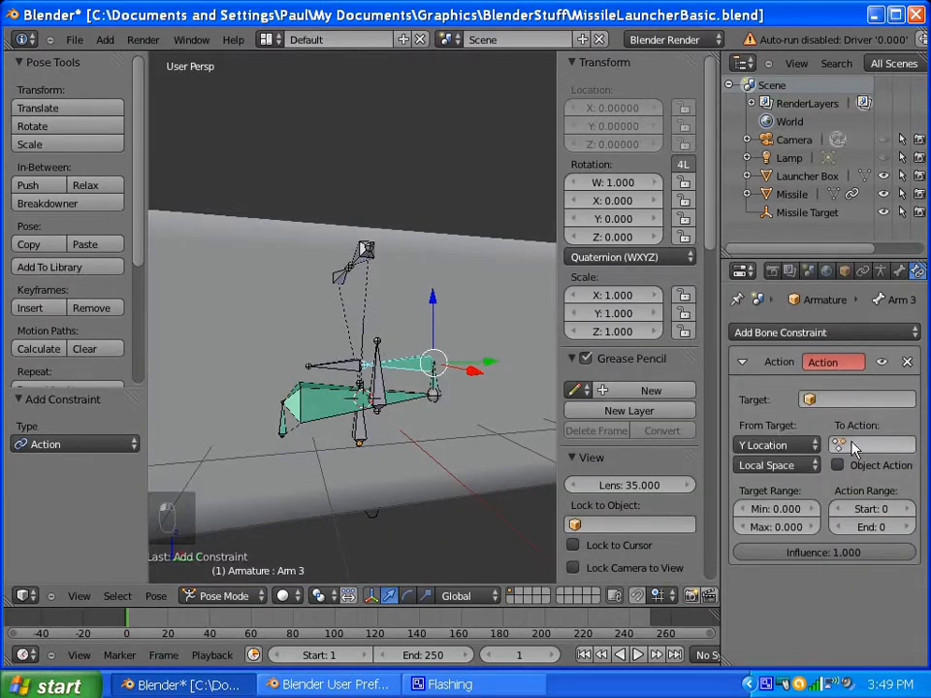
Step: Set the target range maximum of Arm 3's Action constraint to 1
left_click(776, 526)
type("0.01")
key("Return")
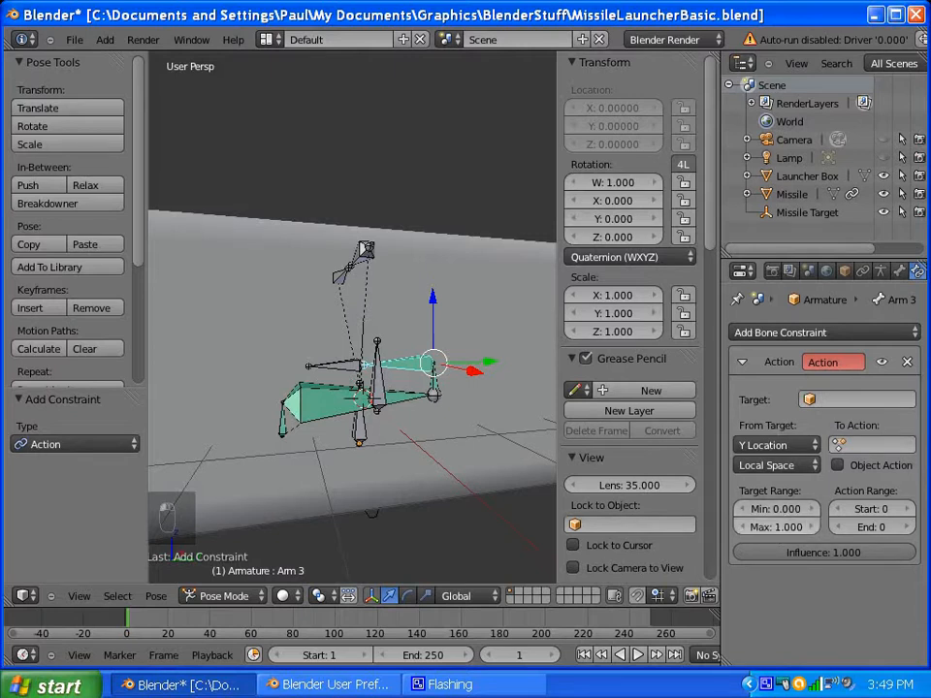
Step: Set the action range of Arm 3's Action constraint to start at 1 and end at 101
left_click(863, 511)
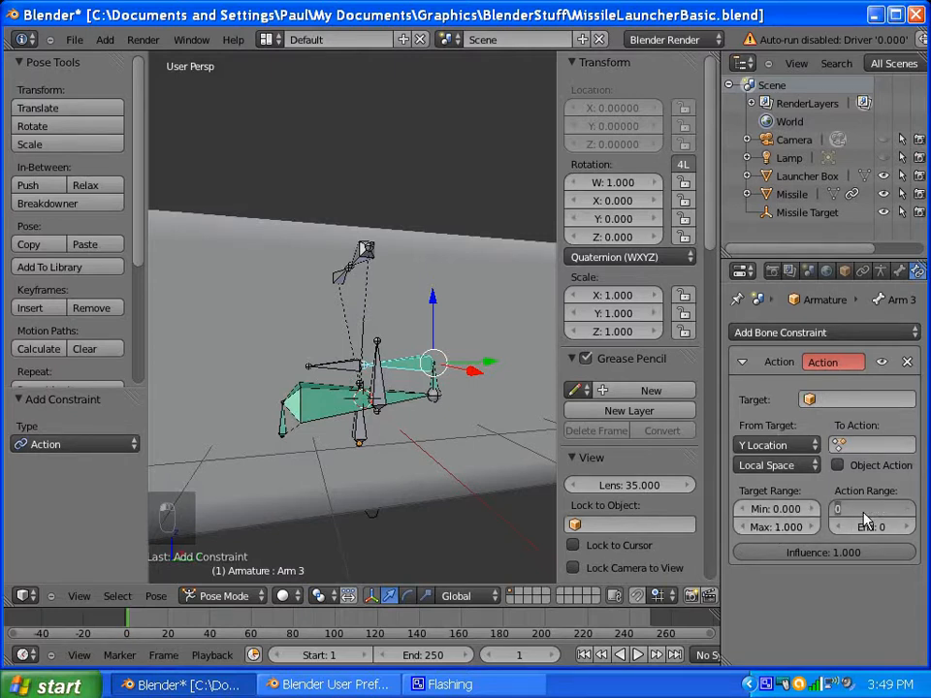
type("1")
key("Return")
left_click(863, 530)
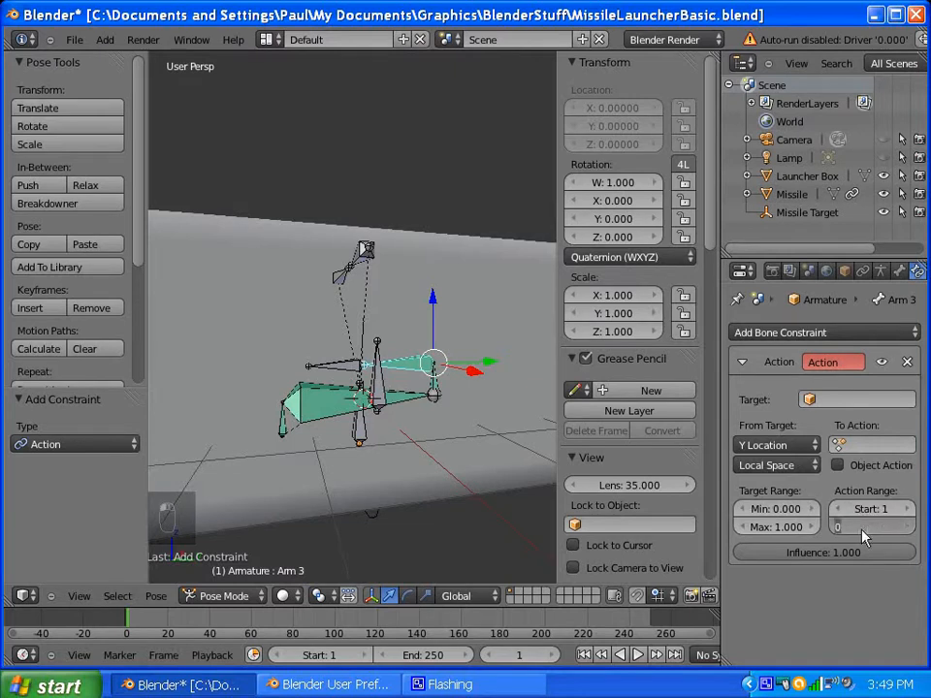
type("101")
key("Return")
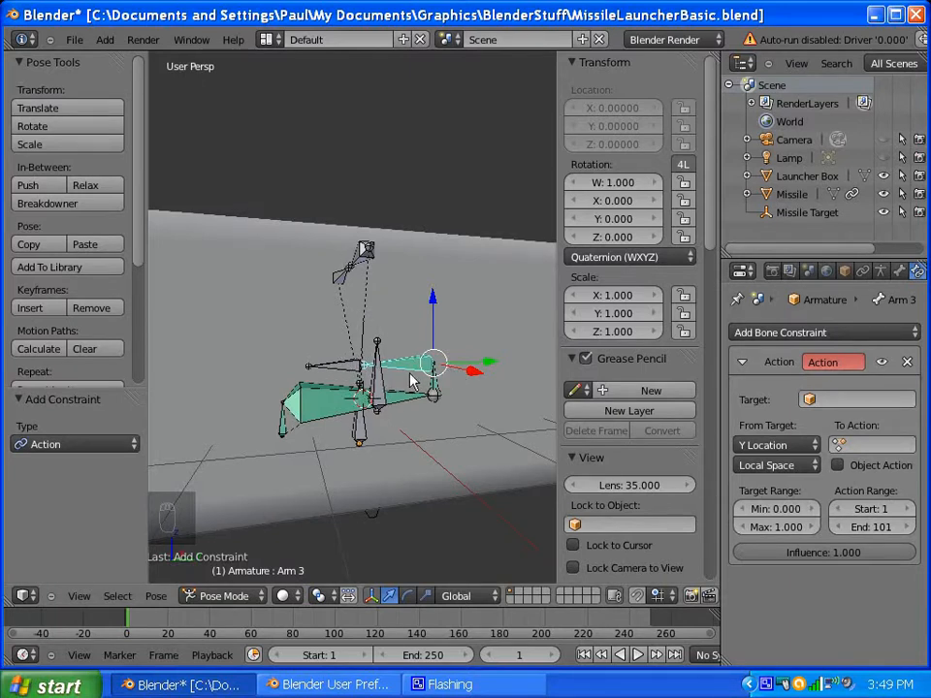
Step: Assign Action Controller as the target and MissileLauncherAction as the action of Arm 3's constraint
left_click(809, 406)
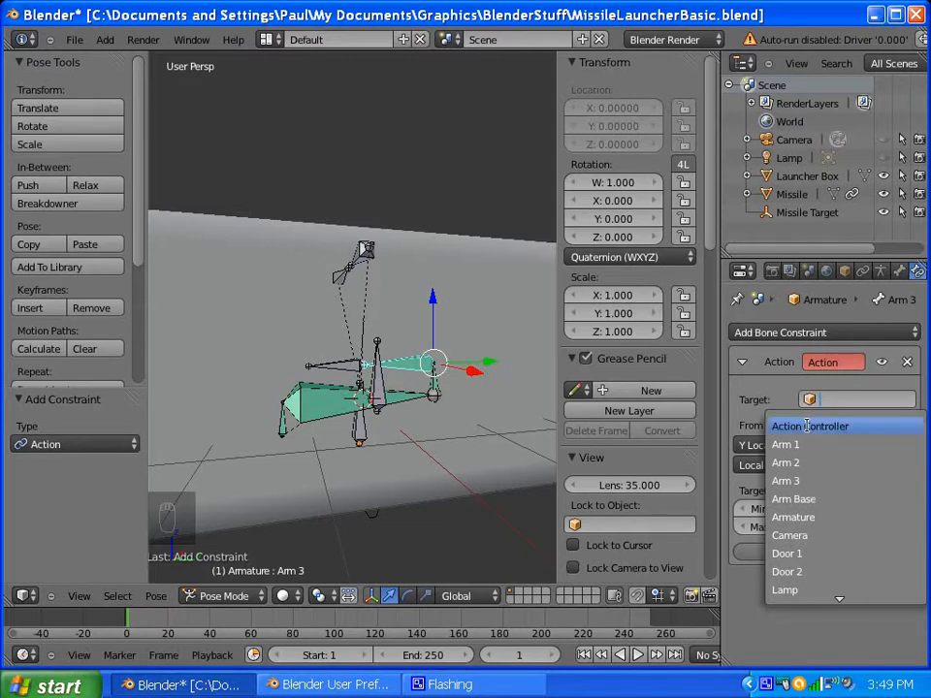
left_click(806, 426)
left_click(837, 445)
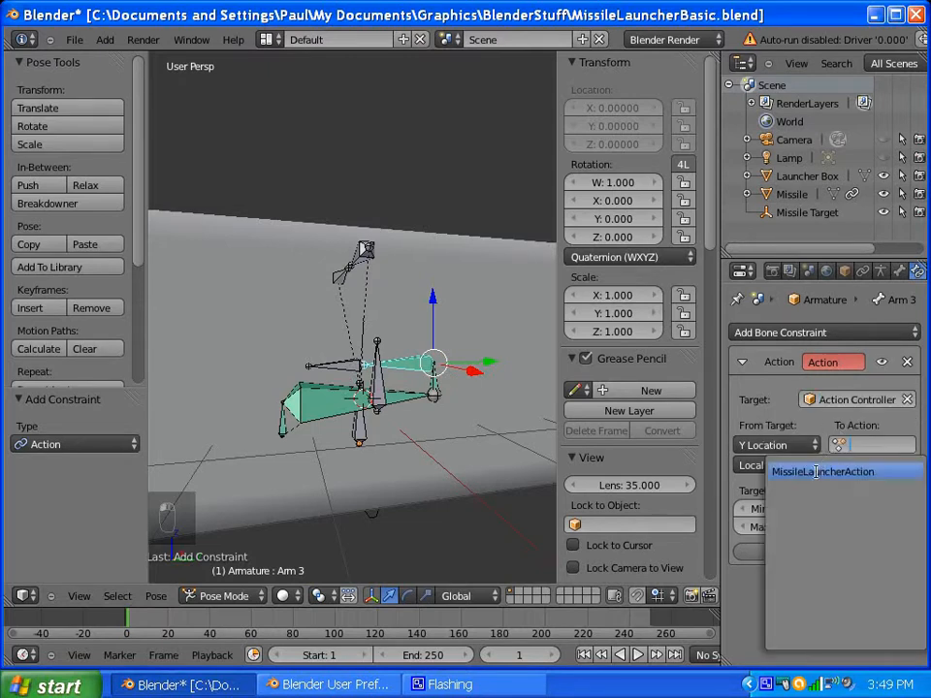
left_click(815, 471)
Step: Add an Action constraint to the Launcher rail bone, using Y Location in Local Space as the driving channel
right_click(337, 369)
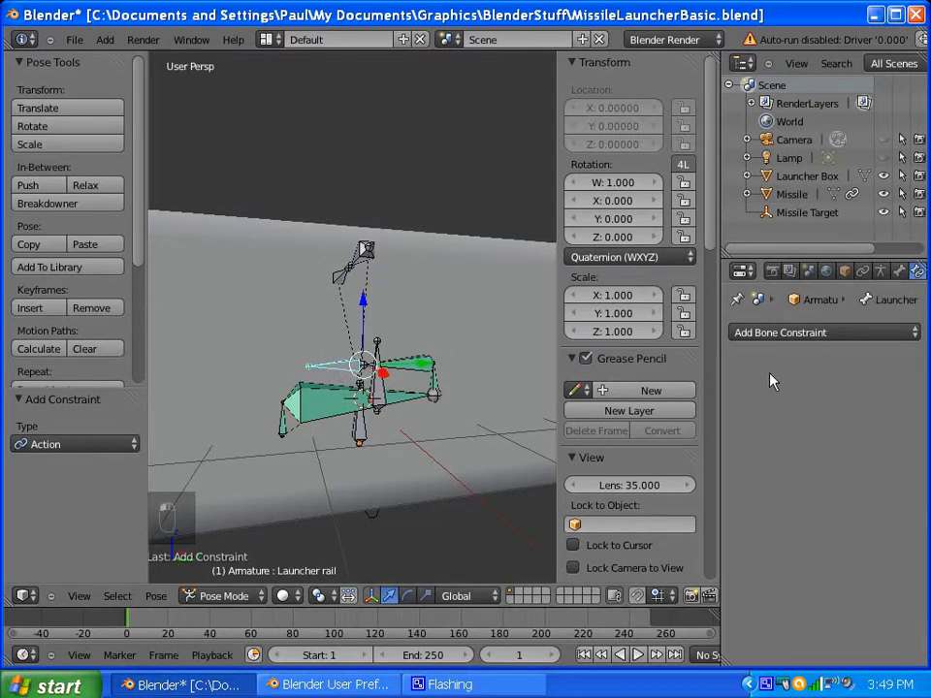
left_click(768, 333)
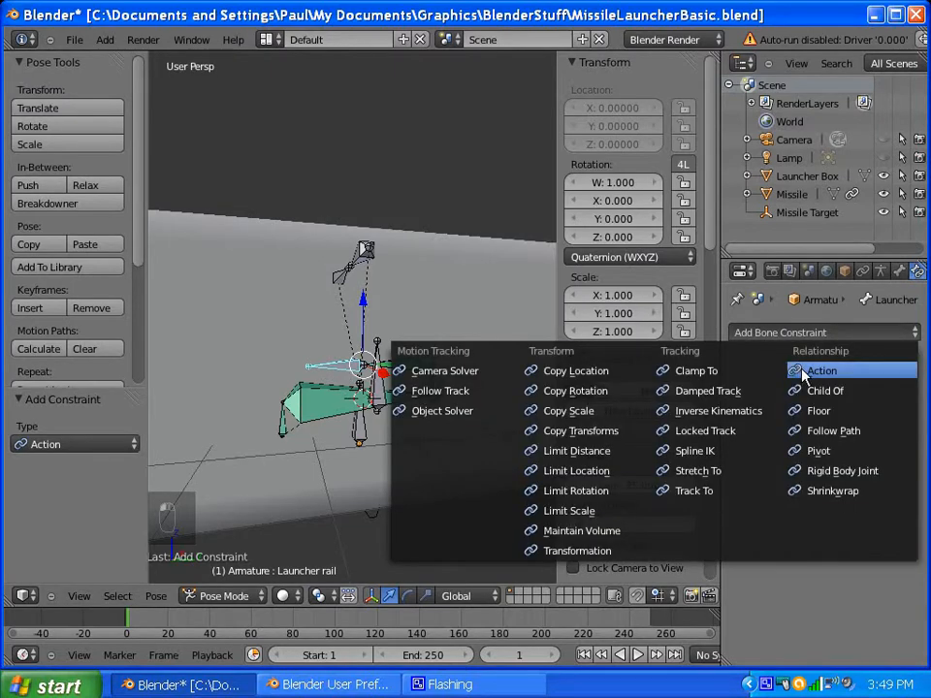
left_click(797, 370)
left_click(803, 453)
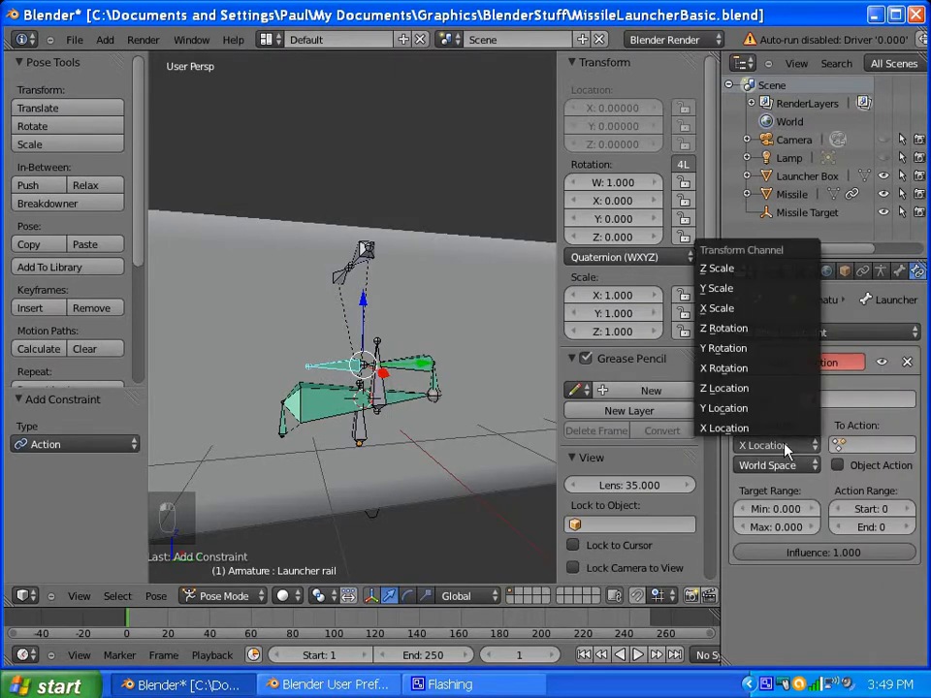
left_click(727, 417)
left_click(774, 466)
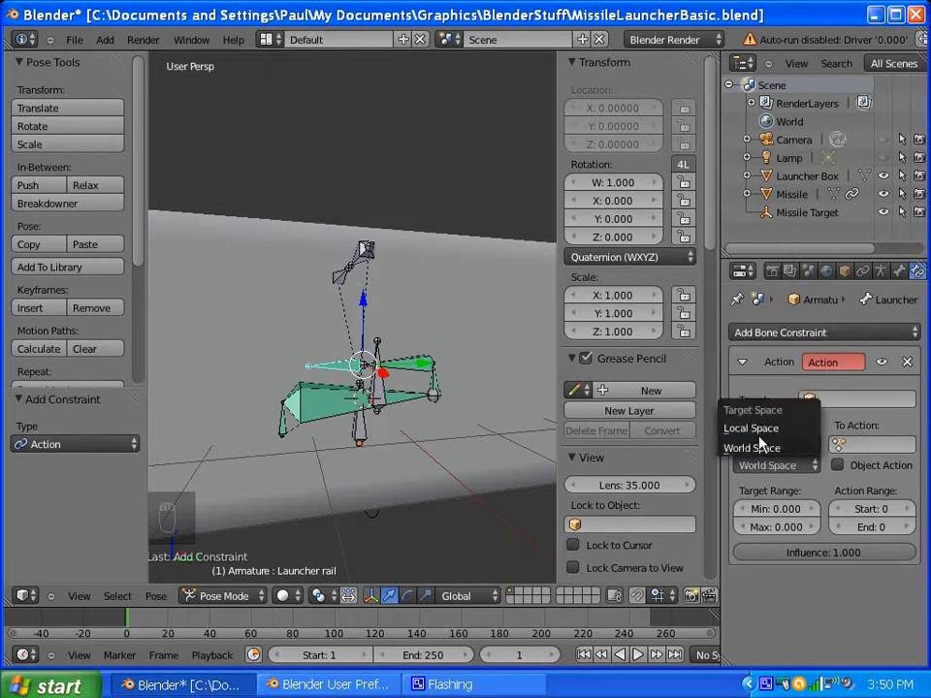
left_click(761, 436)
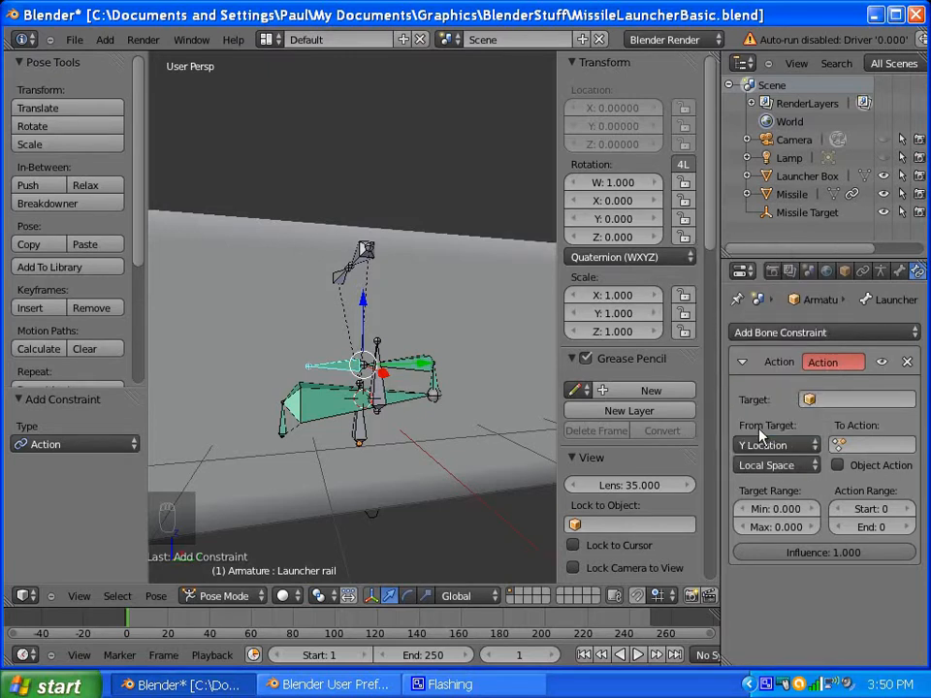
Step: Give the Launcher rail's Action constraint a target maximum of 1 and an action range of 1 to 101
left_click(785, 528)
type("1")
key("Return")
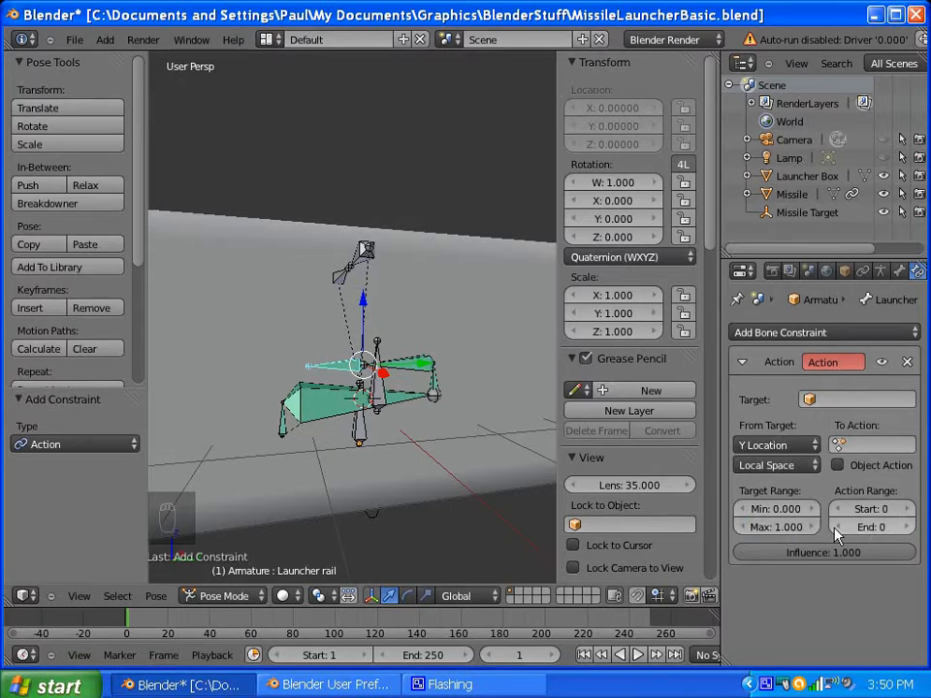
left_click(872, 511)
type("1")
key("Return")
left_click(870, 526)
type("1")
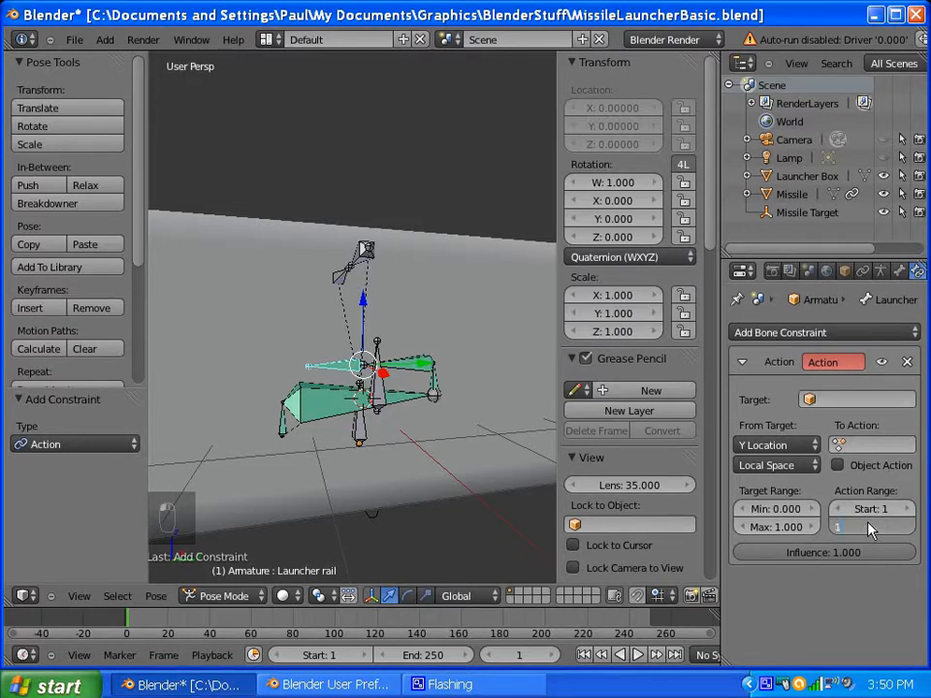
type("01")
key("Return")
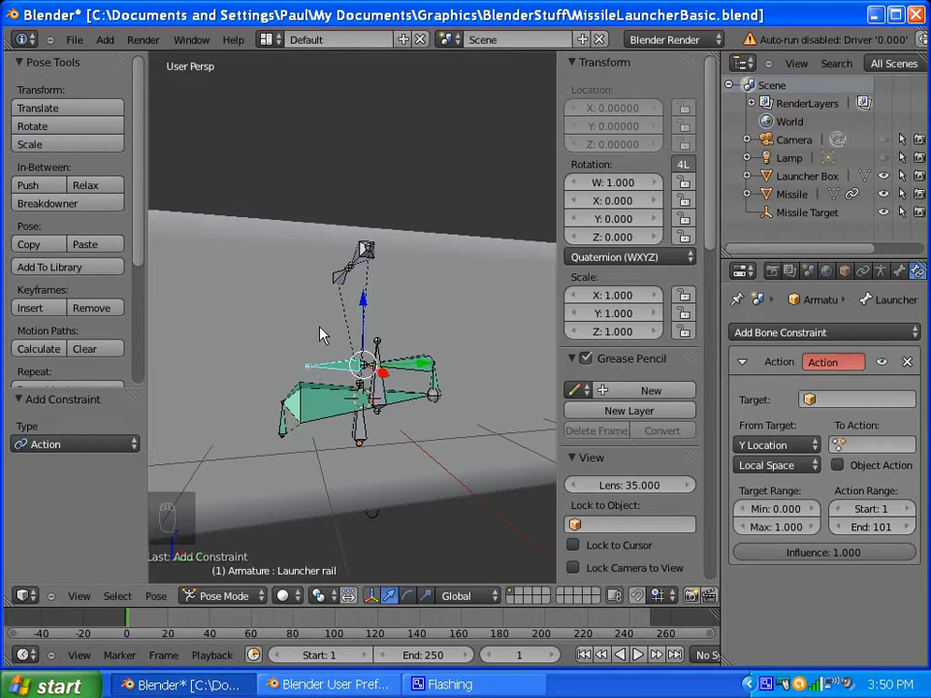
Step: Add an Action constraint to the Door 2 bone, driven by the Action Controller's Y Location in Local Space
middle_click_drag(320, 332, 364, 340)
right_click(388, 257)
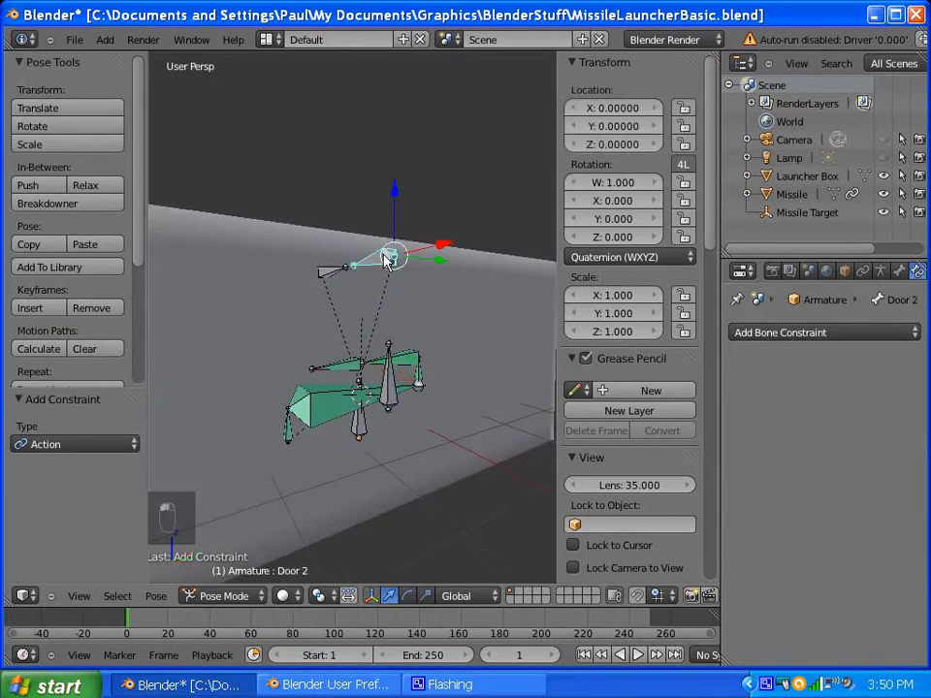
left_click(805, 333)
left_click(812, 372)
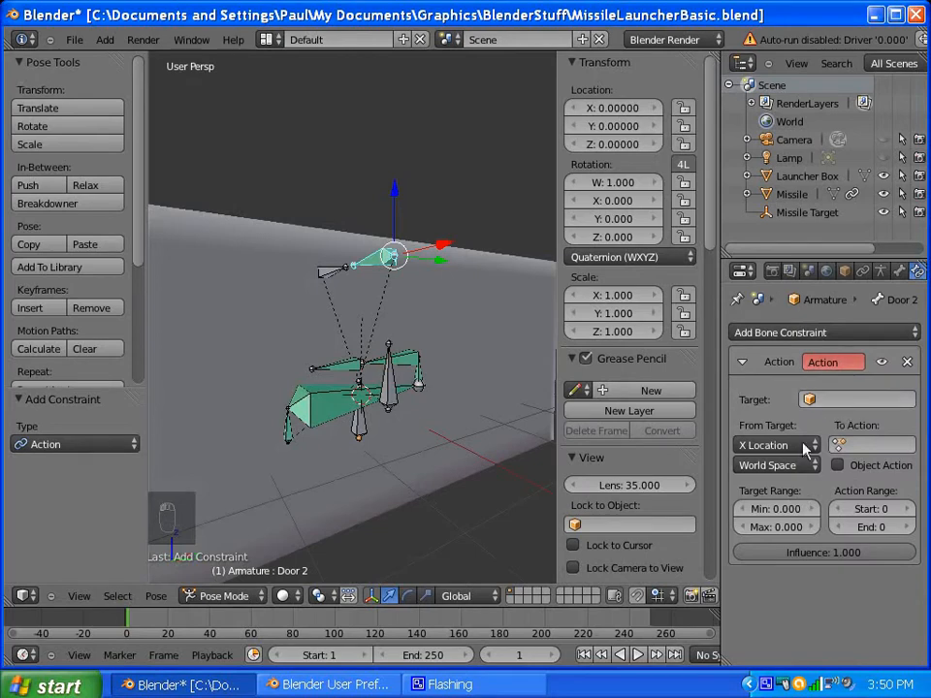
left_click(791, 452)
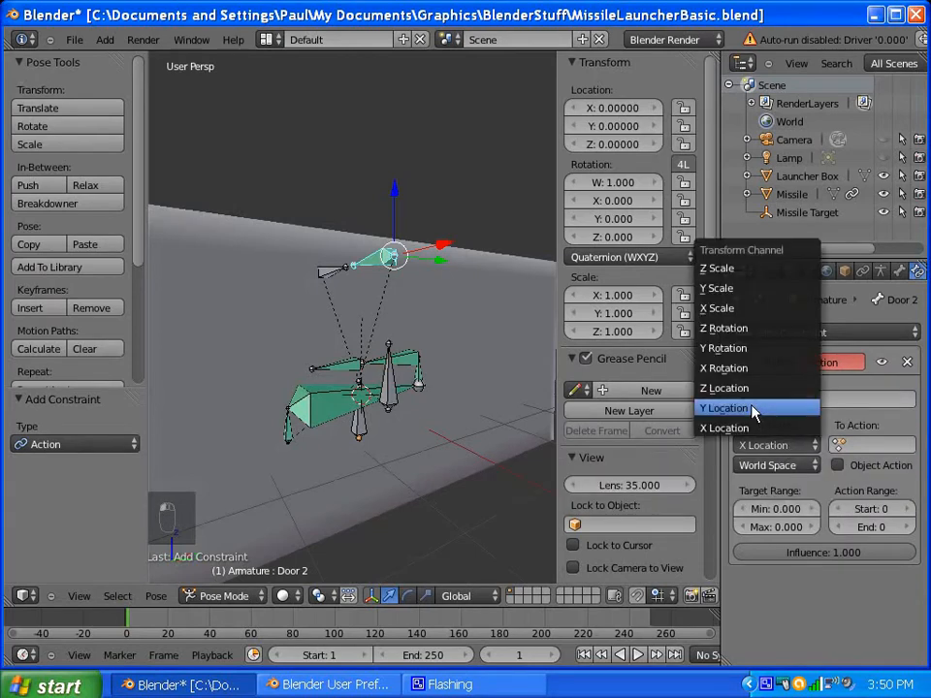
left_click(792, 409)
left_click(769, 465)
left_click(761, 430)
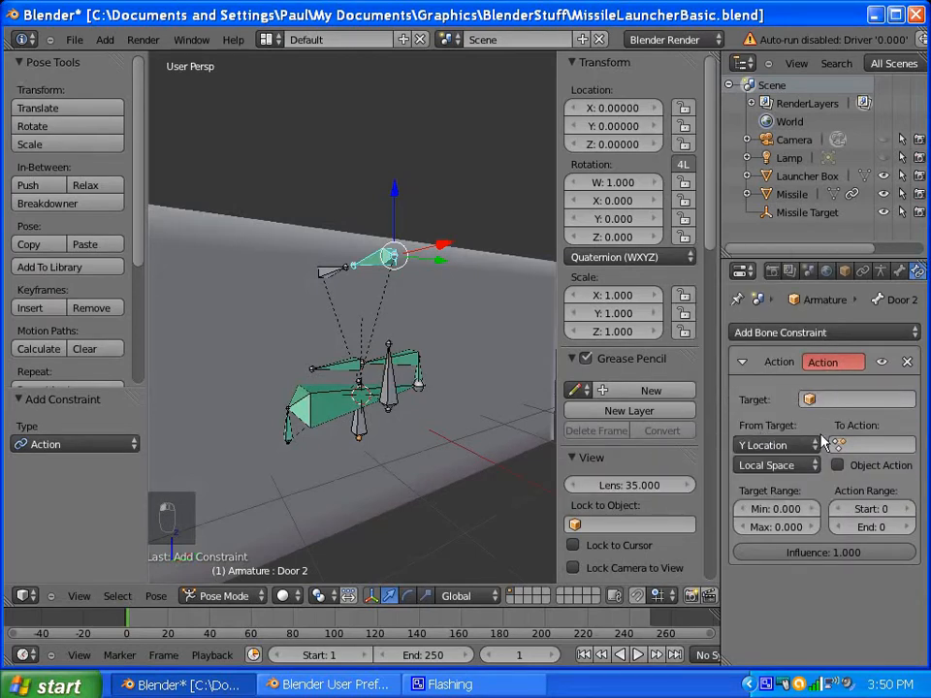
left_click(815, 399)
left_click(769, 426)
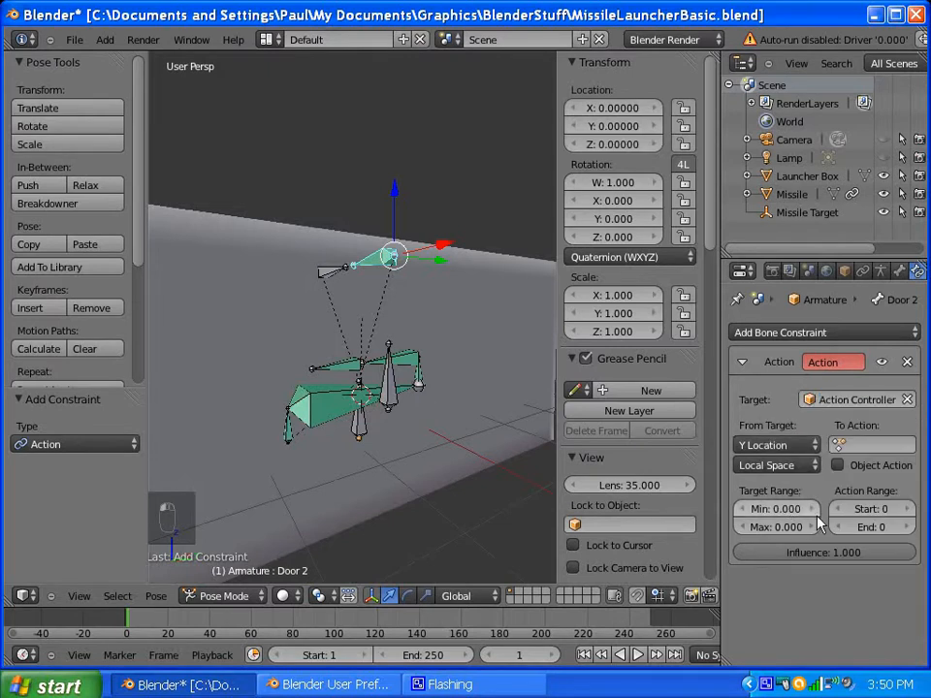
Step: Give Door 2's Action constraint a target maximum of 1 and an action range of 1 to 101
key("Return")
left_click(771, 526)
type("0.0")
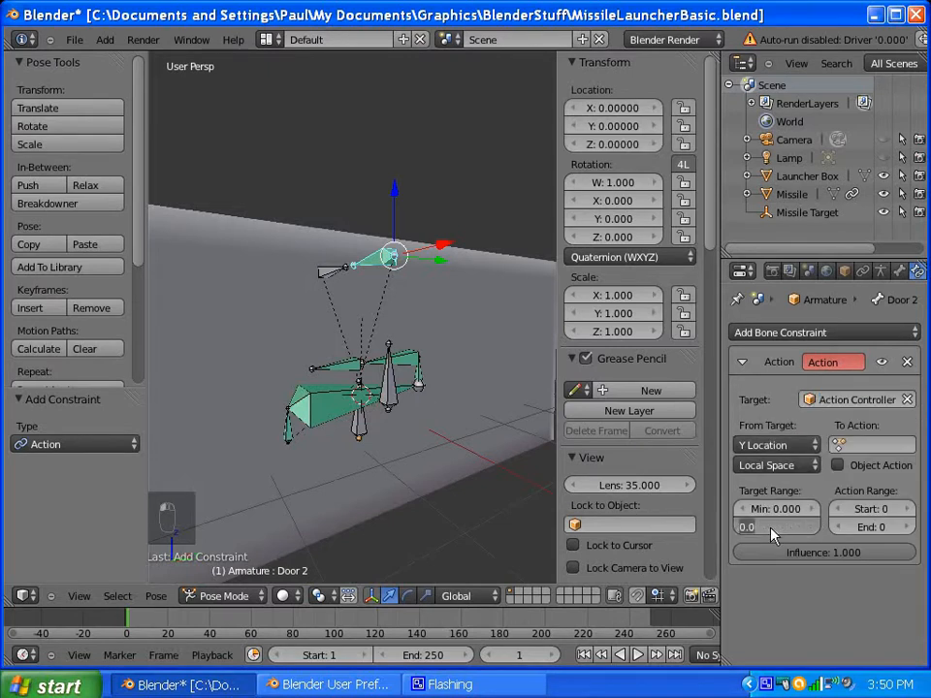
type("1")
key("Return")
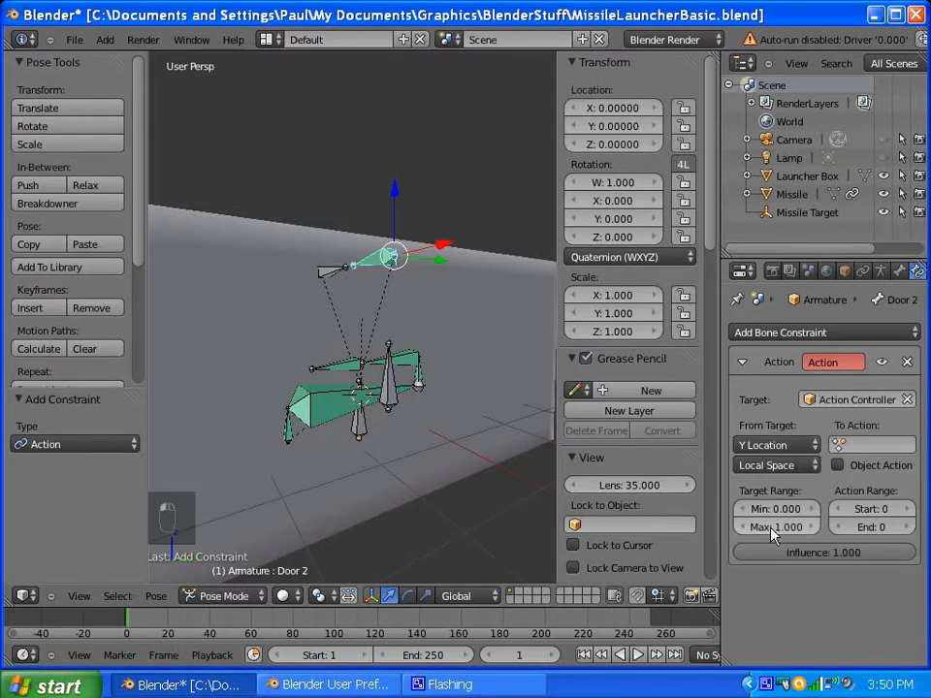
left_click(868, 510)
type("1")
key("Return")
left_click(881, 528)
type("101")
key("Return")
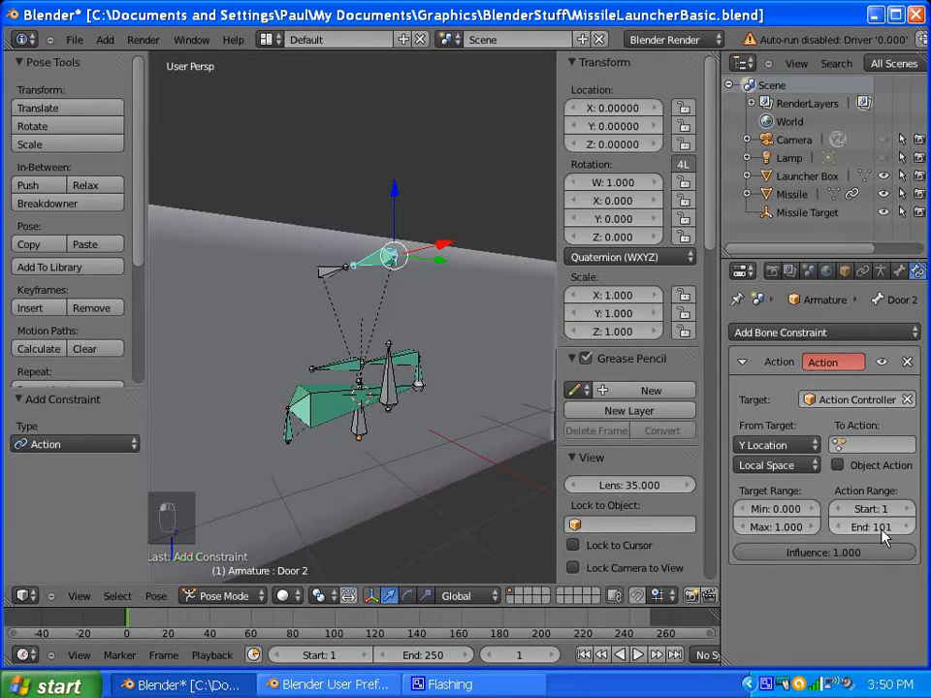
Step: Add an Action constraint to the Door 1 bone, driven by the Action Controller's Y Location in Local Space
right_click(325, 275)
left_click(822, 334)
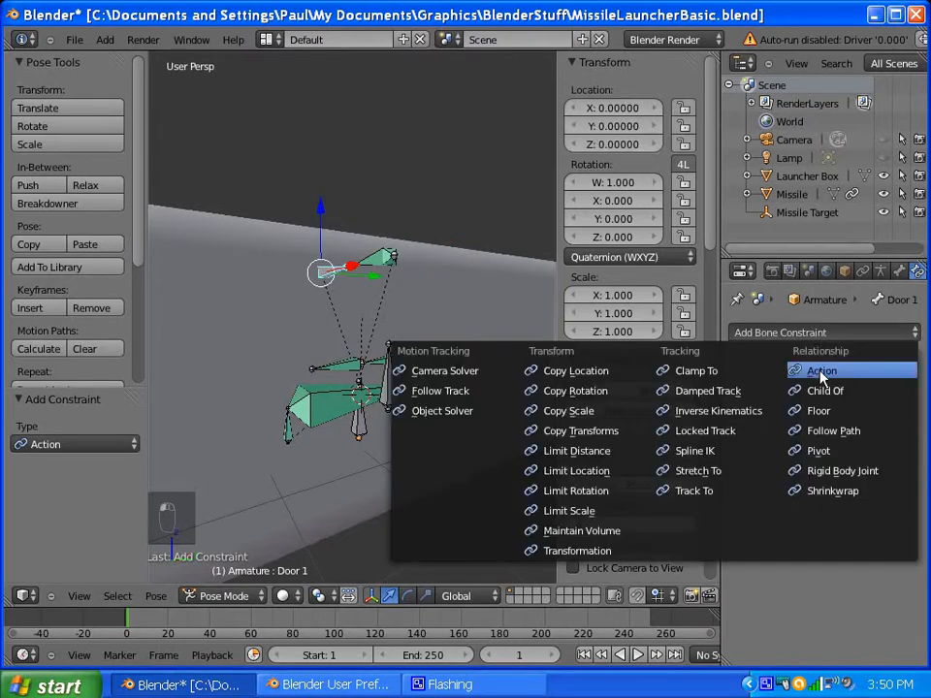
left_click(821, 372)
left_click(810, 401)
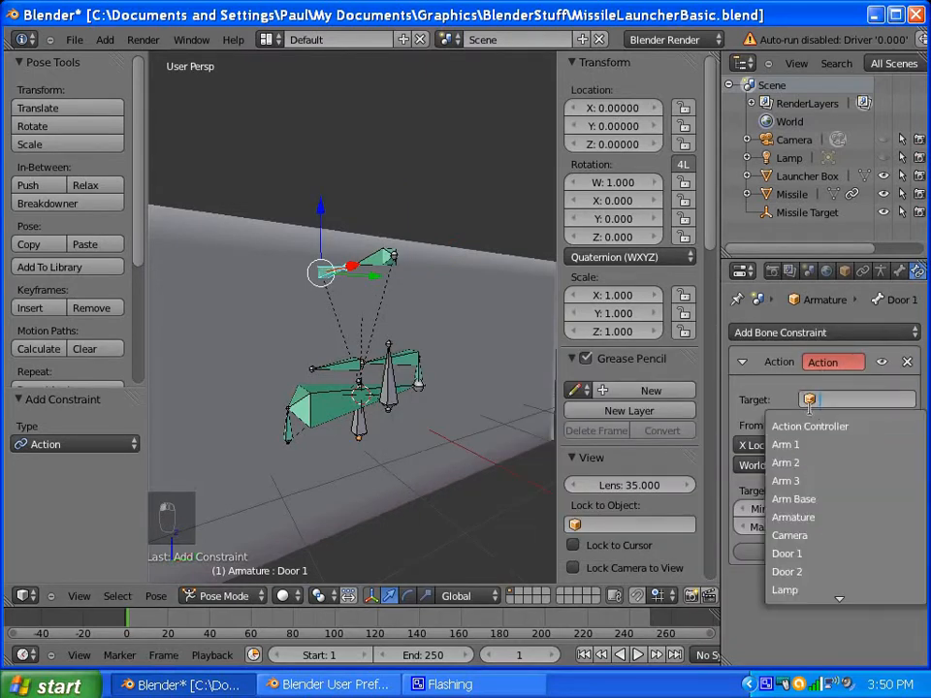
left_click(805, 426)
left_click(767, 445)
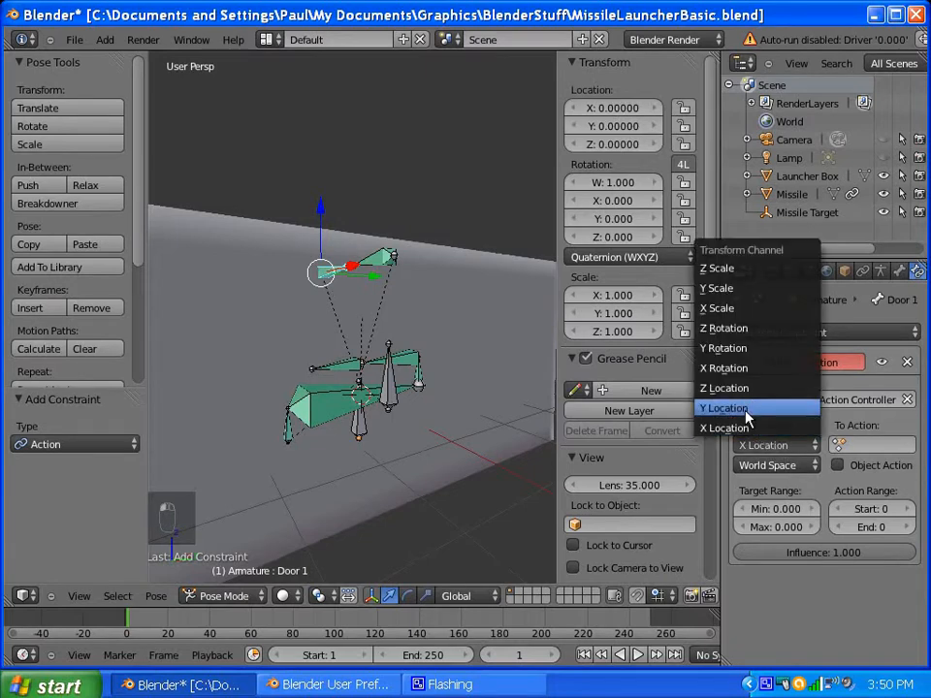
left_click(747, 408)
left_click(773, 465)
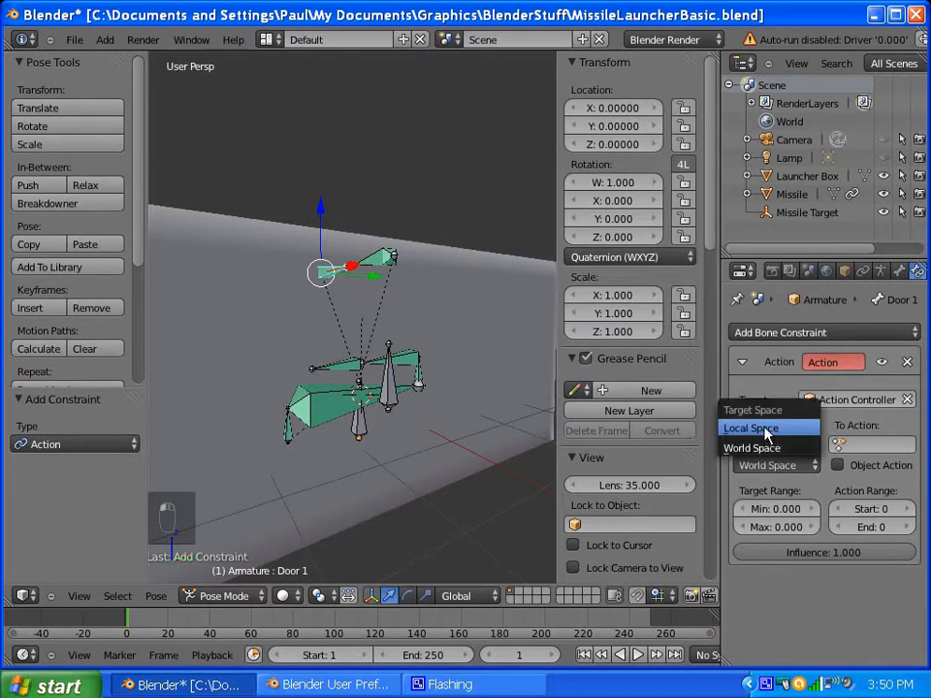
left_click(769, 427)
Step: Give Door 1's Action constraint a target maximum of 1 and an action range of 1 to 101
left_click(771, 528)
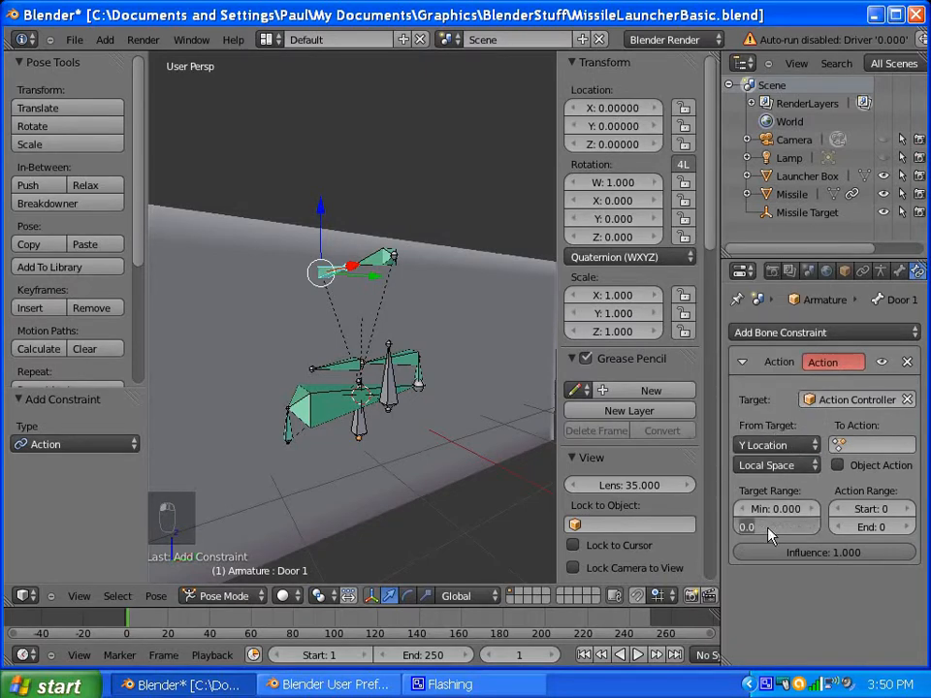
type("1")
key("Return")
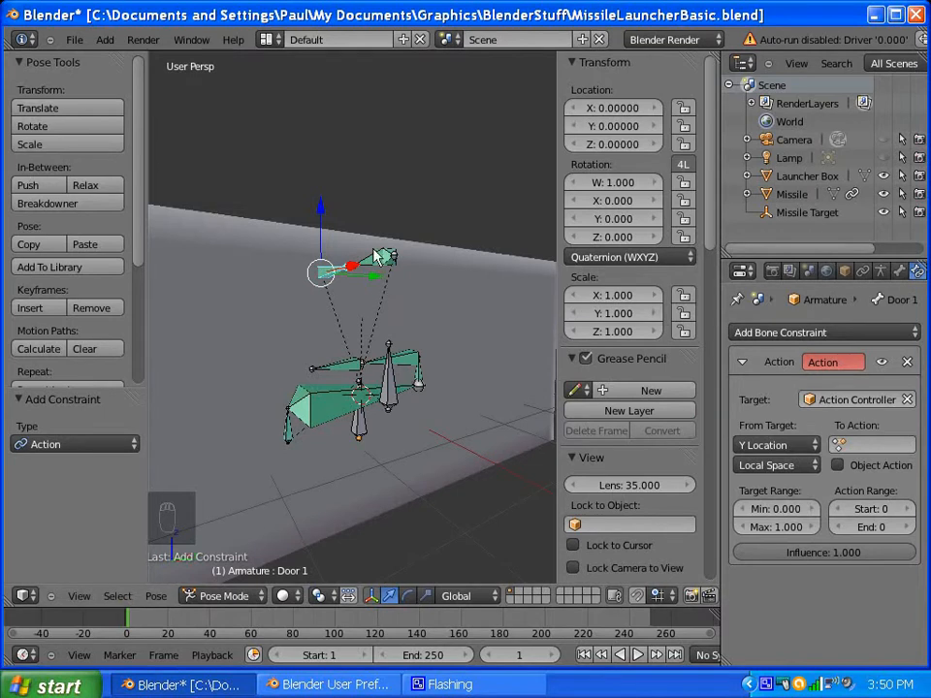
left_click(868, 514)
type("1")
key("Return")
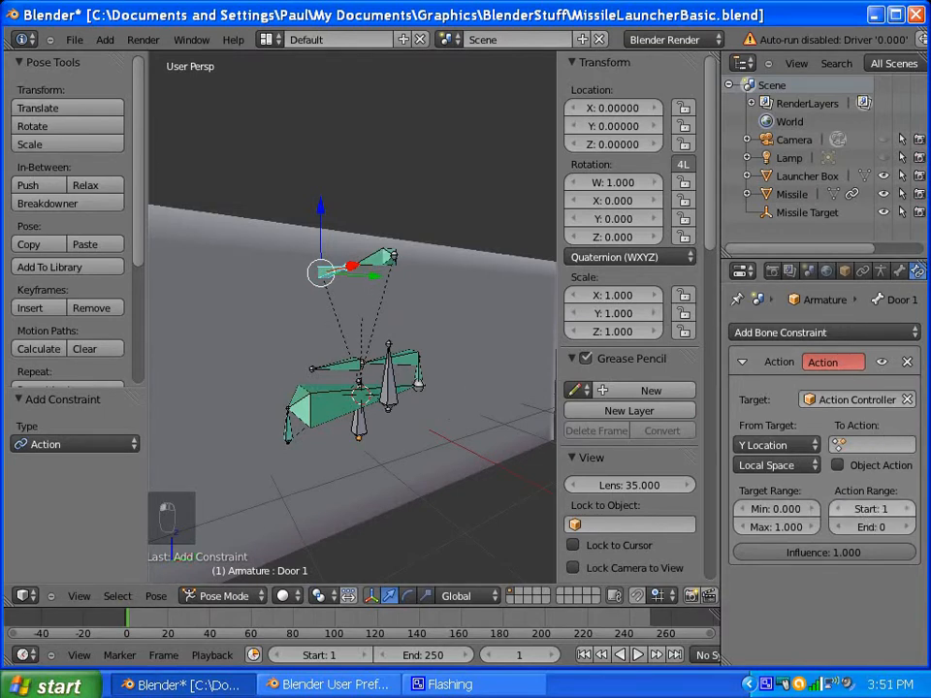
left_click(859, 527)
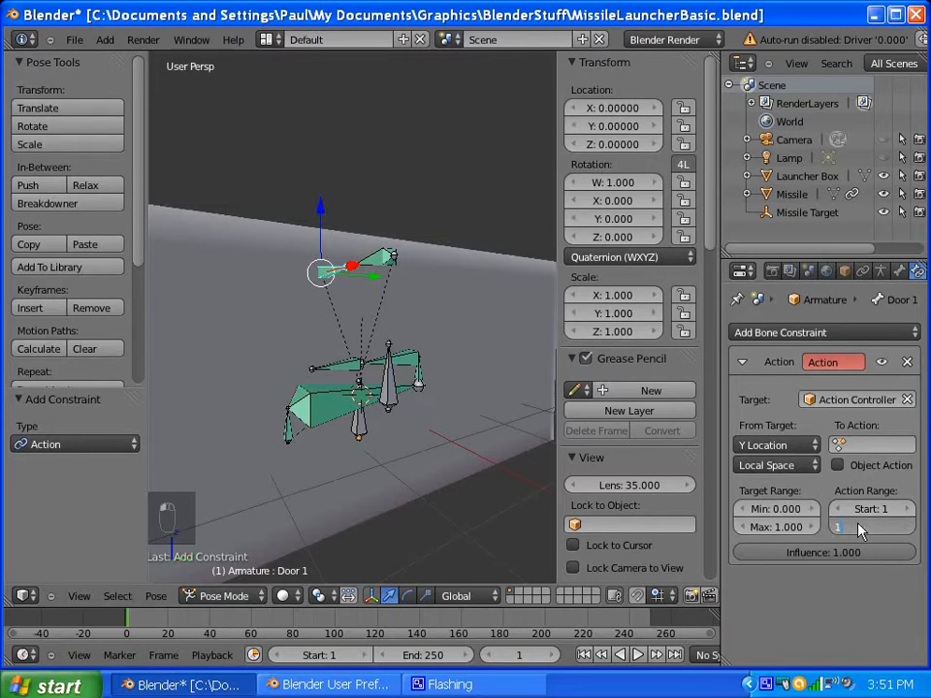
type("101")
key("Return")
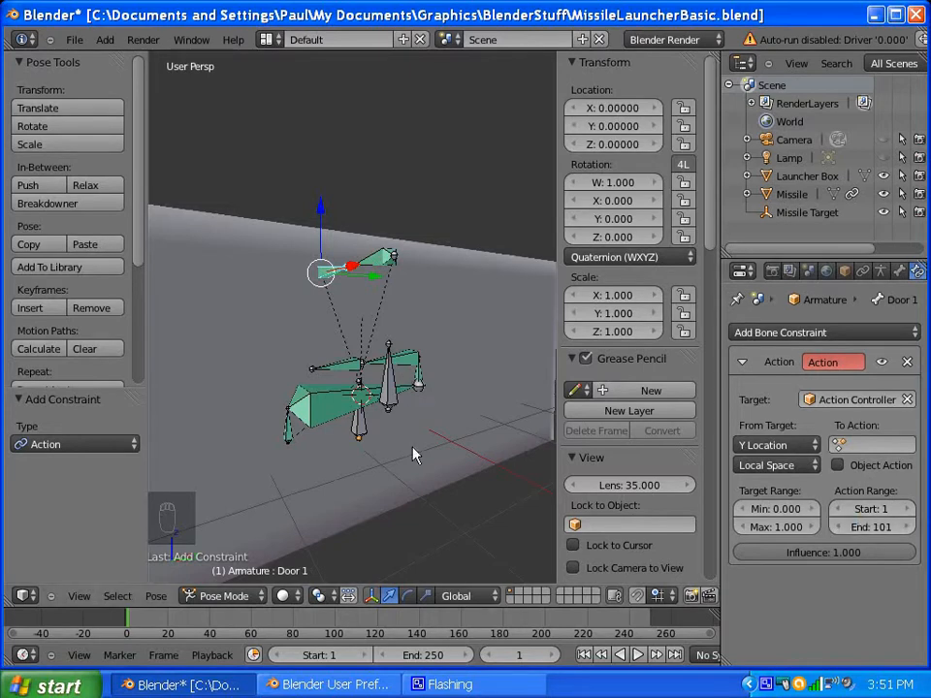
Step: Add an Action constraint to the TIC bone, driven by the Action Controller's Y Location in Local Space
middle_click_drag(353, 437, 395, 487)
middle_click_drag(367, 414, 402, 419)
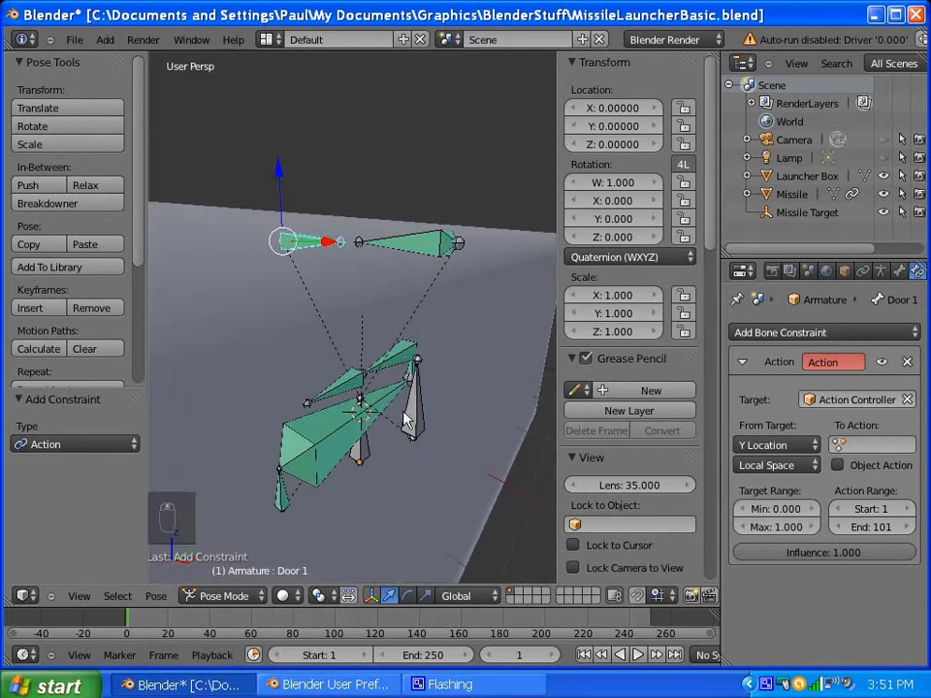
right_click(414, 415)
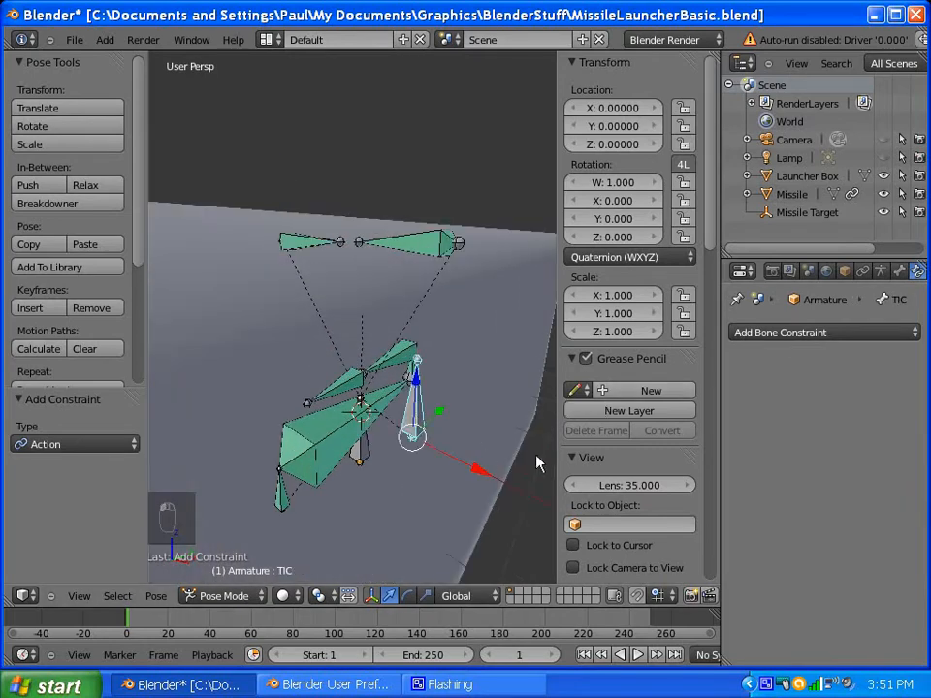
left_click(824, 332)
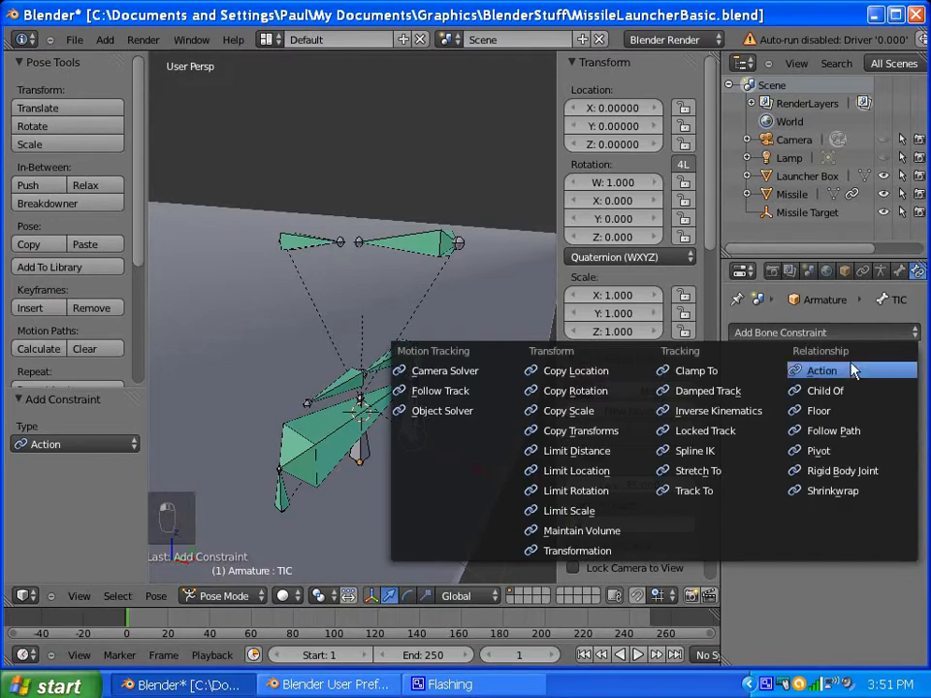
left_click(854, 371)
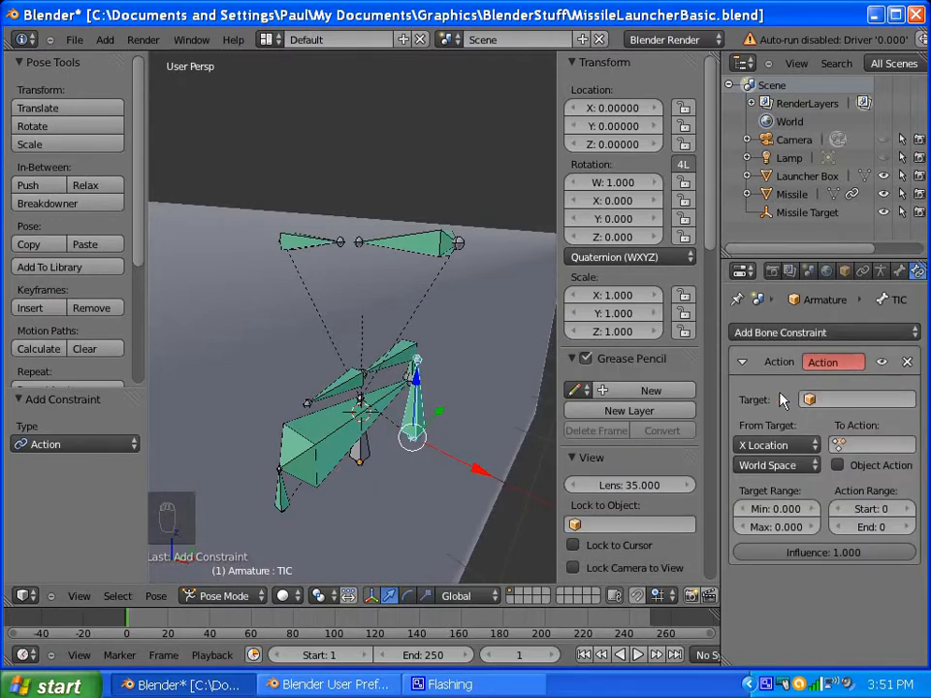
left_click(808, 399)
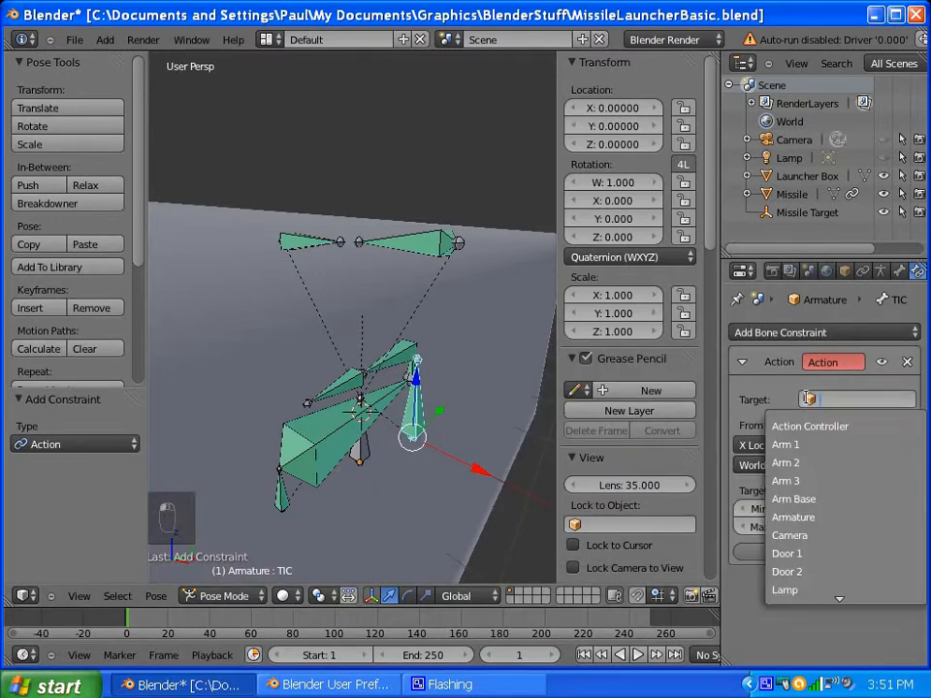
left_click(810, 426)
left_click(797, 444)
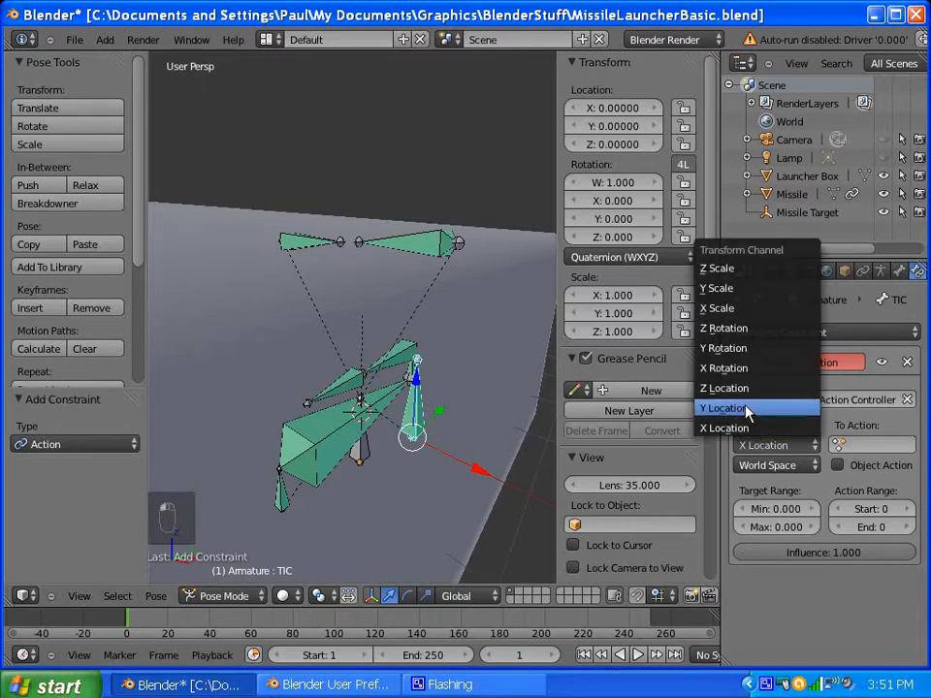
left_click(748, 408)
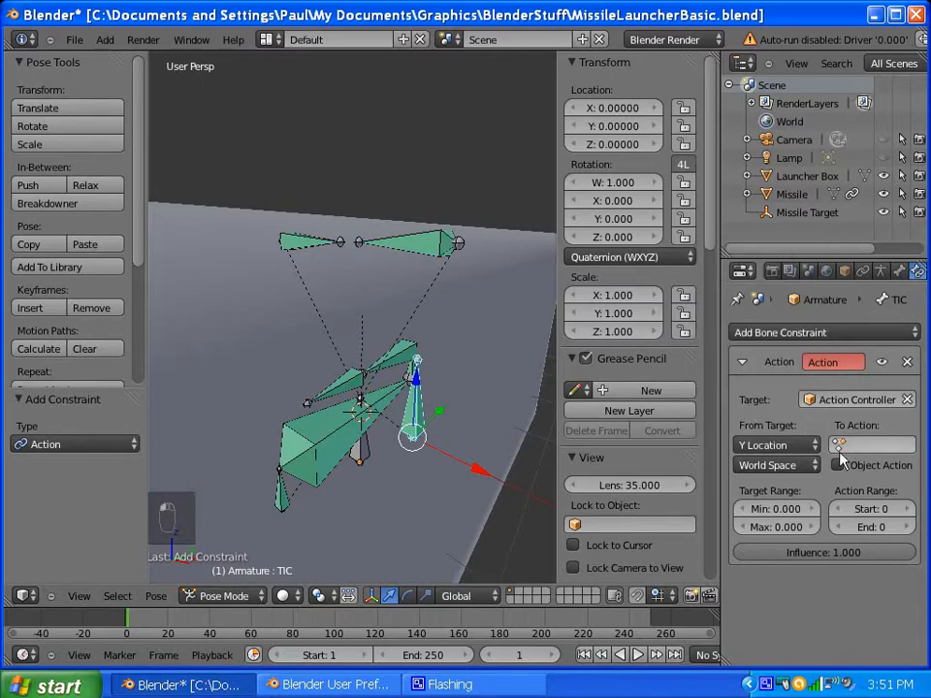
left_click(776, 465)
left_click(737, 427)
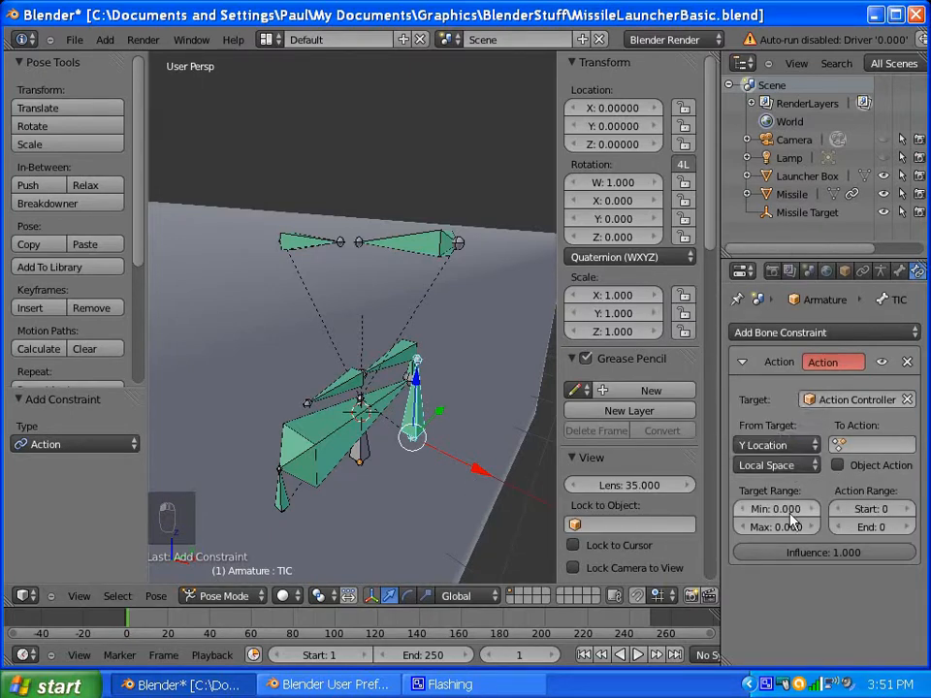
Step: Give the TIC bone's Action constraint a target maximum of 1 and an action range of 1 to 101
left_click(774, 529)
type("1")
key("Return")
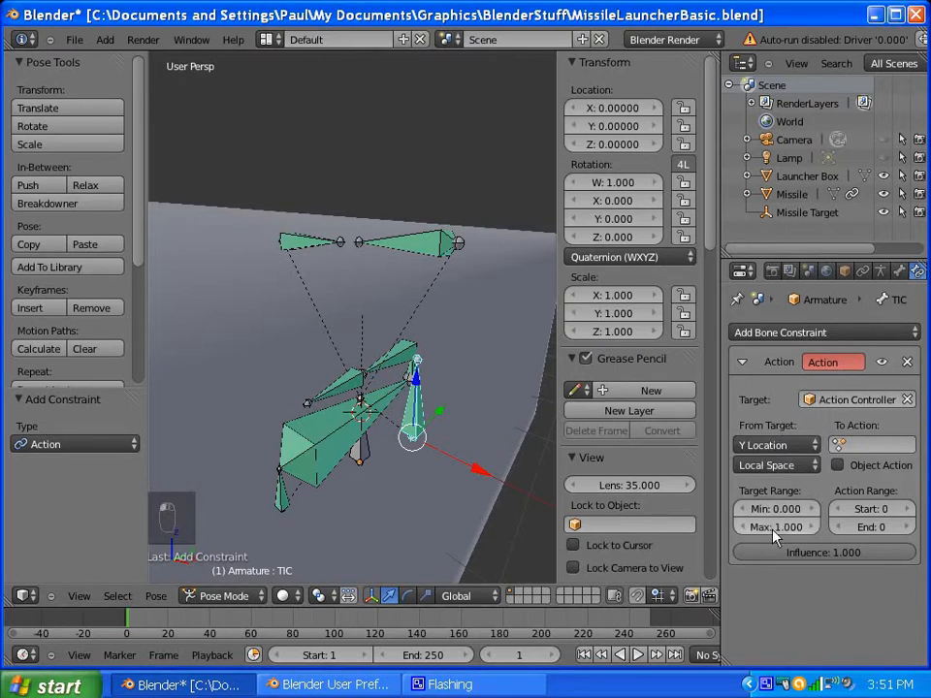
left_click(885, 511)
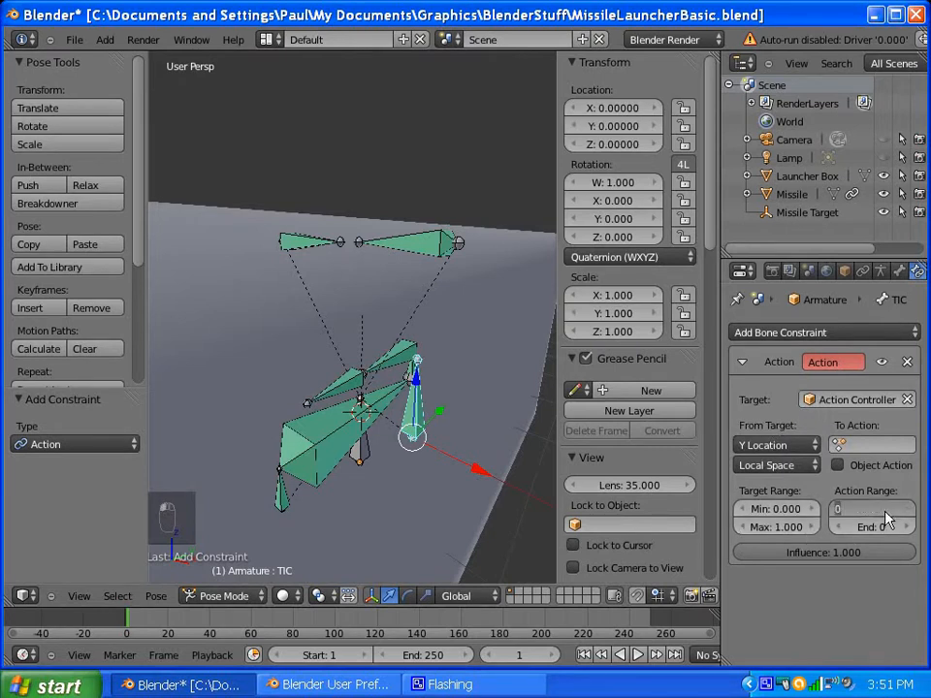
type("1")
key("Return")
left_click(877, 531)
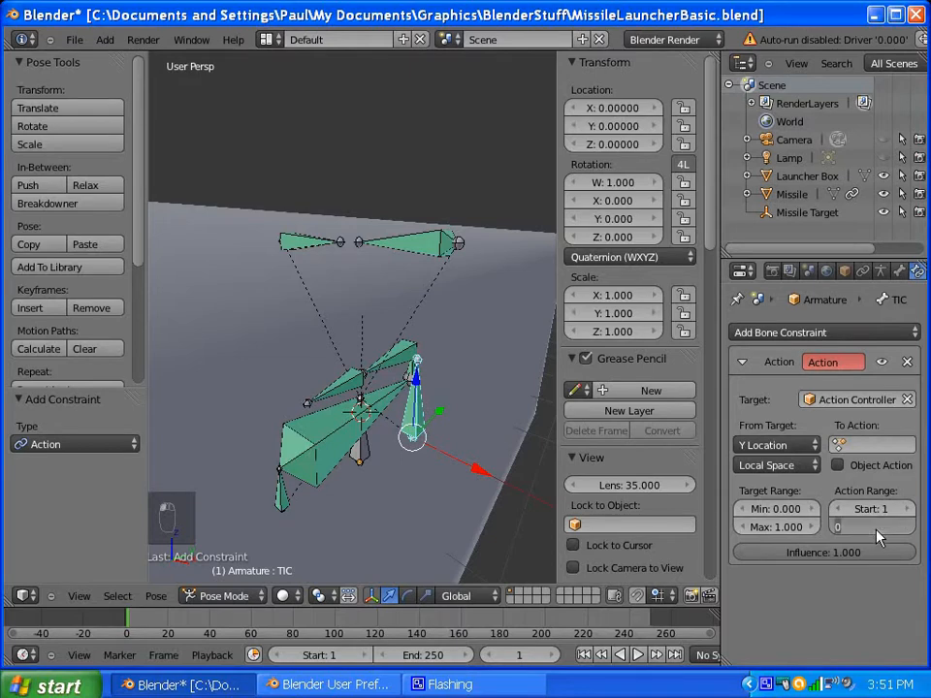
type("101")
key("Return")
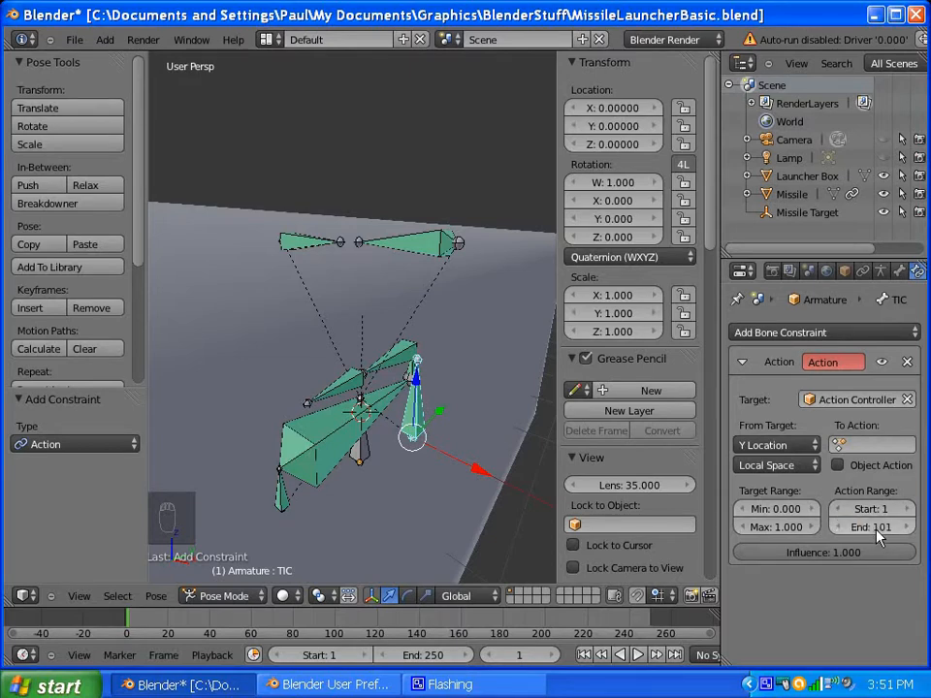
Step: Test the rig by raising the Launcher Box's custom Arm Launc property to 1
scroll(425, 483, "down", 1)
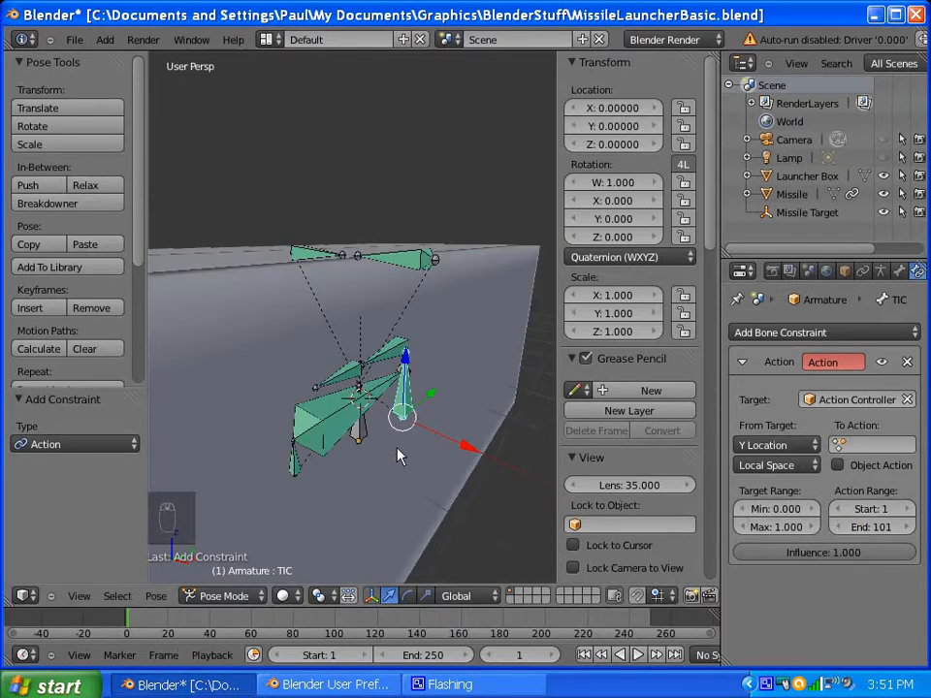
middle_click_drag(400, 456, 356, 434)
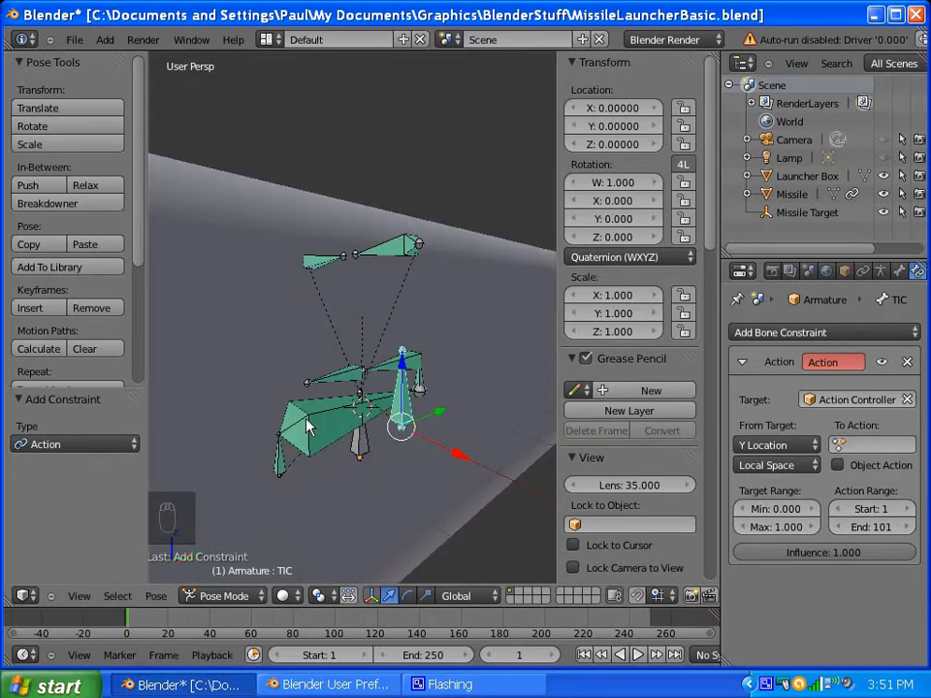
middle_click_drag(343, 353, 388, 449)
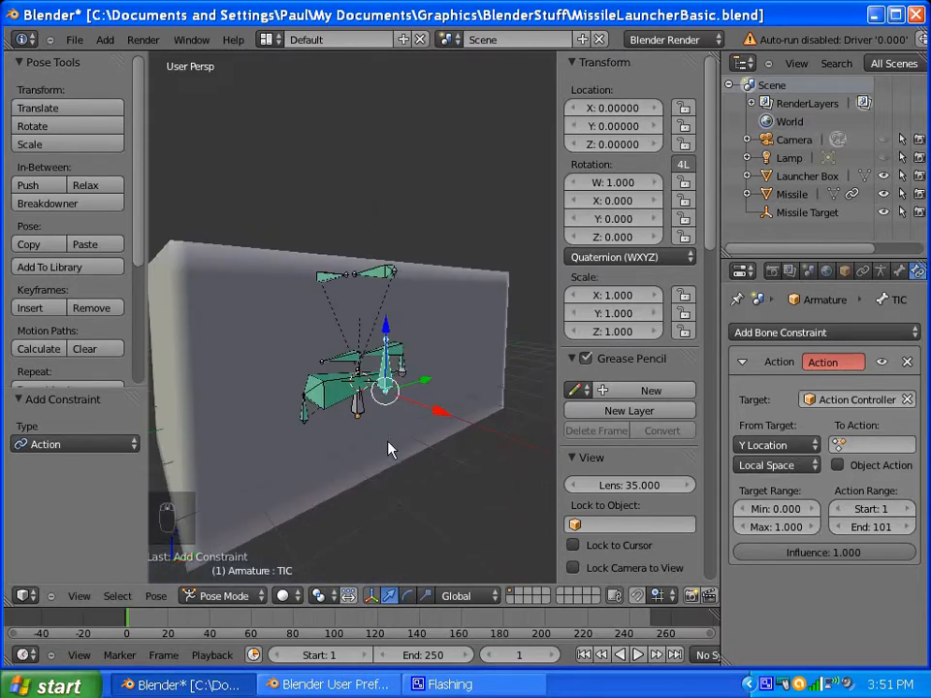
right_click(217, 328)
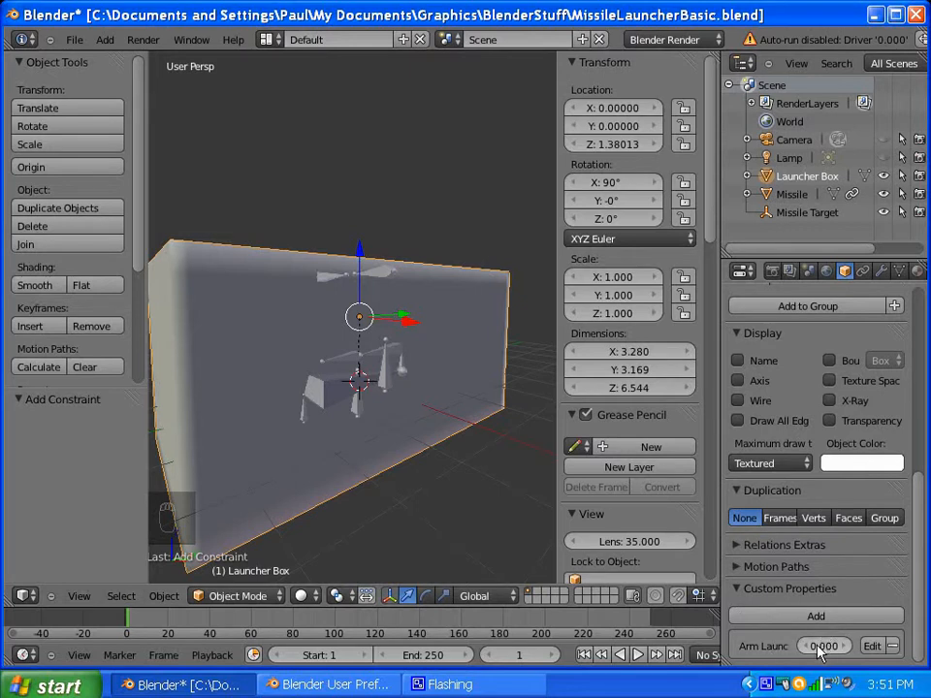
left_click_drag(820, 652, 14, 620)
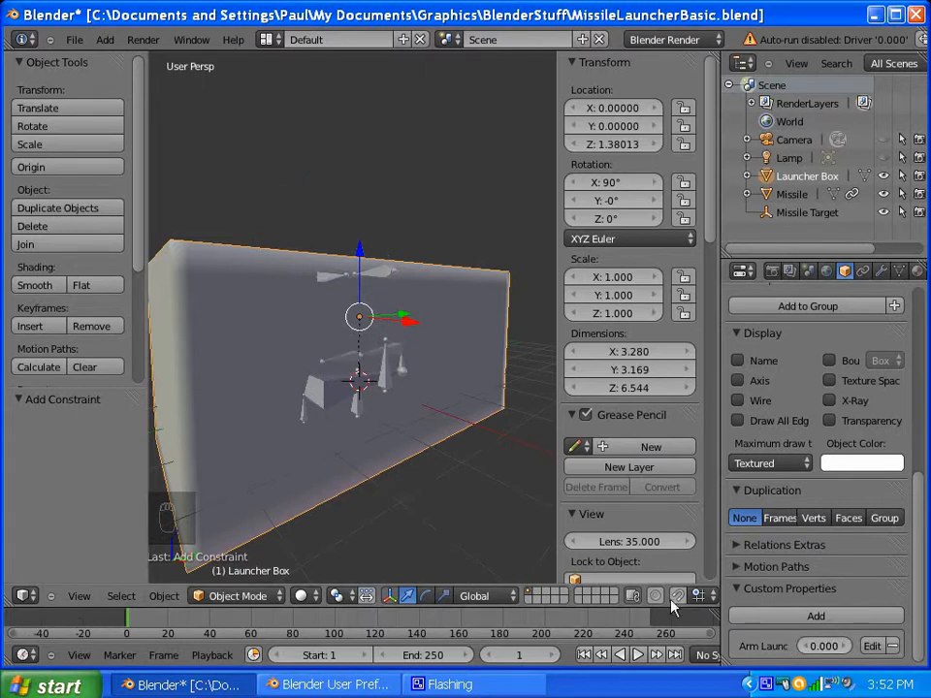
left_click_drag(820, 646, 919, 650)
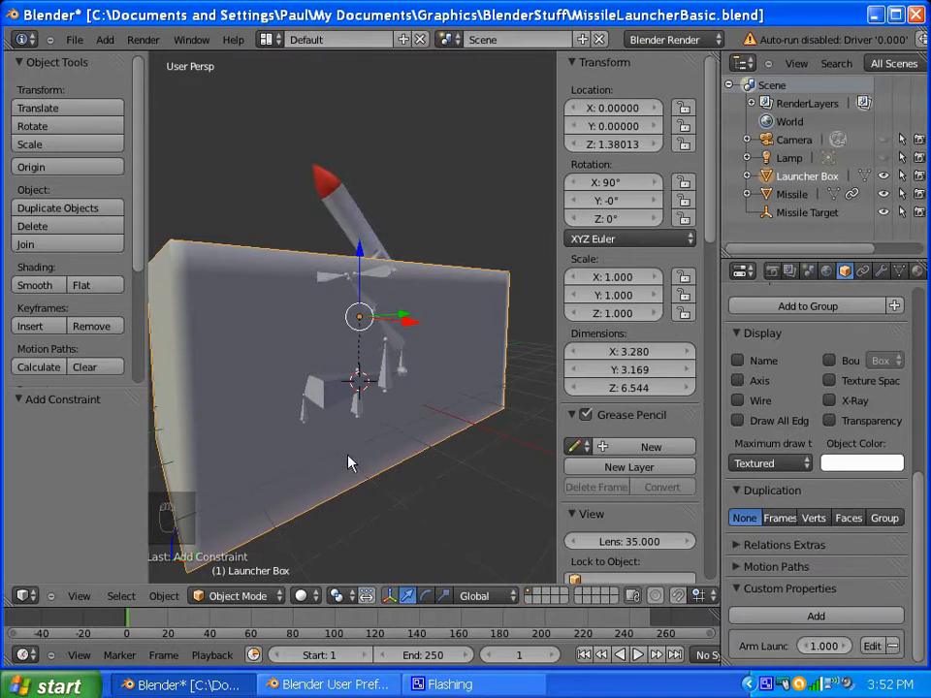
Step: Set the Action Controller as the target of Arm 1's Action constraint and return the Launcher Box's Arm Launc property to 0
middle_click_drag(358, 482, 302, 401)
right_click(411, 497)
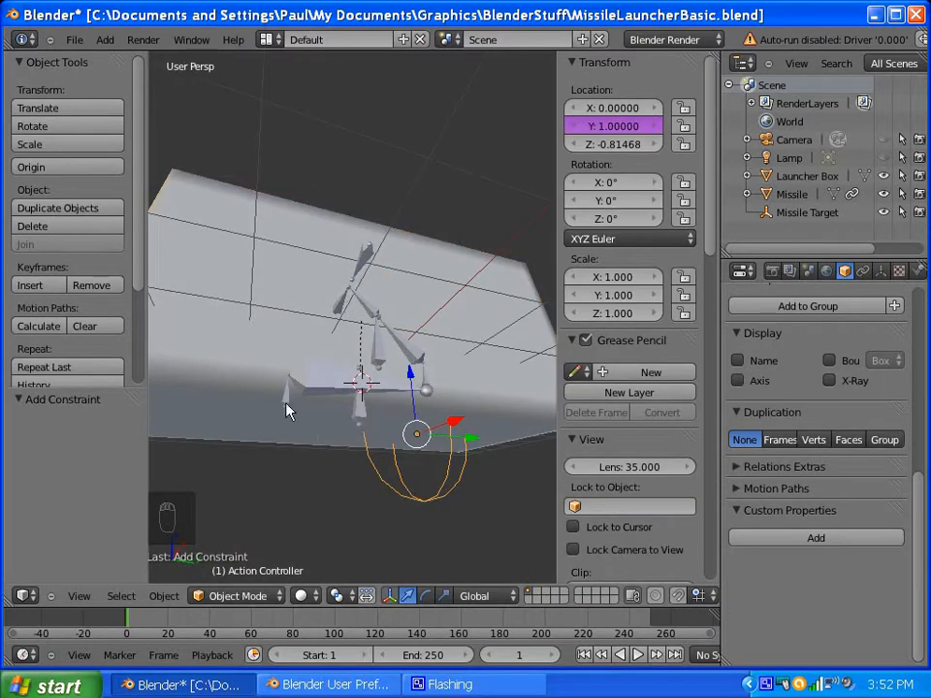
right_click(328, 403)
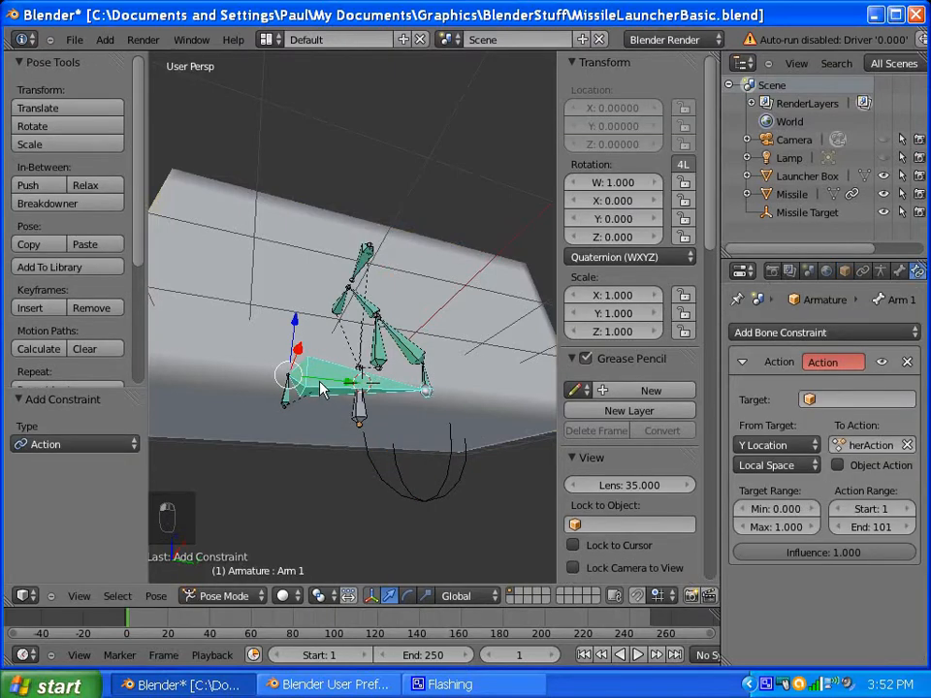
left_click(320, 381)
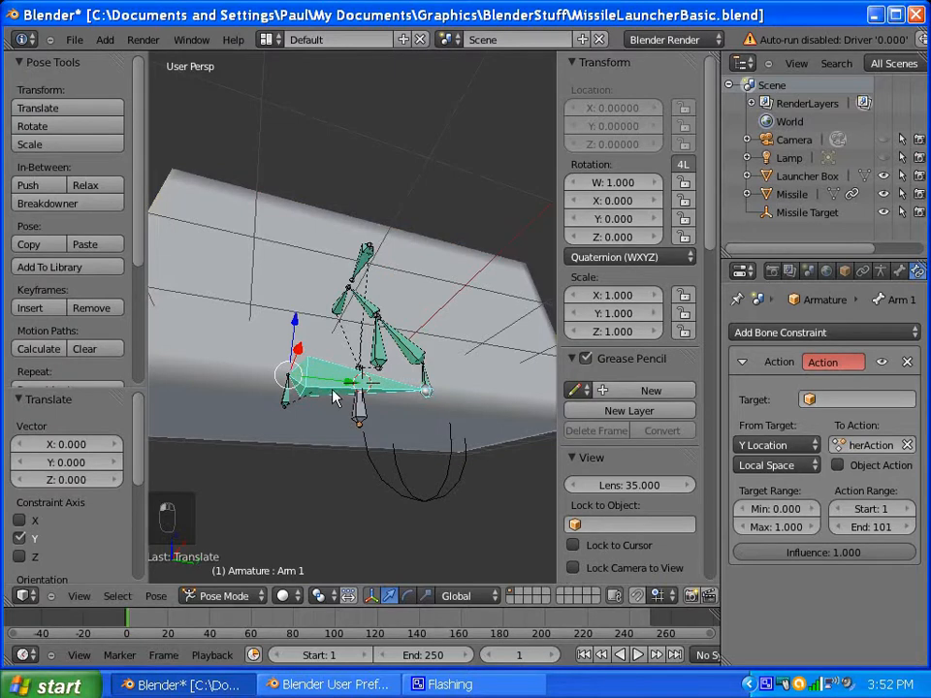
left_click(798, 401)
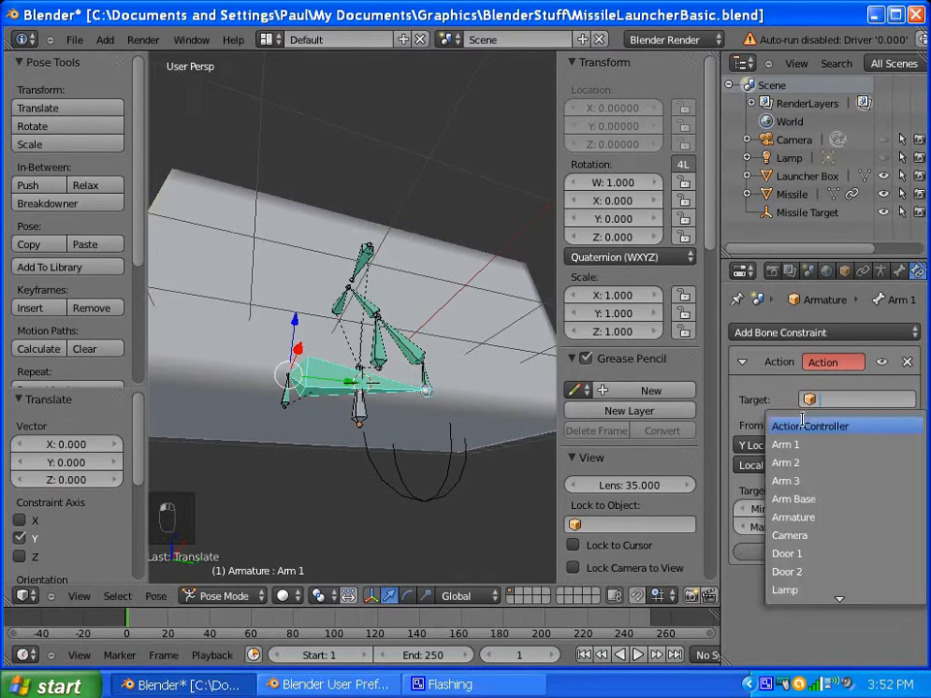
left_click(824, 422)
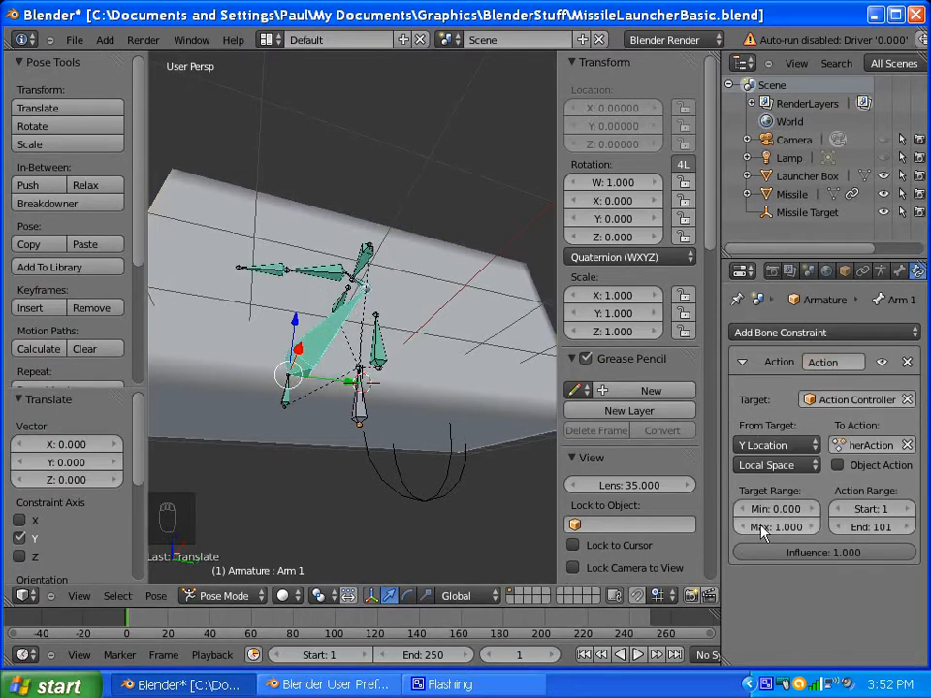
right_click(229, 367)
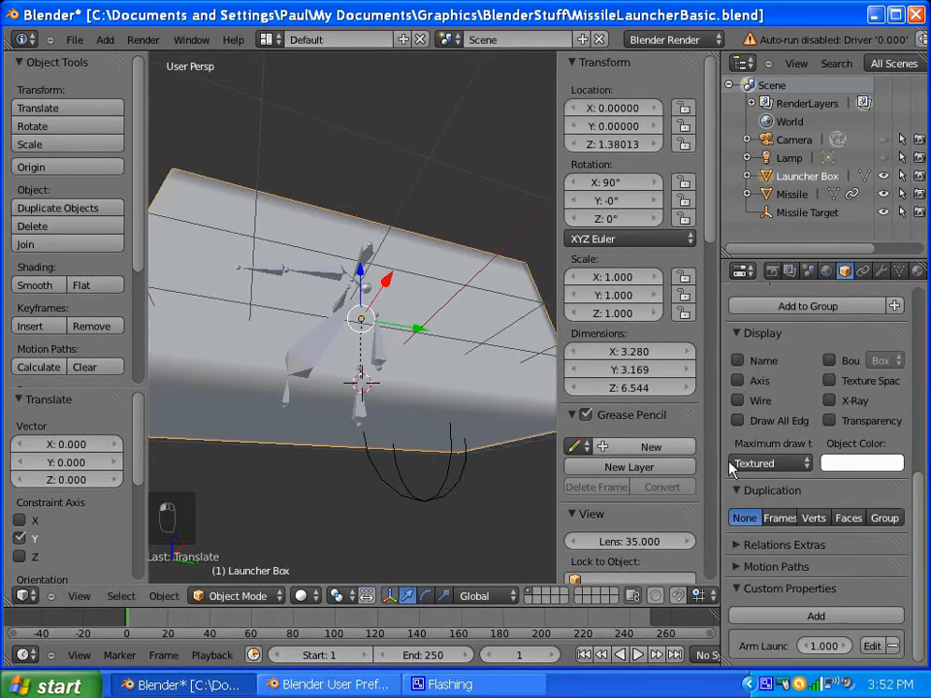
left_click_drag(819, 648, 654, 629)
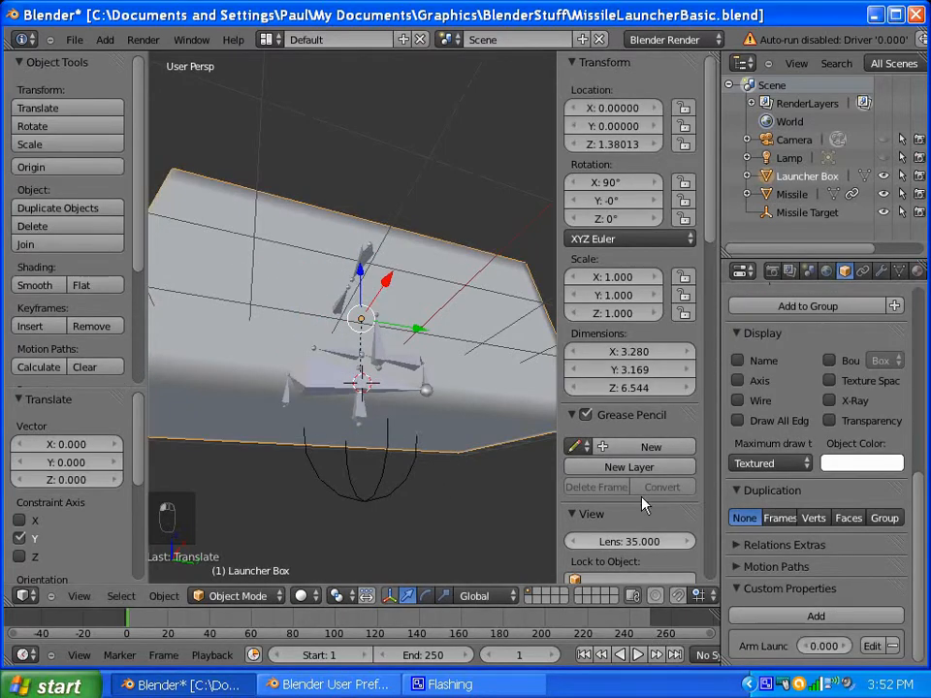
Step: Set the Action Controller as the target of the Action constraints on the Arm 2 and Launcher rail bones
right_click(426, 383)
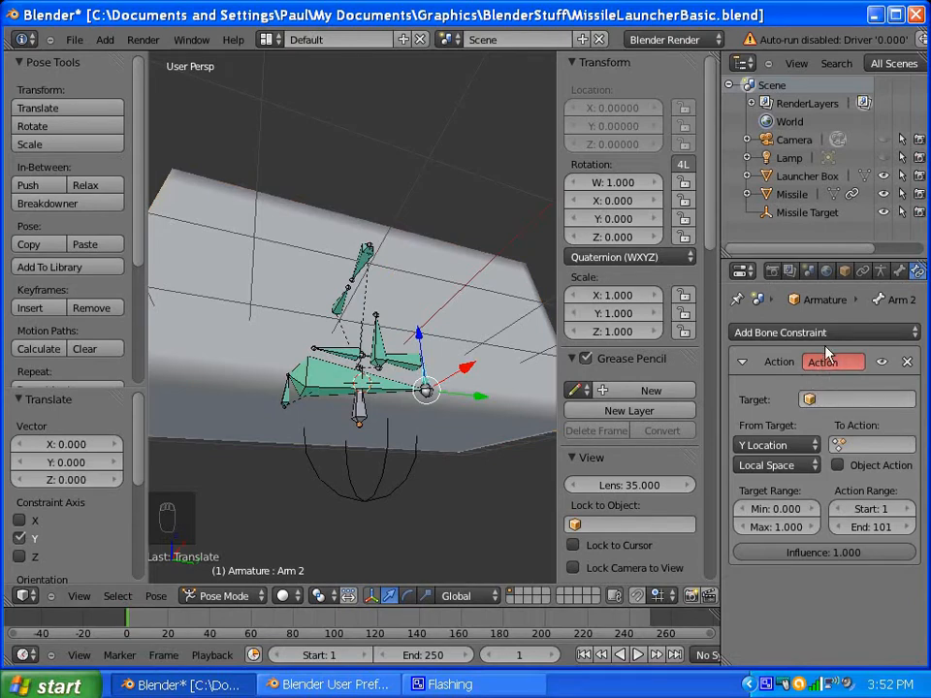
left_click(813, 400)
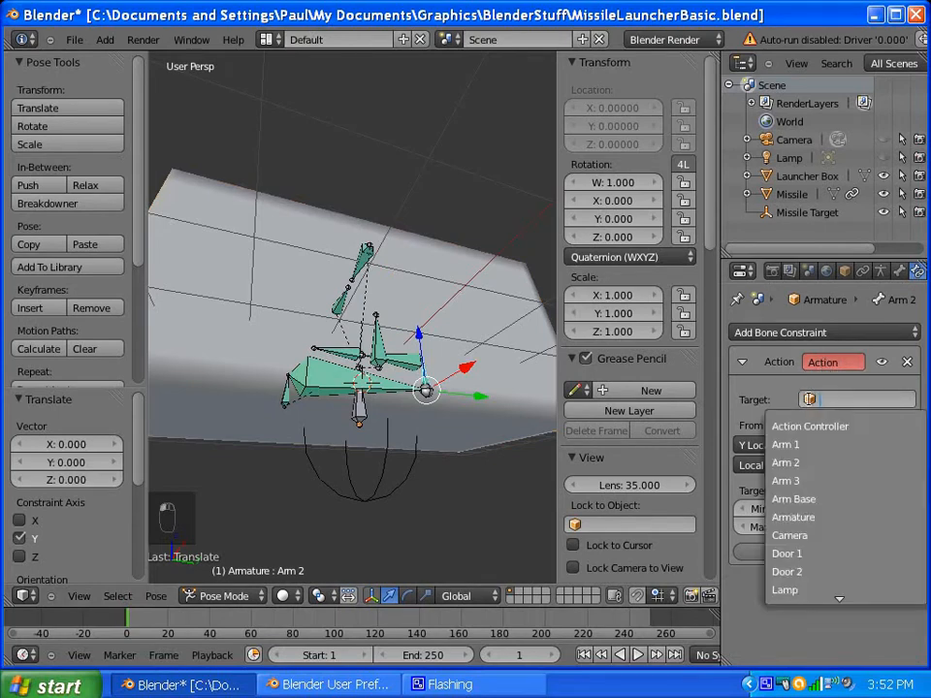
left_click(825, 421)
right_click(399, 367)
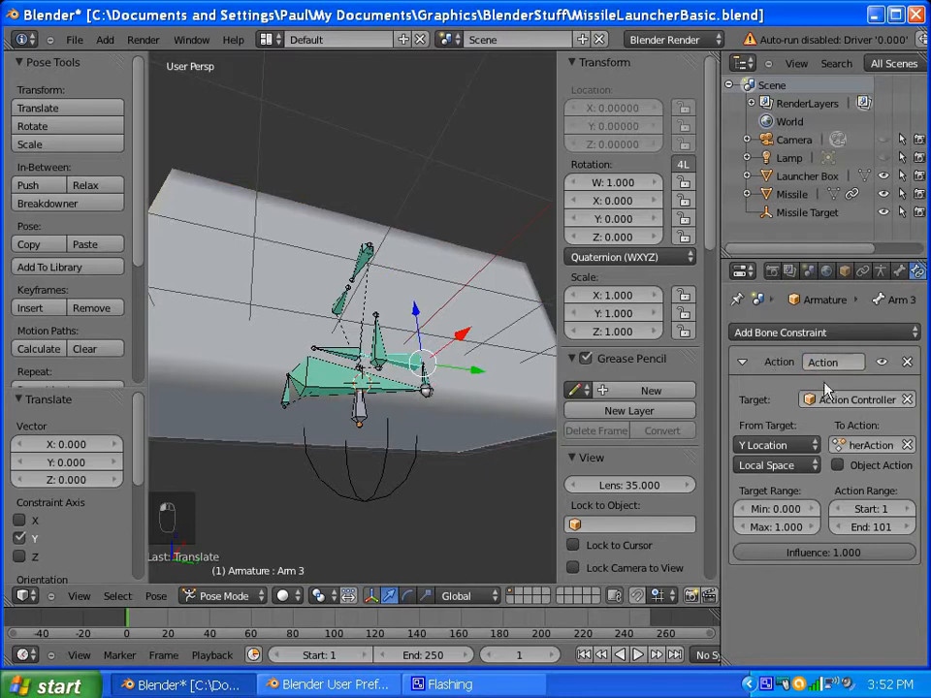
right_click(345, 359)
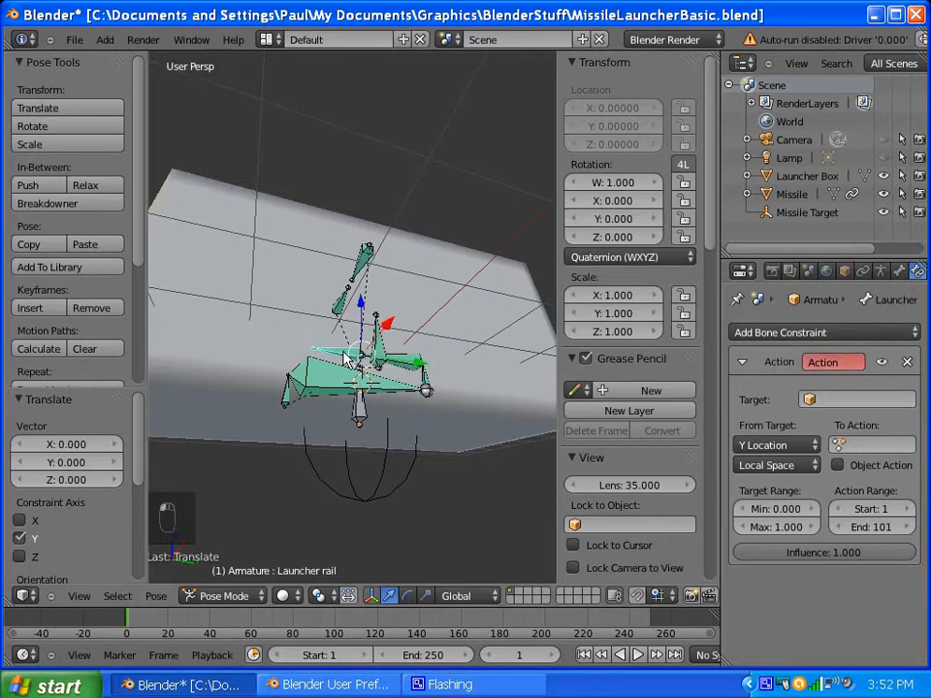
left_click(811, 400)
left_click(806, 424)
Step: Check the target and action assignments in the Action constraints of the TIC, Door 2, Door 1, Arm 2 and Arm 1 bones
middle_click_drag(233, 281, 411, 378)
scroll(407, 374, "up", 2)
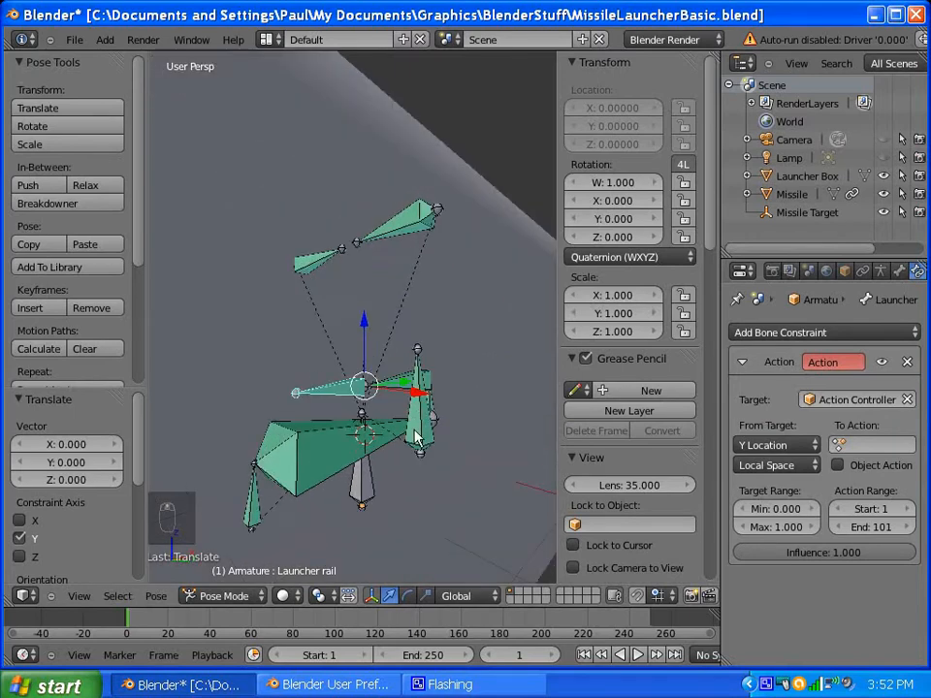
middle_click_drag(389, 432, 424, 427)
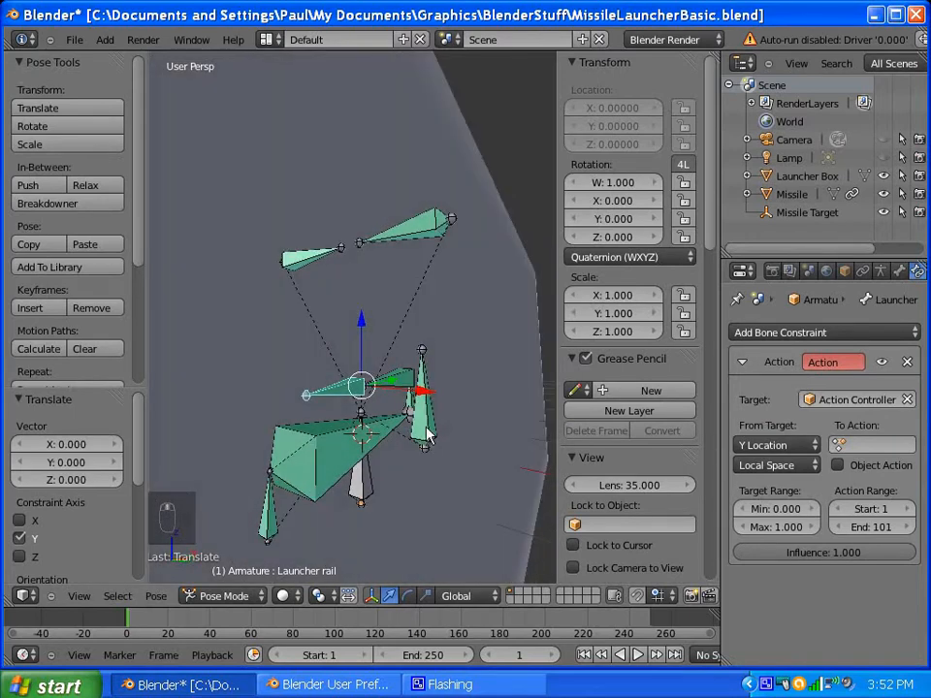
right_click(428, 434)
right_click(424, 240)
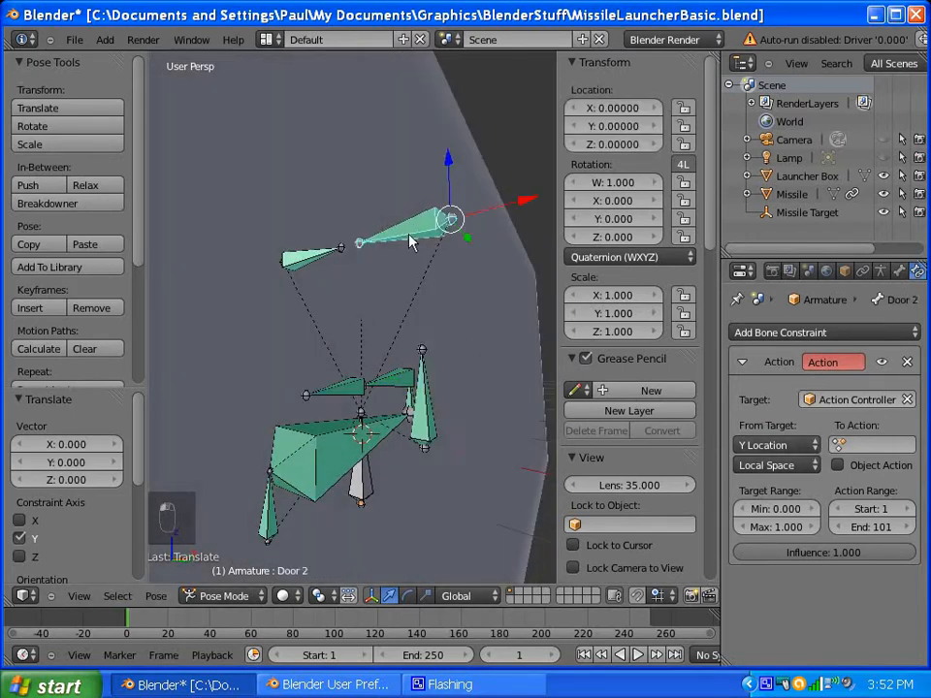
right_click(326, 258)
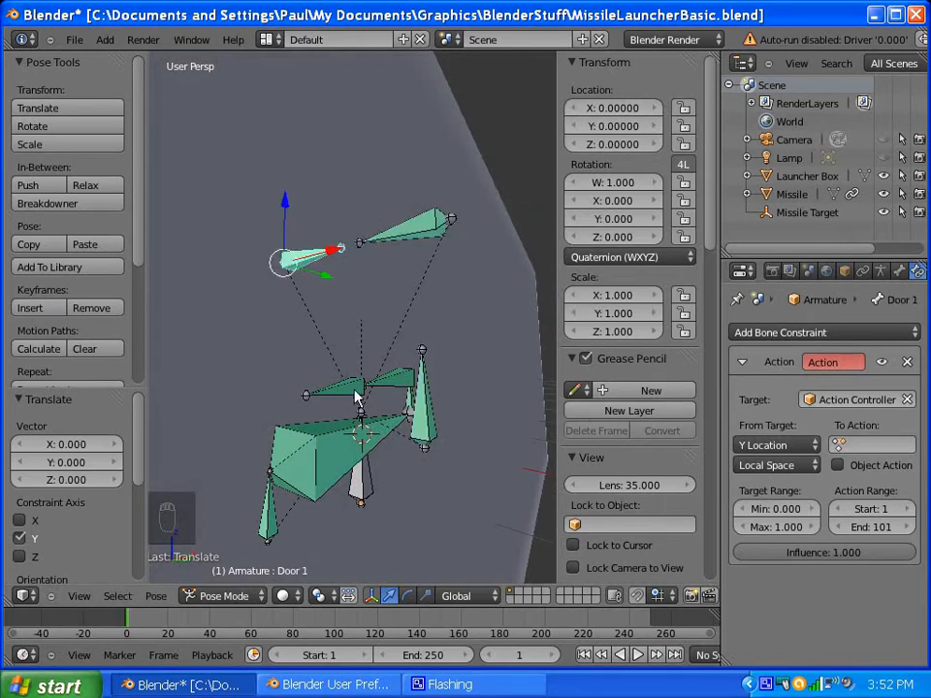
right_click(411, 386)
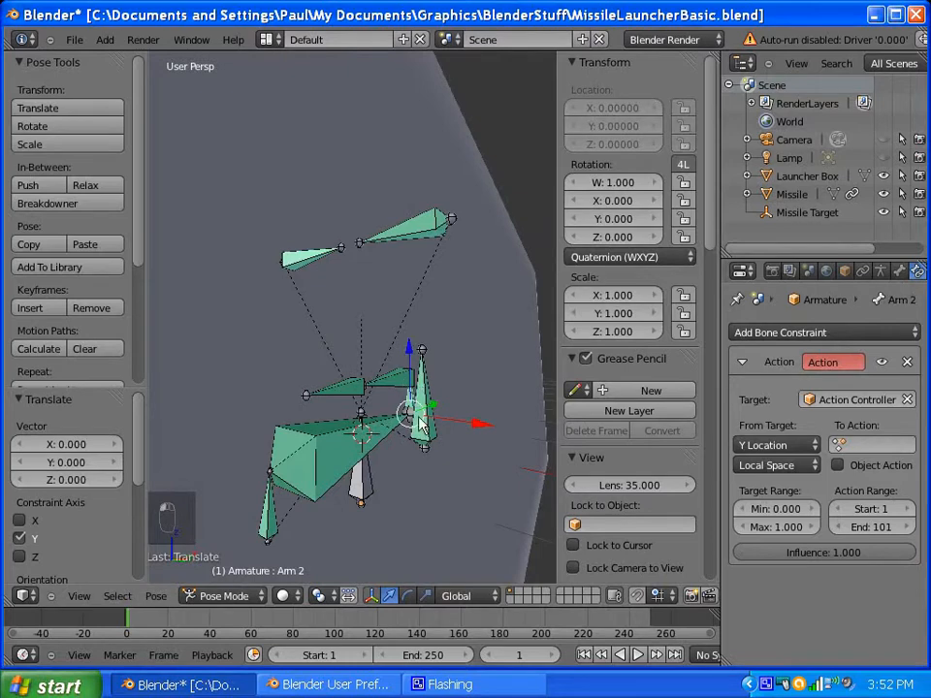
right_click(364, 448)
right_click(320, 452)
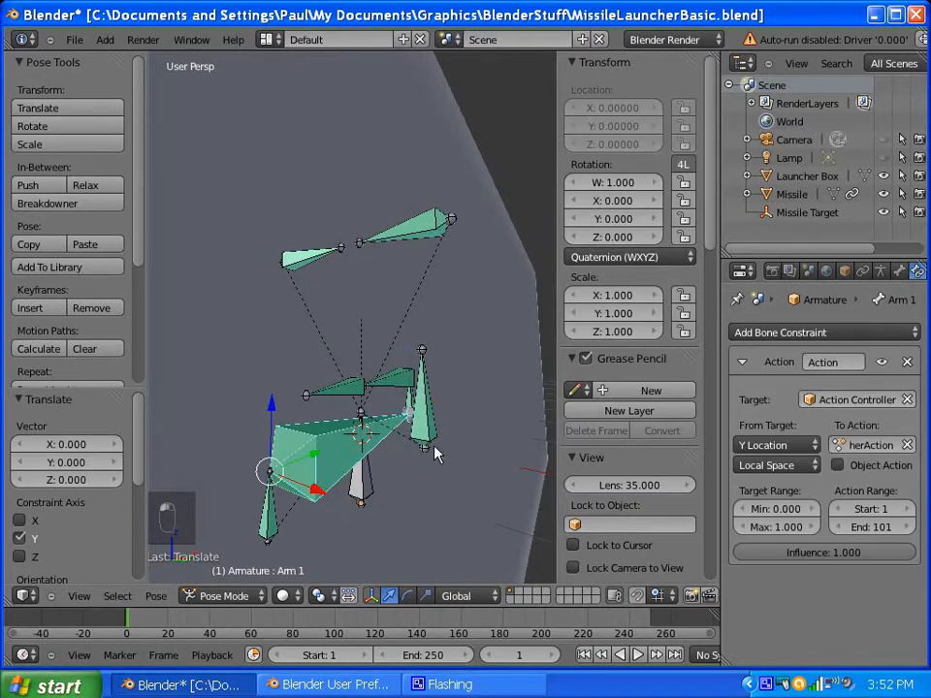
Step: Assign MissileLauncherAction to the Action constraints of the TIC and Arm 2 bones
middle_click_drag(436, 449, 335, 456)
right_click(399, 424)
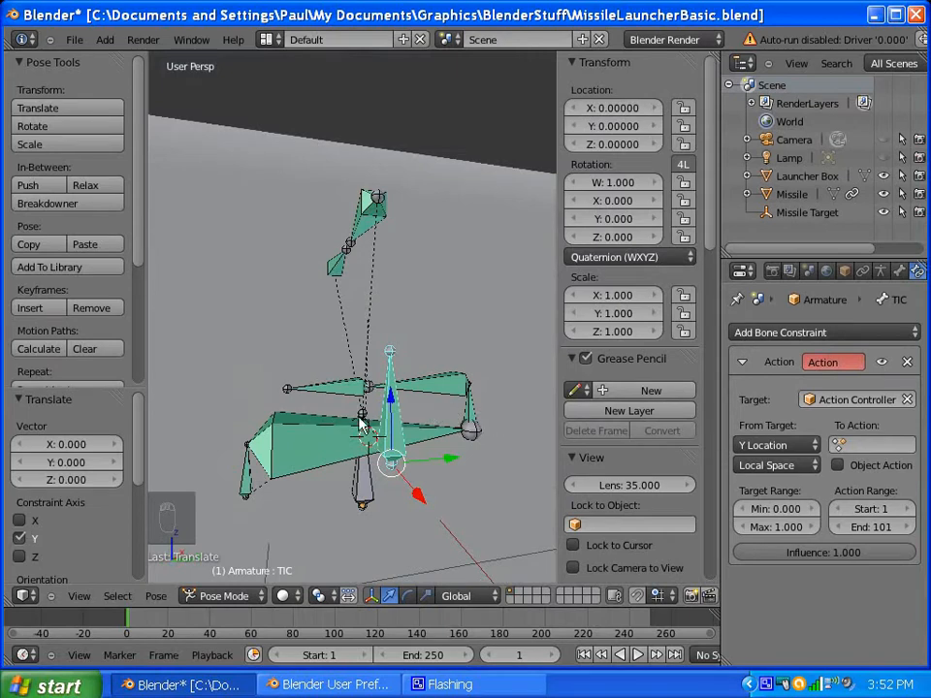
right_click(296, 448)
right_click(406, 434)
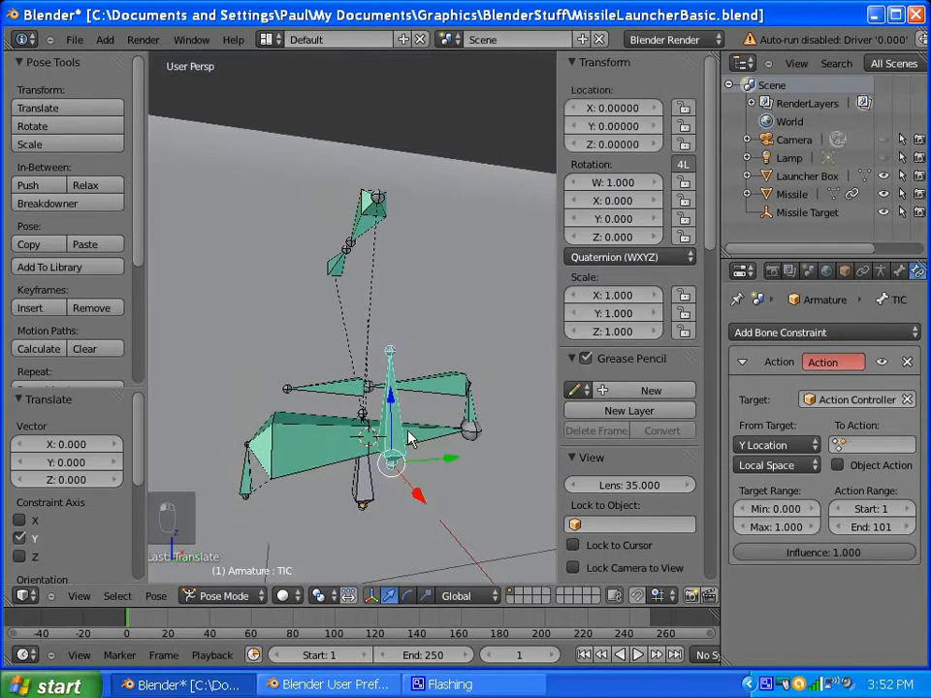
left_click(823, 442)
left_click(821, 467)
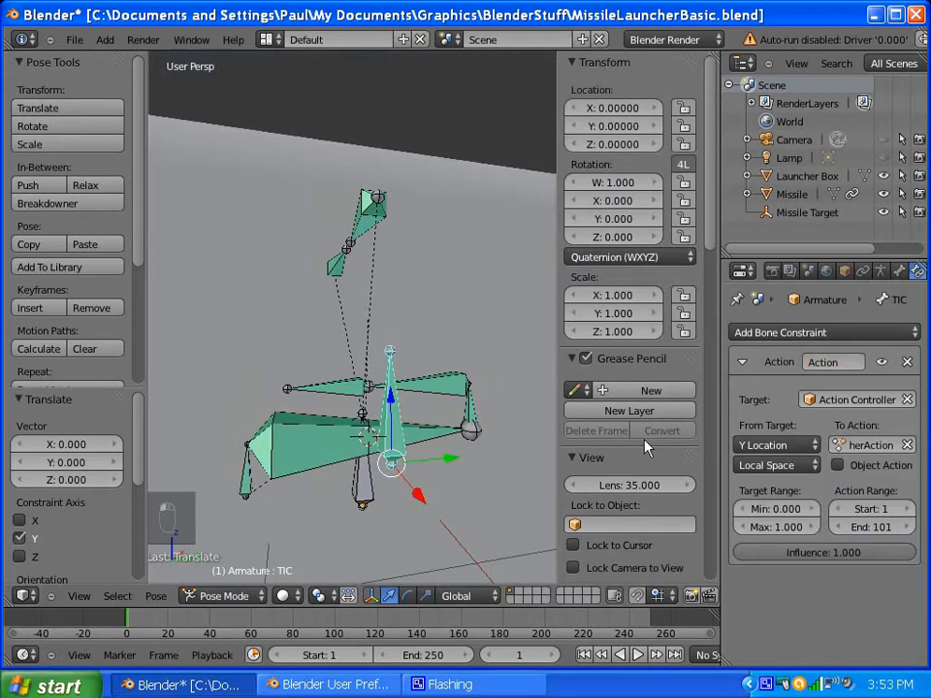
right_click(475, 425)
left_click(840, 443)
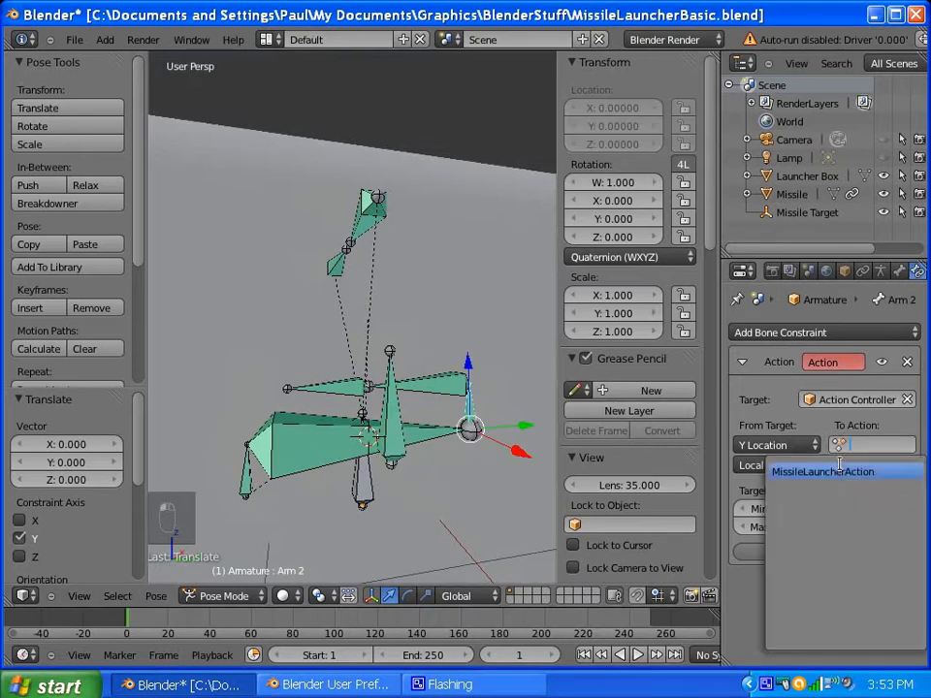
left_click(834, 472)
Step: Check the Arm 3 bone's Action constraint and assign MissileLauncherAction to the Launcher rail bone's Action constraint
right_click(458, 385)
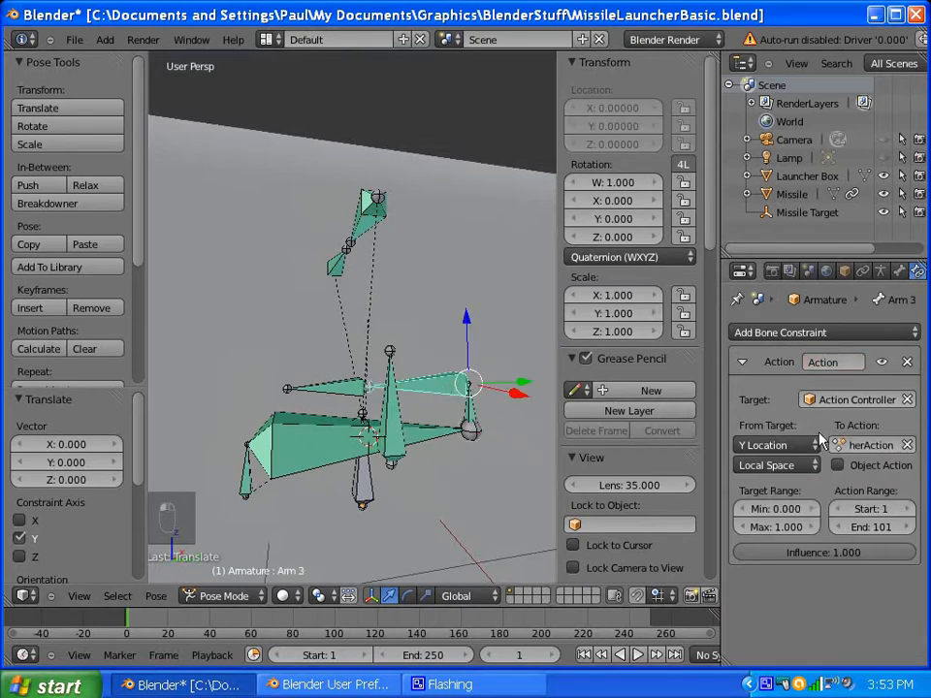
right_click(359, 393)
left_click(857, 454)
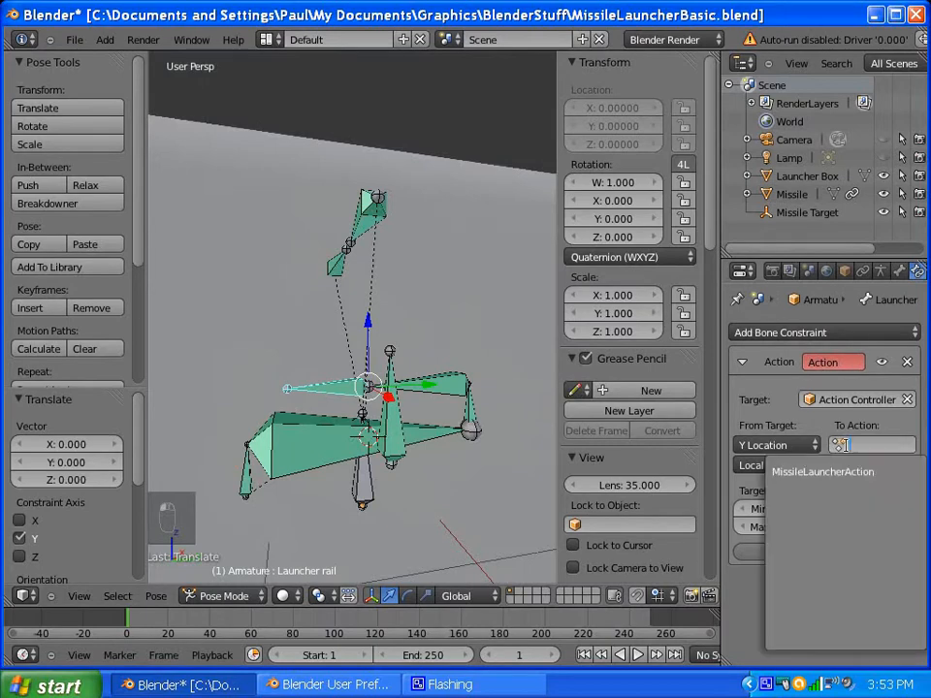
left_click(828, 470)
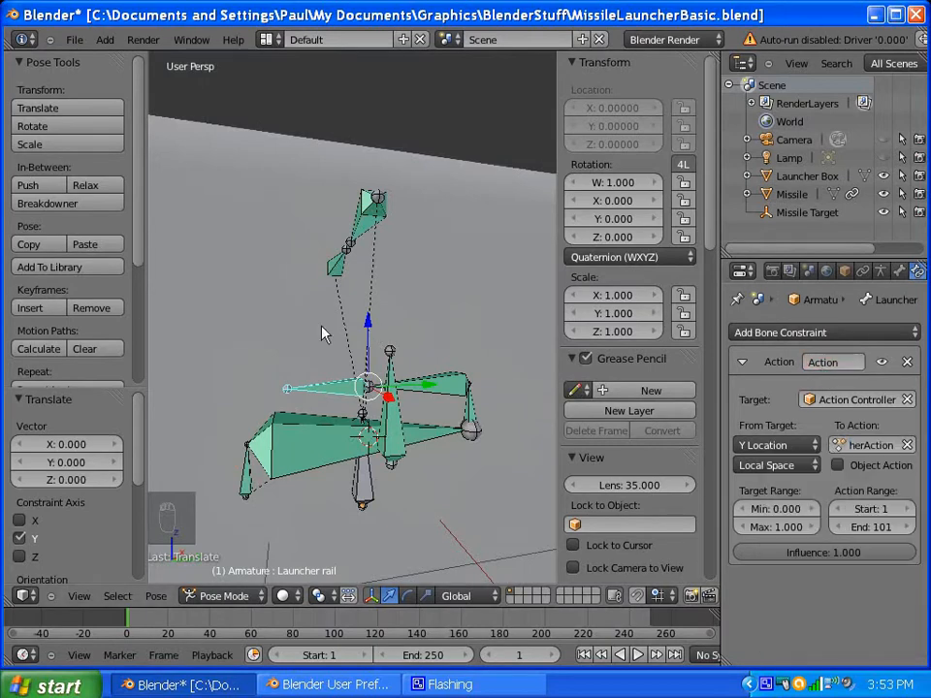
Step: Assign MissileLauncherAction to the Action constraints of the Door 2 and Door 1 bones, and check the BasePivot bone's constraint
middle_click_drag(322, 329, 440, 349)
scroll(389, 309, "down", 1)
middle_click_drag(389, 310, 368, 338)
right_click(394, 265)
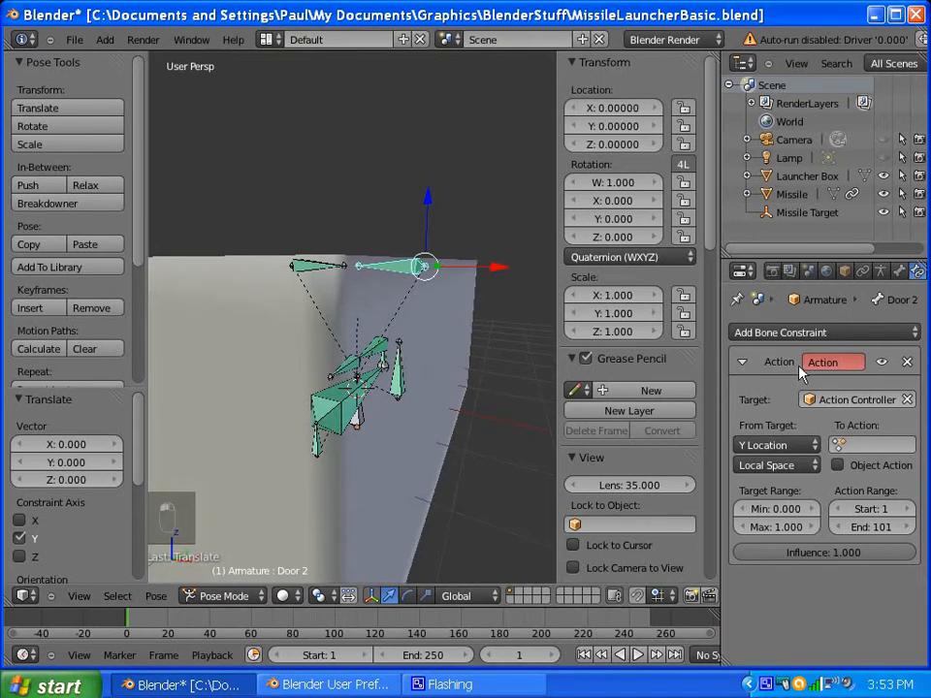
left_click(855, 444)
left_click(830, 469)
right_click(316, 272)
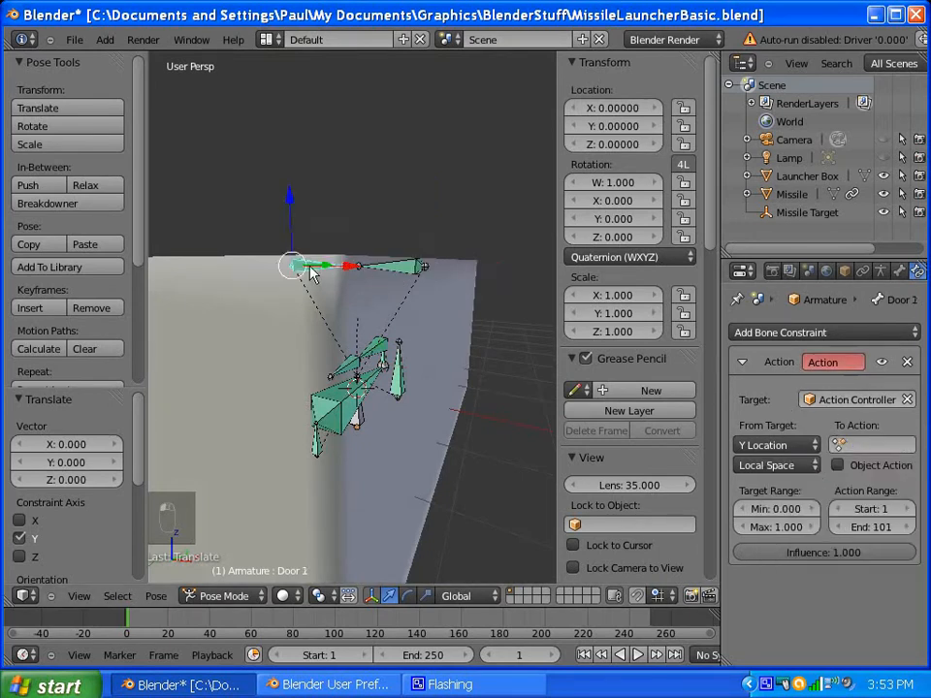
left_click(844, 445)
left_click(822, 471)
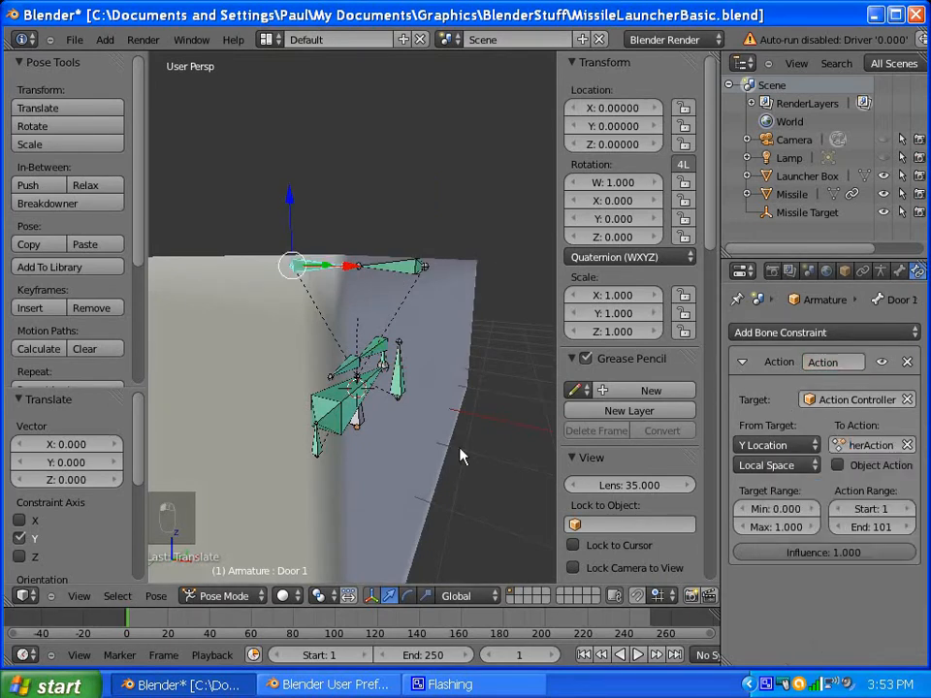
right_click(319, 446)
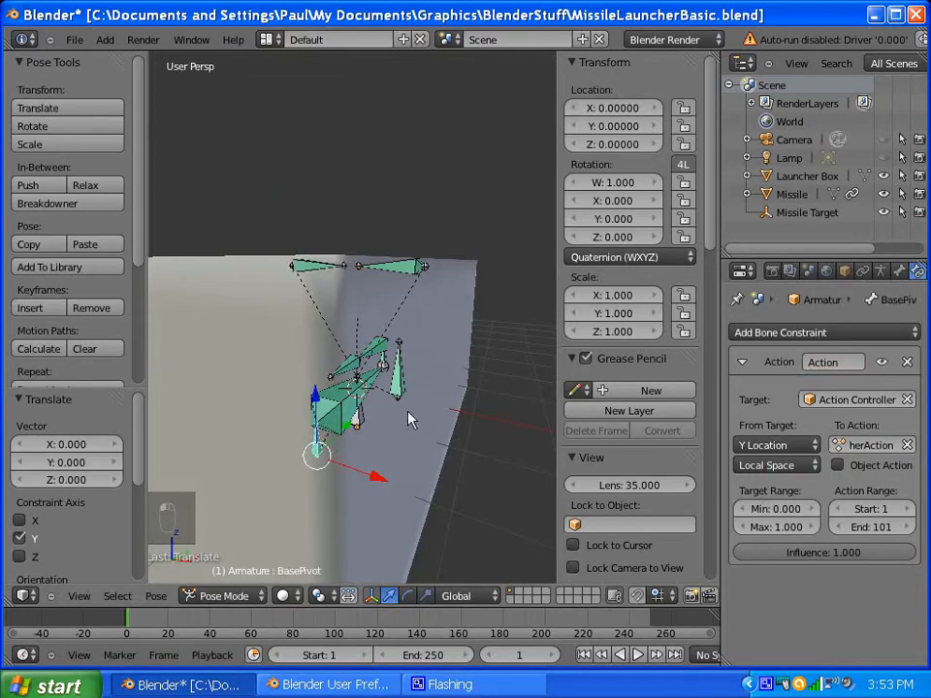
Step: Test the rig by raising the Launcher Box's custom Arm Launc property and returning it to 0
scroll(430, 407, "down", 1)
right_click(221, 454)
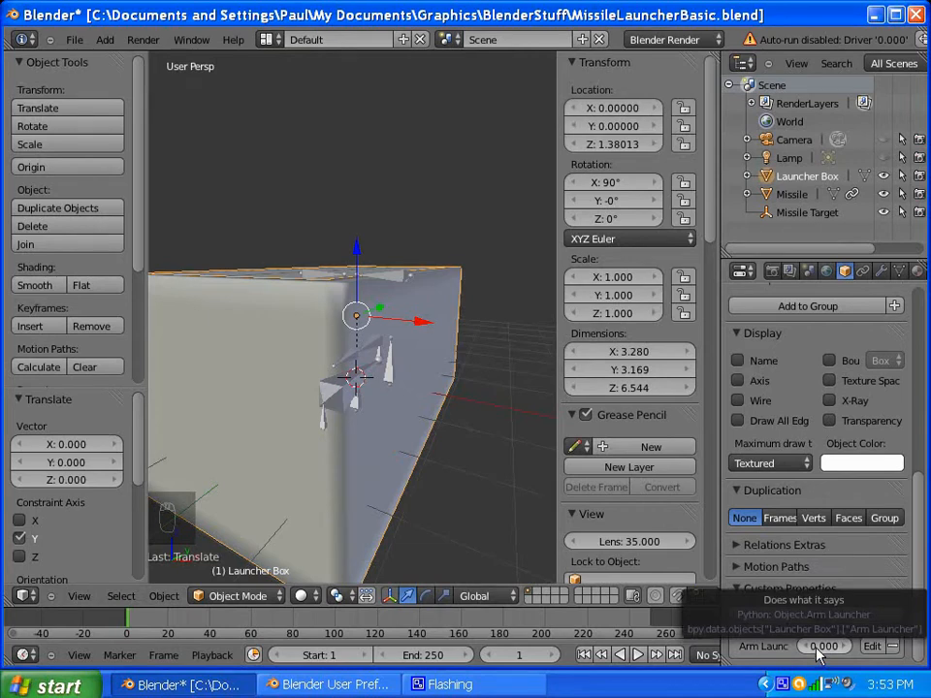
left_click_drag(818, 654, 926, 648)
left_click_drag(42, 644, 873, 642)
scroll(355, 448, "down", 5)
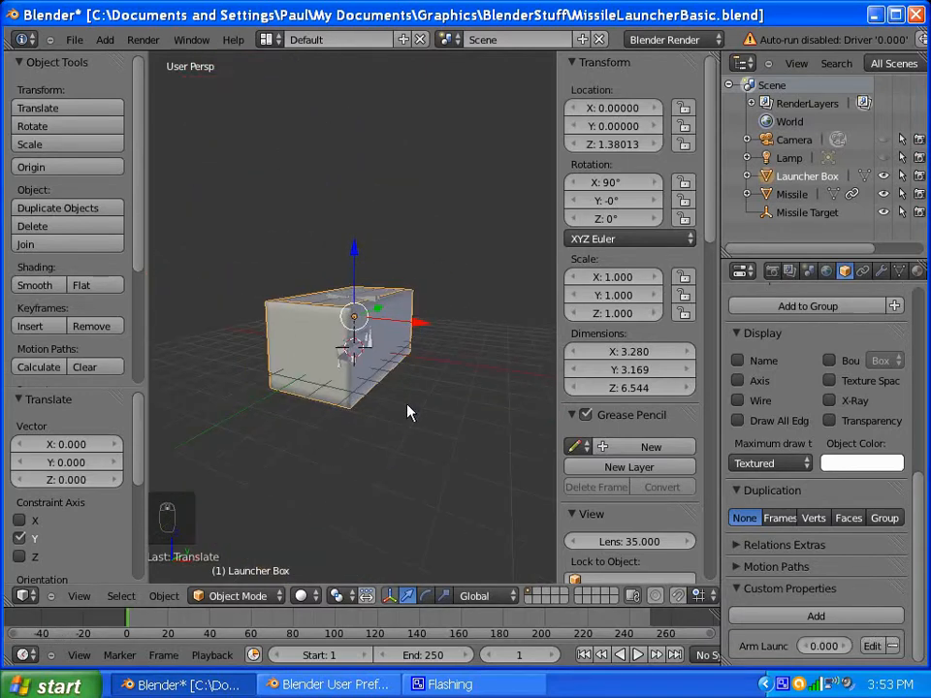
Step: Observe the launcher from above while raising the Arm Launc property to 1 and lowering it to 0.86
middle_click_drag(407, 405, 348, 462)
scroll(302, 370, "up", 3)
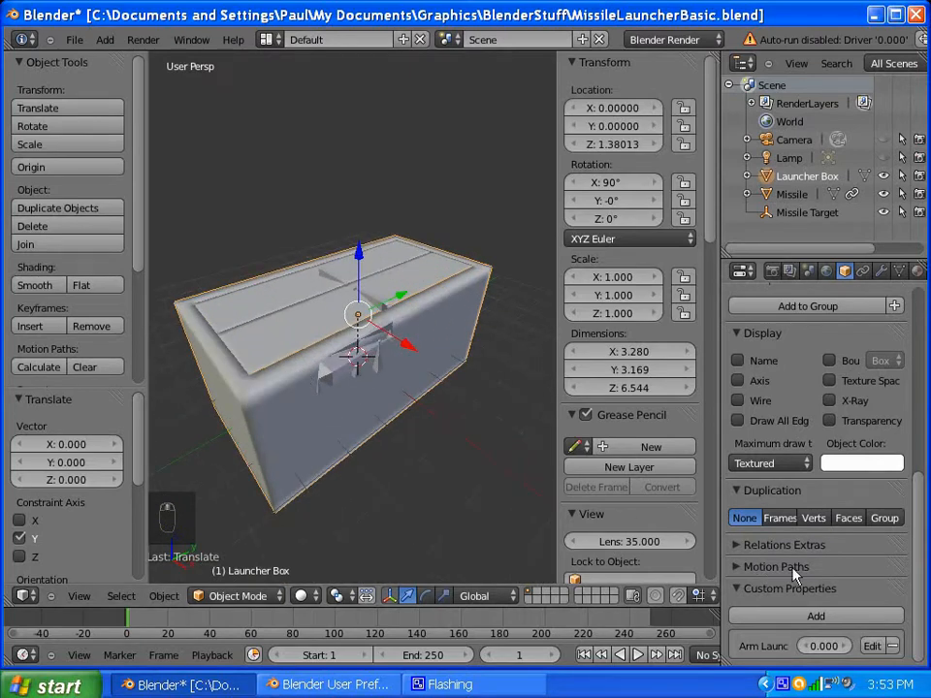
left_click_drag(824, 646, 924, 619)
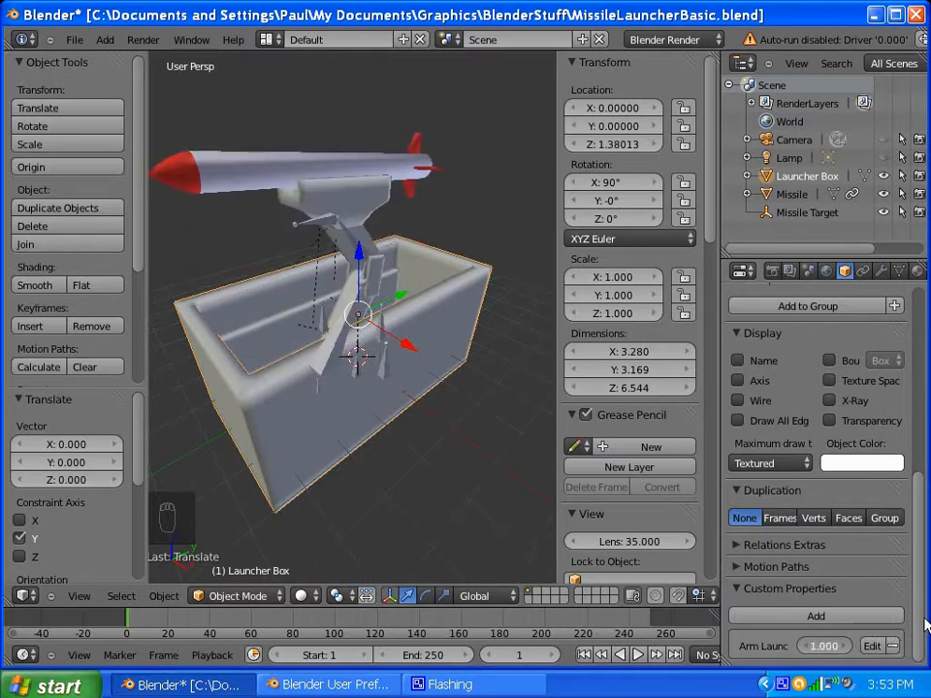
mouse_move(23, 621)
left_mouse_down()
mouse_move(916, 617)
mouse_move(13, 621)
left_mouse_up()
Step: Examine the raised launcher arm and missile from several distances, and return the Arm Launc property to 0
scroll(409, 432, "down", 4)
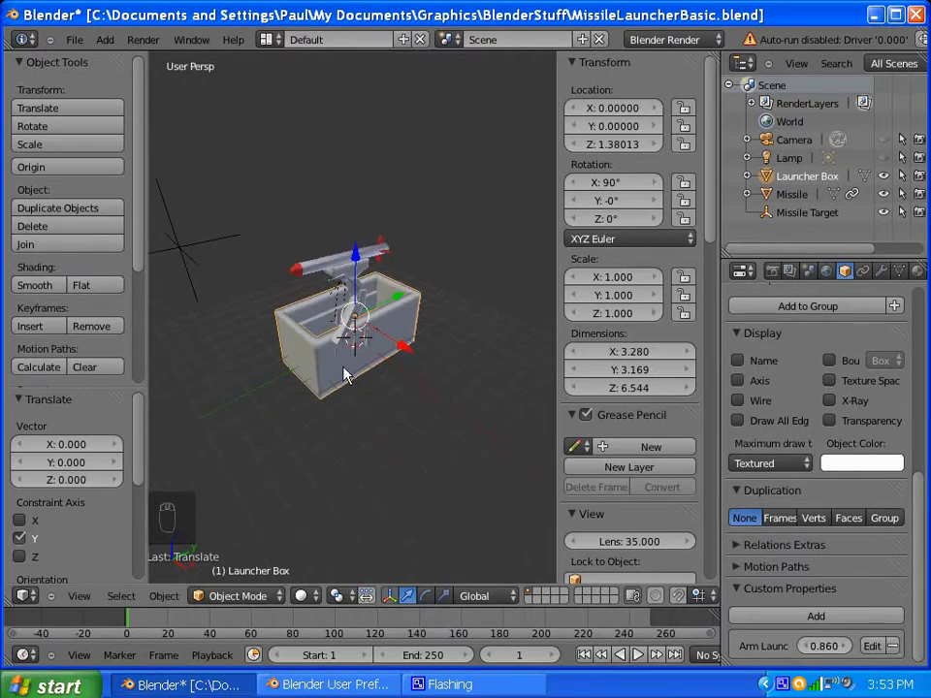
scroll(344, 375, "up", 3)
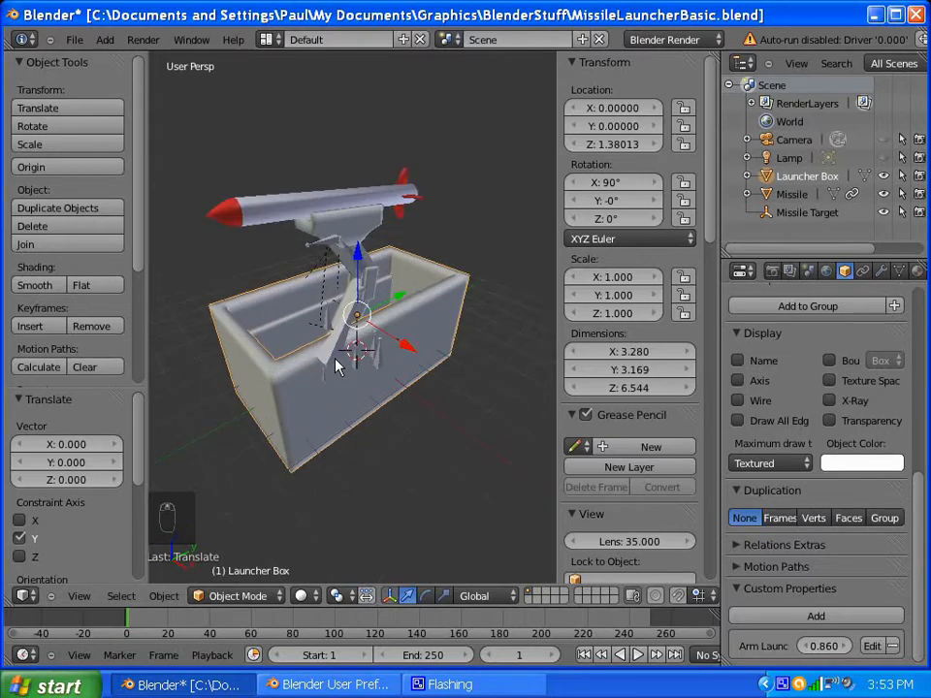
scroll(358, 388, "up", 3)
scroll(357, 374, "down", 3)
scroll(357, 380, "up", 3)
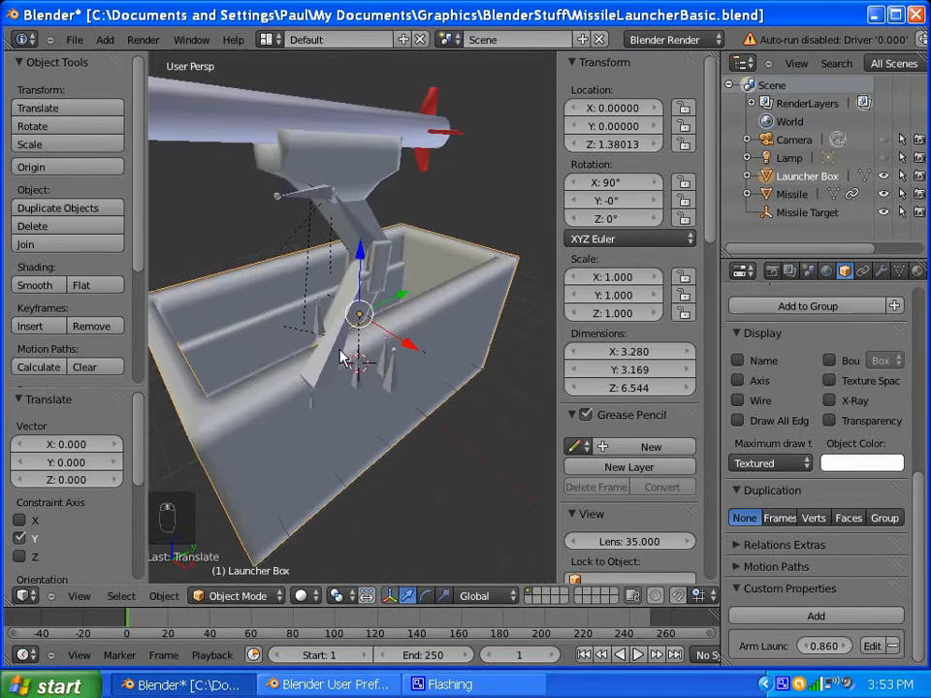
scroll(308, 264, "down", 4)
scroll(309, 264, "up", 1)
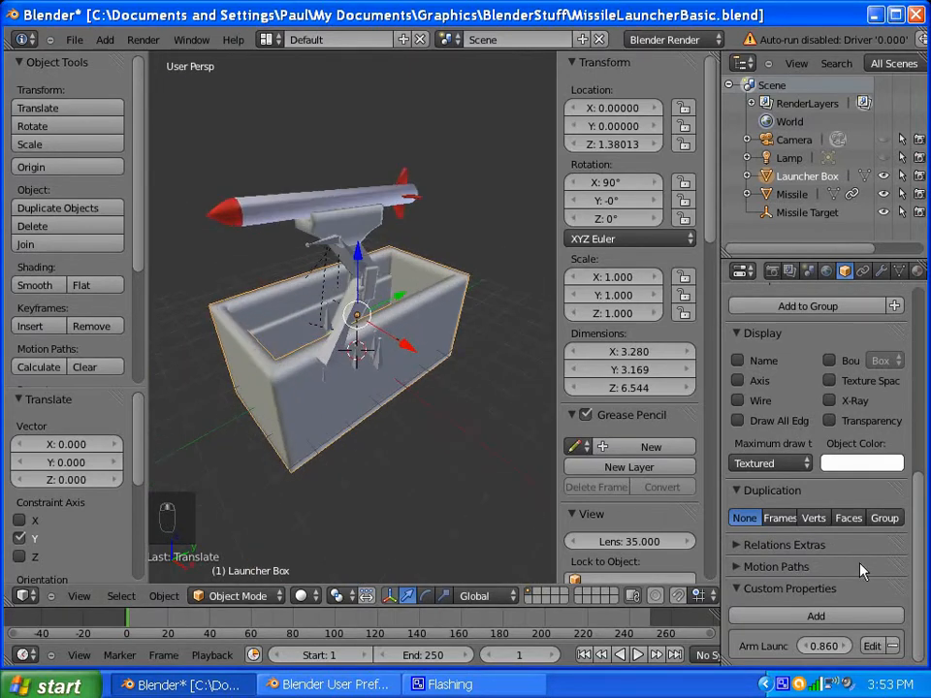
left_click_drag(826, 652, 781, 652)
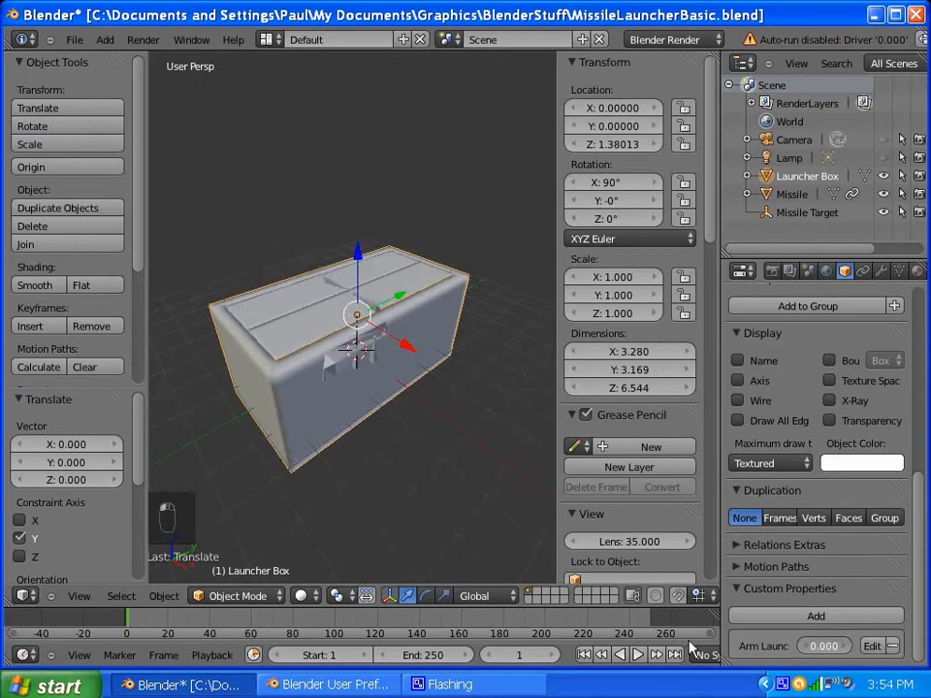
Step: Add a Locked Track constraint to the armature's BasePivot bone
scroll(367, 401, "up", 2)
middle_click_drag(366, 401, 330, 411)
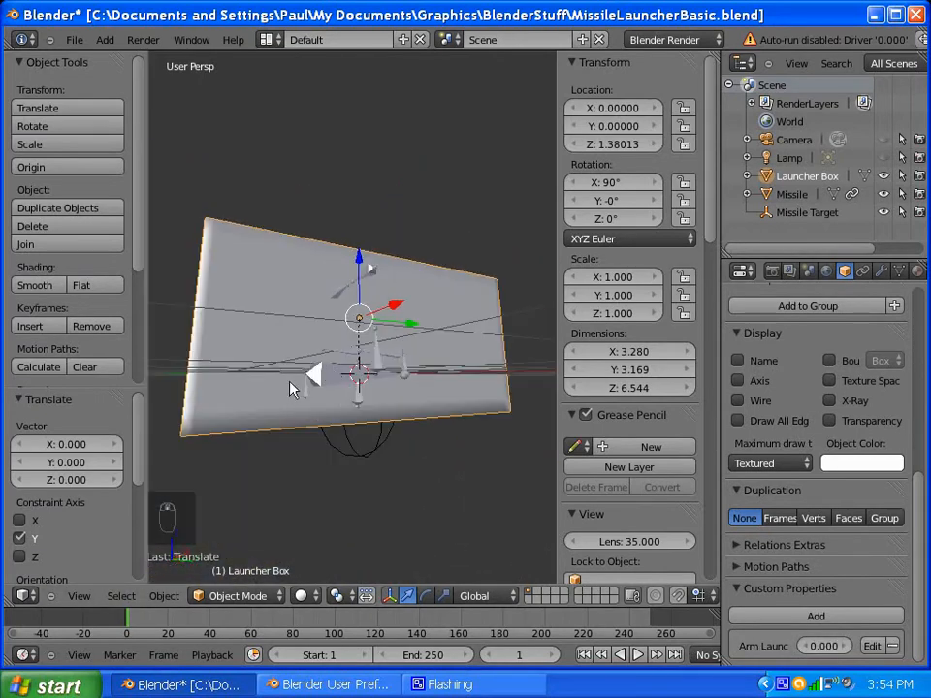
scroll(295, 405, "up", 4)
right_click(264, 468)
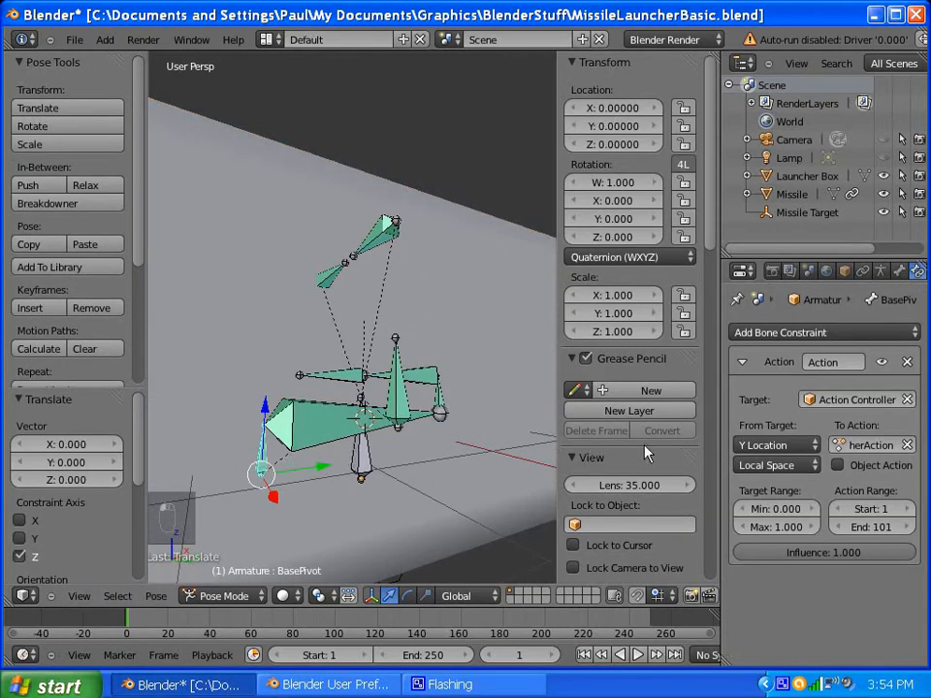
left_click(824, 332)
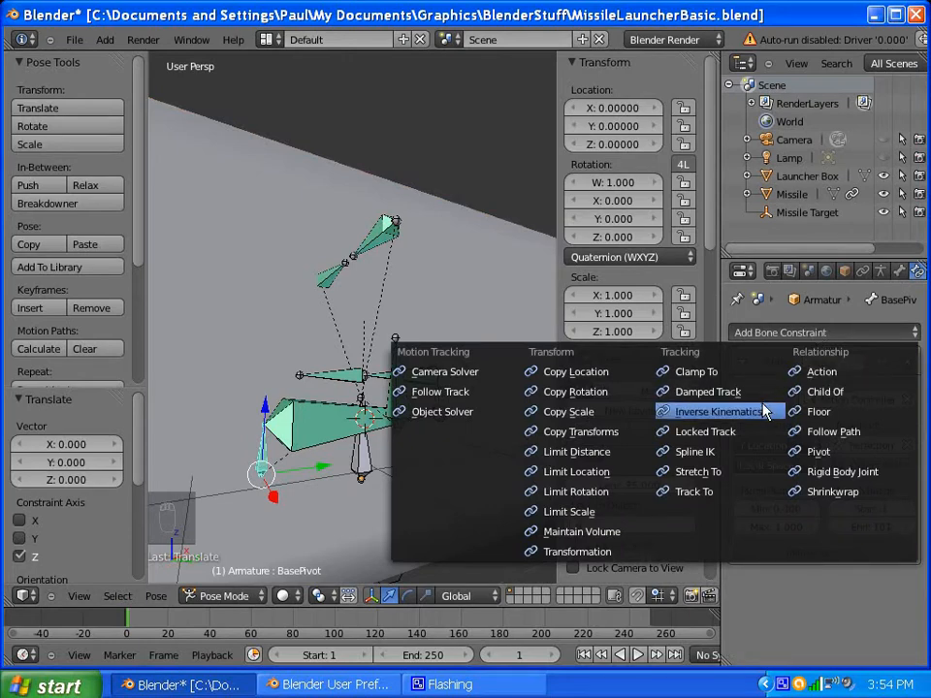
left_click(695, 439)
scroll(836, 490, "down", 2)
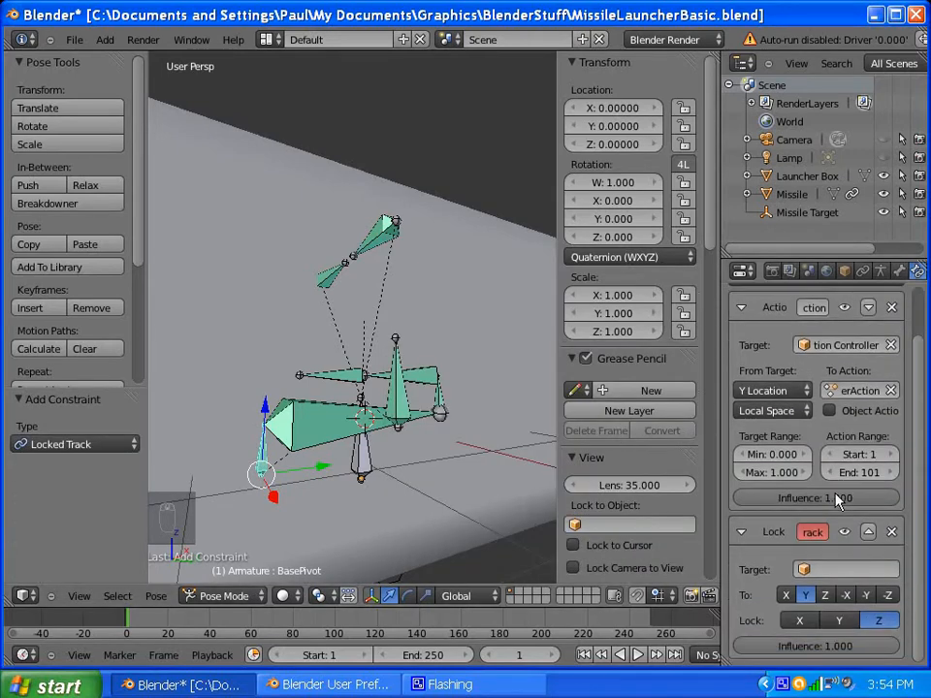
Step: Locate the Missile Target empty in the scene around the launcher box and select it
scroll(401, 391, "down", 2)
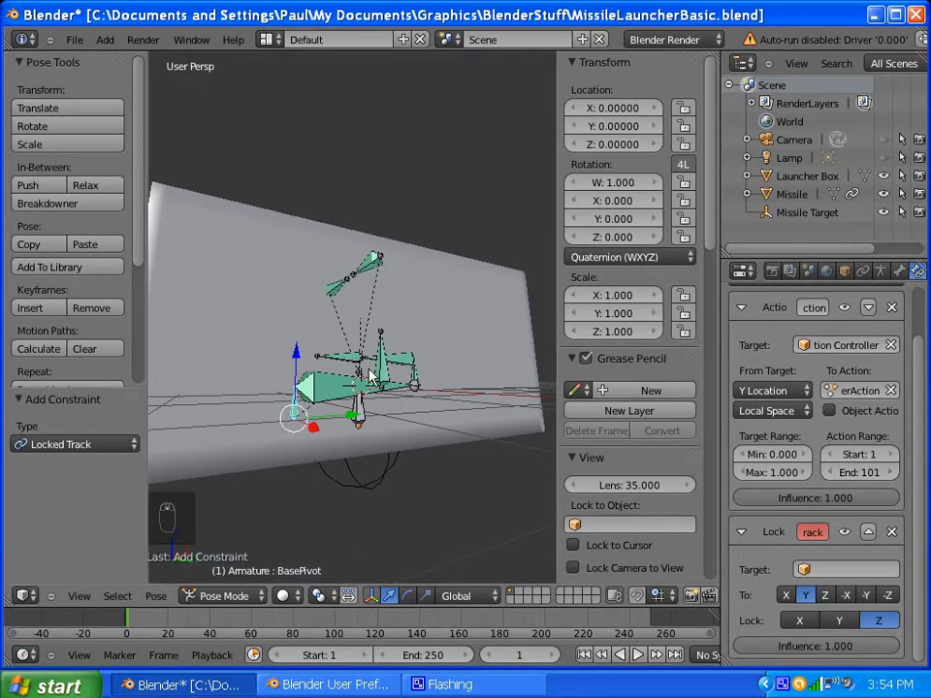
scroll(386, 368, "down", 3)
scroll(391, 369, "up", 1)
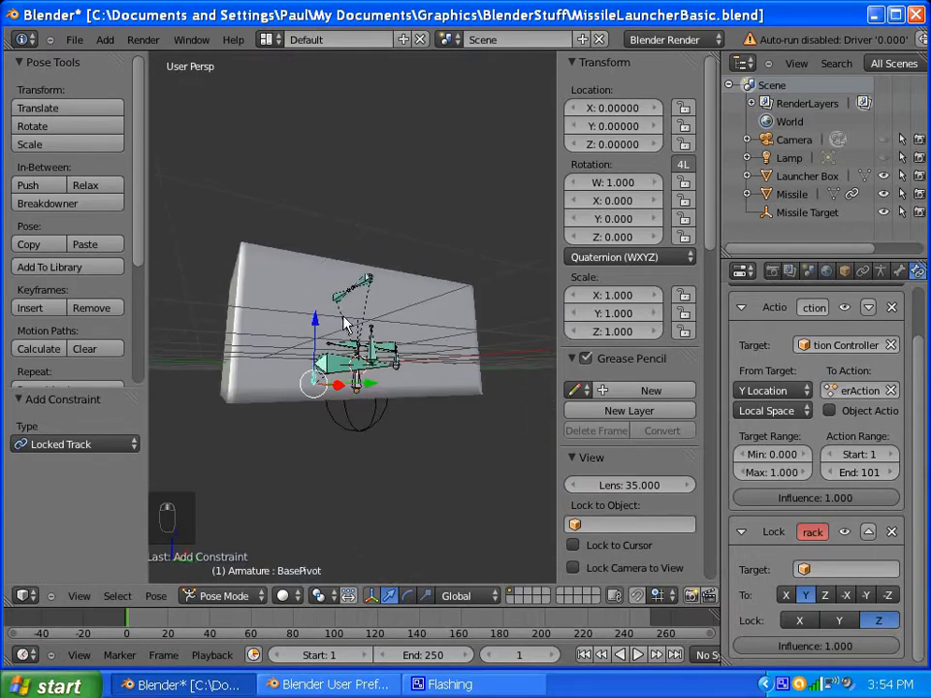
scroll(345, 317, "down", 2)
middle_click_drag(333, 324, 201, 390)
scroll(276, 310, "down", 4)
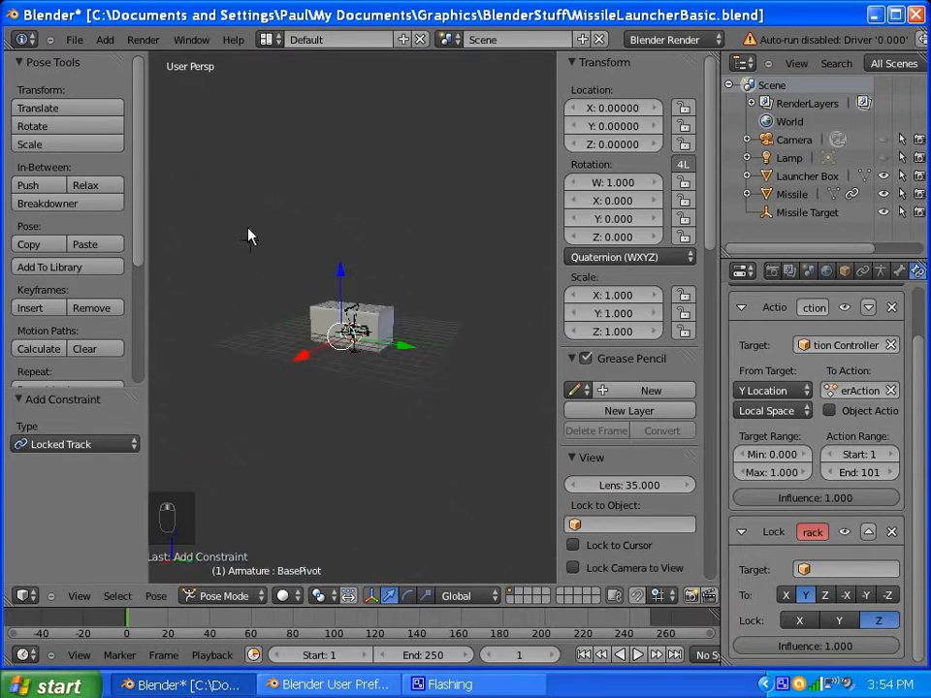
scroll(249, 229, "up", 2)
right_click(200, 204)
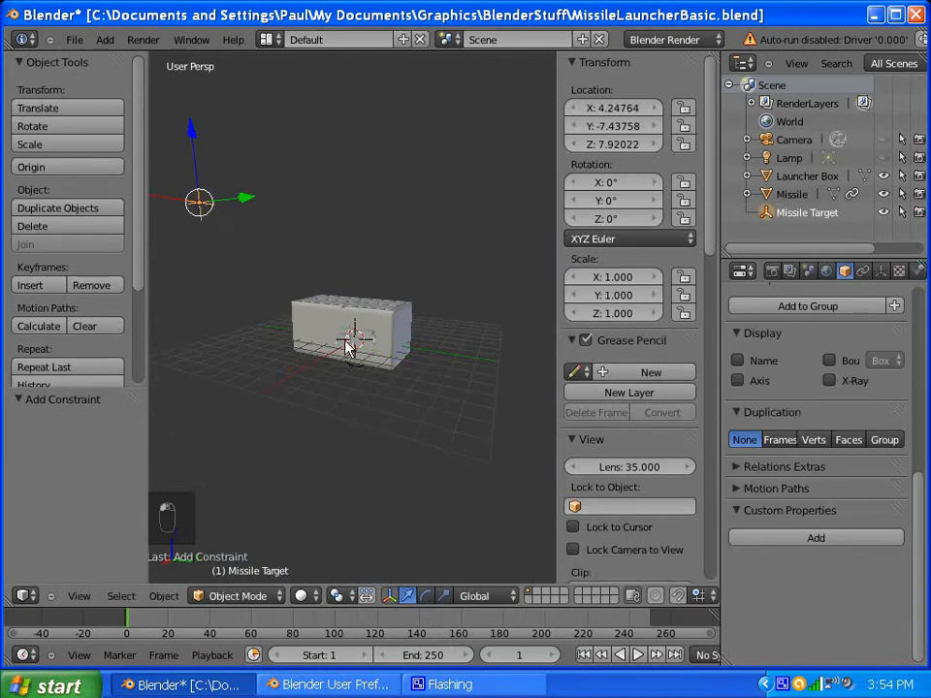
Step: Set Missile Target as the target of the BasePivot bone's Locked Track constraint
middle_click_drag(310, 337, 416, 318)
scroll(346, 346, "up", 4)
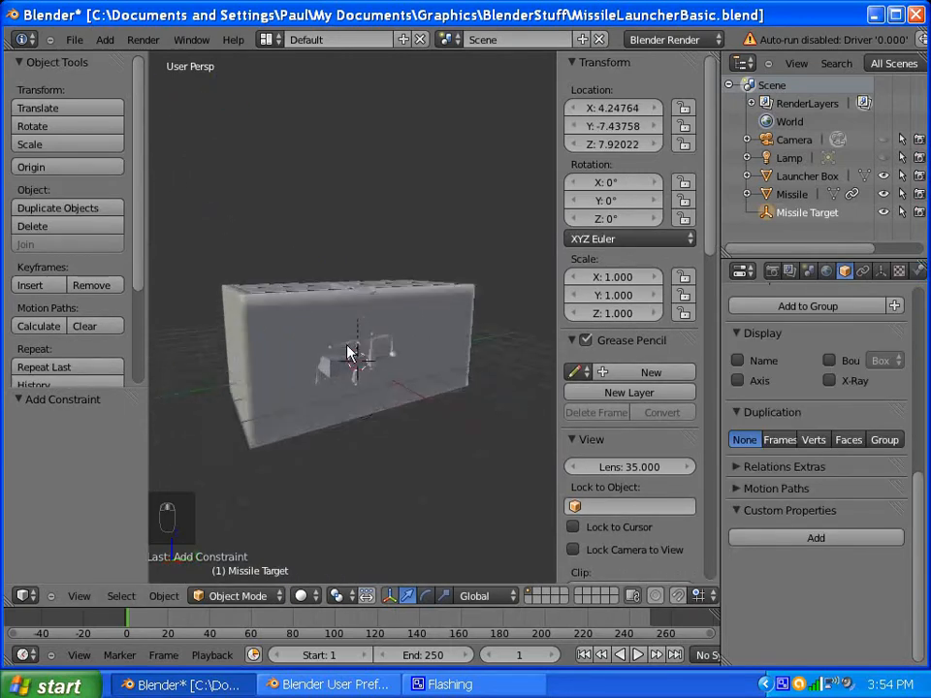
scroll(354, 378, "up", 2)
scroll(316, 392, "up", 2)
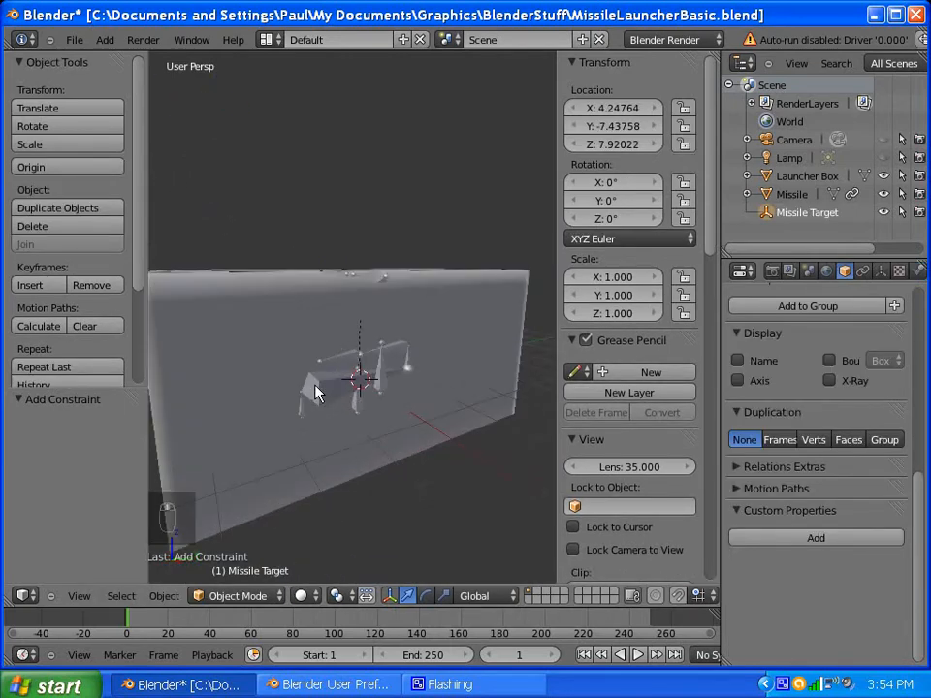
right_click(303, 418)
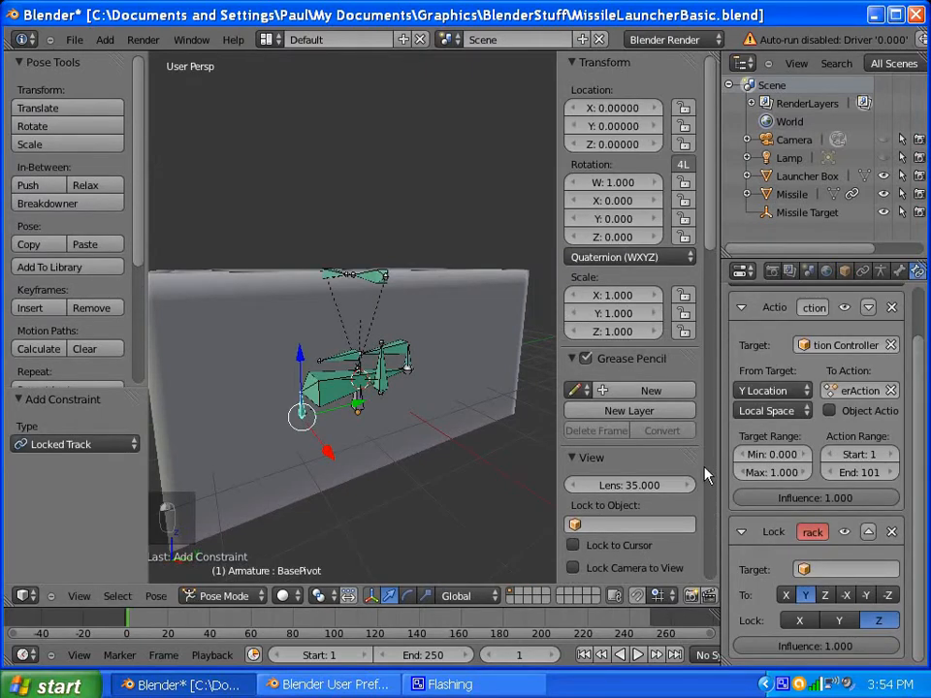
left_click(802, 570)
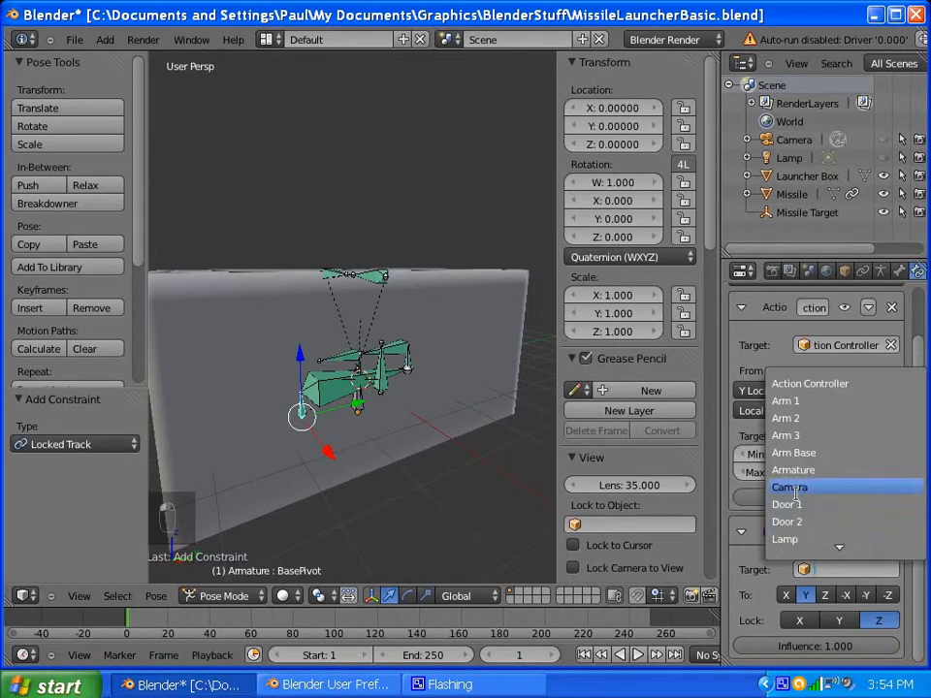
scroll(820, 487, "down", 7)
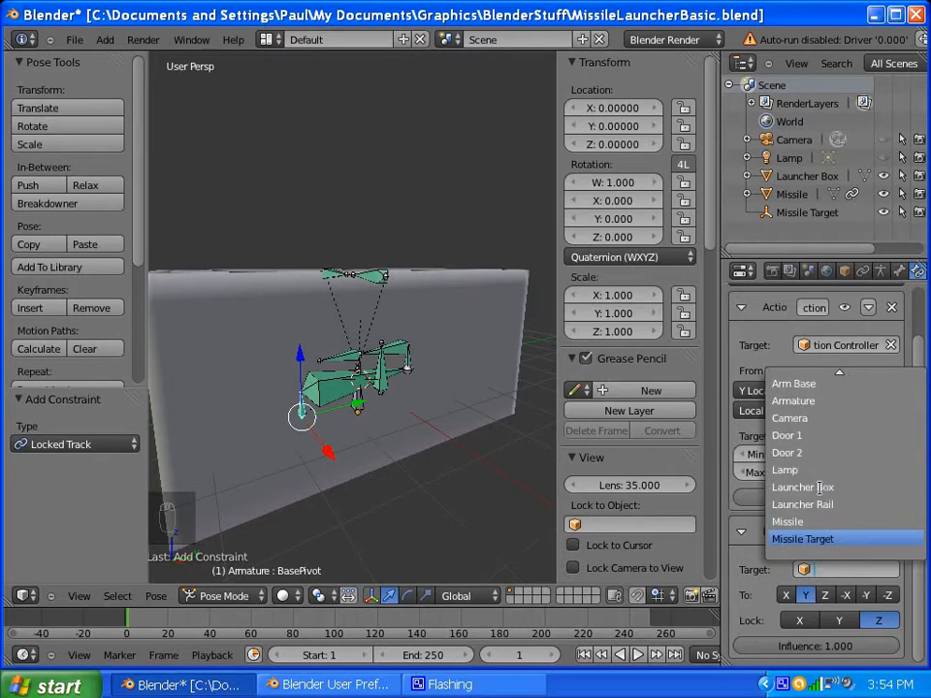
left_click(804, 539)
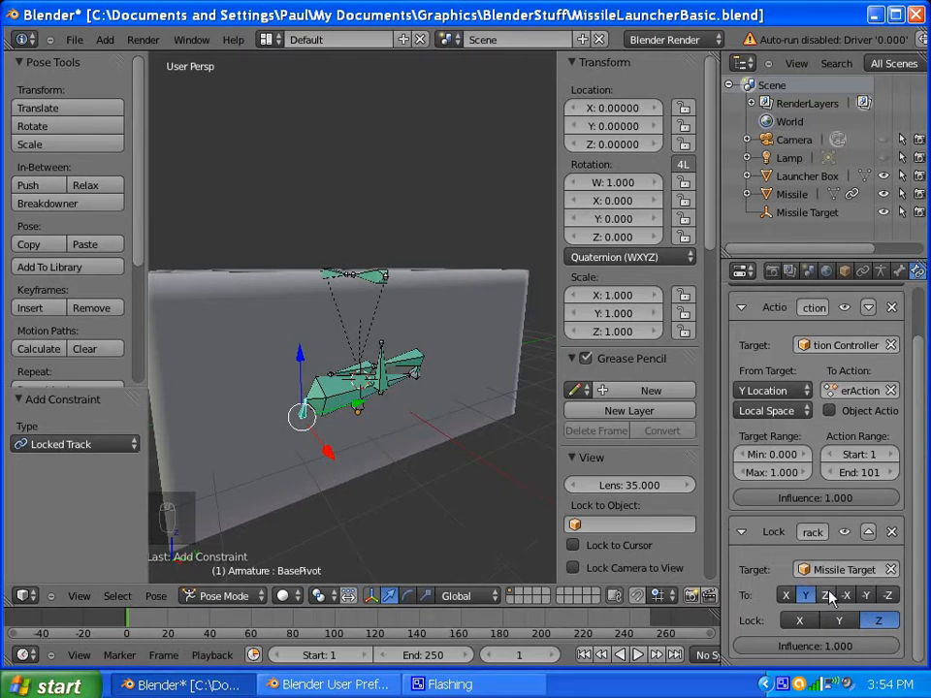
mouse_move(345, 437)
middle_mouse_down()
mouse_move(353, 409)
mouse_move(356, 419)
middle_mouse_up()
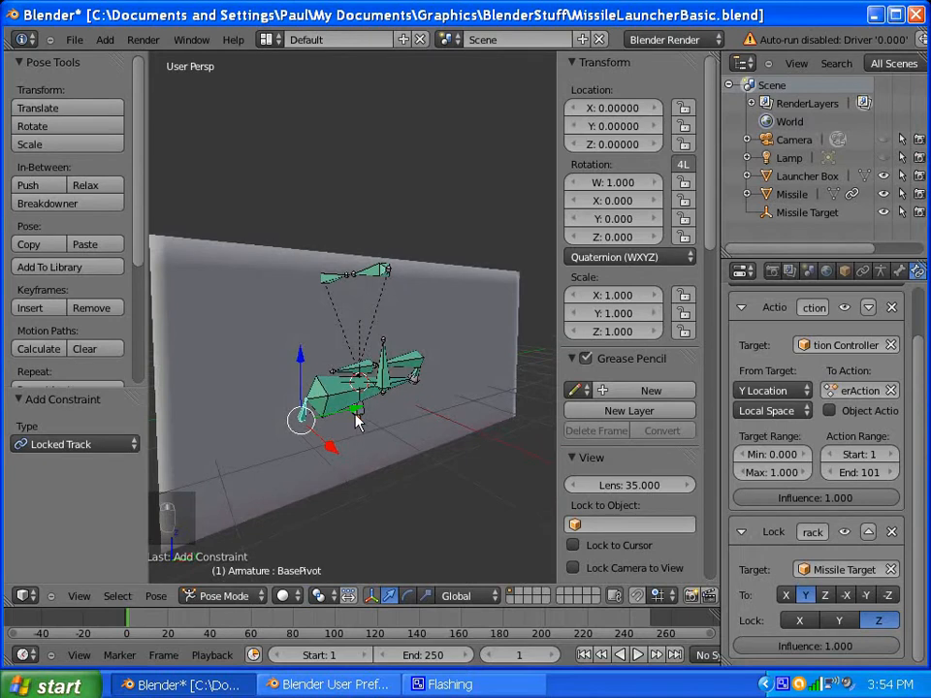
Step: Set the lock axis of the BasePivot bone's Locked Track constraint to Y
left_click(836, 621)
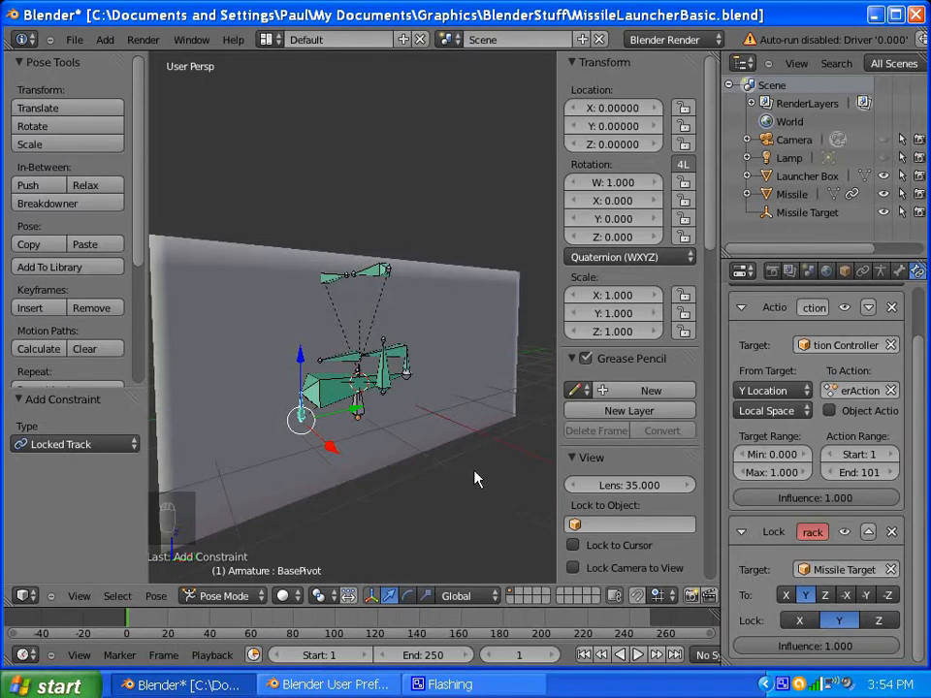
middle_click_drag(478, 478, 338, 392)
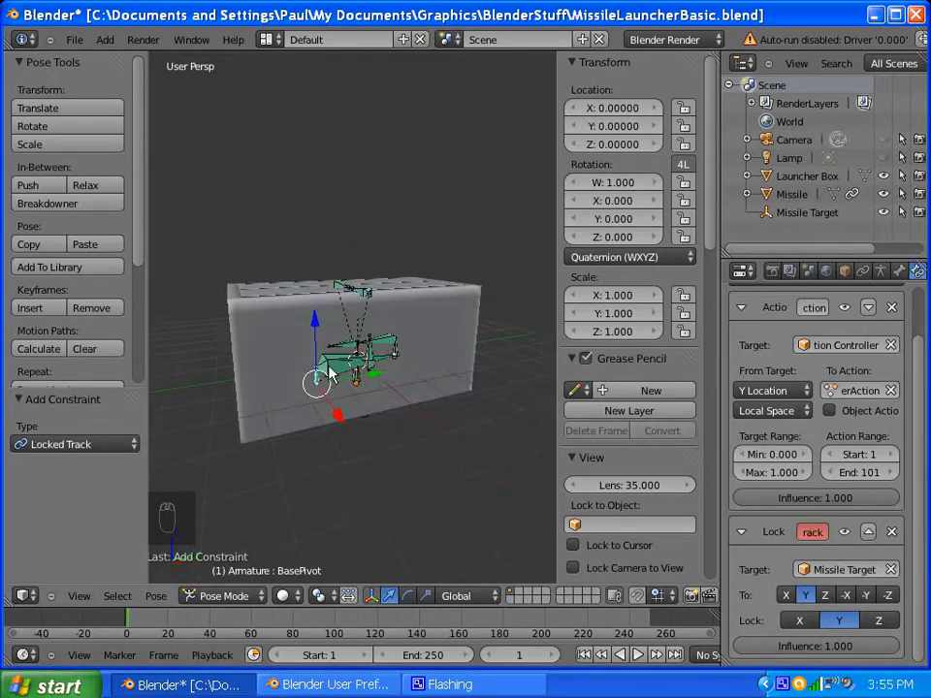
scroll(330, 374, "down", 2)
scroll(333, 374, "up", 5)
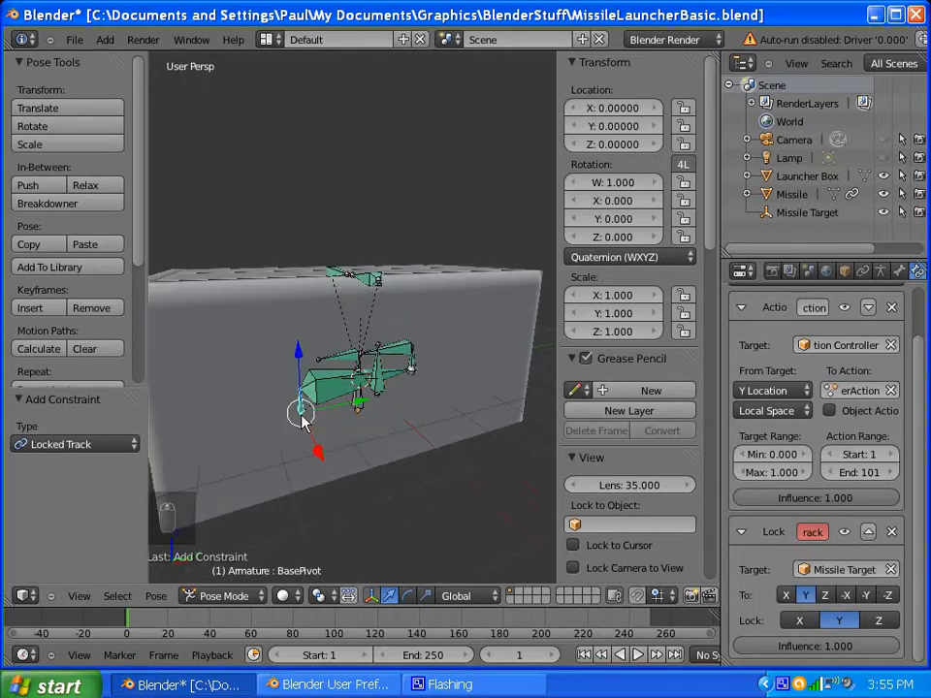
middle_click_drag(304, 416, 326, 424)
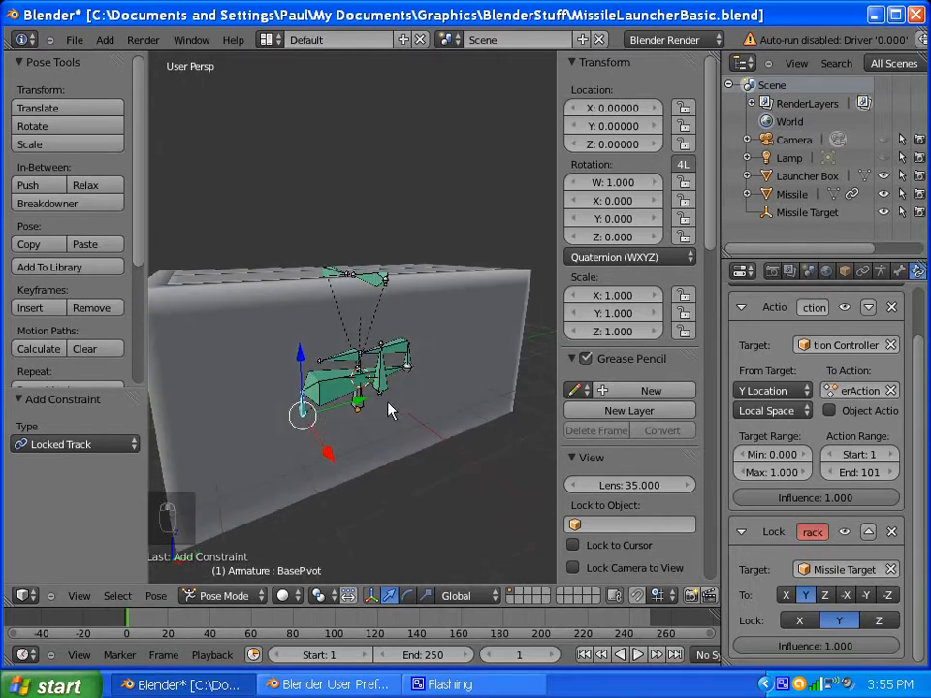
middle_click_drag(389, 411, 342, 486)
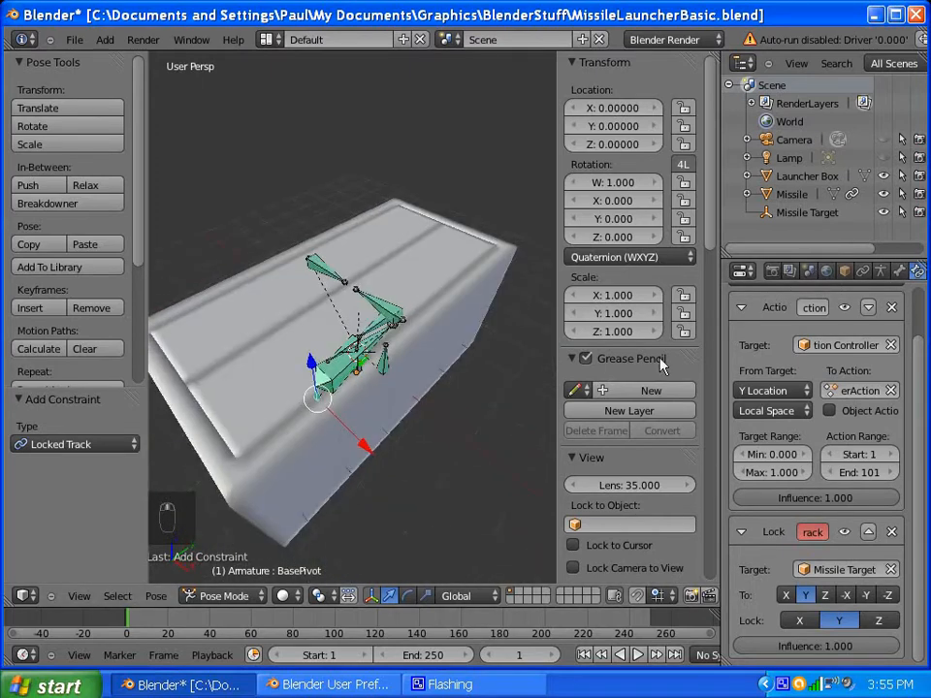
Step: Turn on the axes display for the armature's bones and examine the BasePivot bone's local axes up close
left_click(881, 272)
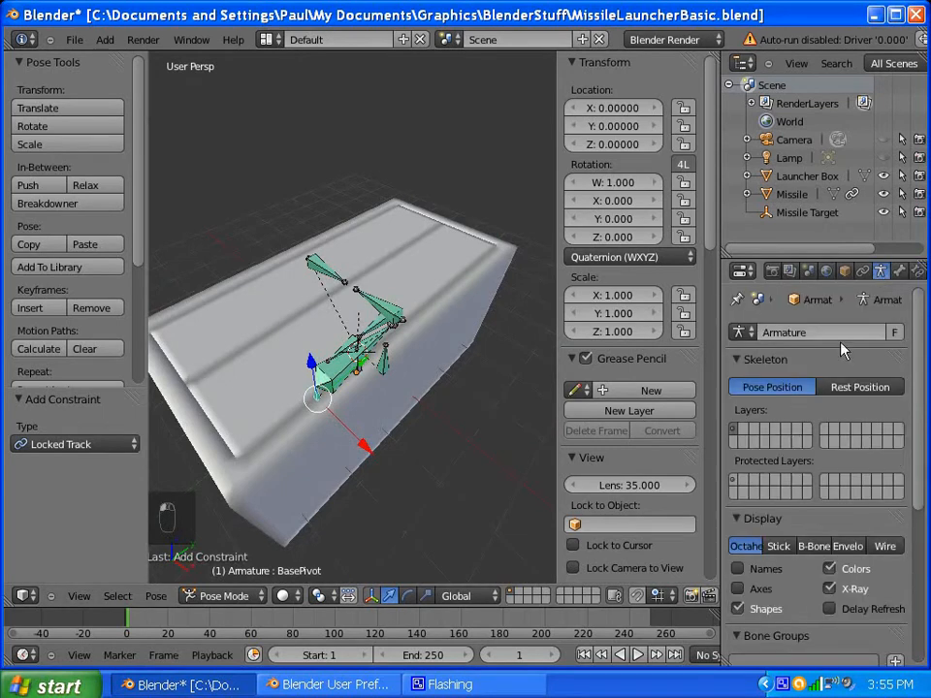
left_click(739, 589)
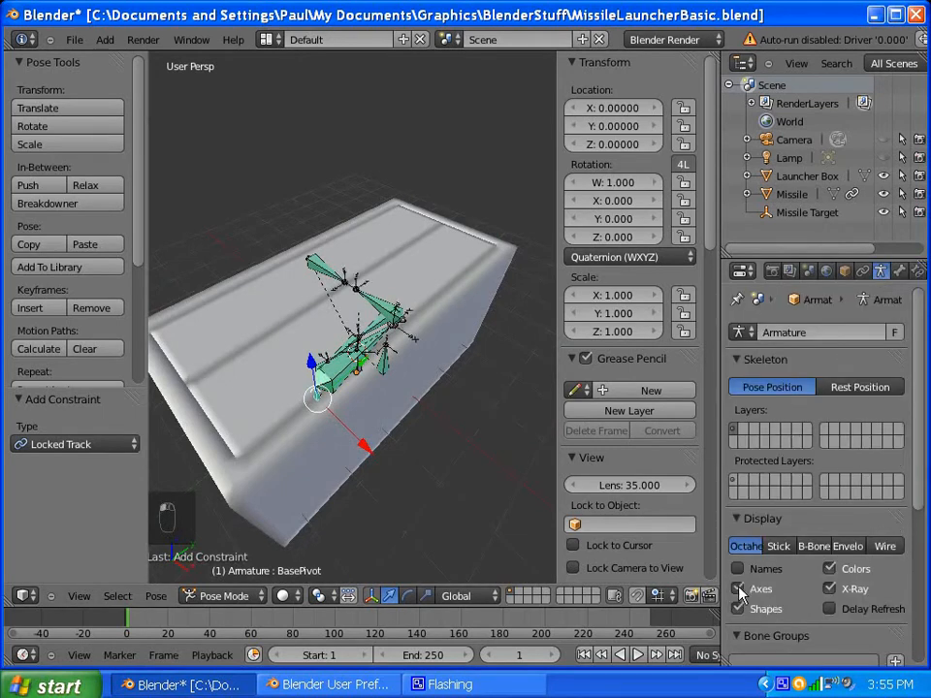
middle_click_drag(351, 374, 519, 405)
scroll(458, 463, "up", 2)
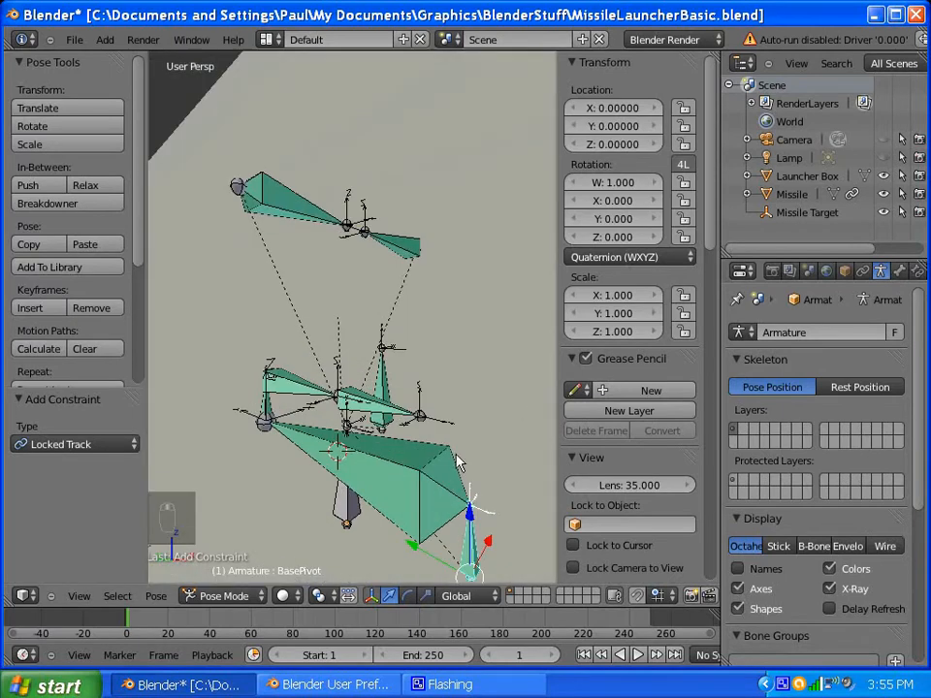
key("KP_Decimal")
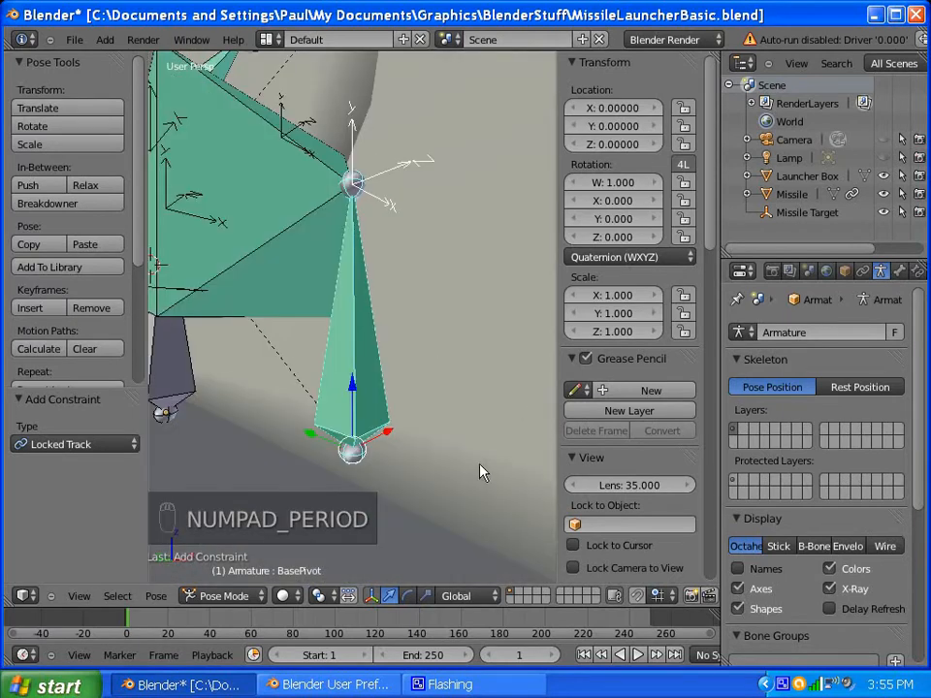
middle_click_drag(455, 323, 248, 355)
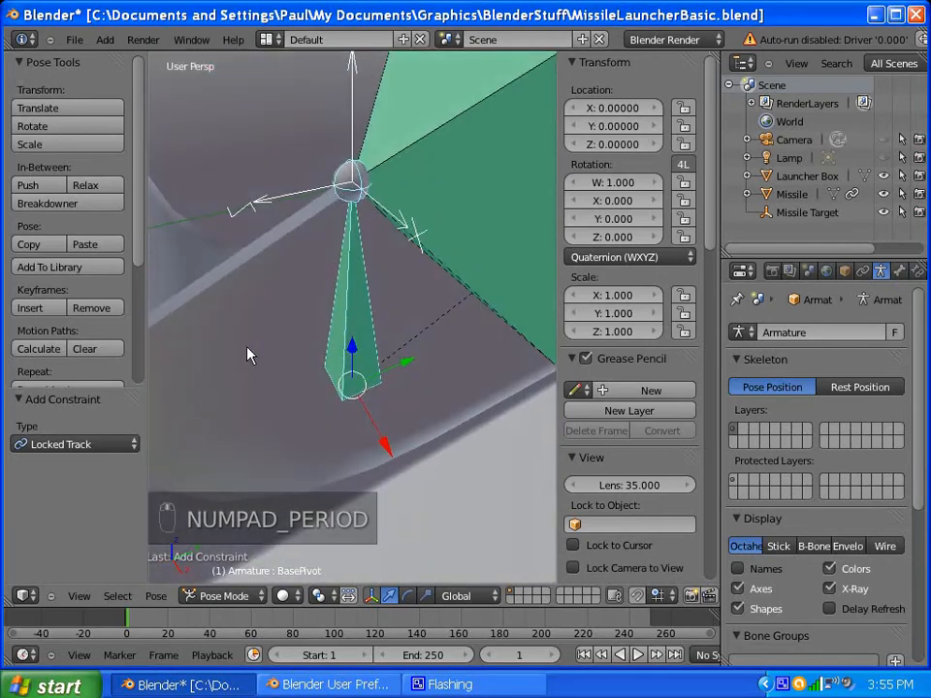
middle_click_drag(368, 293, 367, 295)
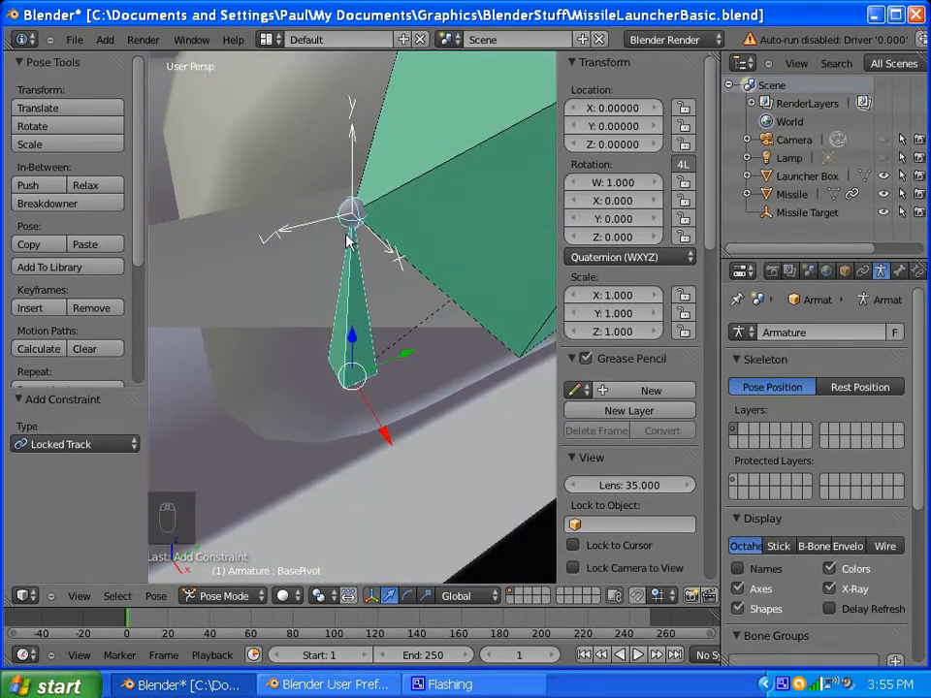
scroll(351, 242, "down", 3)
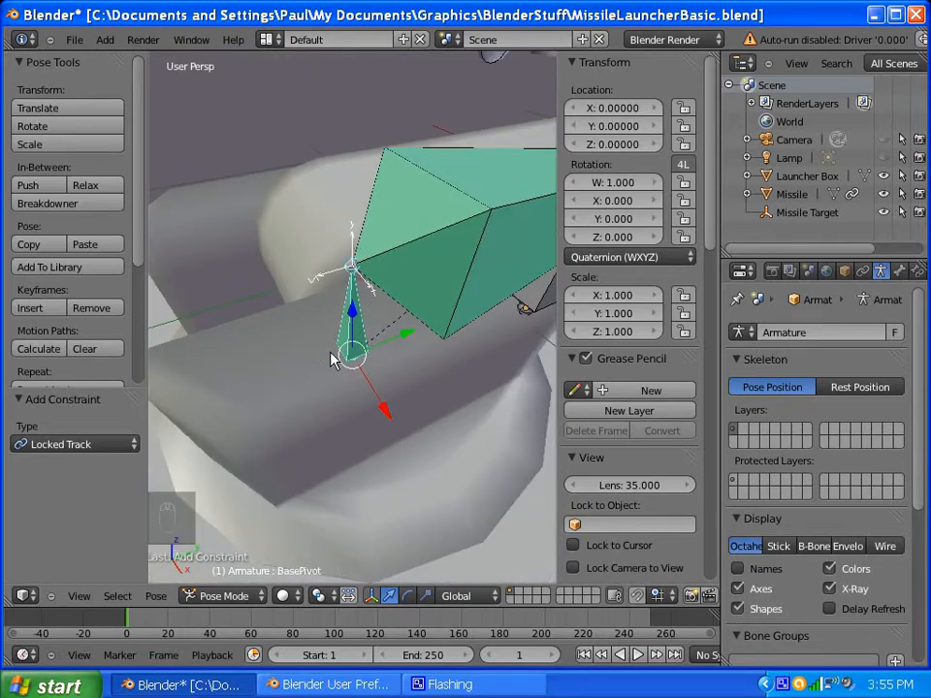
scroll(335, 349, "up", 2)
left_click(359, 319)
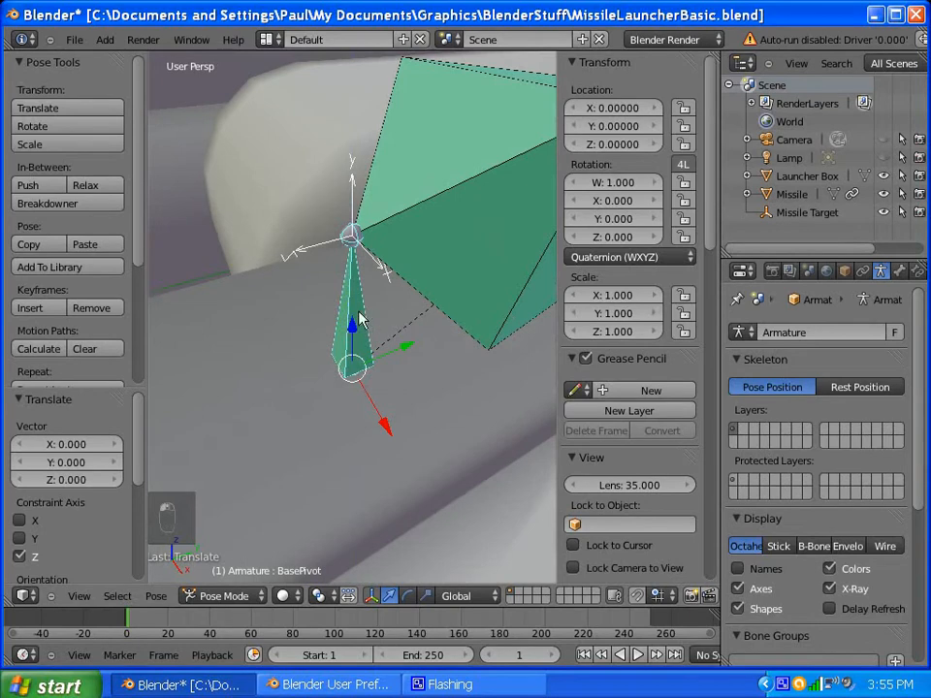
scroll(360, 319, "down", 5)
Step: Set the tracking (To) axis of the BasePivot bone's Locked Track constraint to Z
left_click(898, 271)
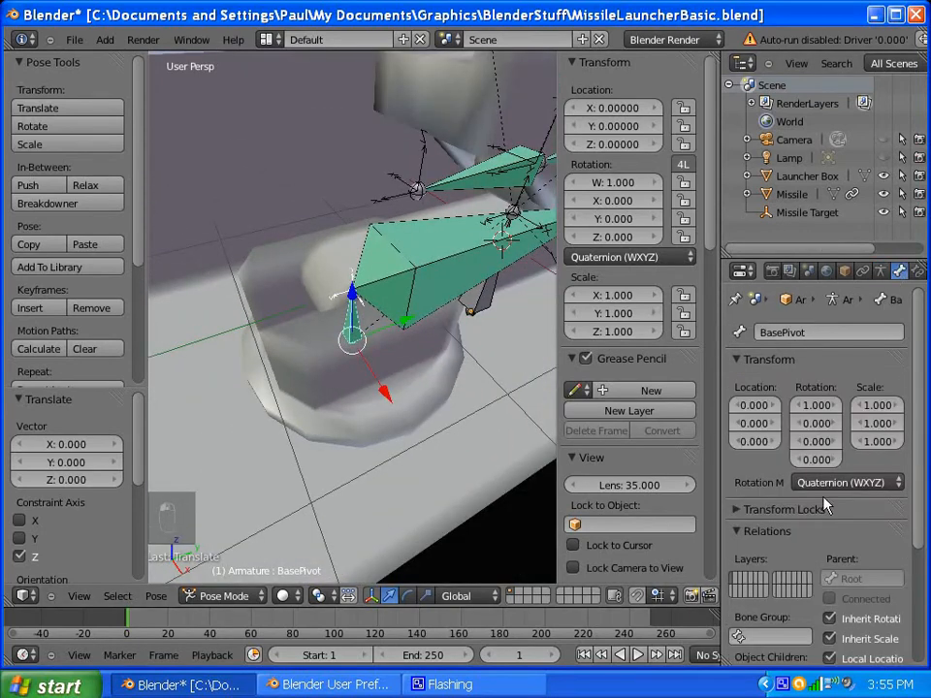
left_click(917, 272)
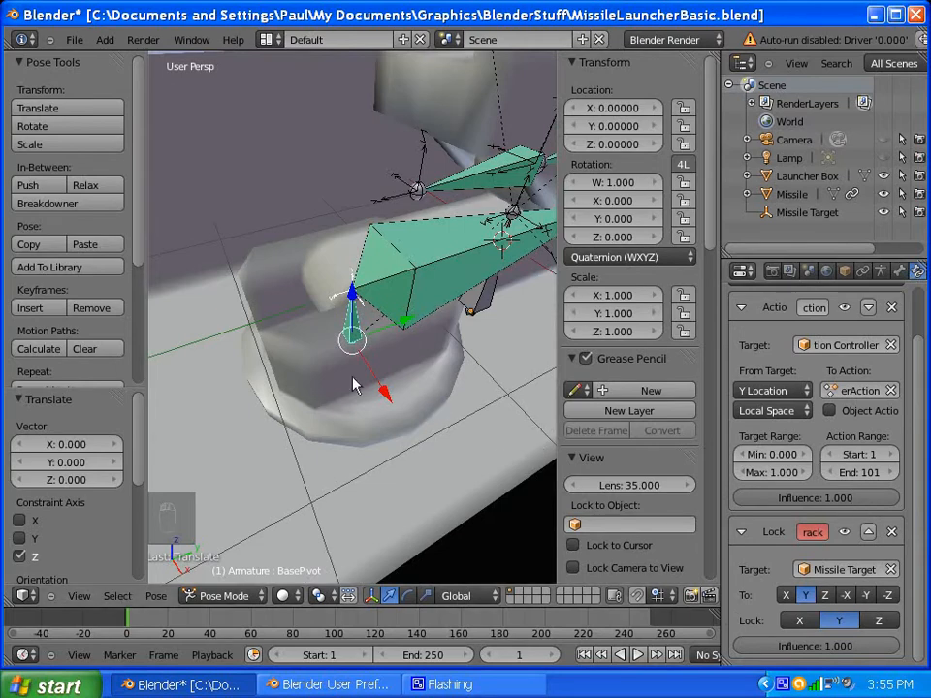
scroll(335, 323, "up", 3)
scroll(330, 308, "down", 2)
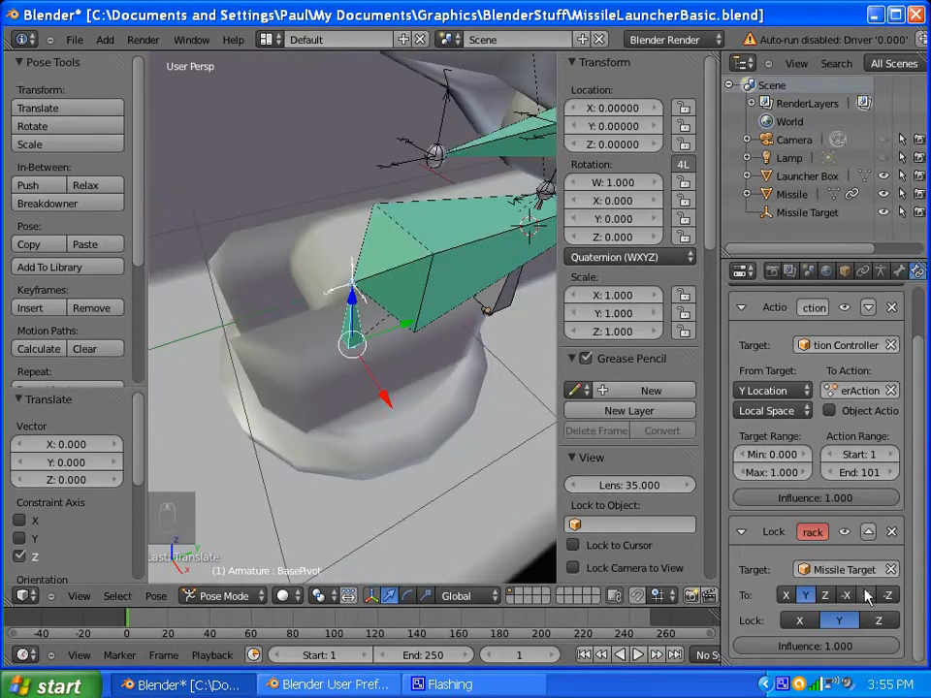
left_click(825, 596)
scroll(388, 386, "down", 6)
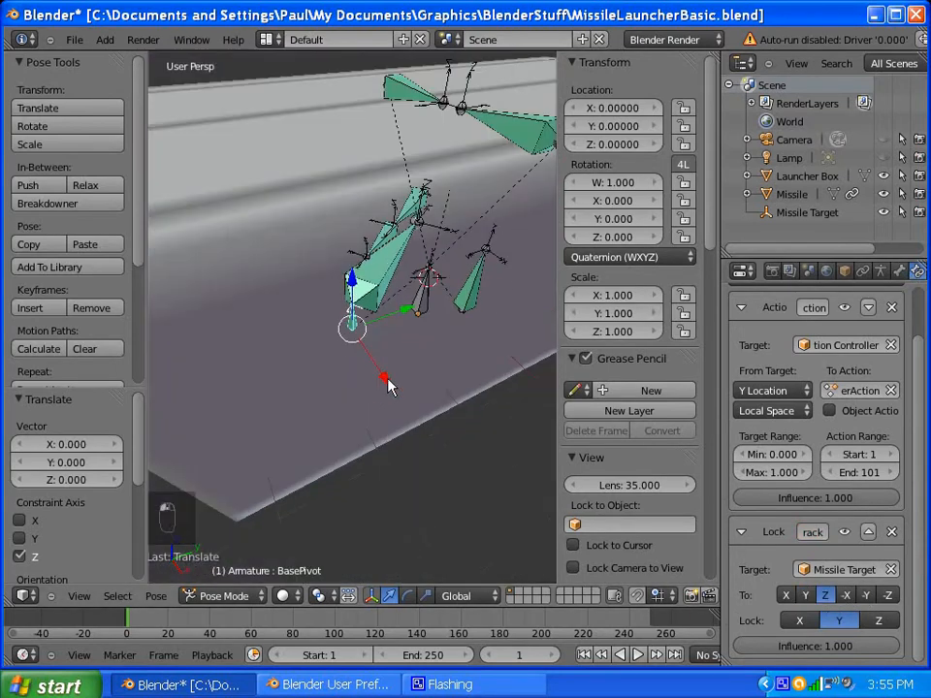
Step: Select the Launcher Box and set its Arm Launc custom property to 1 to deploy the arm
scroll(388, 385, "down", 3)
middle_click_drag(311, 333, 303, 381)
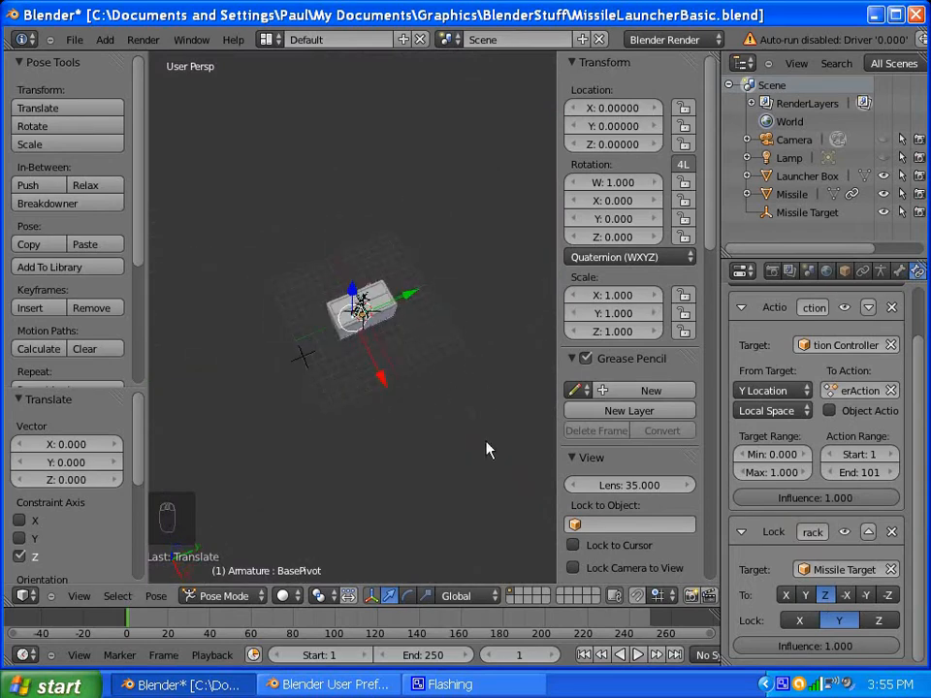
scroll(362, 335, "up", 5)
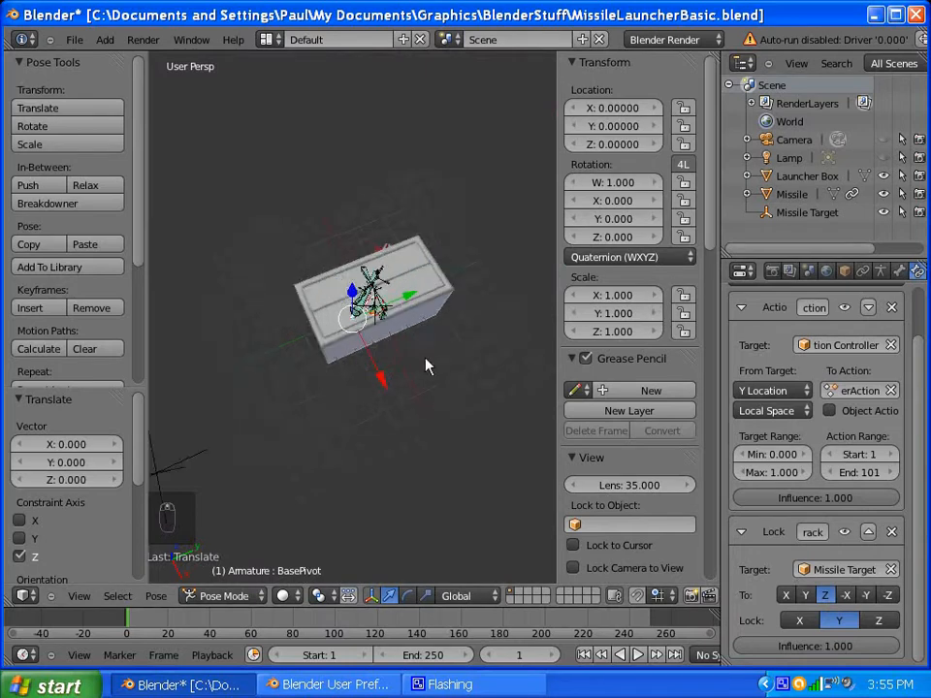
scroll(426, 360, "down", 2)
scroll(373, 359, "up", 3)
scroll(371, 364, "up", 2)
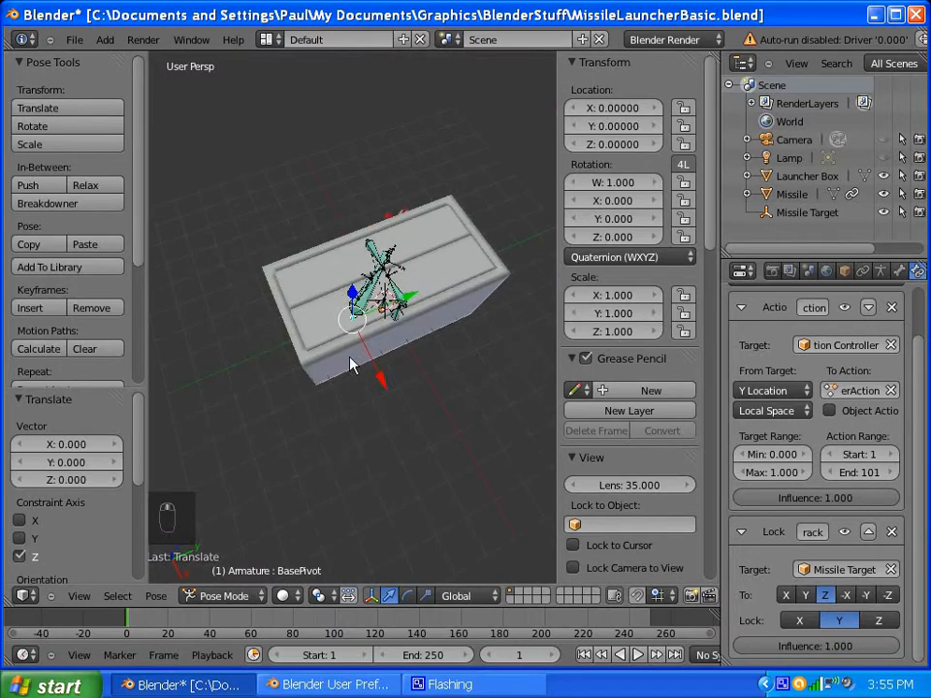
middle_click_drag(424, 300, 264, 333)
right_click(284, 342)
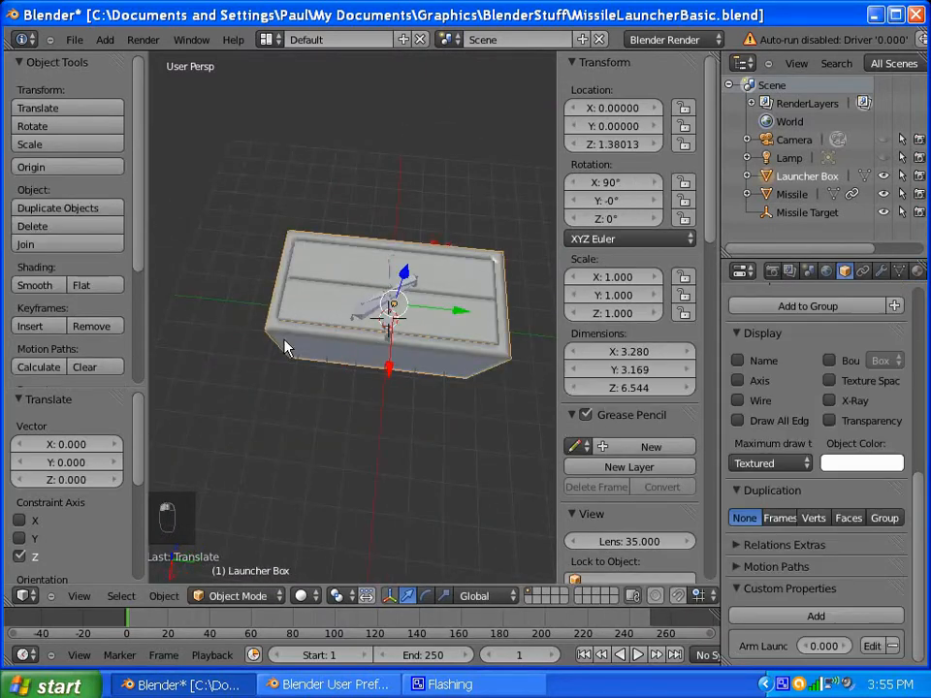
scroll(384, 308, "down", 4)
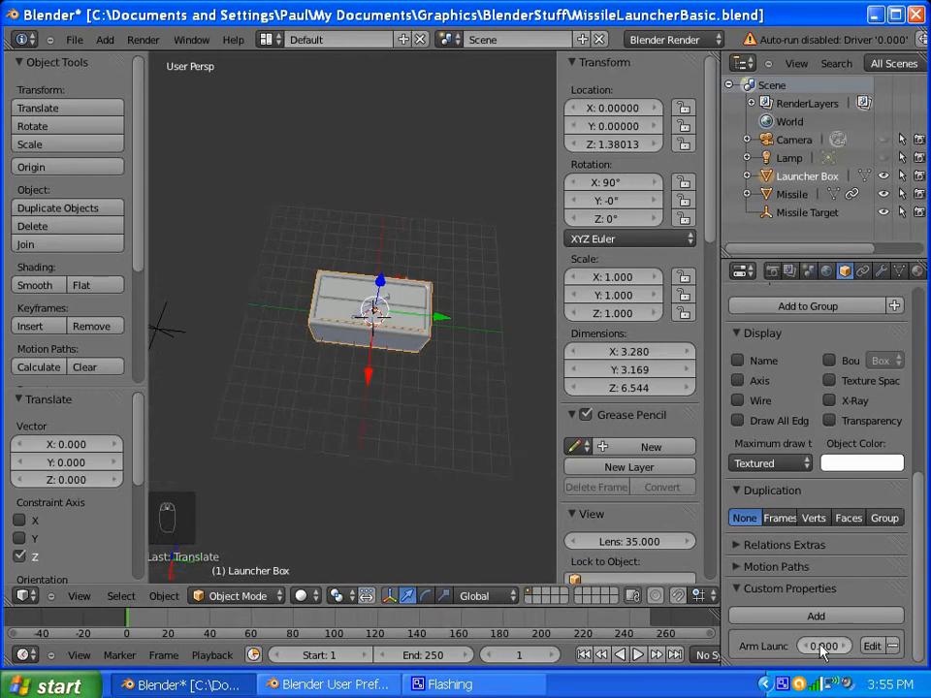
left_click_drag(828, 646, 29, 638)
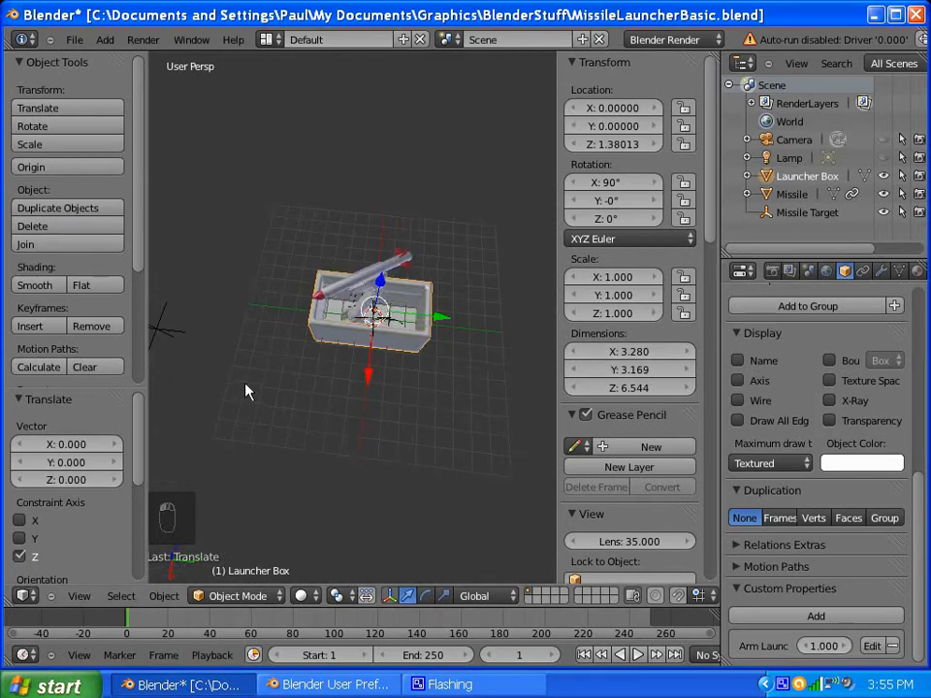
Step: Select the Missile Target empty and move it about -7.32 units along the X axis to test the tracking
scroll(257, 365, "down", 1)
right_click(219, 325)
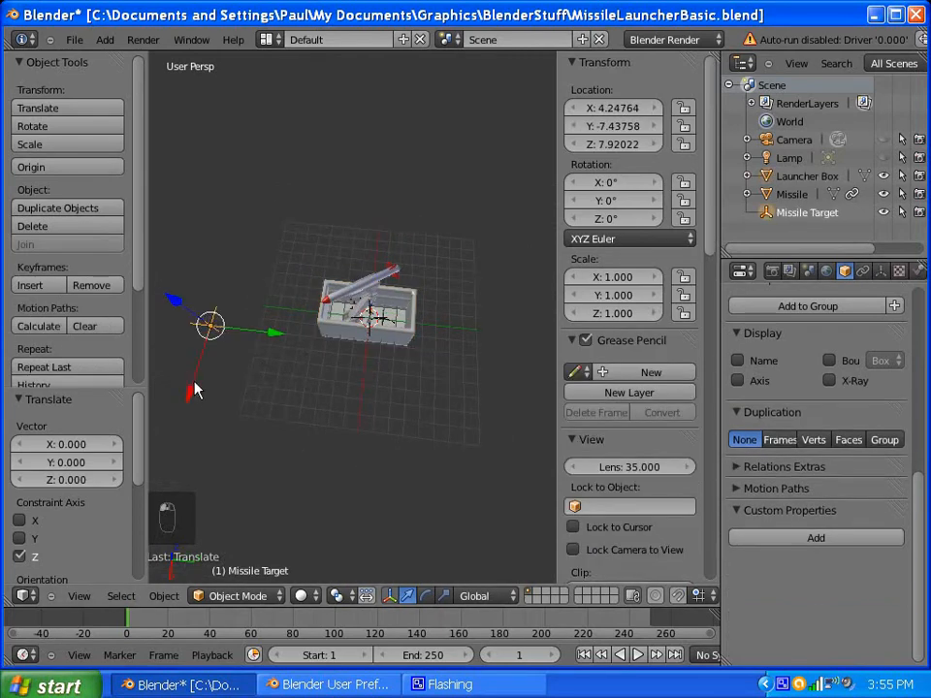
left_click_drag(194, 383, 196, 248)
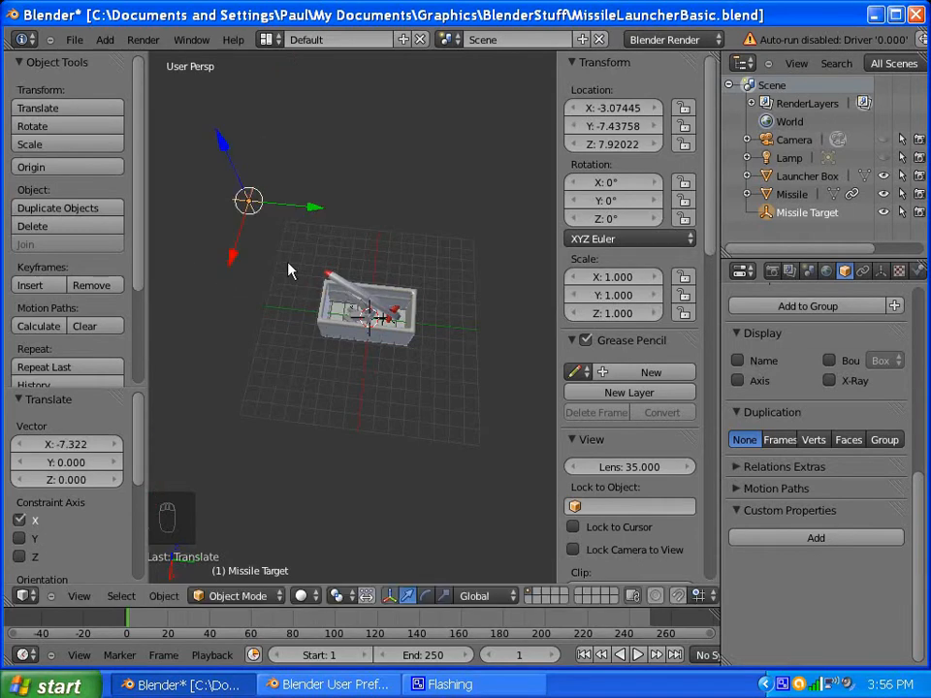
Step: Select the armature's Launcher rail bone and add a Locked Track constraint to it
scroll(324, 317, "up", 1)
middle_click_drag(324, 322, 353, 244)
scroll(356, 255, "up", 4)
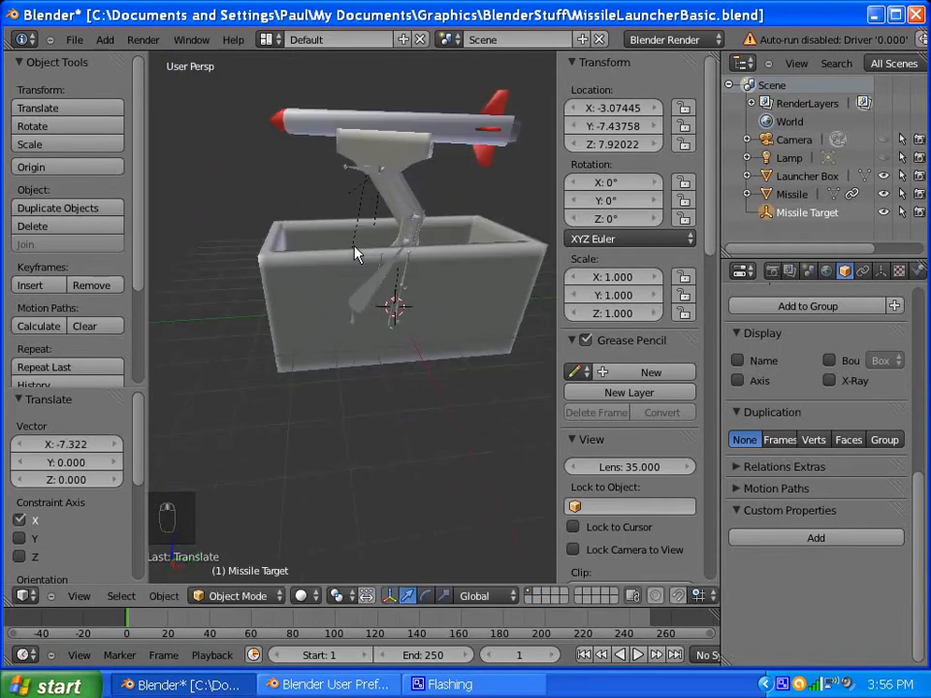
middle_click_drag(334, 201, 428, 204)
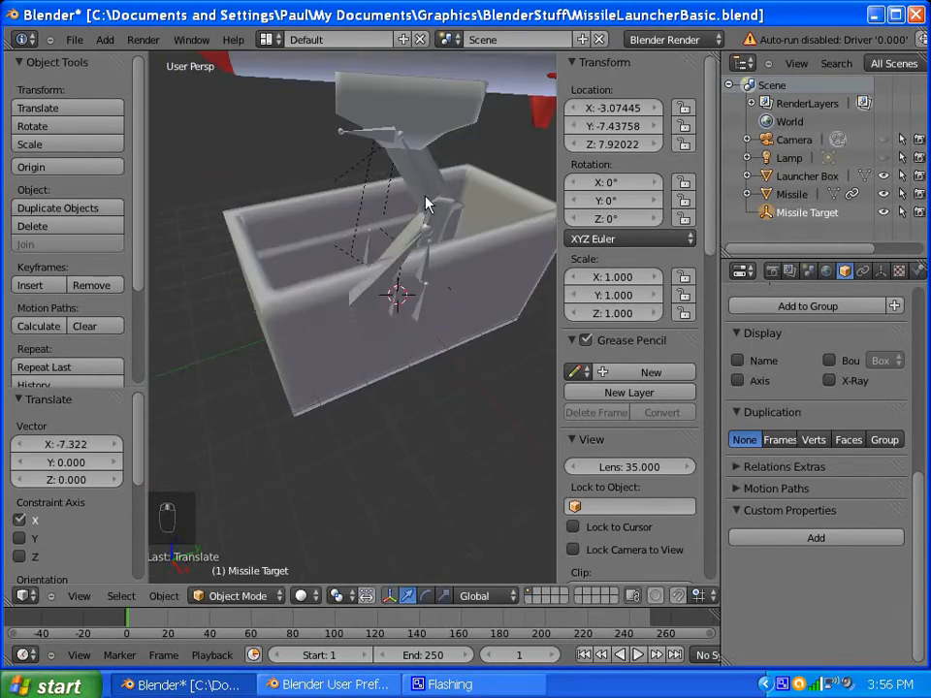
right_click(367, 139)
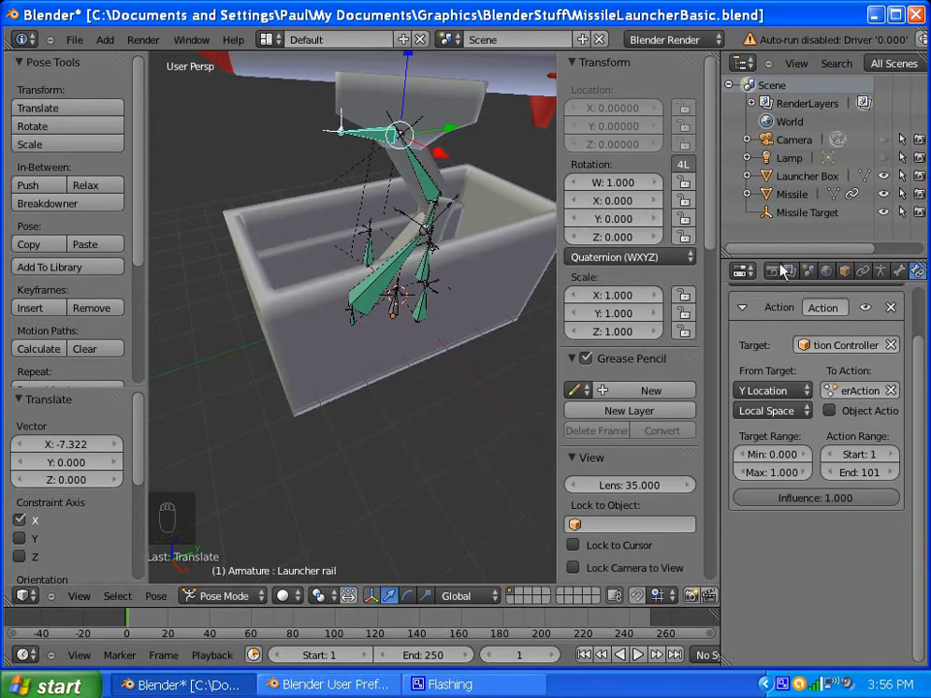
middle_click_drag(885, 330, 875, 279)
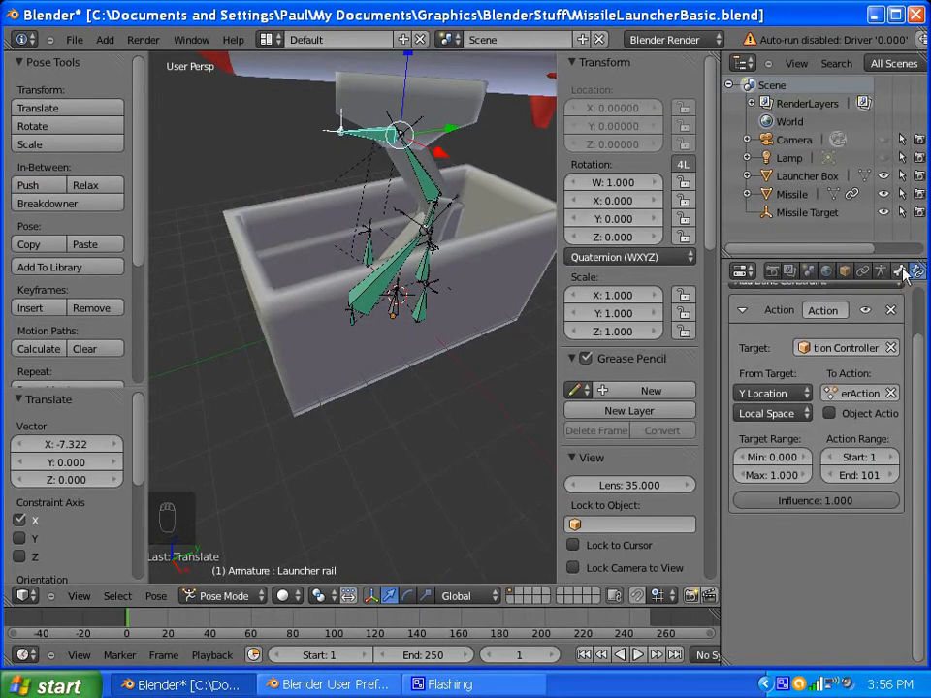
scroll(902, 274, "down", 1)
scroll(912, 388, "up", 3)
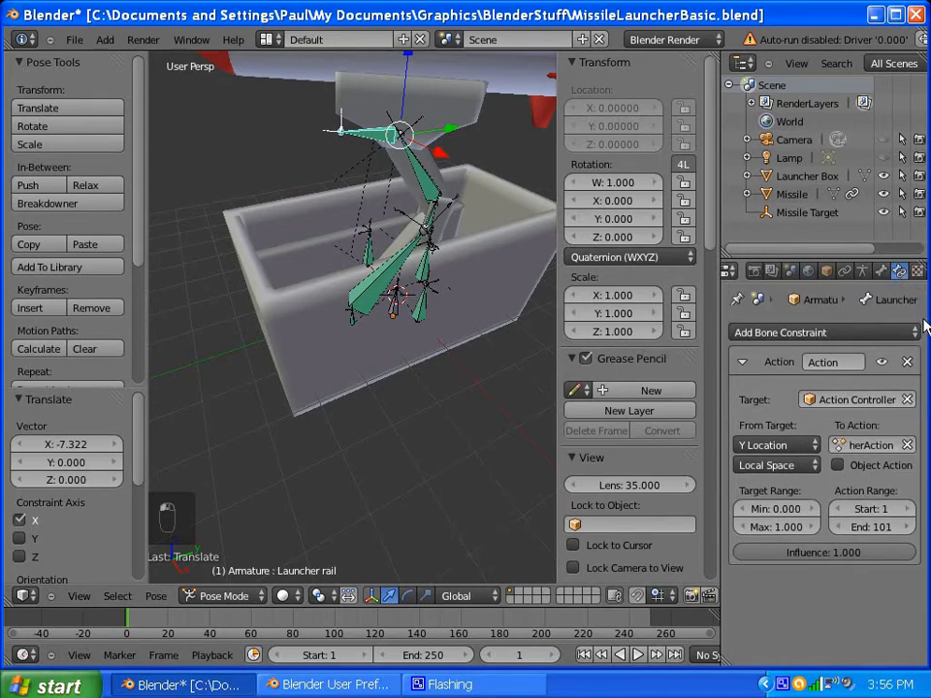
left_click(876, 333)
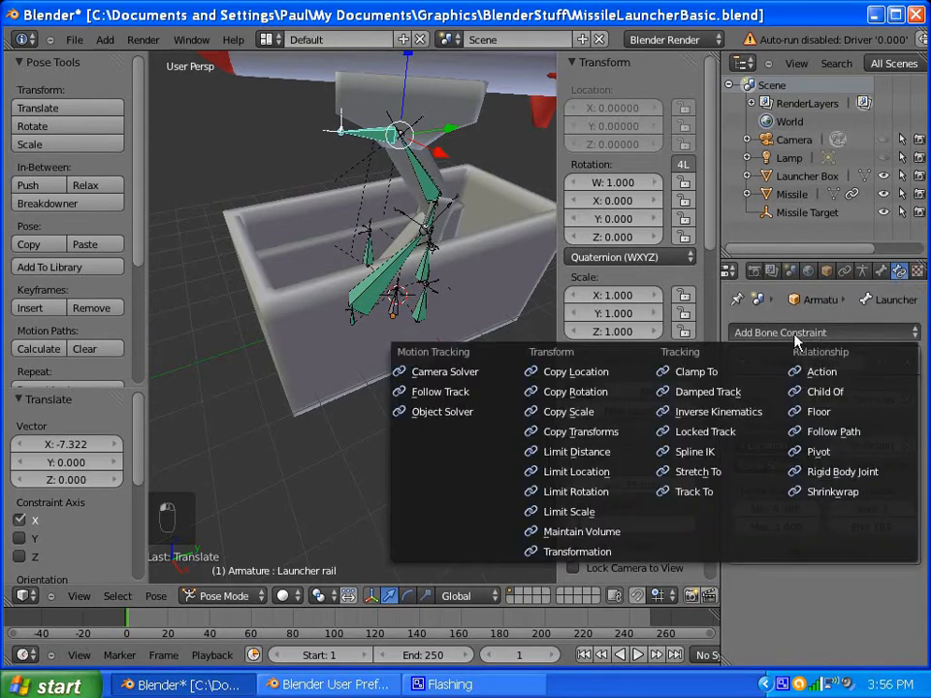
left_click(720, 438)
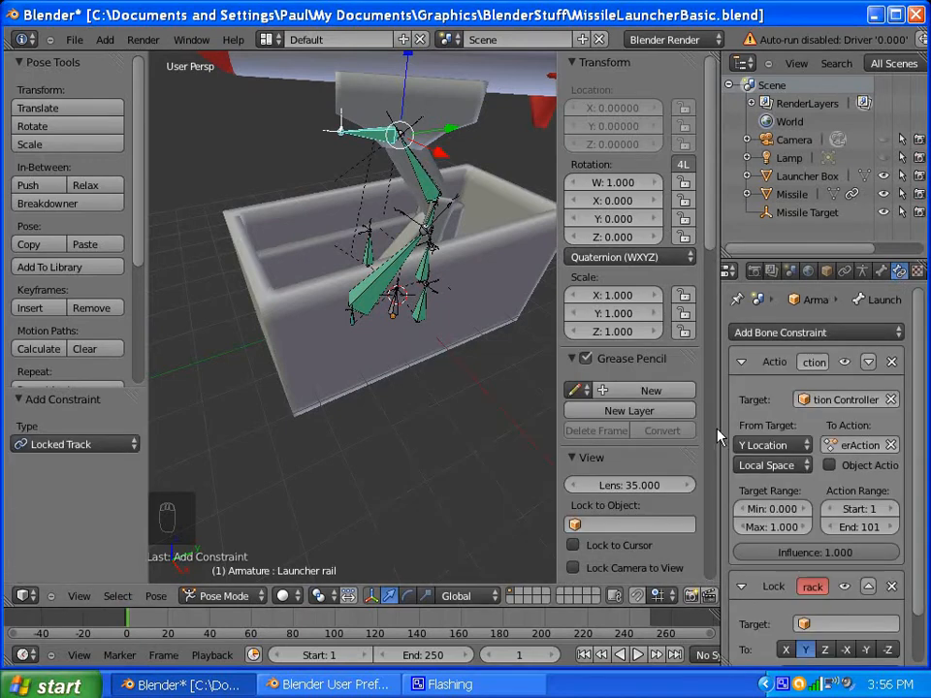
Step: Set Missile Target as the target of the Launcher rail bone's Locked Track constraint
scroll(410, 431, "down", 4)
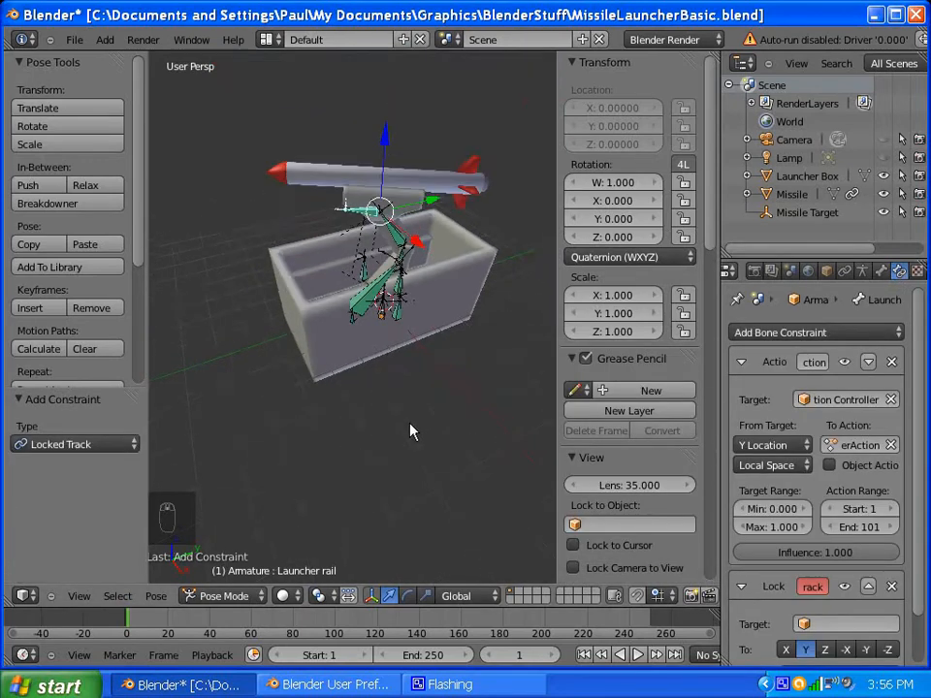
left_click(803, 622)
scroll(799, 571, "down", 4)
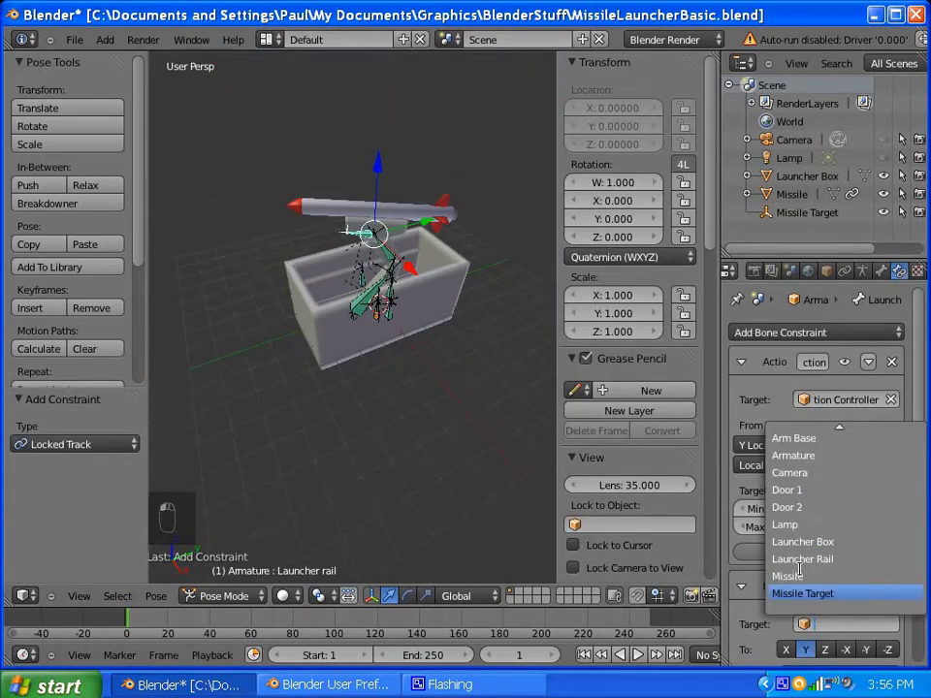
left_click(804, 592)
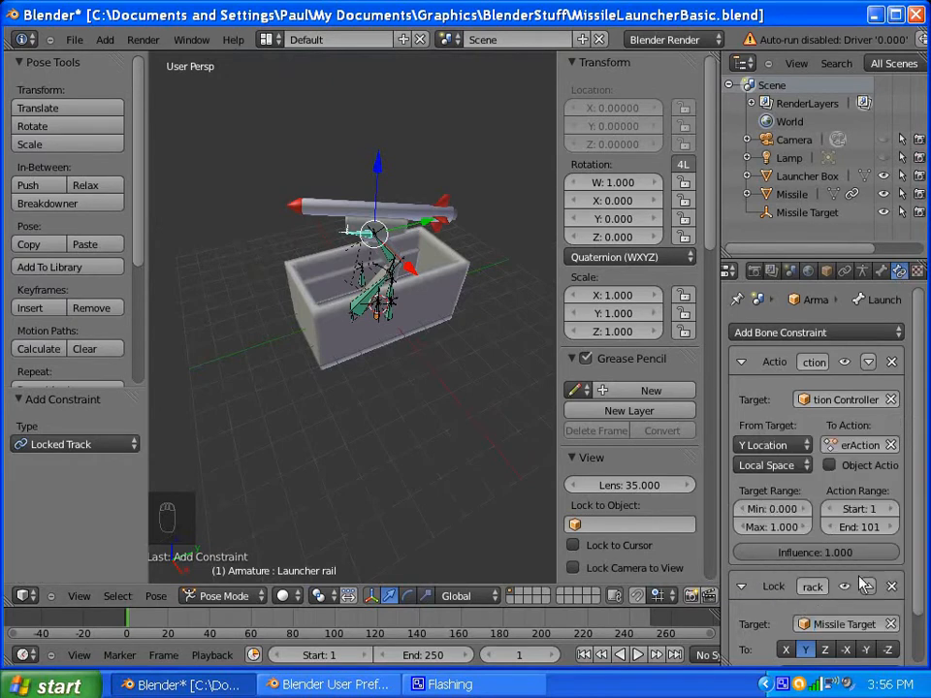
Step: Move the Missile Target empty down along the Z axis and about -1.18 units along X to test the launcher rail's tracking
scroll(689, 539, "down", 2)
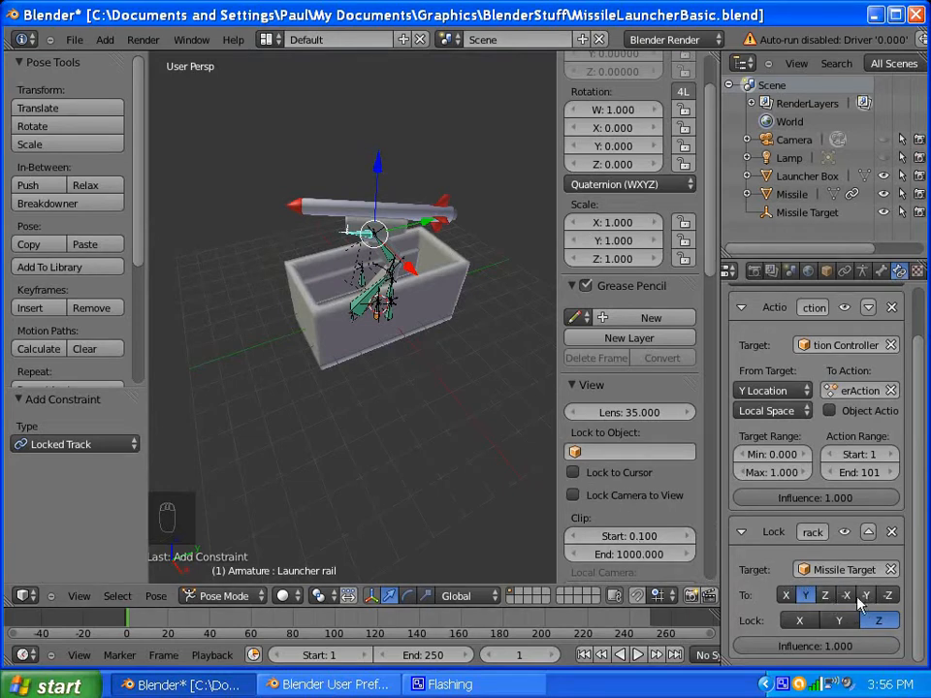
scroll(298, 268, "up", 2)
middle_click_drag(298, 268, 373, 257)
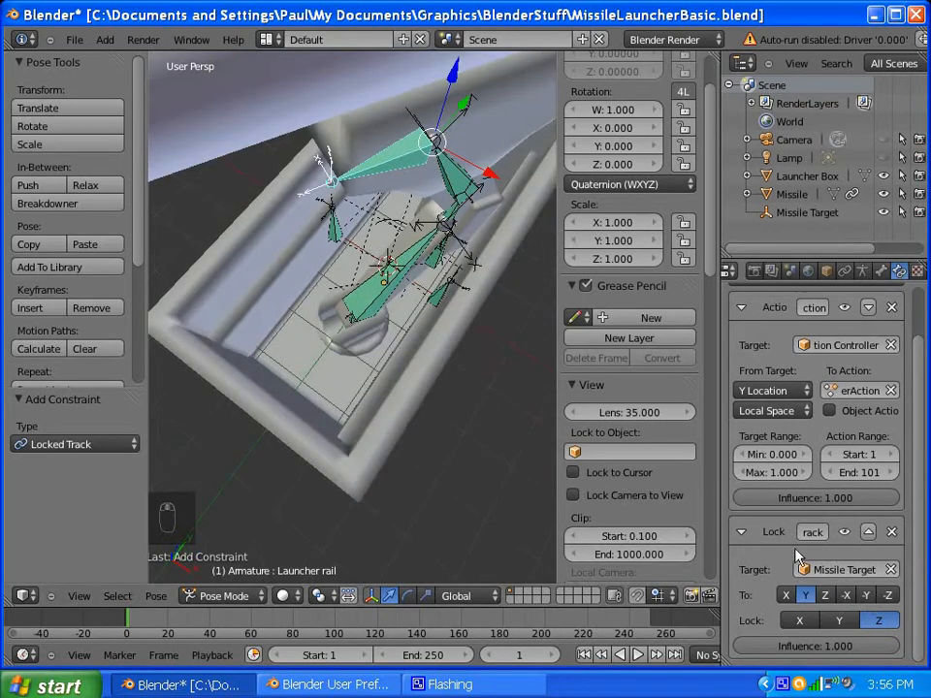
middle_click_drag(462, 468, 427, 377)
scroll(425, 377, "down", 6)
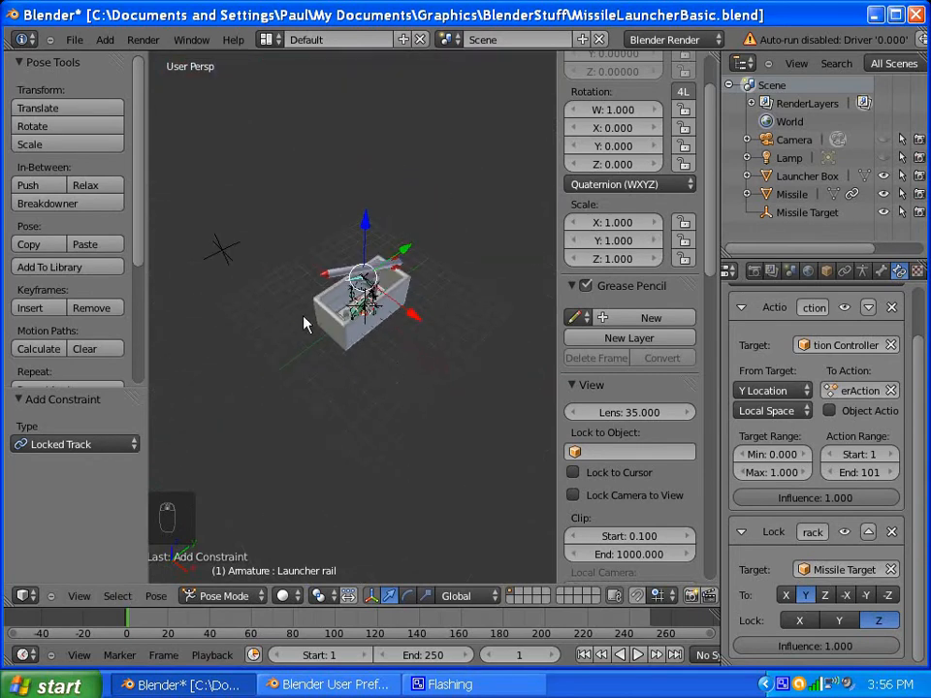
right_click(215, 250)
key("g")
key("z")
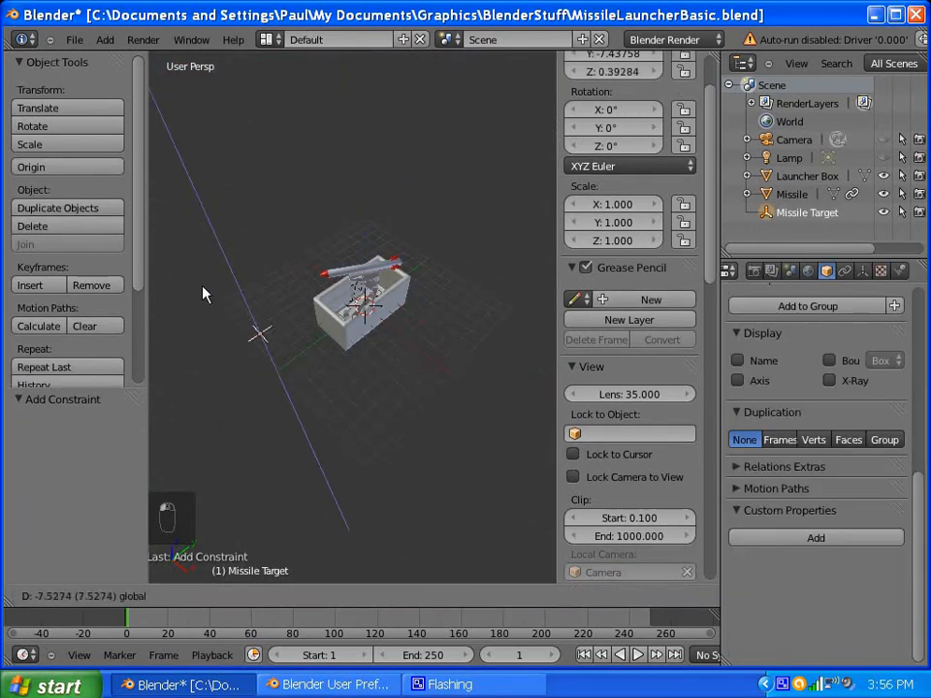
left_click_drag(210, 194, 211, 198)
mouse_move(258, 281)
left_mouse_down()
mouse_move(311, 322)
mouse_move(262, 268)
mouse_move(262, 276)
left_mouse_up()
scroll(262, 277, "up", 6)
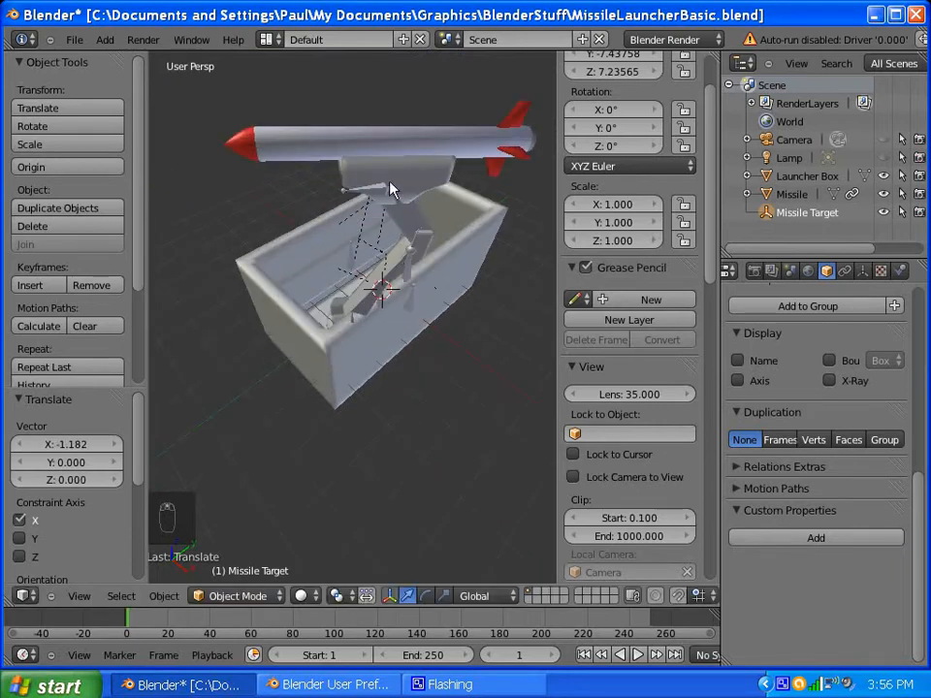
Step: Select the Launcher rail bone and set the lock axis of its Locked Track constraint to X
right_click(393, 189)
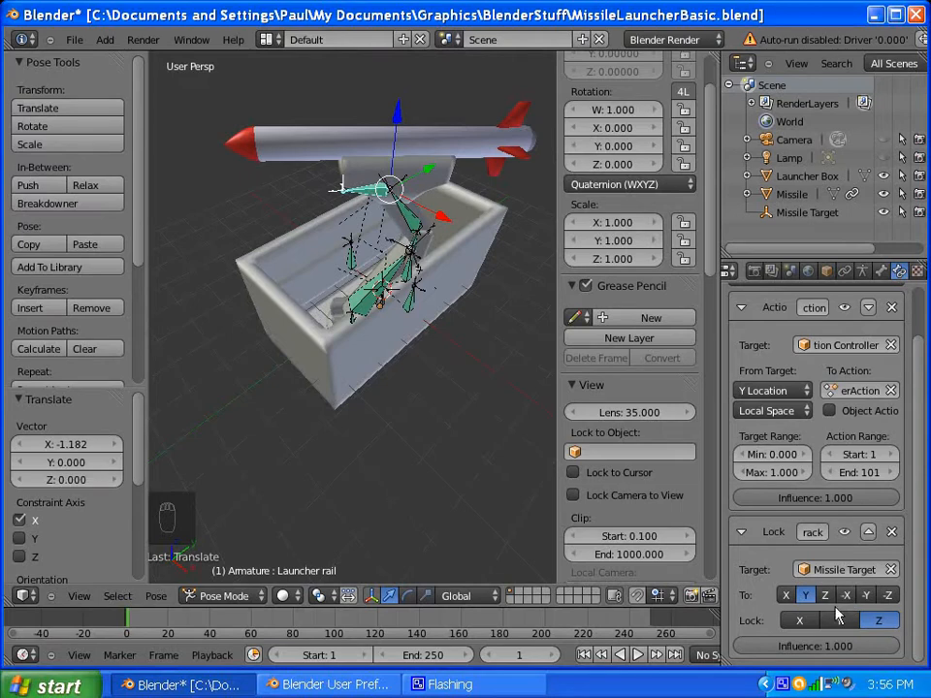
middle_click_drag(410, 222, 195, 260)
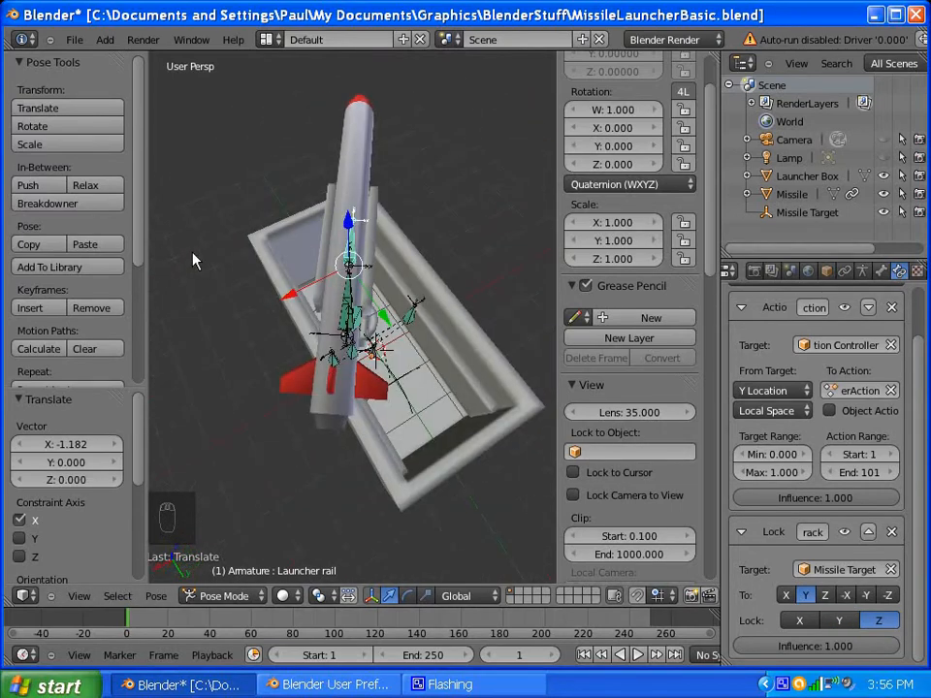
scroll(413, 248, "up", 5)
scroll(412, 248, "down", 4)
middle_click_drag(409, 258, 224, 260)
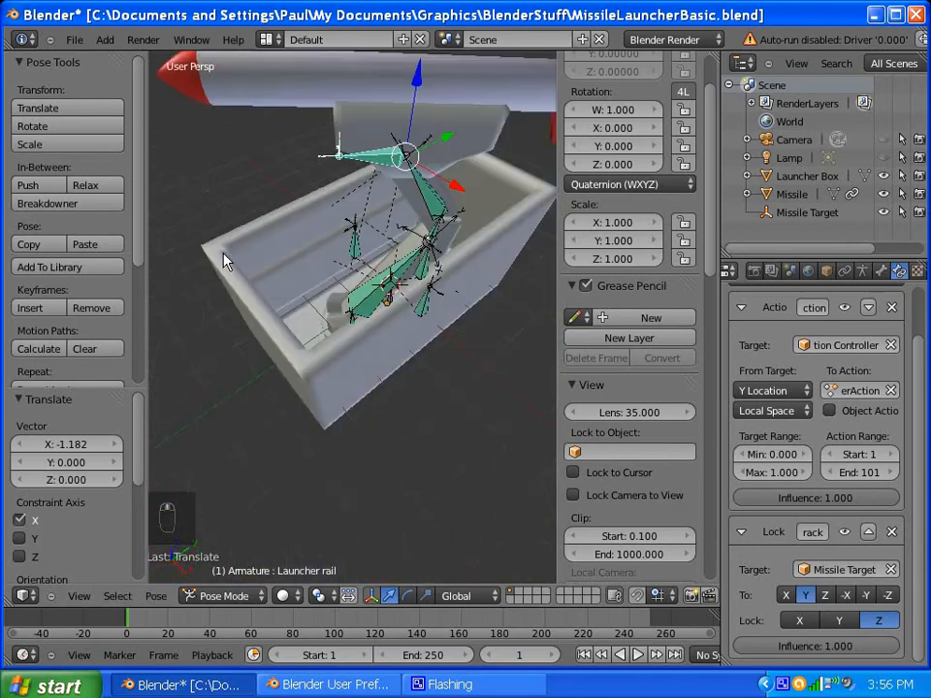
left_click(799, 620)
Step: Select the Missile Target empty and move it about -0.46 units along the Z axis to test the rail's tilt
scroll(315, 269, "down", 5)
scroll(315, 269, "down", 3)
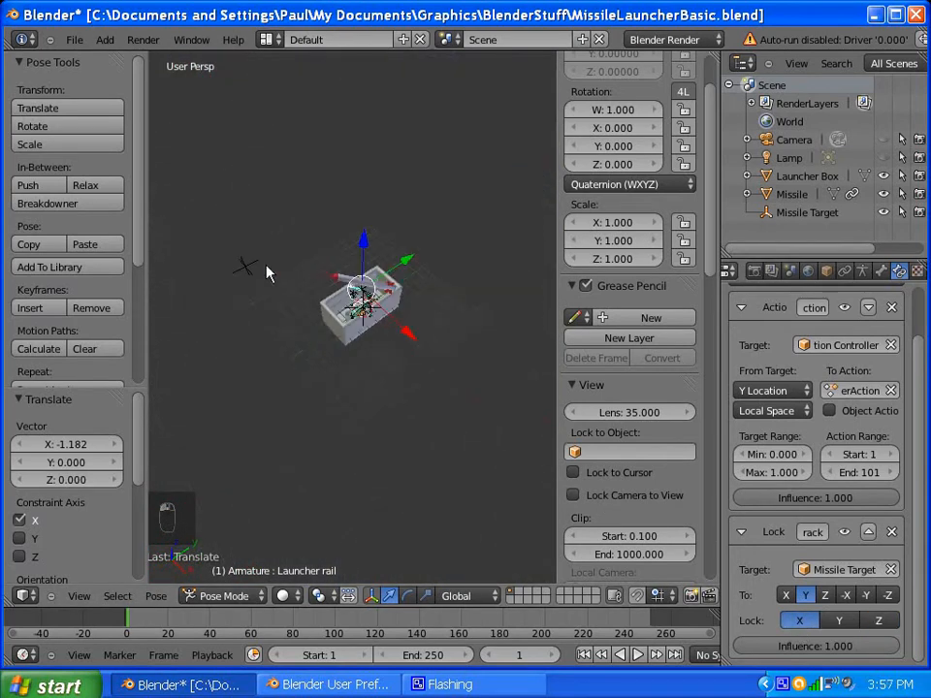
right_click(248, 271)
key("g")
key("z")
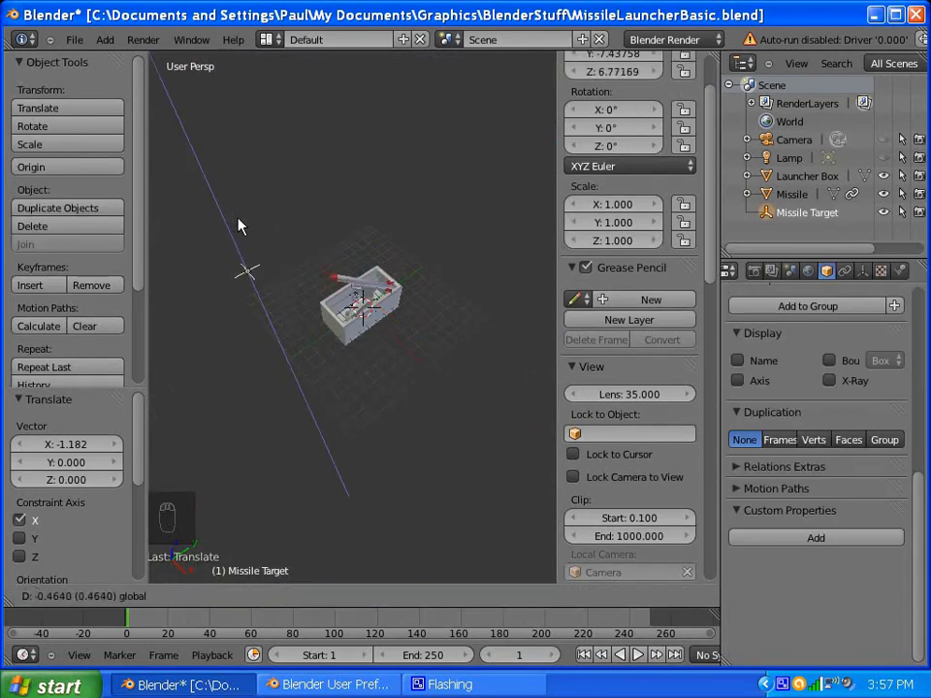
left_click(239, 222)
Step: Move the Missile Target about -6.96 units along the Z axis to check that the missile aims downward
middle_click_drag(405, 281, 301, 191)
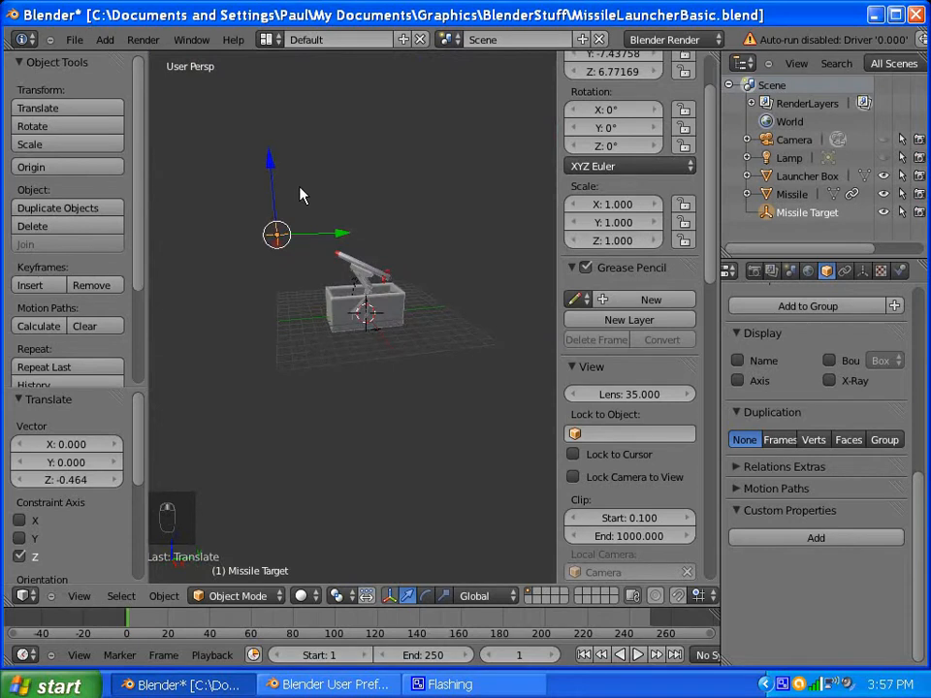
scroll(282, 226, "up", 2)
key("g")
key("z")
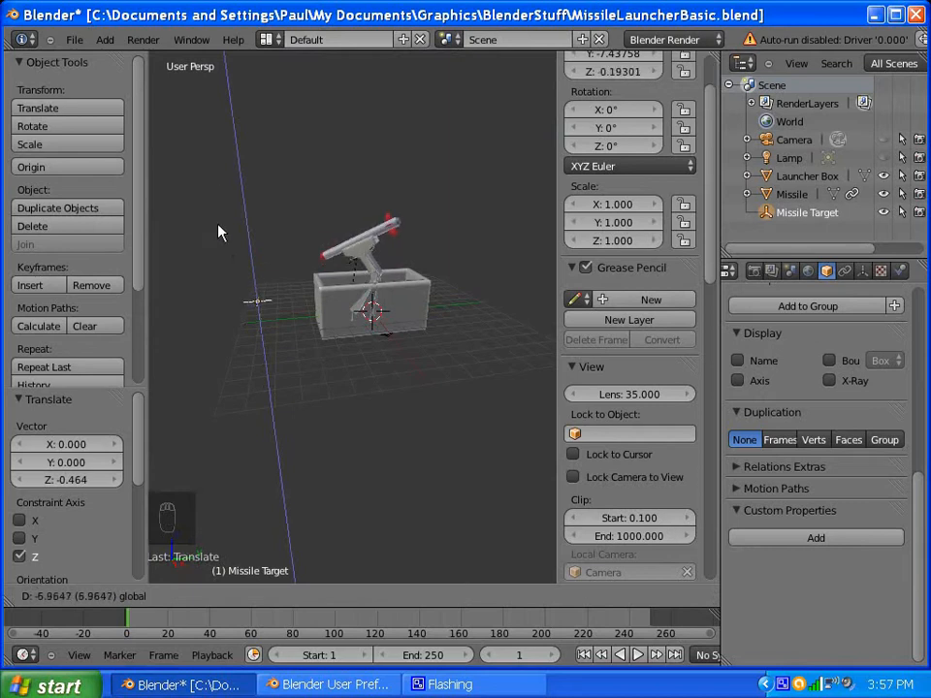
left_click(233, 288)
Step: Test the sideways tracking by moving the Missile Target about 1.45 units and about -3.28 units along the X axis
middle_click_drag(232, 282, 324, 356)
mouse_move(283, 380)
left_mouse_down()
mouse_move(434, 406)
mouse_move(251, 338)
mouse_move(418, 416)
mouse_move(262, 343)
mouse_move(282, 374)
mouse_move(423, 449)
mouse_move(295, 380)
left_mouse_up()
middle_click_drag(357, 357, 344, 294)
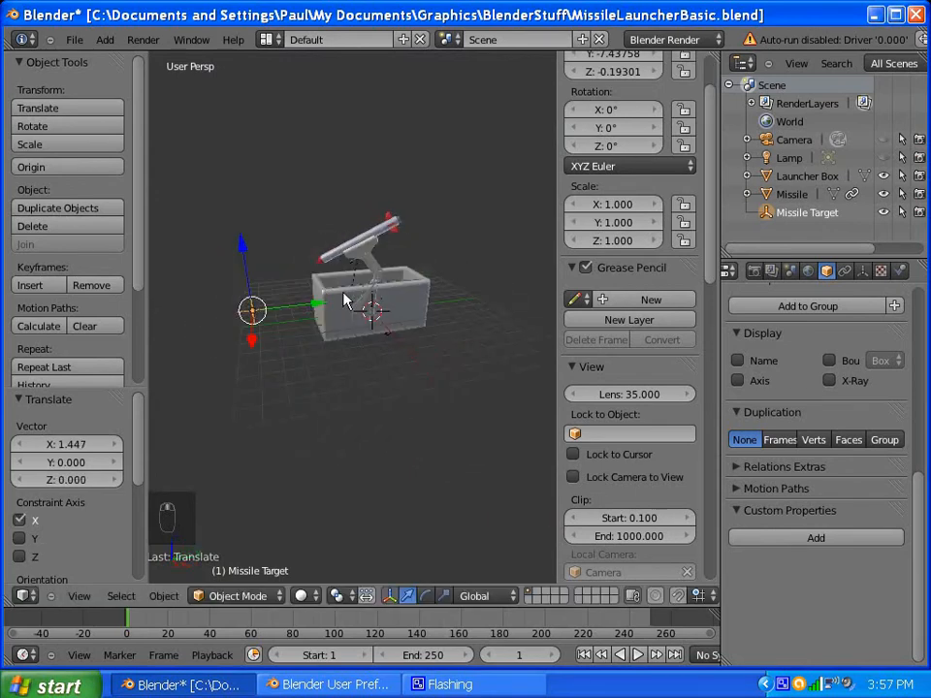
scroll(337, 294, "up", 4)
scroll(337, 300, "up", 2)
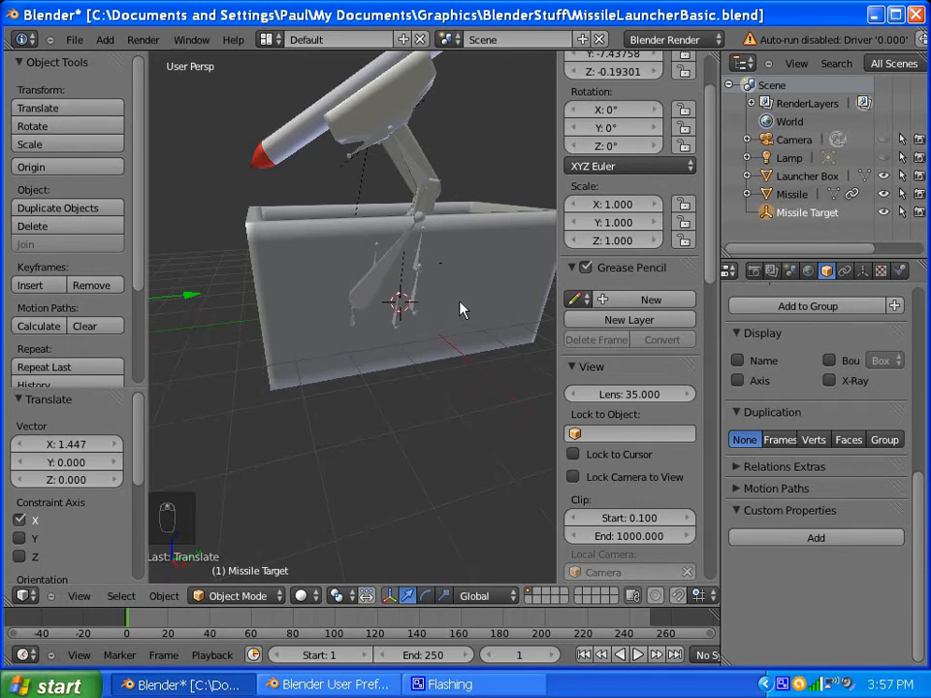
scroll(422, 243, "down", 4)
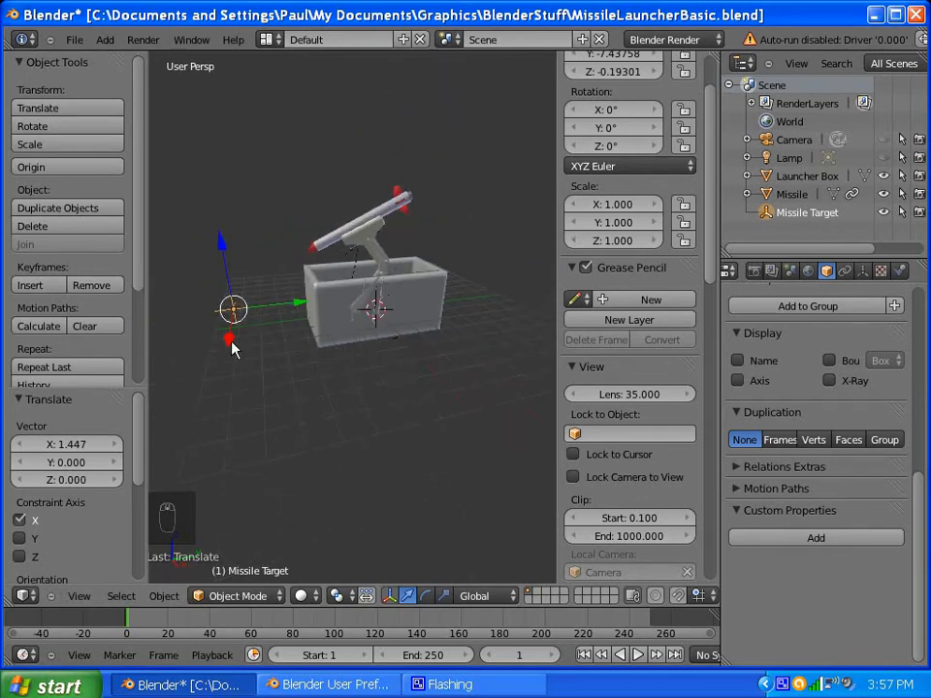
left_click_drag(232, 347, 261, 330)
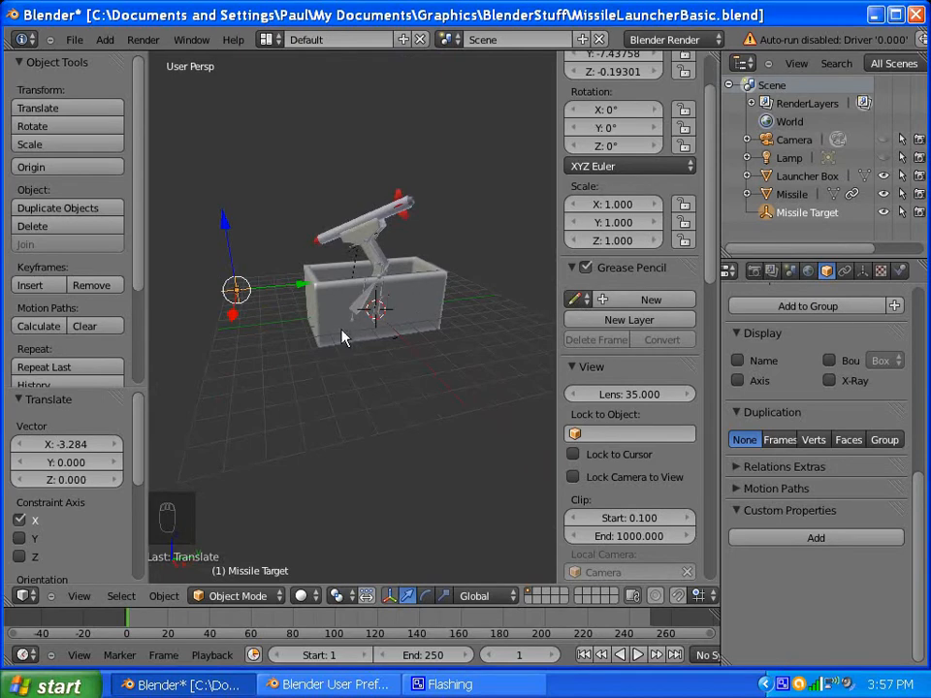
Step: Test stowing by setting the Launcher Box's Arm Launc custom property to 0, checking the missile's pose in the box, and returning it to 1
right_click(344, 335)
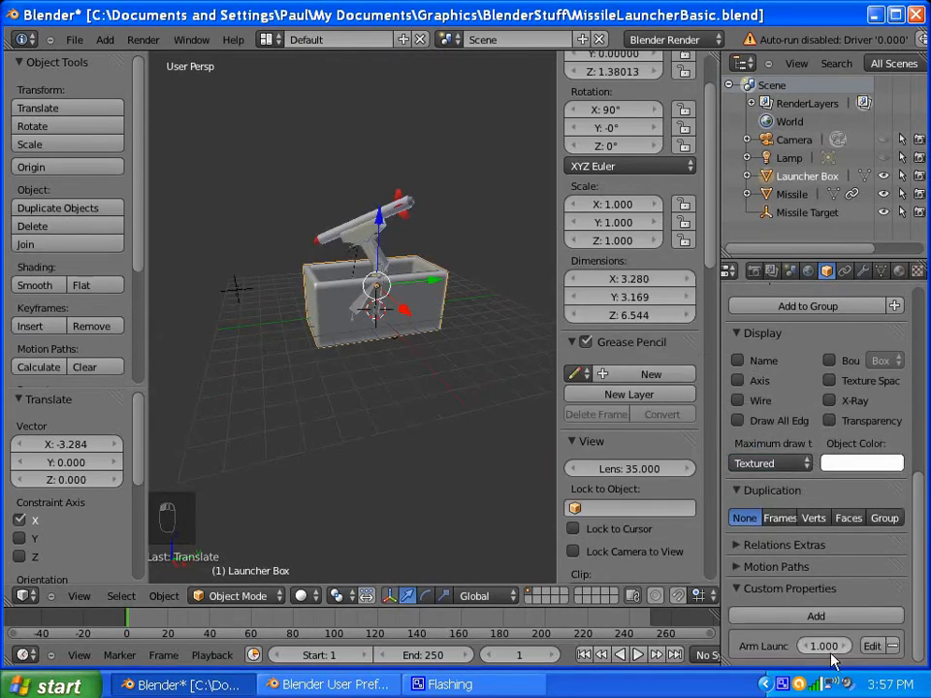
left_click_drag(821, 647, 753, 648)
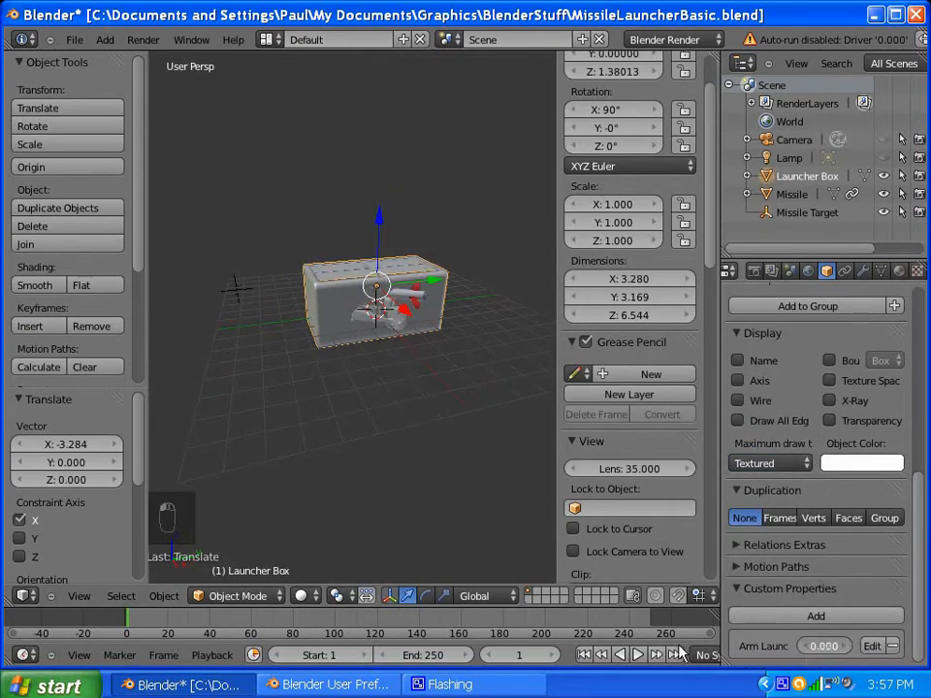
middle_click_drag(420, 370, 447, 375)
scroll(405, 318, "up", 6)
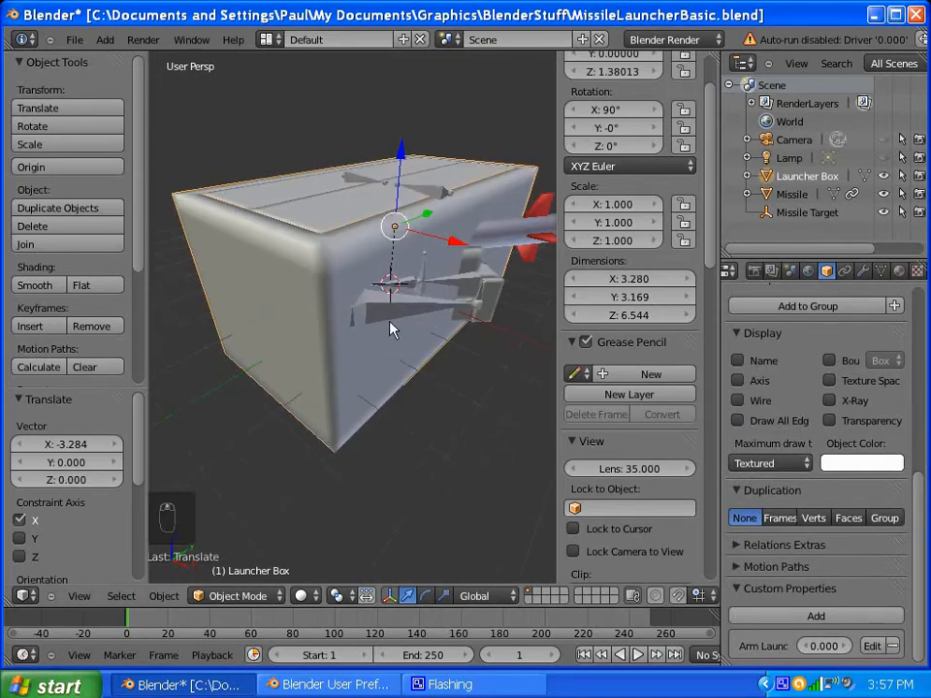
scroll(384, 351, "down", 4)
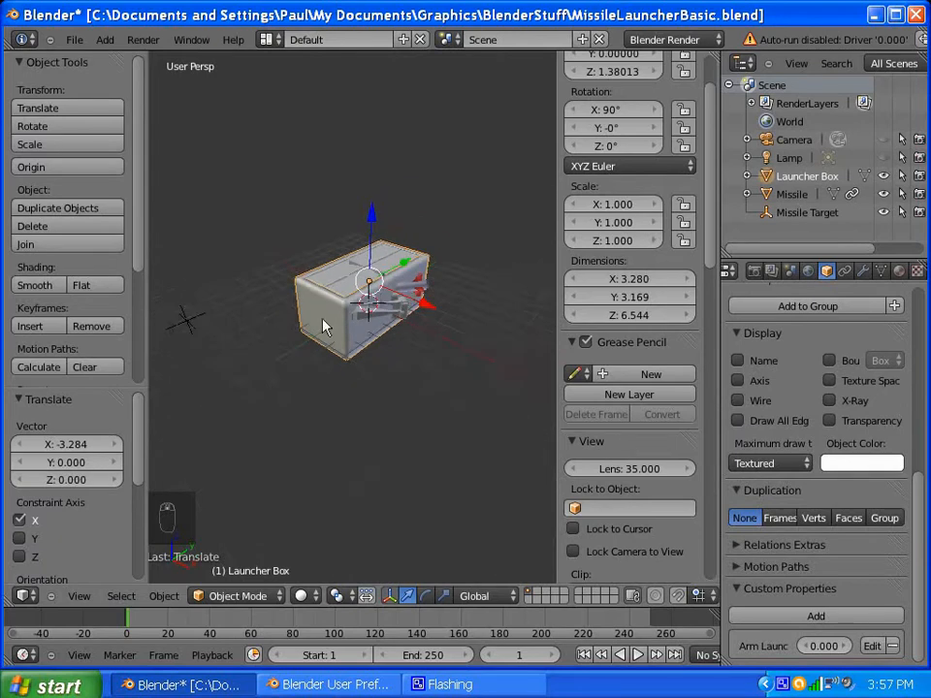
scroll(378, 333, "up", 4)
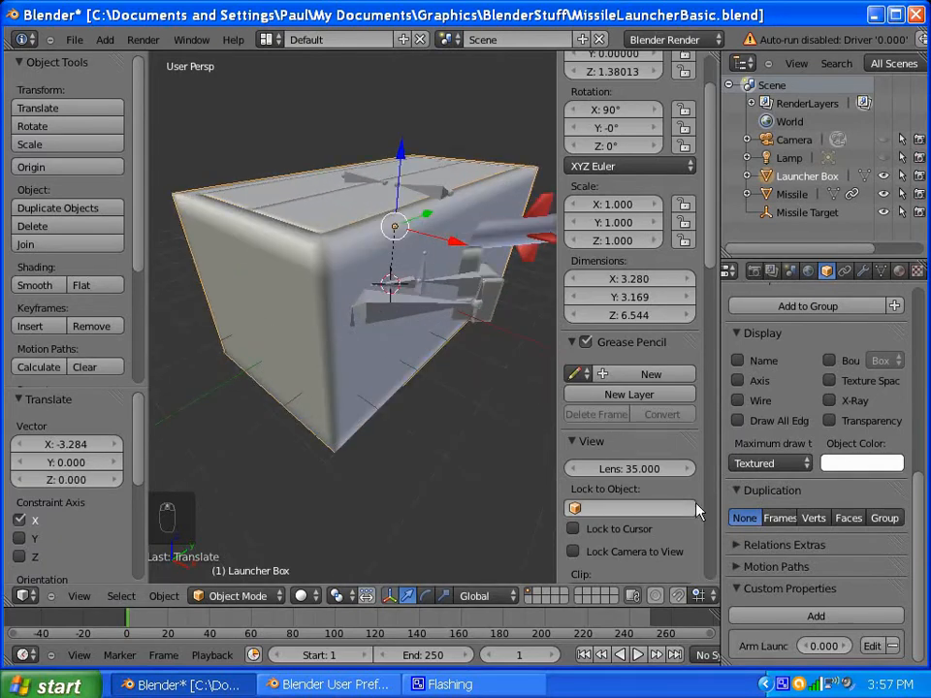
scroll(696, 506, "down", 4)
left_click_drag(812, 643, 62, 621)
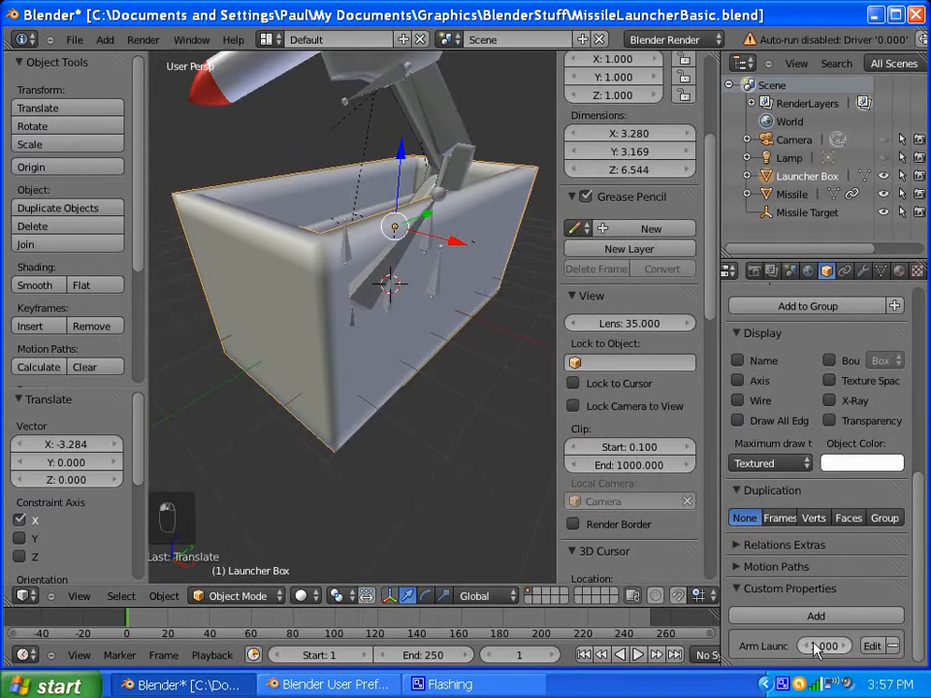
scroll(330, 257, "down", 5)
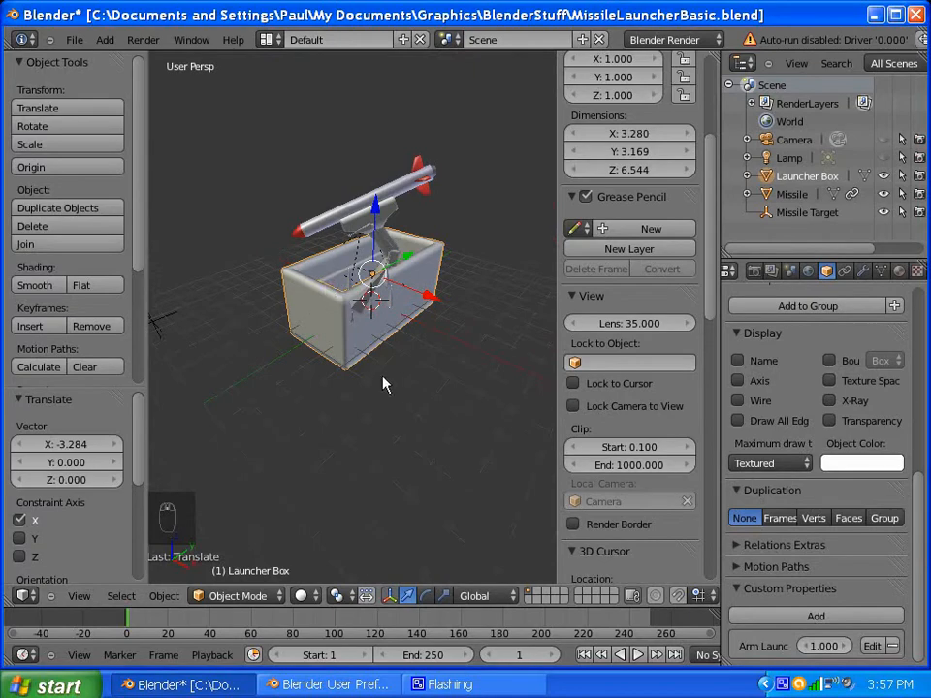
Step: Switch to wireframe display, select the BasePivot bone and add a driver to its Locked Track constraint's Influence
key("z")
scroll(382, 320, "up", 5)
scroll(398, 318, "up", 4)
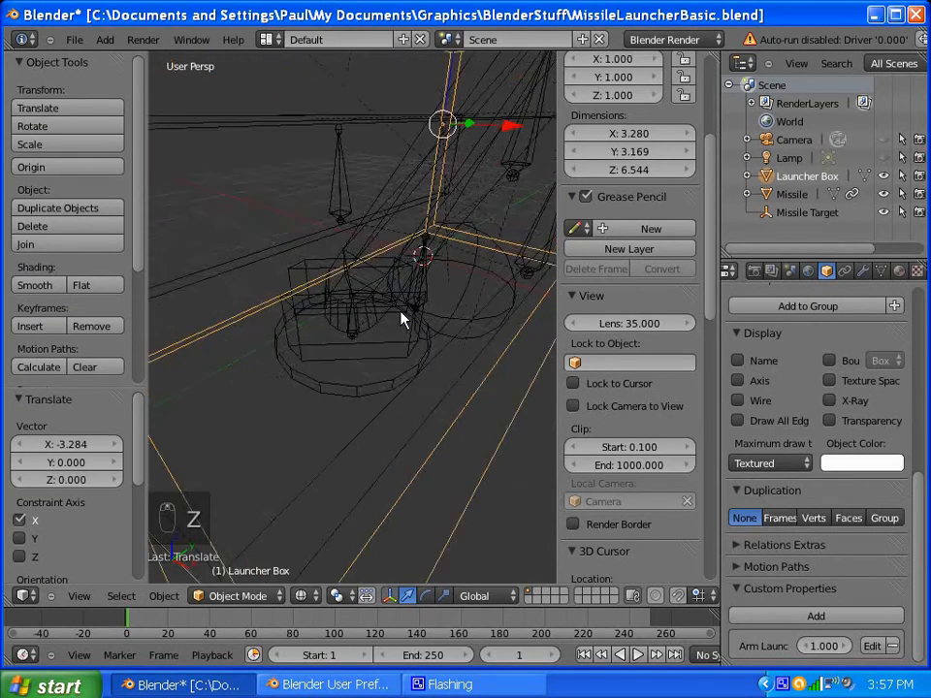
right_click(355, 328)
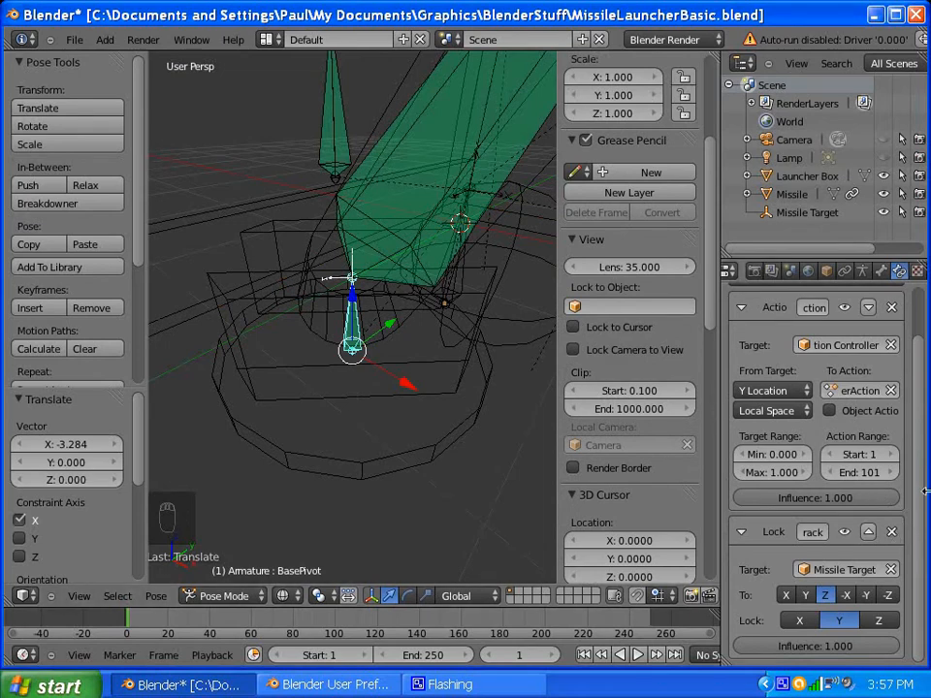
right_click(797, 658)
right_click(788, 650)
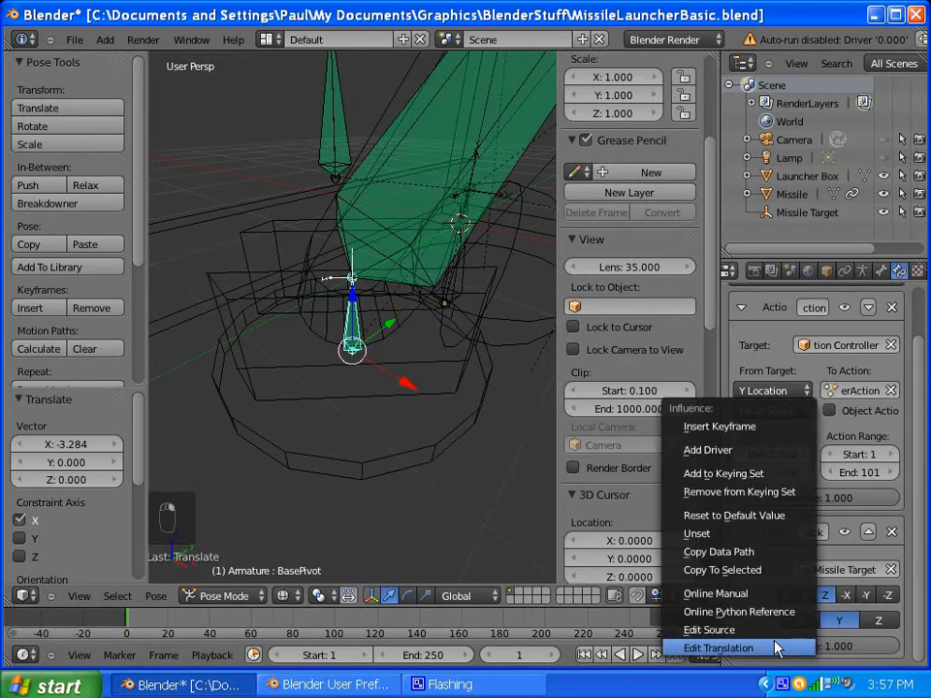
left_click(719, 450)
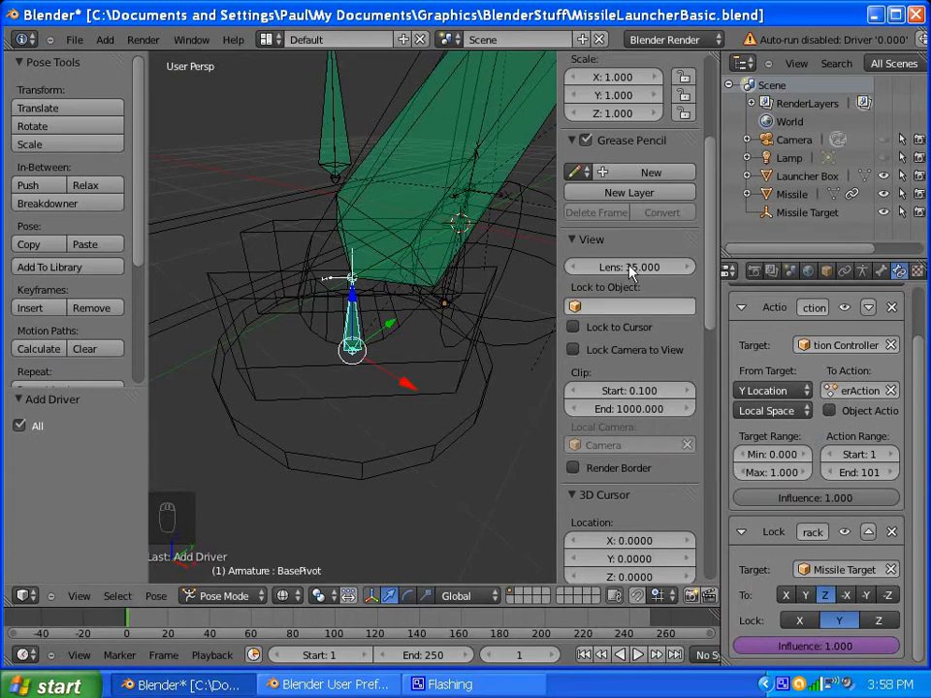
Step: Select the Launcher rail bone and add a driver to the Influence of its Locked Track constraint
middle_click_drag(485, 233, 376, 193)
right_click(380, 193)
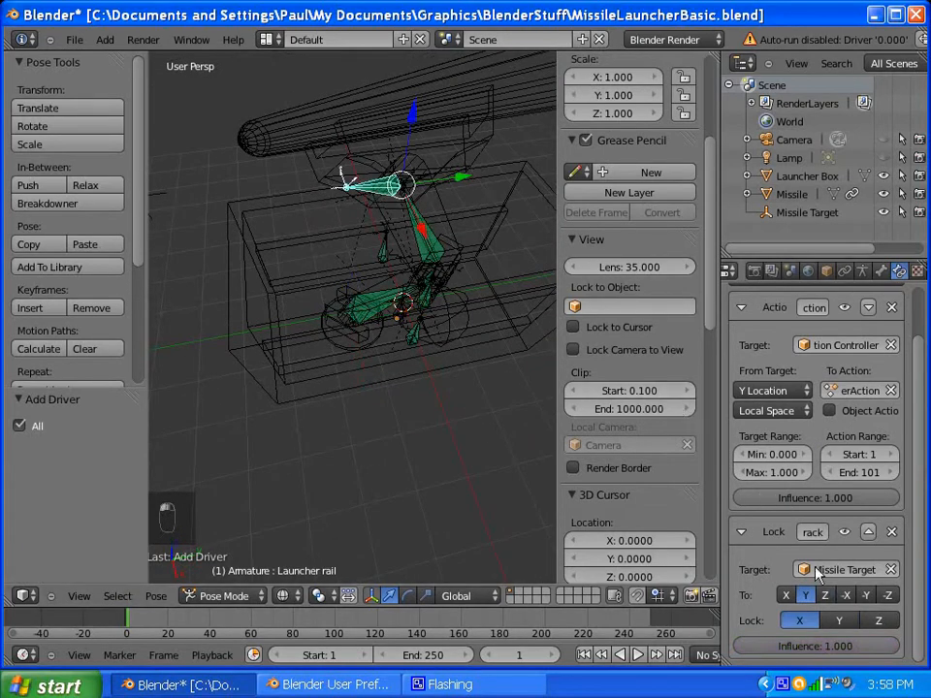
right_click(812, 646)
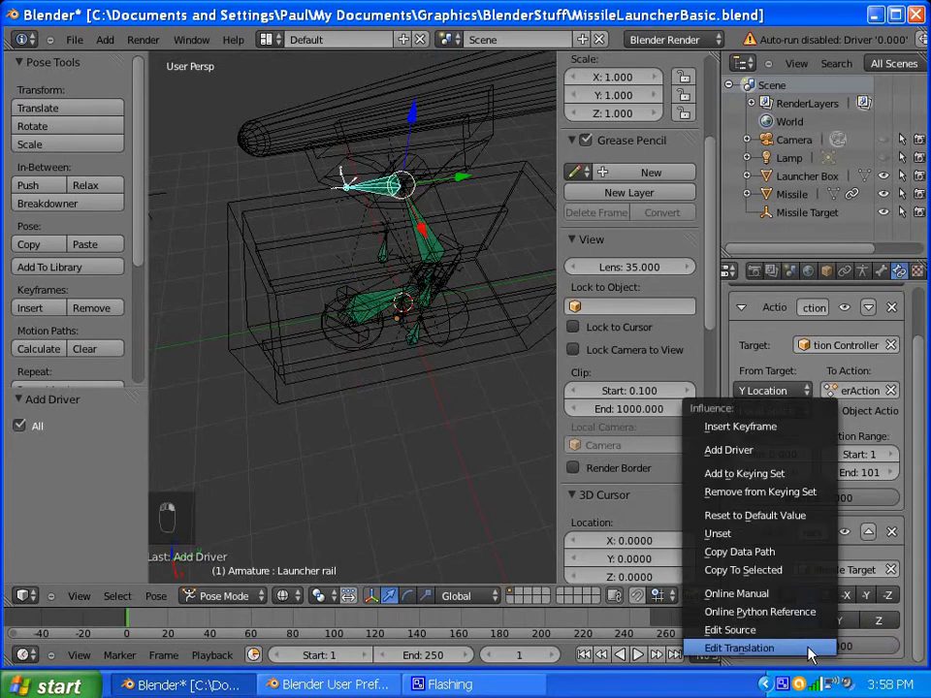
left_click(746, 452)
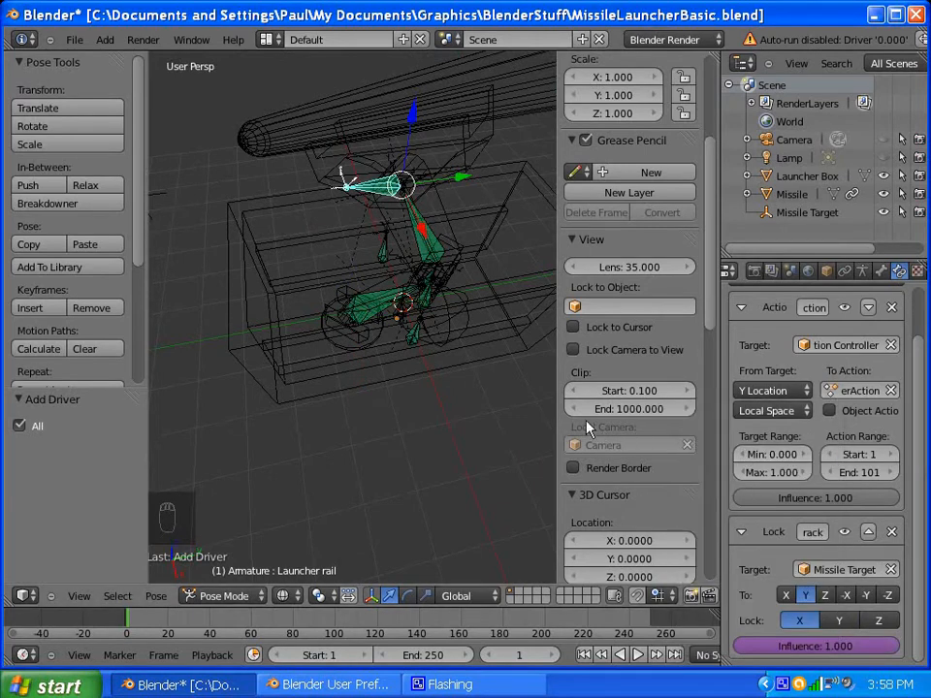
Step: Select the BasePivot bone and bring up its Influence driver in the Animation screen layout
middle_click_drag(320, 339, 449, 277)
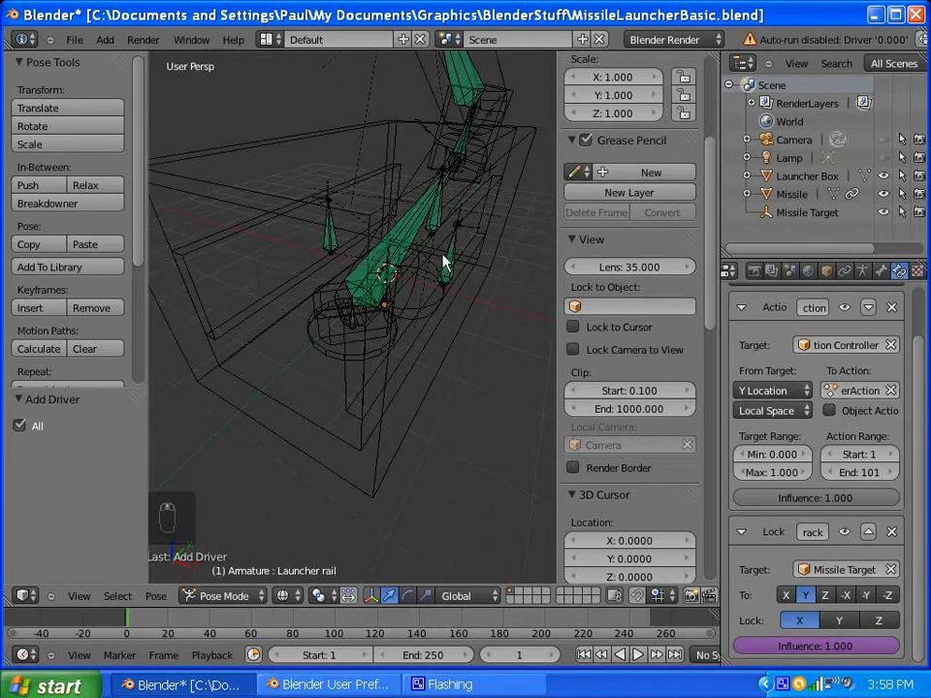
scroll(366, 339, "up", 4)
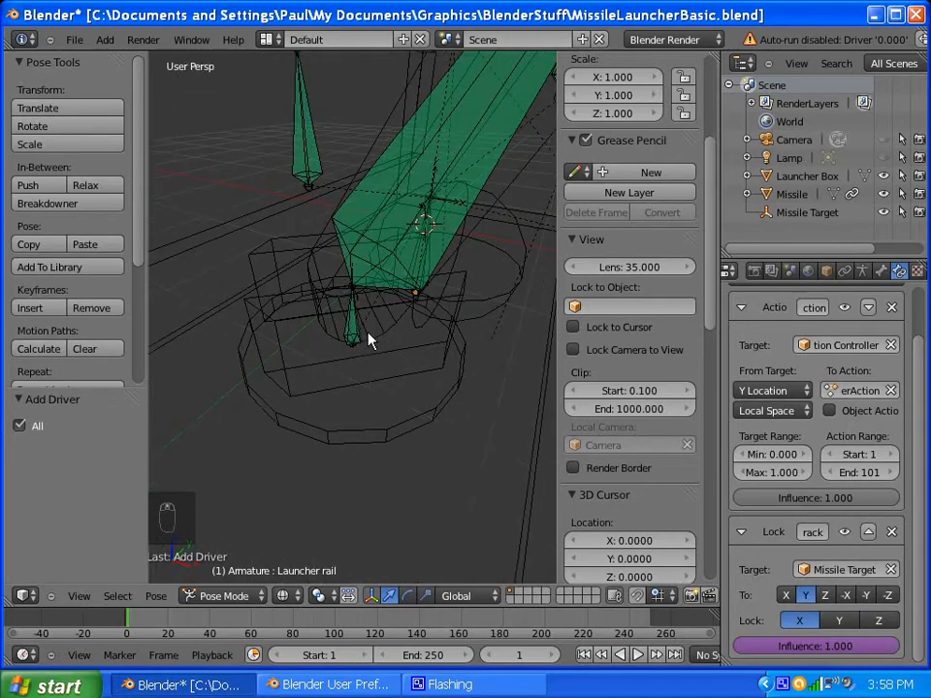
scroll(368, 339, "down", 4)
scroll(368, 340, "up", 5)
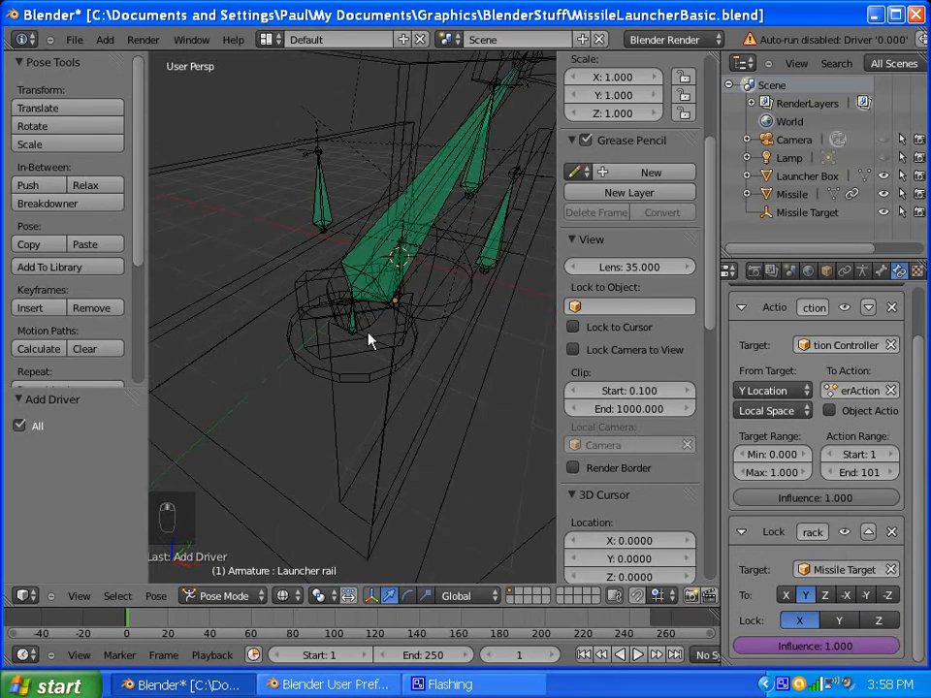
right_click(355, 336)
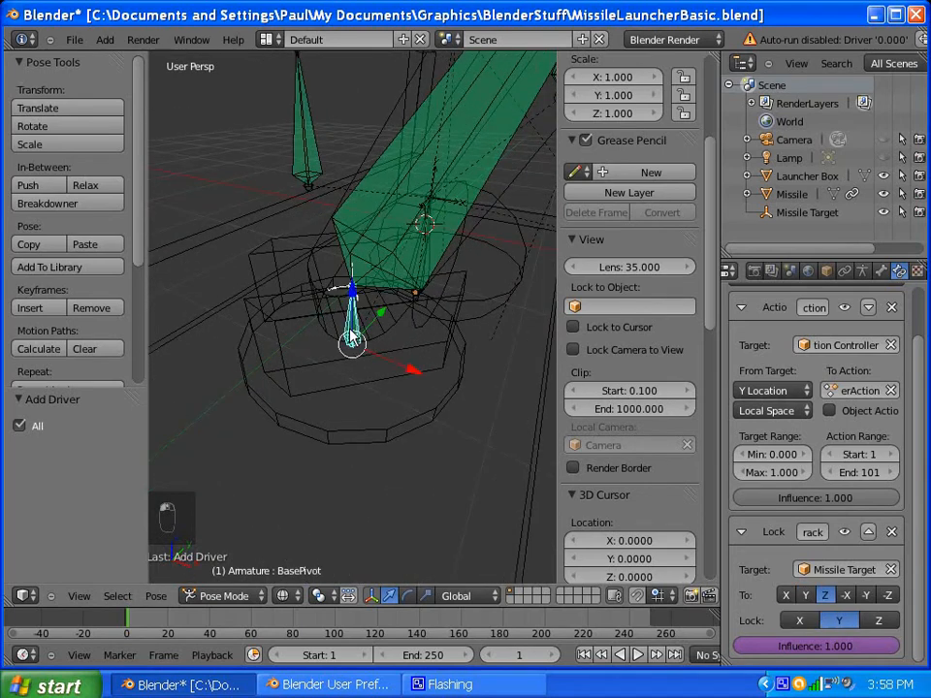
scroll(308, 253, "down", 3)
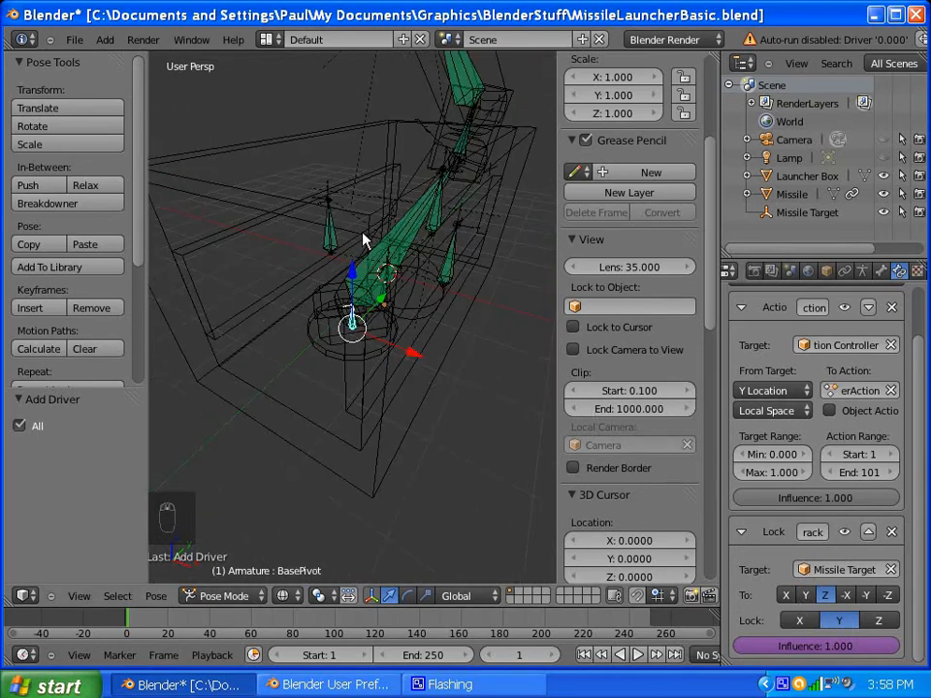
scroll(329, 215, "down", 3)
left_click(268, 39)
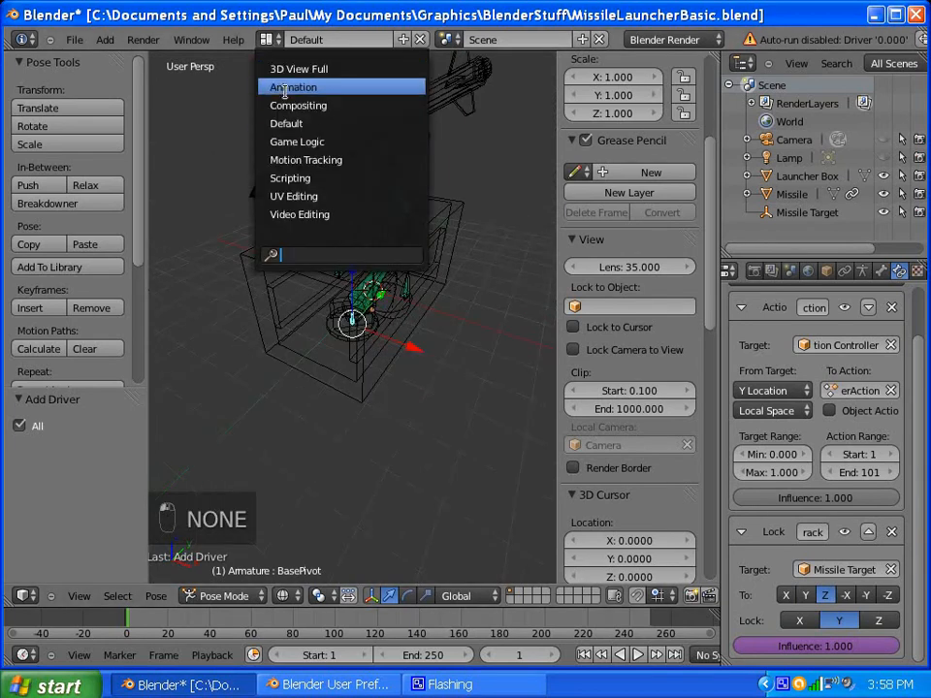
left_click(260, 89)
left_click(44, 382)
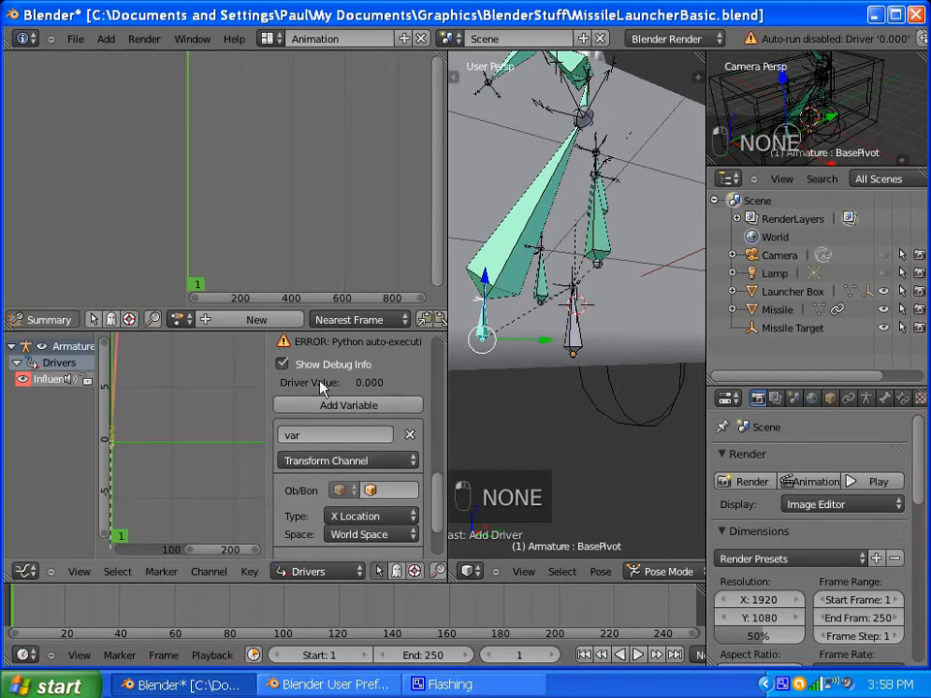
Step: Set the type of the BasePivot's Influence driver to Averaged Value
scroll(330, 385, "up", 3)
scroll(334, 387, "up", 4)
left_click(383, 486)
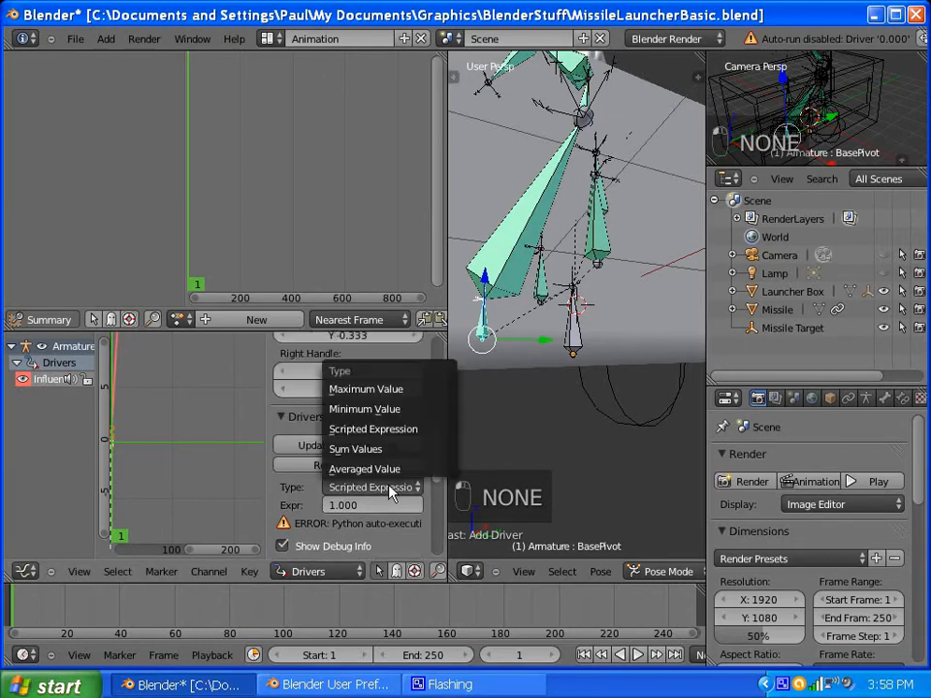
left_click(365, 470)
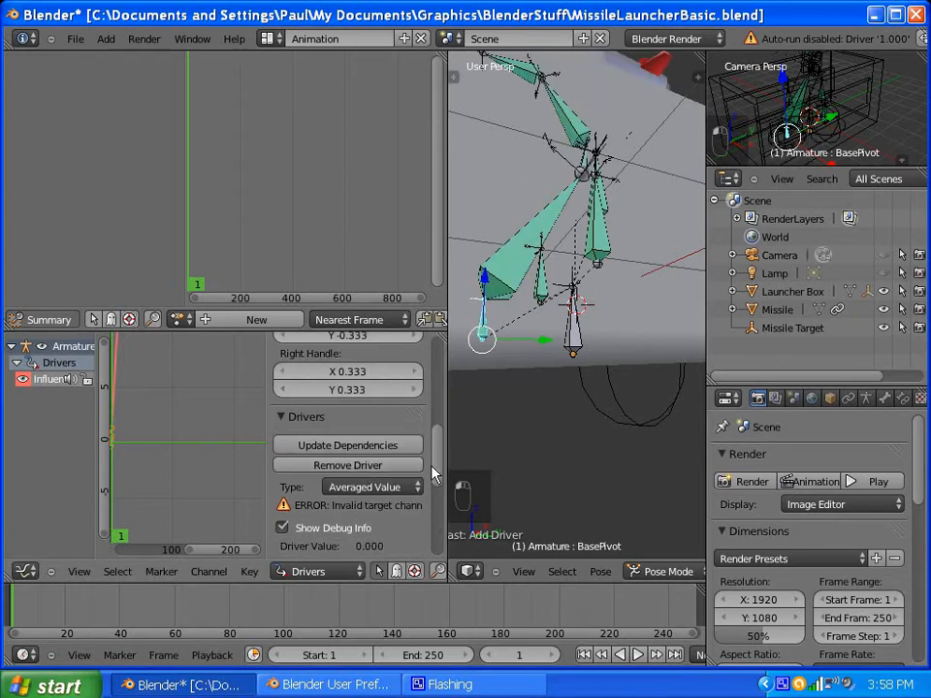
Step: Make the driver variable a Single Property and pick the Armature object as its source
scroll(412, 495, "down", 7)
scroll(425, 522, "down", 1)
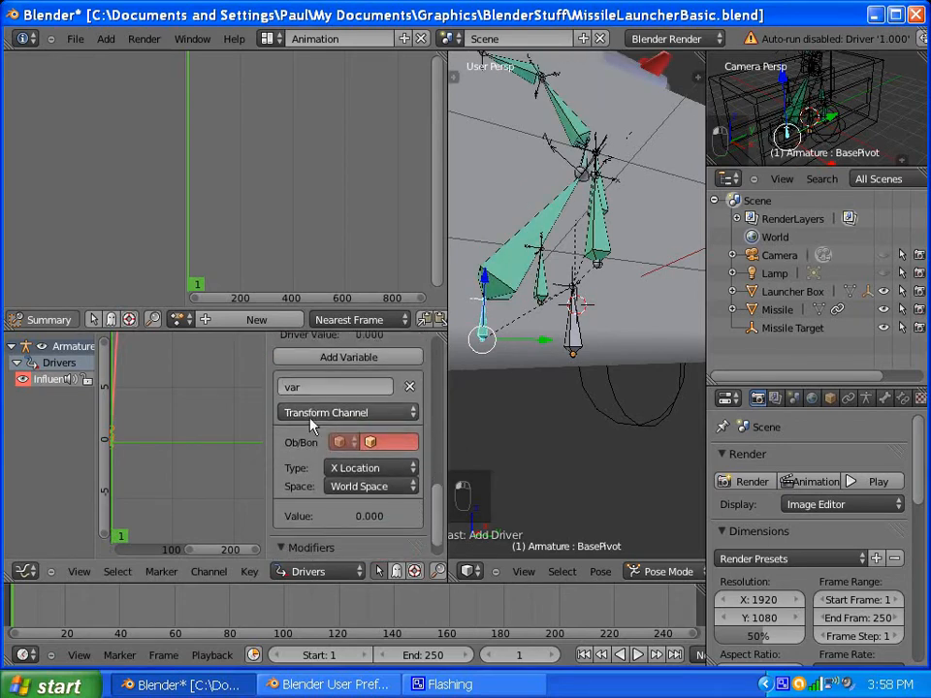
left_click(340, 414)
left_click(331, 395)
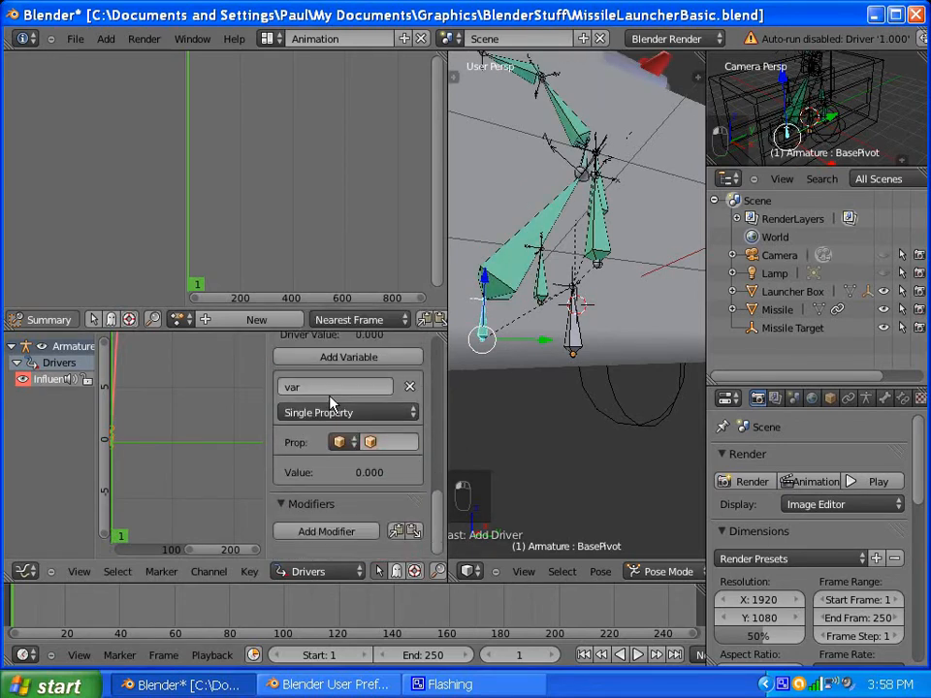
left_click(345, 446)
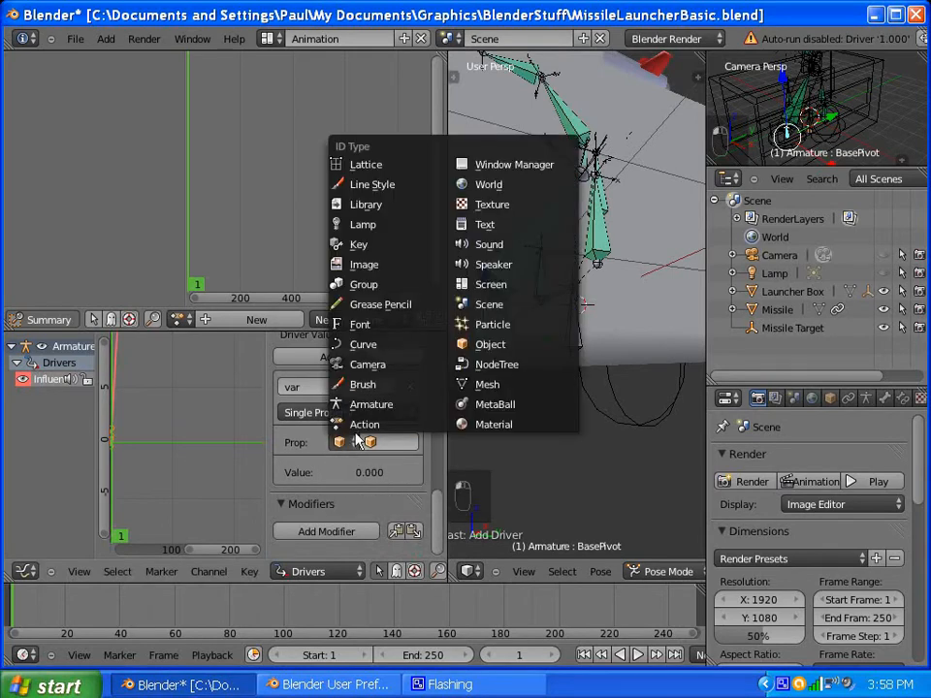
left_click(374, 447)
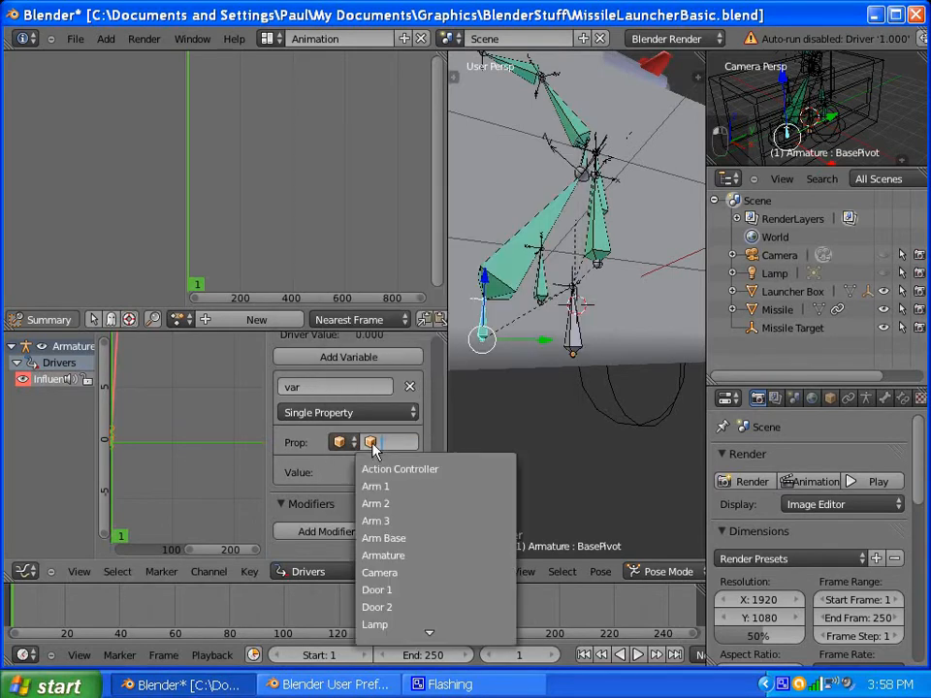
left_click(383, 555)
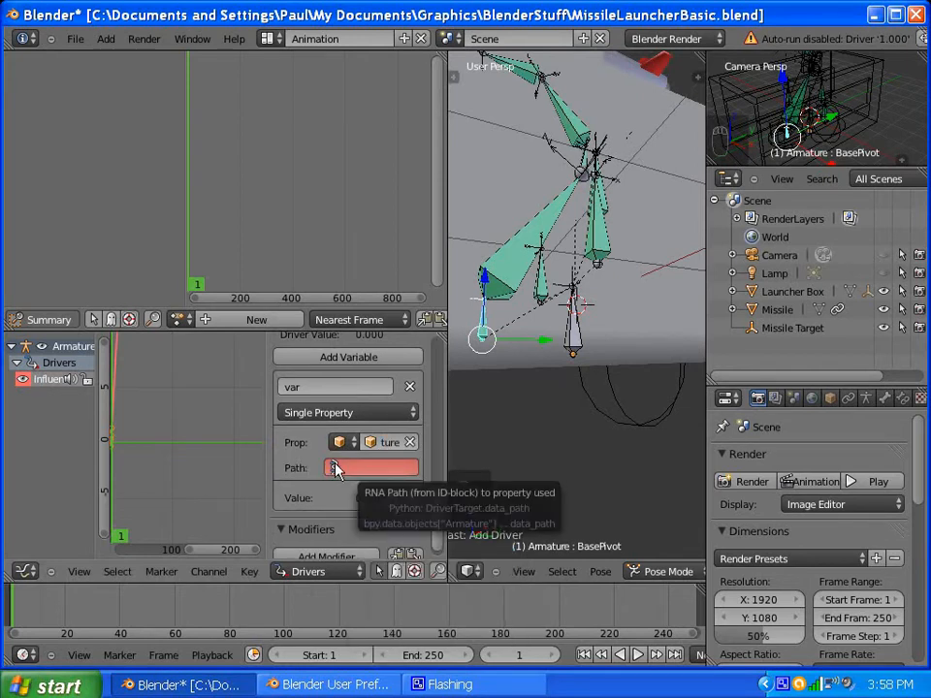
left_click(335, 470)
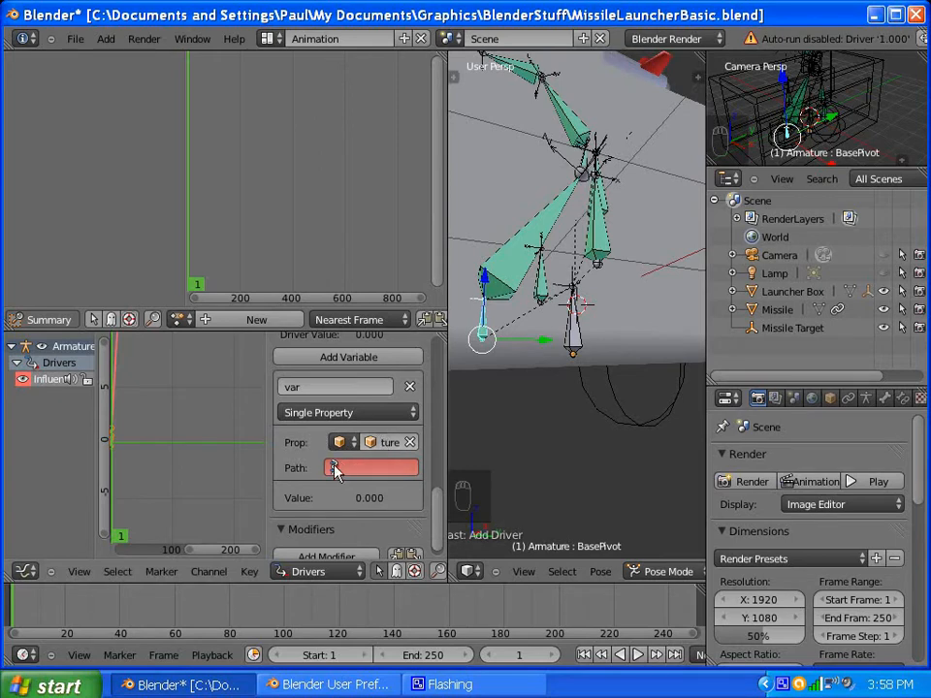
Step: Change the driver variable to Transform Channel and choose TIC as its bone
left_click(366, 417)
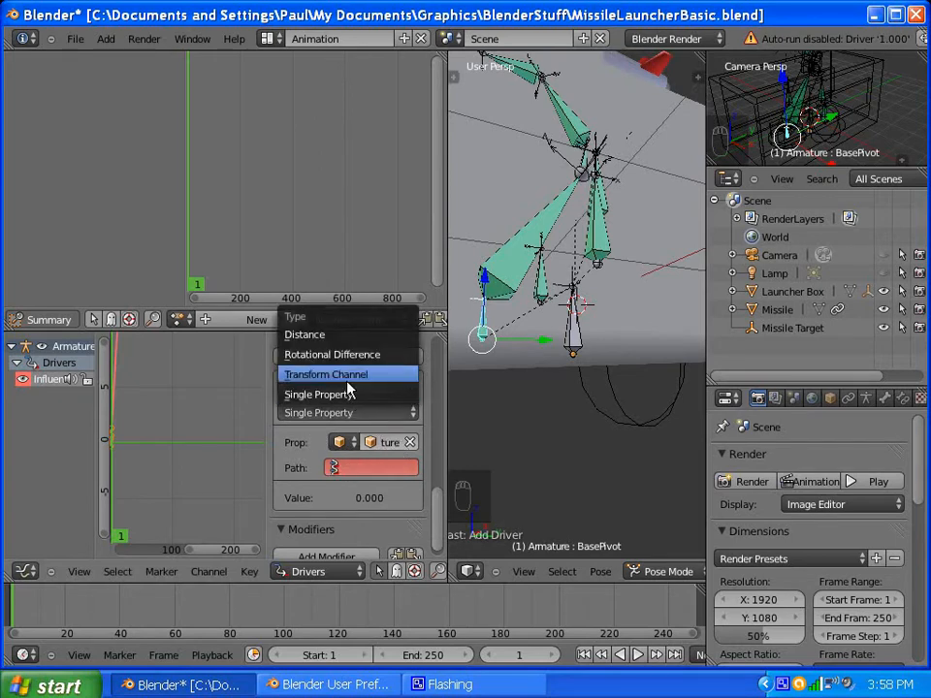
left_click(347, 381)
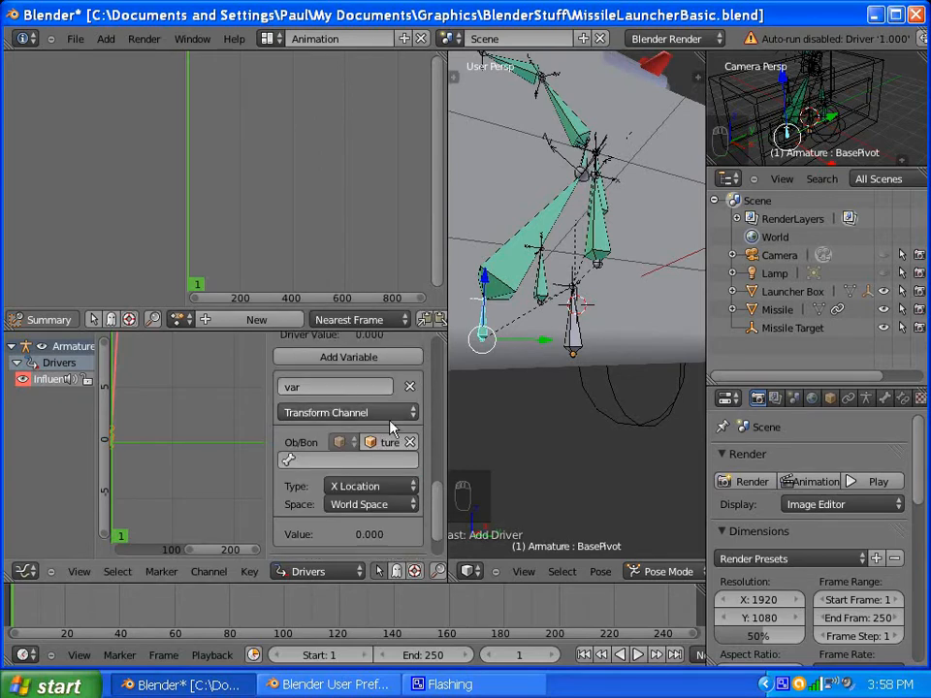
left_click(296, 462)
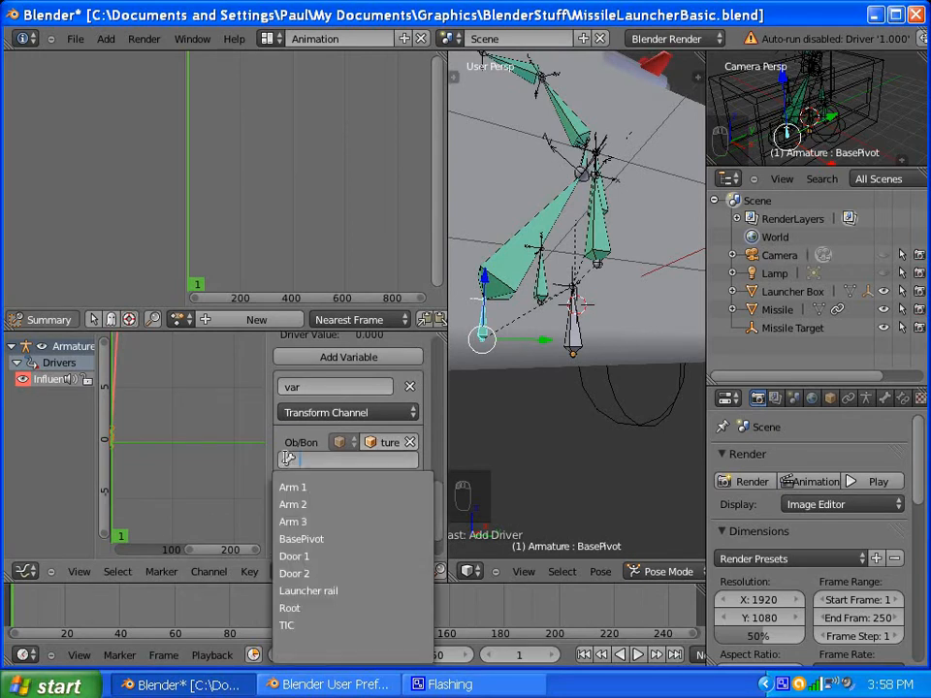
left_click(293, 625)
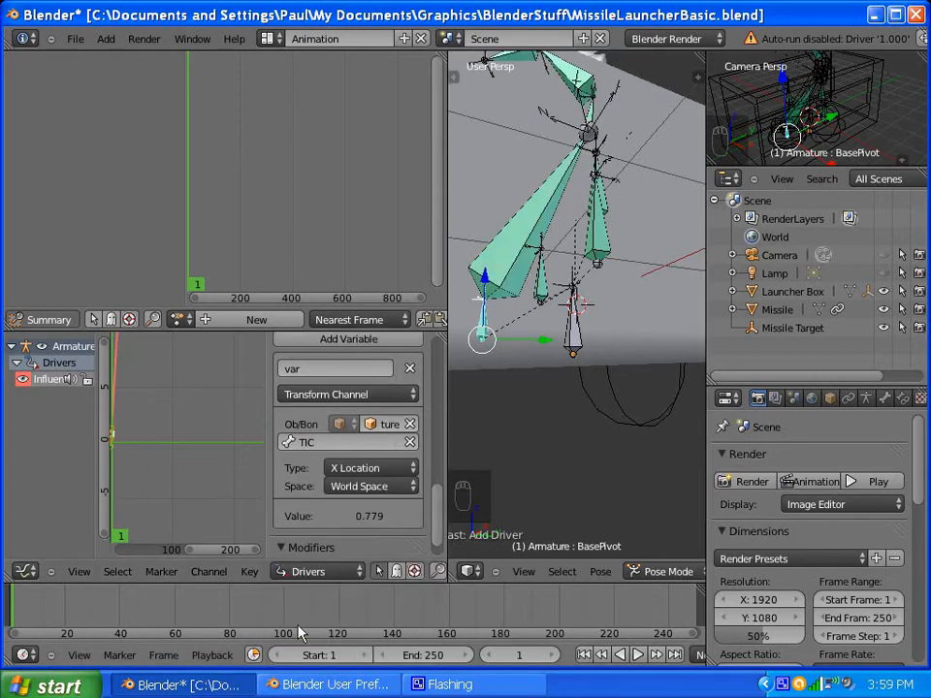
Step: Have the variable read the TIC bone's Y Location in Local Space
left_click(357, 469)
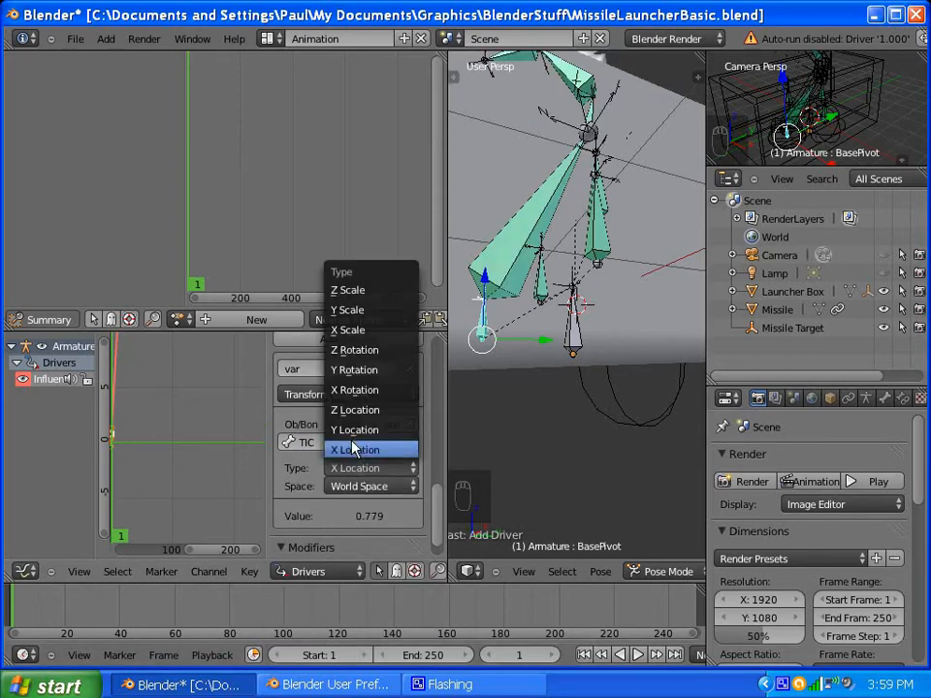
left_click(355, 429)
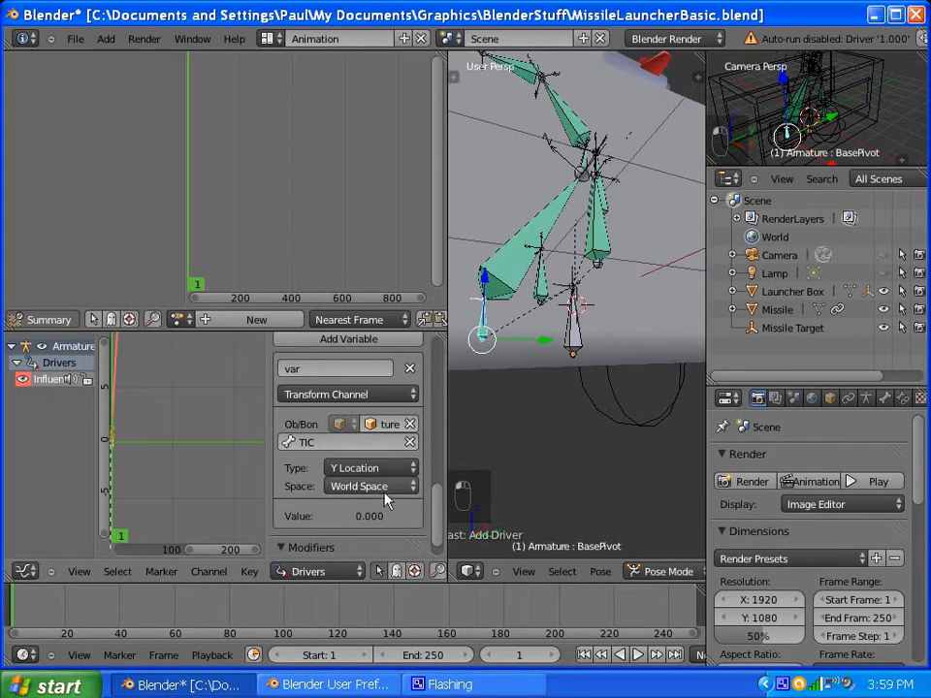
left_click(388, 488)
left_click(380, 426)
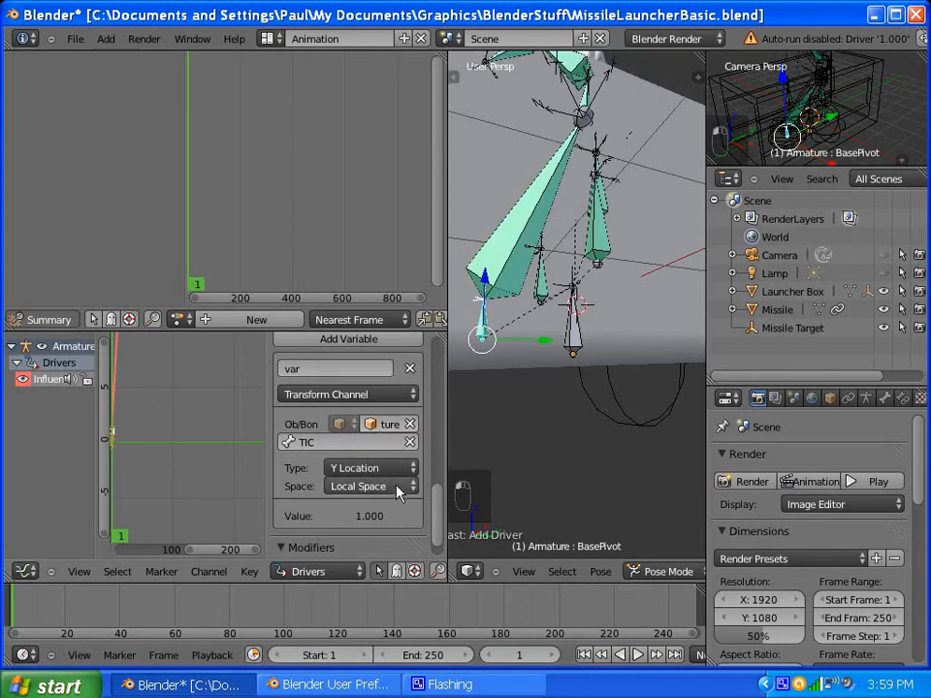
Step: Try Transform Space for the driver variable, check the launcher's pose, and return the setting to Local Space
left_click(398, 487)
left_click(373, 448)
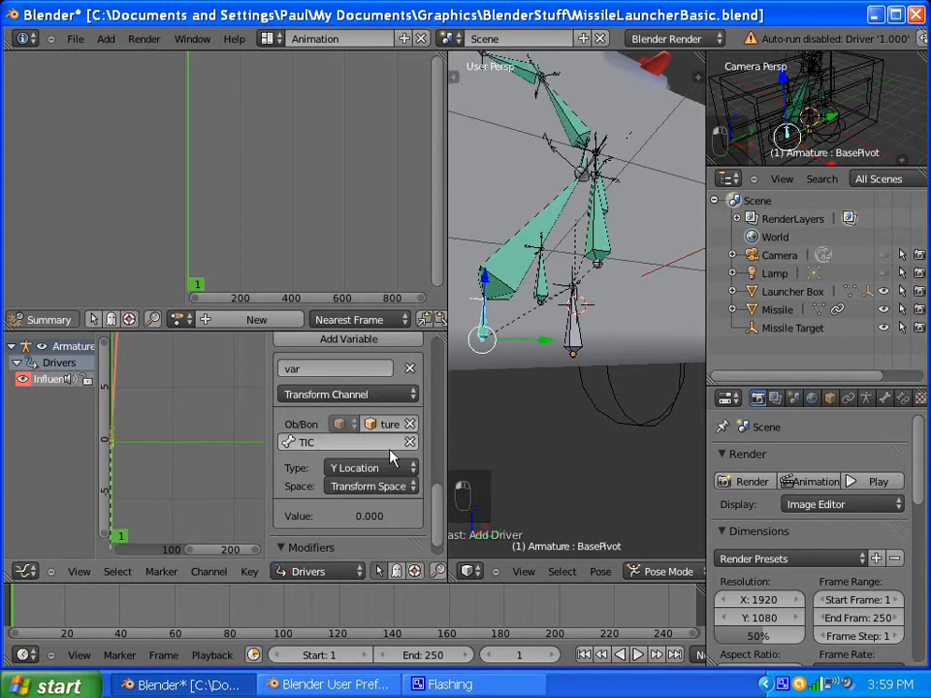
middle_click_drag(543, 301, 536, 326)
scroll(543, 325, "down", 4)
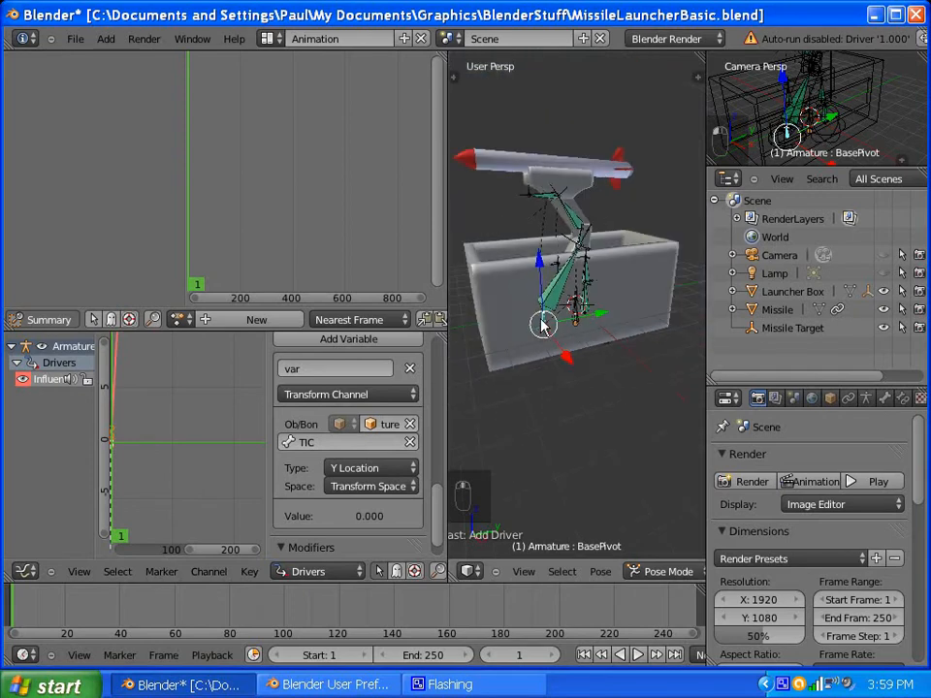
scroll(543, 325, "up", 6)
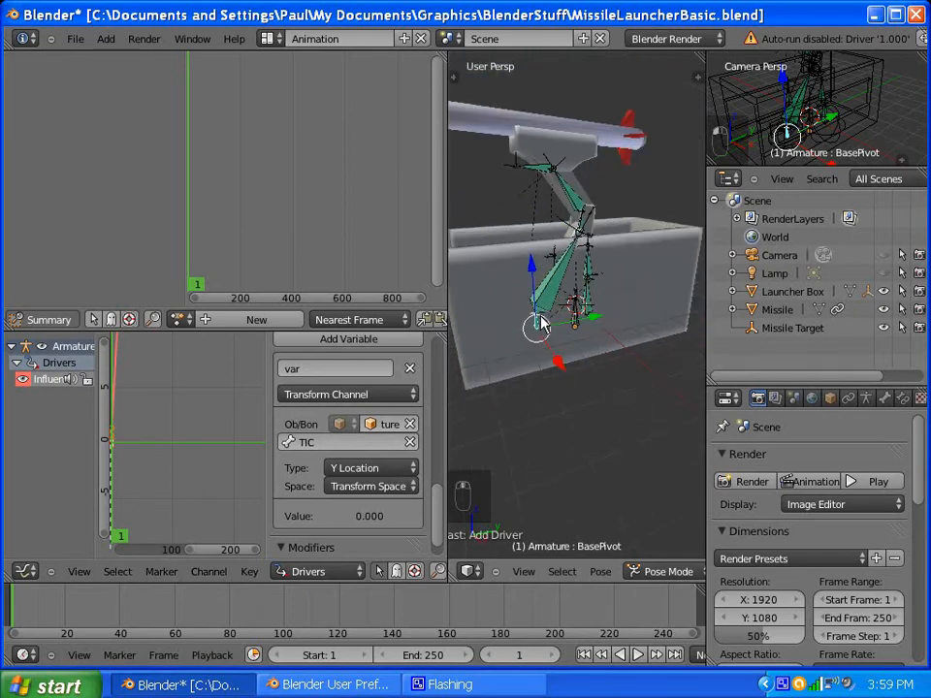
left_click(377, 487)
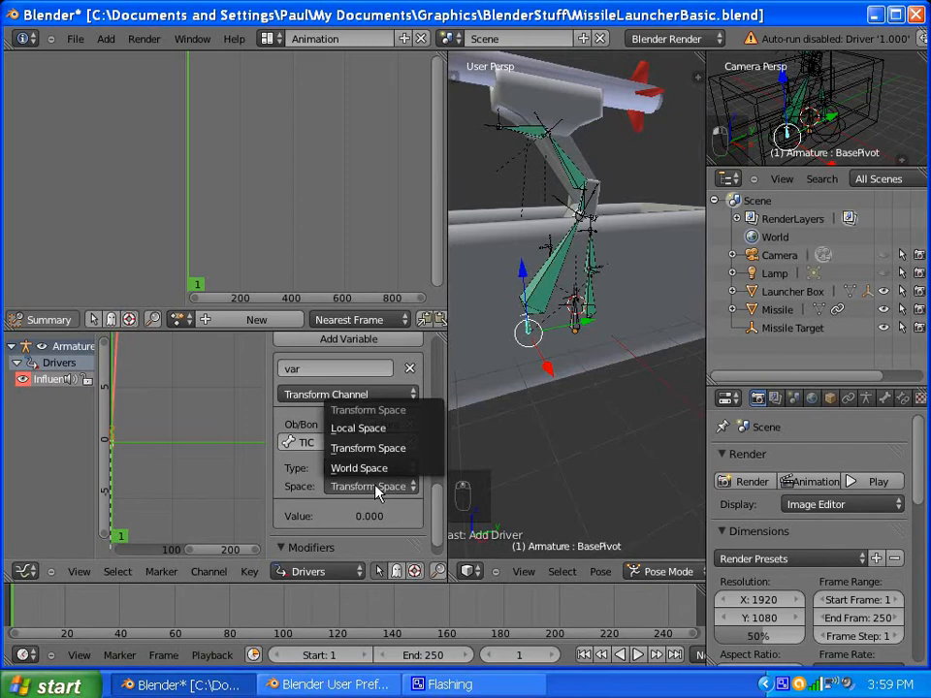
left_click(373, 428)
Step: Inspect the launcher's raised pose and select the Launcher rail bone
scroll(502, 321, "down", 5)
scroll(503, 320, "up", 6)
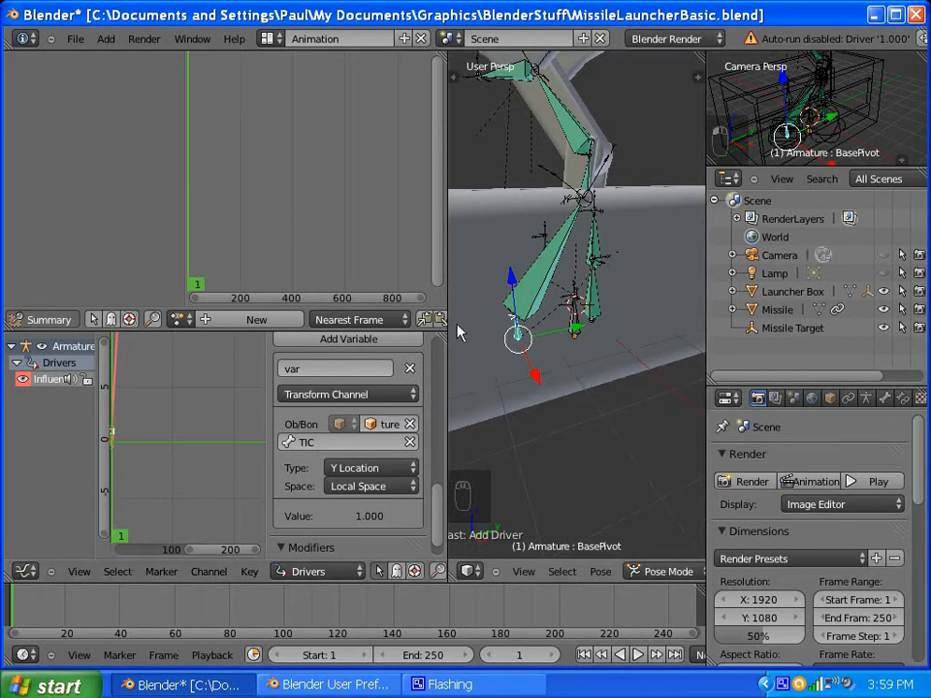
scroll(519, 331, "down", 5)
middle_click_drag(501, 339, 776, 286)
scroll(637, 312, "up", 5)
scroll(602, 194, "down", 3)
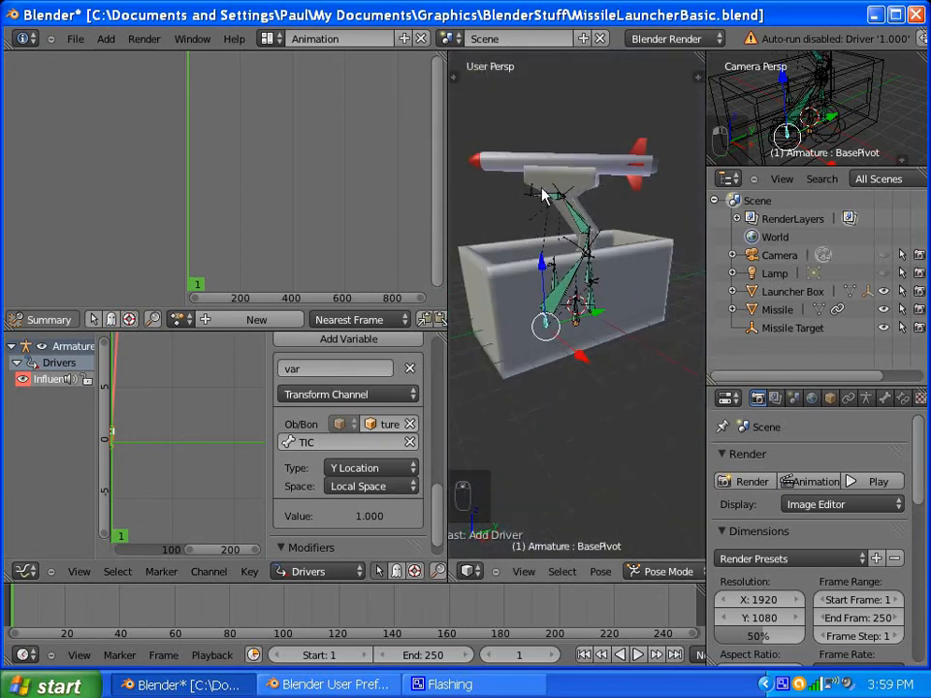
middle_click_drag(547, 231, 547, 308)
scroll(552, 270, "up", 3)
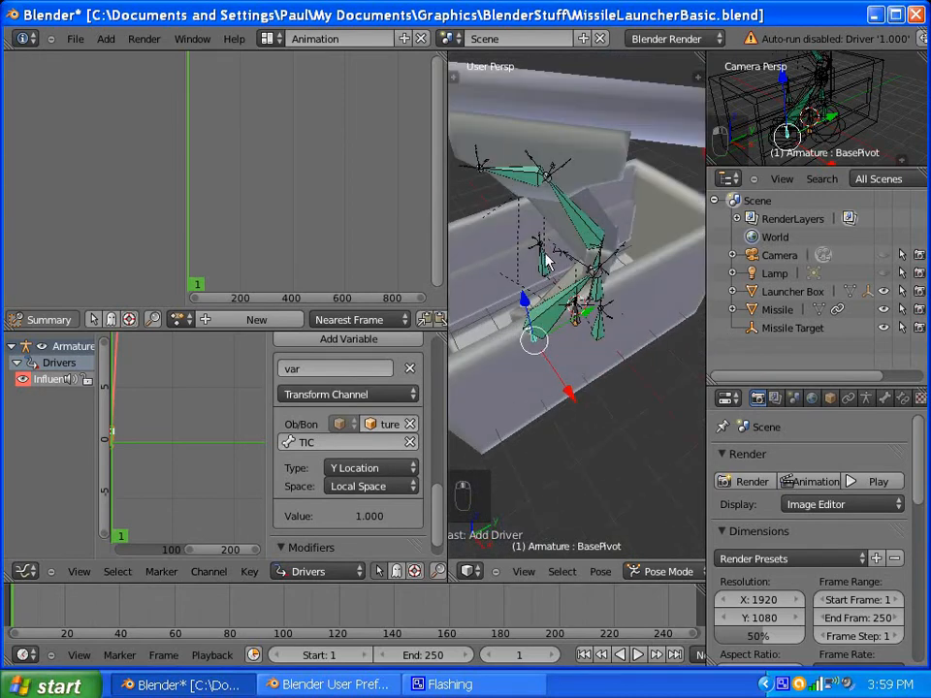
right_click(529, 177)
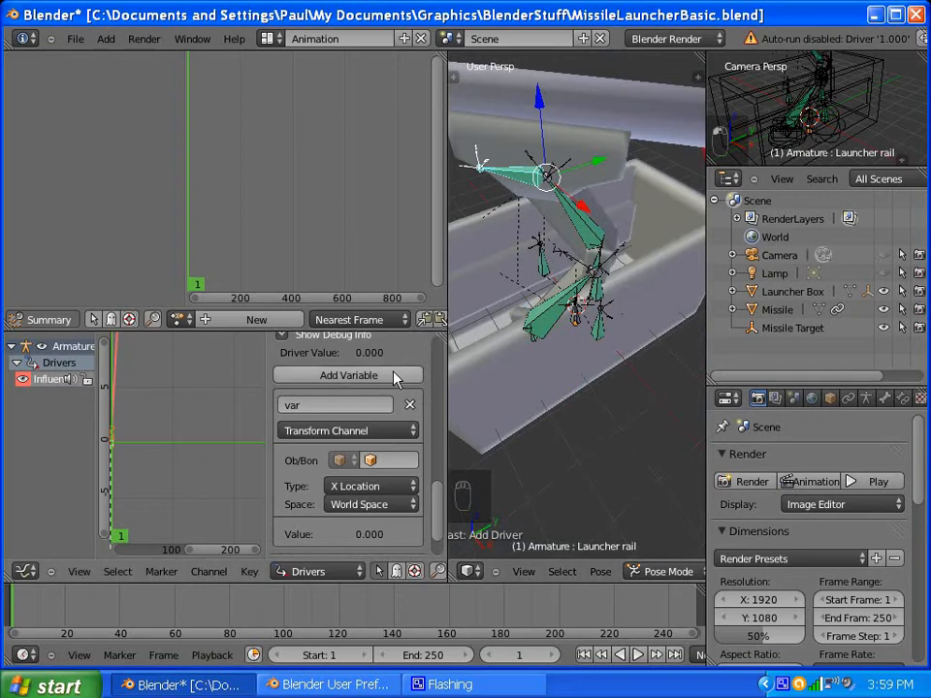
Step: Set the type of the Launcher rail's Influence driver to Averaged Value
scroll(388, 407, "up", 2)
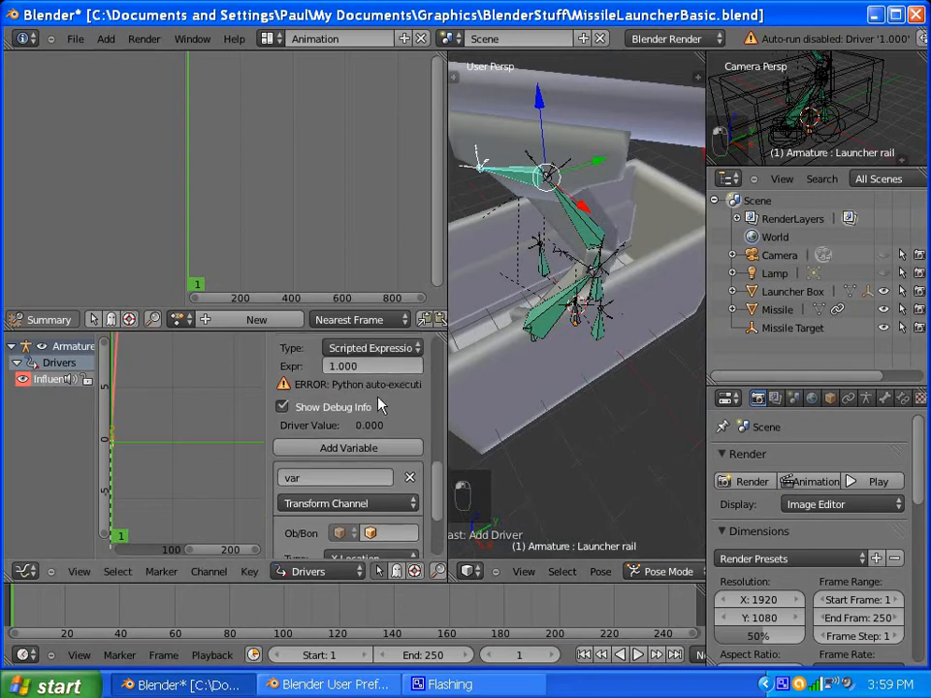
scroll(379, 405, "up", 3)
left_click(390, 421)
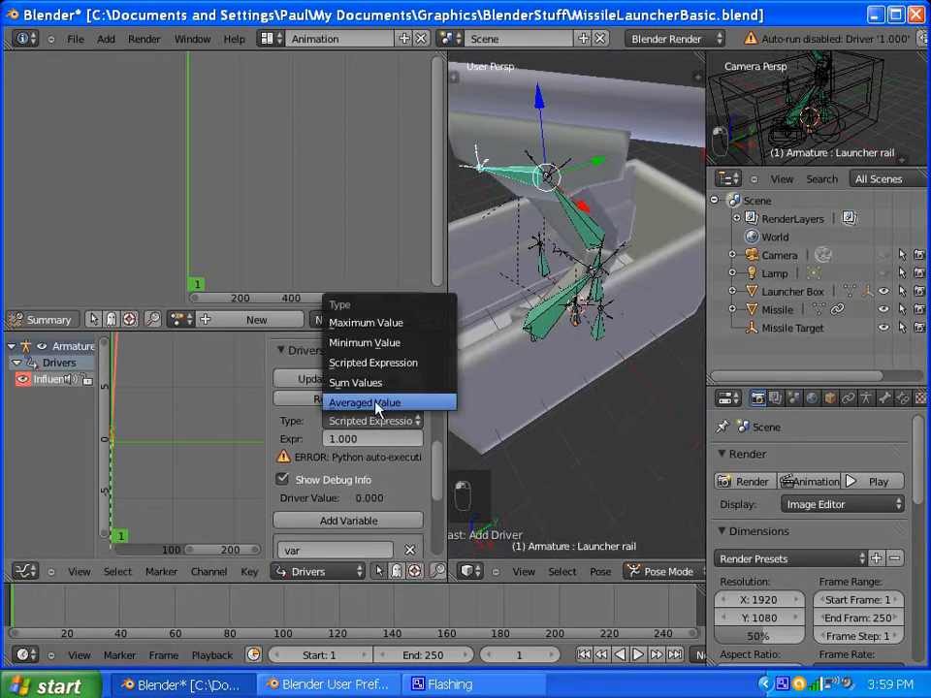
left_click(376, 406)
Step: Have the Launcher rail's Influence driver variable read the Armature's TIC bone Y Location in Local Space
left_click_drag(437, 449, 427, 499)
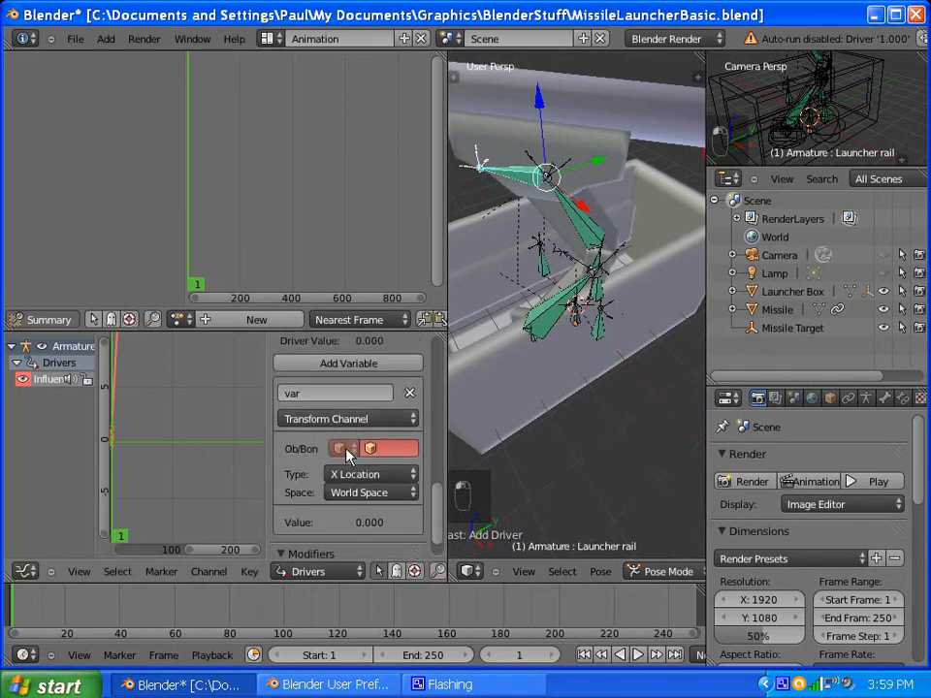
left_click(371, 449)
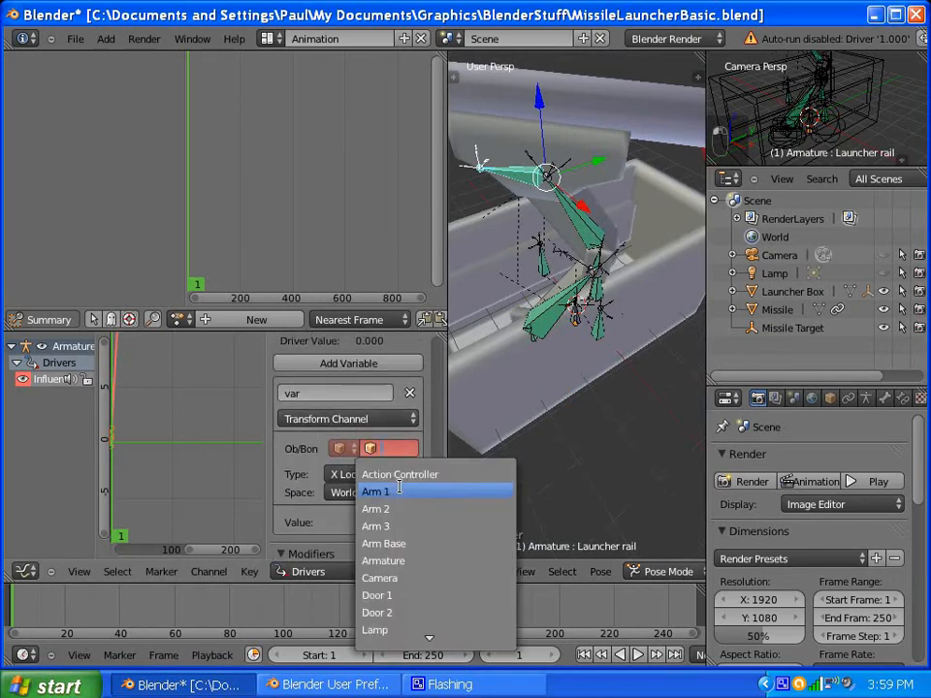
left_click(415, 560)
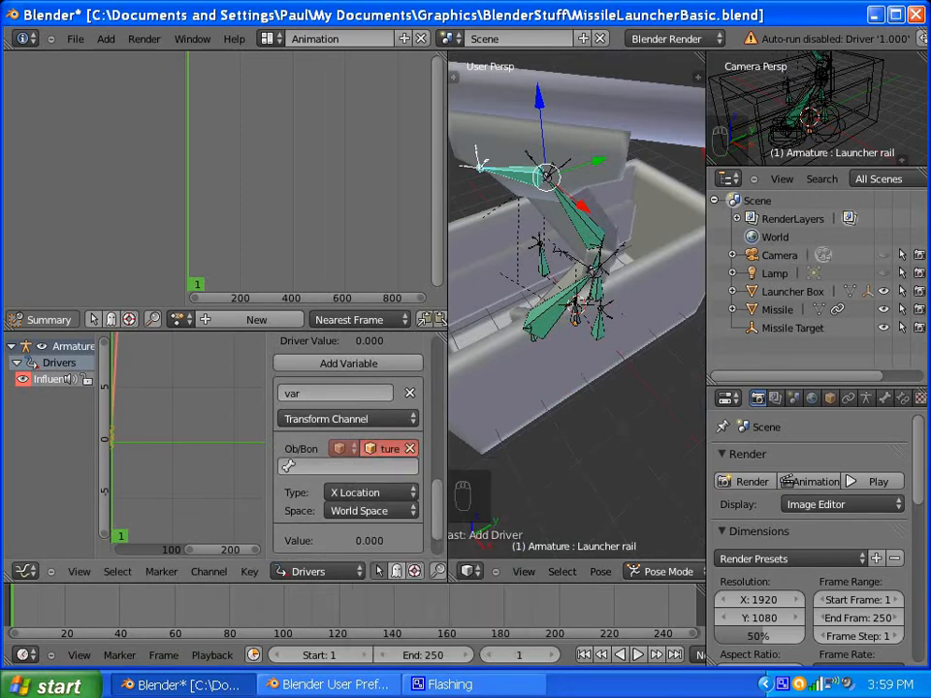
left_click(291, 466)
left_click(289, 418)
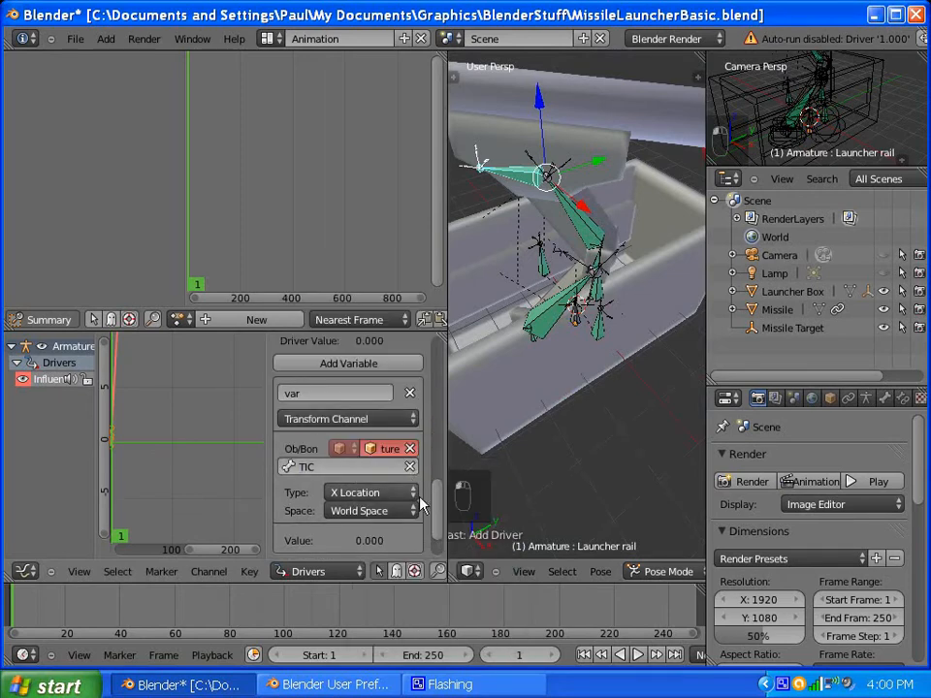
left_click(371, 495)
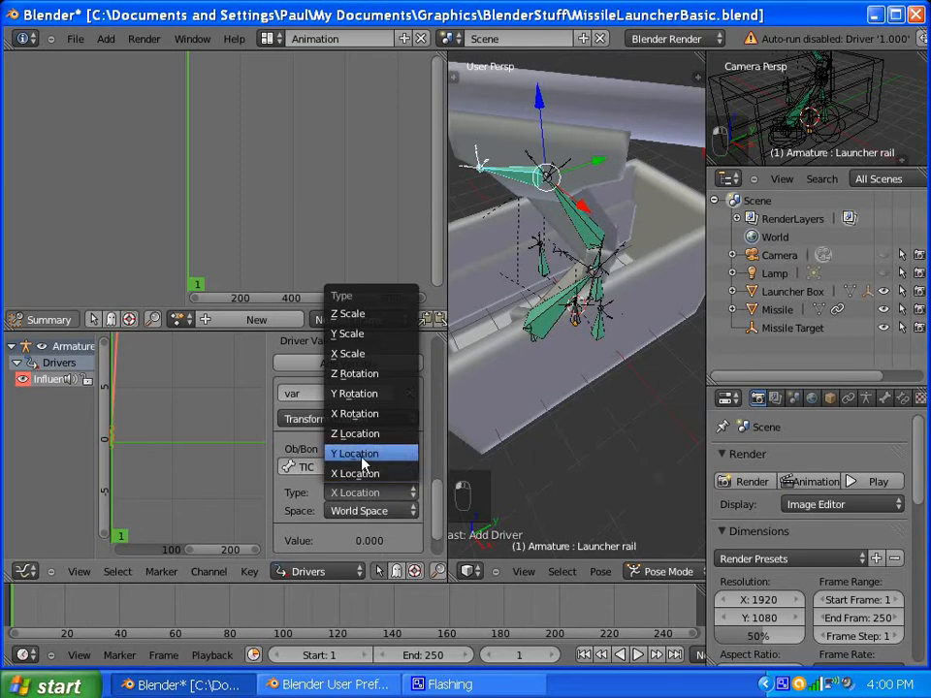
left_click(371, 458)
left_click(386, 511)
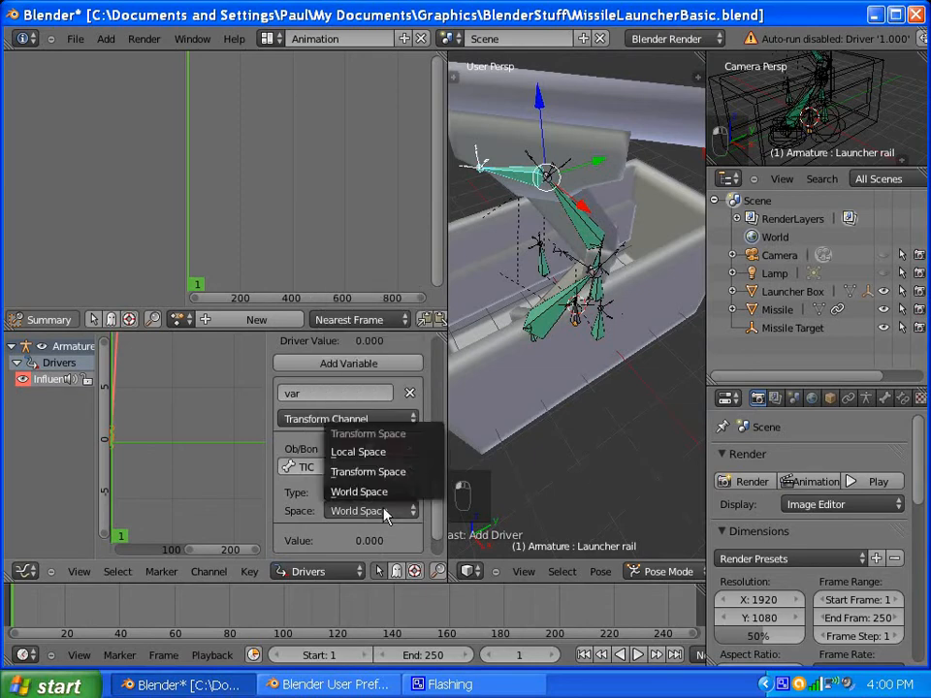
left_click(373, 454)
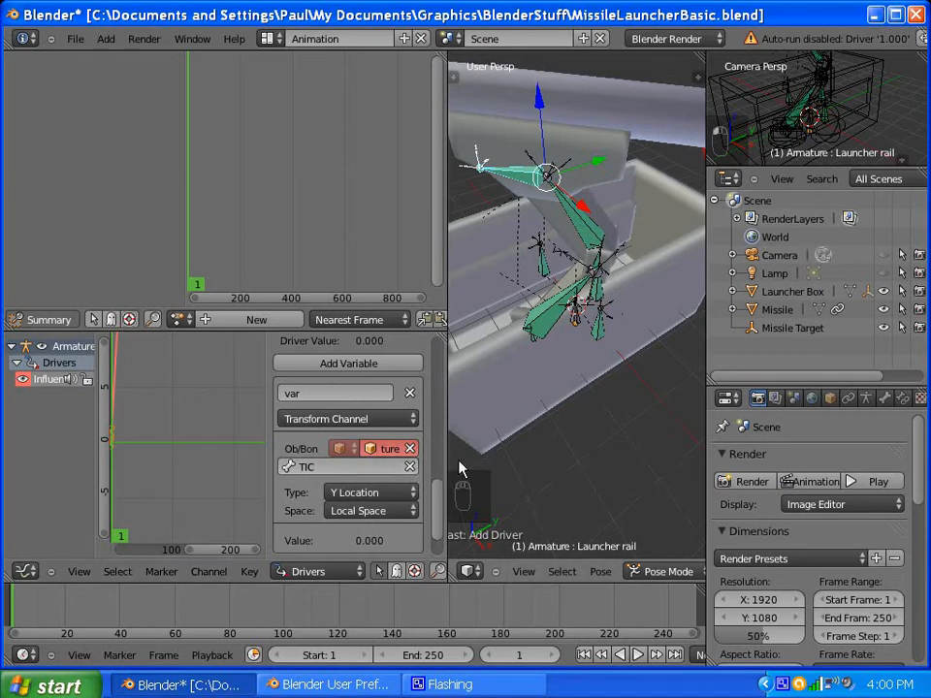
Step: Choose Armature again as the driver variable's target object and update the driver's dependencies
left_click(385, 449)
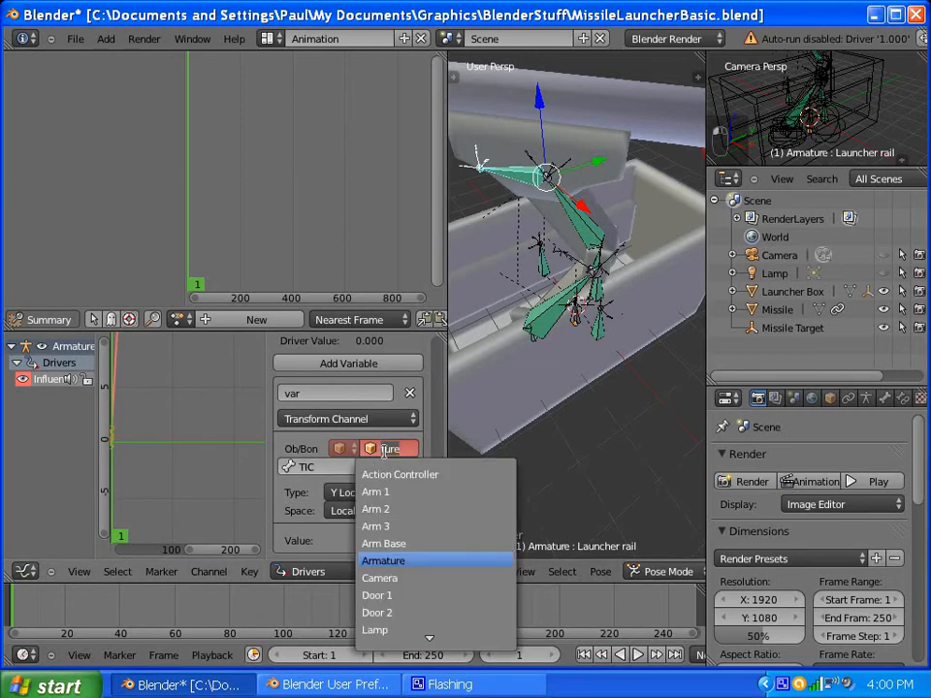
left_click(422, 561)
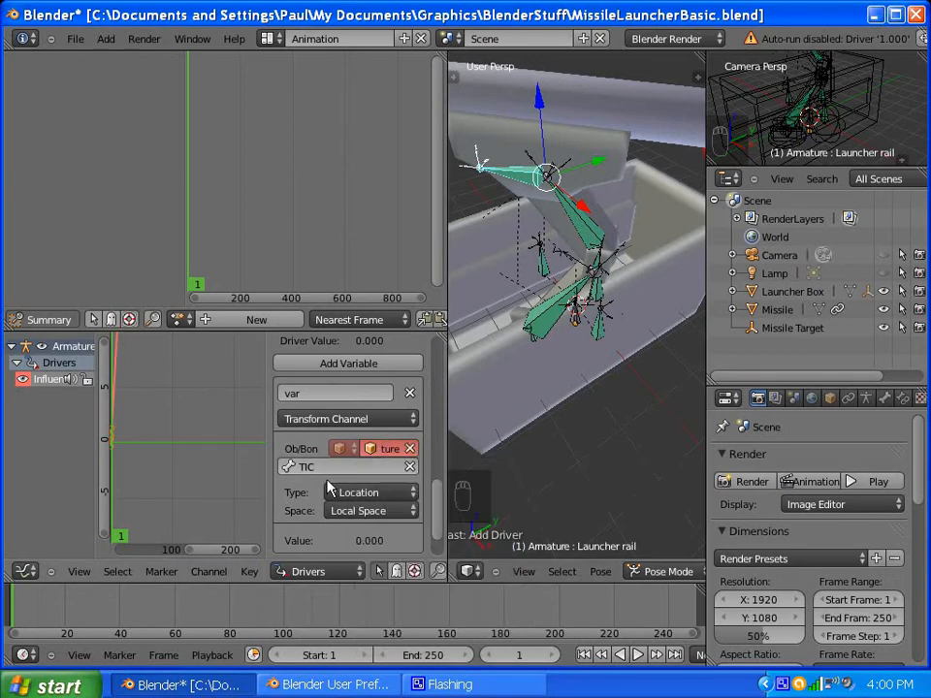
scroll(356, 475, "down", 2)
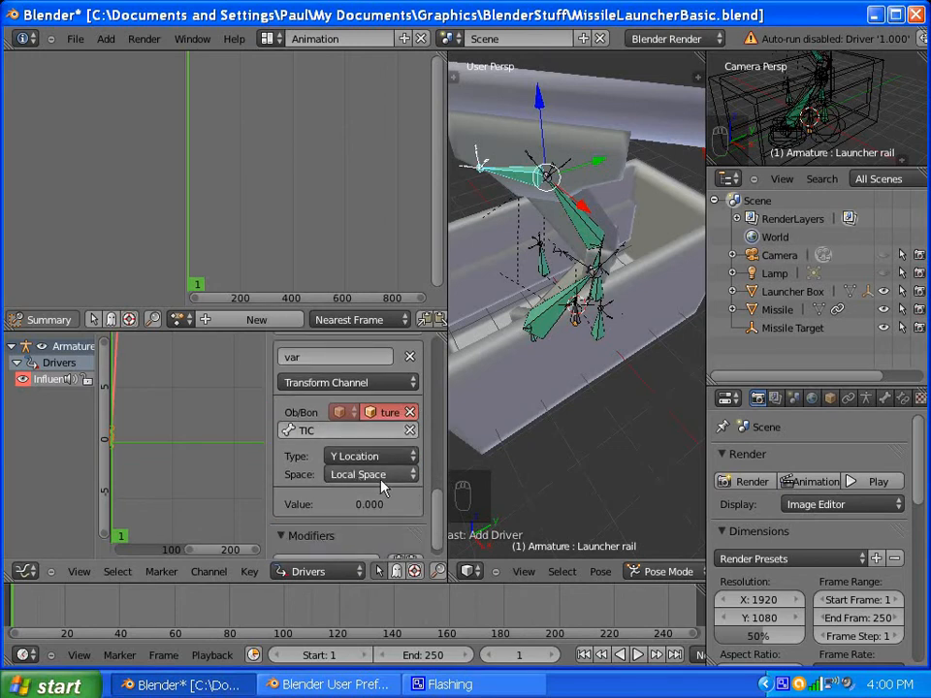
scroll(361, 478, "up", 5)
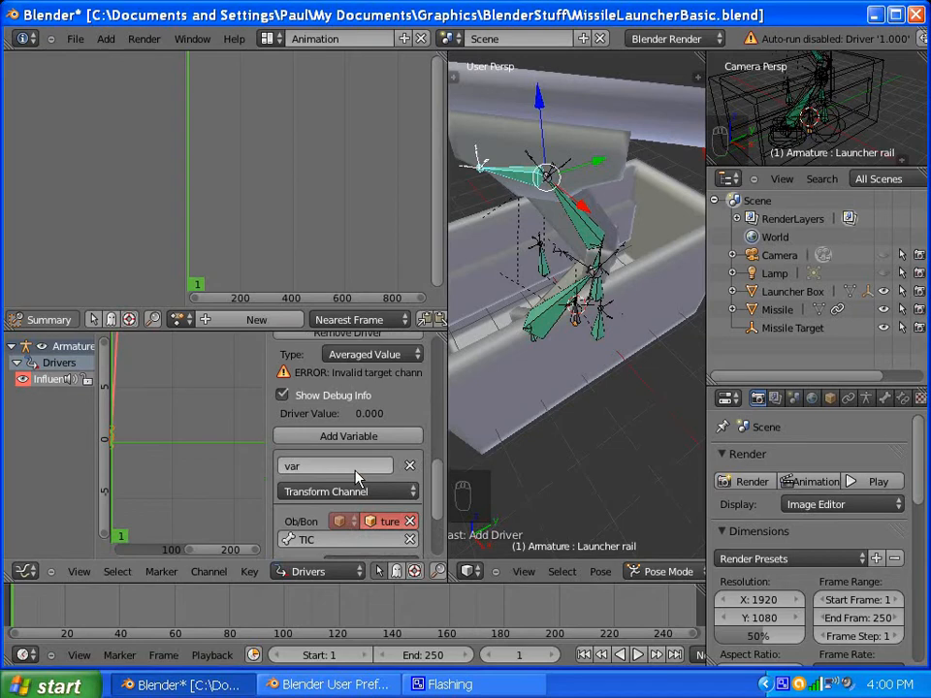
scroll(357, 477, "up", 2)
scroll(355, 471, "up", 2)
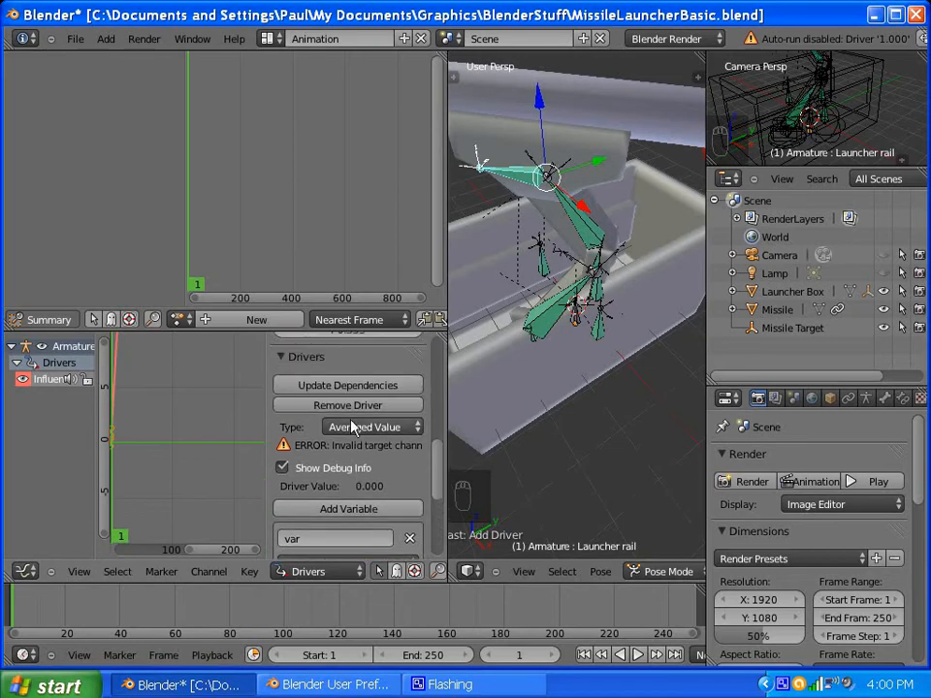
left_click(349, 385)
scroll(352, 436, "down", 8)
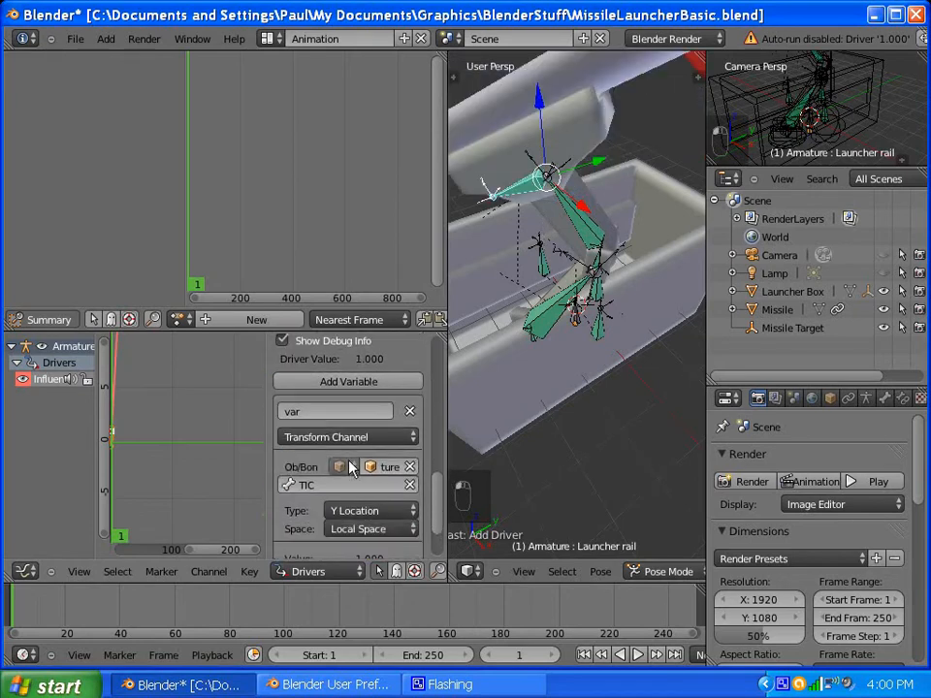
scroll(601, 344, "down", 6)
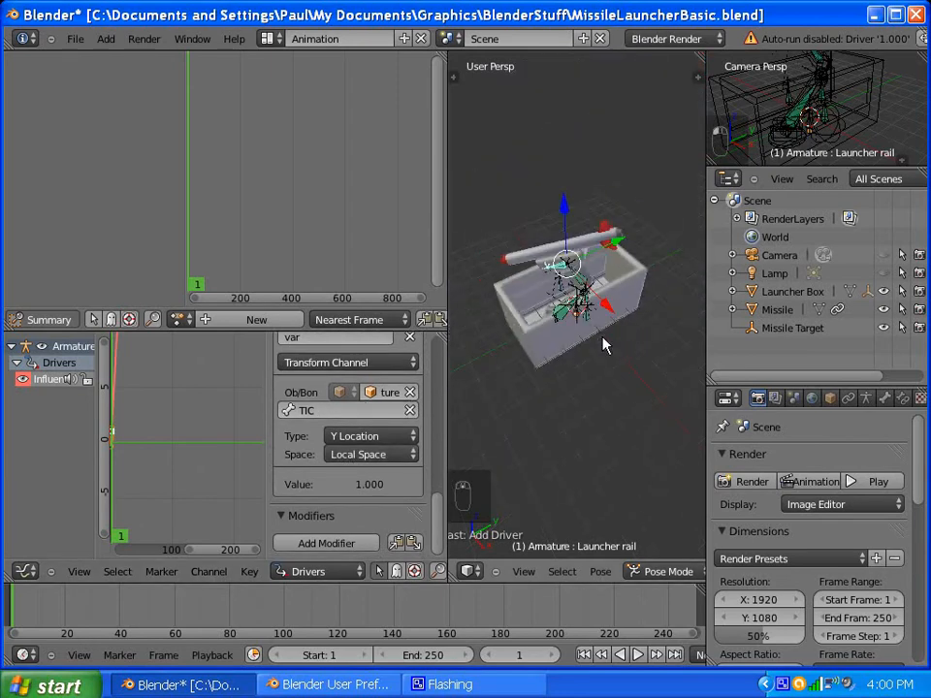
scroll(601, 344, "up", 3)
Step: Switch to the Default screen layout and show the 3D view in solid shading
left_click(268, 39)
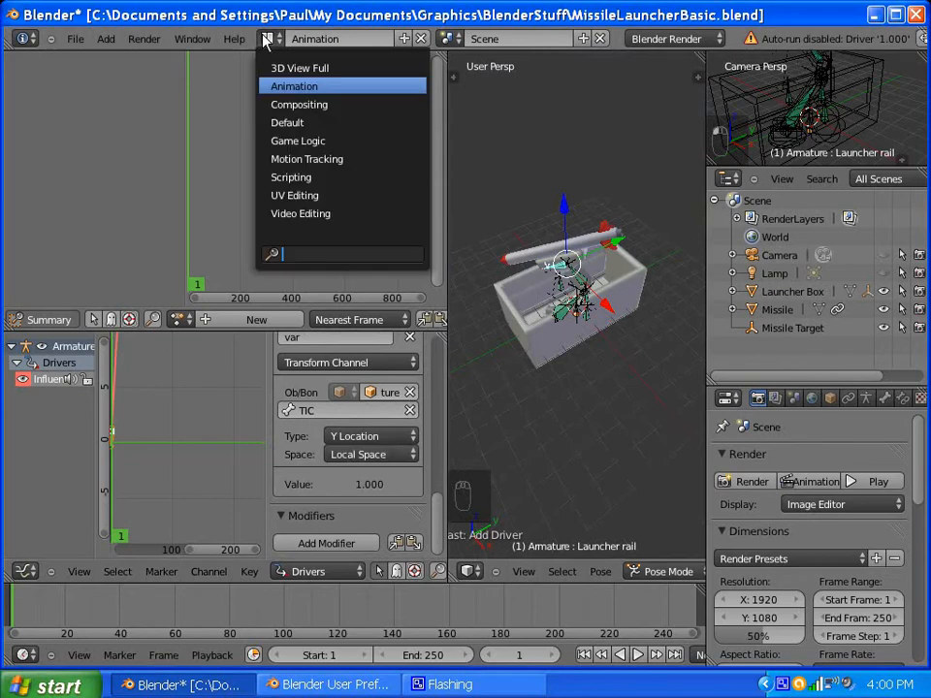
left_click(276, 121)
scroll(349, 284, "down", 5)
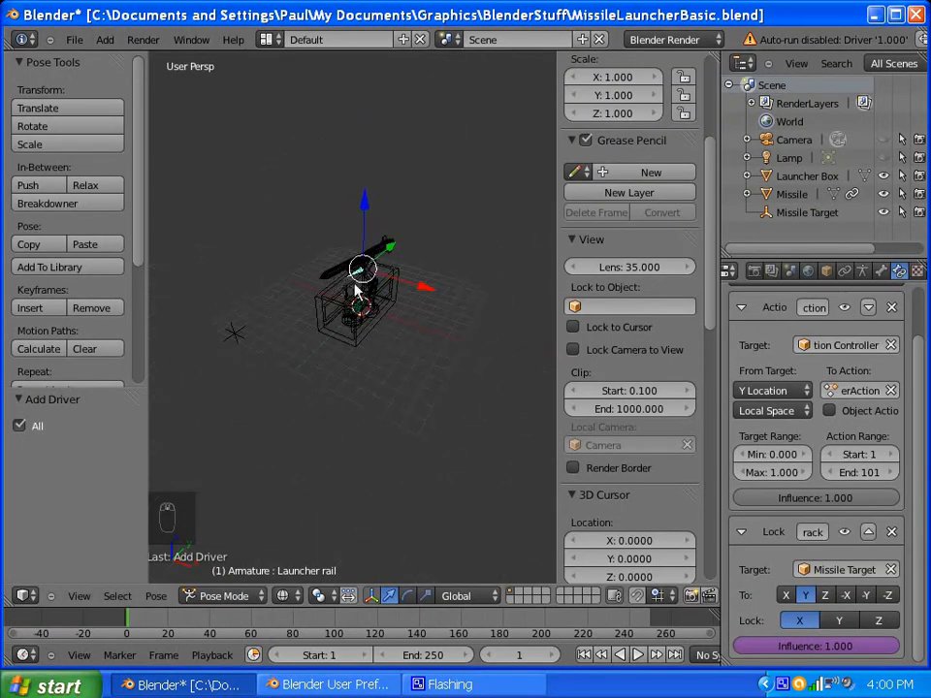
key("z")
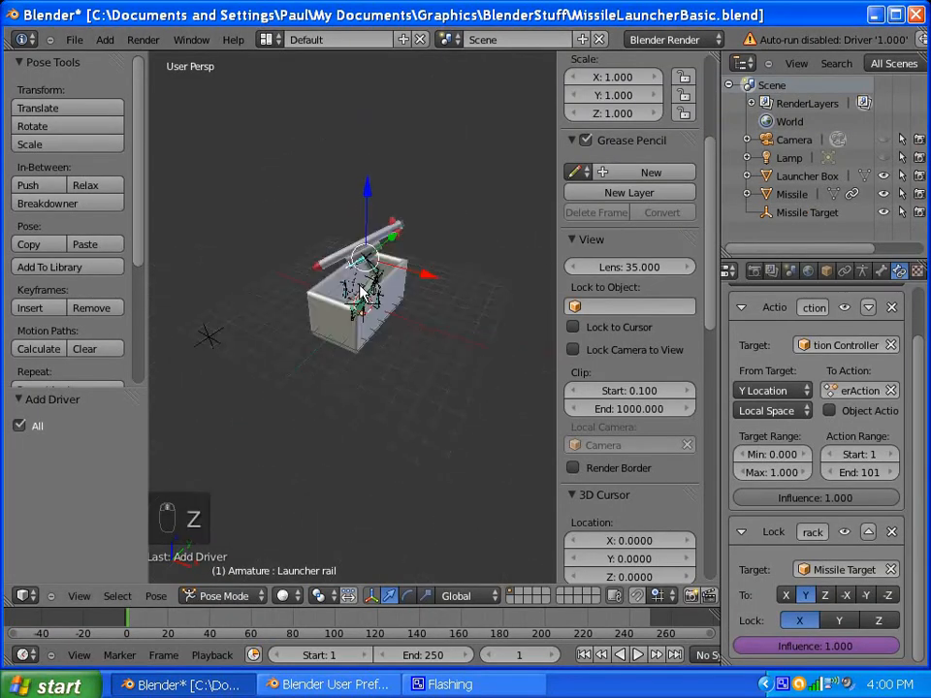
Step: Move the Missile Target about 4.4 along Z and 6.2 along X, carry it across the launcher, and raise it about 4.8 to test tracking
right_click(215, 340)
left_click_drag(192, 288, 200, 211)
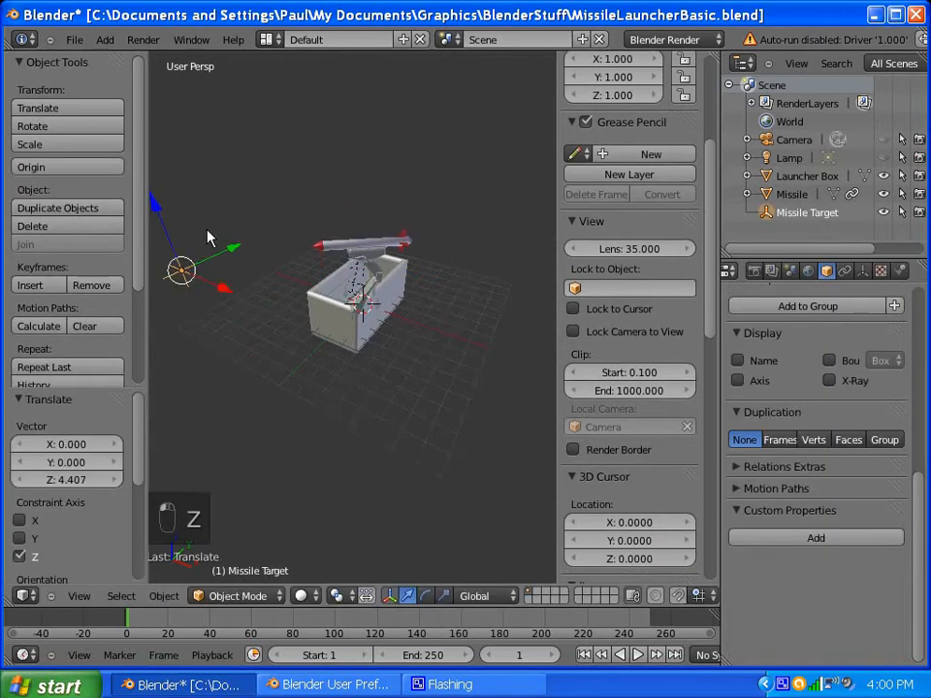
left_click_drag(223, 286, 300, 367)
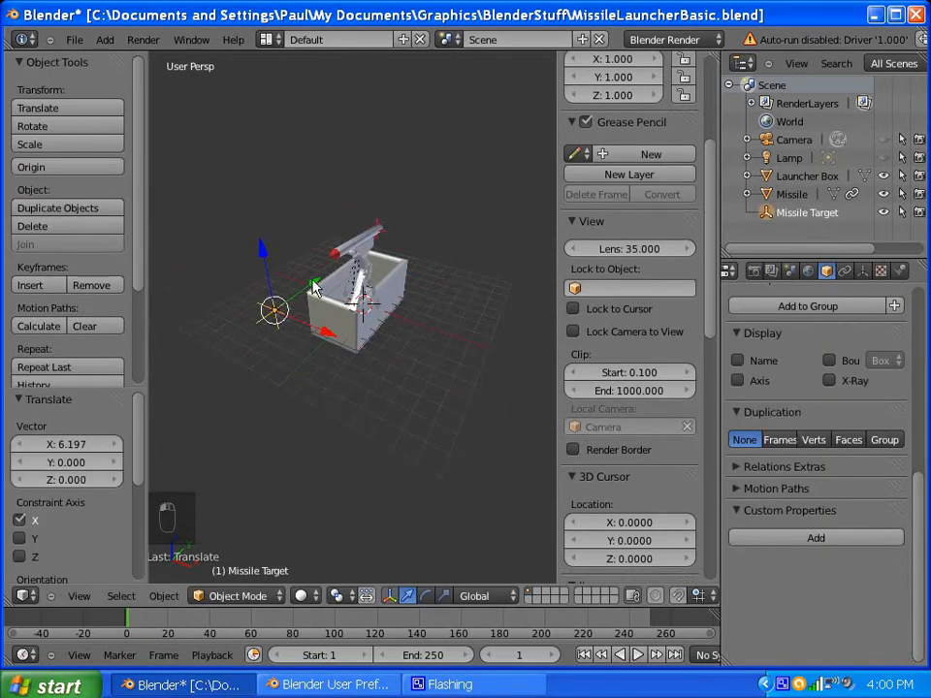
left_click_drag(313, 288, 415, 419)
left_click_drag(377, 379, 525, 231)
left_click_drag(497, 184, 494, 87)
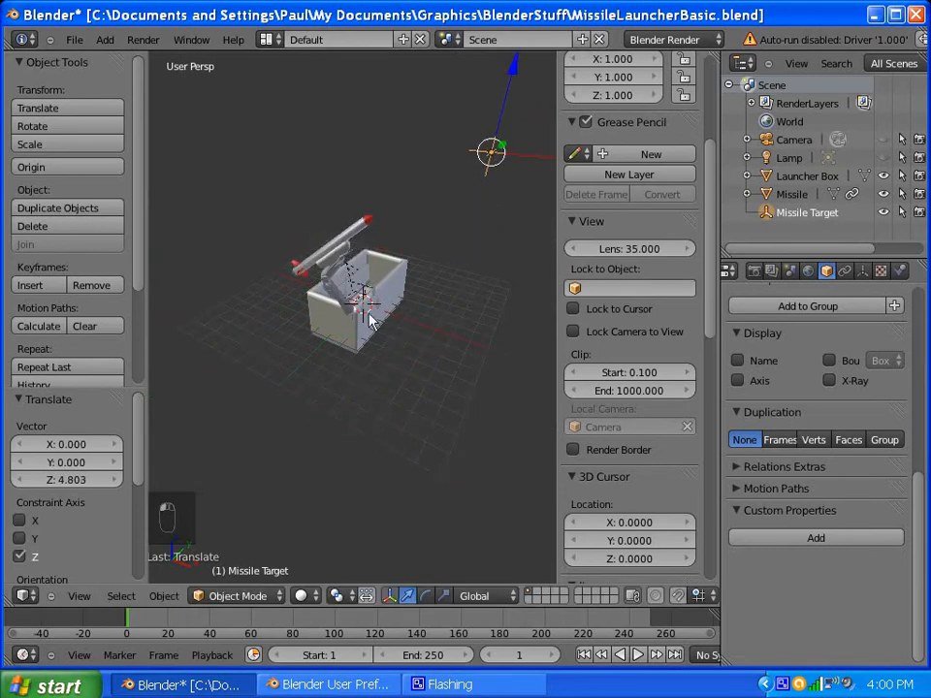
Step: Test stowing and deploying the launcher by setting the Launcher Box's custom property to 0 and back to 1
scroll(372, 320, "up", 3)
right_click(427, 349)
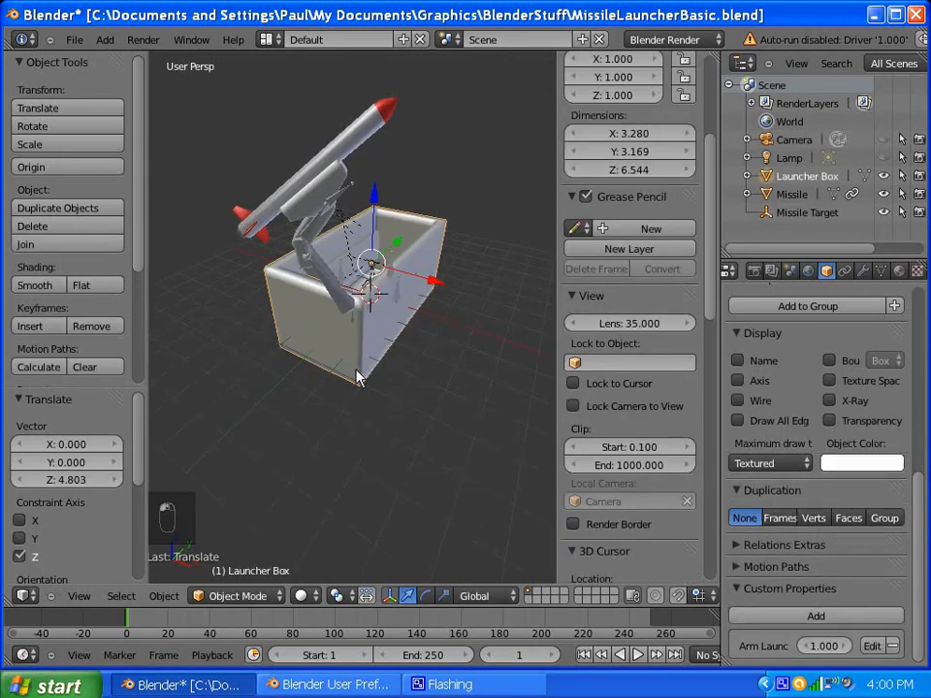
left_click_drag(819, 652, 531, 482)
scroll(418, 316, "down", 5)
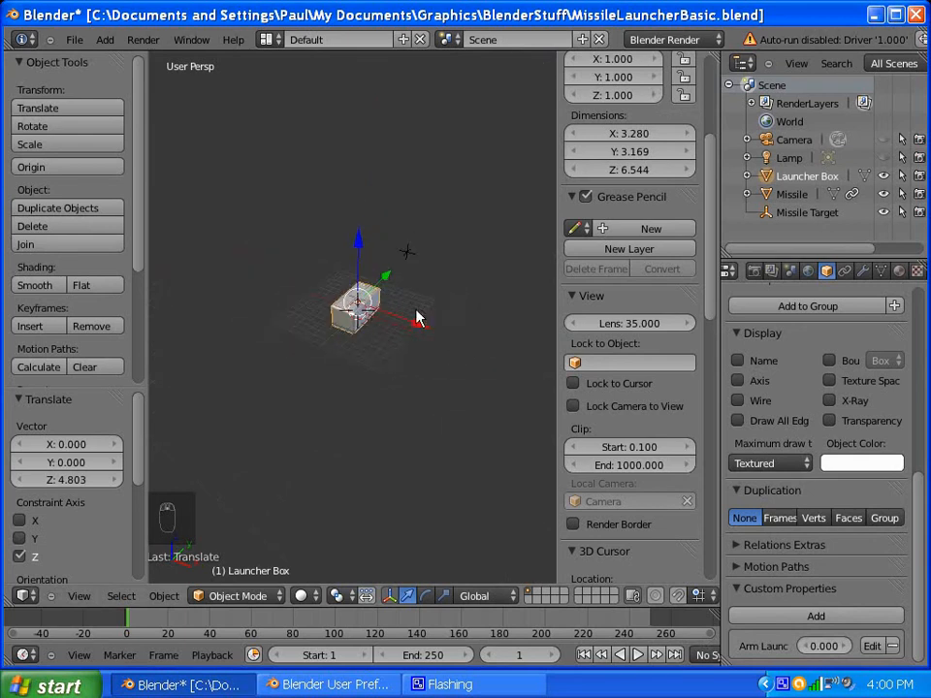
scroll(418, 316, "up", 1)
scroll(357, 275, "up", 1)
middle_click_drag(357, 275, 431, 253)
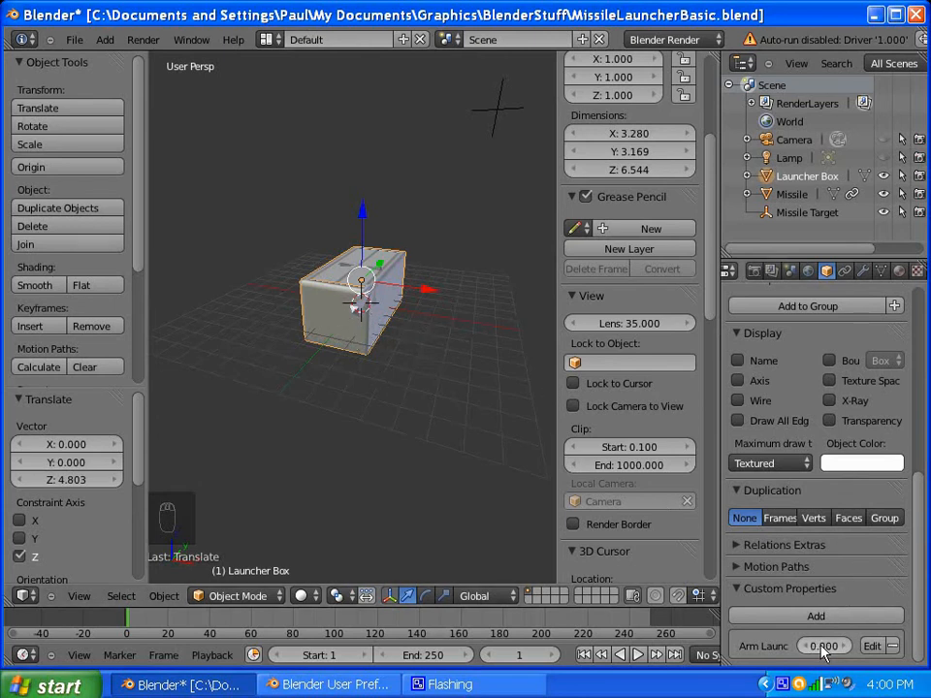
left_click_drag(822, 653, 78, 633)
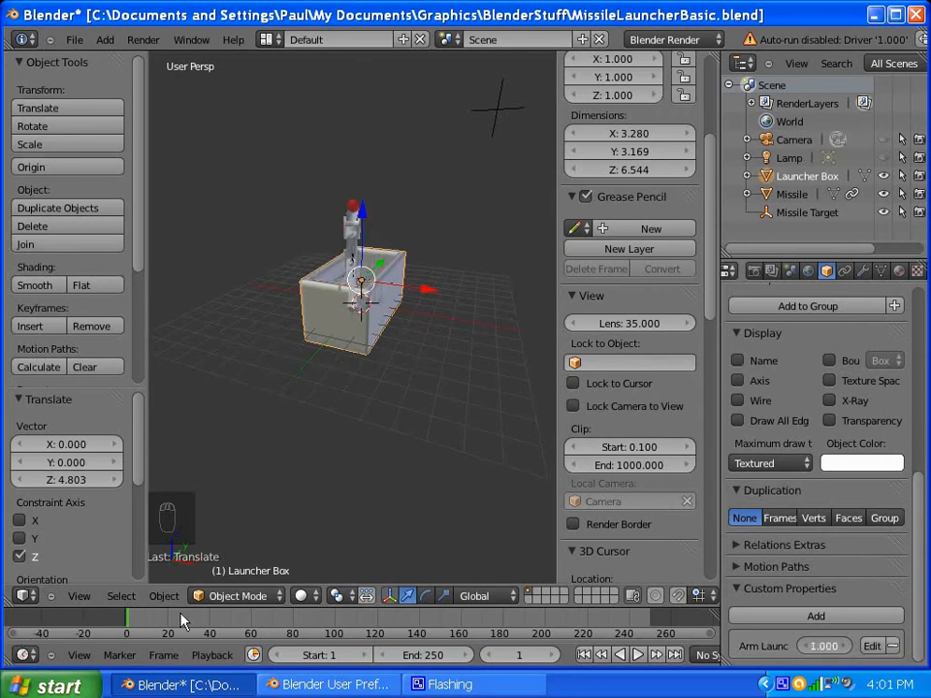
left_click_drag(182, 615, 233, 620)
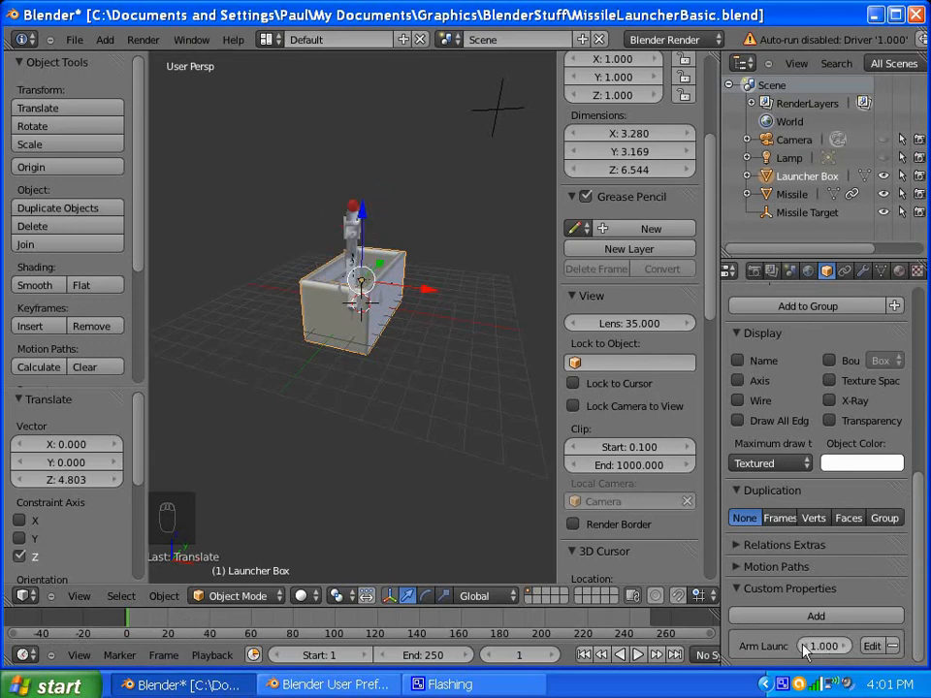
Step: Move the Missile Target about -7.6 along Y and check the missile's aim from several angles
middle_click_drag(451, 296, 275, 334)
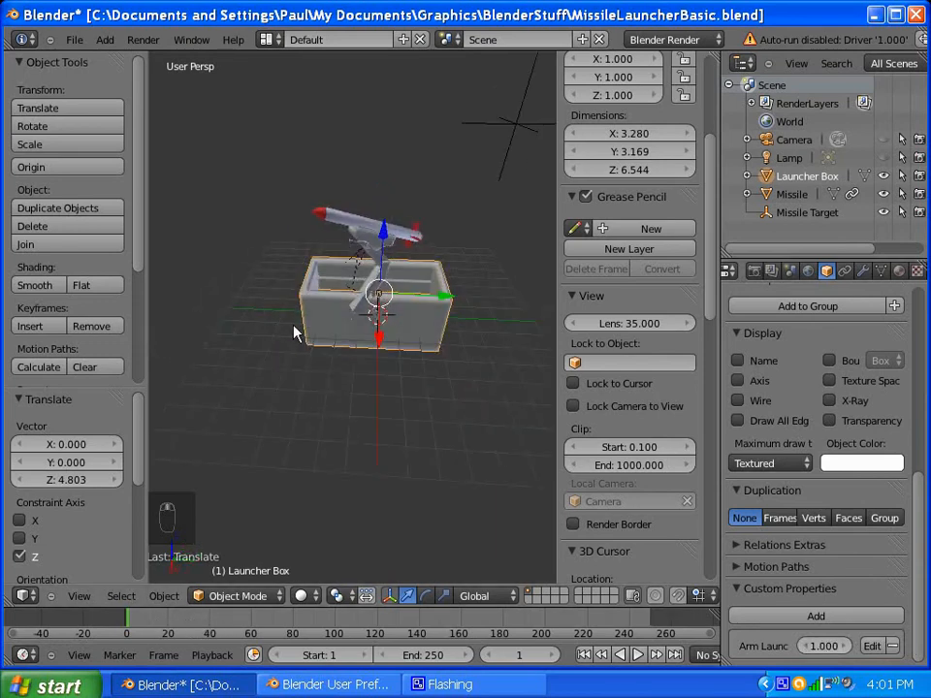
scroll(306, 355, "down", 2)
right_click(423, 231)
left_click_drag(485, 235, 320, 258)
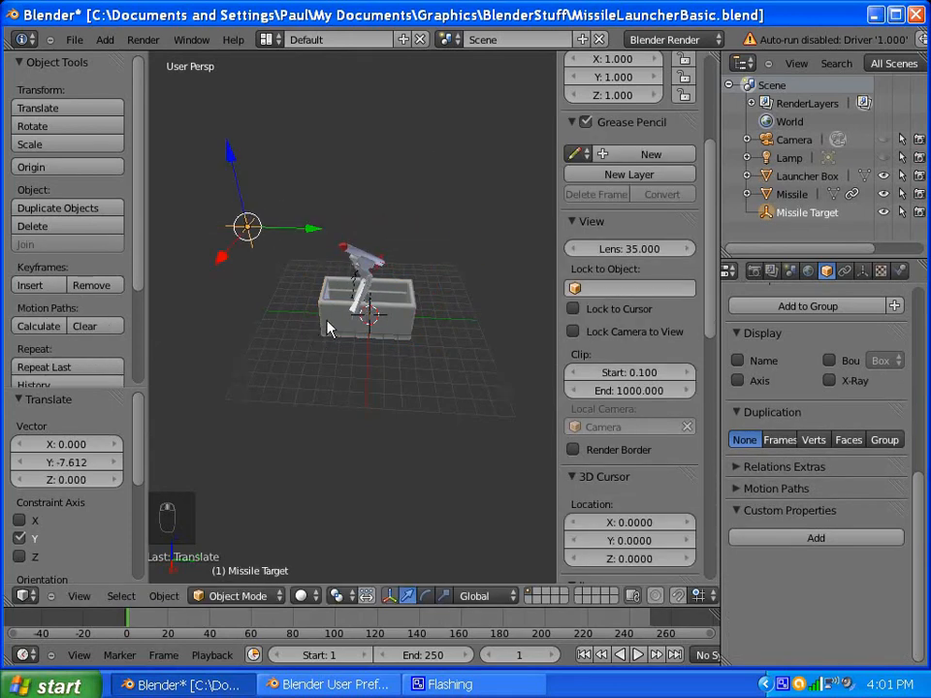
middle_click_drag(328, 328, 391, 322)
scroll(392, 323, "up", 2)
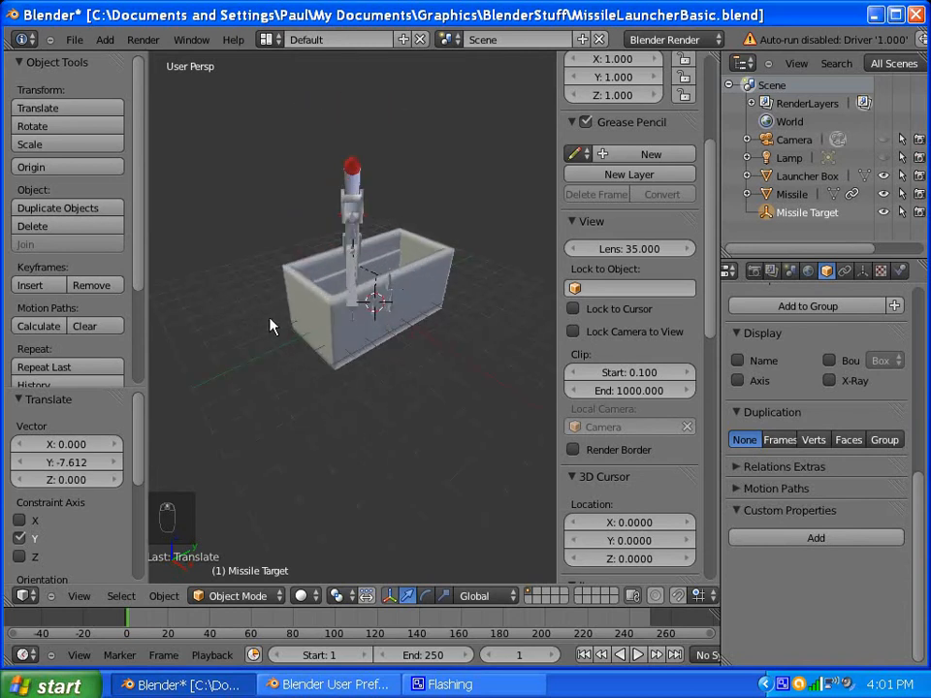
middle_click_drag(271, 327, 442, 281)
scroll(443, 280, "down", 3)
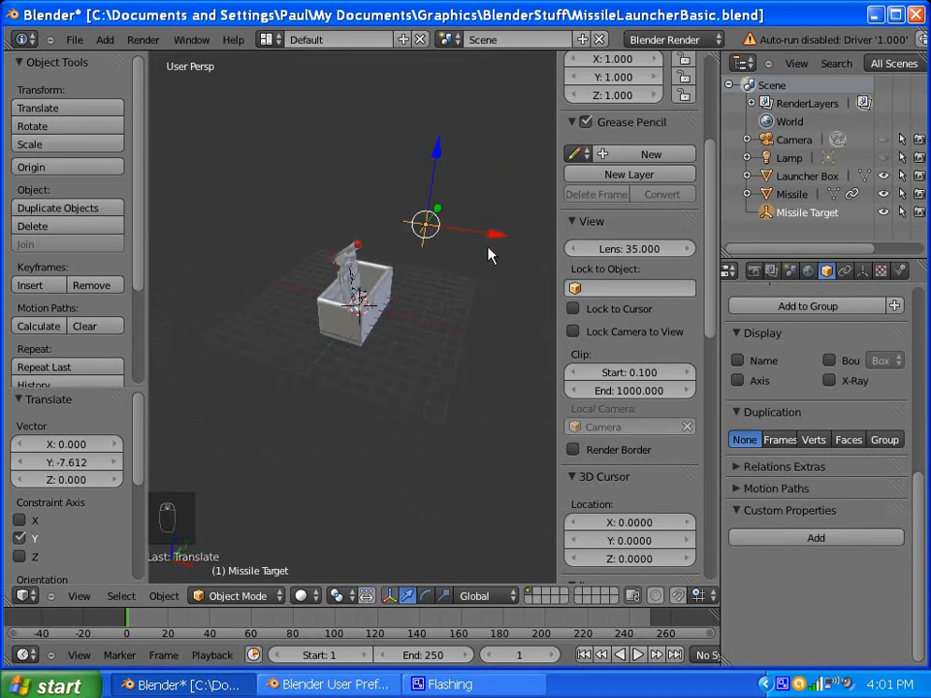
Step: Move the Missile Target about -1.7 along Y, -4.2 along X and -1.3 along Z
scroll(473, 248, "up", 2)
middle_click_drag(477, 253, 330, 280)
scroll(330, 281, "down", 2)
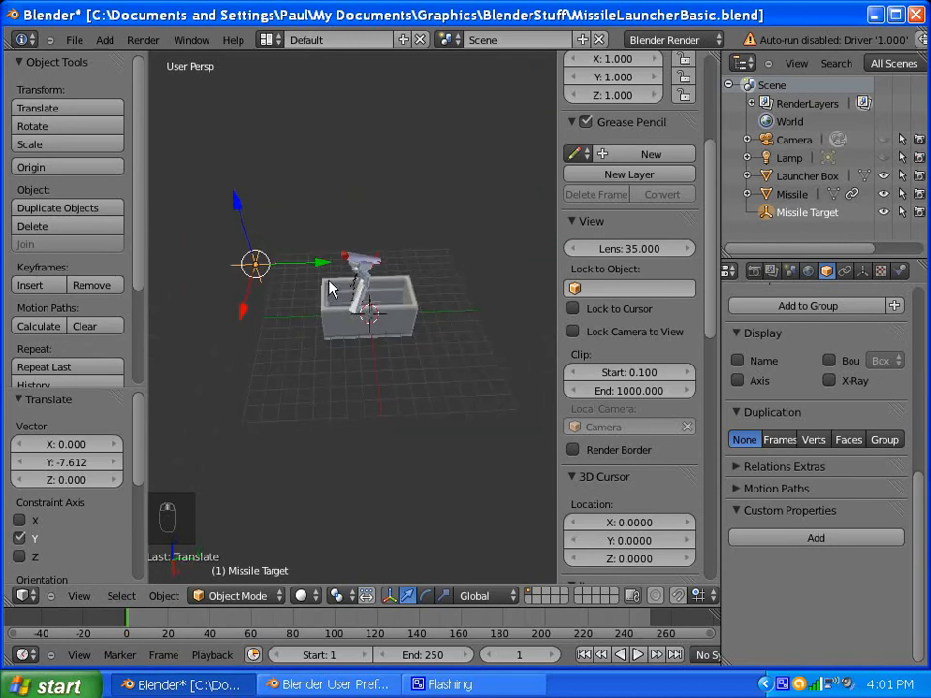
left_click_drag(296, 255, 277, 279)
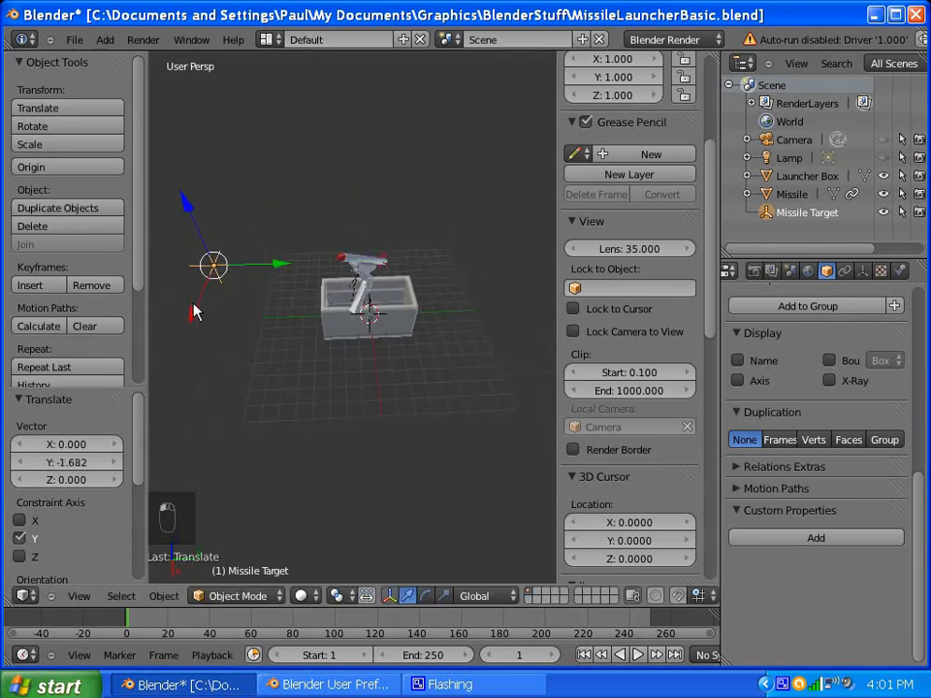
left_click_drag(194, 311, 214, 252)
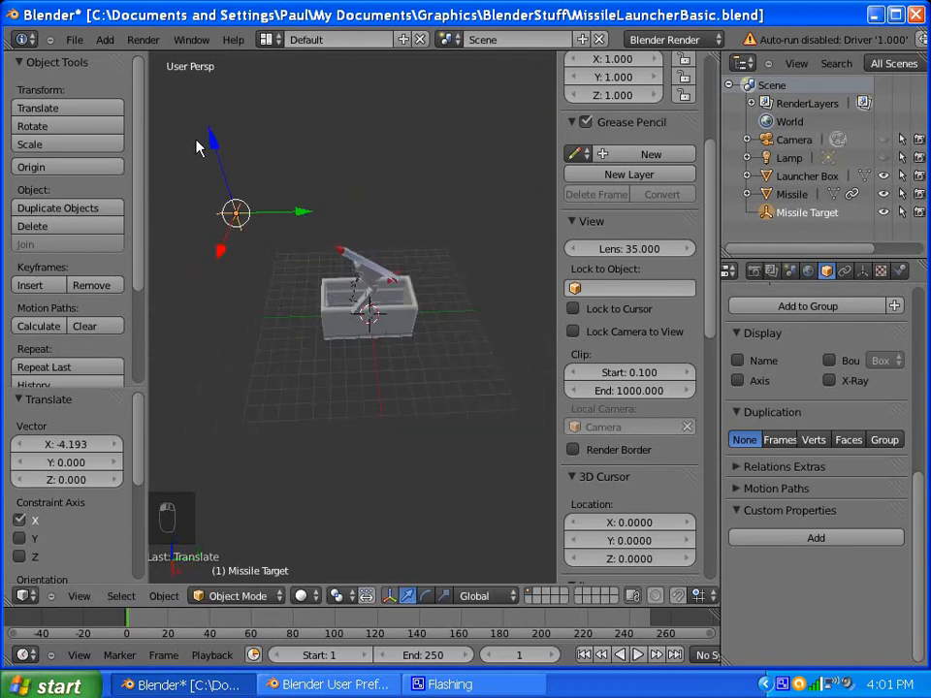
key("g")
key("z")
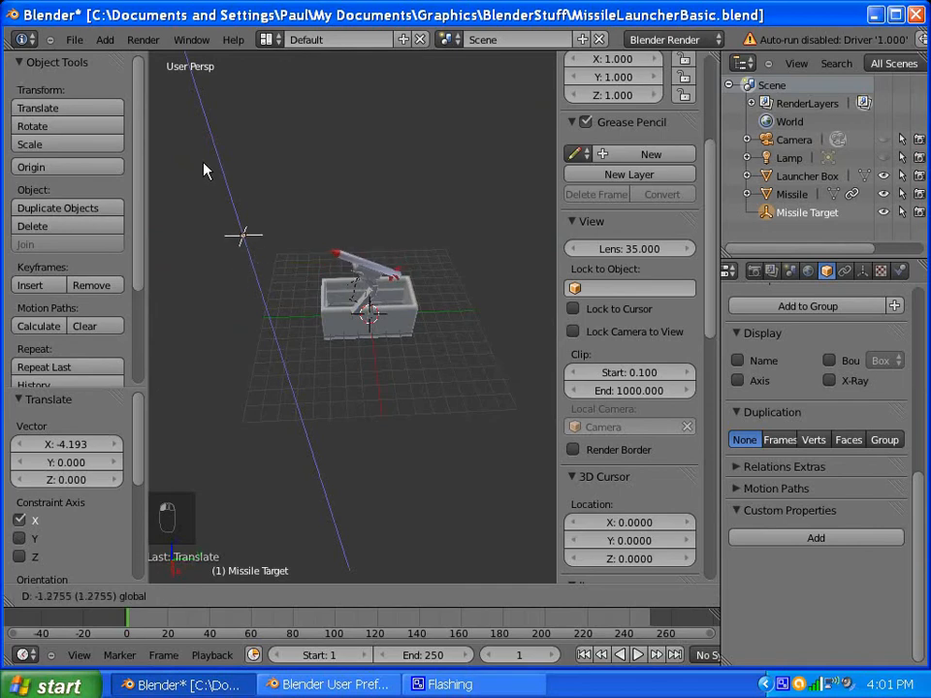
left_click_drag(203, 163, 204, 163)
Step: Select the Launcher Box, try its custom property while leaving it at 1, and inspect the launcher's aim at the target
middle_click_drag(270, 289, 351, 362)
scroll(333, 303, "up", 2)
right_click(340, 351)
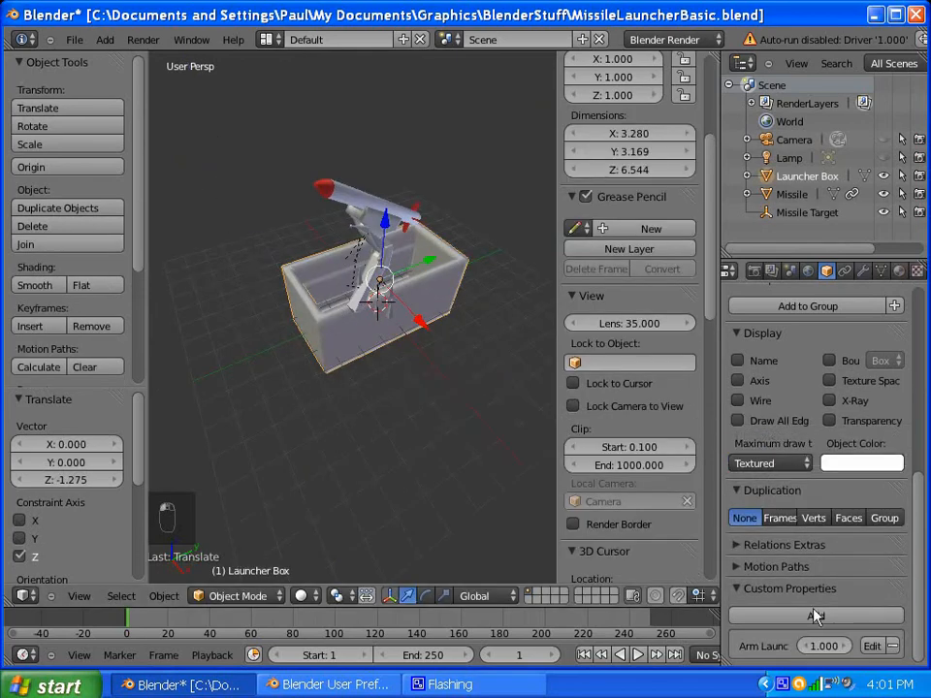
mouse_move(829, 644)
left_mouse_down()
mouse_move(737, 648)
mouse_move(846, 631)
mouse_move(726, 615)
mouse_move(853, 609)
mouse_move(829, 648)
left_mouse_up()
middle_click_drag(427, 373, 349, 270)
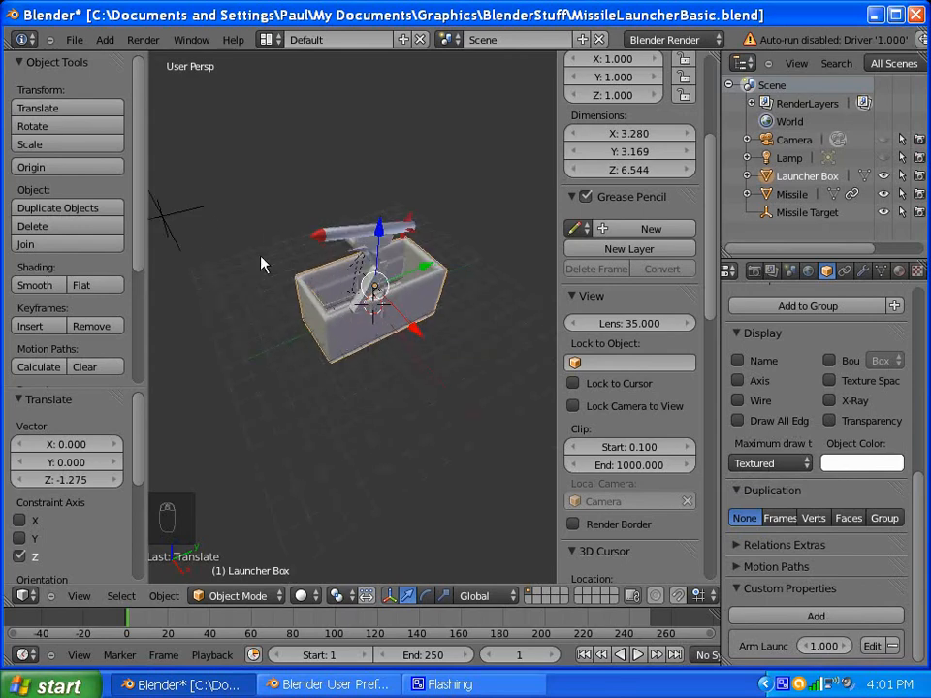
Step: Select the Missile Target, move it along X, and shift it about -1.6 along Y
scroll(262, 257, "down", 2)
scroll(259, 235, "up", 2)
scroll(243, 254, "down", 2)
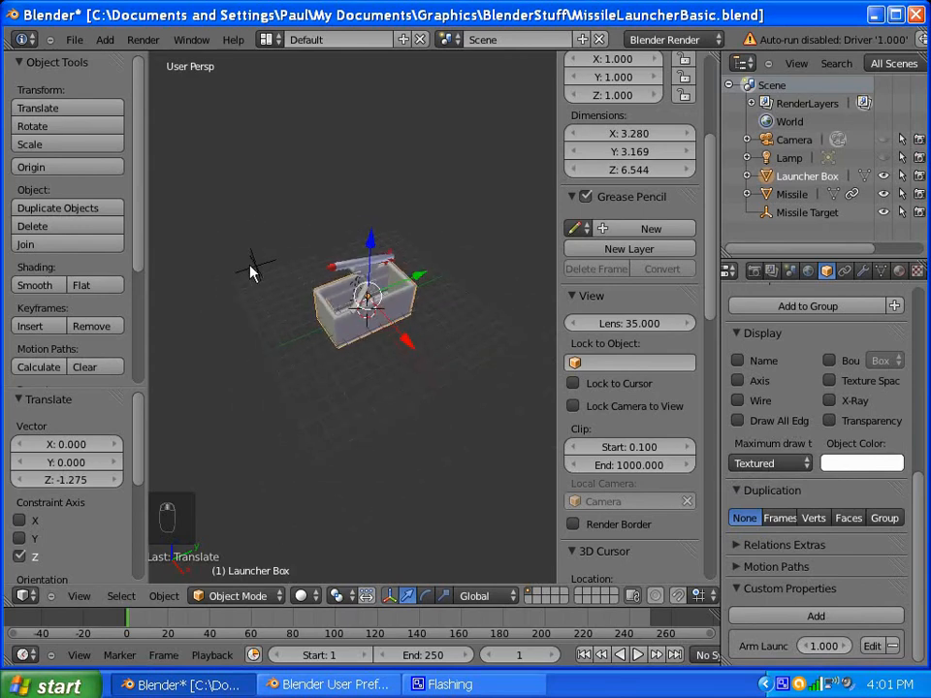
right_click(250, 269)
middle_click_drag(269, 350, 328, 340)
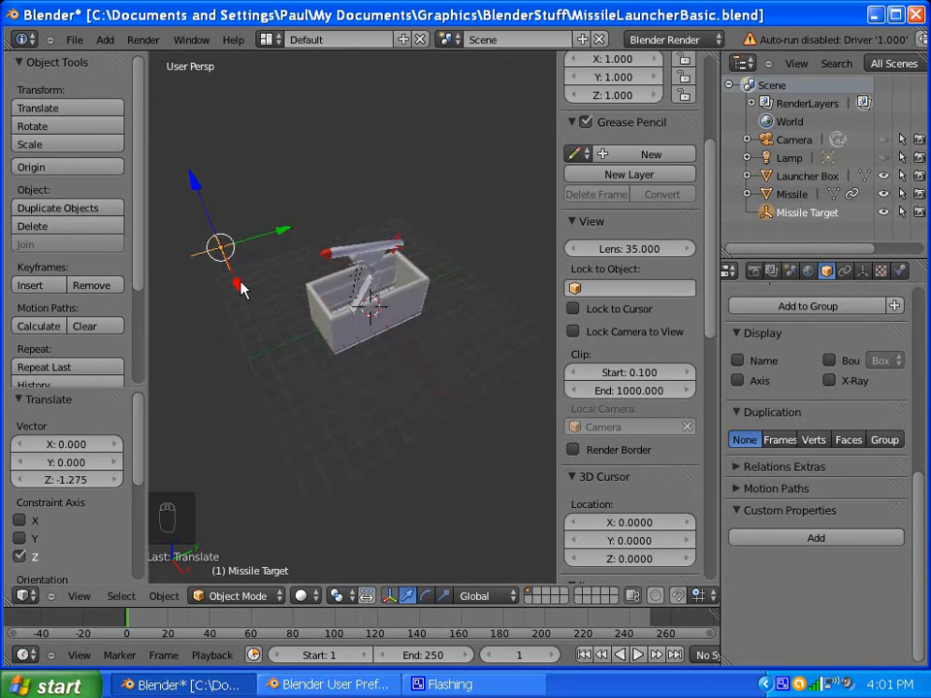
left_click_drag(243, 289, 334, 437)
left_click_drag(358, 384, 229, 326)
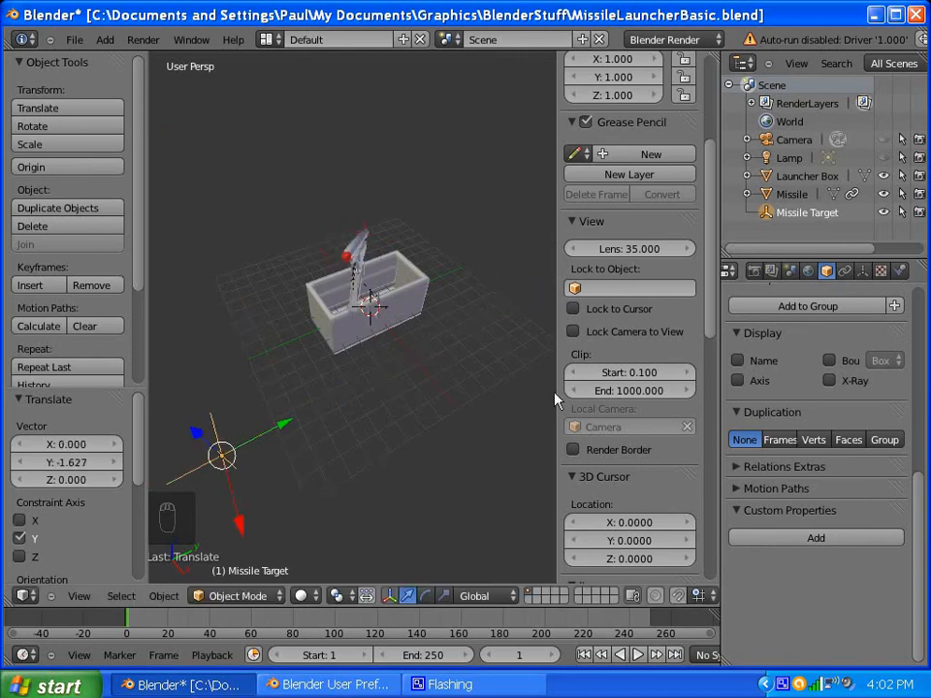
Step: Reposition the Missile Target behind the launcher, including moves of about -5.5 along X and 4.8 along Y
left_click_drag(281, 425, 276, 256)
scroll(405, 284, "down", 3)
left_click_drag(504, 343, 463, 306)
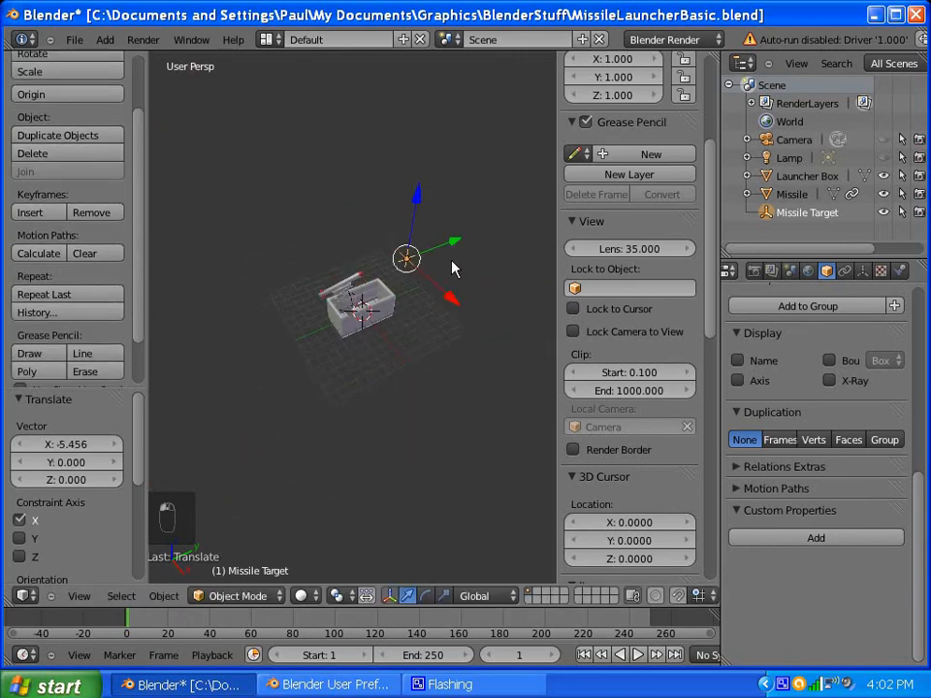
left_click_drag(450, 243, 487, 229)
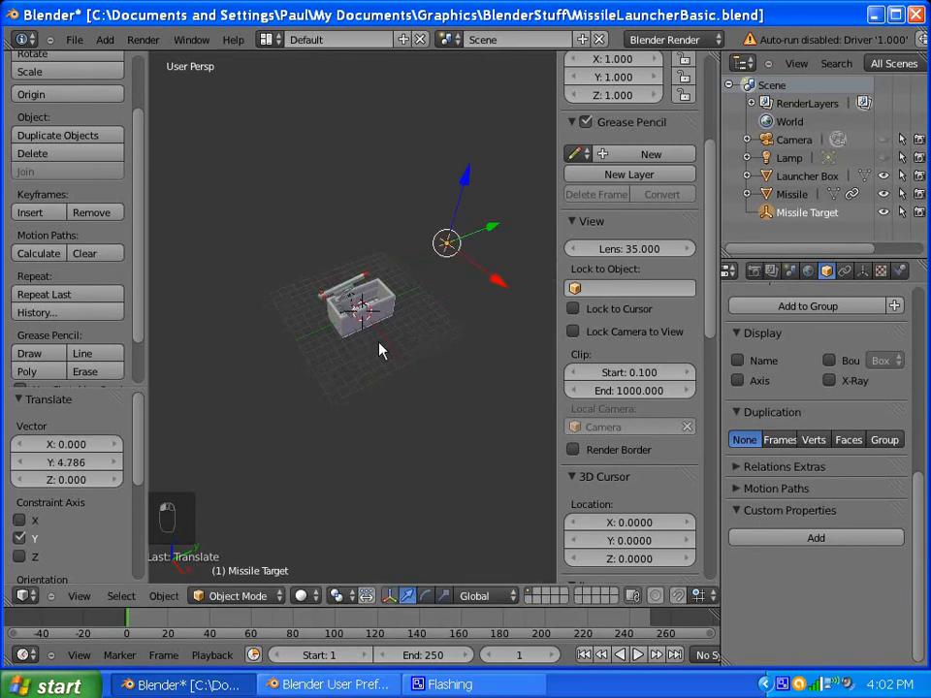
Step: Stow the launcher by setting the Launcher Box's custom property to 0, and save the file
right_click(341, 330)
left_click_drag(837, 652, 901, 633)
left_click_drag(50, 614, 853, 596)
scroll(349, 244, "up", 2)
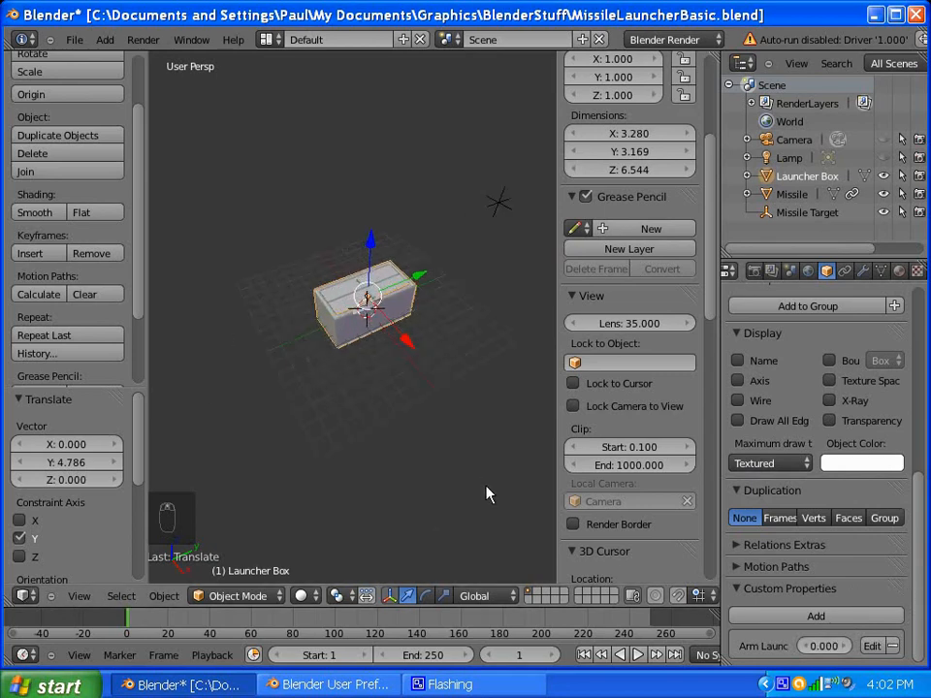
left_click(73, 39)
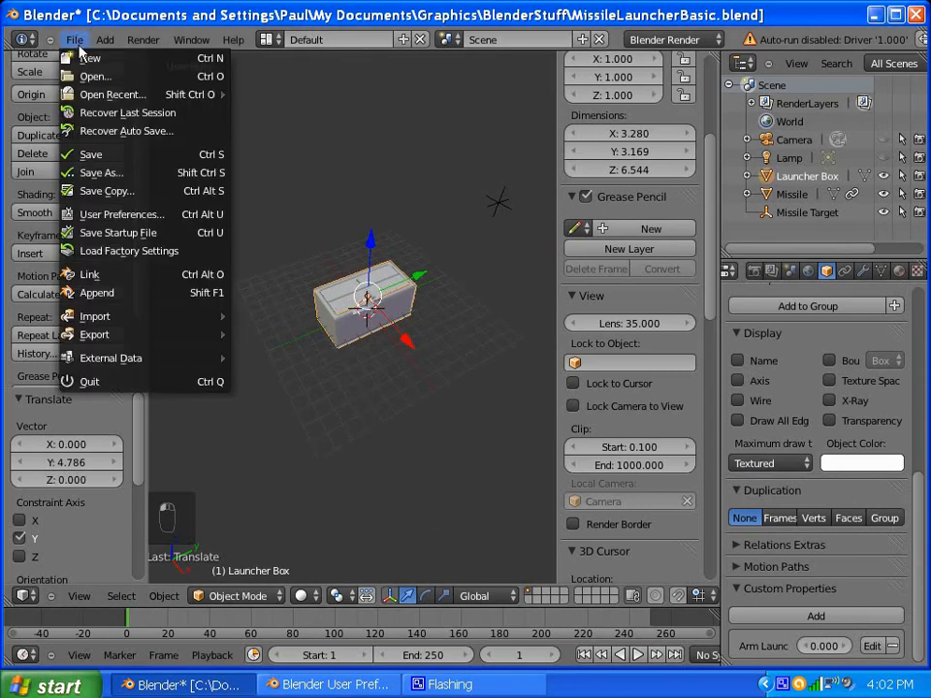
left_click(105, 158)
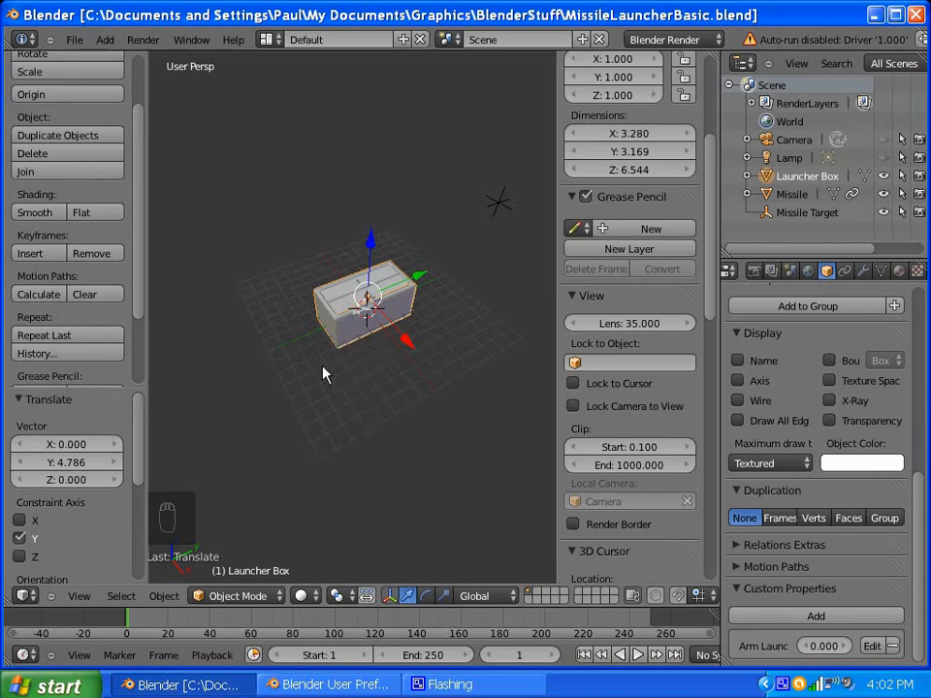
scroll(325, 368, "up", 4)
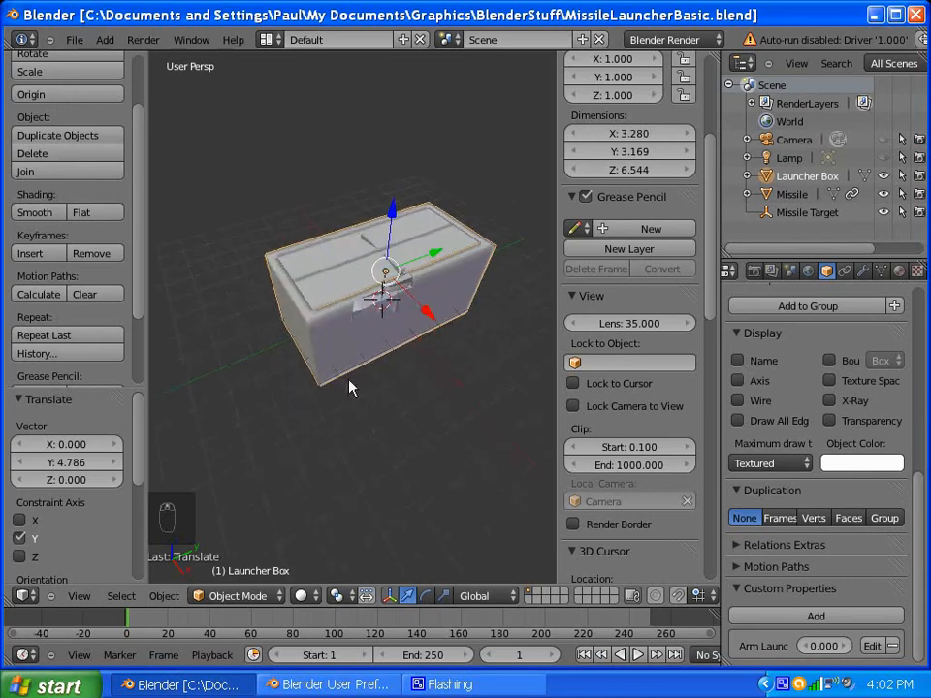
middle_click_drag(336, 415, 376, 381)
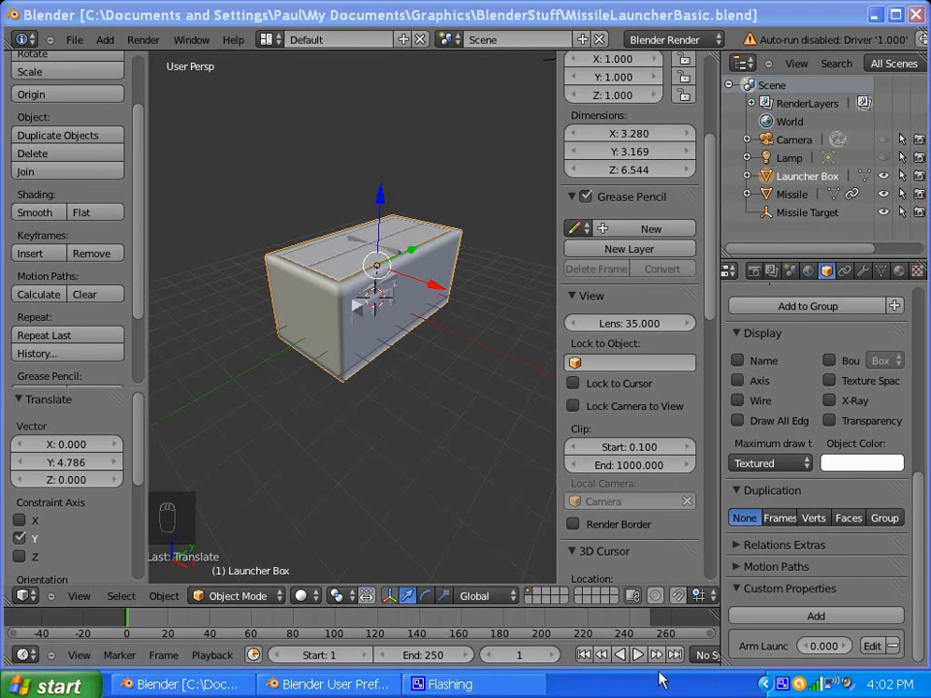
left_click(875, 15)
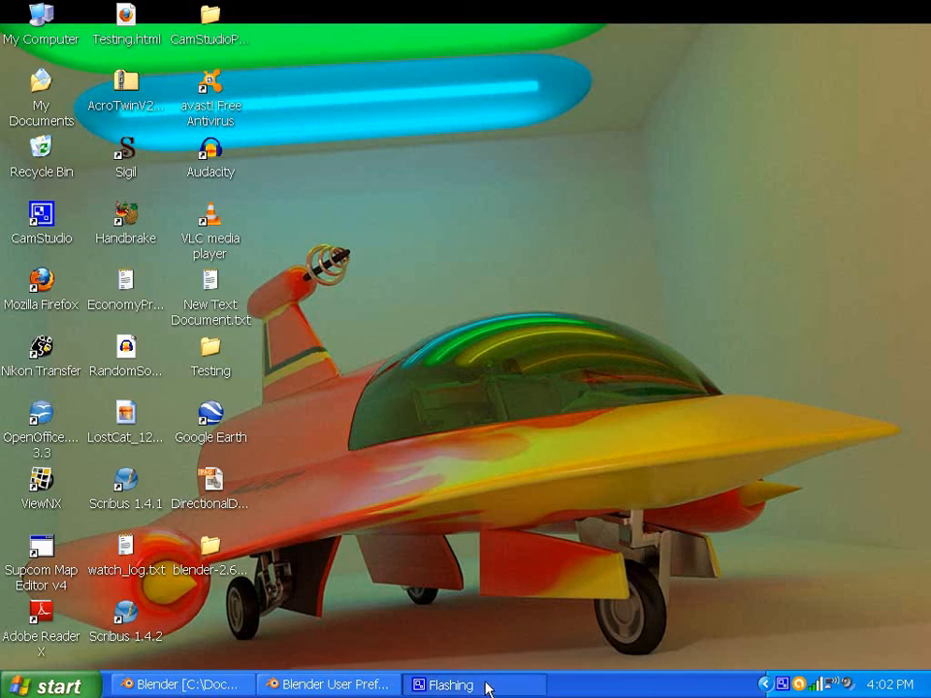
left_click(766, 685)
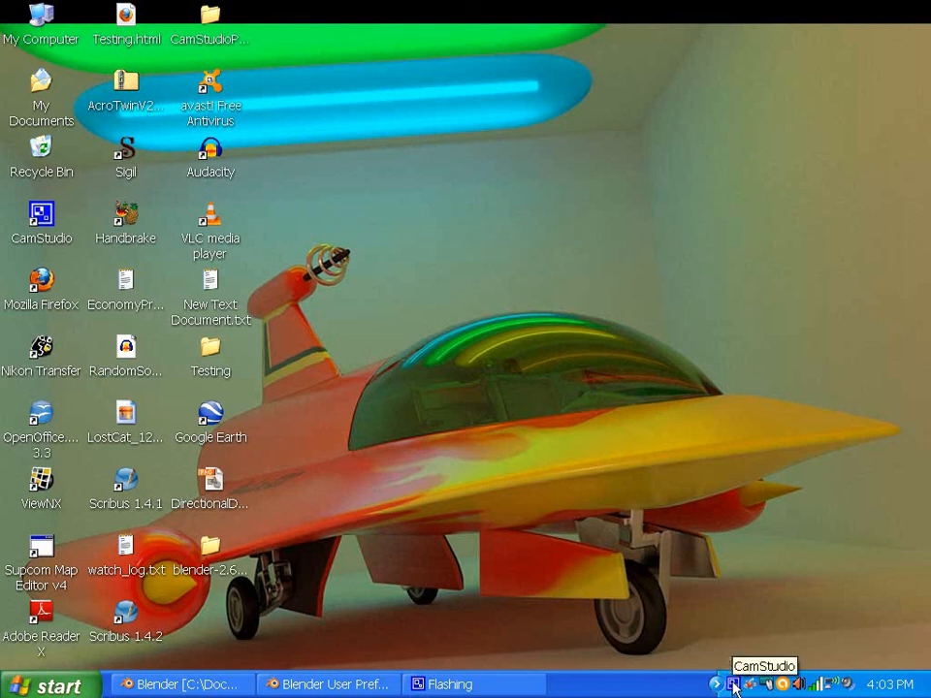
right_click(734, 686)
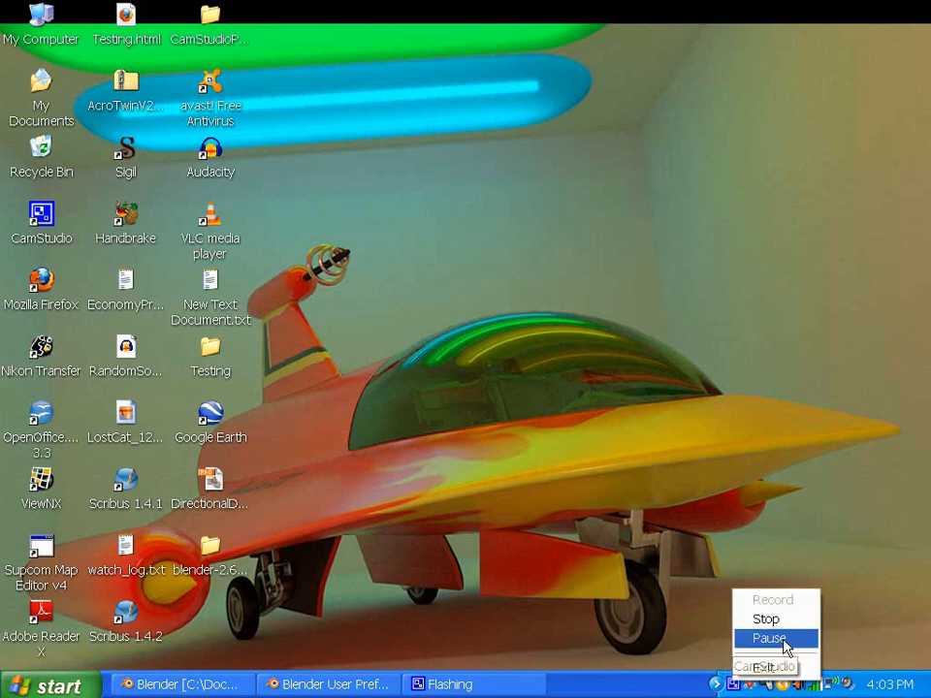